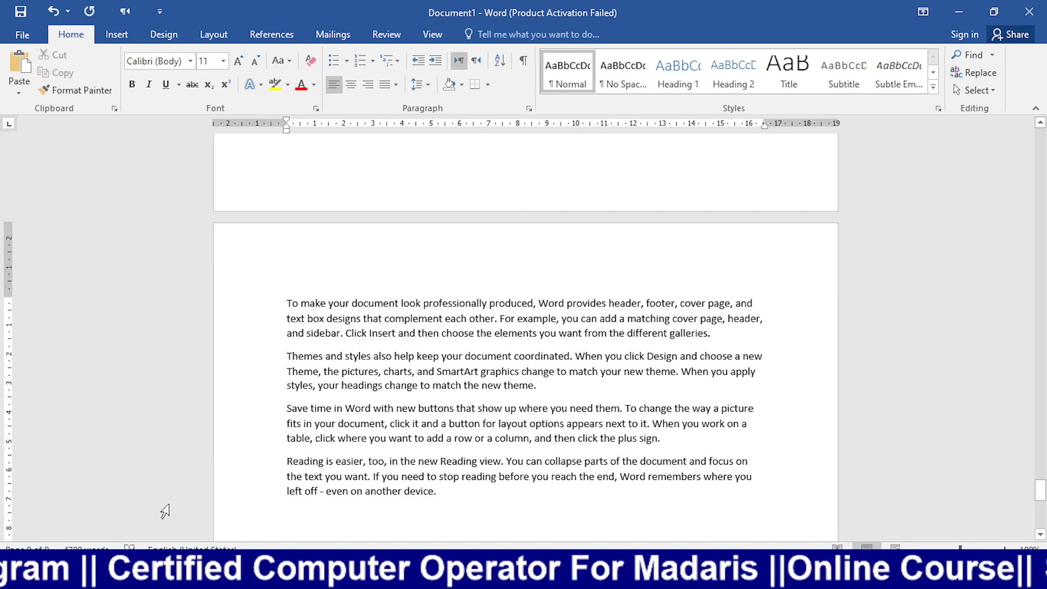
click(993, 11)
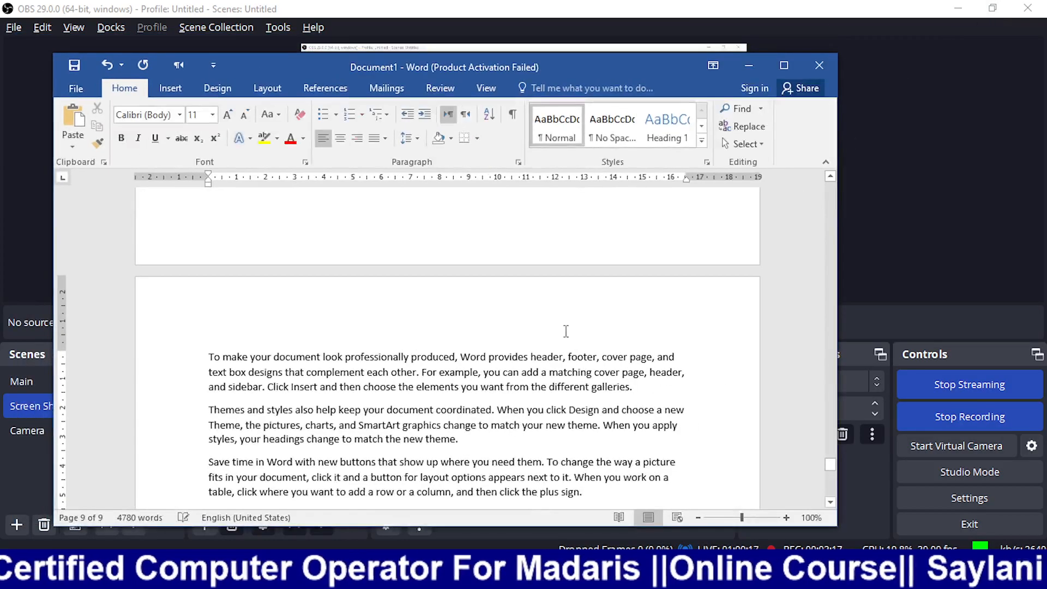
click(784, 66)
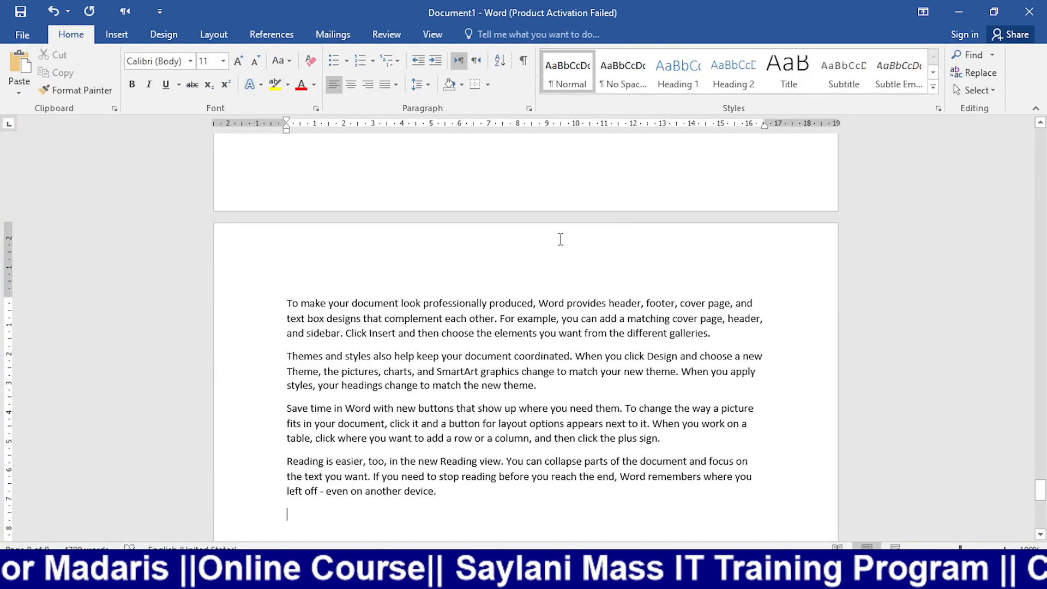
scroll(577, 225, up, 3)
scroll(578, 225, up, 20)
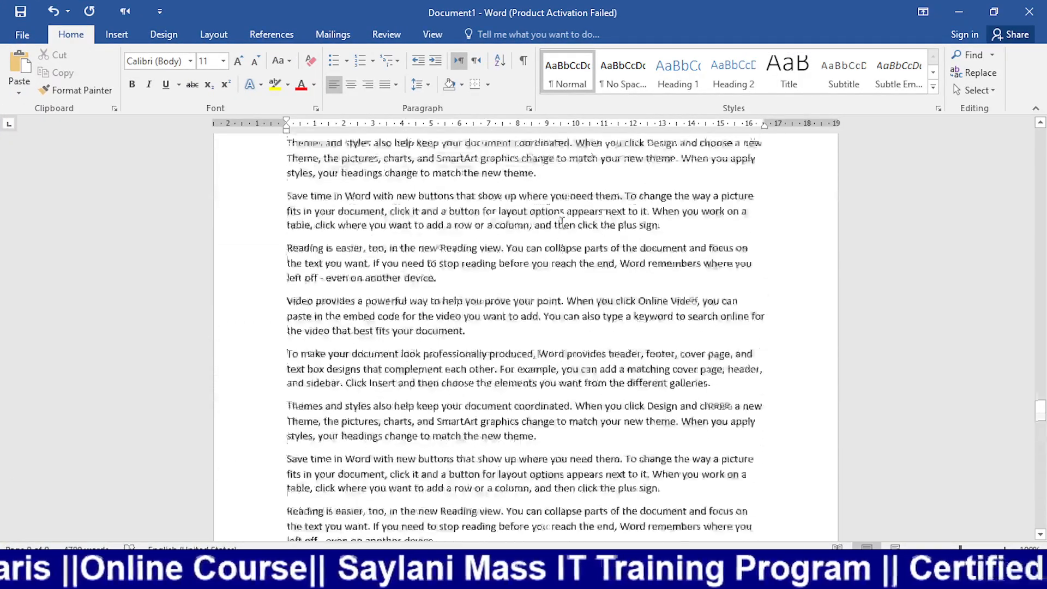
click(994, 12)
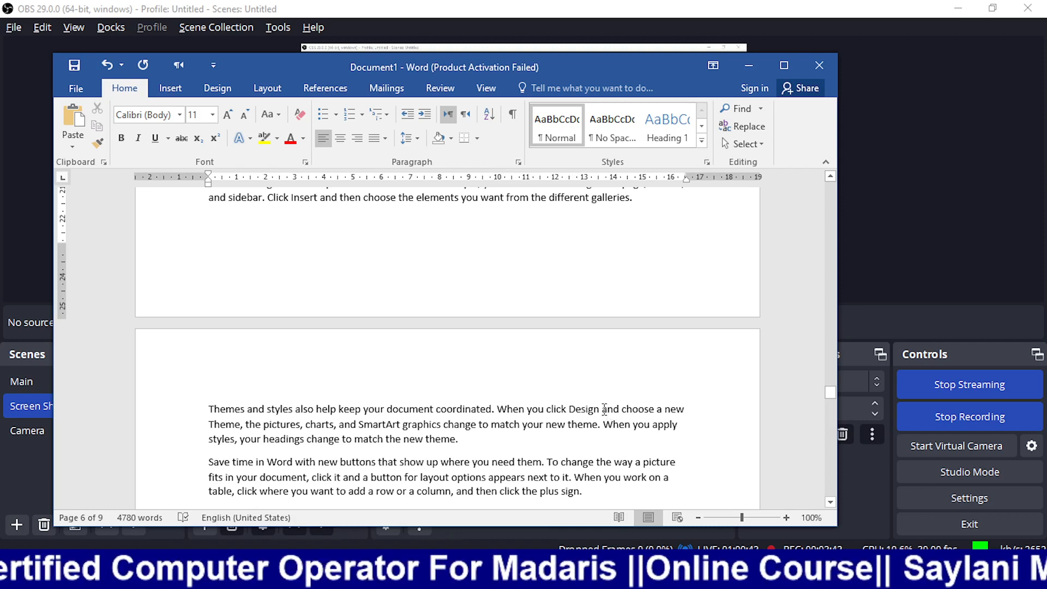
click(298, 498)
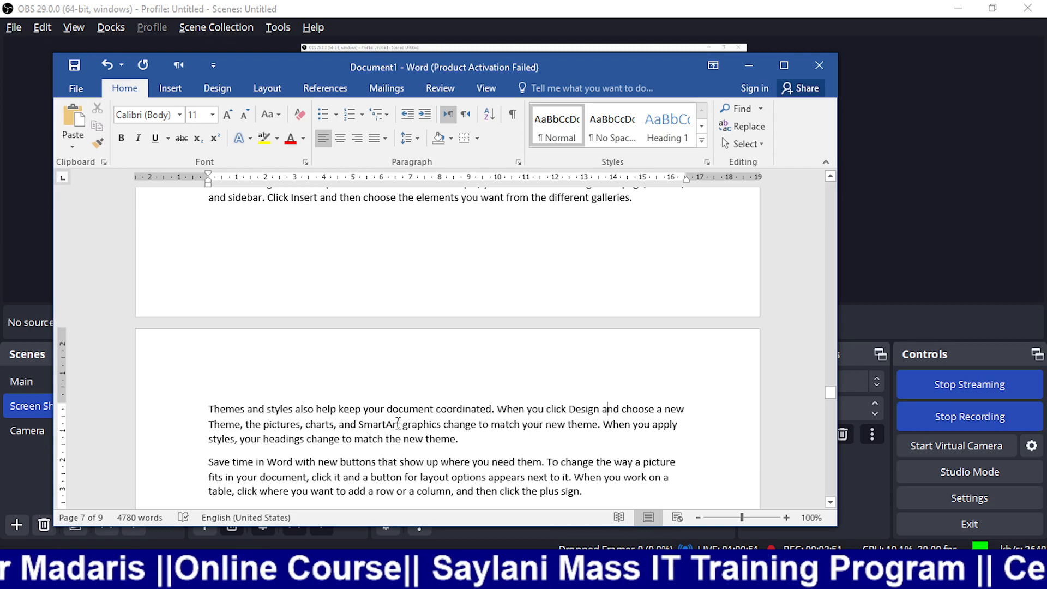
click(784, 65)
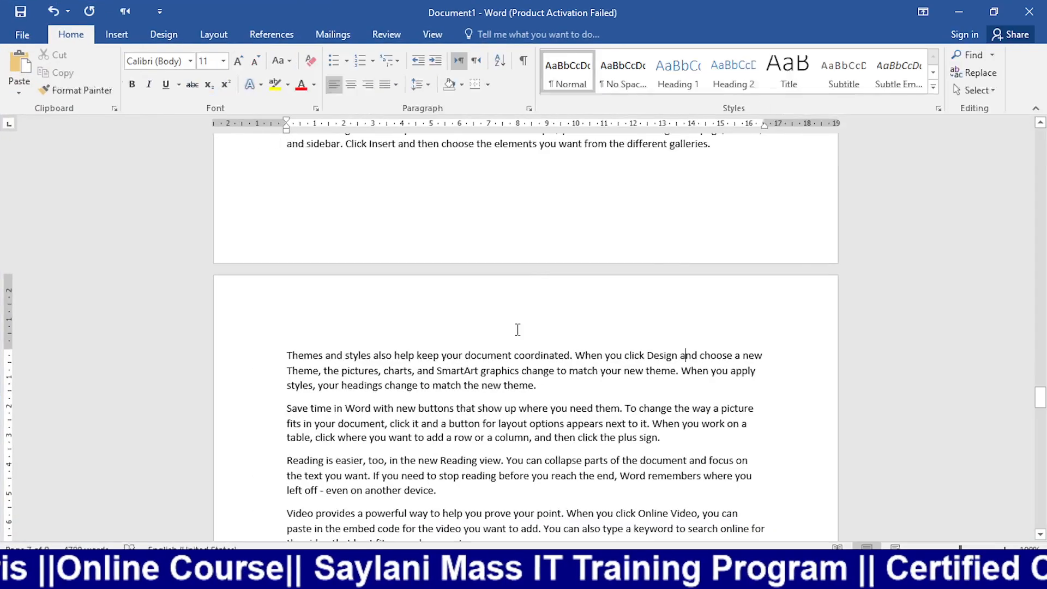
Step: Restore the document to a smaller window and place the cursor after "the video that best fits your document." on page 5
scroll(514, 329, up, 10)
scroll(515, 352, up, 3)
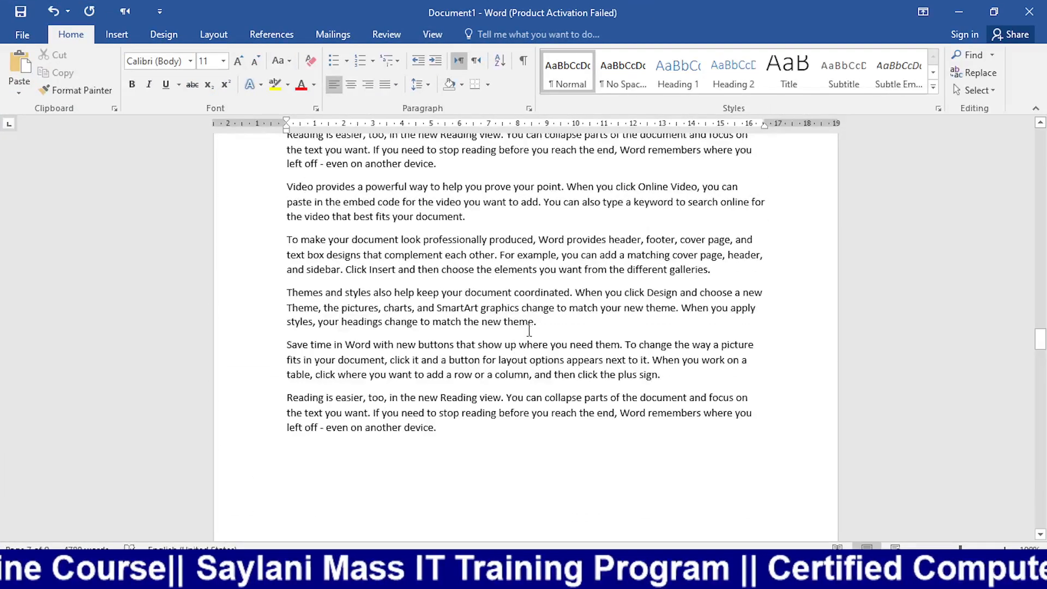
click(550, 290)
click(987, 10)
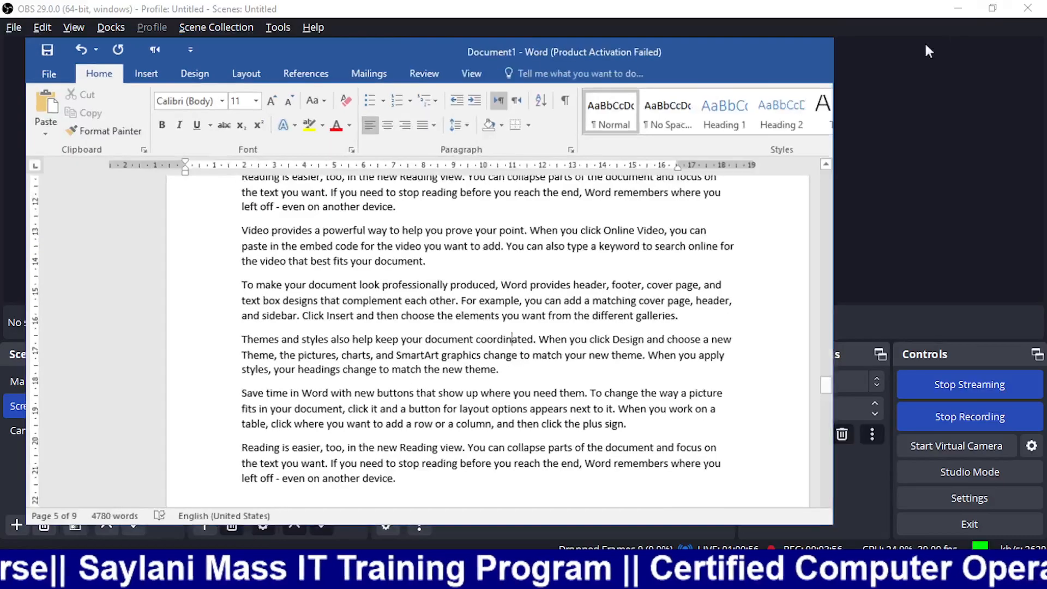
scroll(463, 331, up, 1)
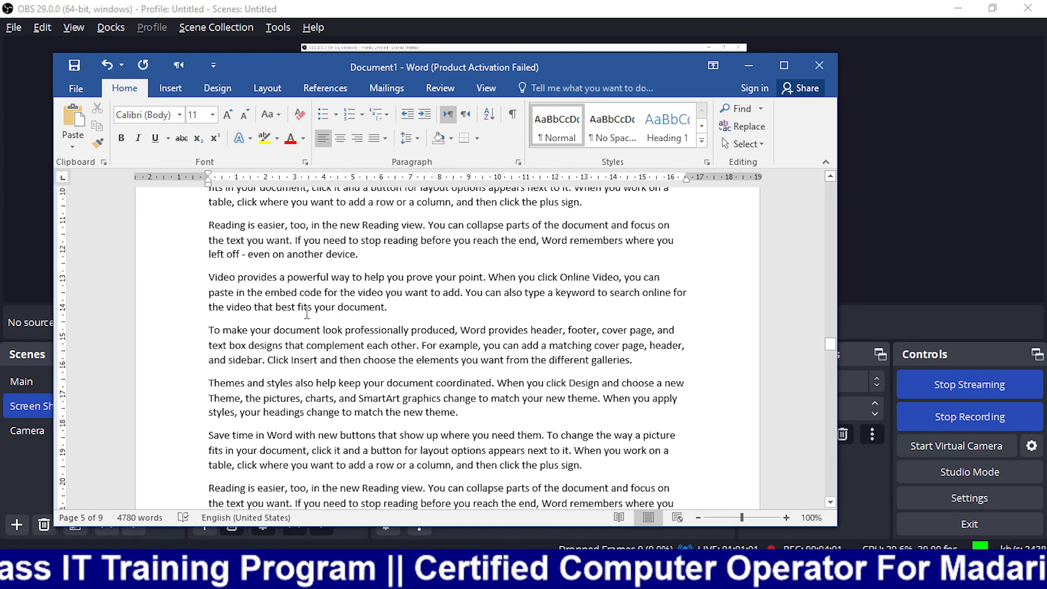
click(391, 308)
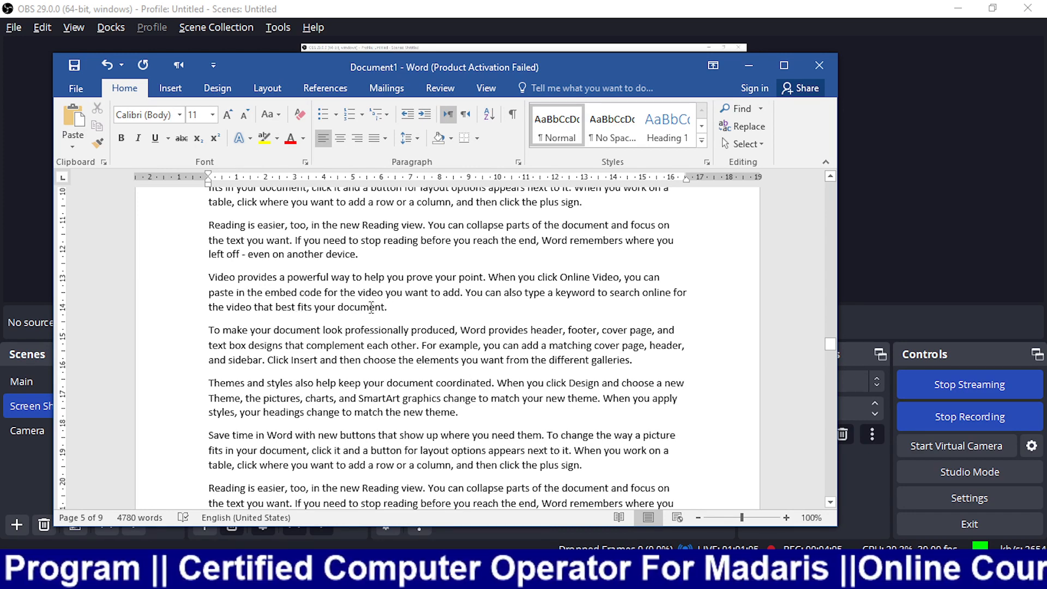
drag(372, 307, 315, 308)
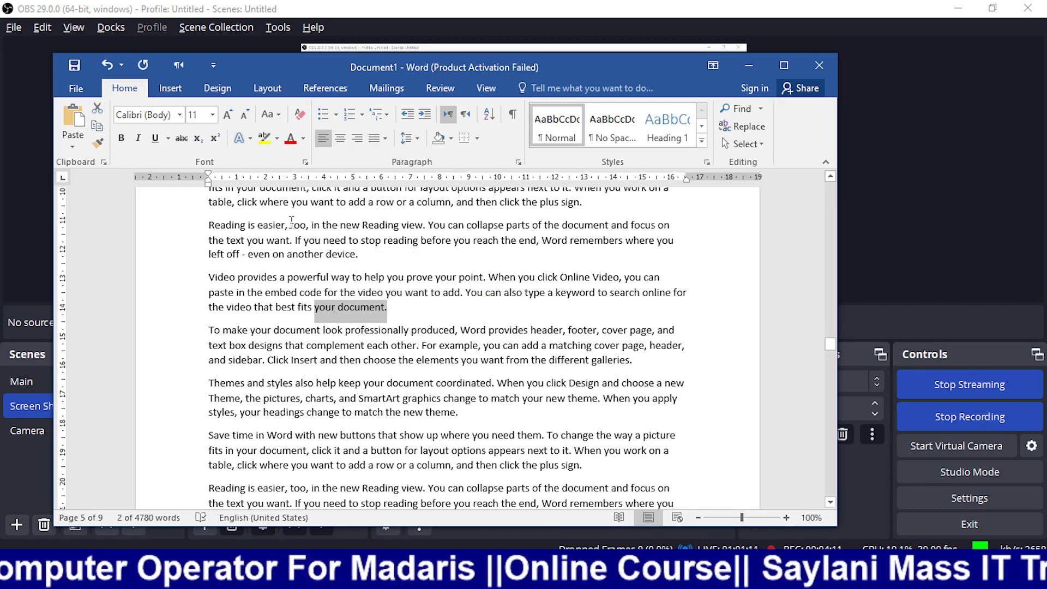
click(421, 310)
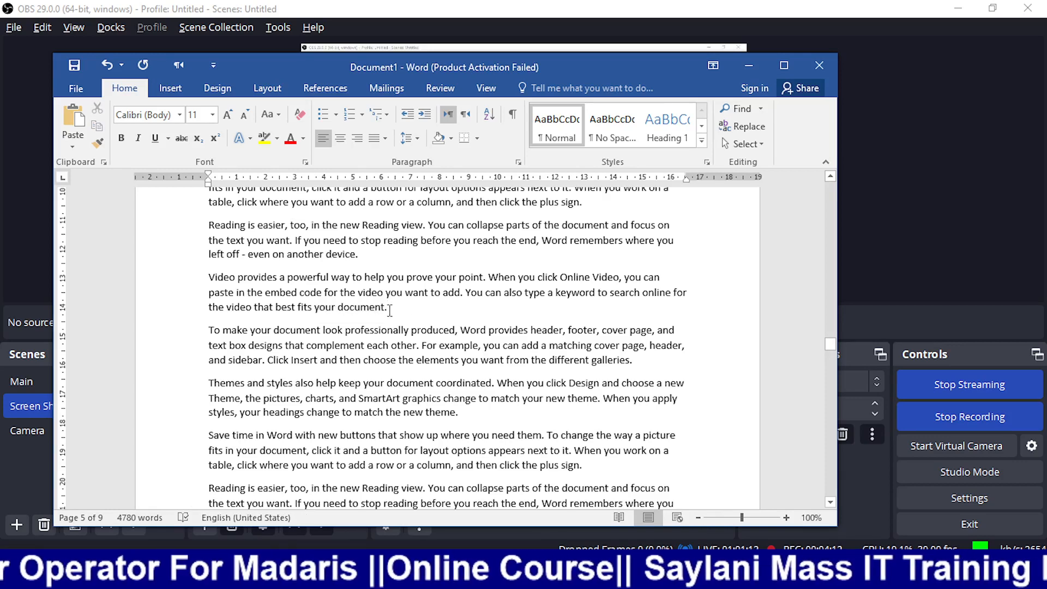
Step: Open the Bookmark dialog for the cursor position and move it aside over the document
click(170, 88)
click(499, 139)
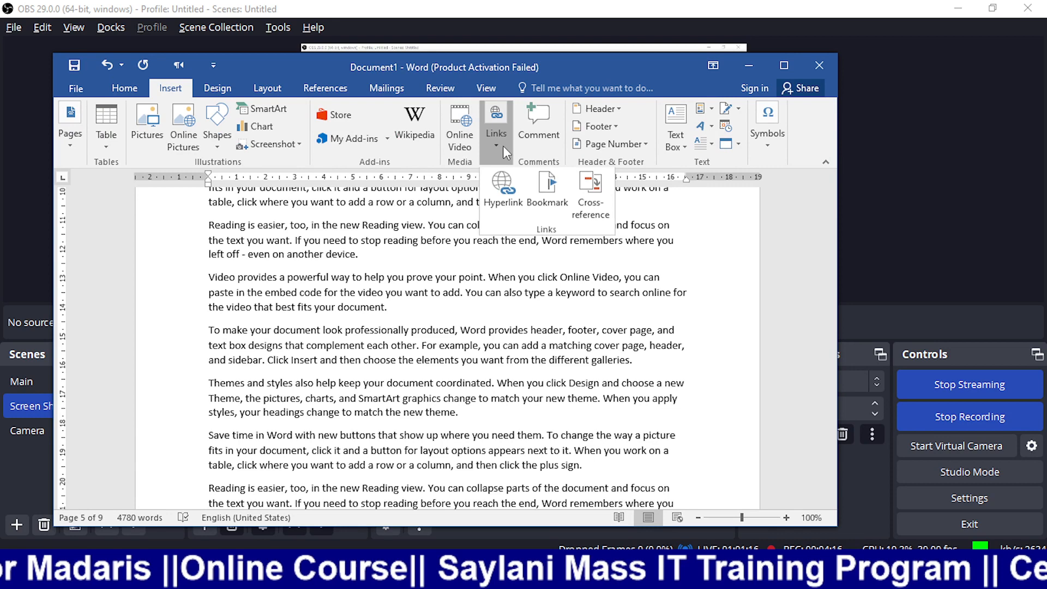
click(554, 213)
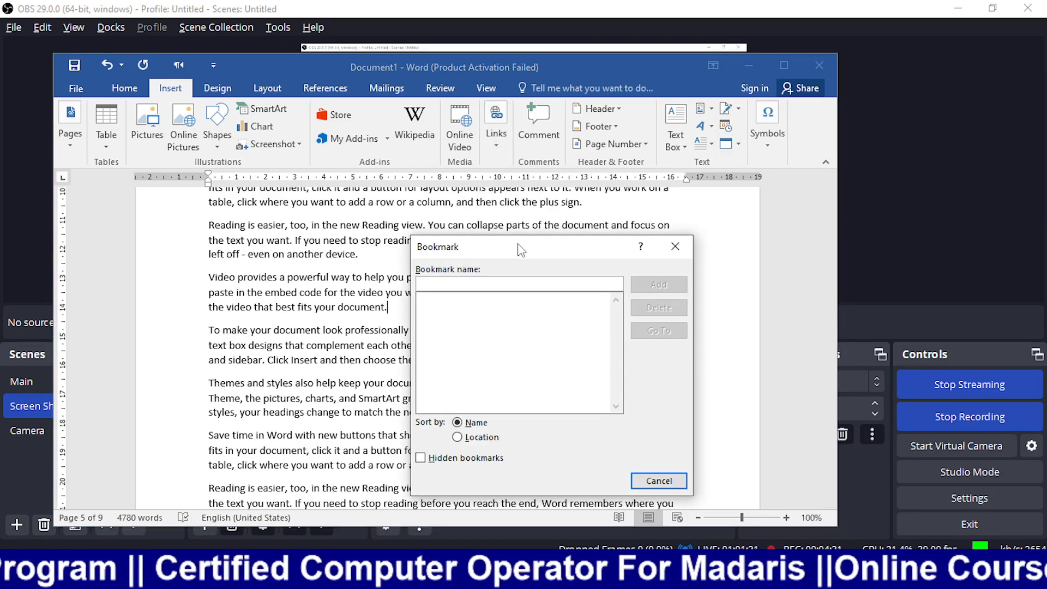
drag(519, 244, 477, 219)
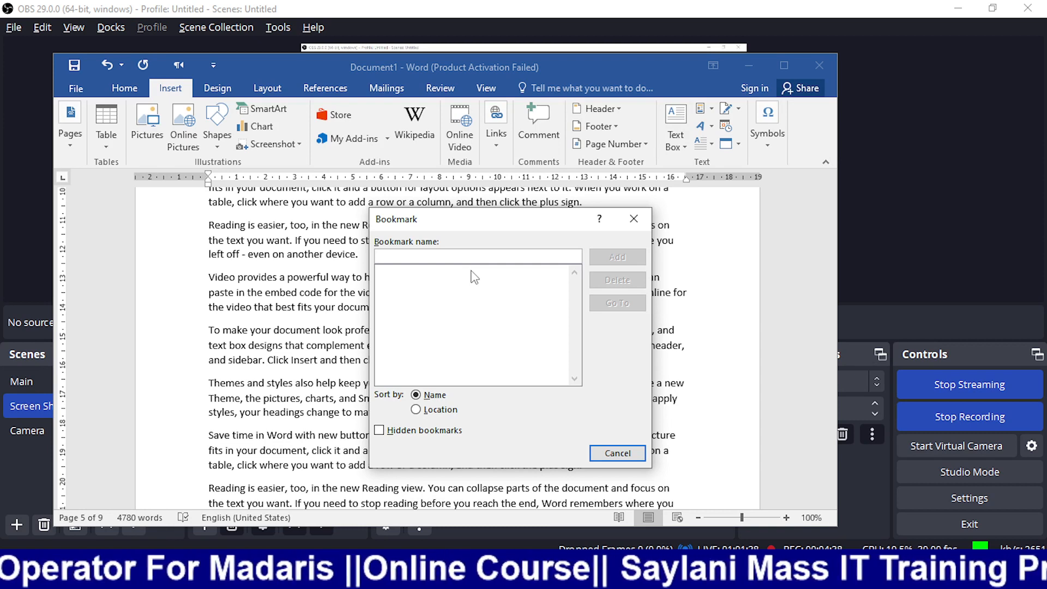
Step: Try the bookmark name "read done" with a space, and replace the space with an underscore
text(read)
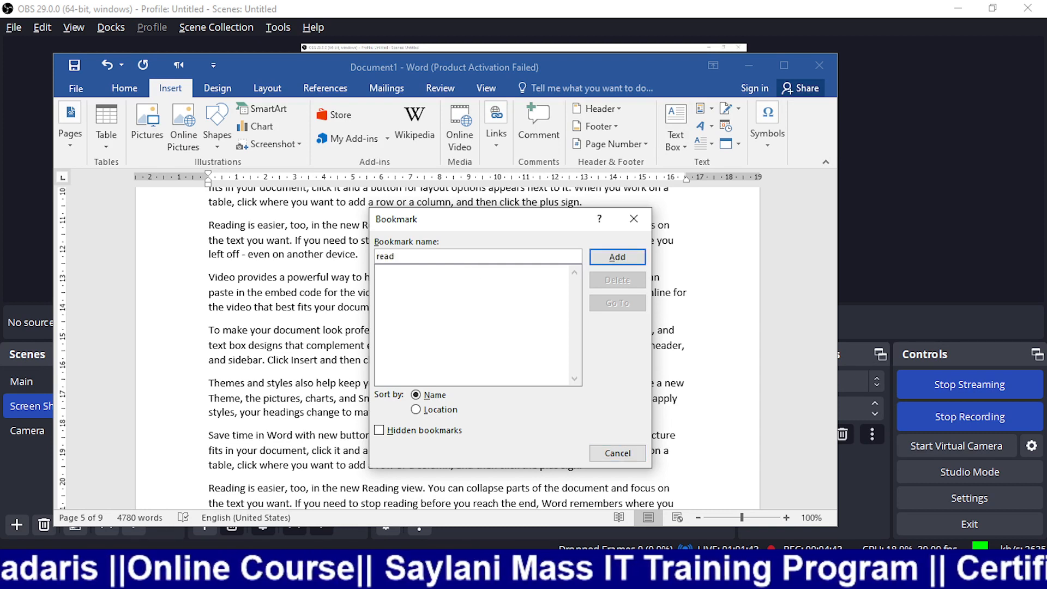
text( n)
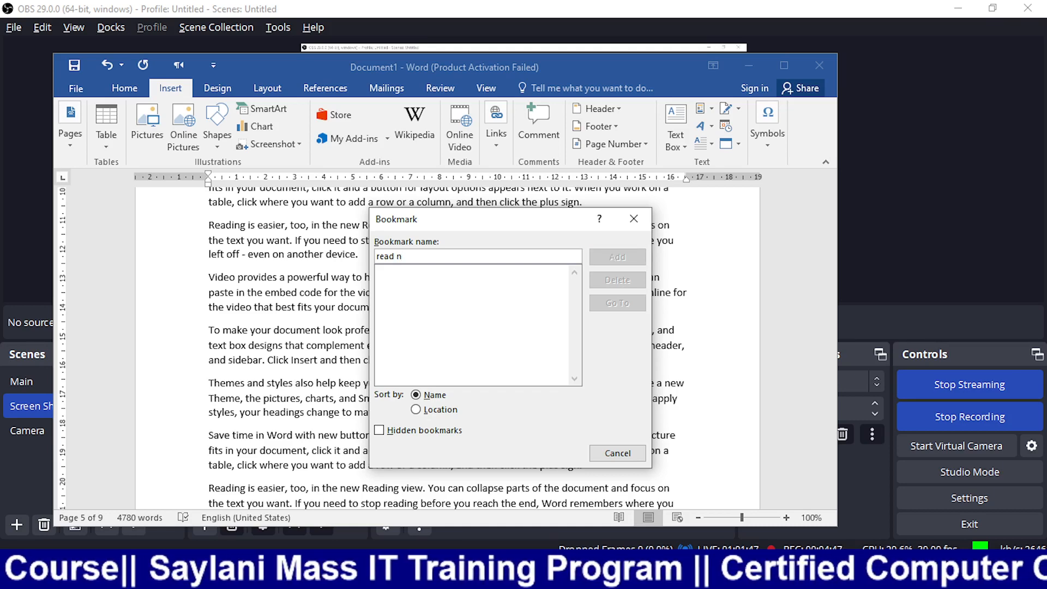
key(BackSpace)
text(done)
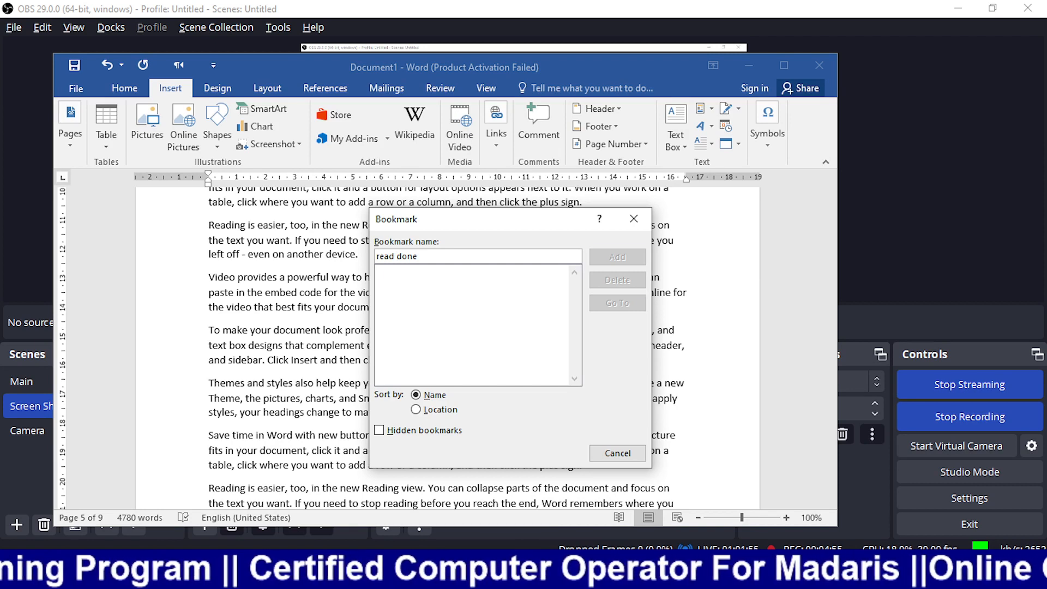
key(BackSpace)
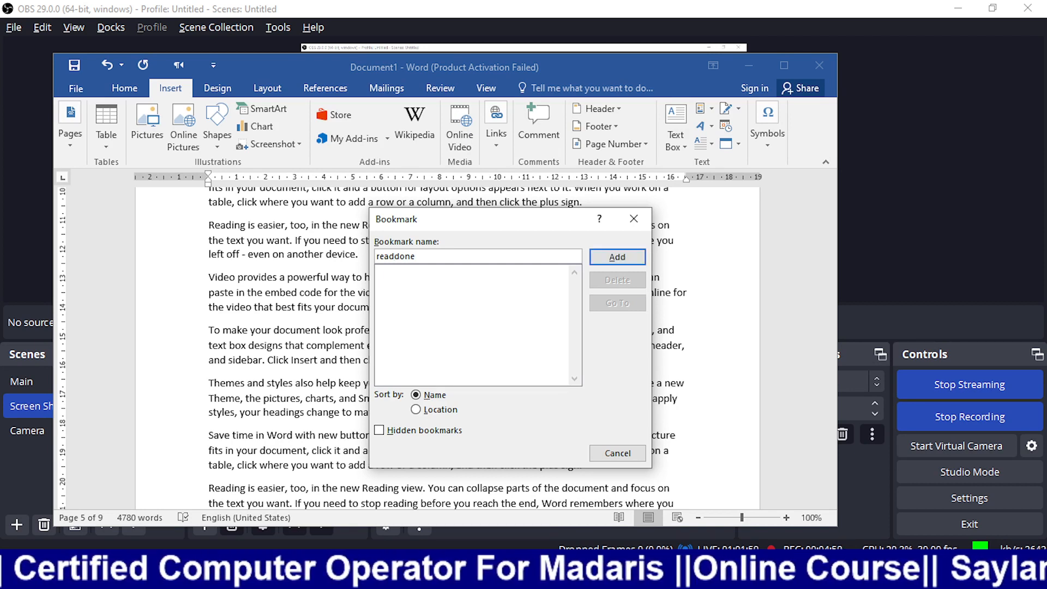
text(_)
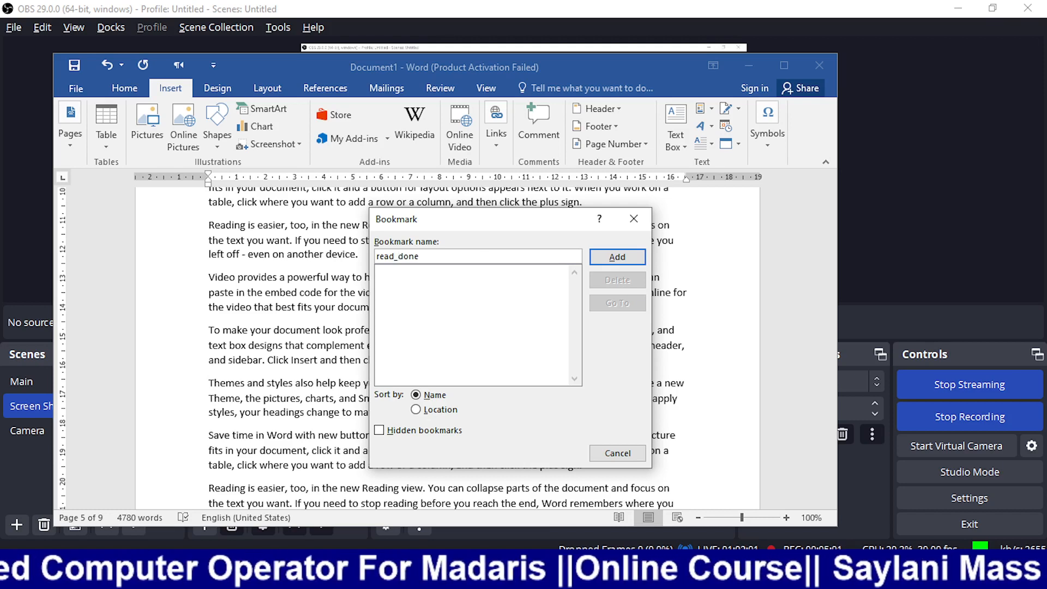
Step: Try the hyphenated bookmark name "read-done" and clear the name
key(BackSpace)
text(-)
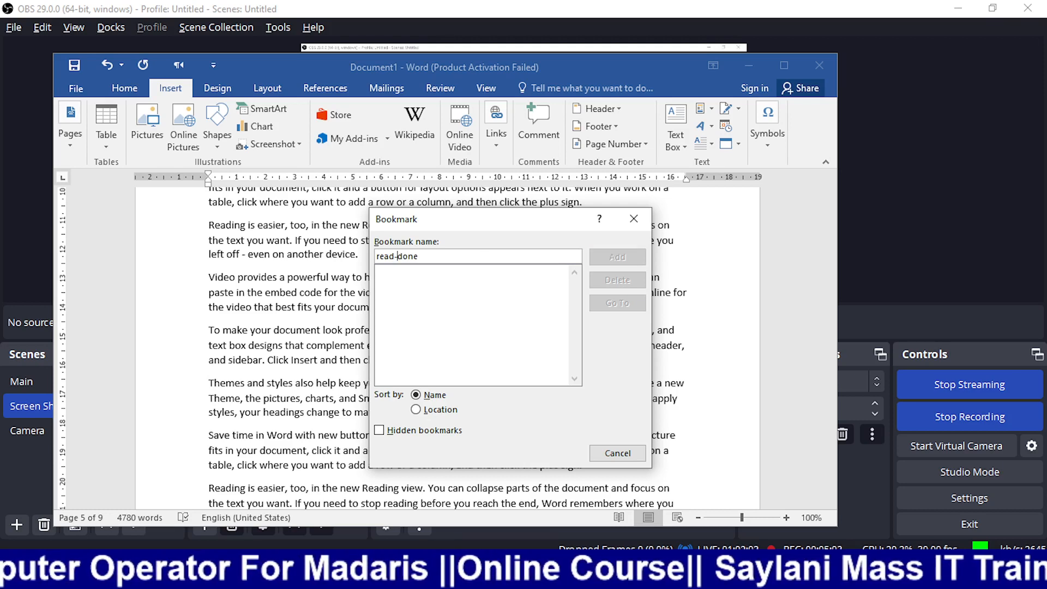
key(BackSpace)
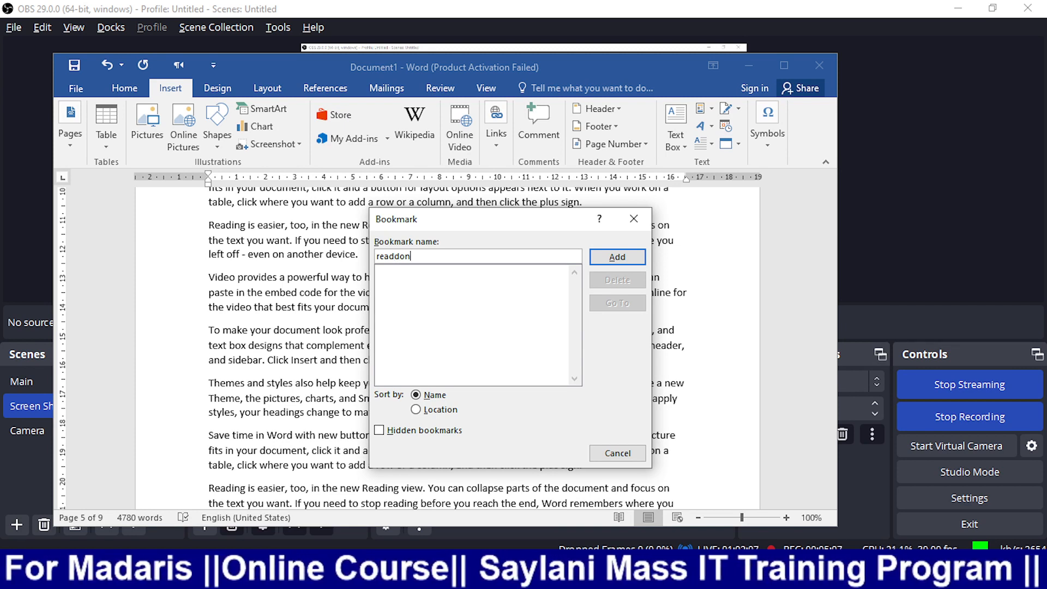
key(BackSpace)
key(BackSpace)
key(BackSpace)
key(BackSpace)
key(BackSpace)
key(BackSpace)
key(BackSpace)
Step: Try the digits-only bookmark name "122233" and clear it
text(122233)
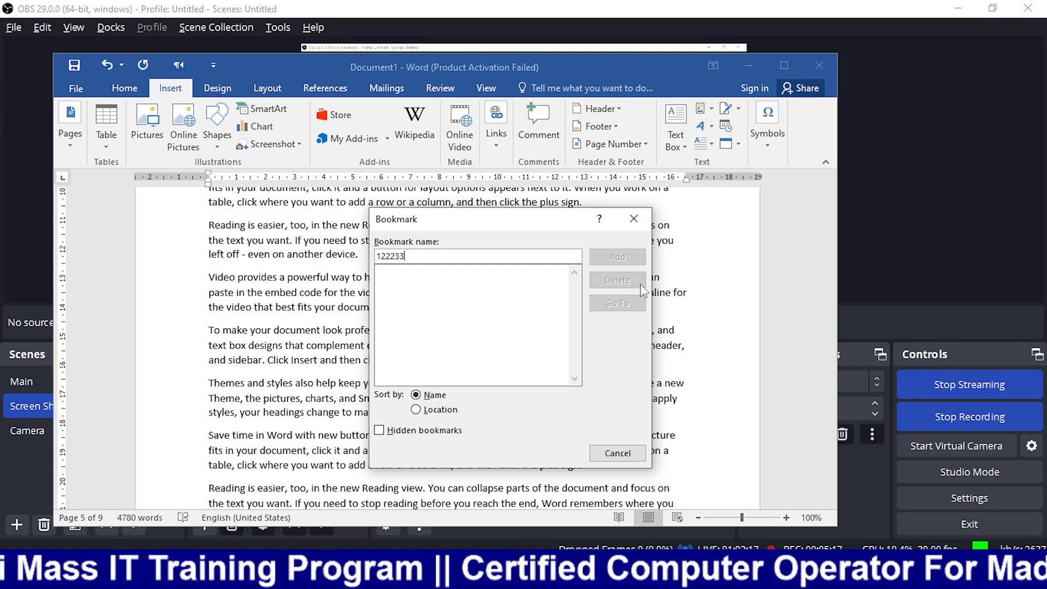
key(BackSpace)
key(BackSpace)
key(BackSpace)
key(BackSpace)
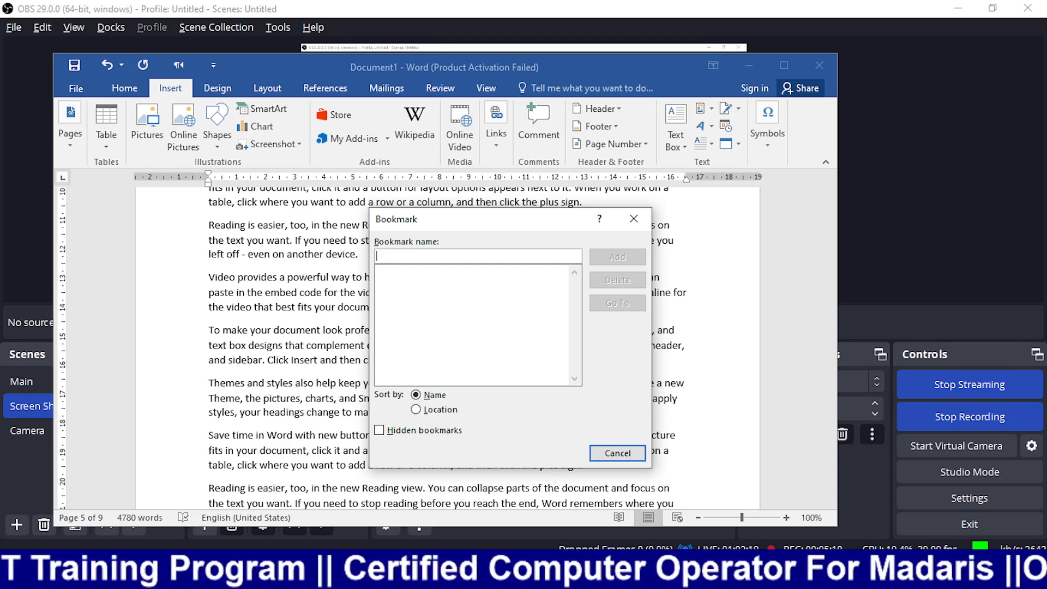
Step: Try the bookmark name "a1sadsa" with a digit inside and "1asadsa" with a leading digit, and clear the name
text(a)
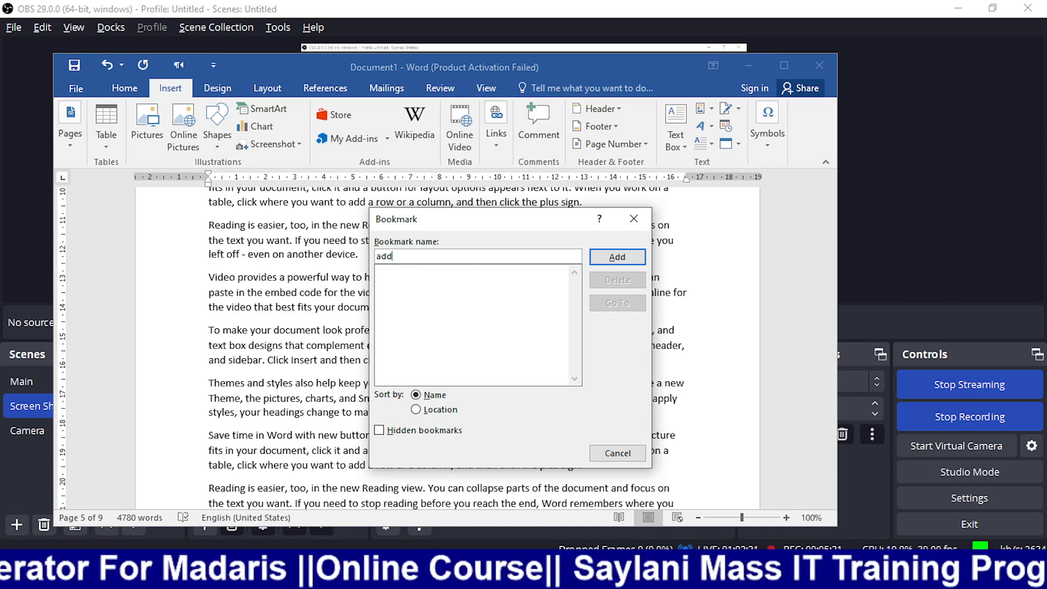
text(1)
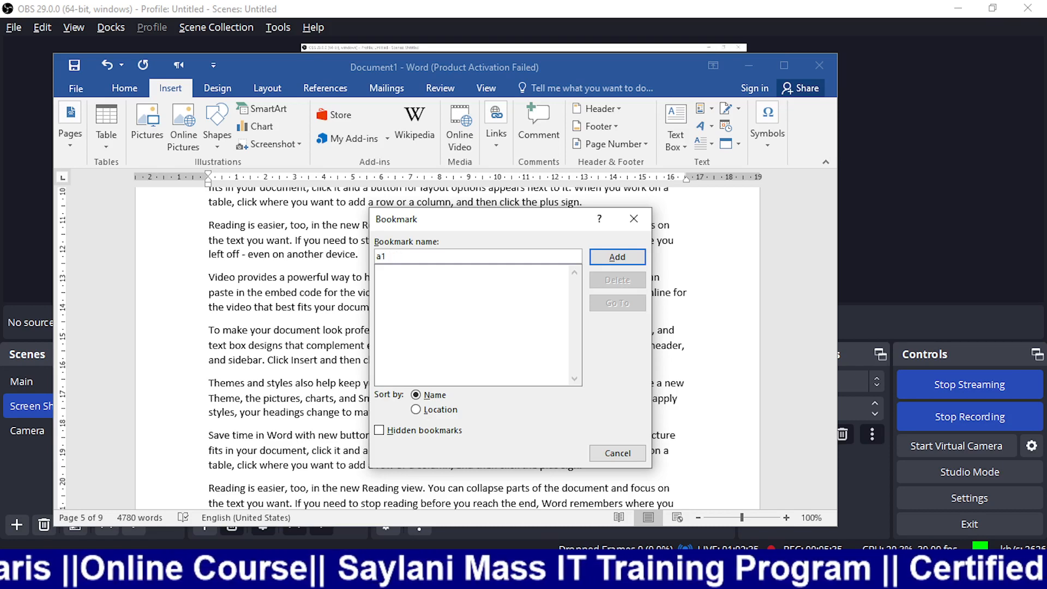
text(sadsa)
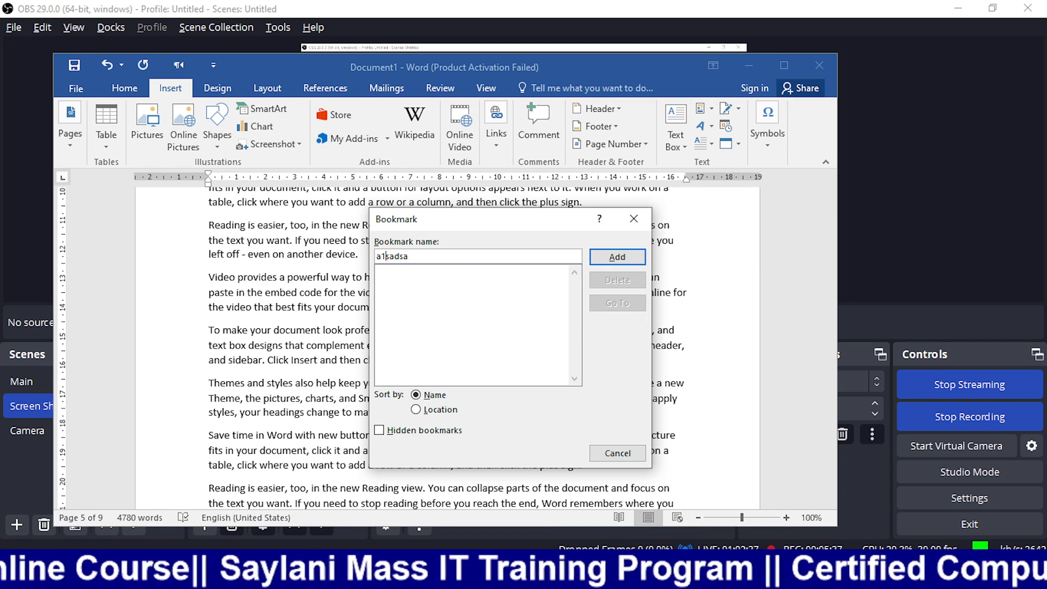
key(BackSpace)
text(1)
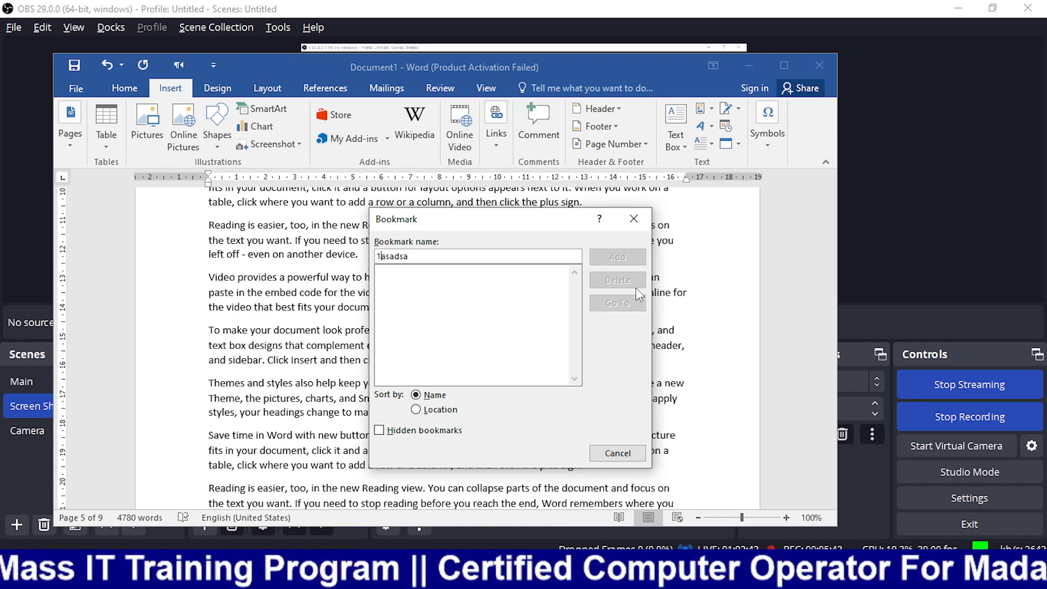
key(BackSpace)
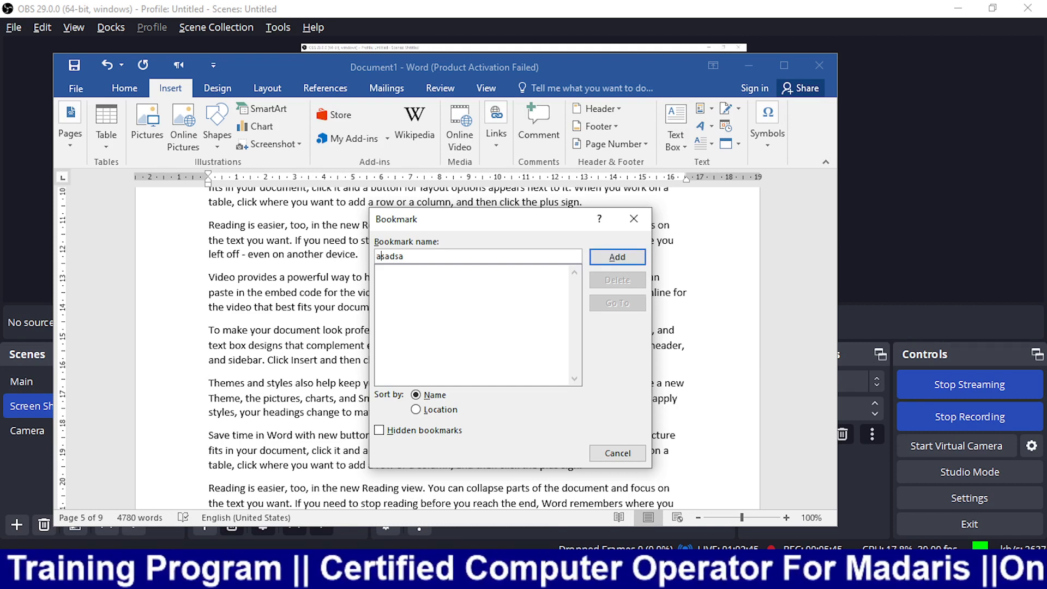
key(BackSpace)
key(BackSpace)
key(BackSpace)
key(BackSpace)
key(BackSpace)
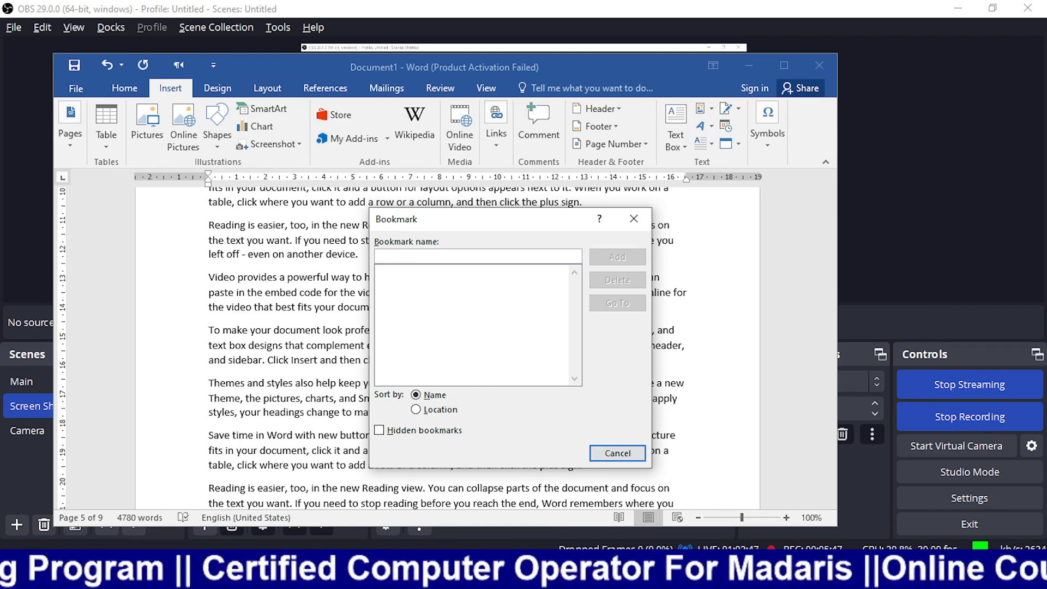
Step: Add a bookmark named "Read_Done" at the cursor position
text(Read_D)
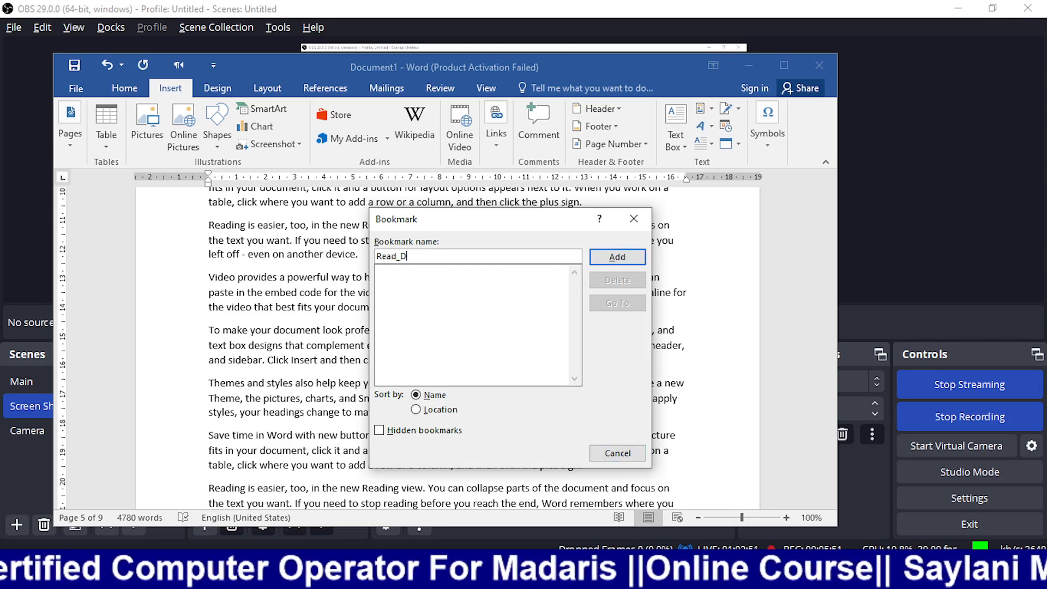
text(one)
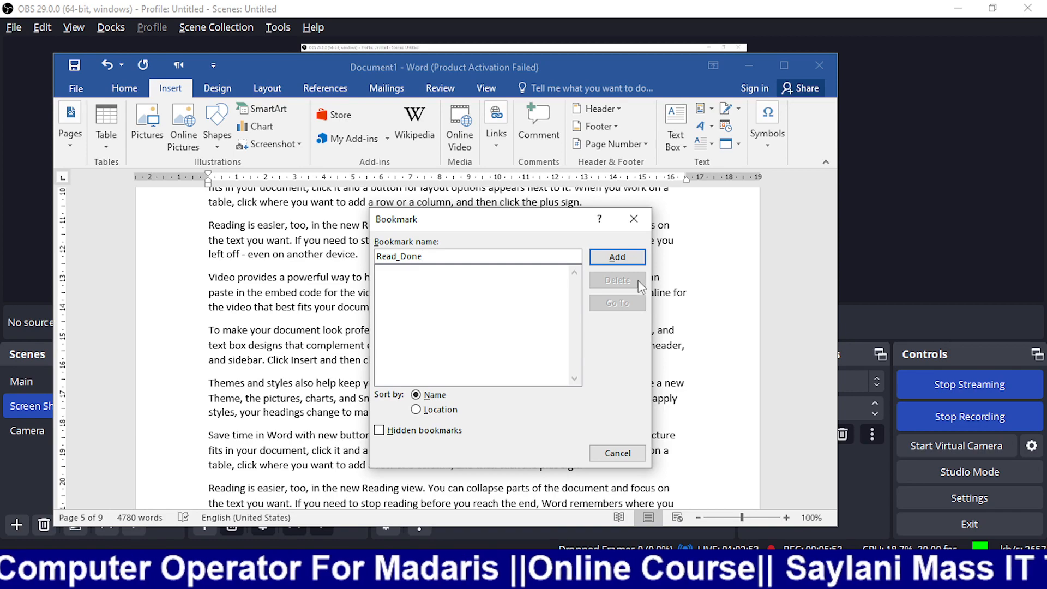
click(605, 256)
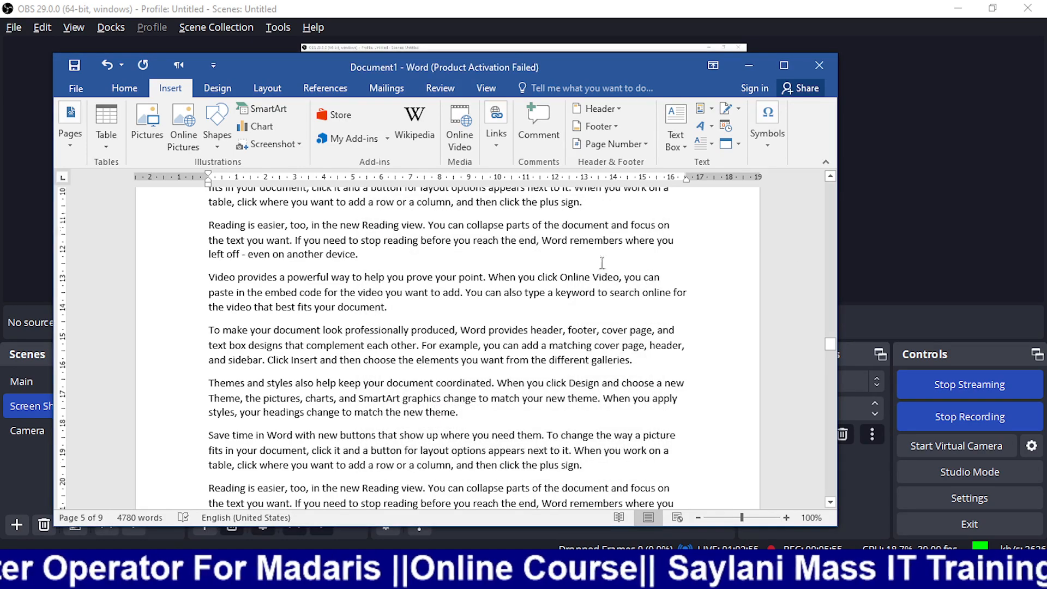
Step: Return to page 1 and place the cursor after "When you click" in the first paragraph
scroll(584, 257, up, 15)
scroll(585, 257, up, 20)
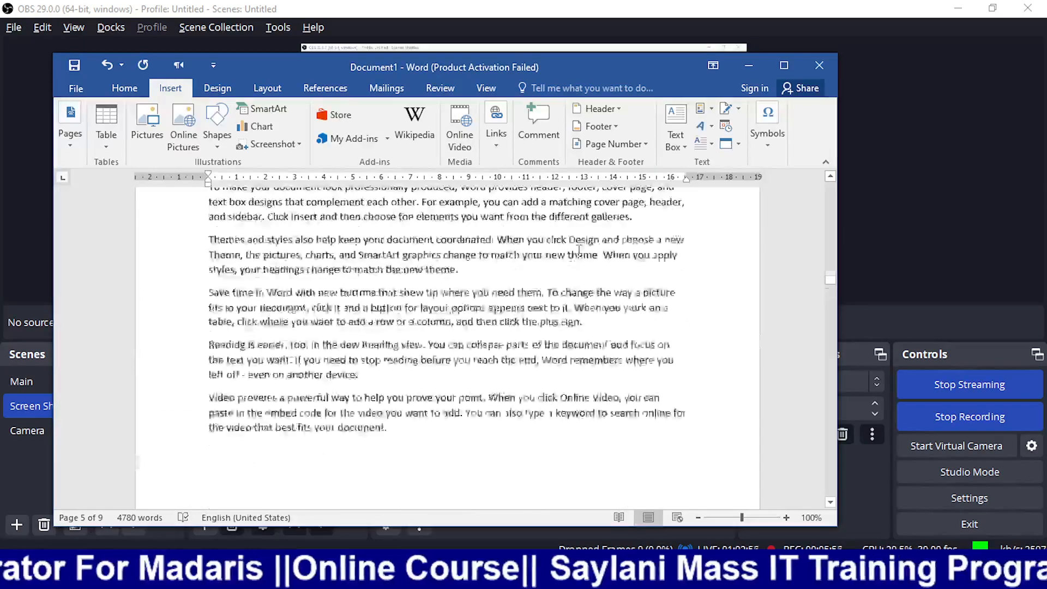
scroll(573, 246, up, 10)
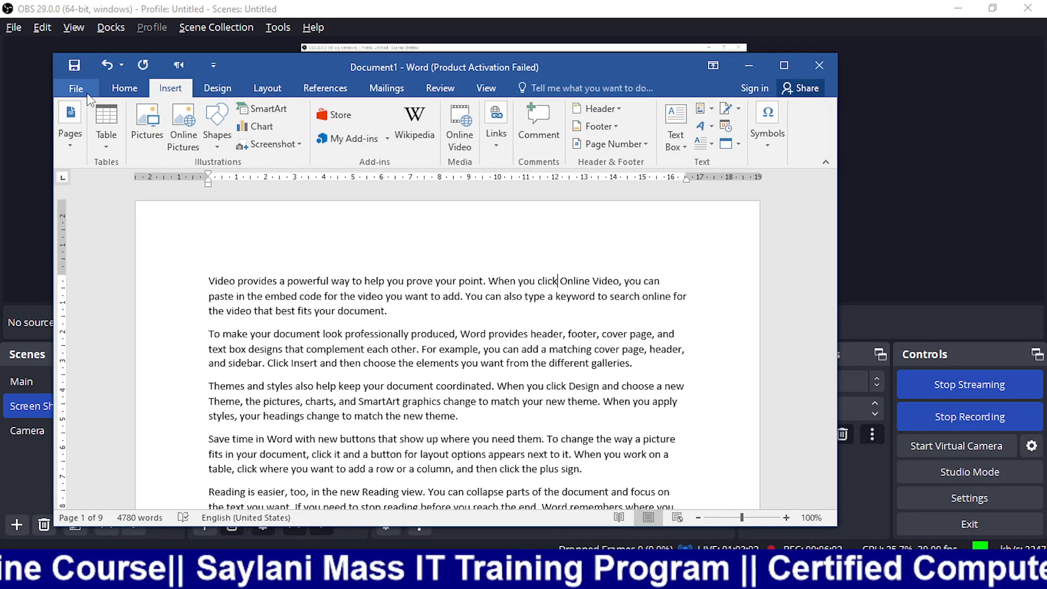
Step: Save the document to the Desktop as "bookmark" and close it
click(69, 65)
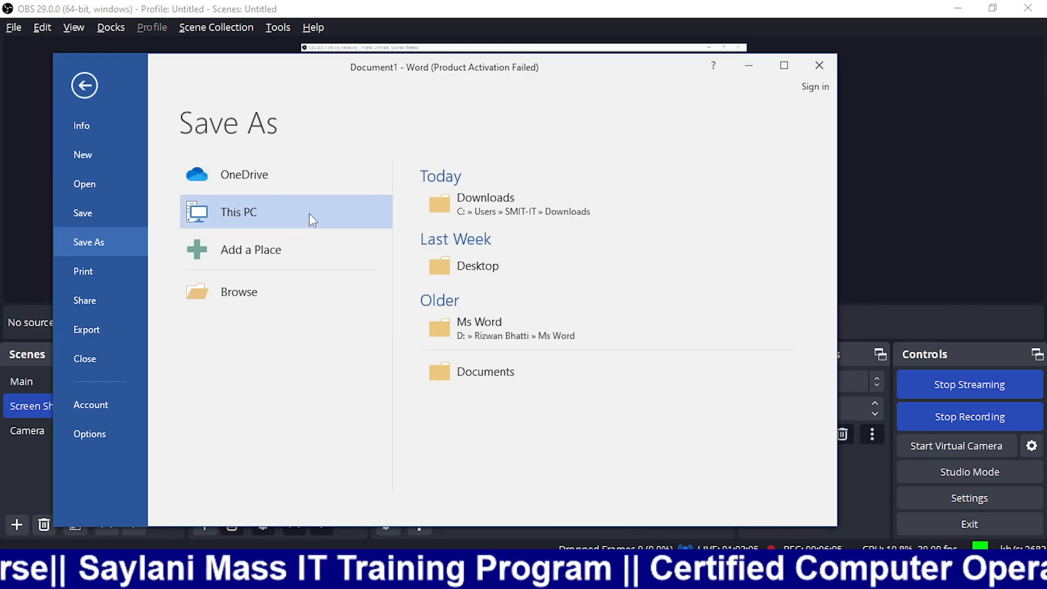
click(469, 271)
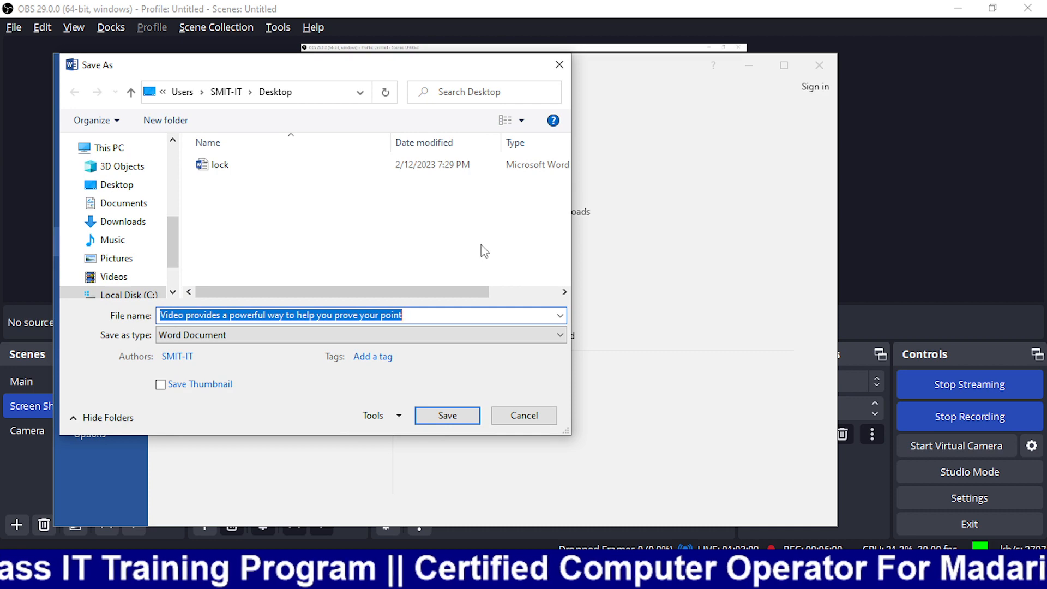
text(bookma)
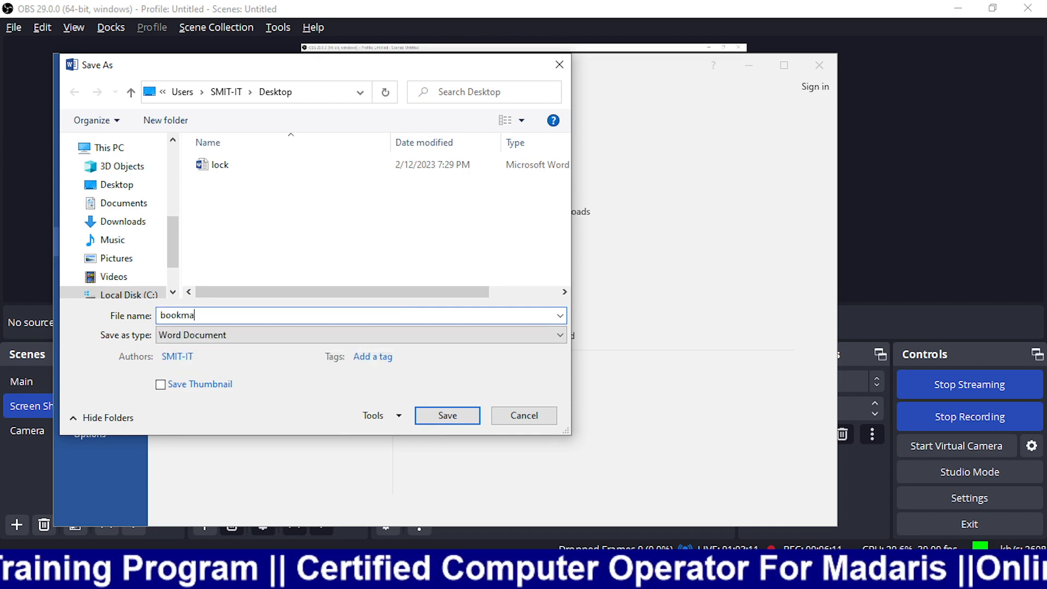
text(rk)
key(Return)
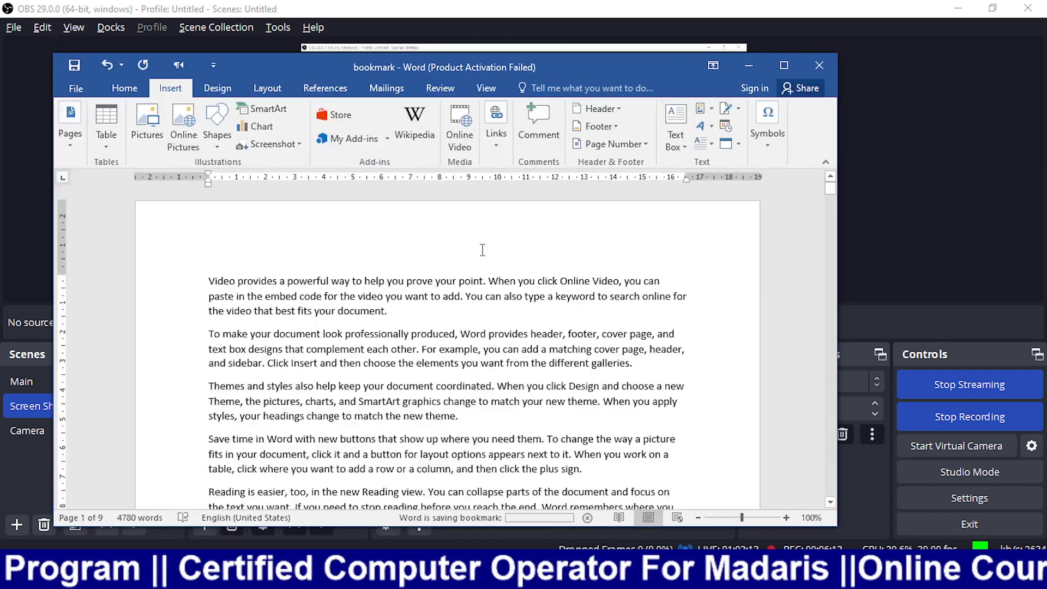
click(819, 69)
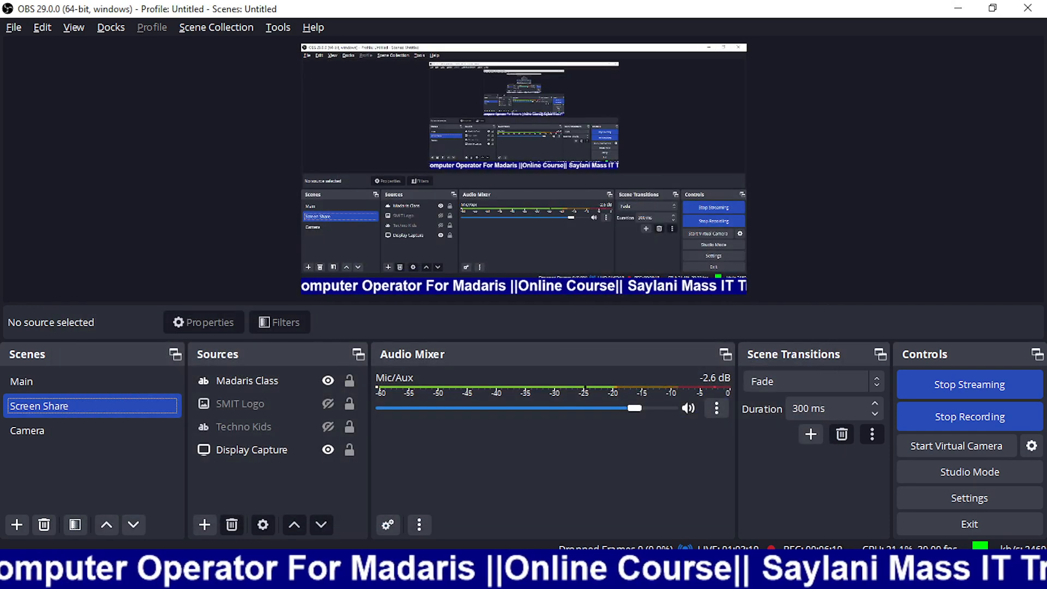
Step: Find the Desktop folder through system search, reopen the "bookmark" document from it, and dismiss the Office activation notice
key(super)
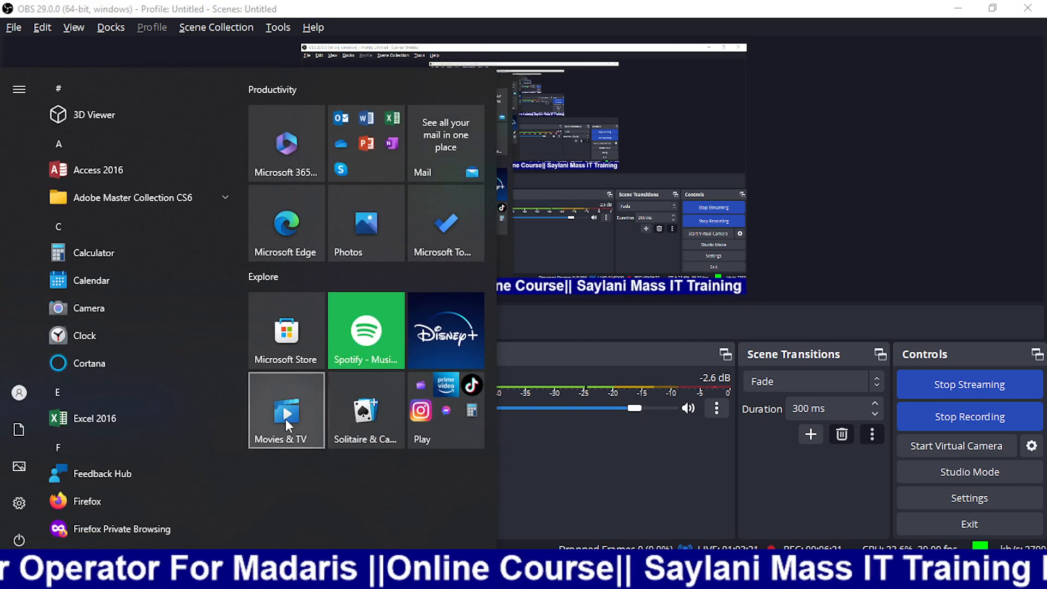
text(de)
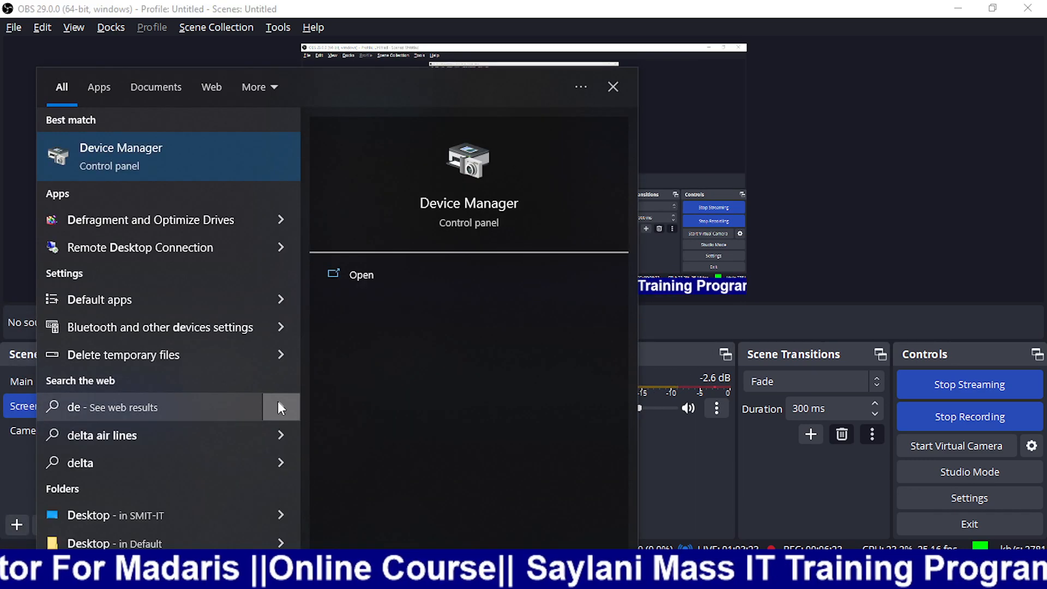
click(154, 512)
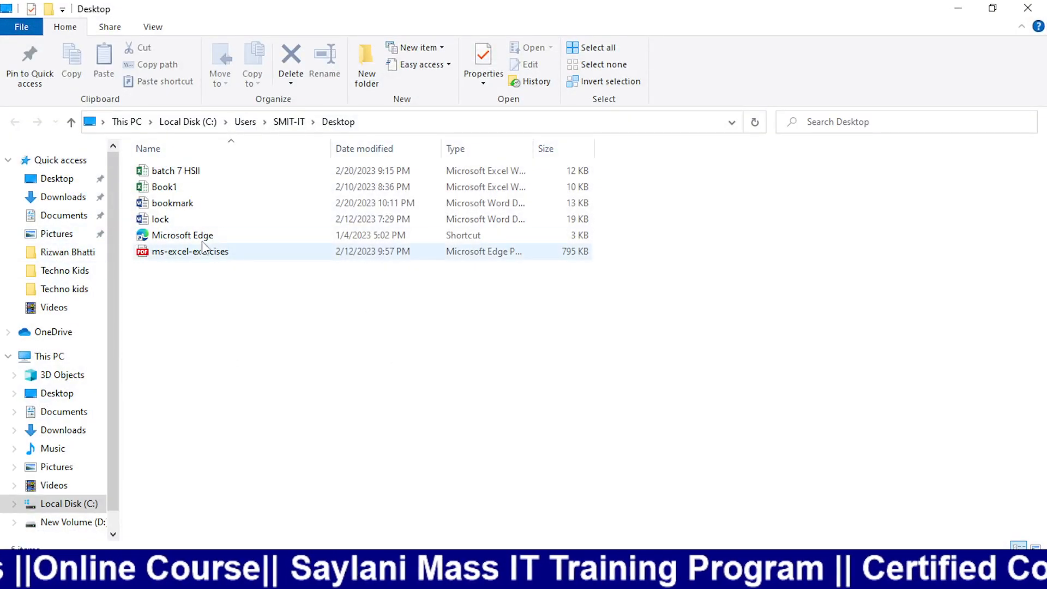
double_click(190, 207)
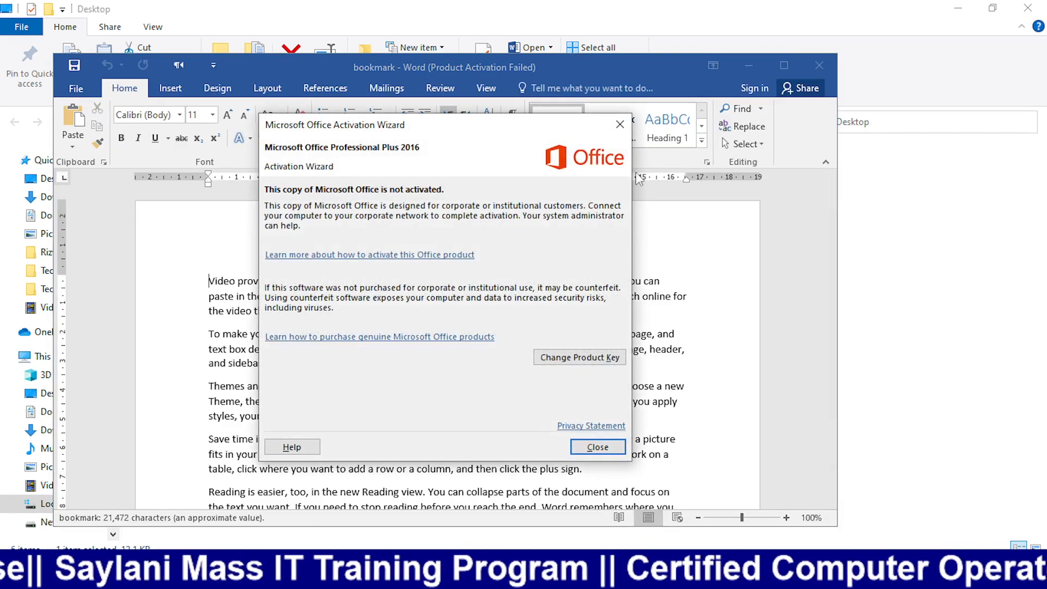
click(620, 127)
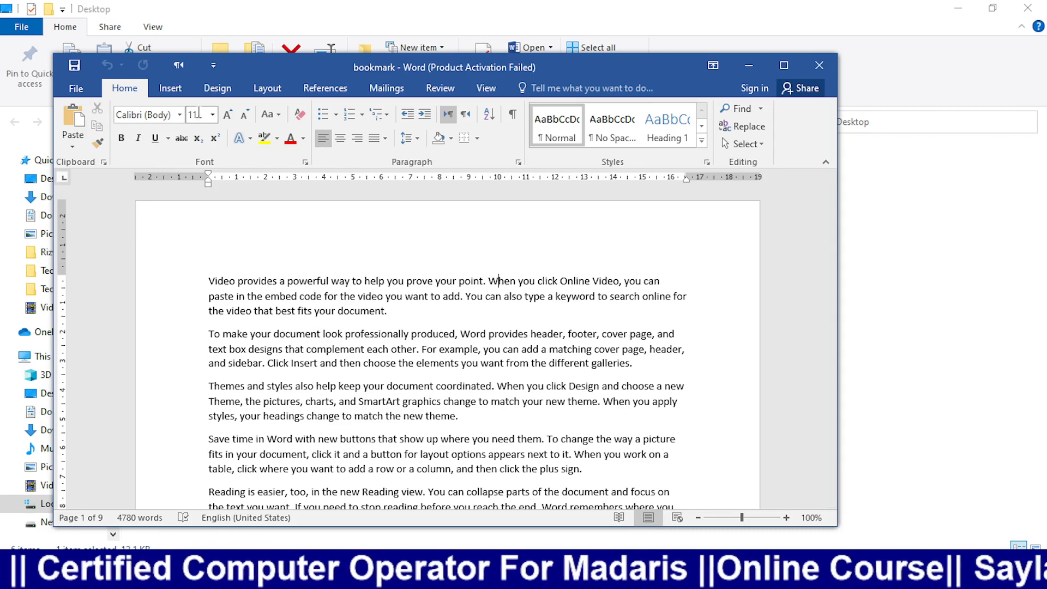
Step: Display the commands for inserting hyperlinks, bookmarks and cross-references
click(179, 93)
click(502, 151)
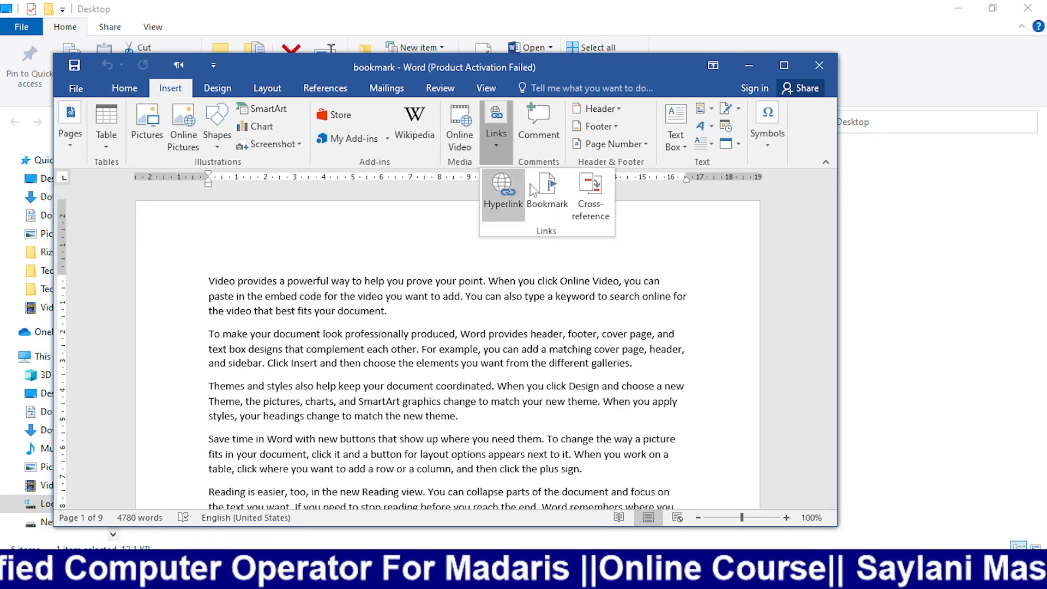
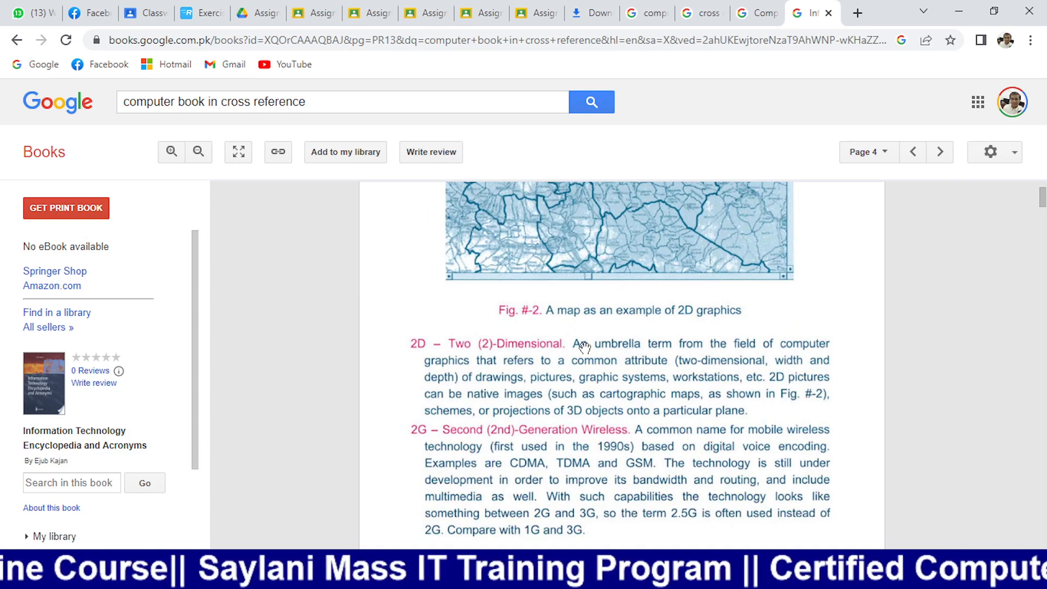
Step: Read through pages 4 to 8 of the encyclopedia preview, examining the numbered figure captions and "see" references in the entries
scroll(580, 346, down, 10)
scroll(592, 352, up, 4)
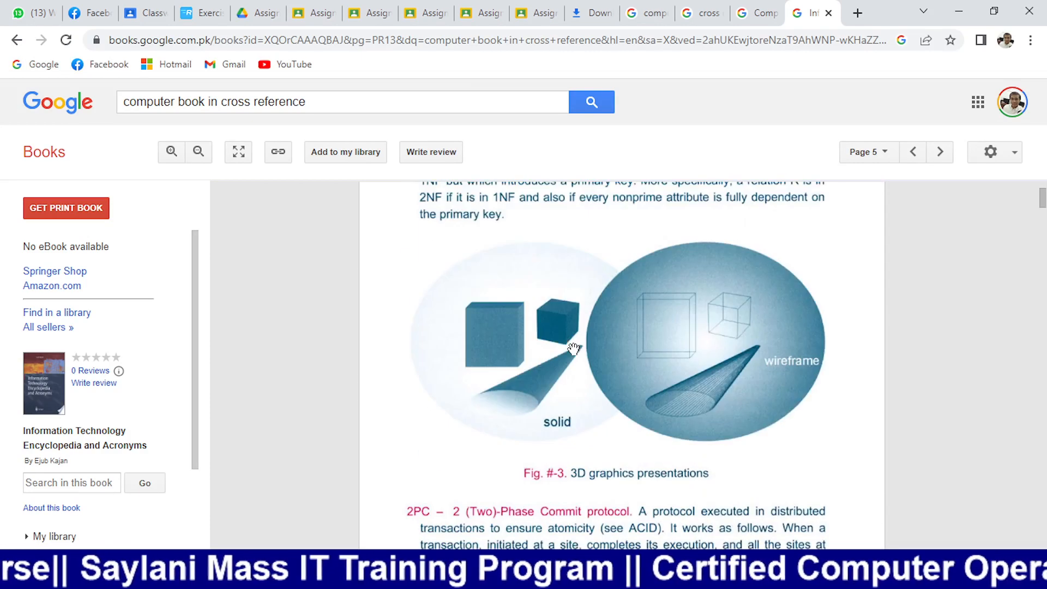
scroll(630, 327, down, 2)
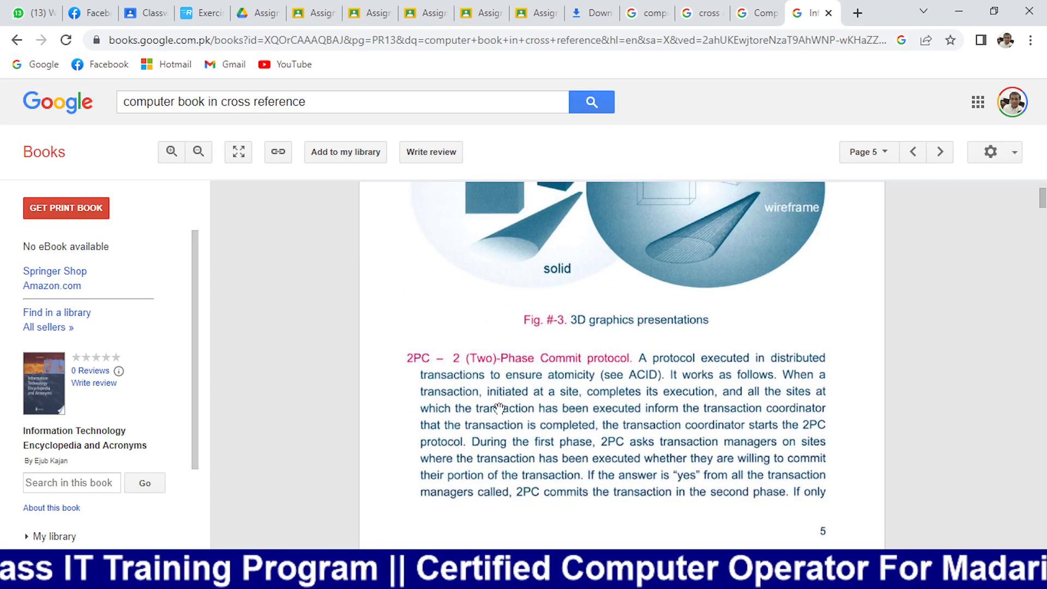
scroll(655, 410, down, 8)
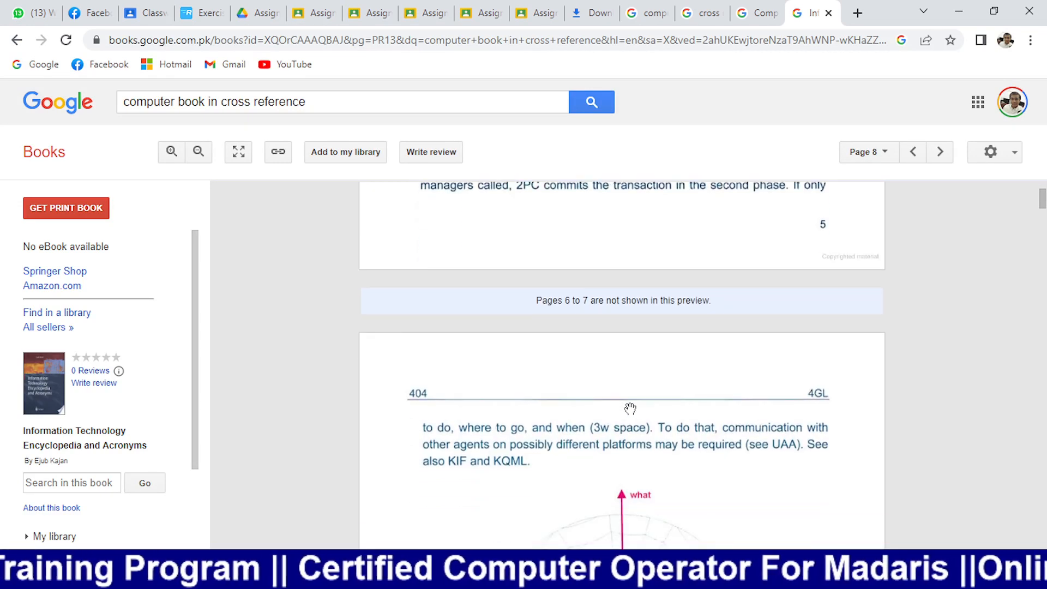
scroll(668, 403, down, 8)
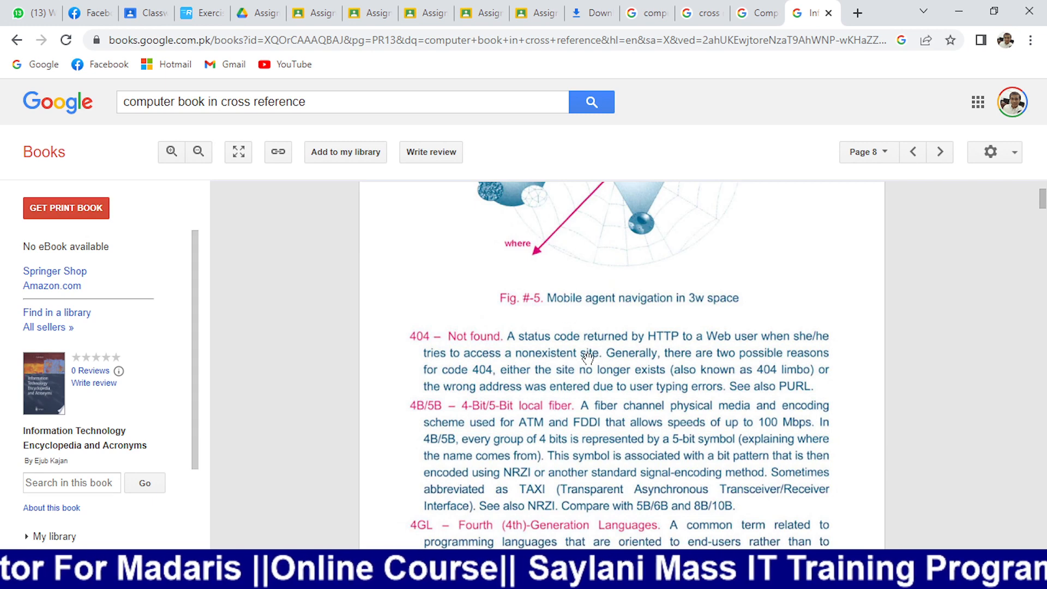
Step: Compare the caption of Fig. #-6 on page 9 with the text that refers to that figure
scroll(588, 358, down, 10)
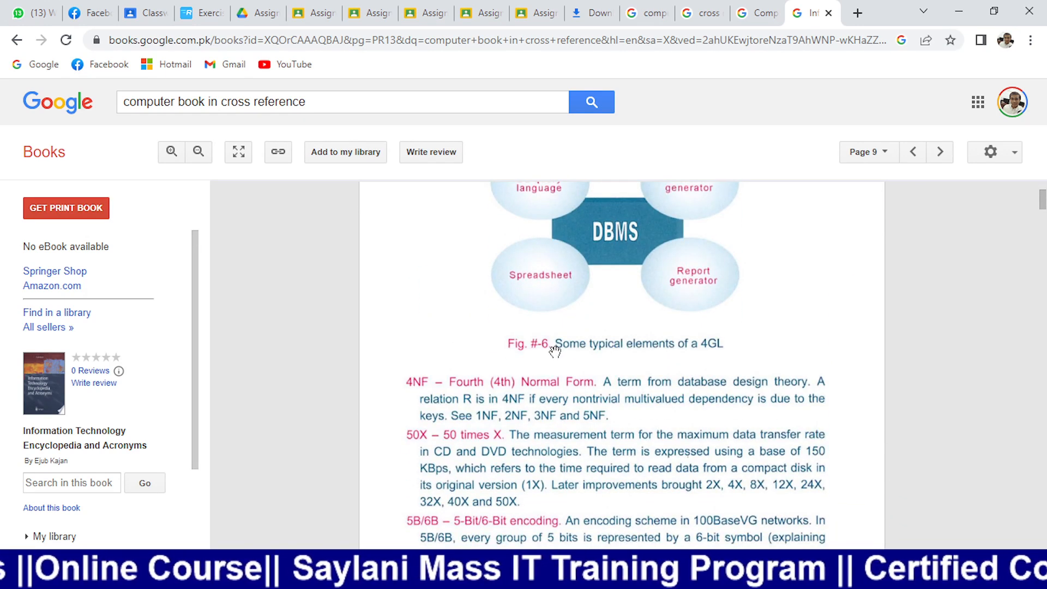
scroll(555, 351, up, 4)
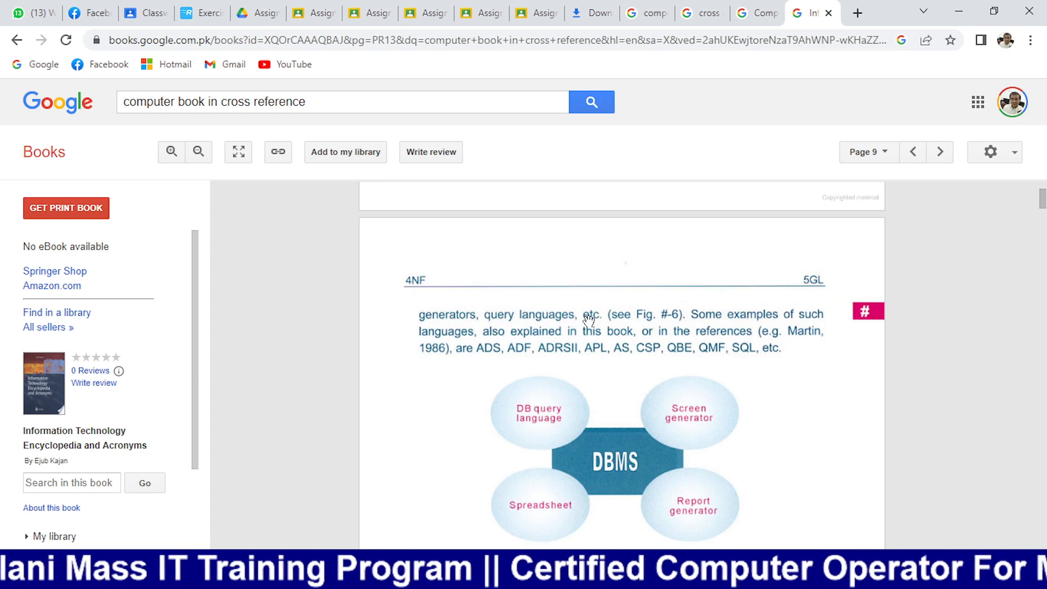
scroll(611, 376, down, 3)
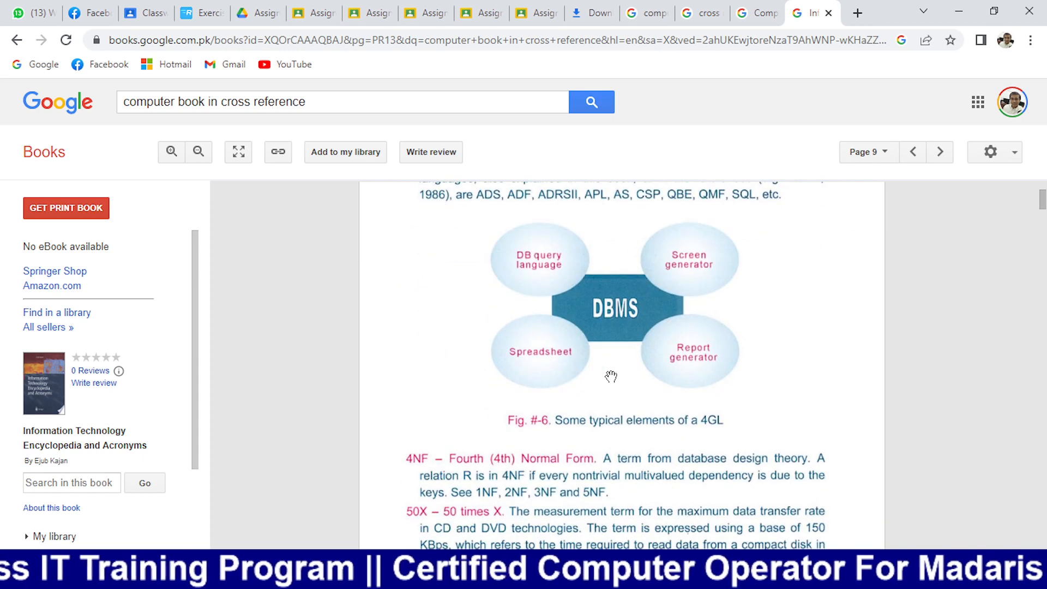
scroll(591, 367, up, 1)
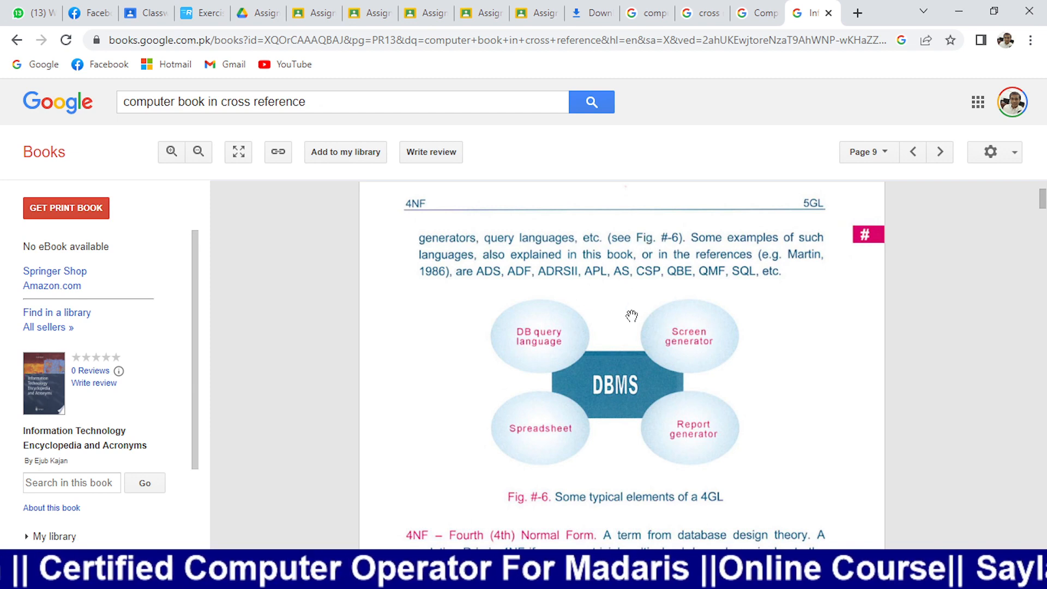
scroll(633, 315, down, 2)
scroll(633, 311, down, 4)
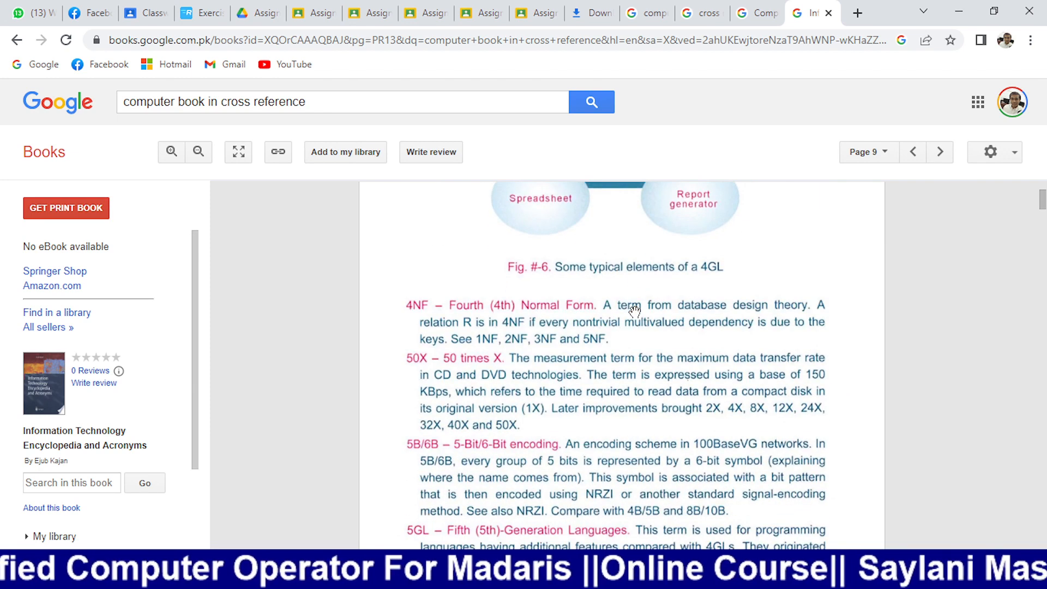
Step: Examine the 6bone diagram, Fig. #-7, on page 10 together with the paragraph that refers to it
scroll(592, 316, down, 8)
scroll(592, 316, down, 4)
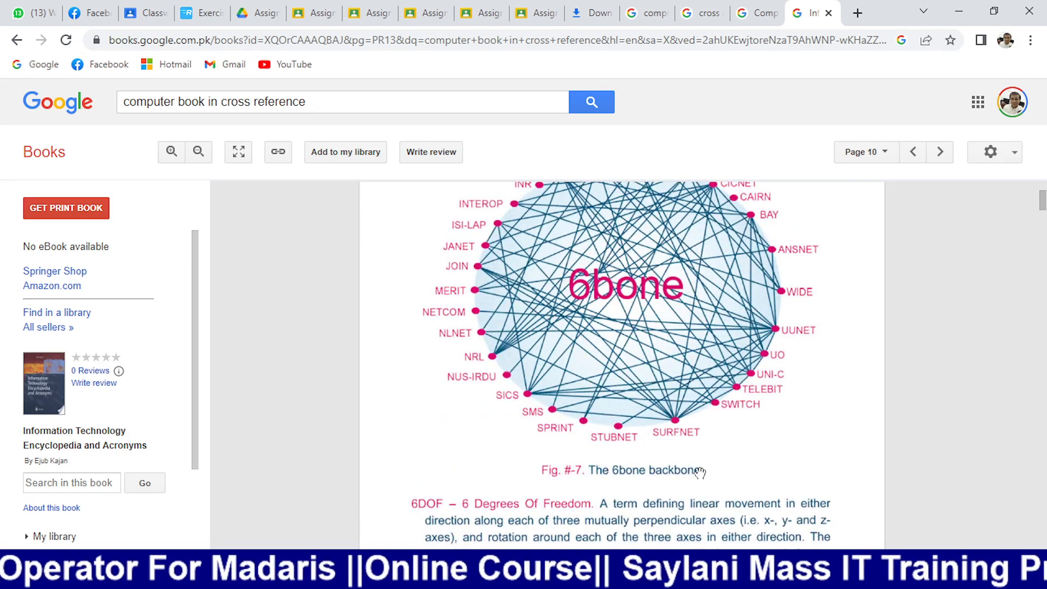
scroll(691, 394, up, 4)
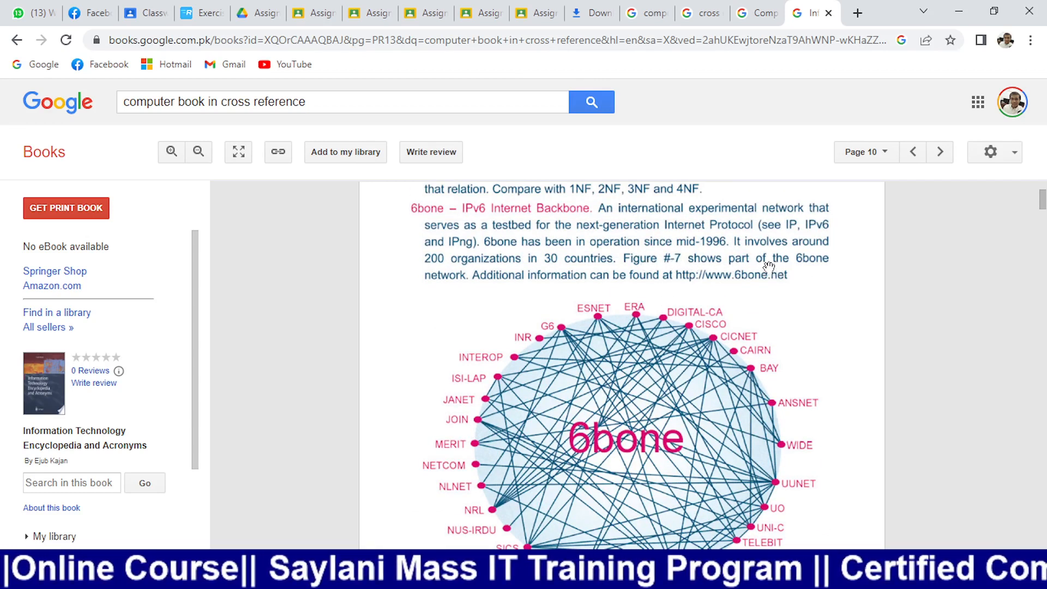
scroll(654, 382, down, 4)
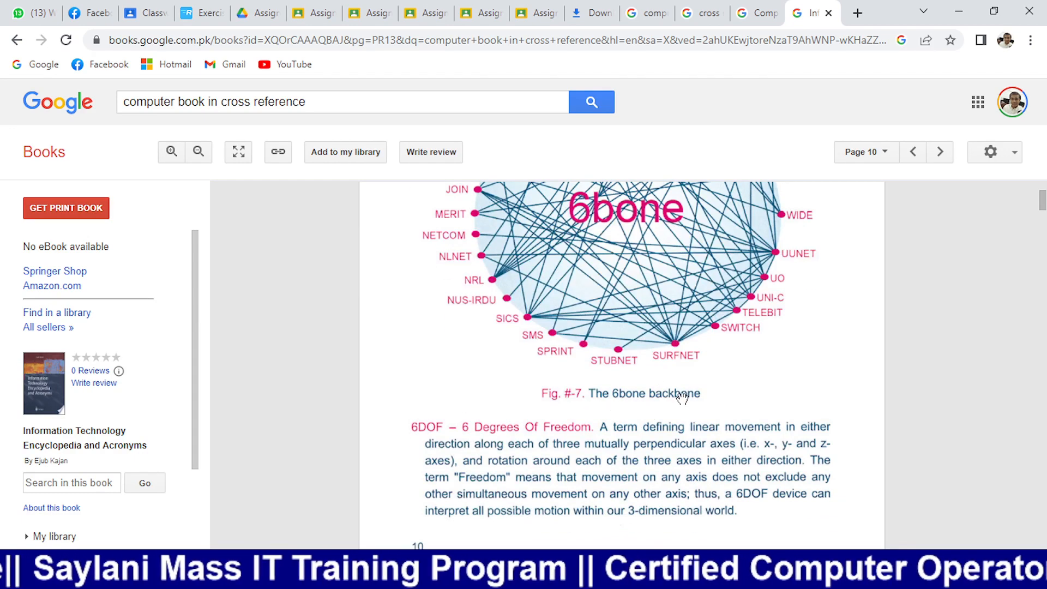
scroll(681, 397, up, 3)
Step: Skim pages 12 to 23 of the book preview for further figures and cross-references between entries
scroll(679, 393, down, 20)
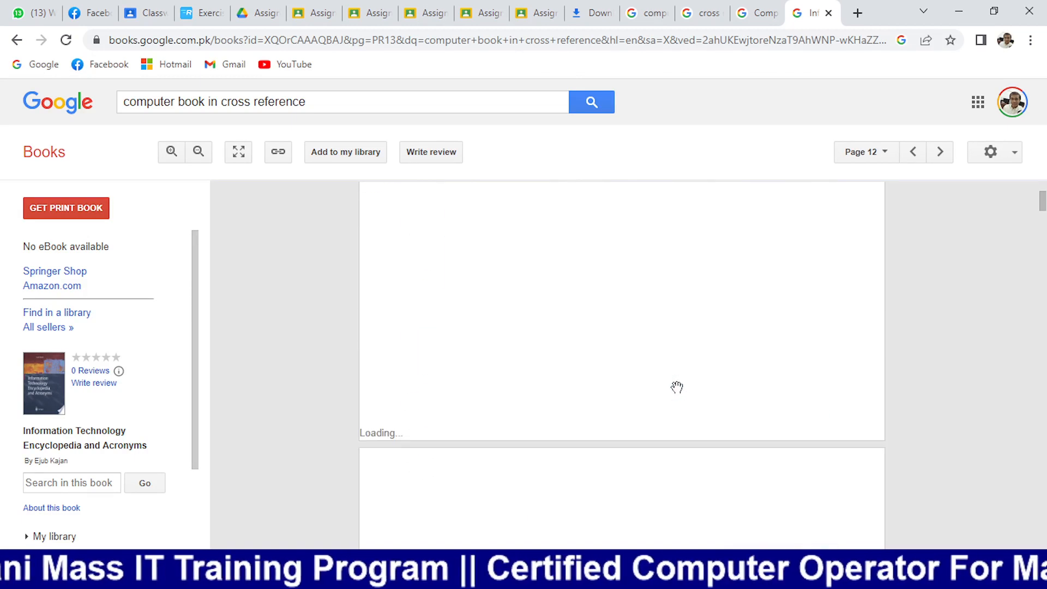
scroll(677, 387, down, 4)
scroll(675, 383, up, 2)
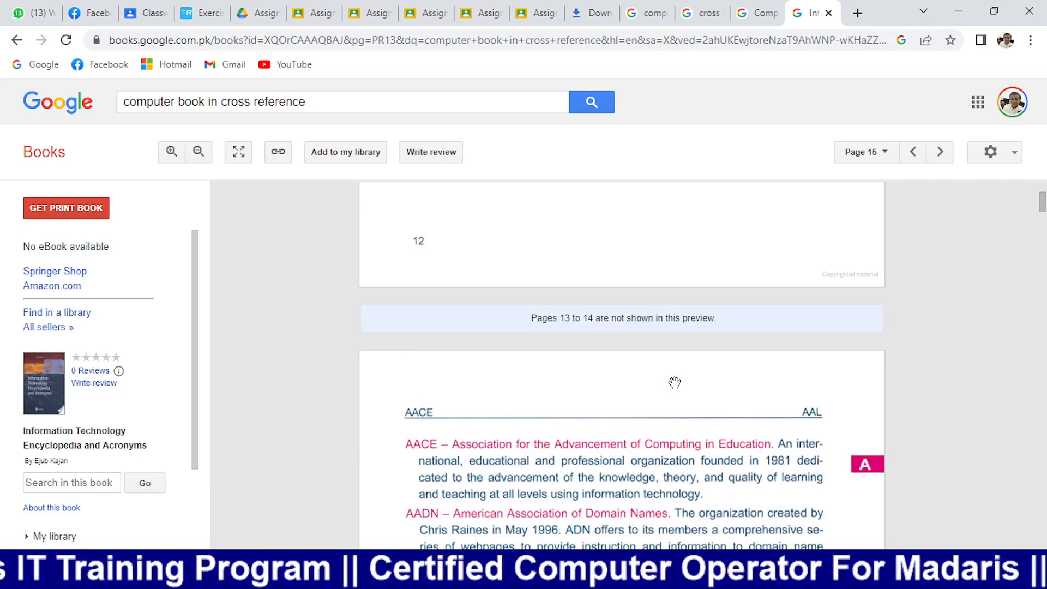
scroll(675, 383, down, 6)
scroll(675, 383, down, 20)
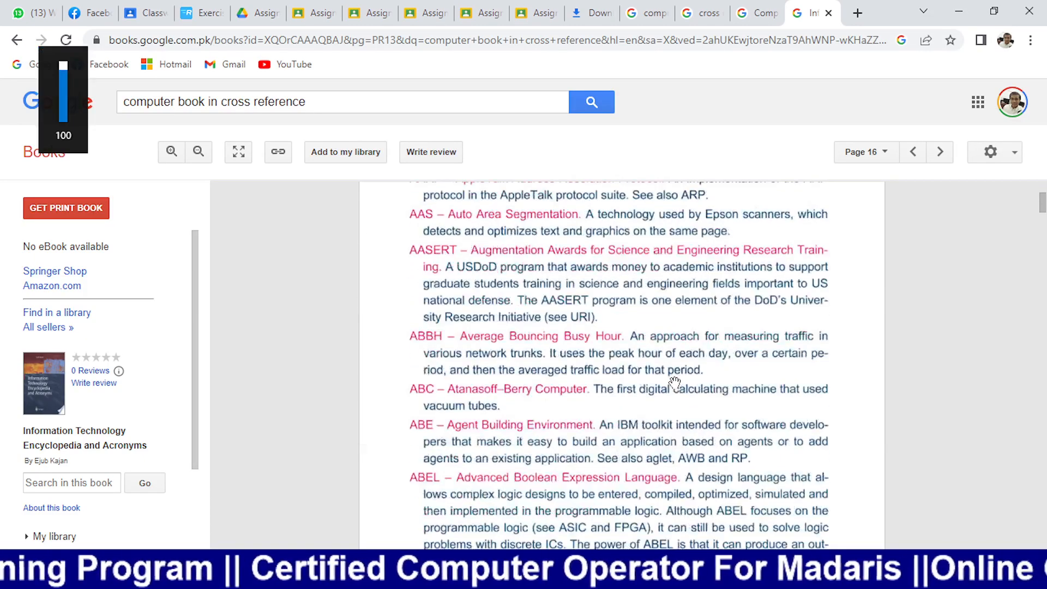
scroll(675, 383, down, 15)
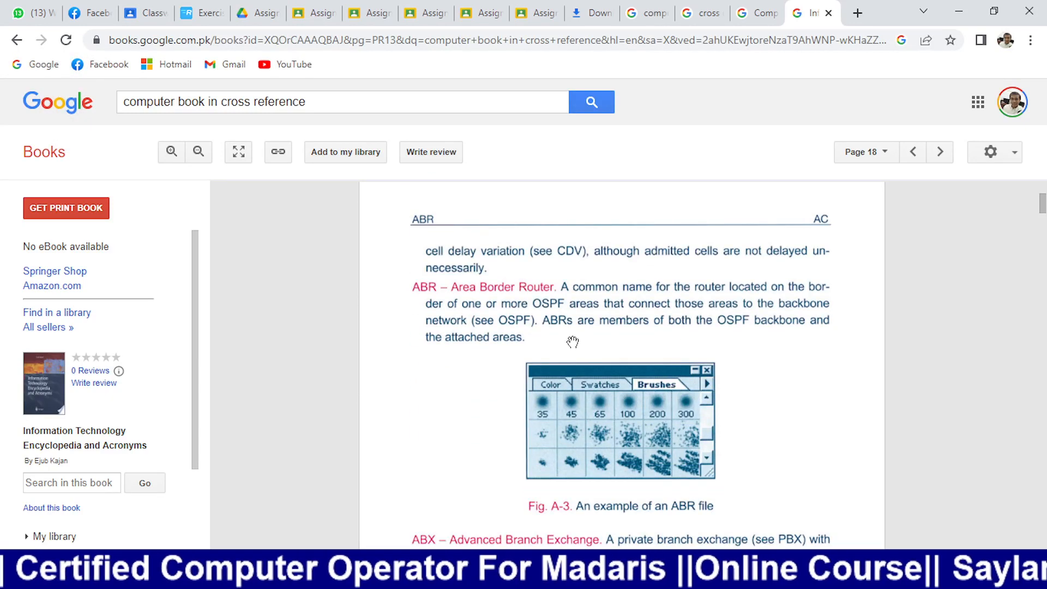
scroll(570, 344, down, 12)
scroll(574, 334, down, 15)
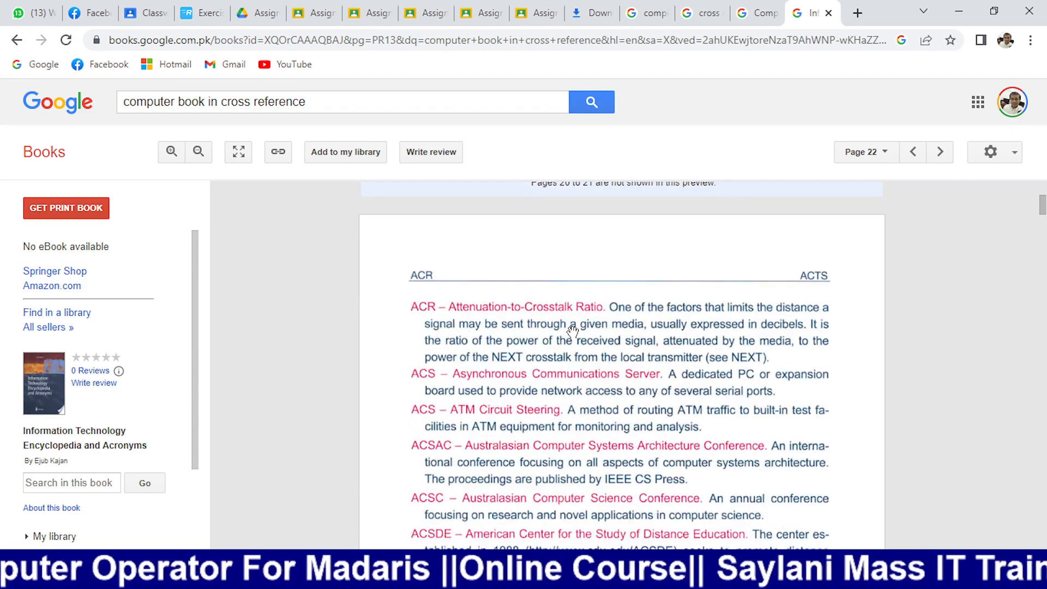
scroll(572, 331, down, 18)
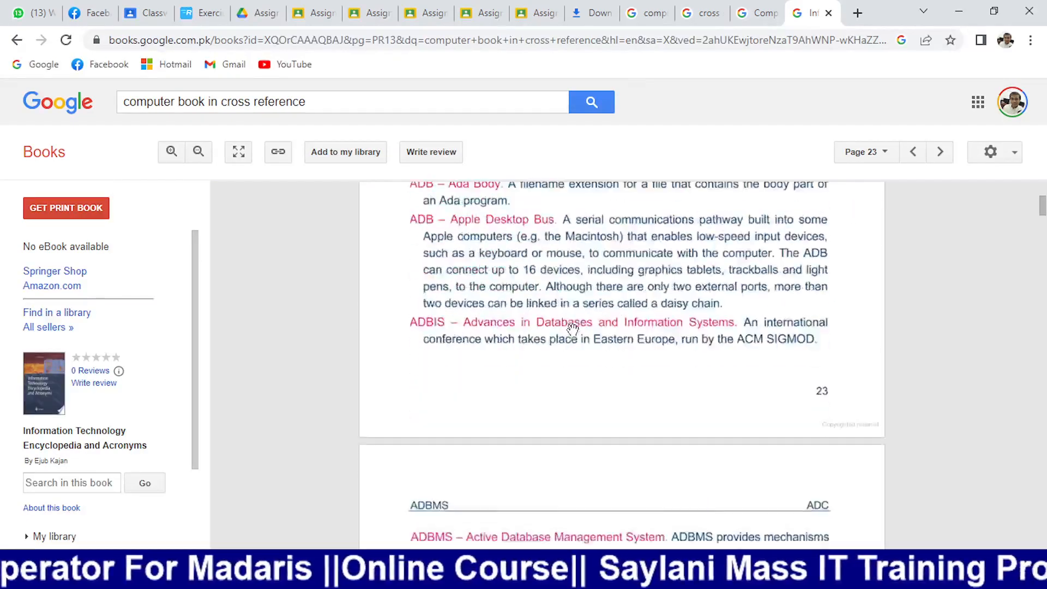
Step: Compare Fig. A-4 on page 24 with its mention in the ADBMS entry, and skim ahead to page 29
scroll(572, 327, down, 12)
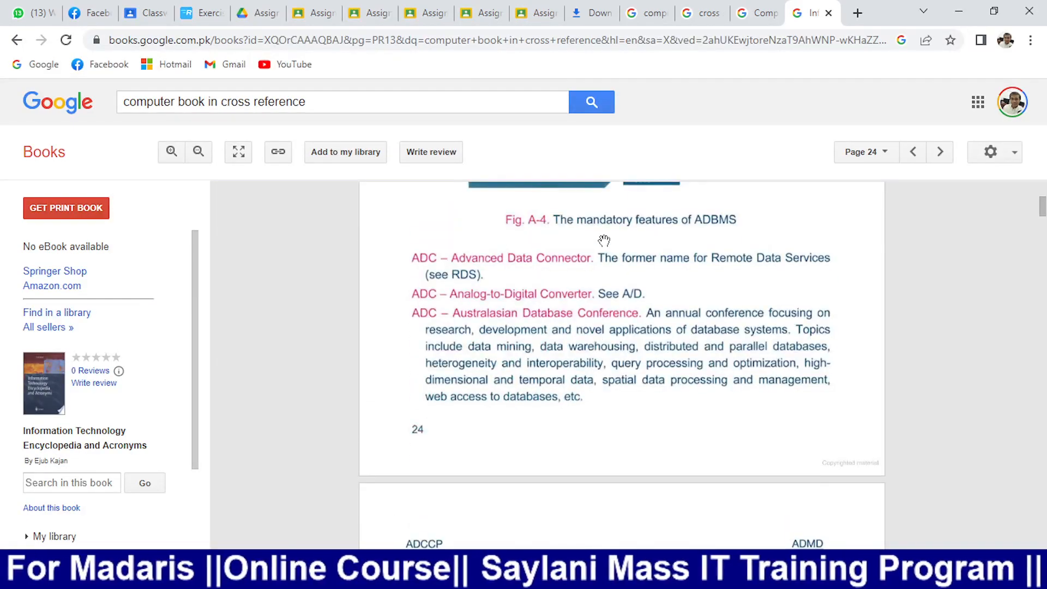
scroll(605, 240, up, 8)
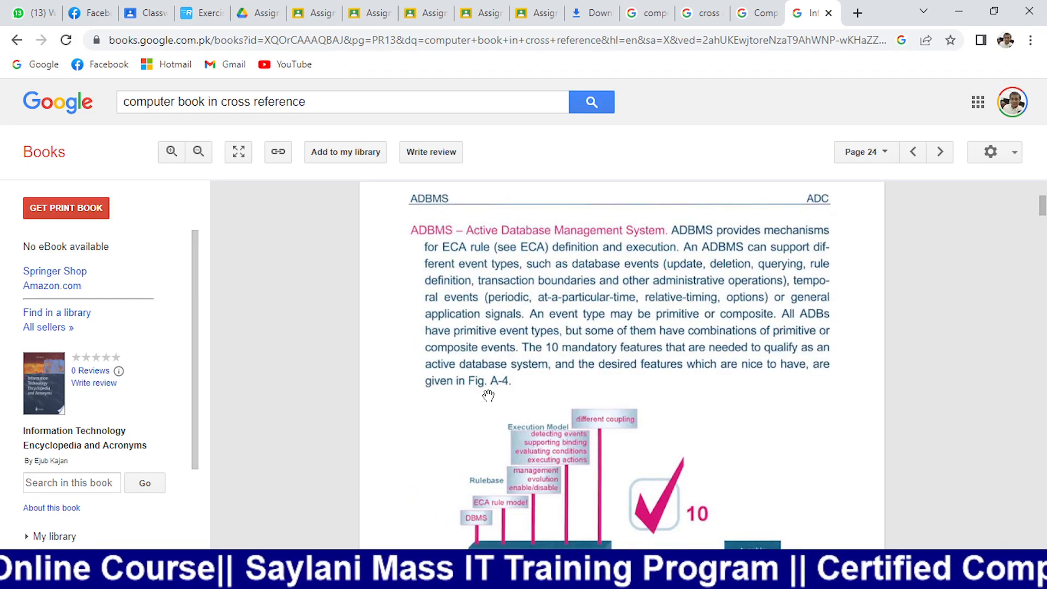
scroll(513, 393, down, 4)
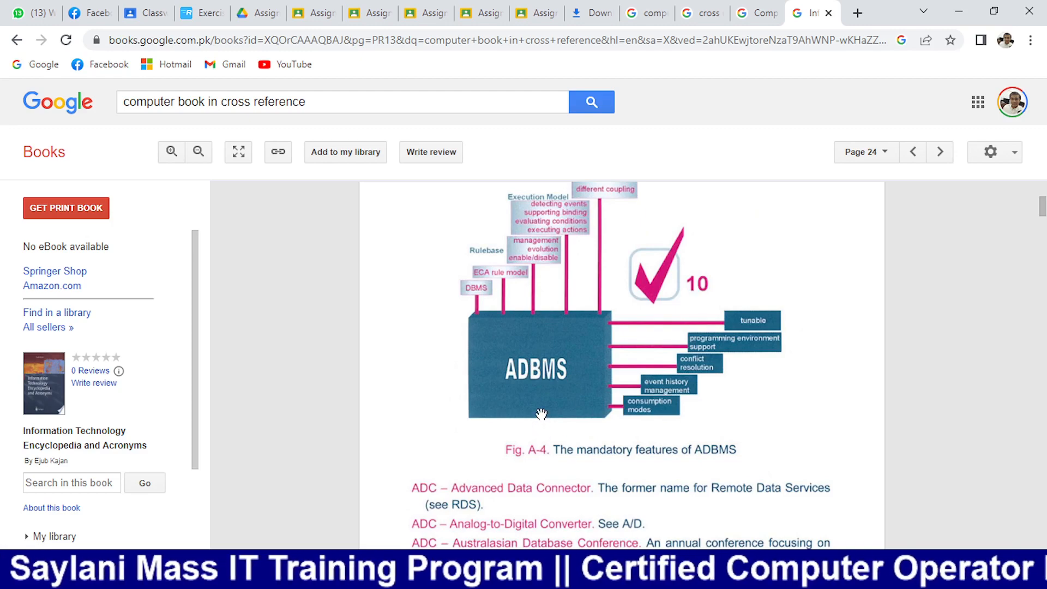
scroll(538, 390, down, 15)
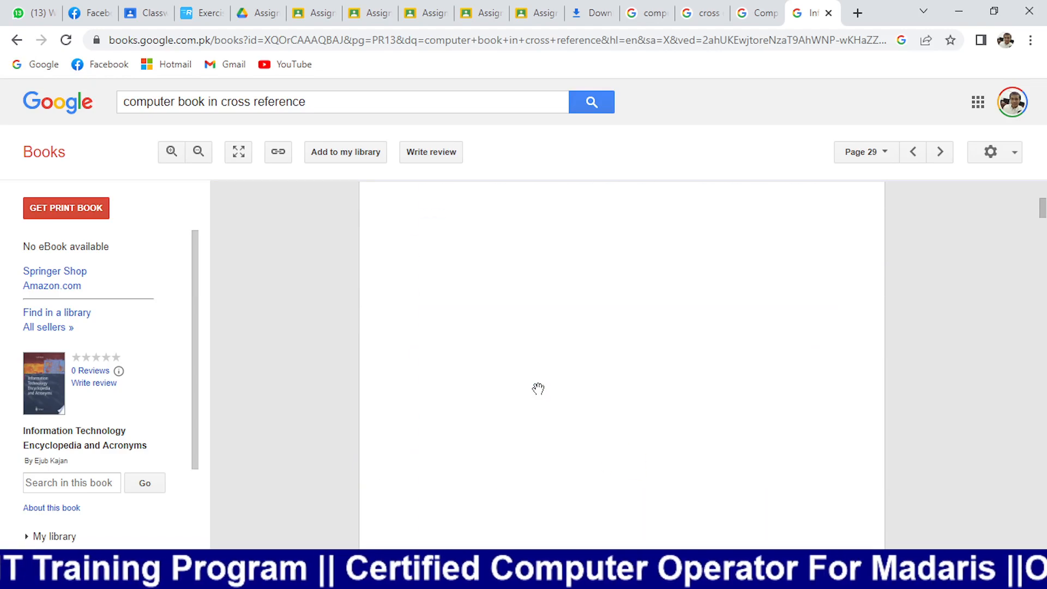
Step: Switch to the Word document and insert the picture "WhatsApp Image 2023-02-20 at 9.03.13 PM" from Downloads after a paragraph ending "even on another device."
key(alt+Tab)
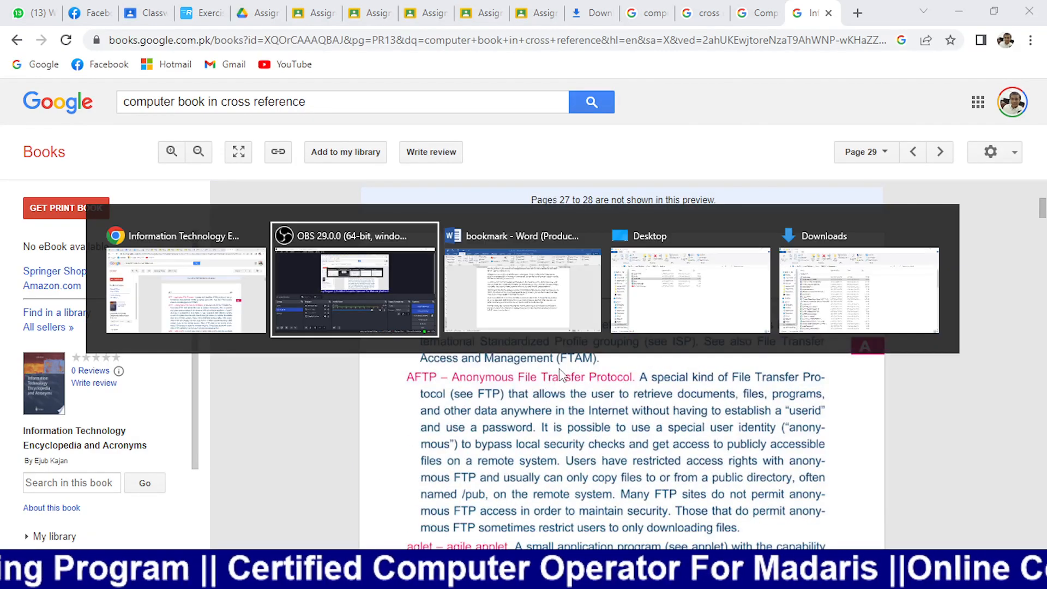
key(Tab)
scroll(562, 314, down, 10)
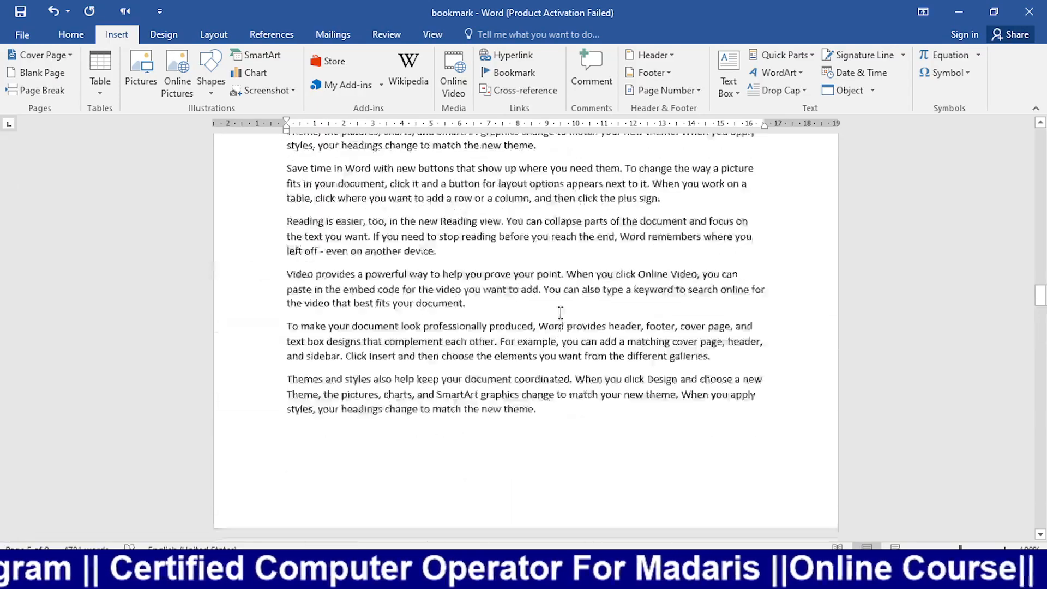
scroll(559, 297, up, 3)
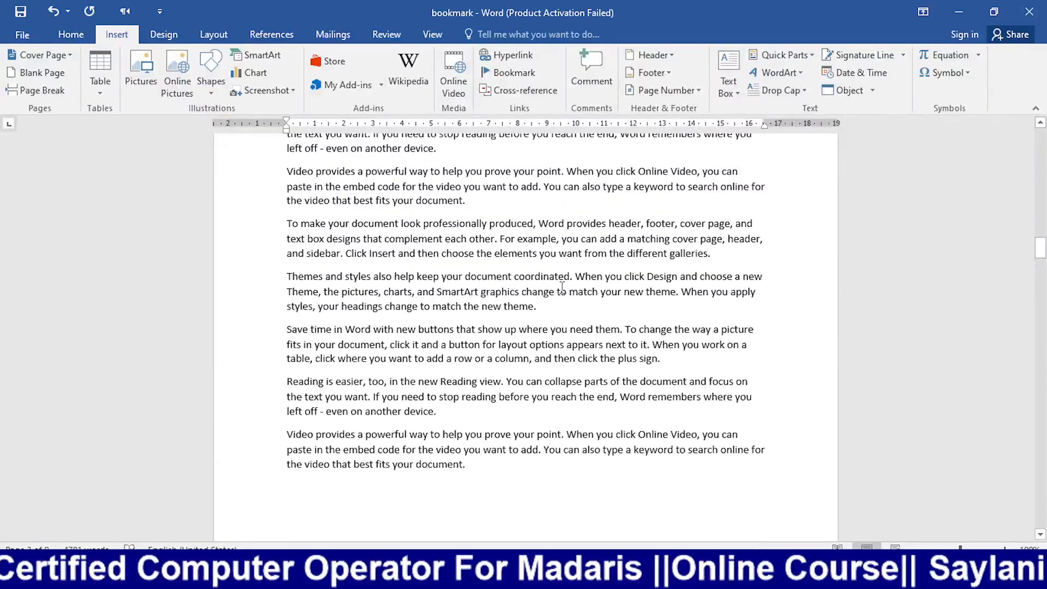
click(484, 259)
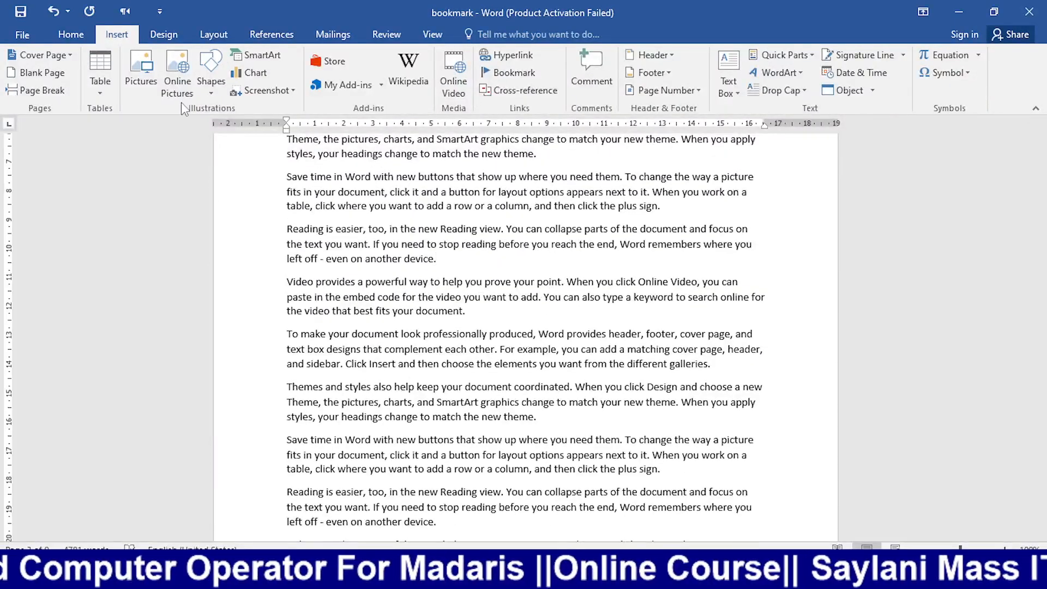
click(143, 79)
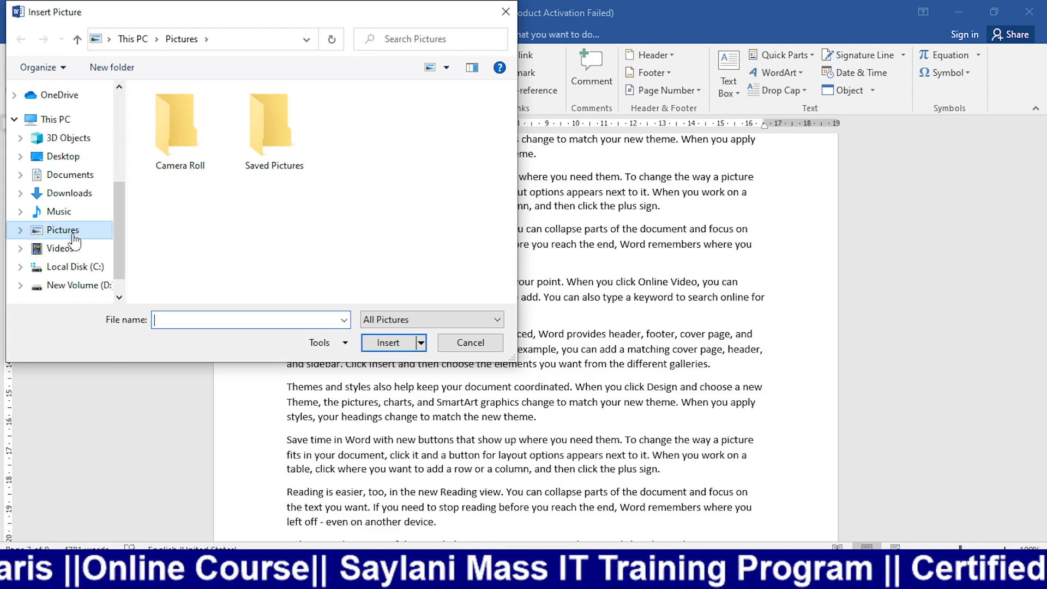
click(74, 161)
click(78, 193)
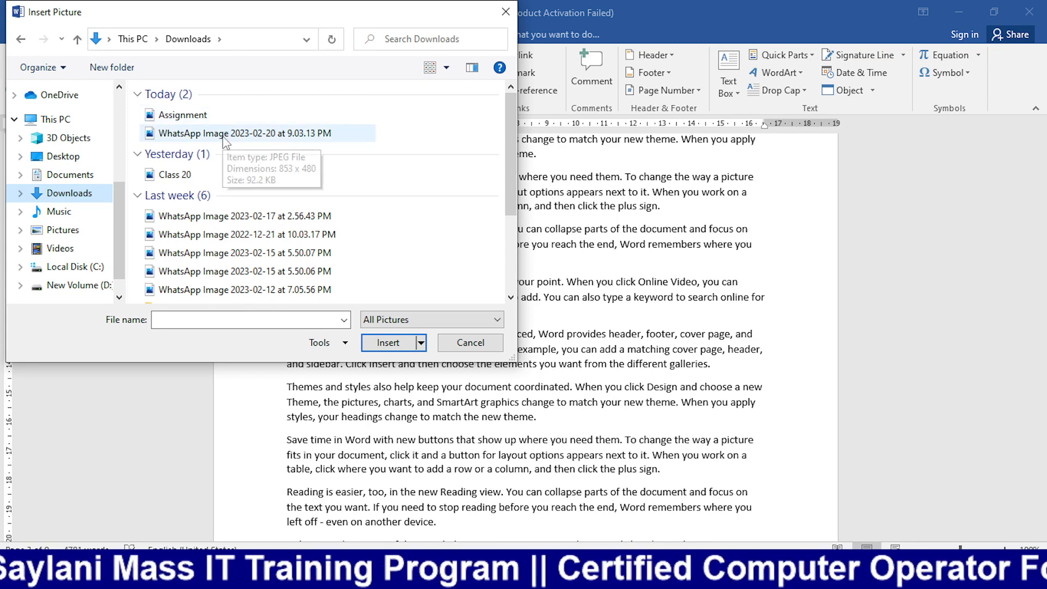
double_click(223, 136)
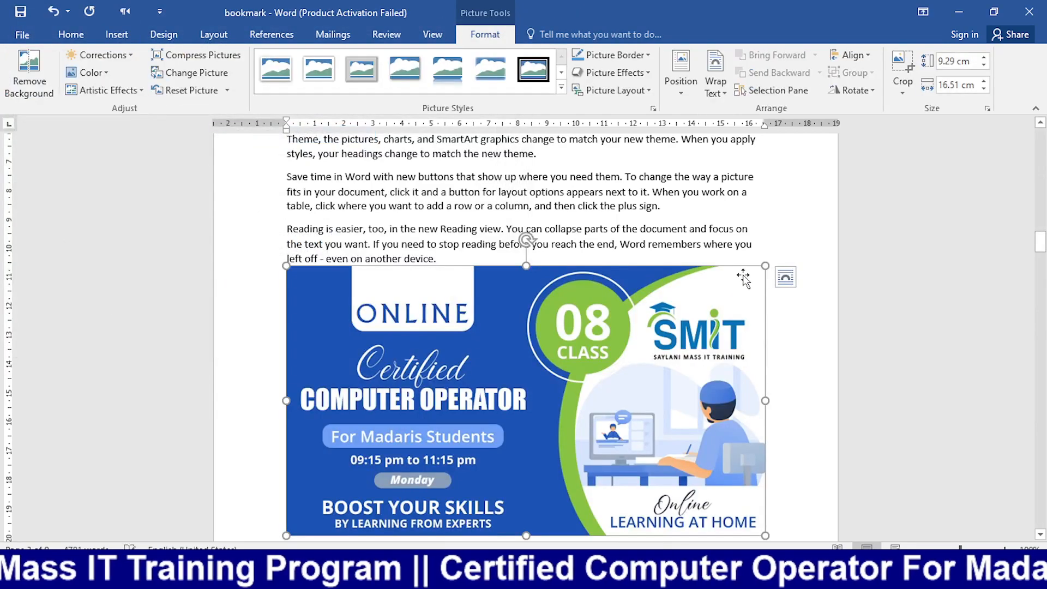
Step: Shrink the picture to about 5.61 cm high by 9.97 cm wide and apply Square text wrapping
drag(765, 265, 540, 366)
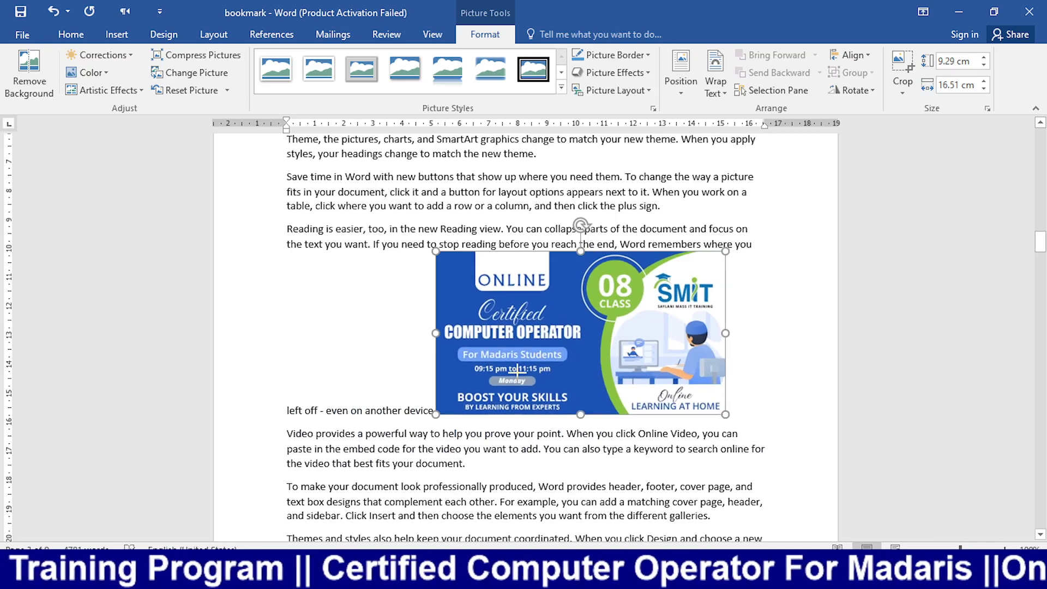
click(746, 262)
click(788, 360)
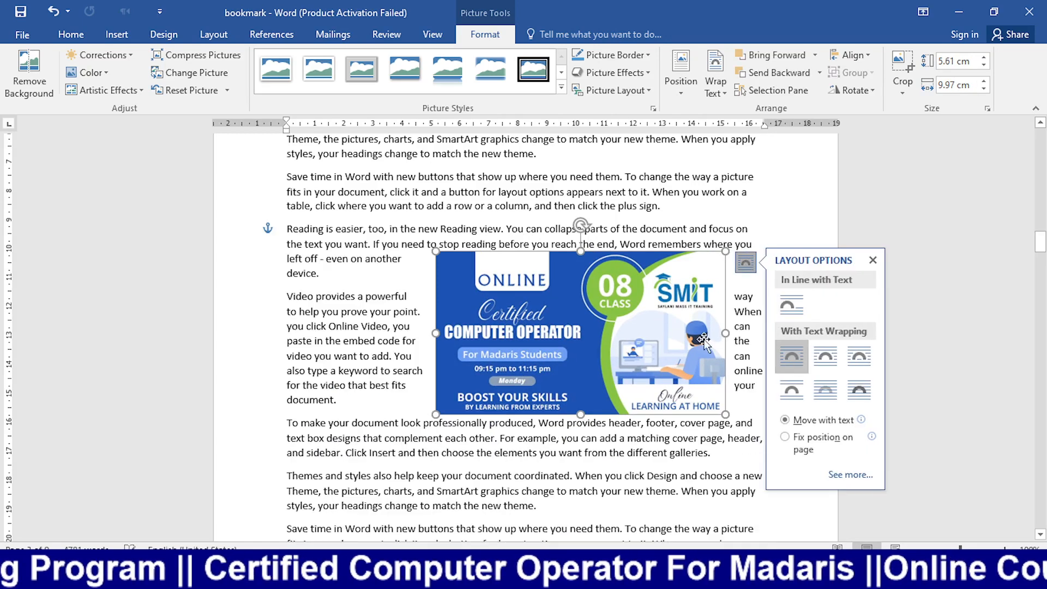
Step: Resize the picture to about 6.4 cm by 11.37 cm and move it beside the first paragraphs of its page
drag(727, 247, 637, 300)
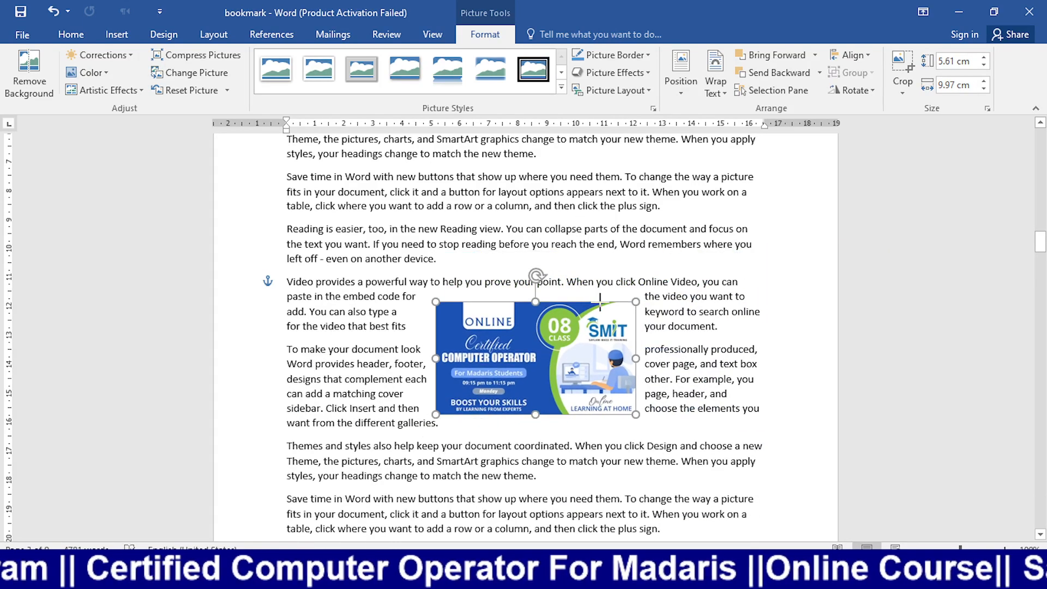
drag(554, 353, 637, 234)
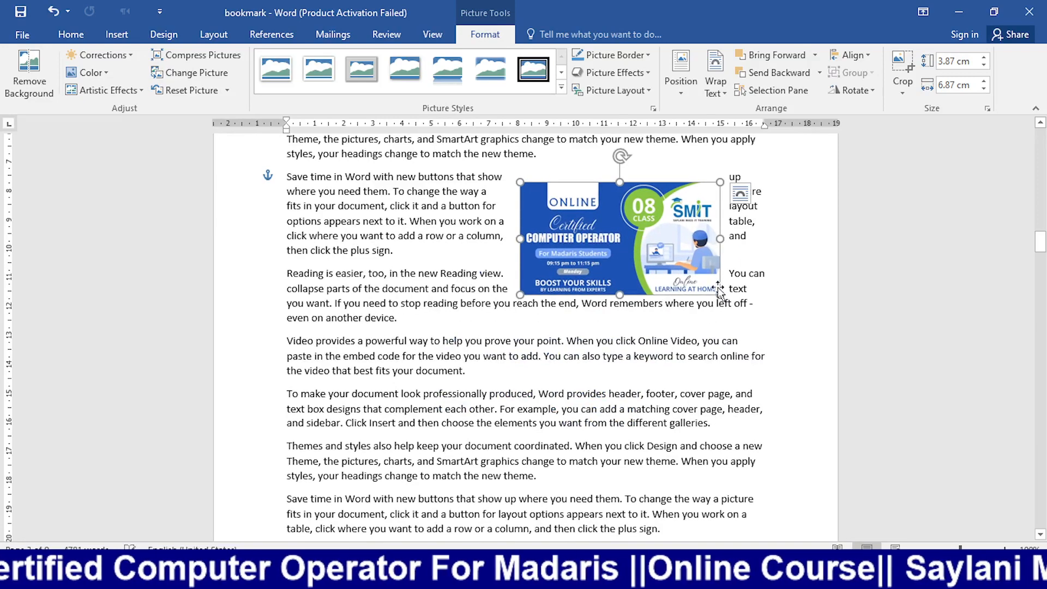
drag(721, 296, 848, 369)
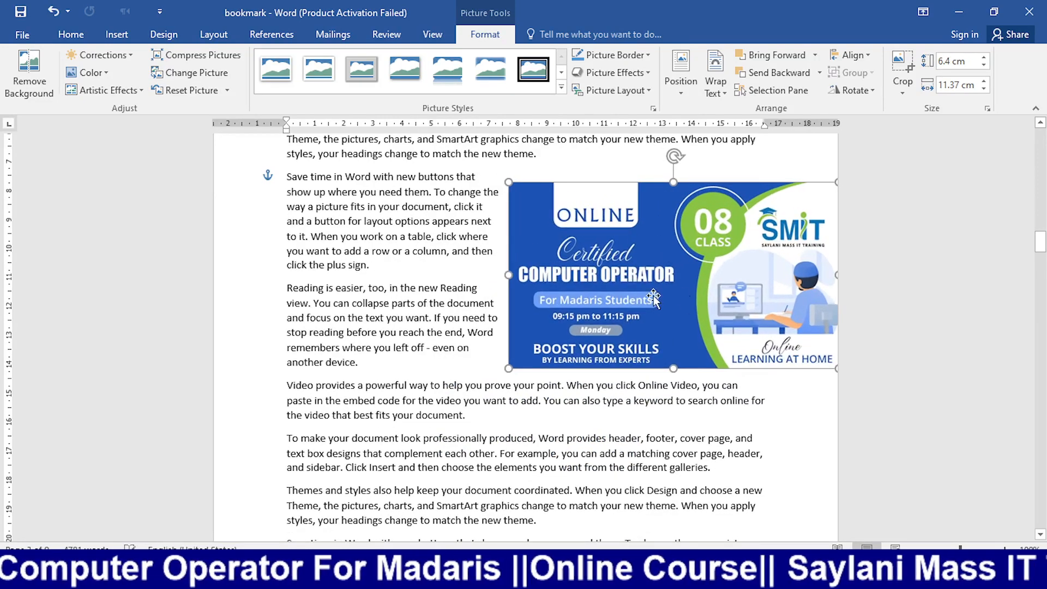
drag(712, 298, 585, 291)
scroll(593, 294, up, 4)
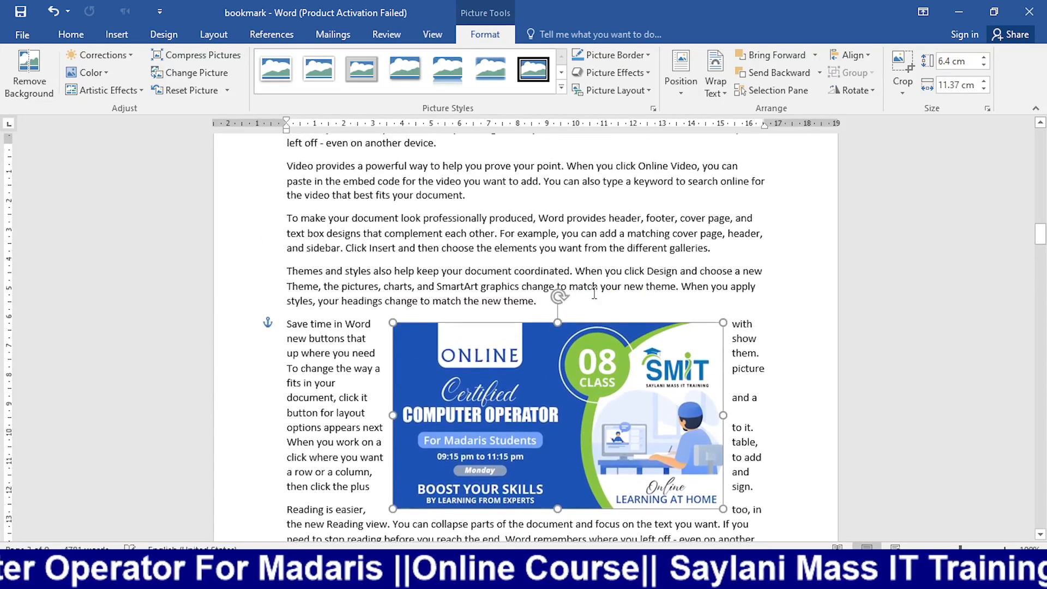
drag(591, 421, 585, 272)
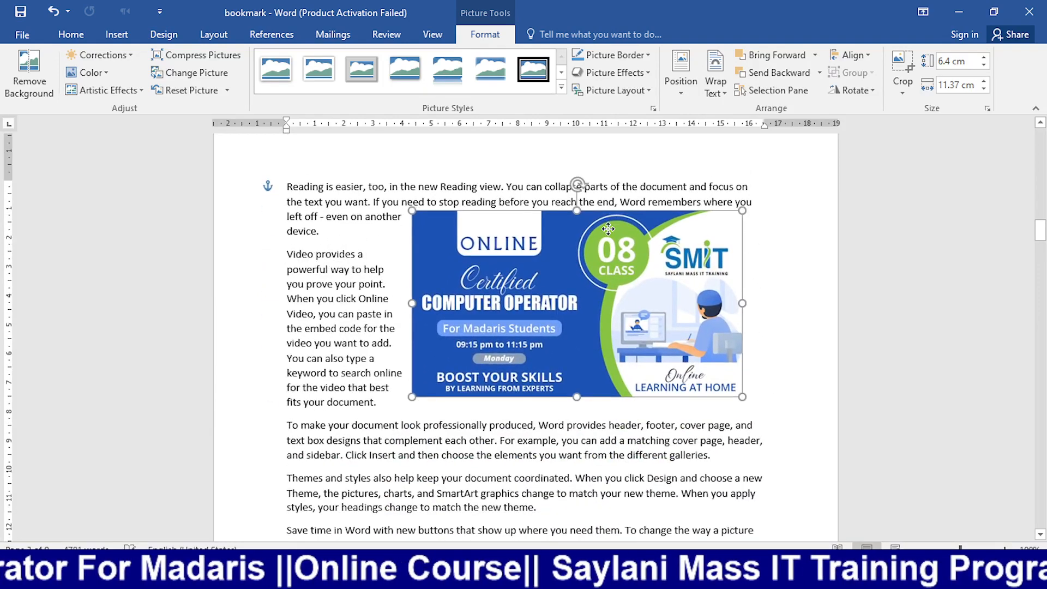
scroll(592, 297, up, 5)
scroll(592, 297, down, 5)
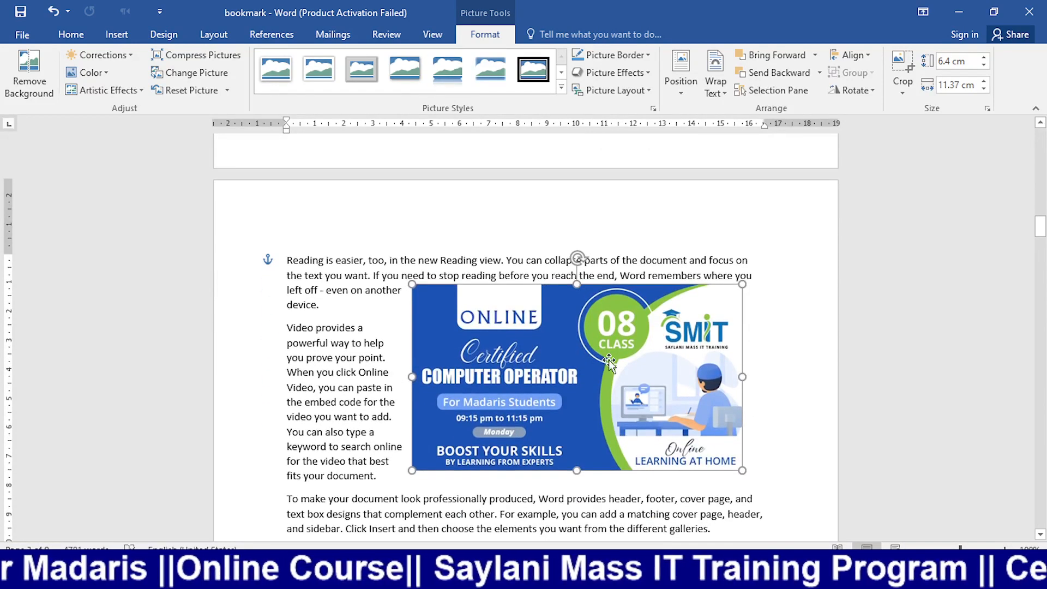
scroll(536, 254, up, 4)
scroll(536, 253, up, 4)
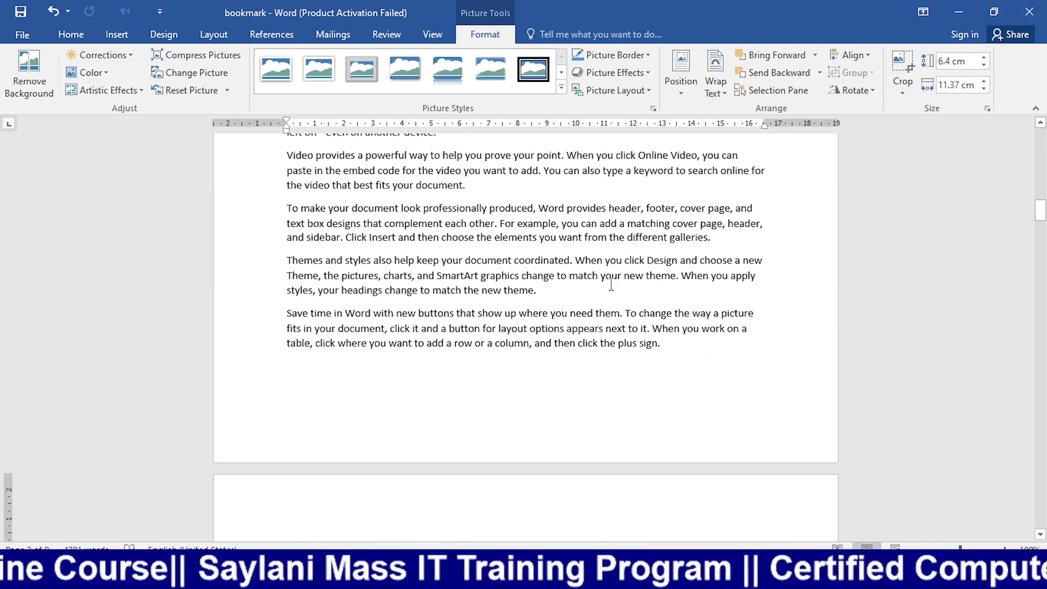
scroll(610, 284, down, 8)
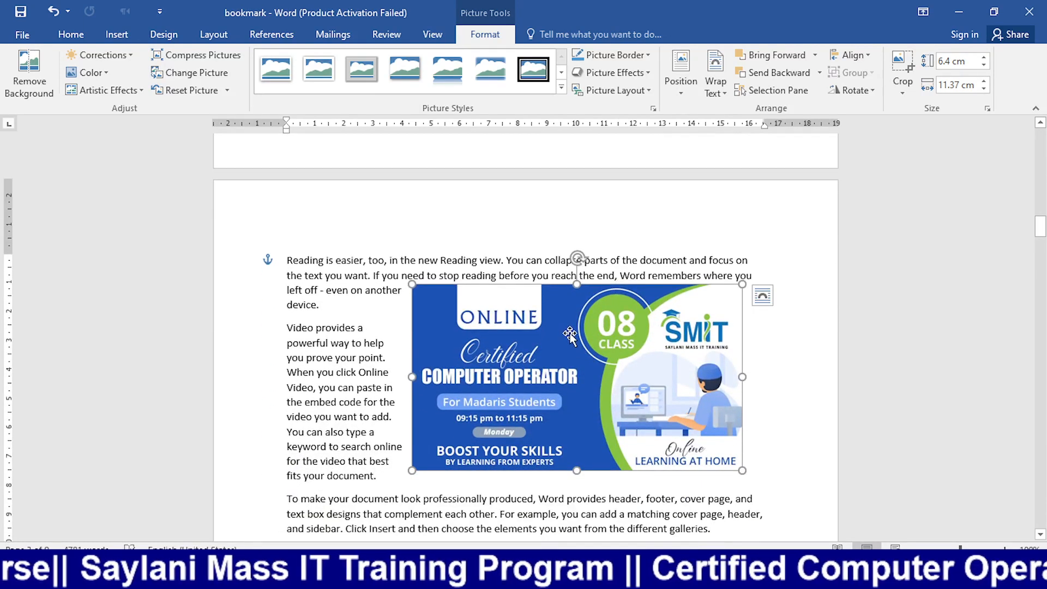
Step: Insert the caption "Figure 1.1" below the picture, using the Figure label
right_click(567, 335)
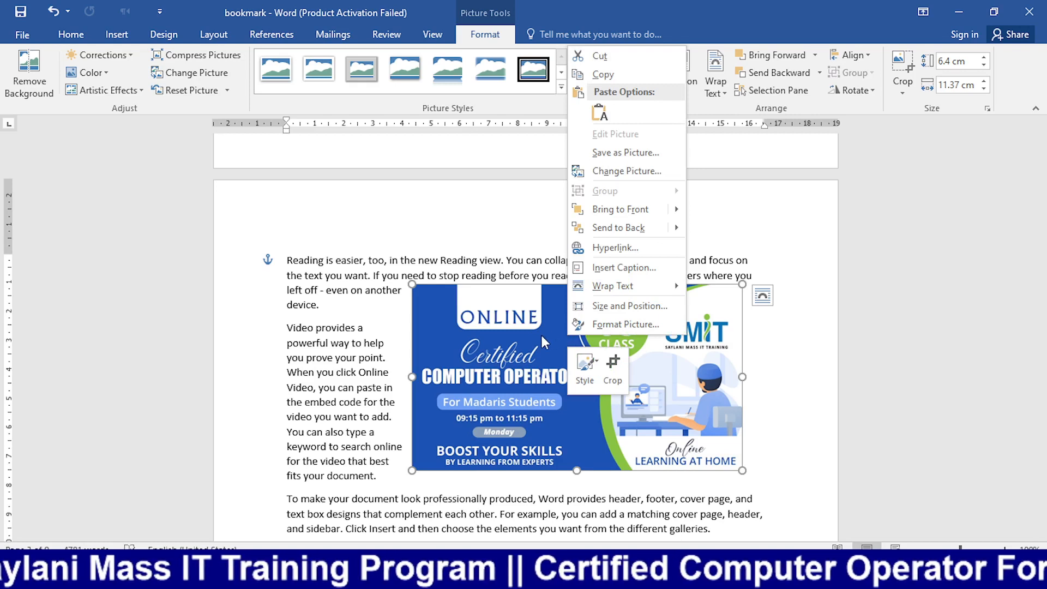
click(624, 267)
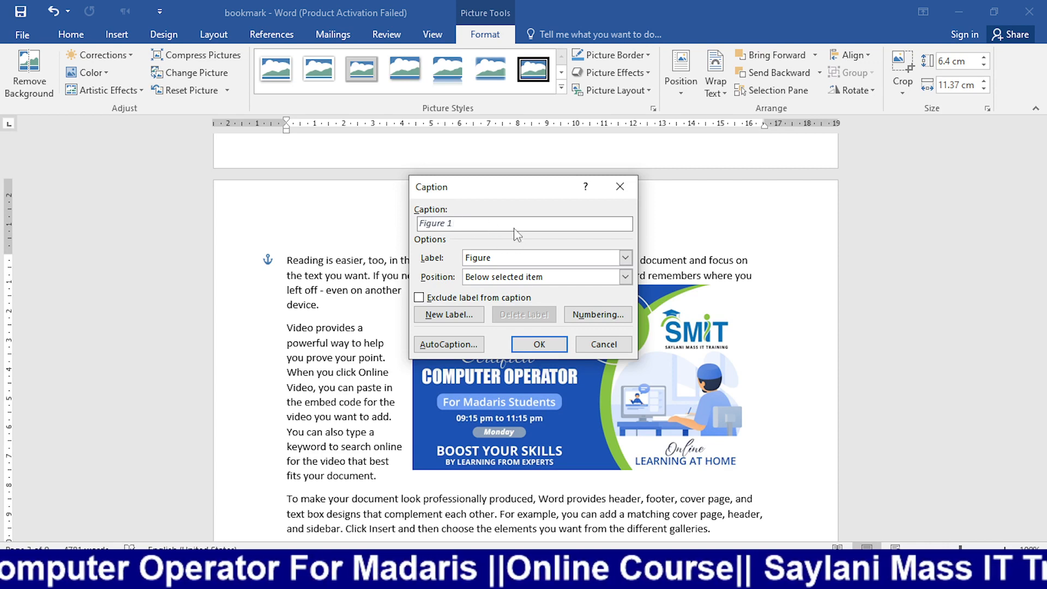
text(.1)
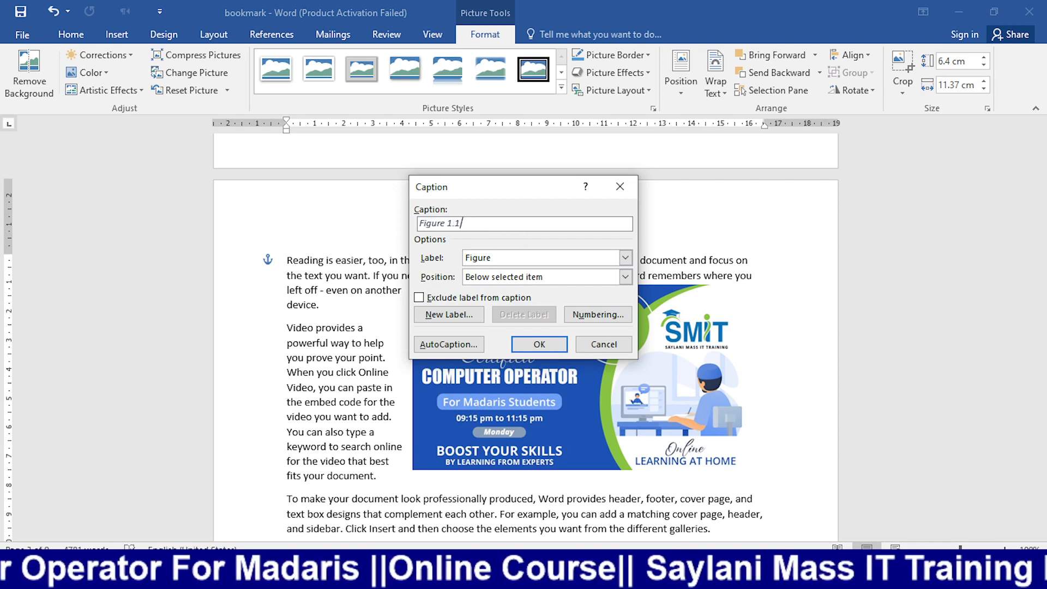
click(626, 258)
click(628, 258)
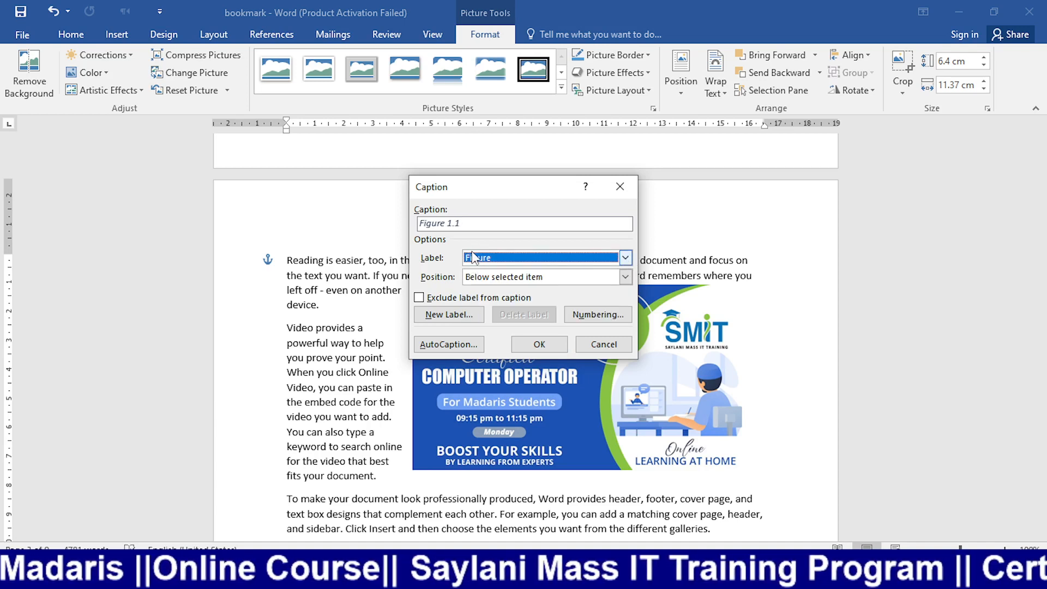
click(512, 260)
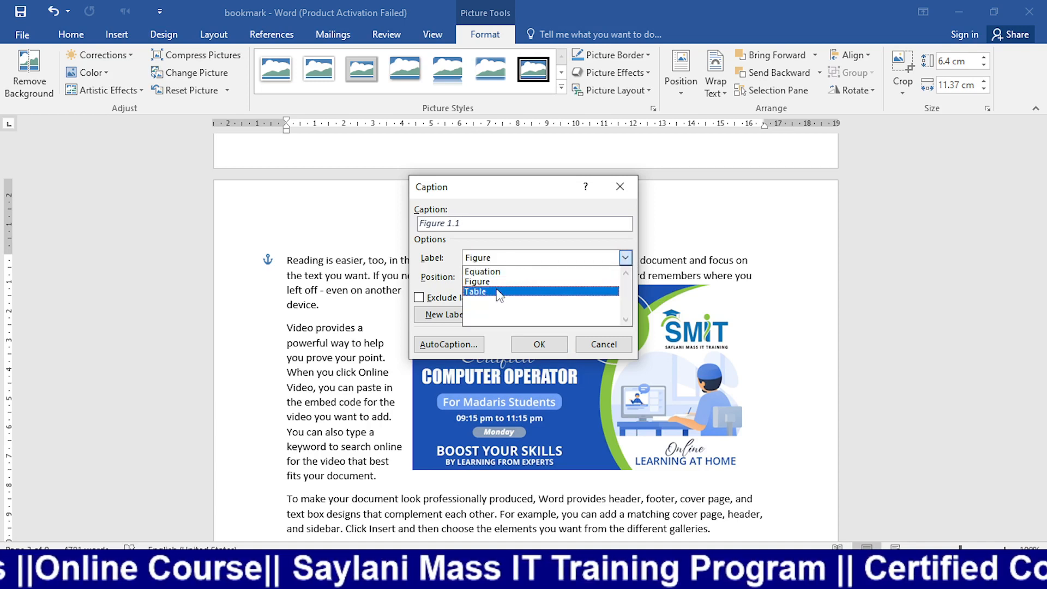
click(536, 257)
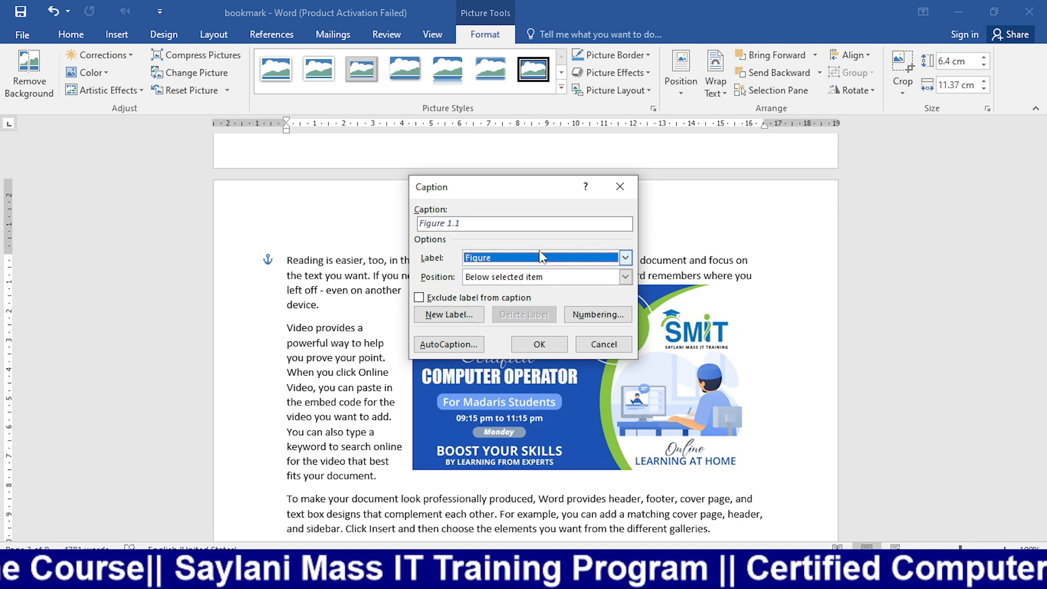
click(541, 258)
click(546, 248)
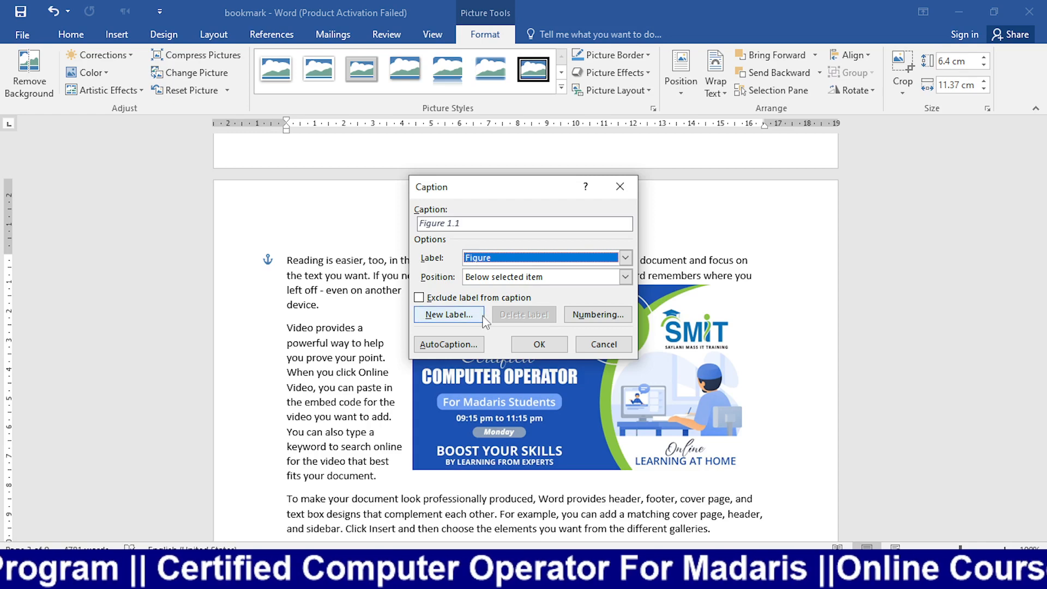
click(540, 344)
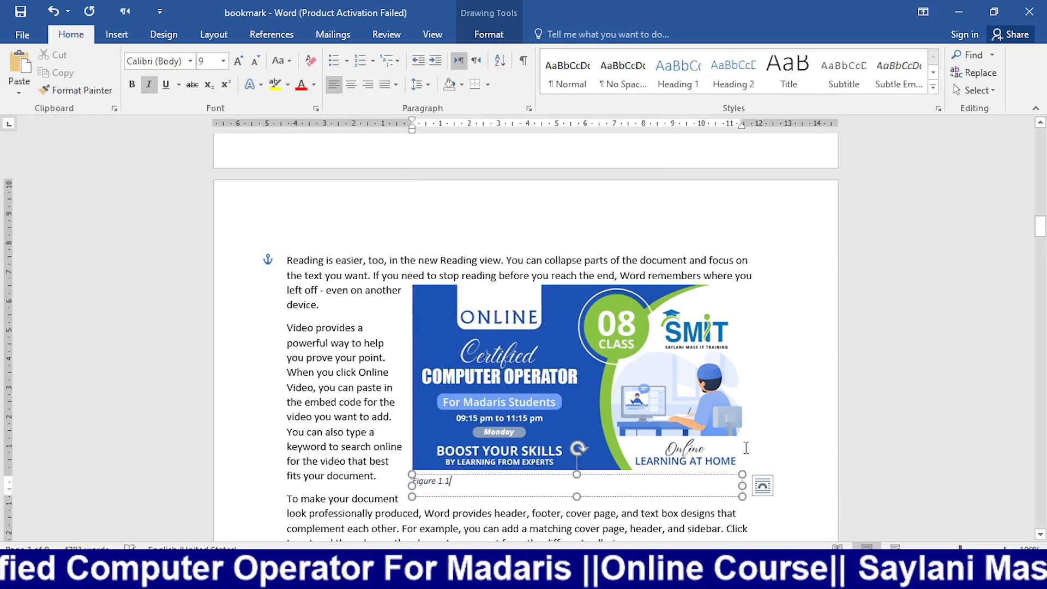
click(797, 375)
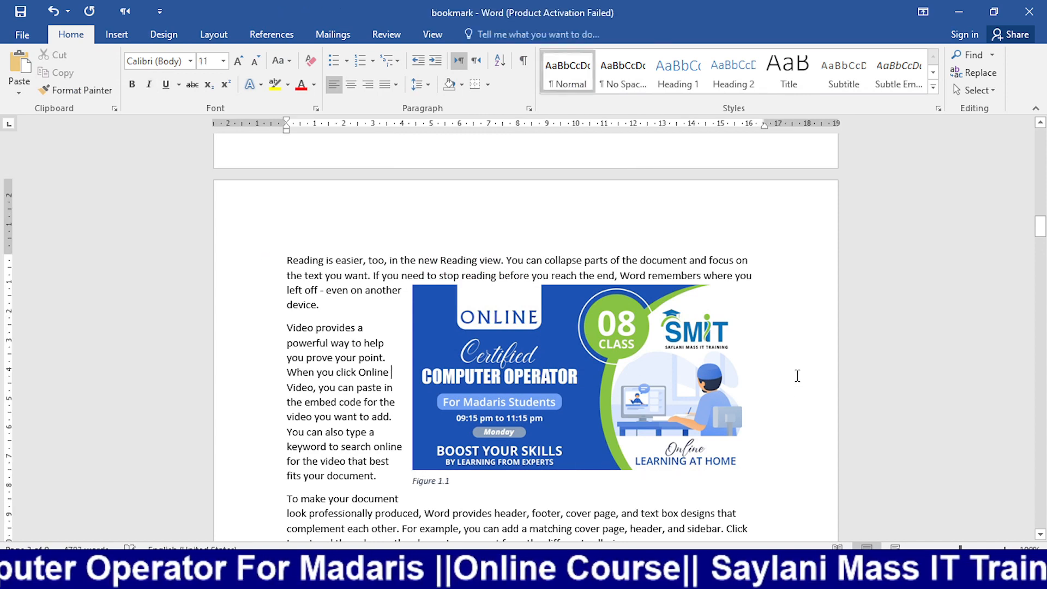
Step: Format the "Figure 1.1" caption as bold, centred, red text
click(451, 480)
drag(453, 481, 411, 481)
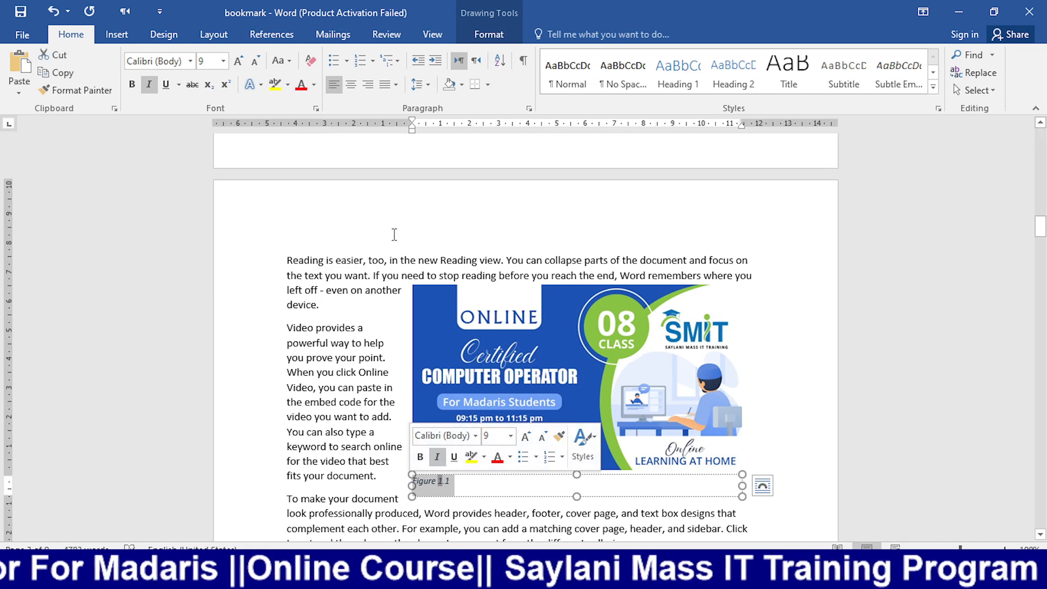
click(139, 85)
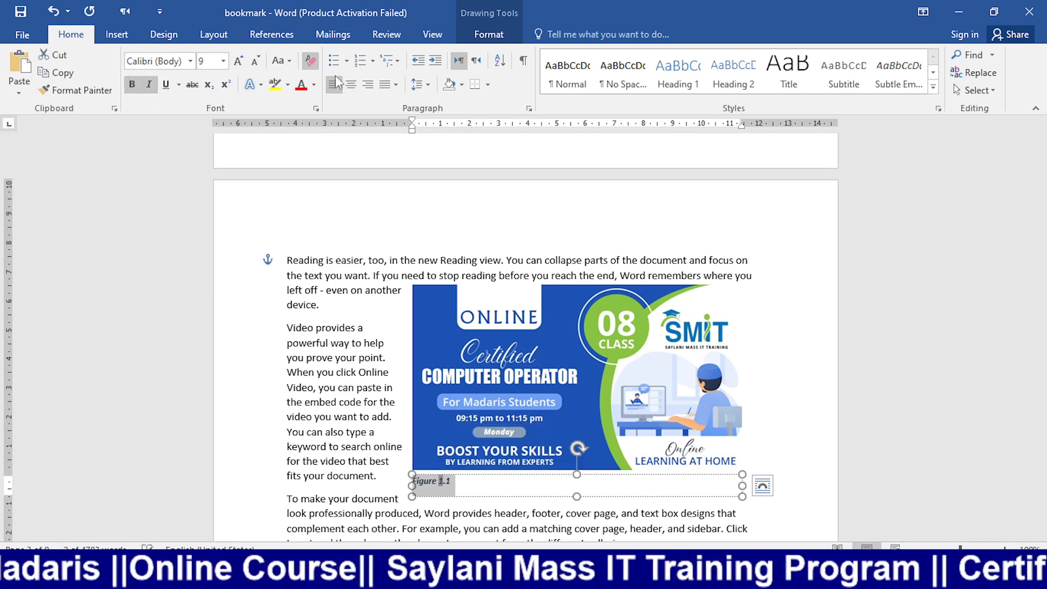
click(355, 86)
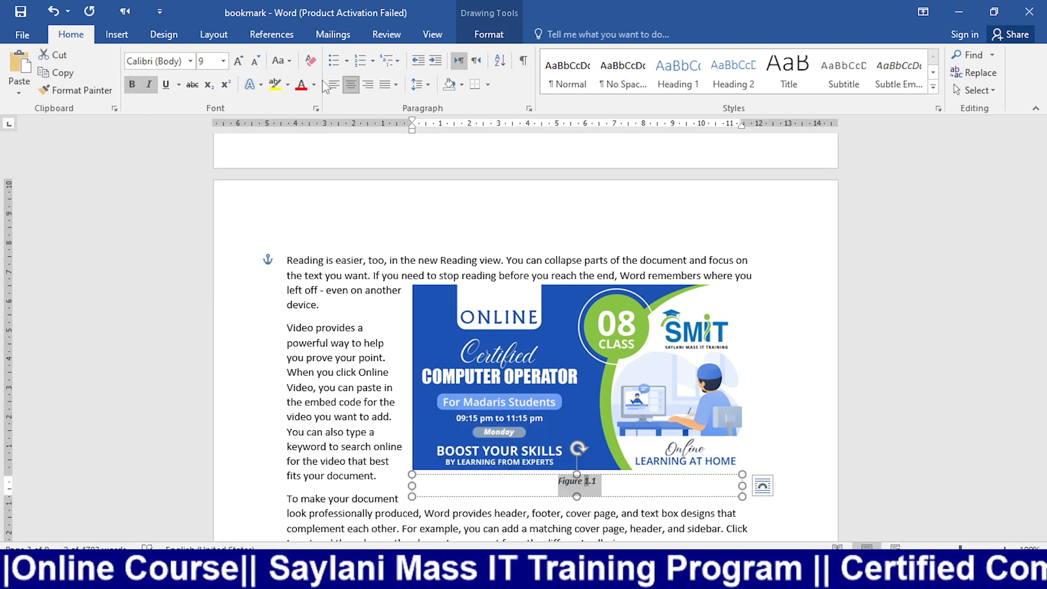
click(301, 84)
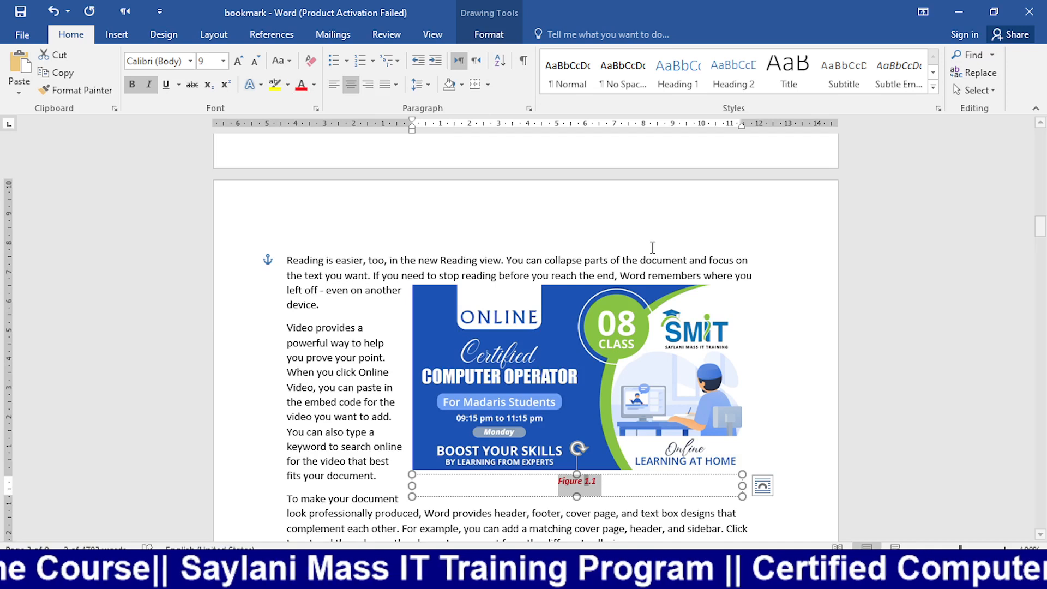
click(873, 306)
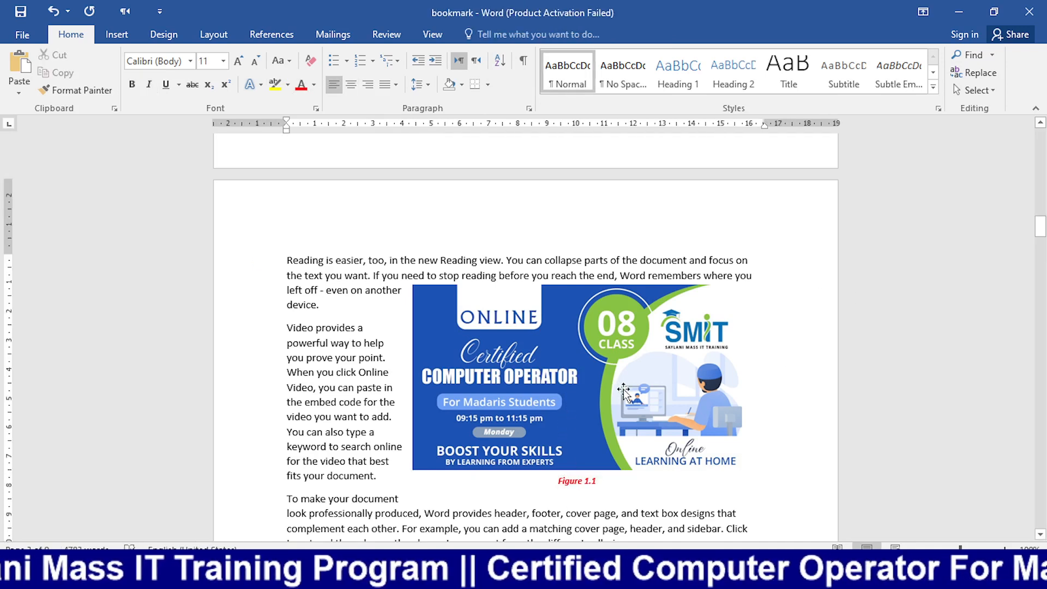
Step: Insert a hyperlinked cross-reference to the entire caption of Figure 1.1 after "Design" in the last "Themes and styles" paragraph of page 2
scroll(621, 388, up, 4)
scroll(613, 430, down, 3)
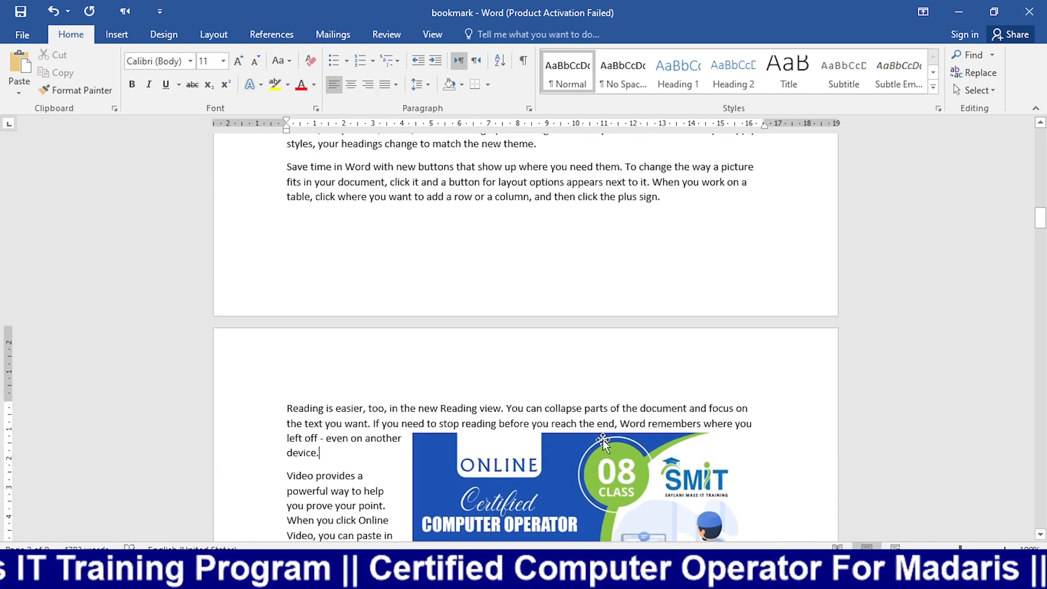
scroll(604, 415, up, 4)
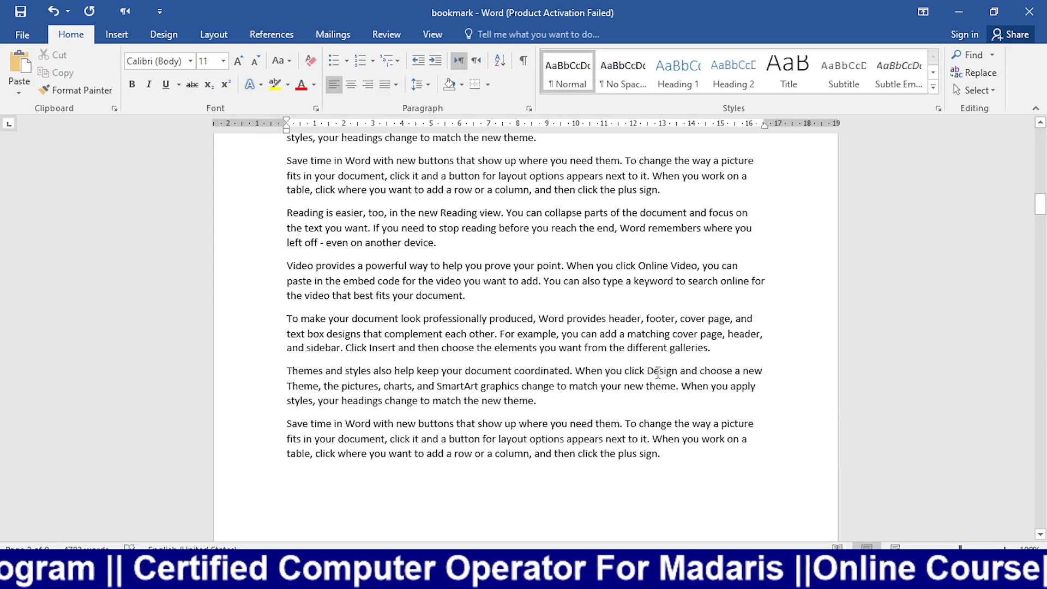
click(678, 371)
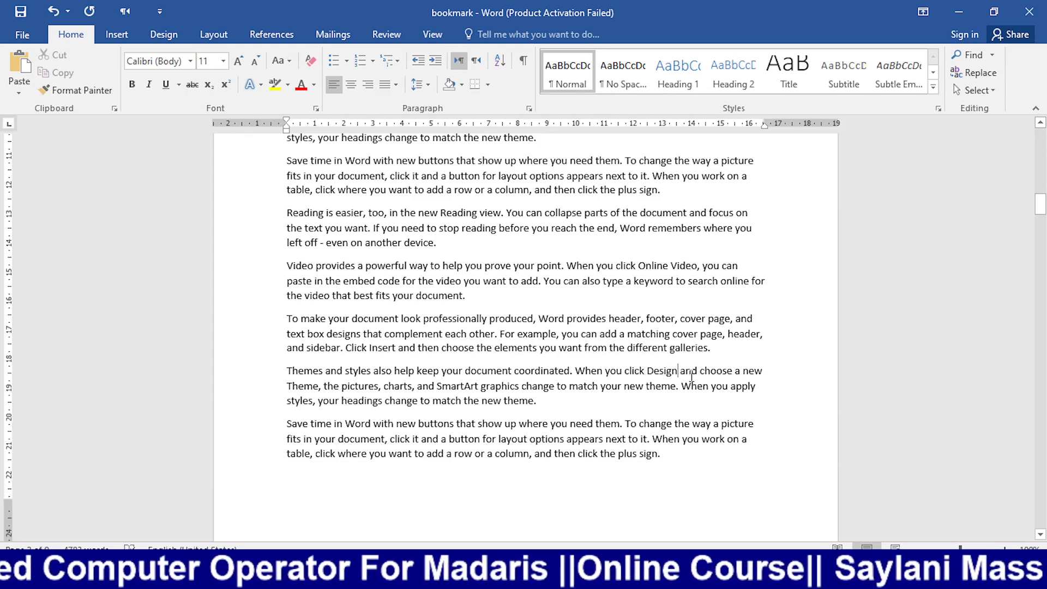
click(116, 35)
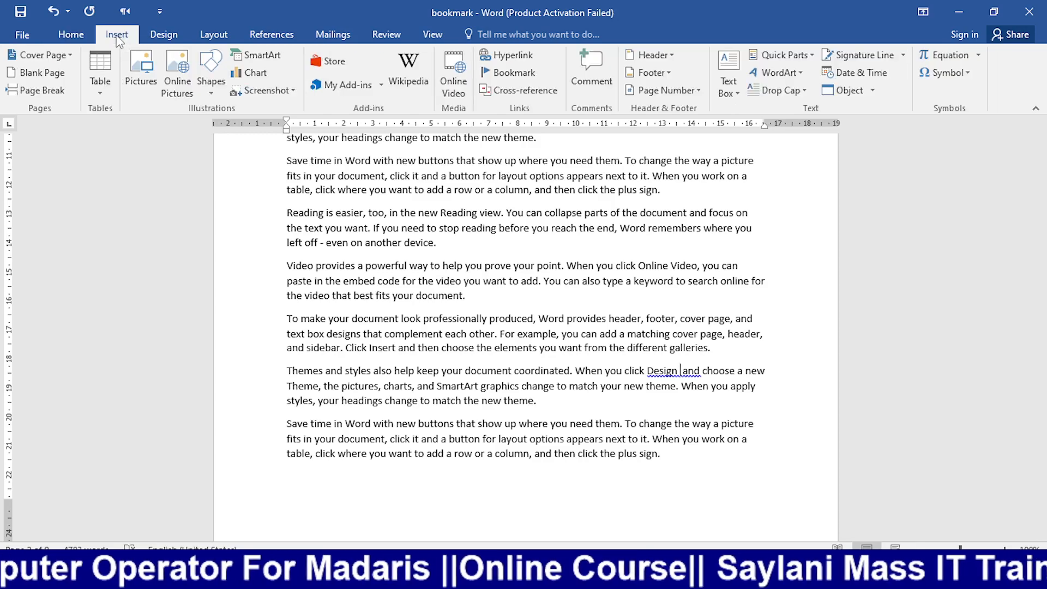
click(526, 90)
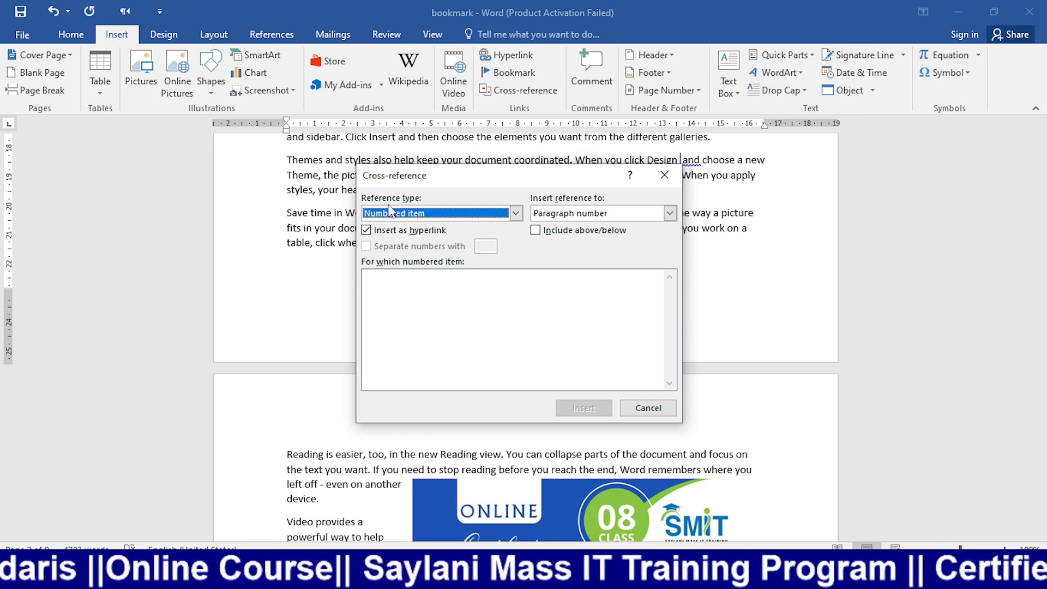
click(516, 214)
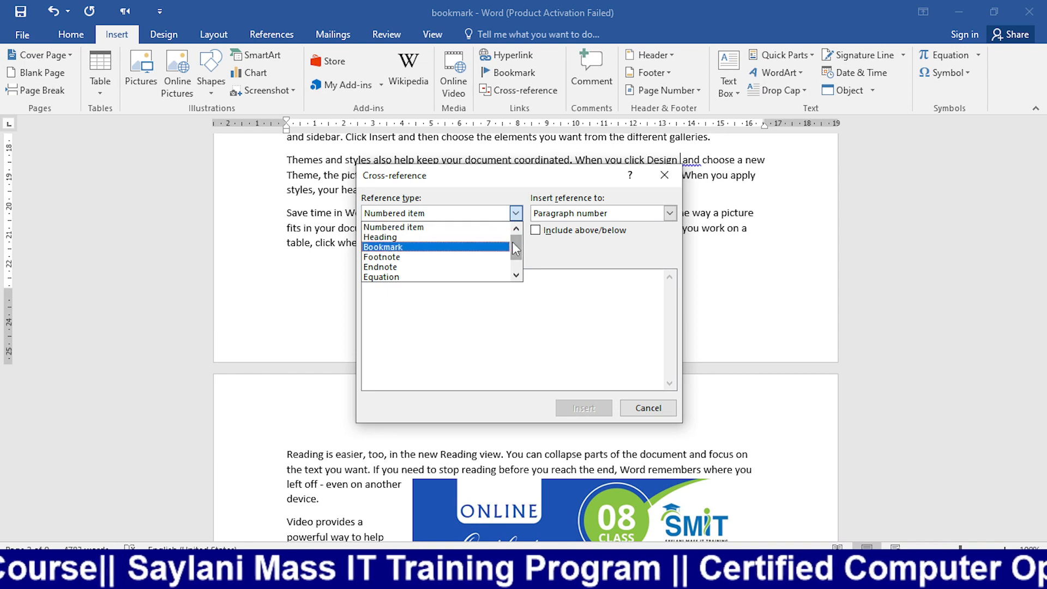
click(516, 277)
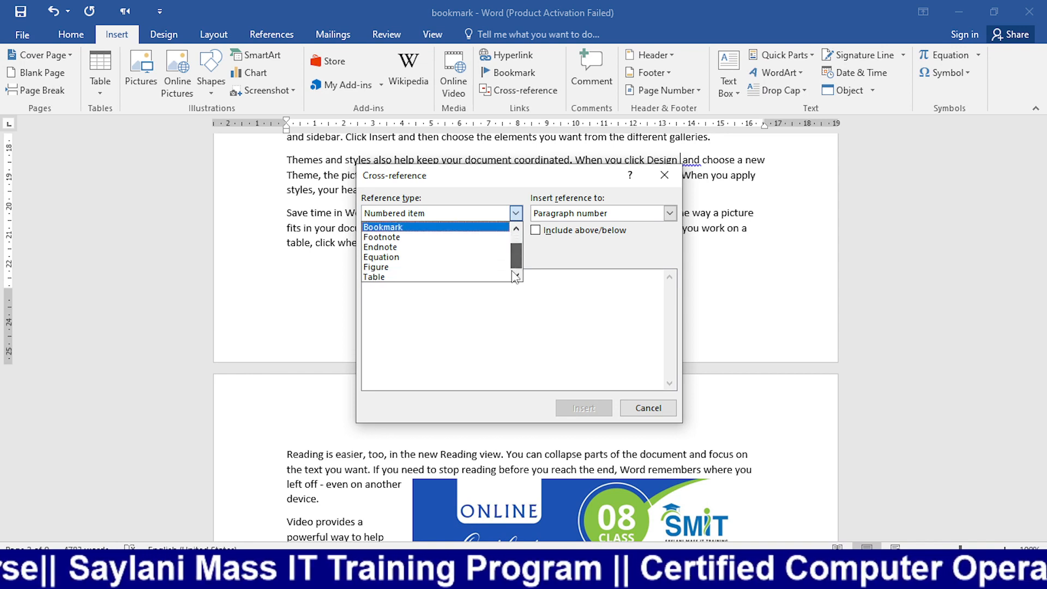
click(382, 267)
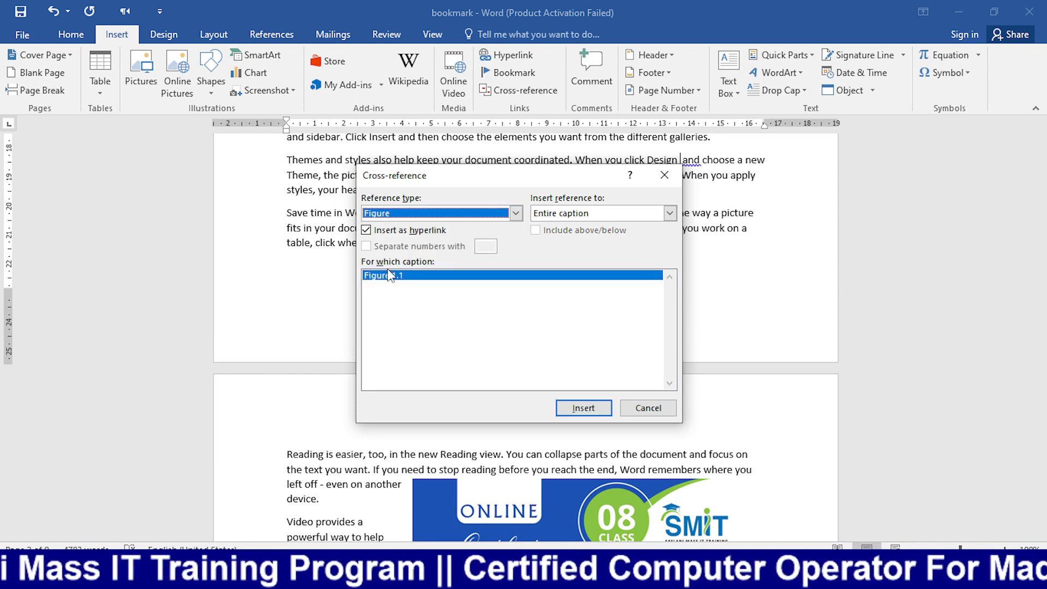
click(670, 214)
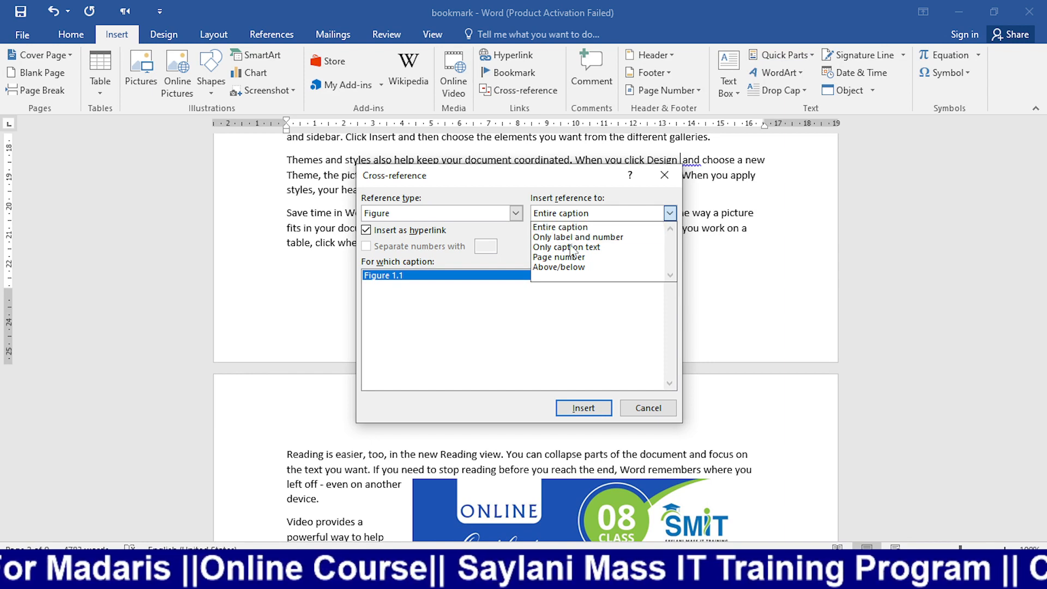
click(579, 226)
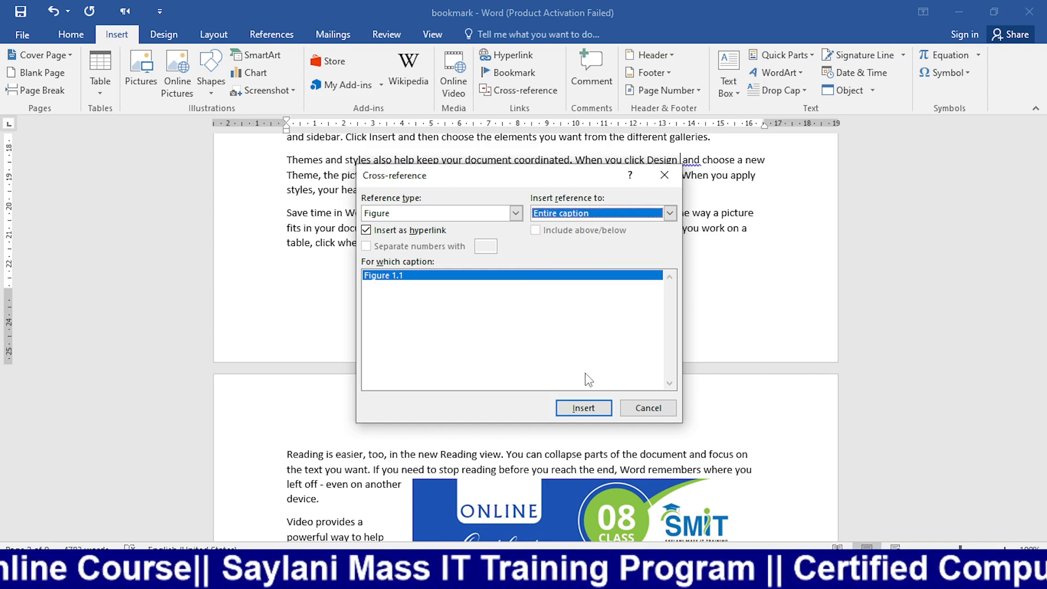
click(585, 409)
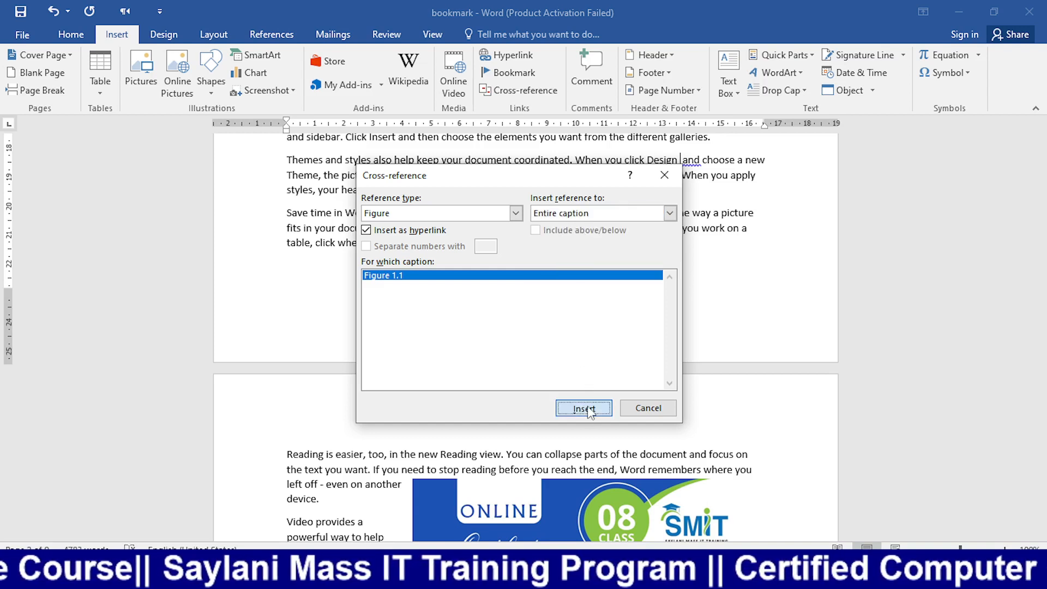
click(648, 408)
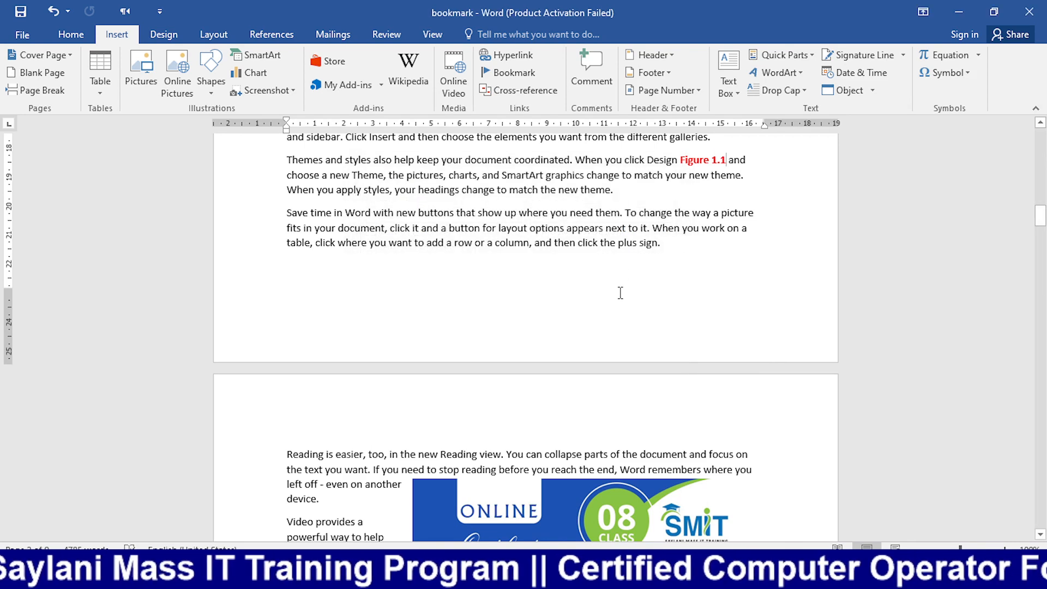
Step: Export the document to the Desktop as a PDF named bookmark with Standard optimization, opening it after publishing
scroll(620, 293, up, 2)
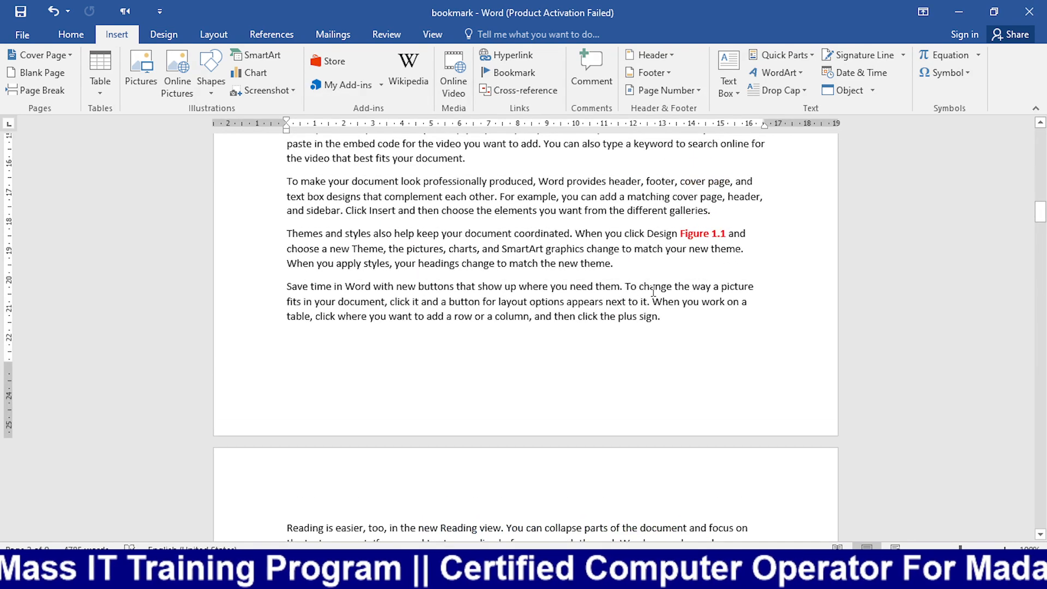
scroll(618, 262, up, 1)
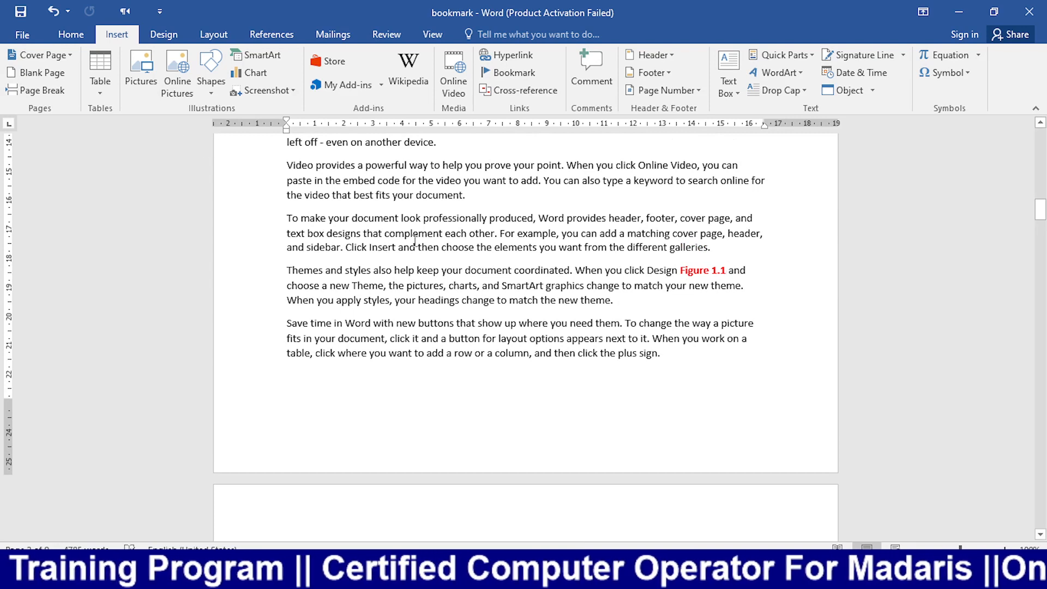
click(36, 39)
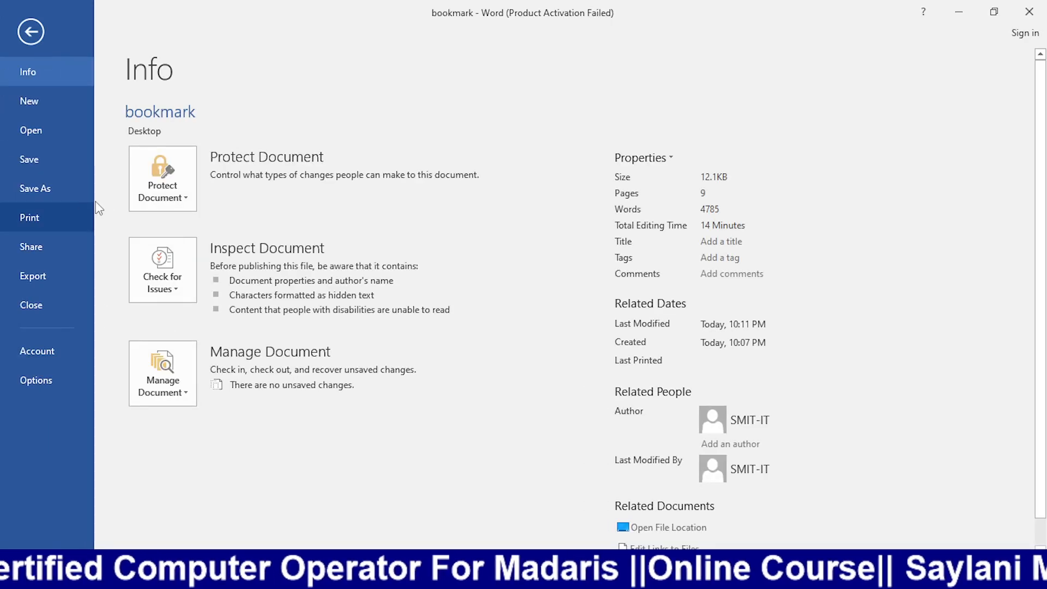
click(32, 38)
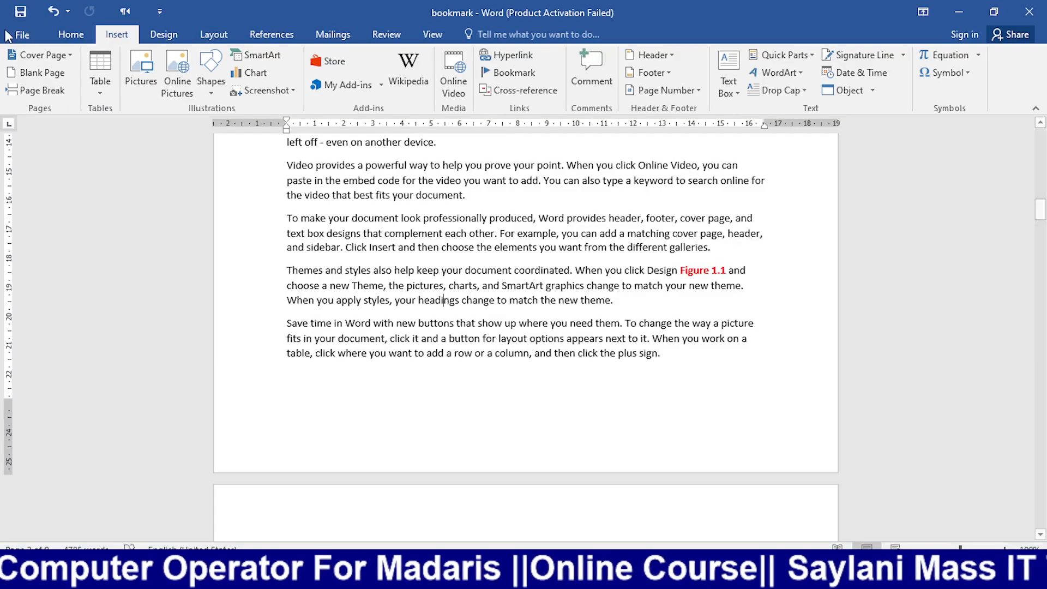
click(26, 44)
click(64, 277)
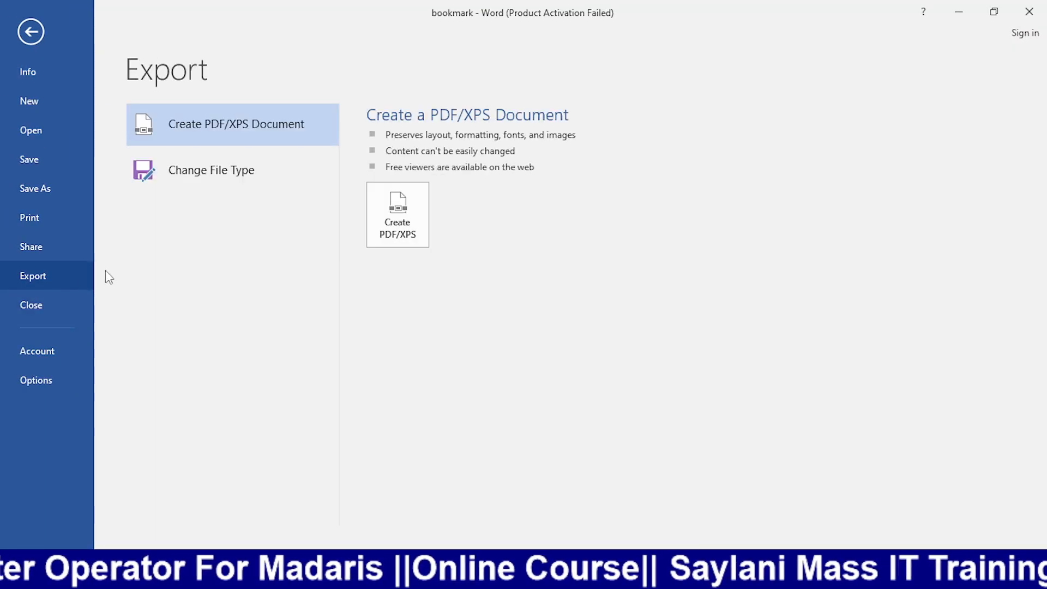
click(408, 221)
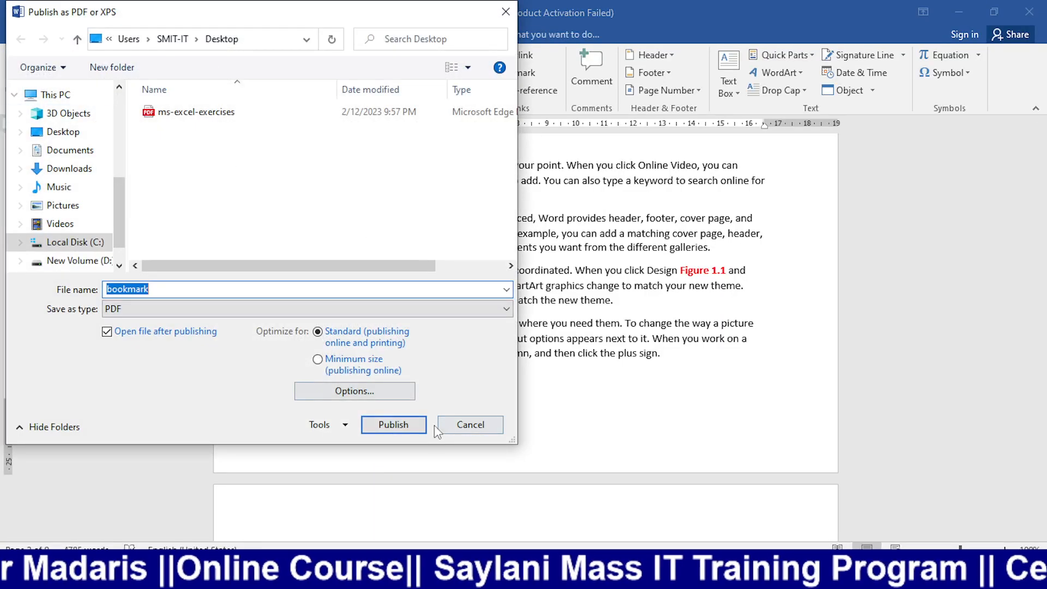
click(393, 424)
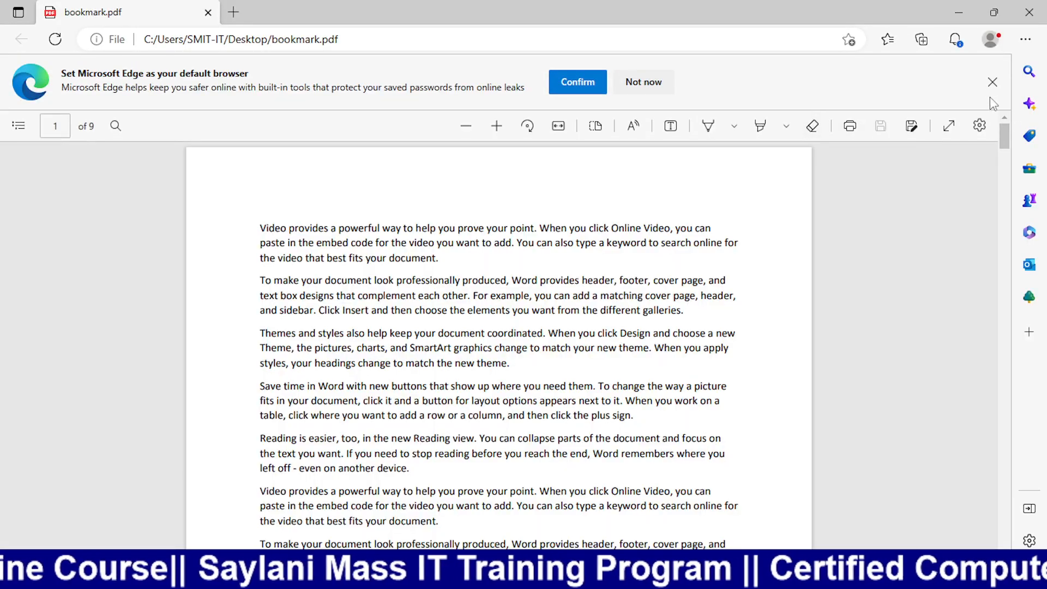
Step: Dismiss the default browser prompt, find the Figure 1.1 cross-reference on page 2 of the PDF and follow its link
click(991, 84)
scroll(607, 321, down, 6)
scroll(607, 321, up, 6)
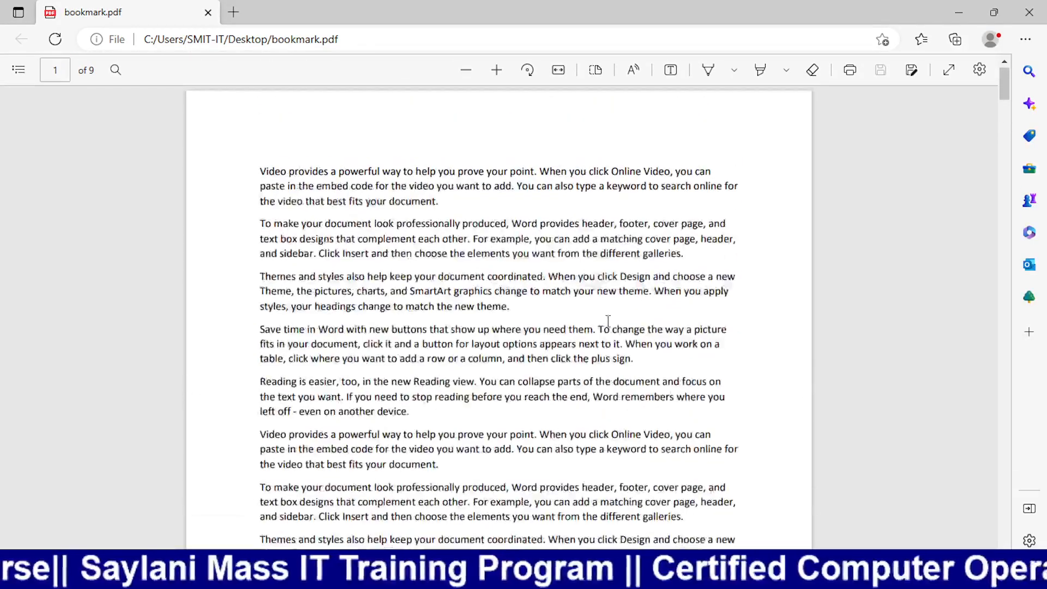
scroll(608, 321, down, 4)
scroll(608, 321, down, 10)
scroll(607, 321, up, 6)
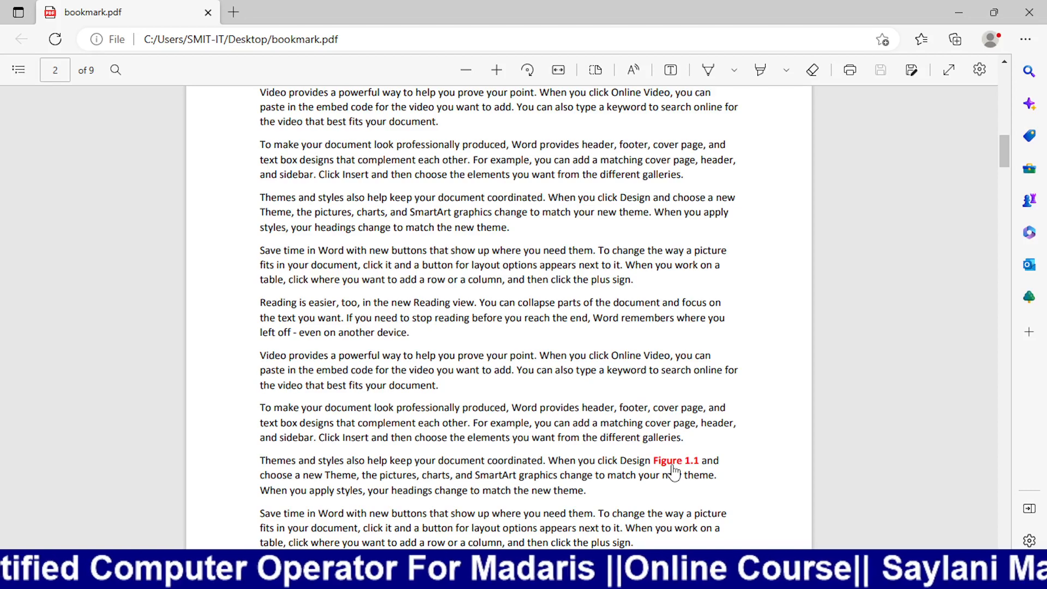
click(673, 465)
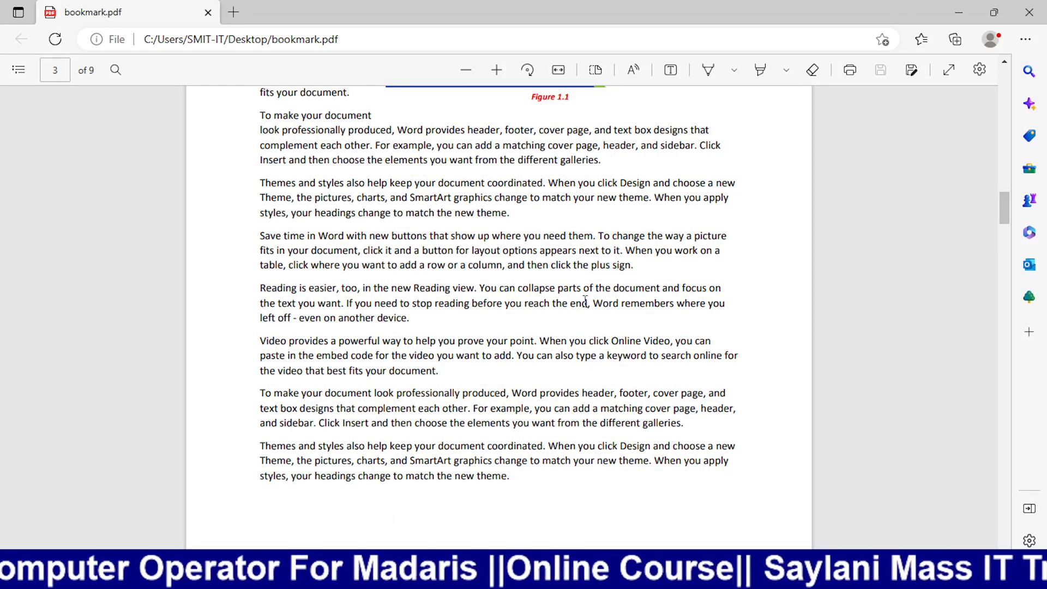
Step: Examine the picture and its Figure 1.1 caption on page 3 and look through the remaining pages of the PDF
scroll(584, 300, up, 3)
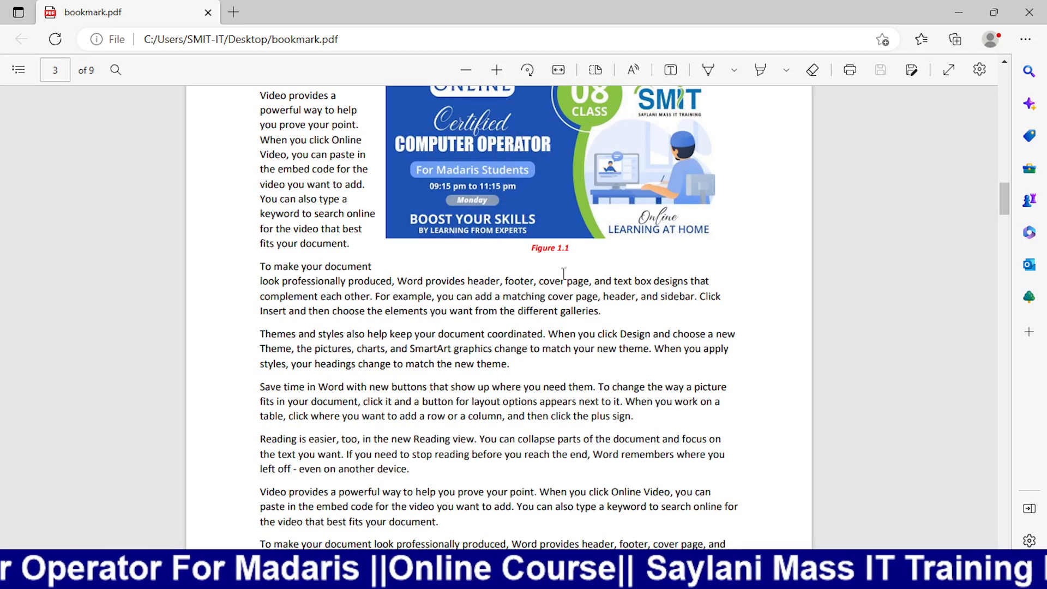
scroll(563, 275, up, 4)
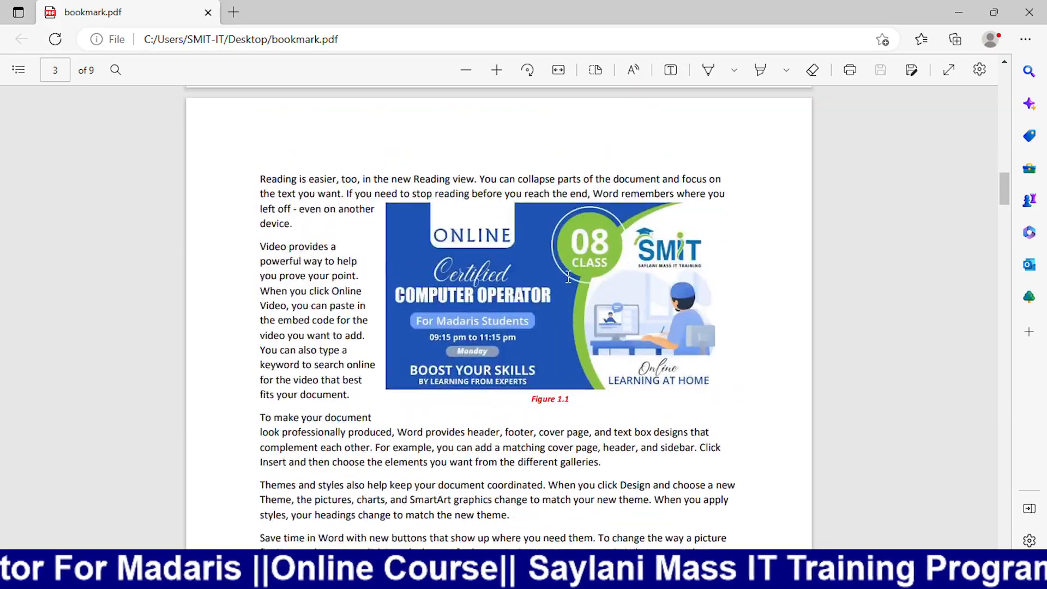
scroll(568, 276, up, 3)
scroll(569, 275, down, 15)
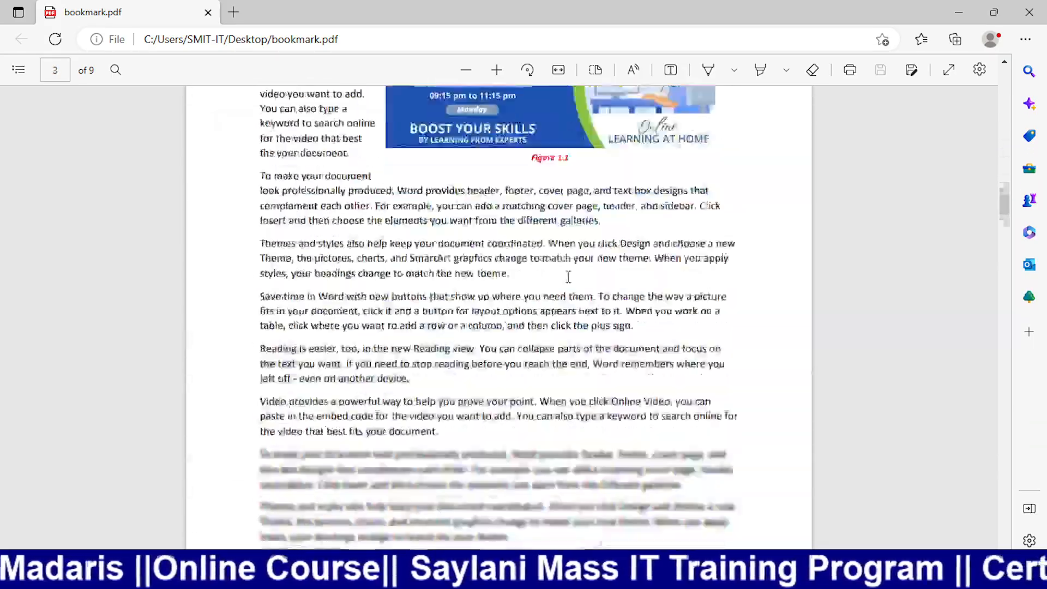
scroll(569, 273, down, 20)
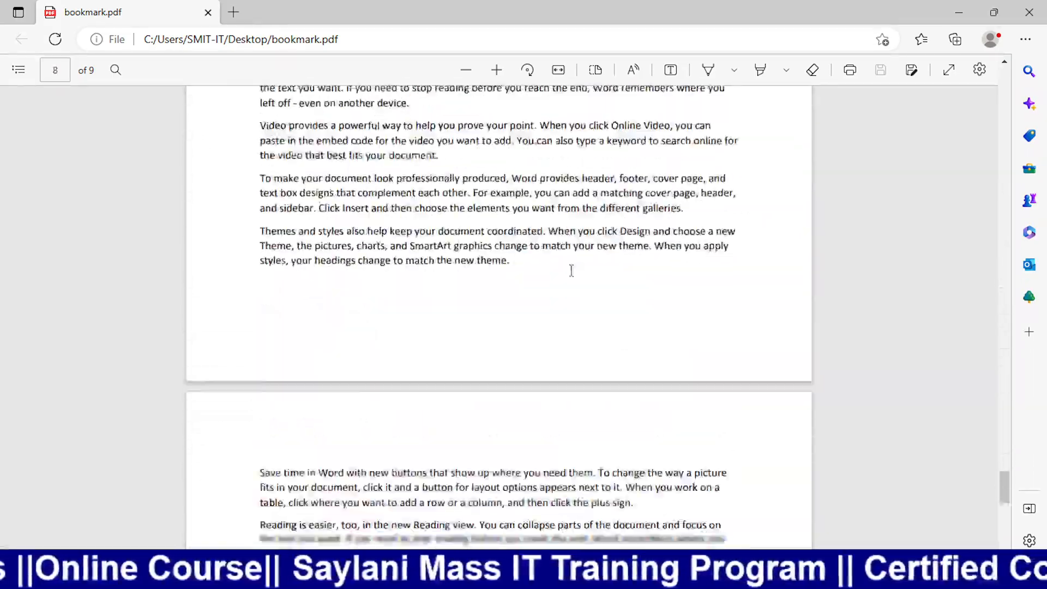
scroll(571, 269, down, 1)
click(274, 263)
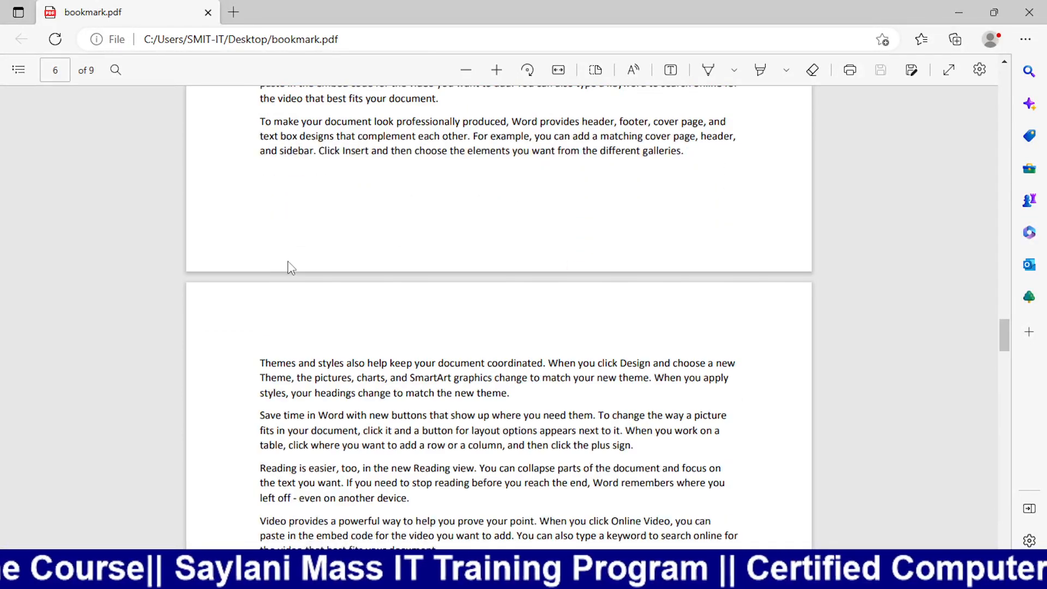
scroll(345, 251, up, 1)
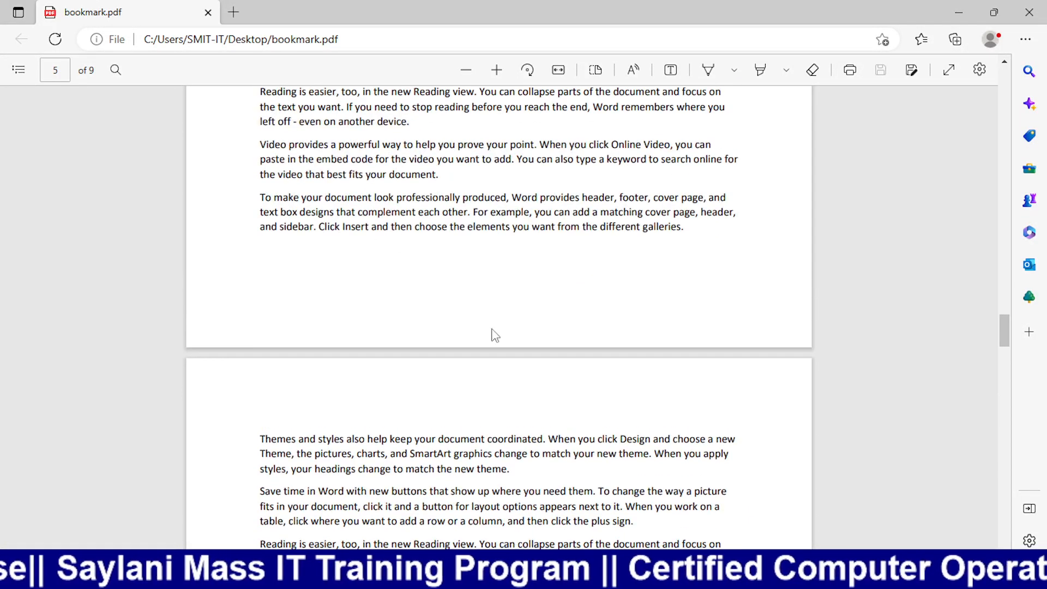
scroll(355, 289, up, 1)
scroll(354, 289, up, 3)
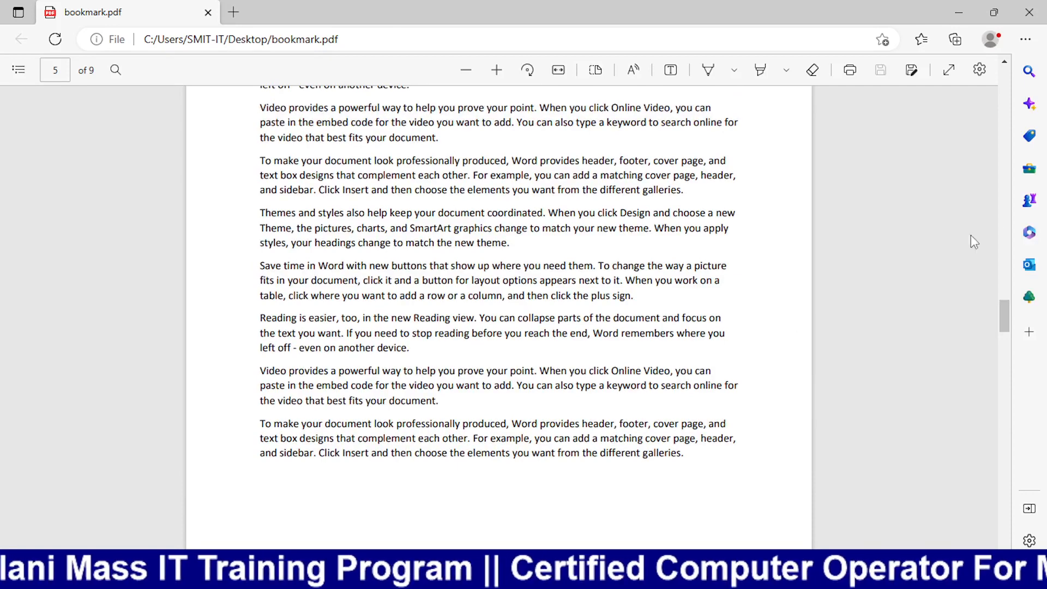
Step: Switch from the PDF to the Google Books preview in Chrome and examine the cross-references in the encyclopedia's entries under A
click(959, 12)
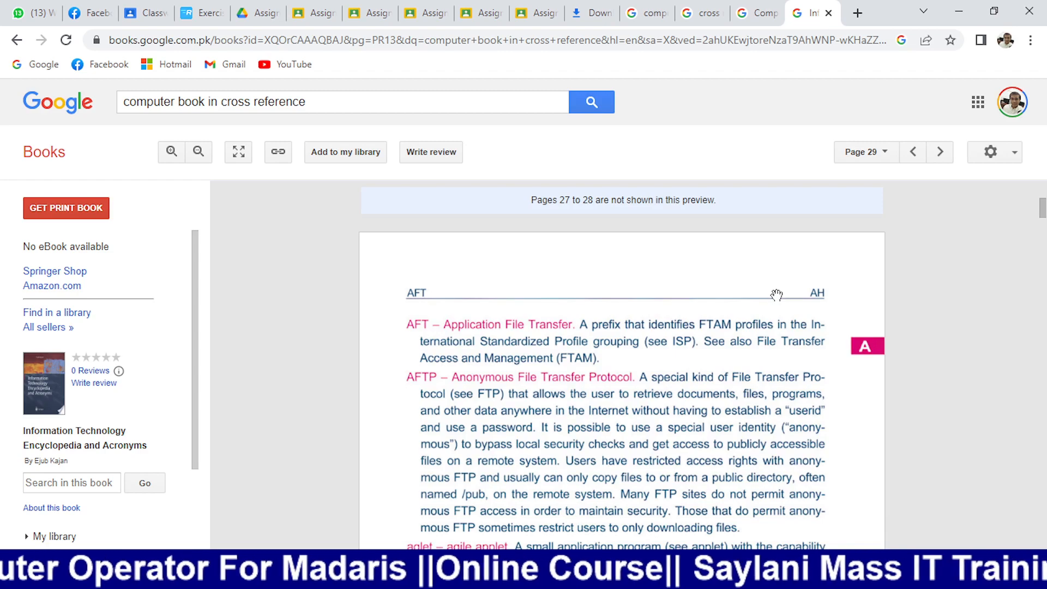
scroll(773, 289, up, 5)
scroll(772, 288, up, 9)
scroll(609, 307, down, 5)
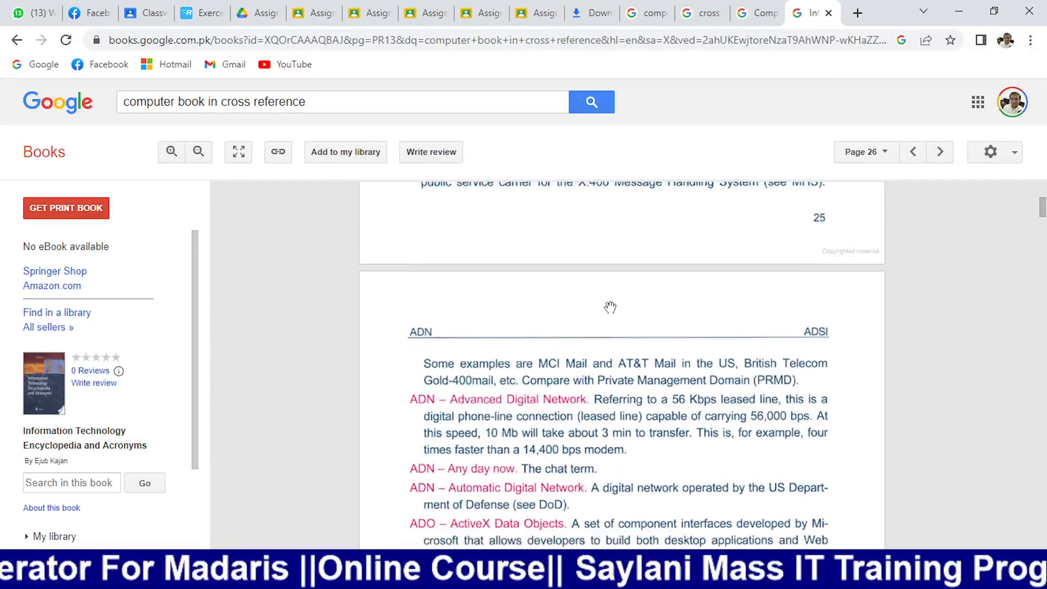
scroll(609, 307, up, 10)
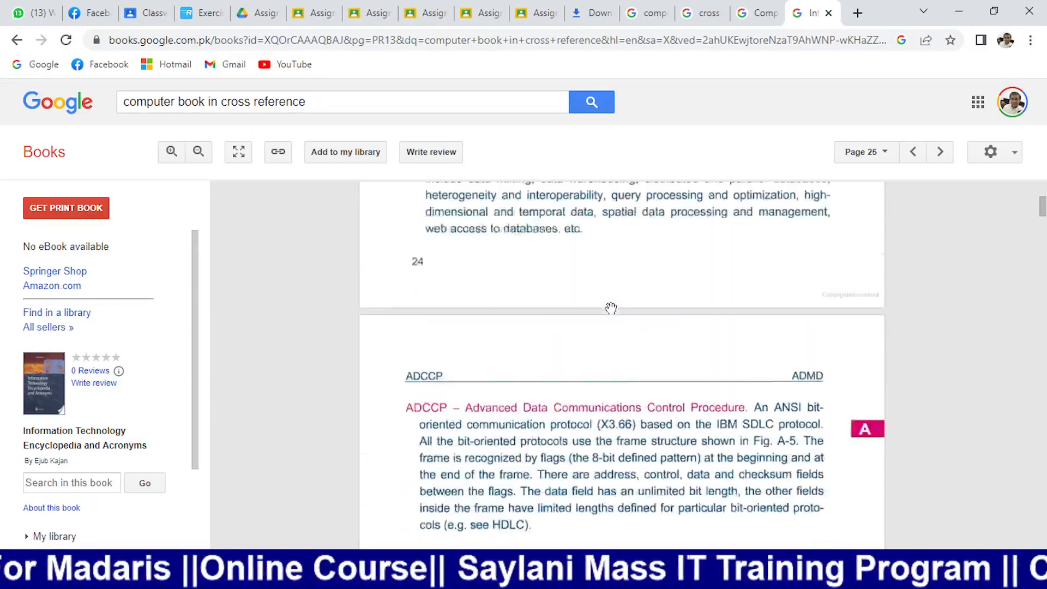
scroll(610, 308, up, 8)
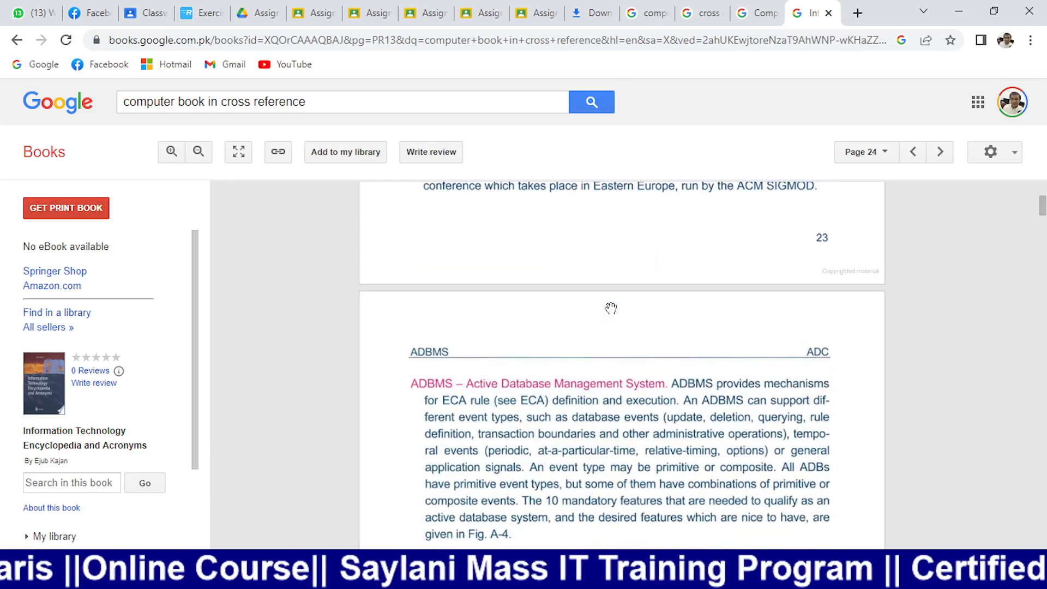
scroll(611, 309, up, 12)
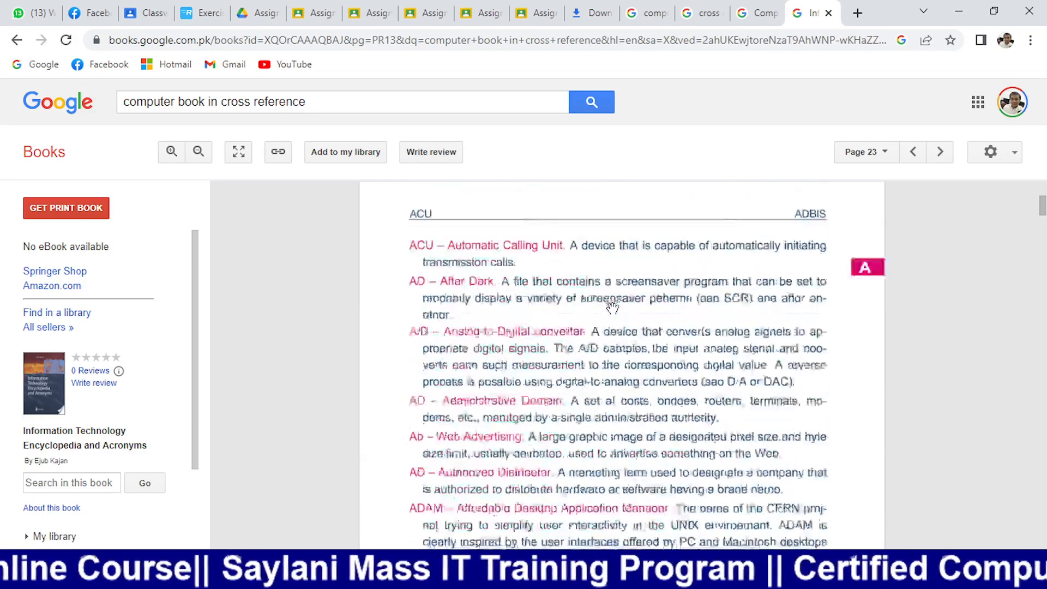
scroll(613, 304, down, 7)
scroll(612, 305, down, 20)
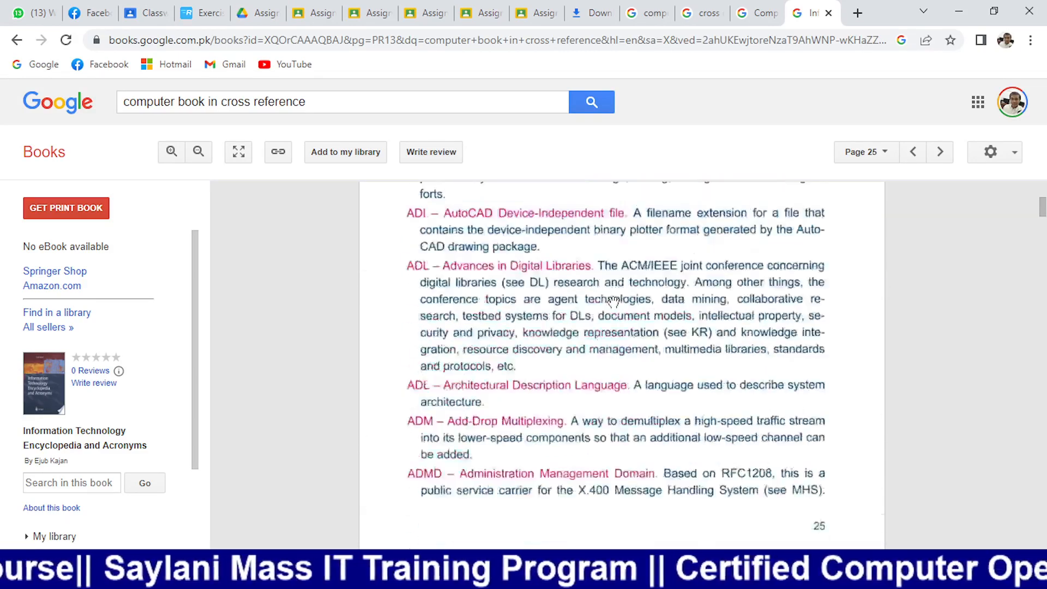
Step: Examine pages 25 to 39 of the Information Technology Encyclopedia preview for "see" cross-references and numbered figure captions
scroll(613, 300, down, 10)
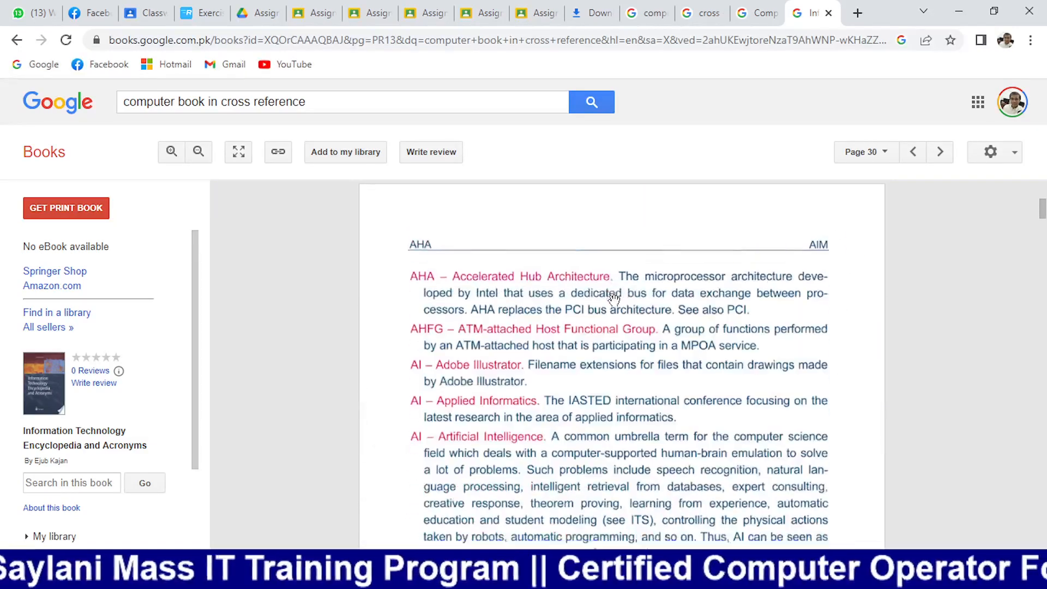
scroll(613, 300, down, 5)
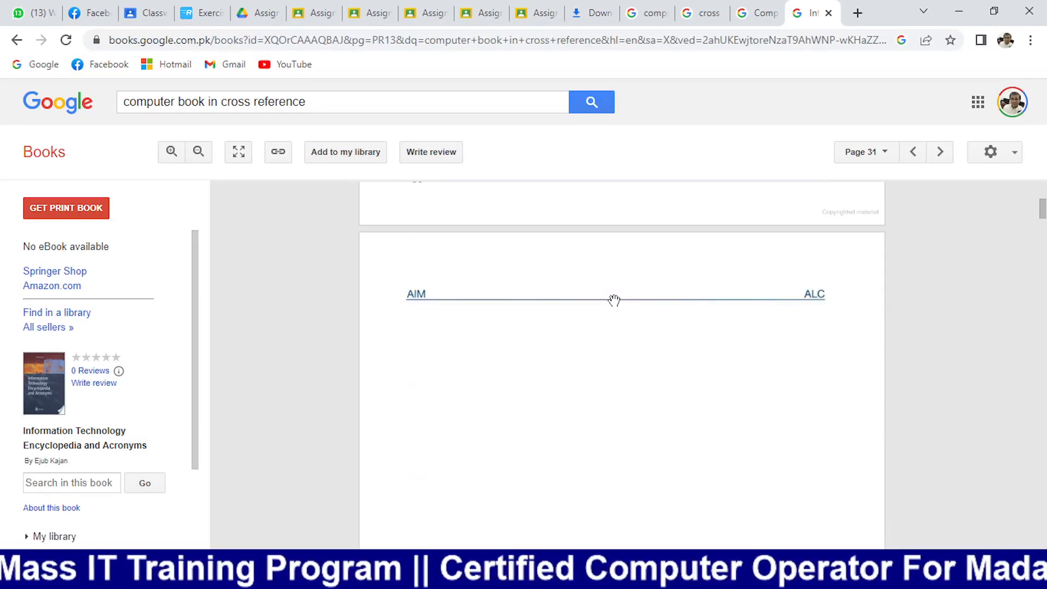
scroll(614, 300, down, 15)
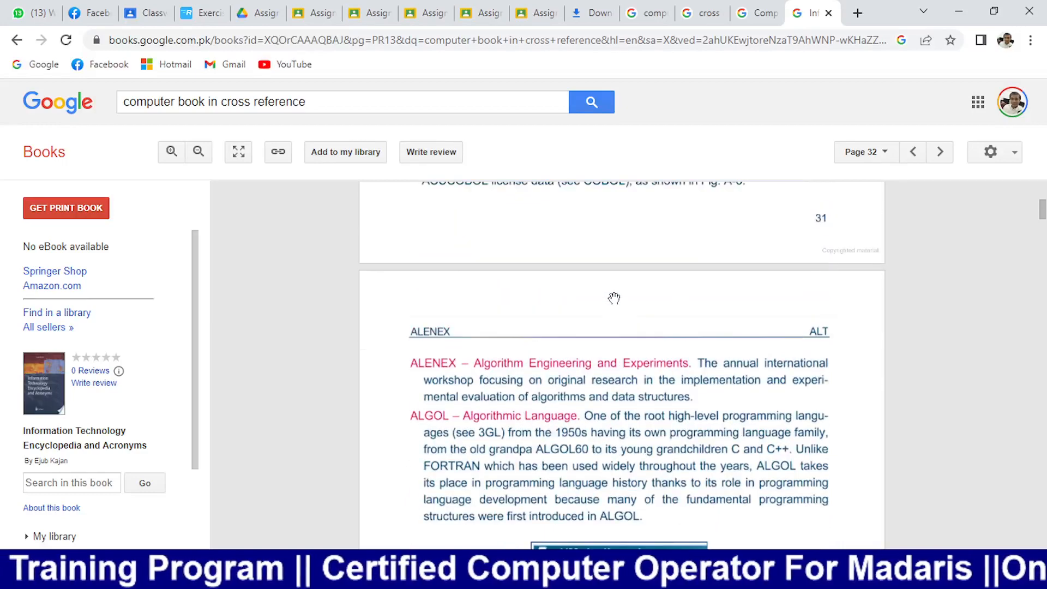
scroll(614, 298, down, 15)
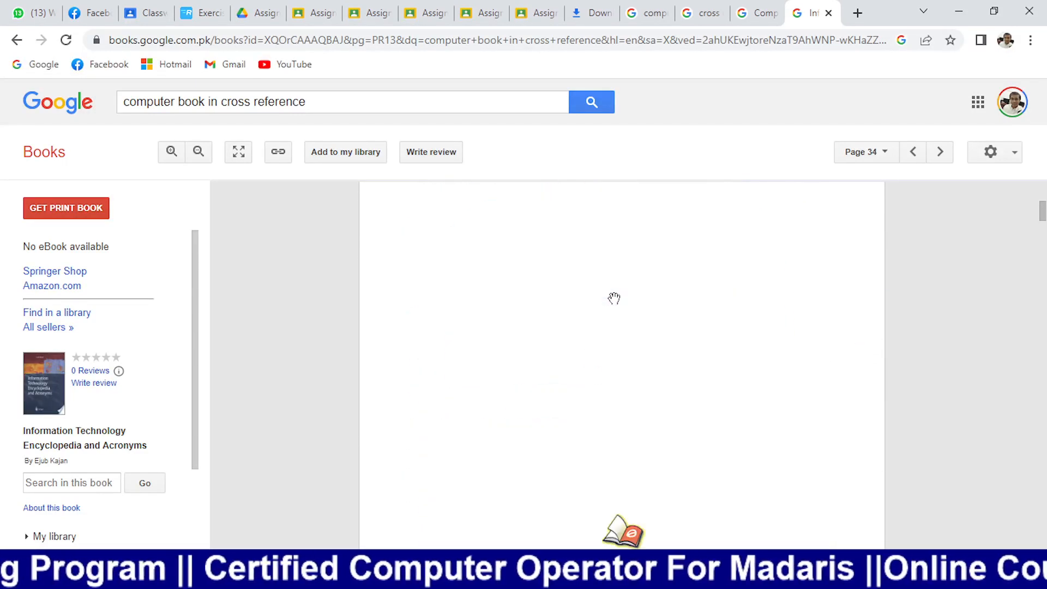
scroll(614, 299, down, 10)
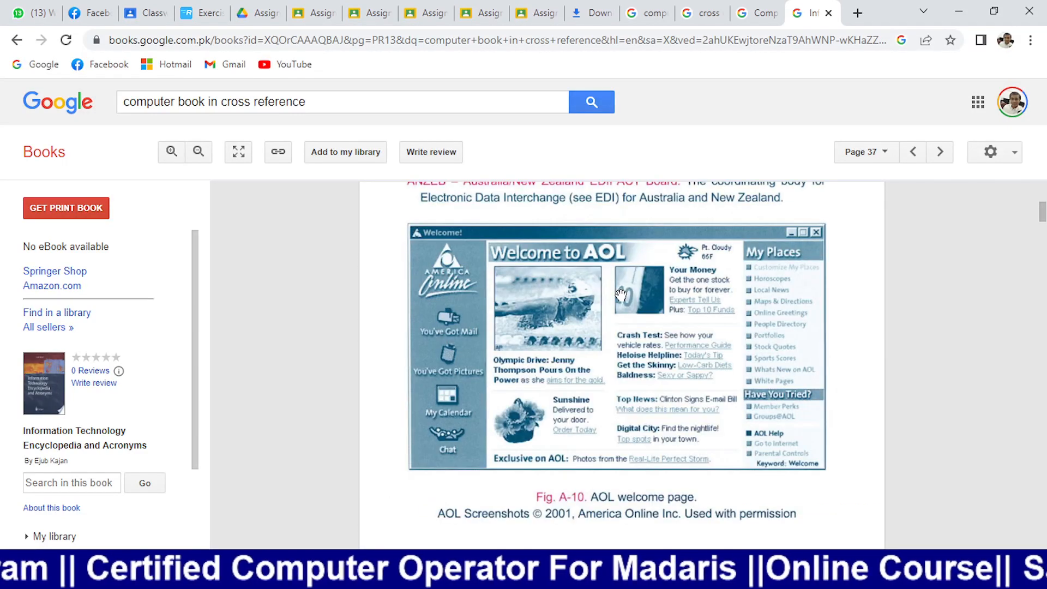
scroll(622, 295, down, 10)
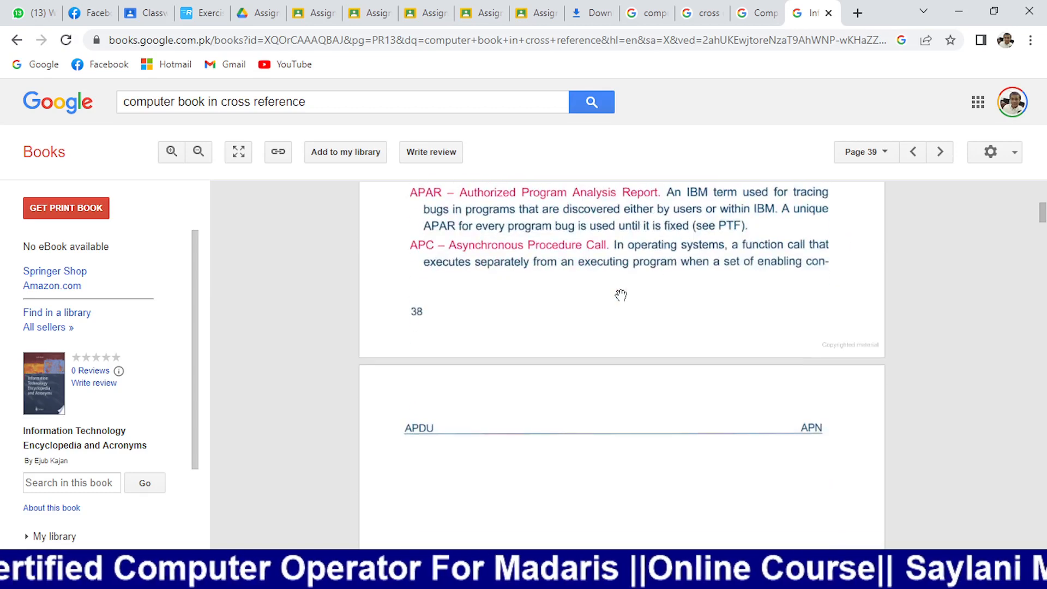
scroll(621, 295, up, 4)
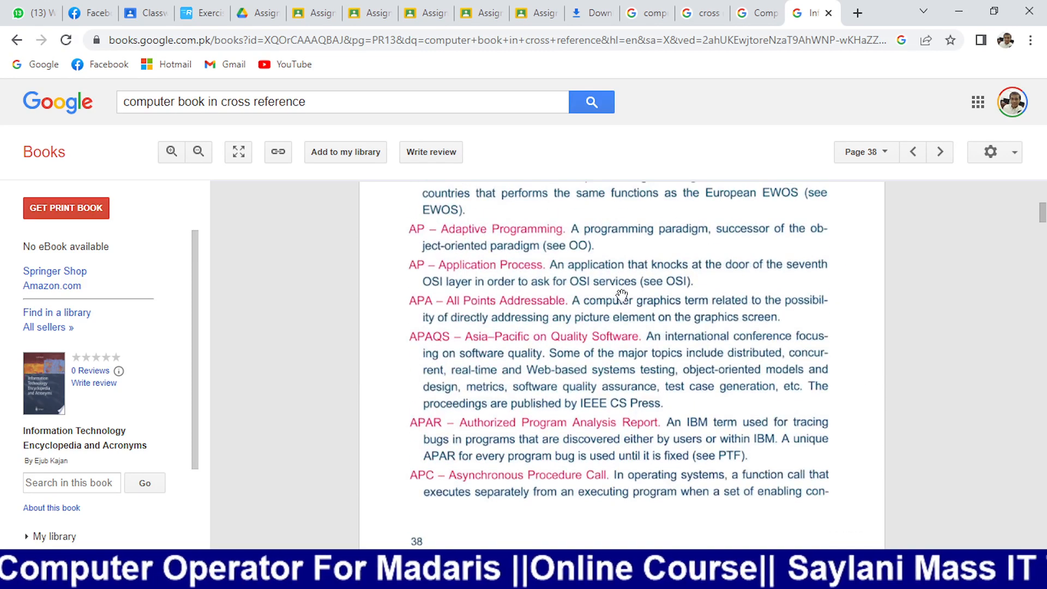
scroll(622, 295, down, 7)
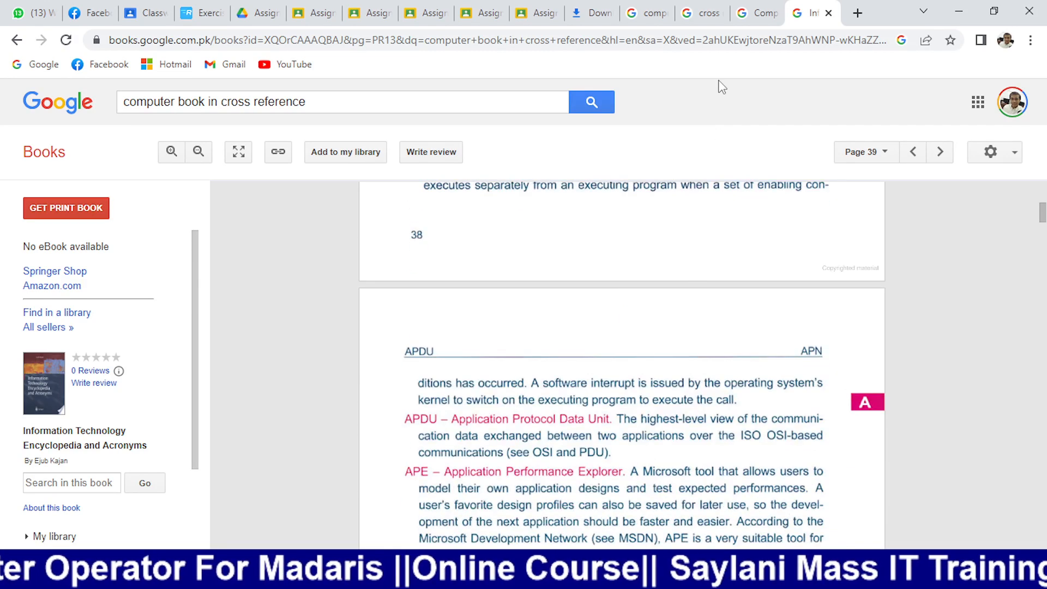
Step: Search the web in a new tab for "english book for class 9" and open the Smadent and ilmkidunya results in separate tabs
click(858, 13)
click(772, 36)
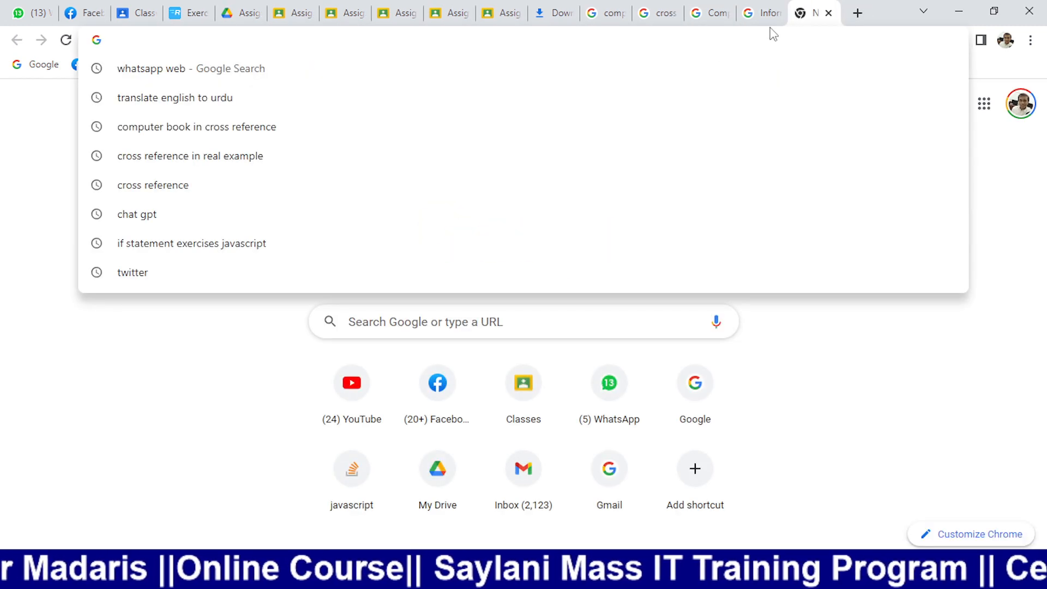
text(en)
key(Down)
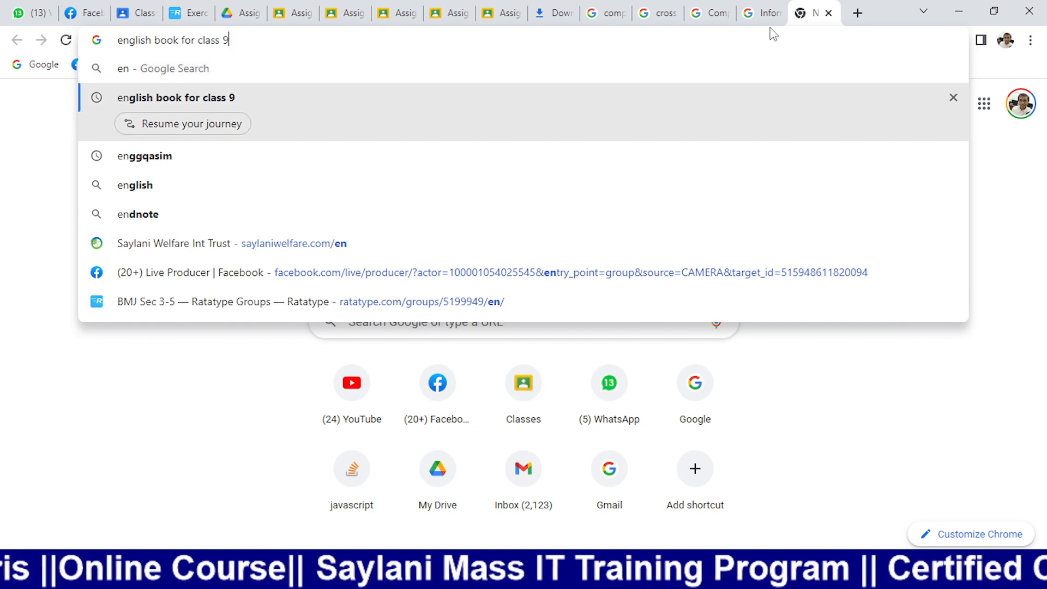
key(Return)
middle_click(326, 251)
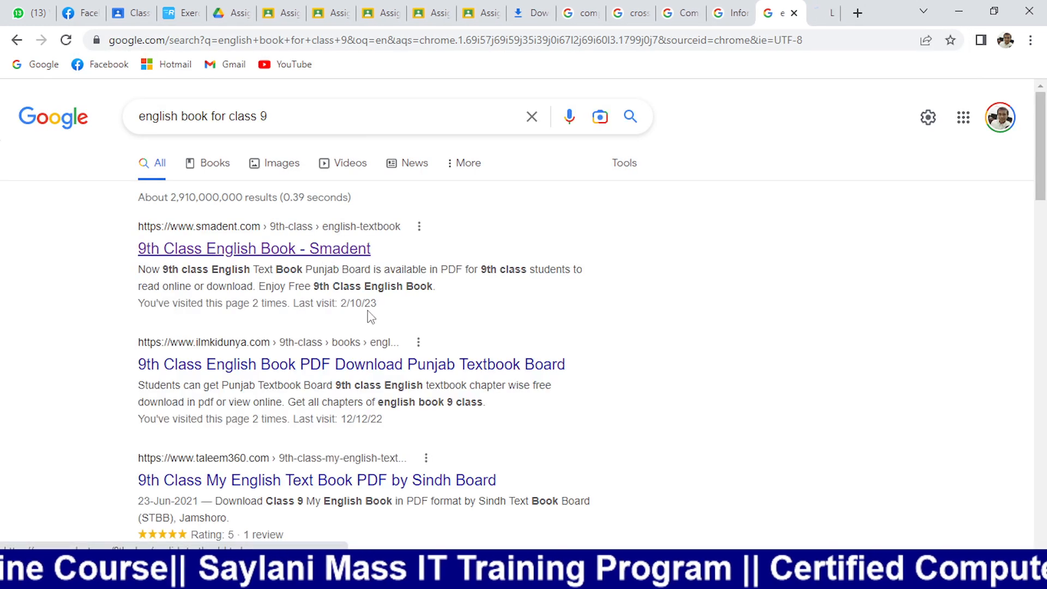
middle_click(327, 366)
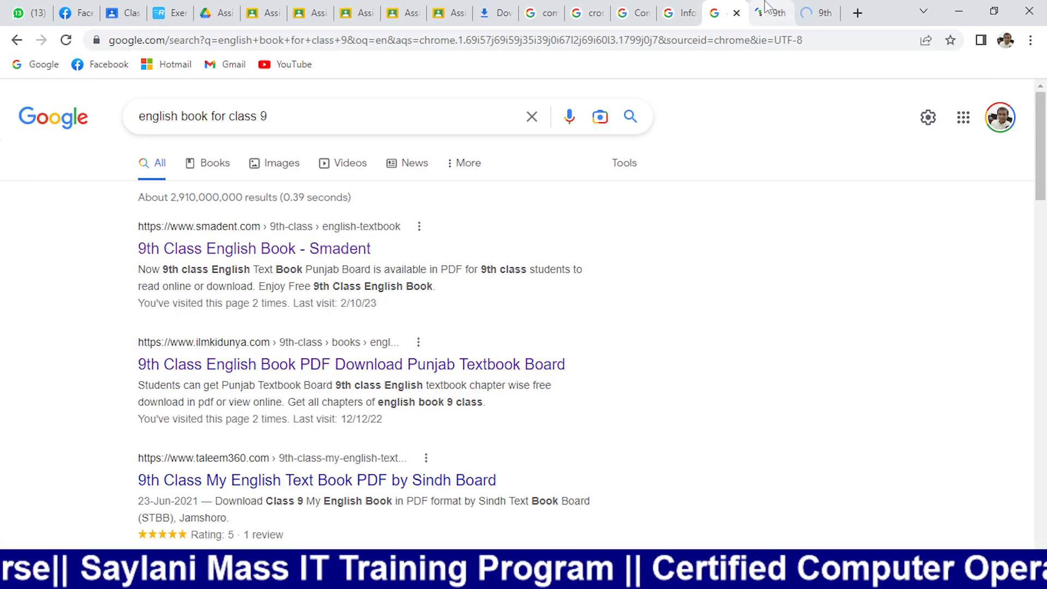
Step: Switch to the Smadent 9th Class English Book page and go to its online reader
click(771, 13)
scroll(546, 327, down, 4)
click(639, 285)
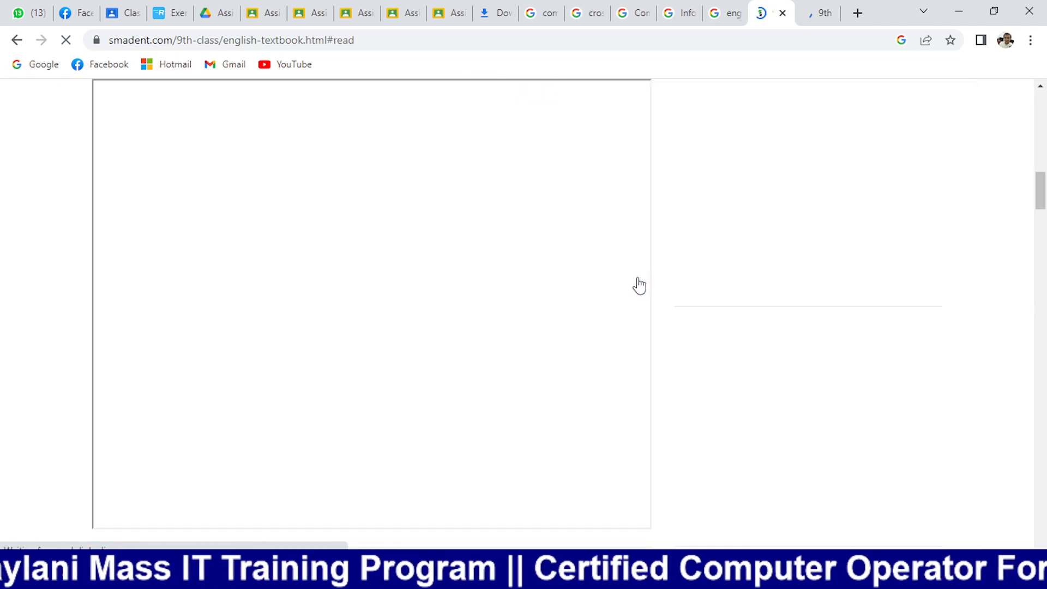
scroll(341, 240, down, 5)
Step: Look through the English textbook from its table of contents to the Unit 1 exercises for cross-reference examples
scroll(341, 240, down, 12)
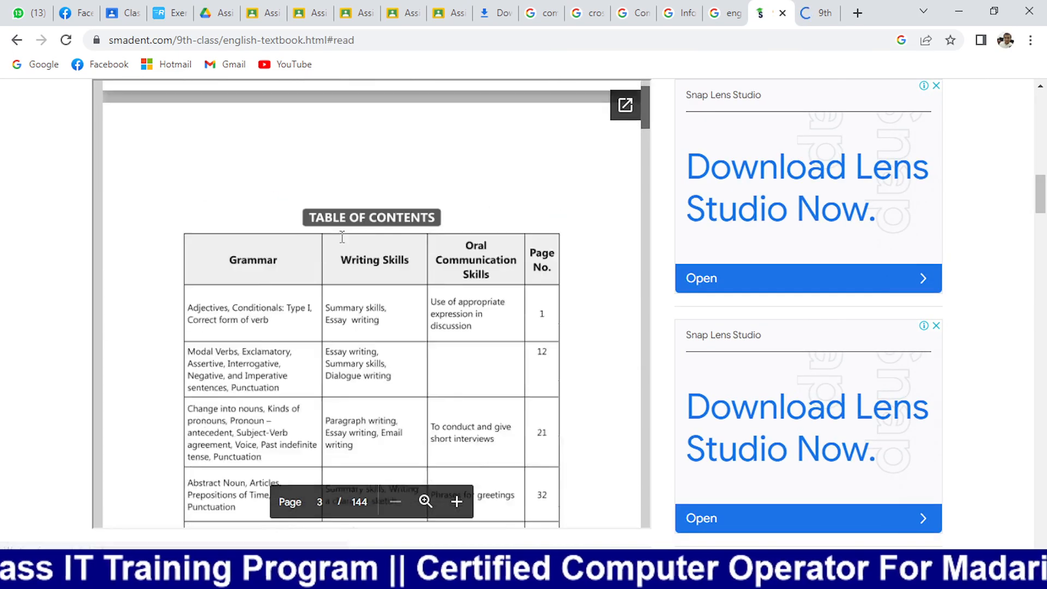
scroll(342, 238, down, 12)
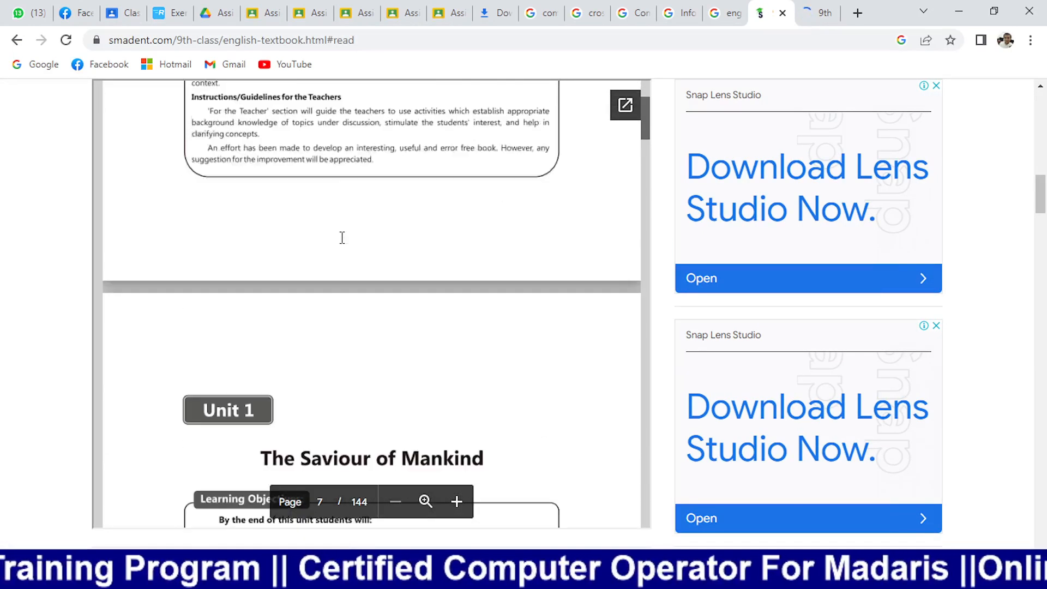
scroll(342, 240, up, 5)
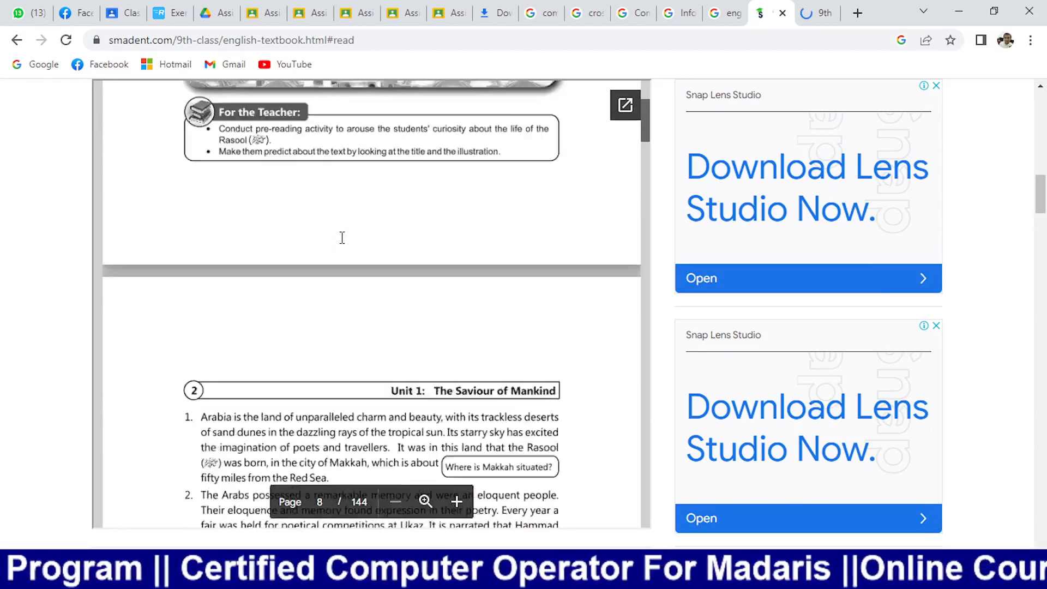
scroll(343, 239, down, 9)
scroll(343, 238, down, 8)
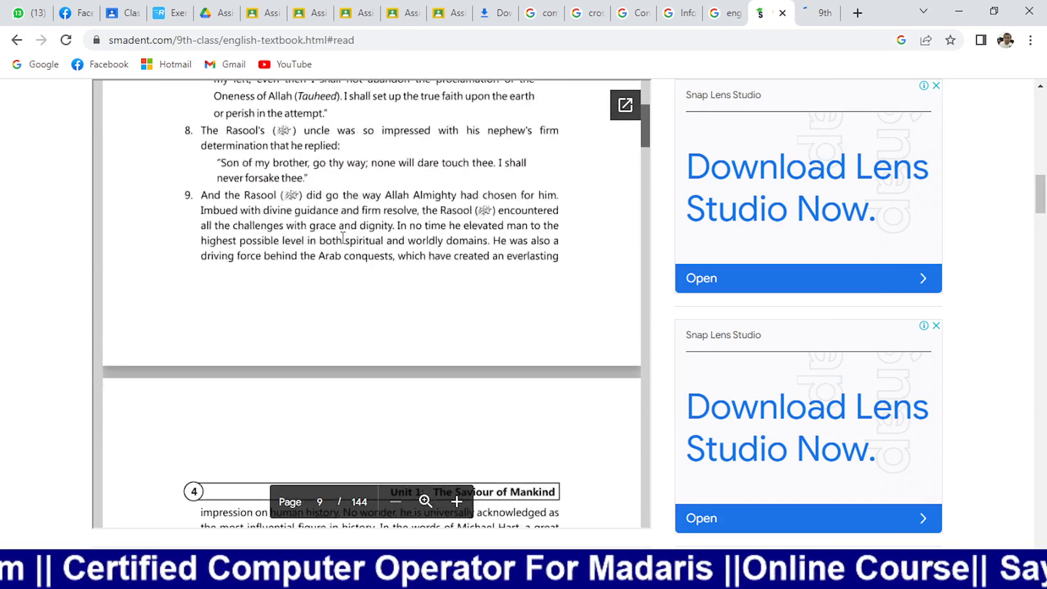
scroll(343, 238, down, 10)
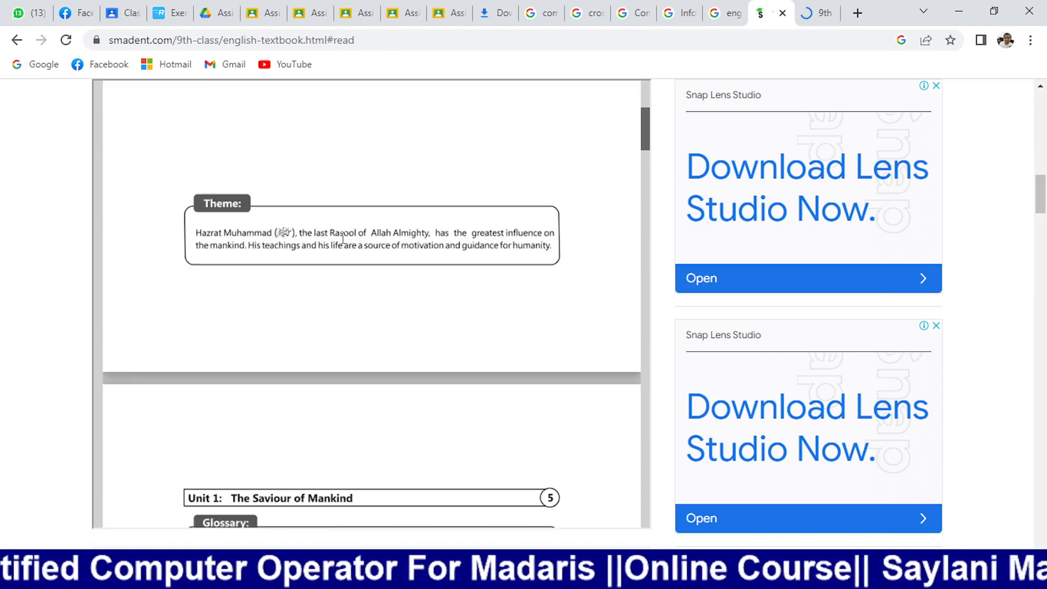
scroll(343, 238, down, 6)
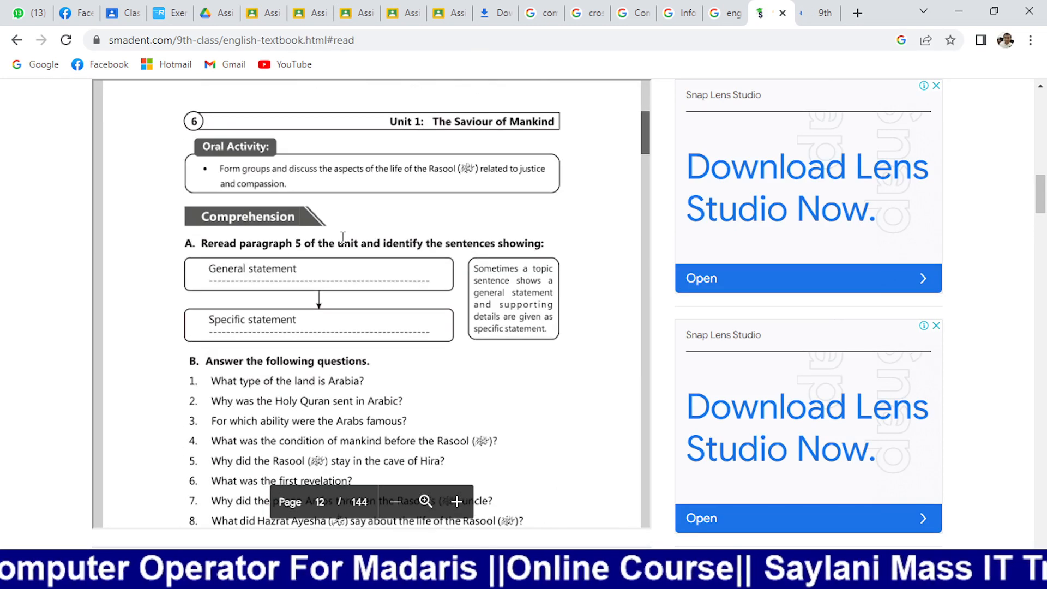
scroll(342, 238, down, 7)
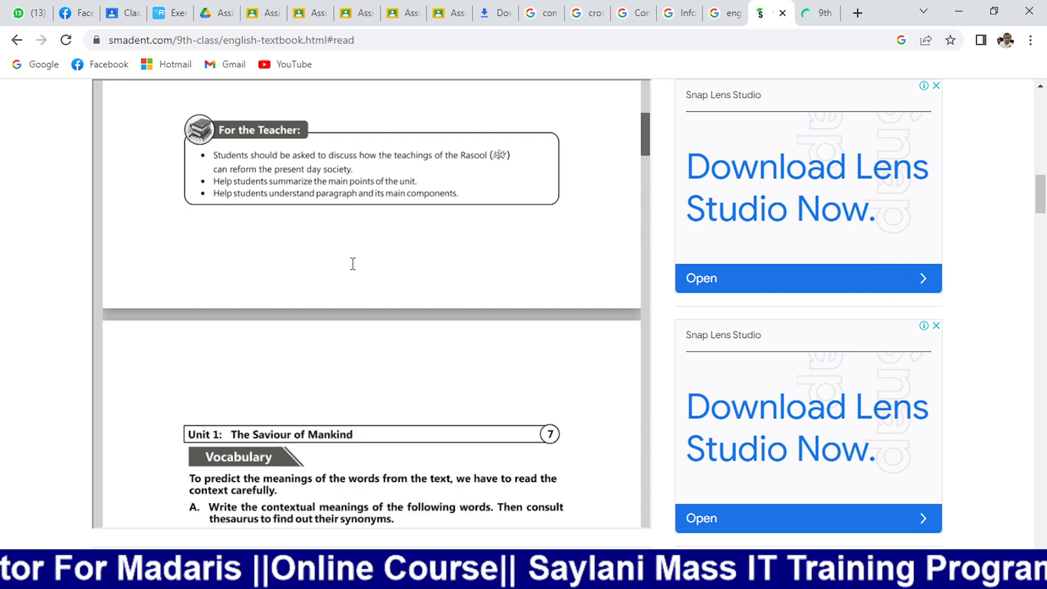
scroll(299, 223, down, 10)
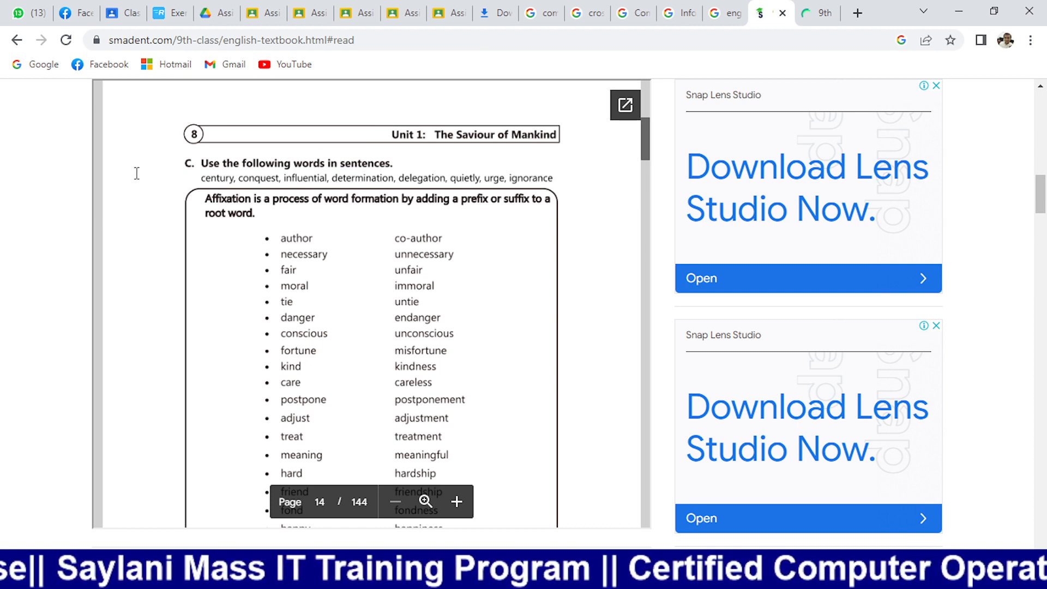
scroll(137, 173, down, 10)
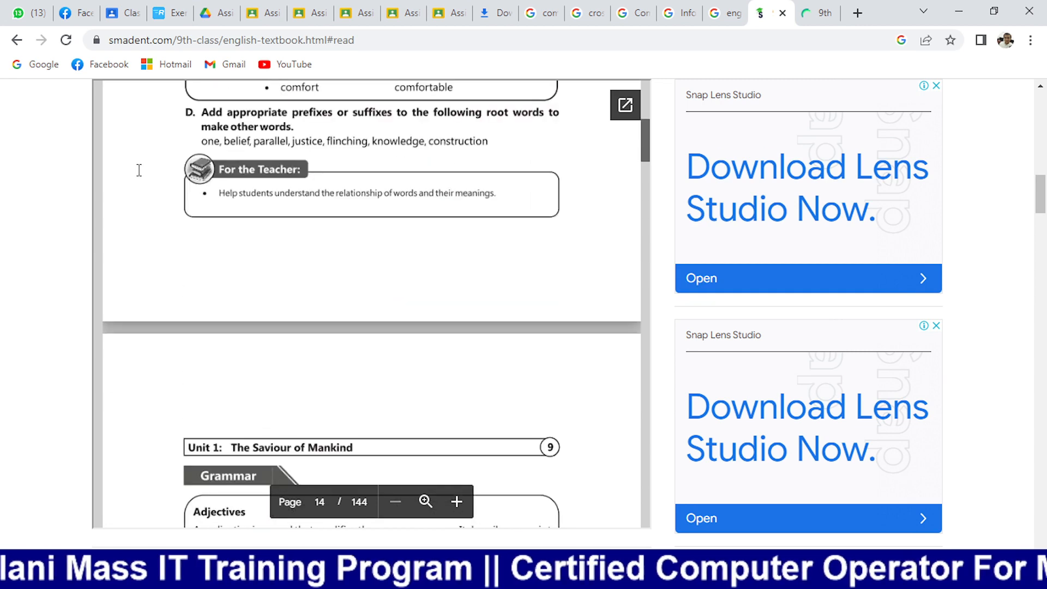
scroll(357, 289, down, 15)
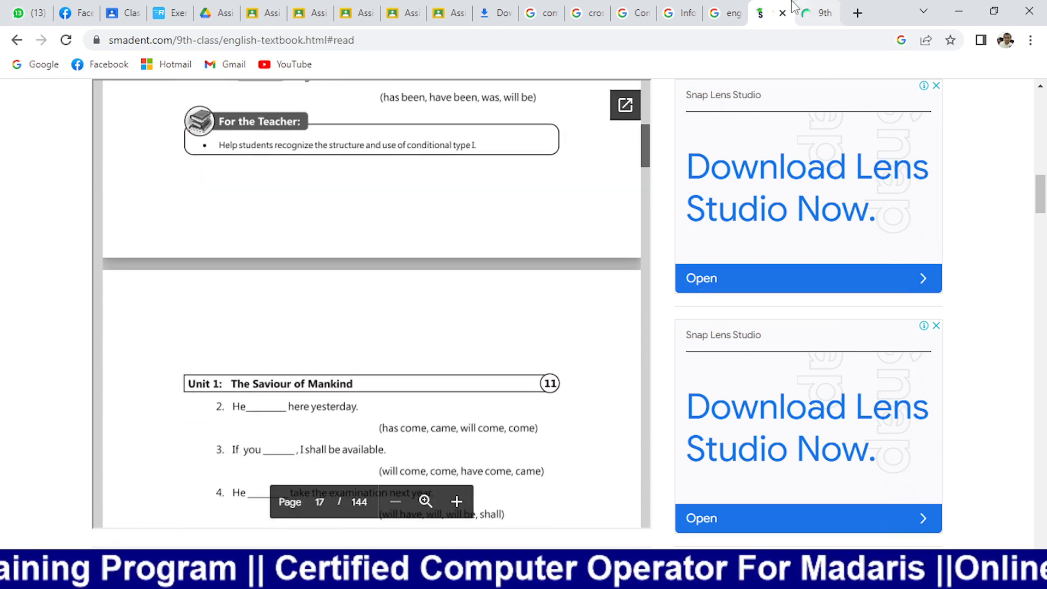
Step: Check the ilmkidunya 9th class English book page for a readable copy of the textbook
click(819, 12)
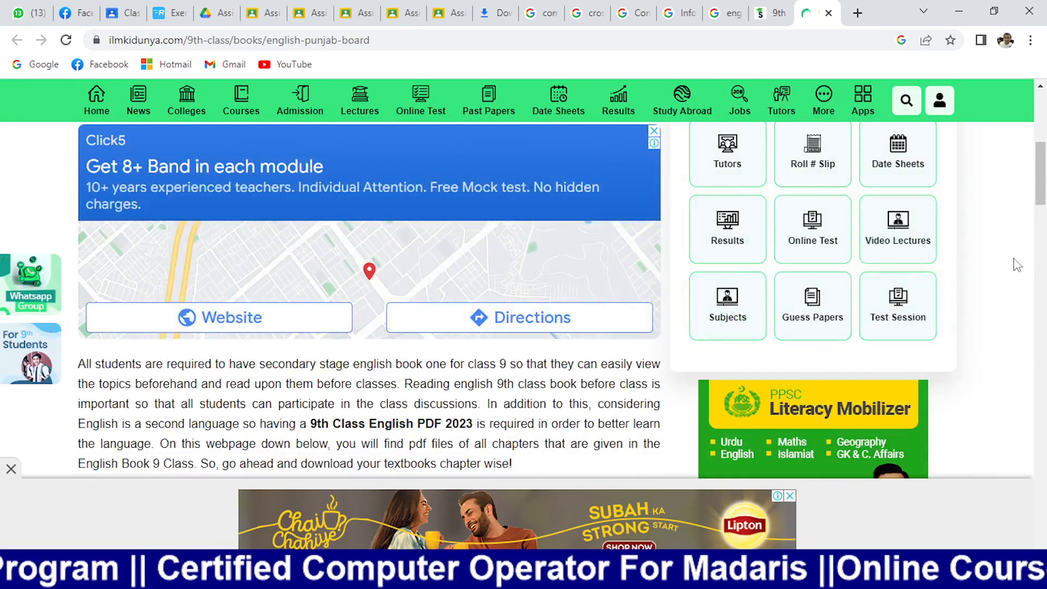
scroll(403, 294, down, 5)
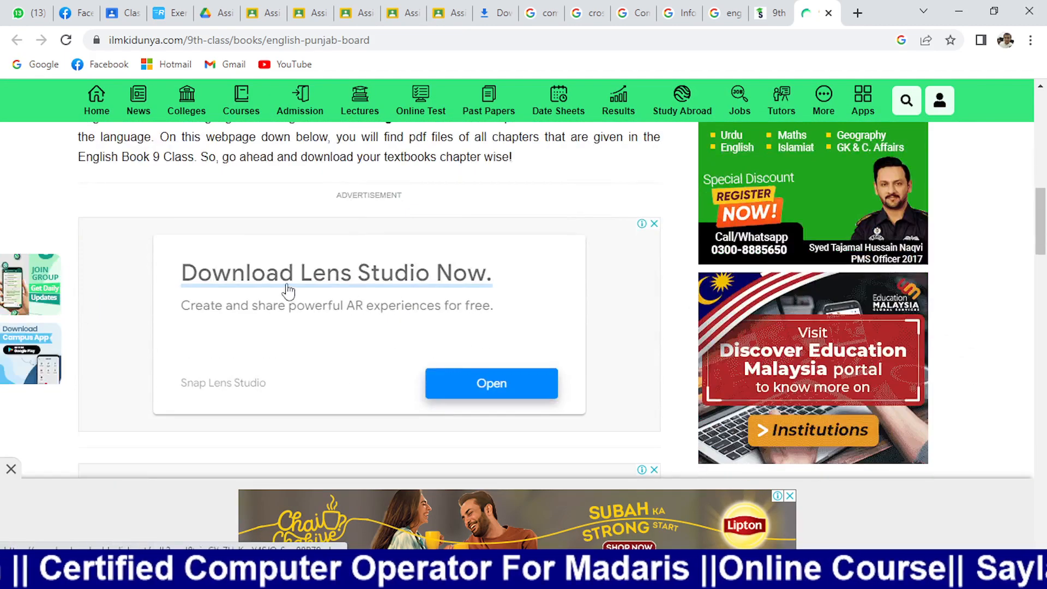
scroll(285, 226, up, 4)
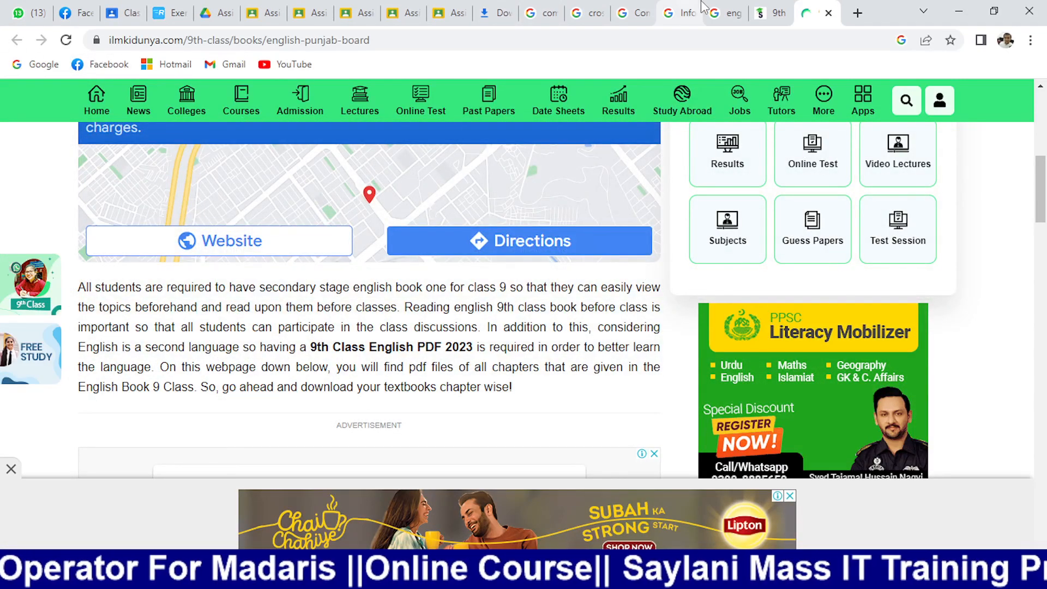
Step: Change the Google search to "computer science book for class 9" and open the taleemcity result in a new tab
click(726, 13)
drag(181, 116, 100, 119)
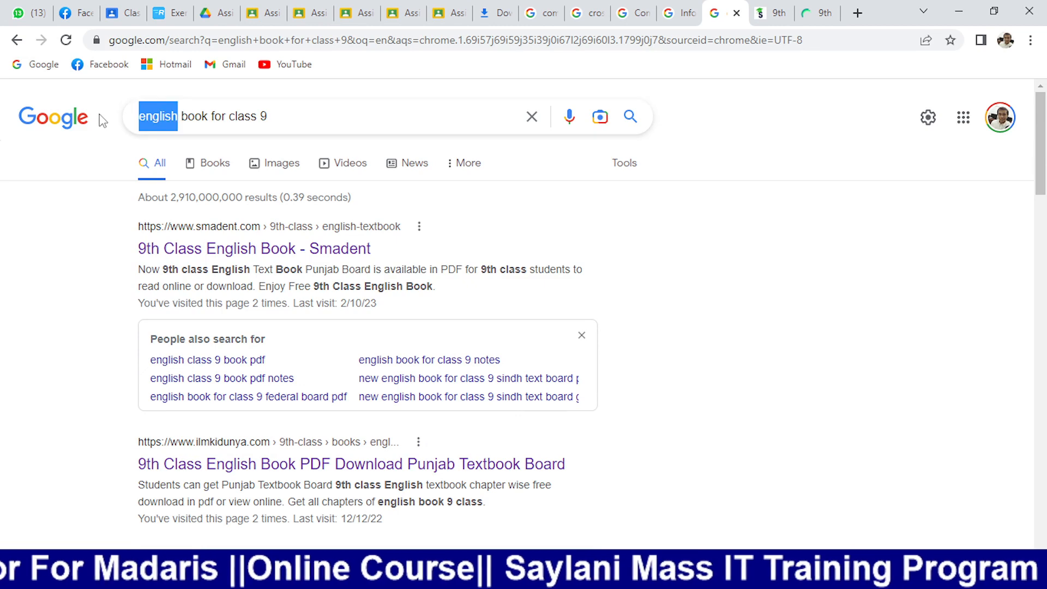
text(computer)
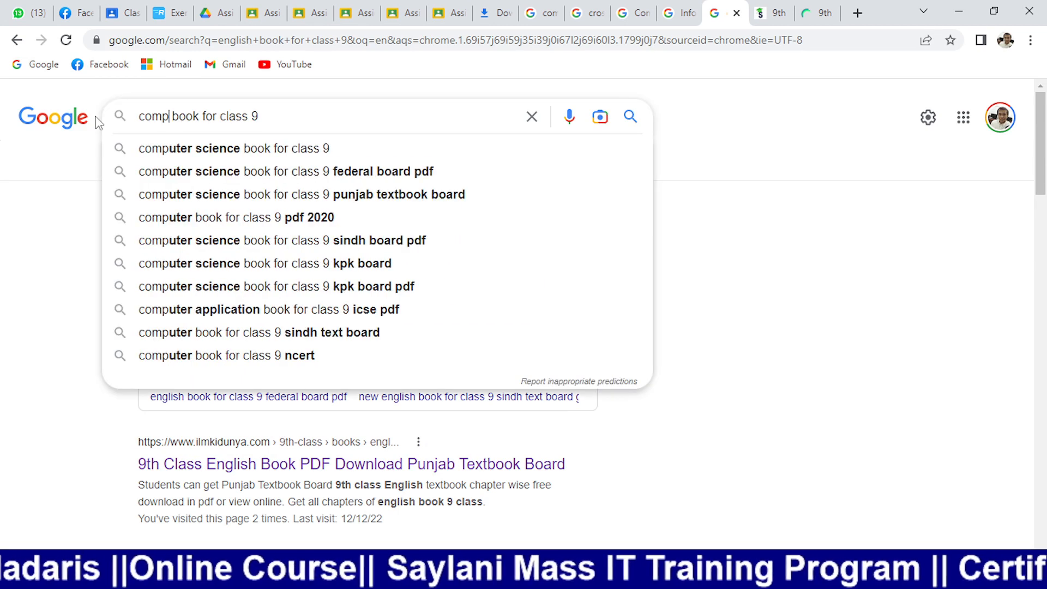
key(Down)
key(Return)
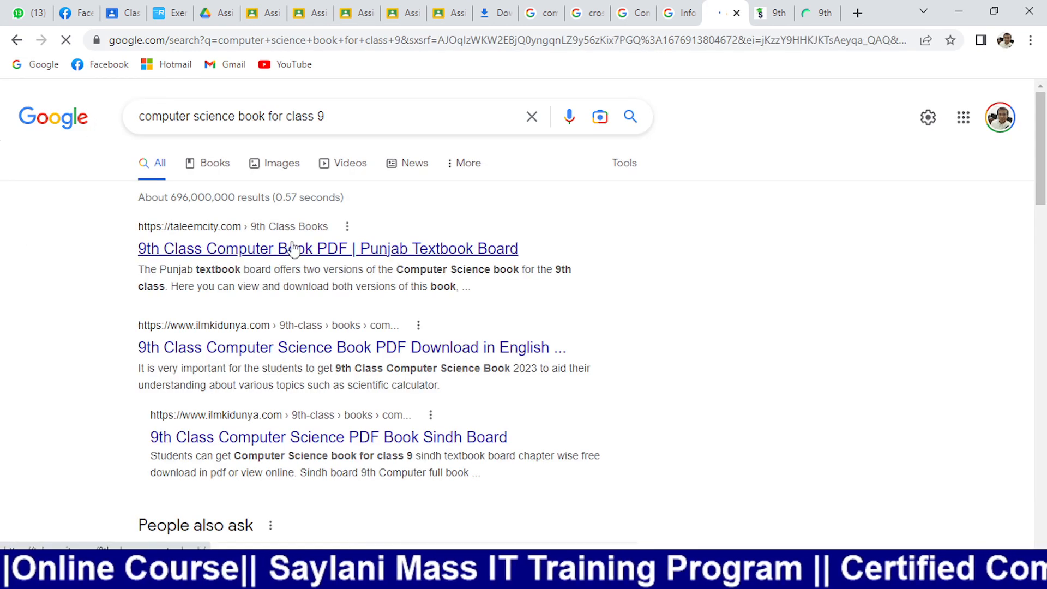
middle_click(324, 250)
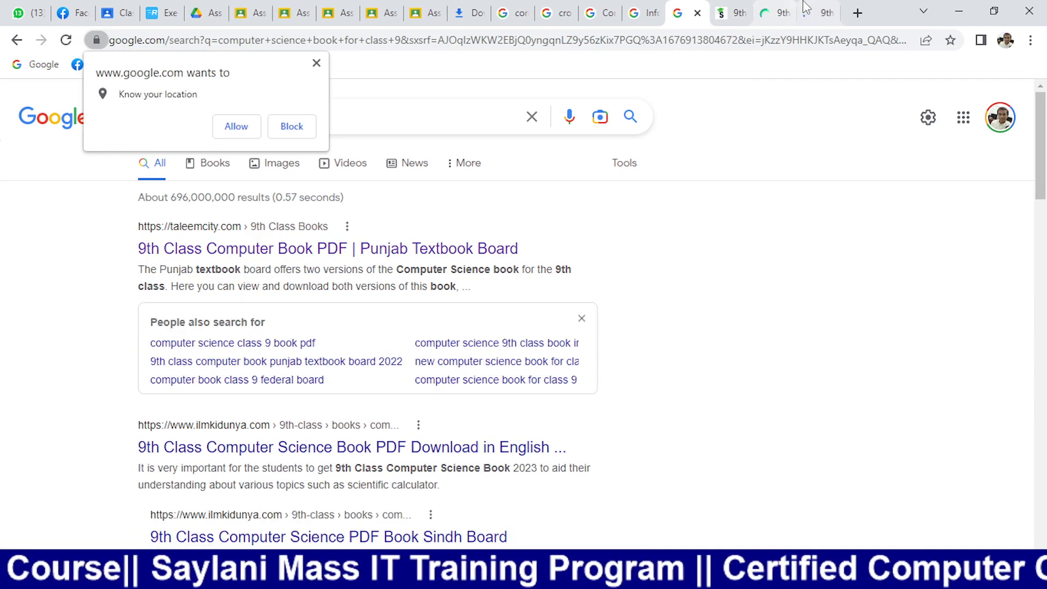
Step: Open the Urdu-medium PDF of the 9th Class Computer Book from the taleemcity page
click(809, 6)
scroll(392, 299, down, 10)
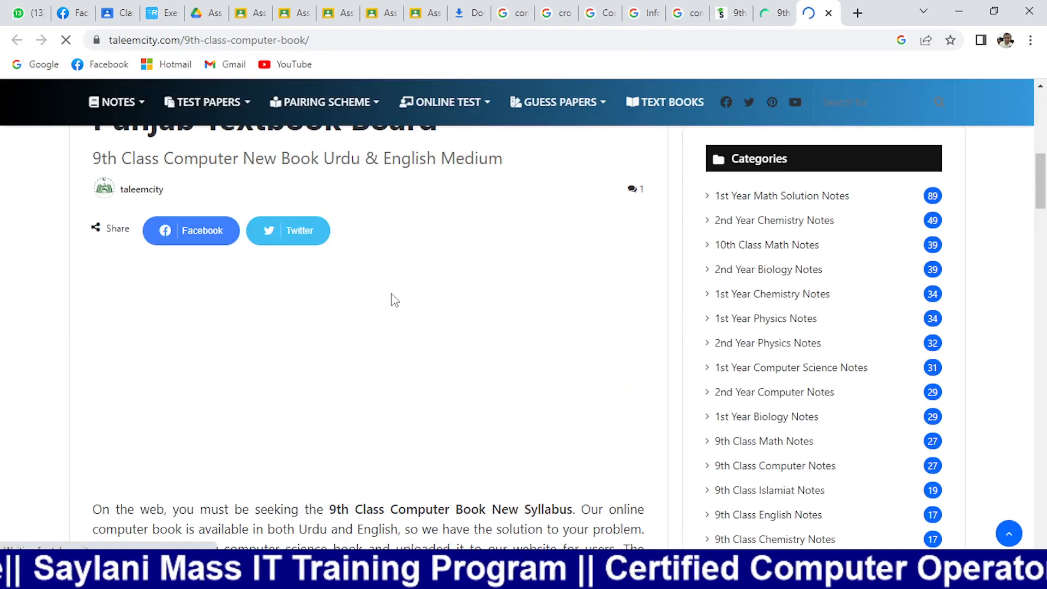
scroll(393, 300, down, 8)
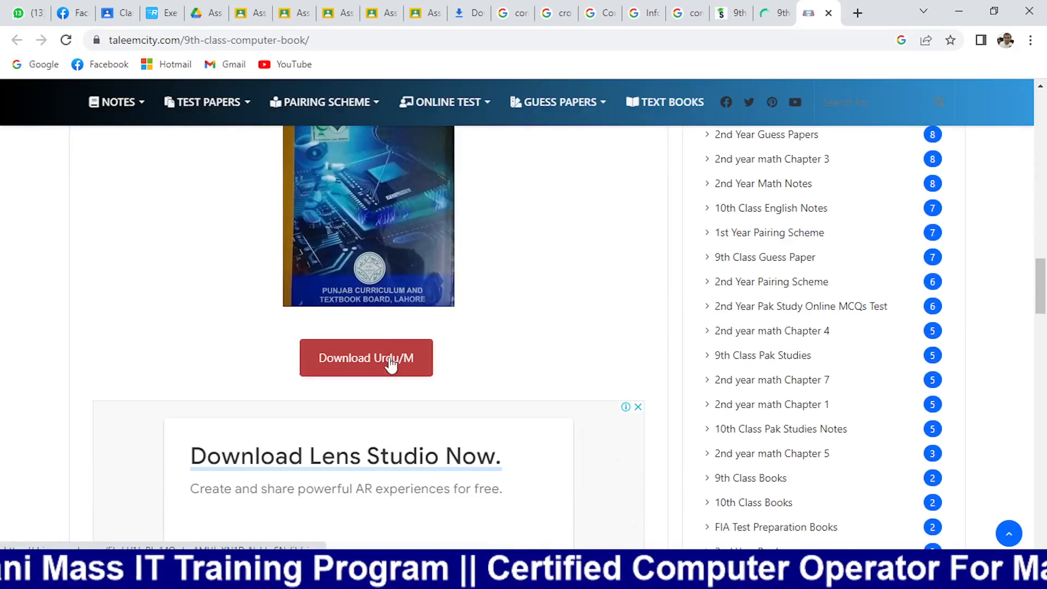
click(390, 363)
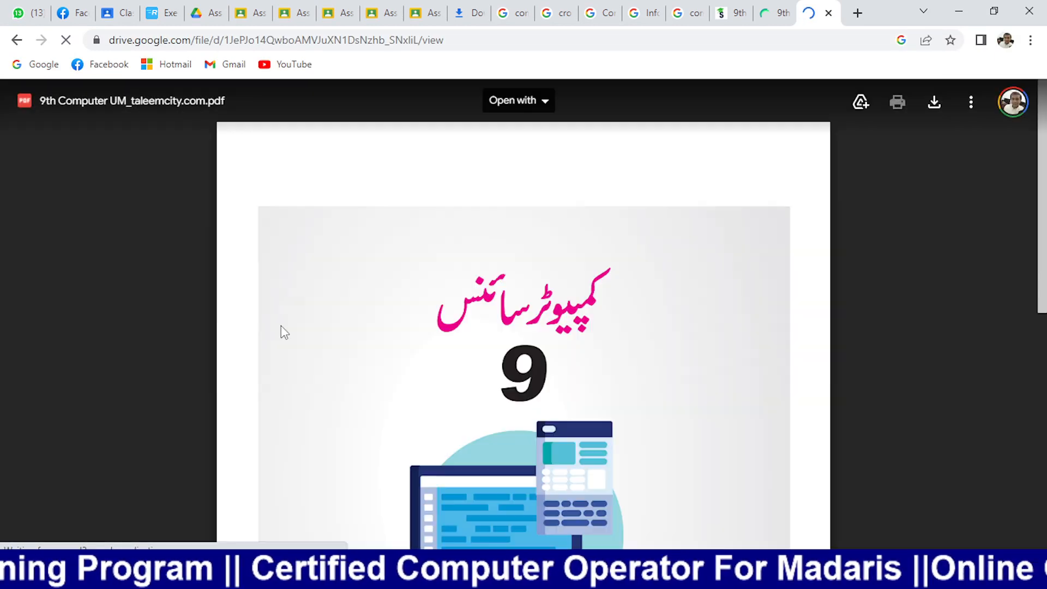
Step: Look through the Urdu computer science textbook from its table of contents to Unit 1's flowchart section for cross-reference examples
scroll(280, 325, down, 15)
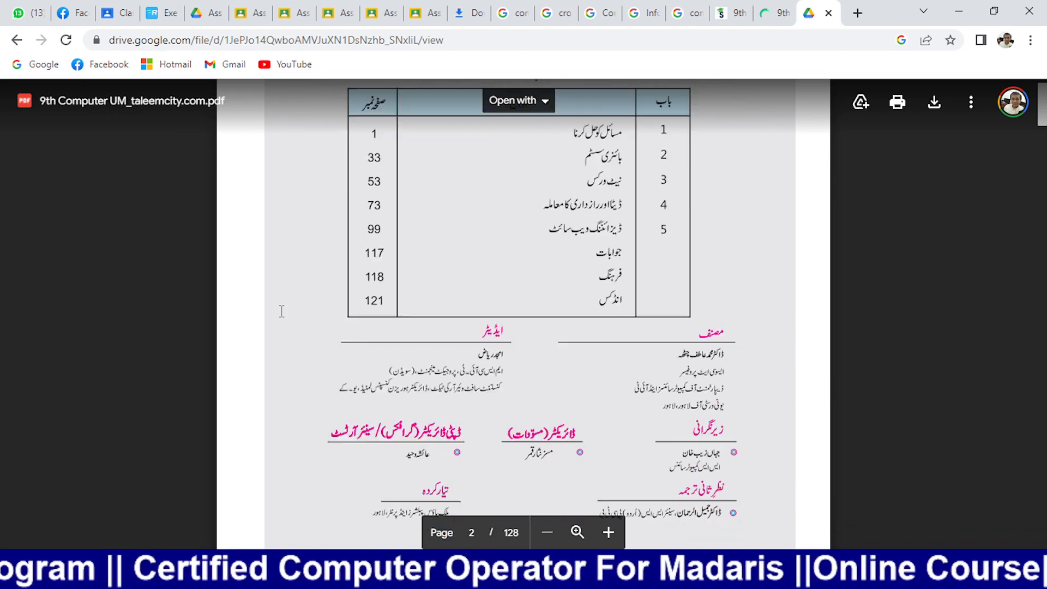
scroll(281, 311, down, 20)
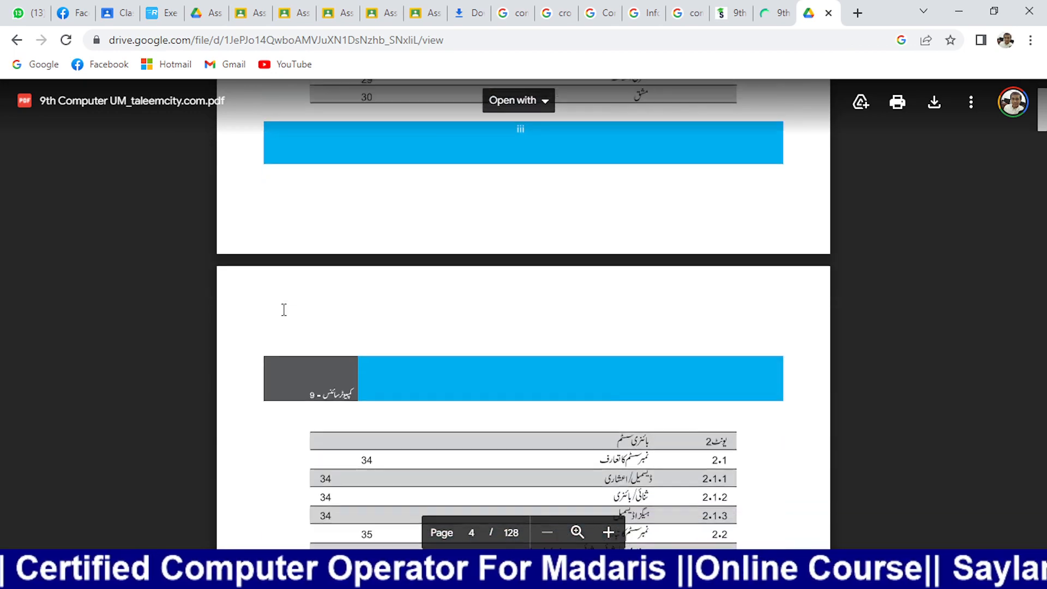
scroll(287, 307, down, 20)
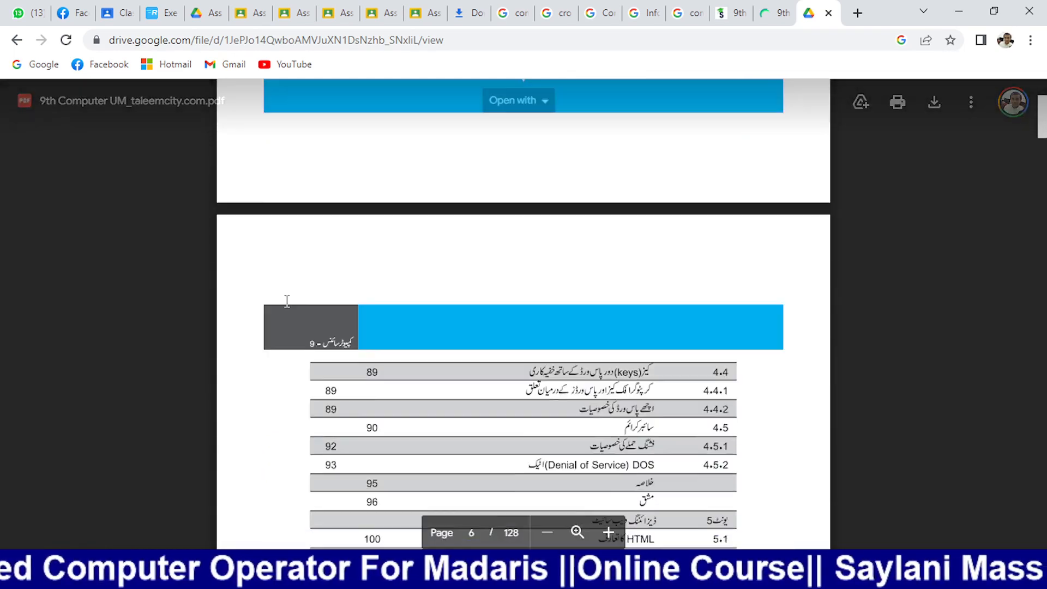
scroll(287, 301, down, 20)
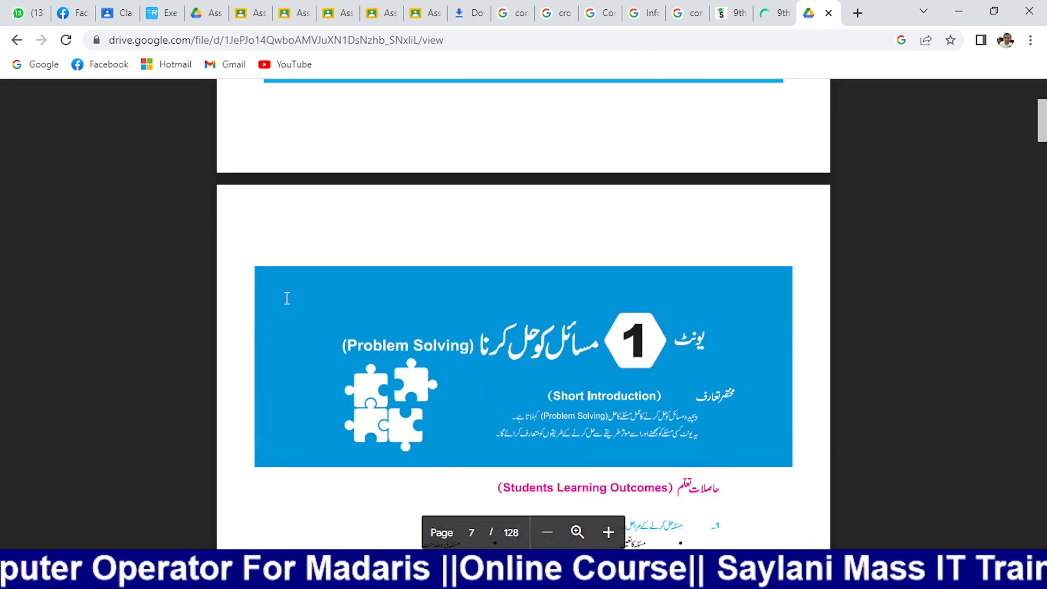
scroll(287, 295, down, 10)
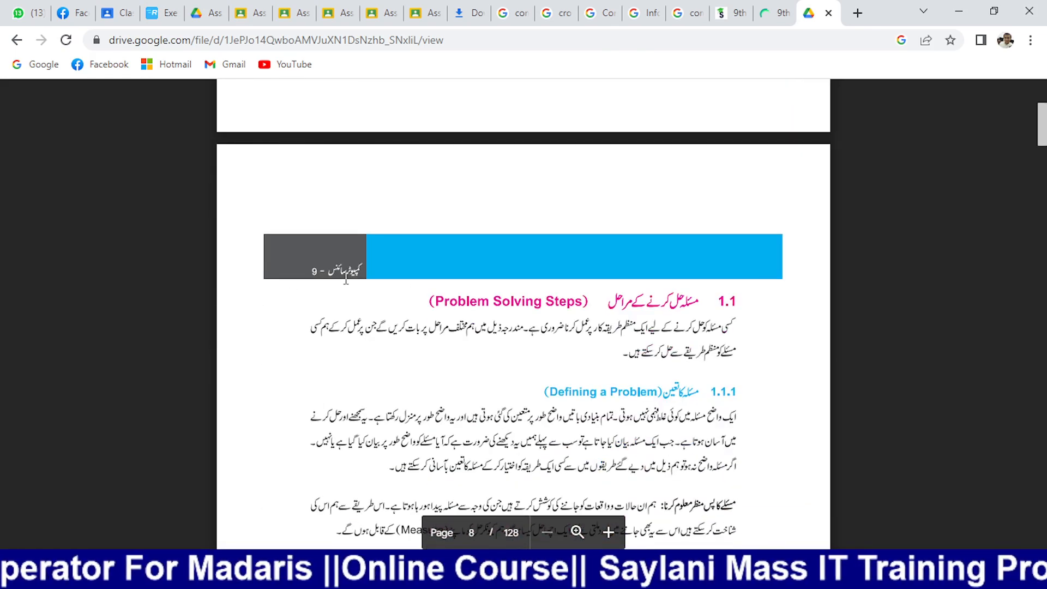
scroll(346, 279, down, 15)
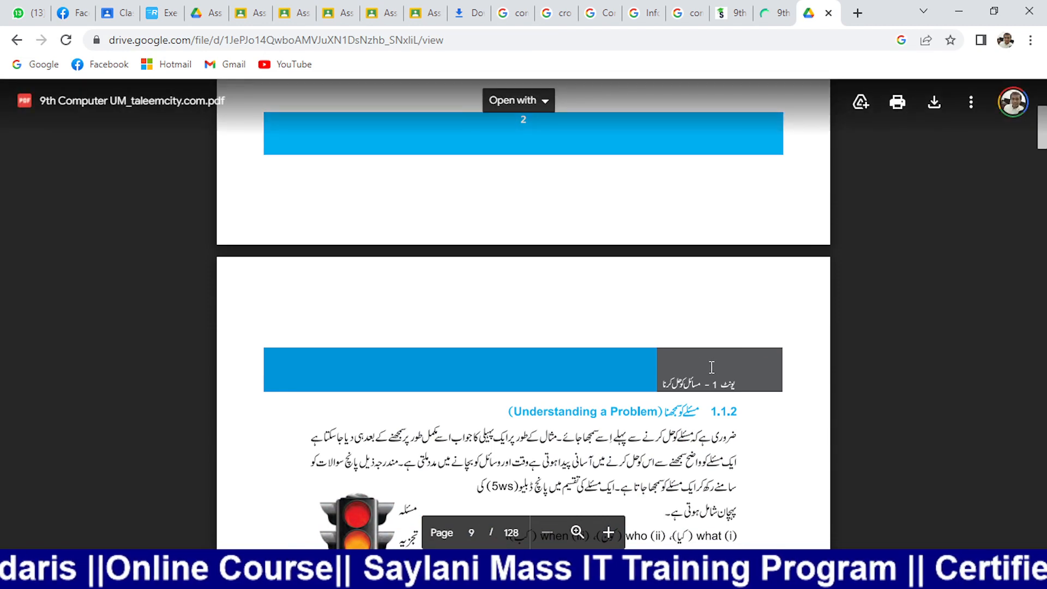
scroll(712, 367, down, 15)
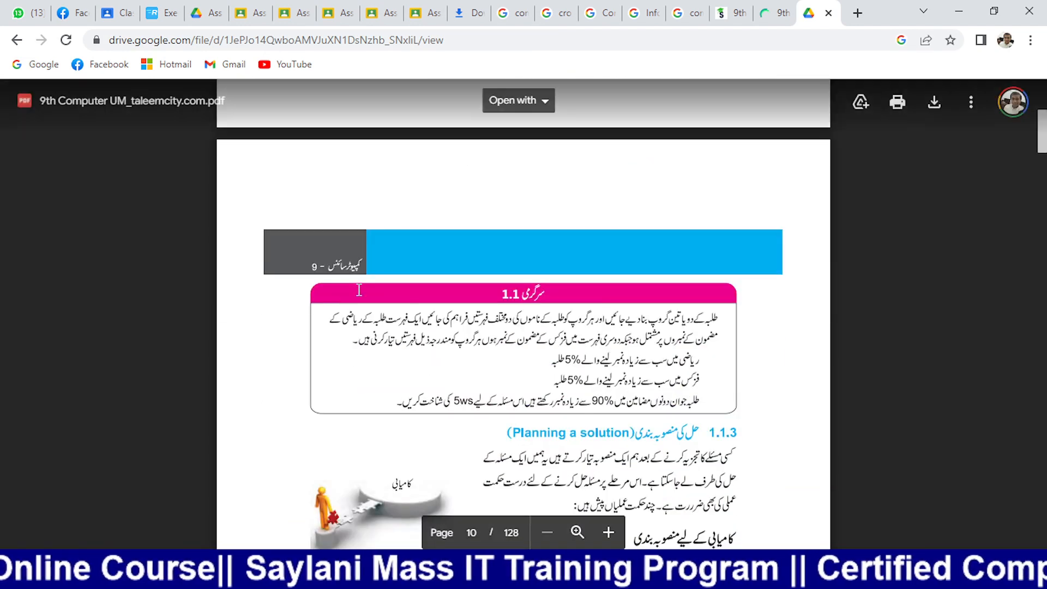
scroll(358, 290, down, 15)
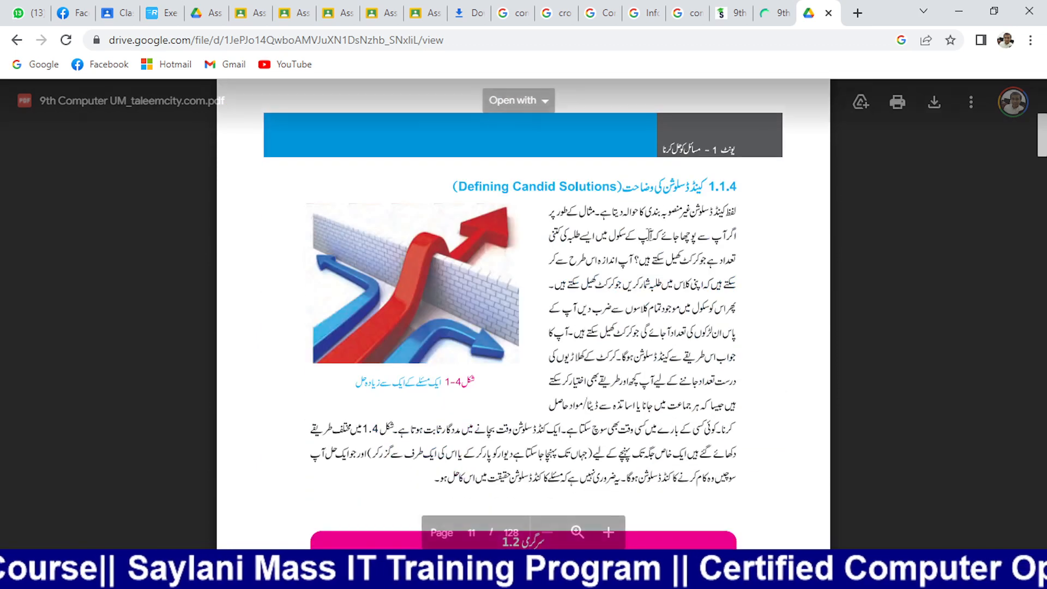
scroll(328, 299, down, 15)
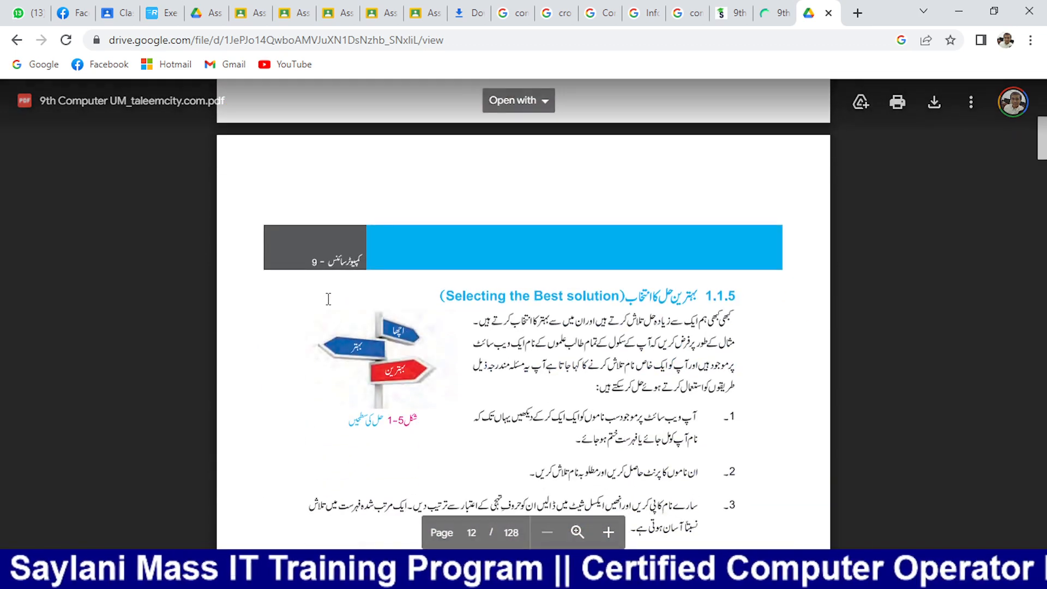
scroll(328, 299, down, 15)
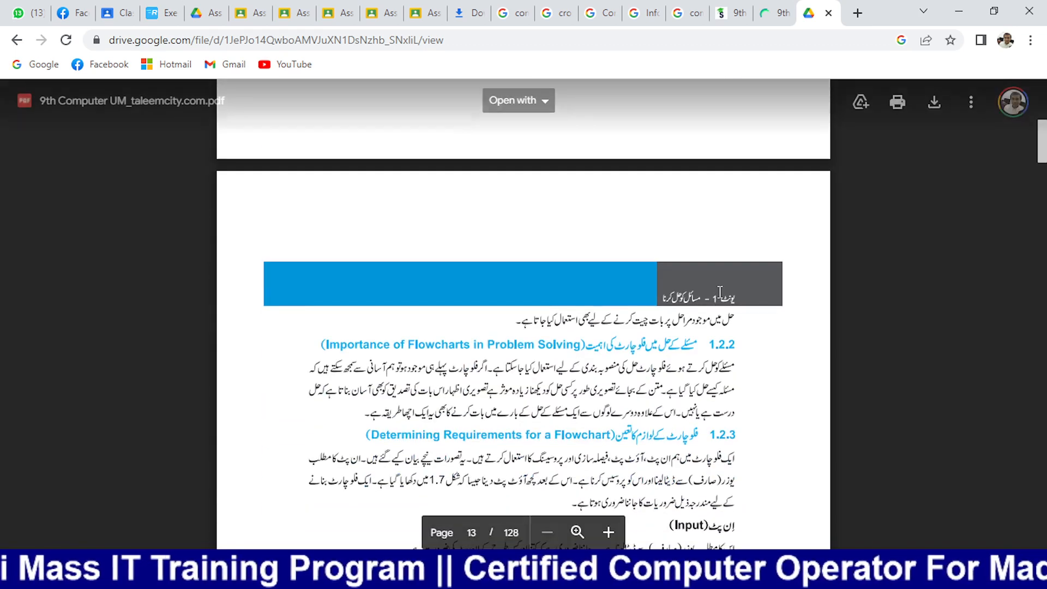
scroll(574, 301, down, 4)
Step: Examine how the text of sections 1.2.1 to 1.2.4 refers to Figures 1.6 and 1.7 and Table 1.1
scroll(575, 299, up, 20)
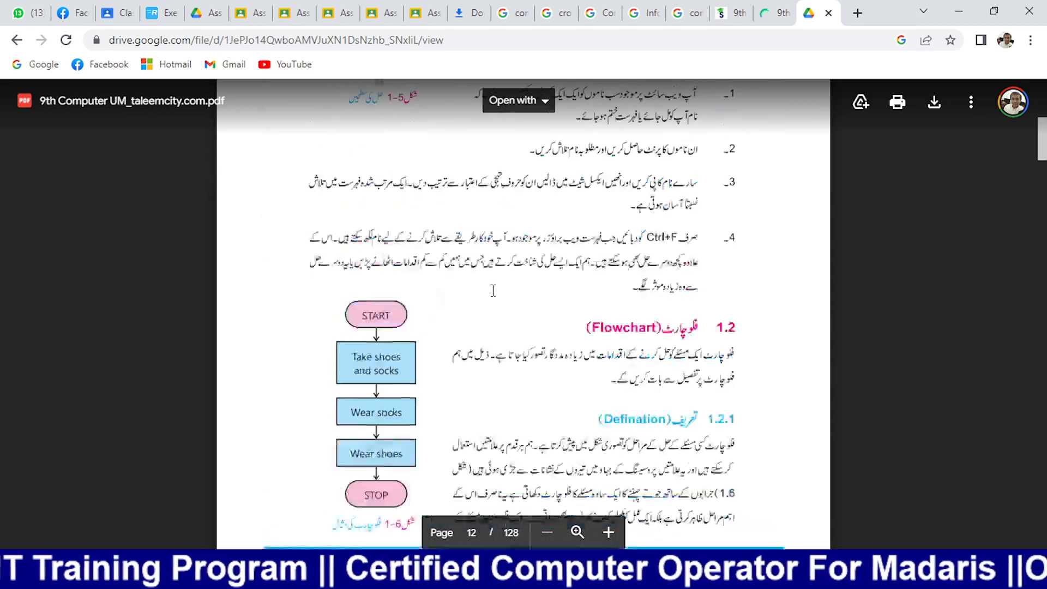
scroll(364, 385, down, 14)
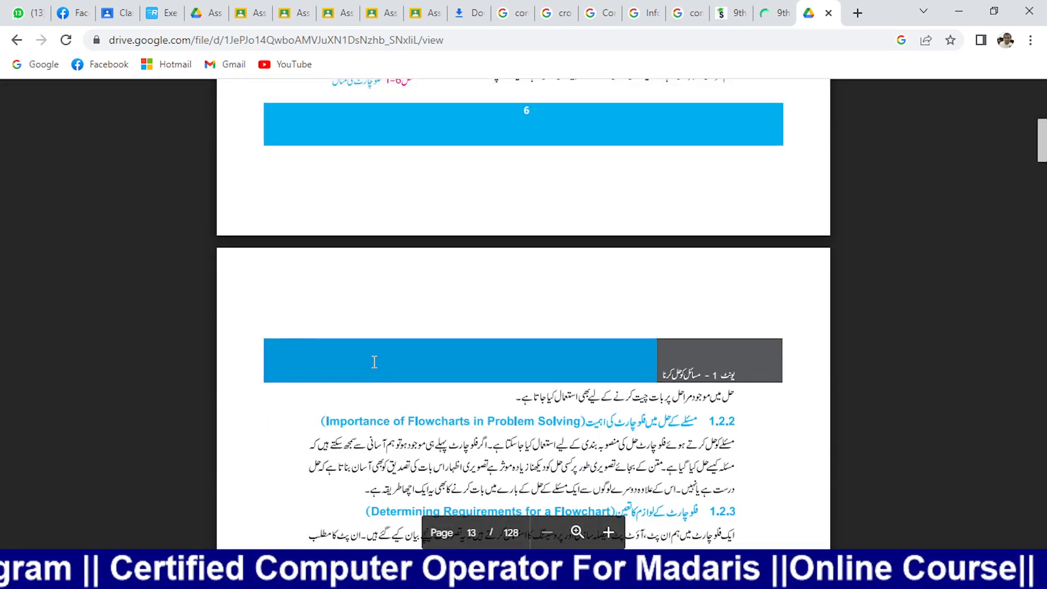
scroll(374, 362, down, 4)
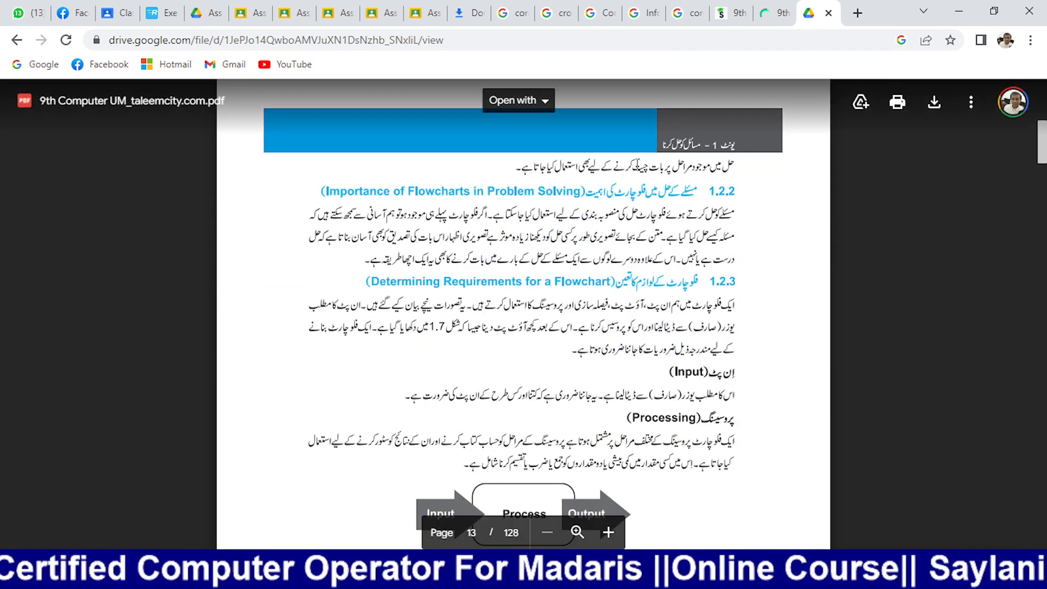
scroll(478, 230, down, 5)
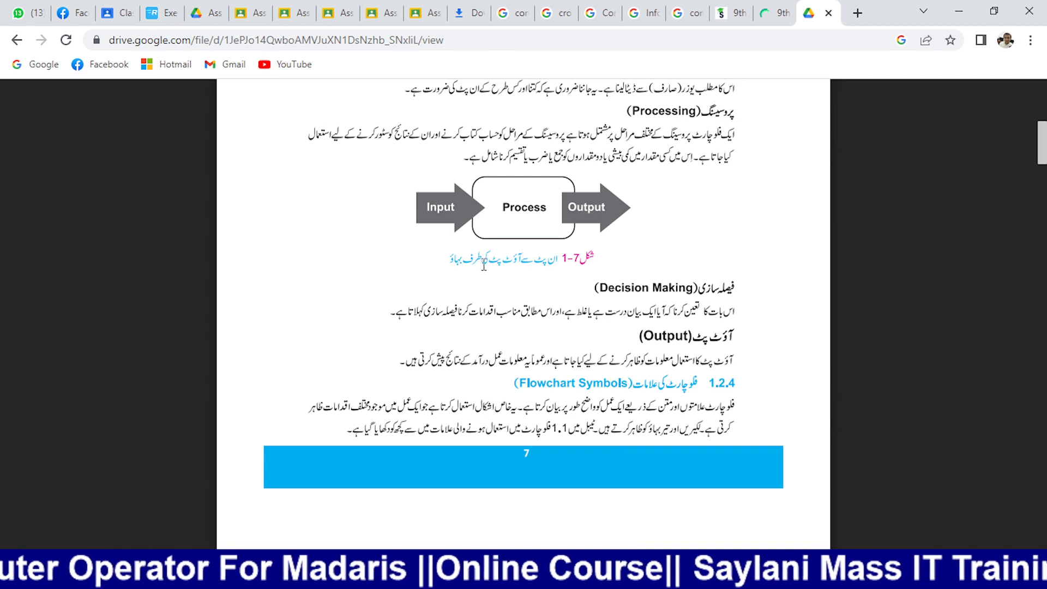
scroll(546, 287, up, 1)
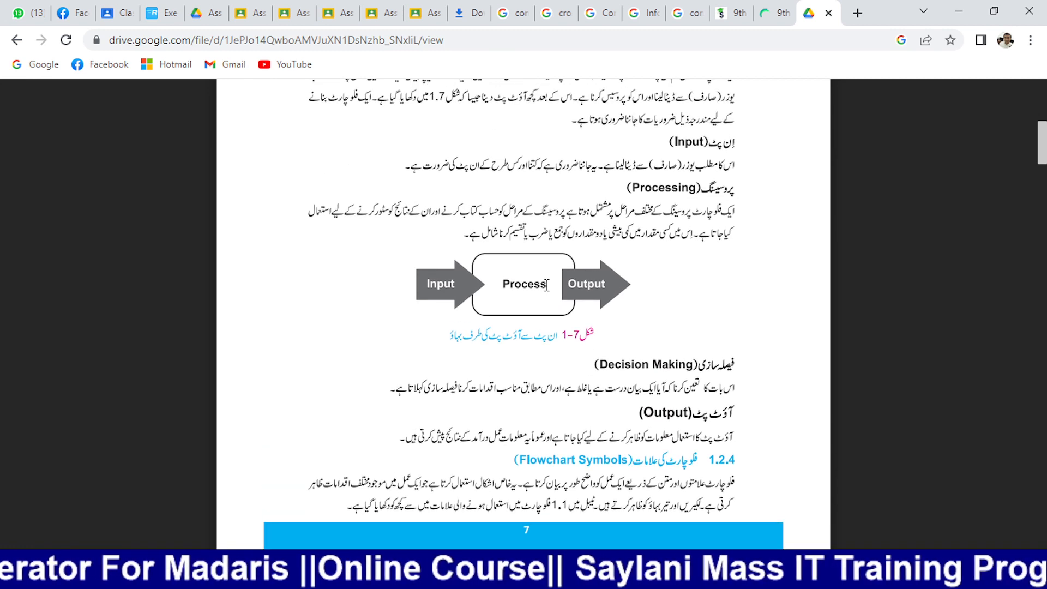
scroll(504, 295, up, 4)
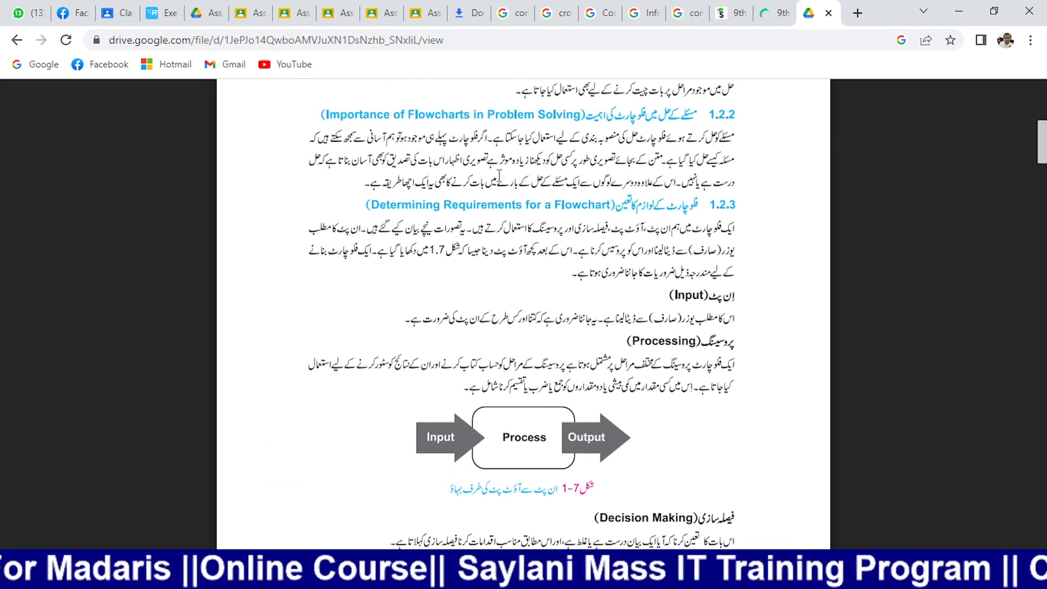
scroll(562, 276, up, 4)
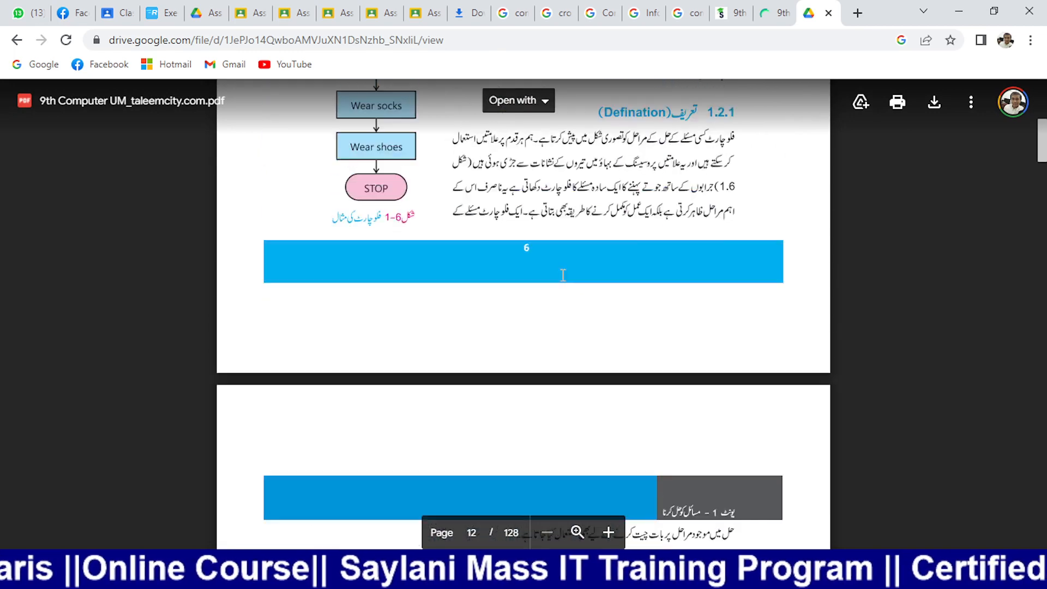
scroll(562, 275, down, 5)
scroll(549, 289, down, 2)
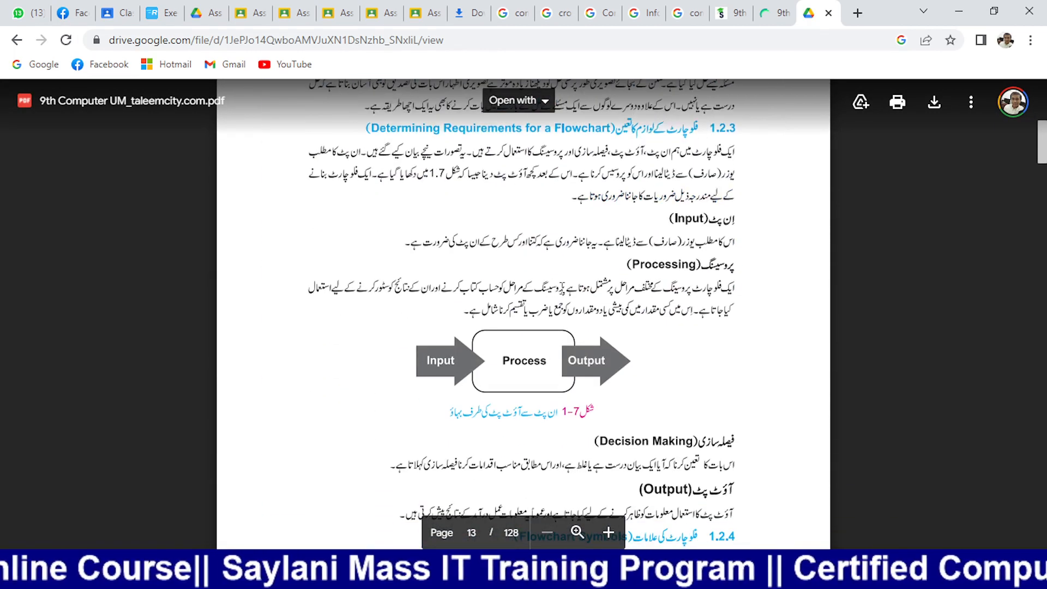
scroll(539, 292, down, 1)
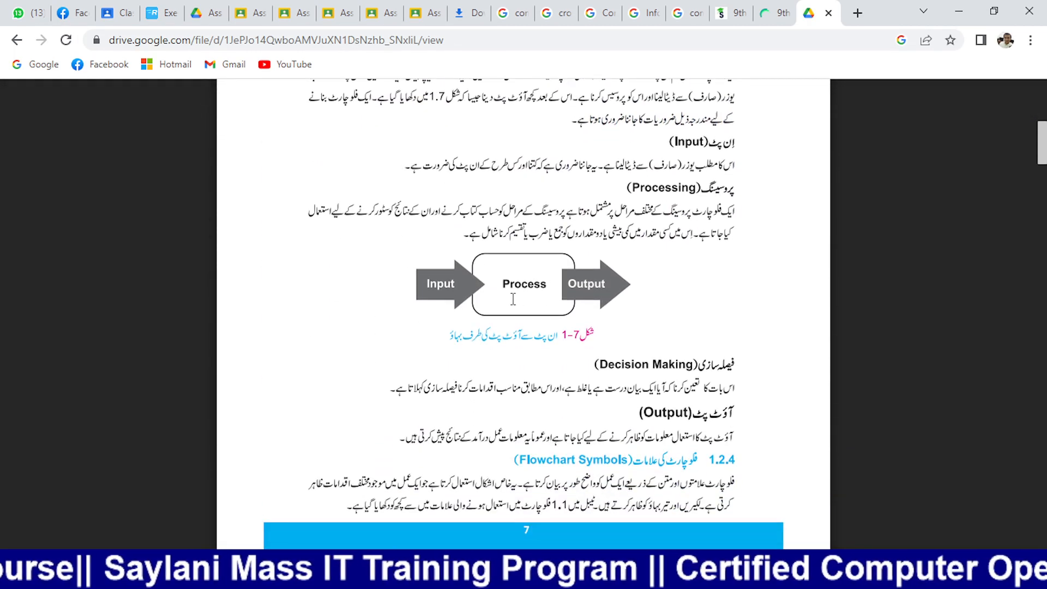
scroll(507, 284, up, 1)
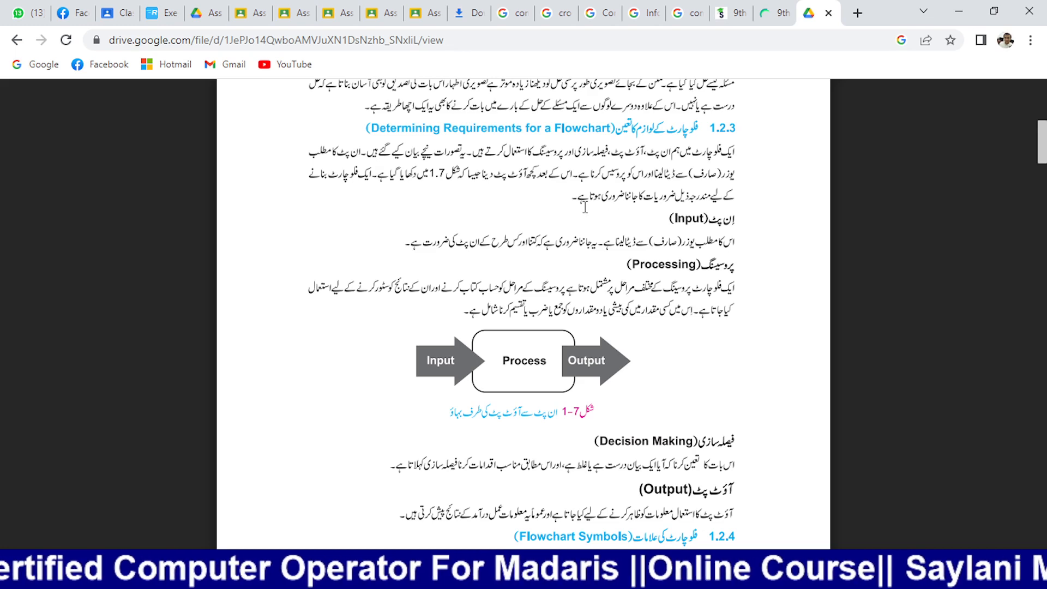
scroll(551, 236, down, 3)
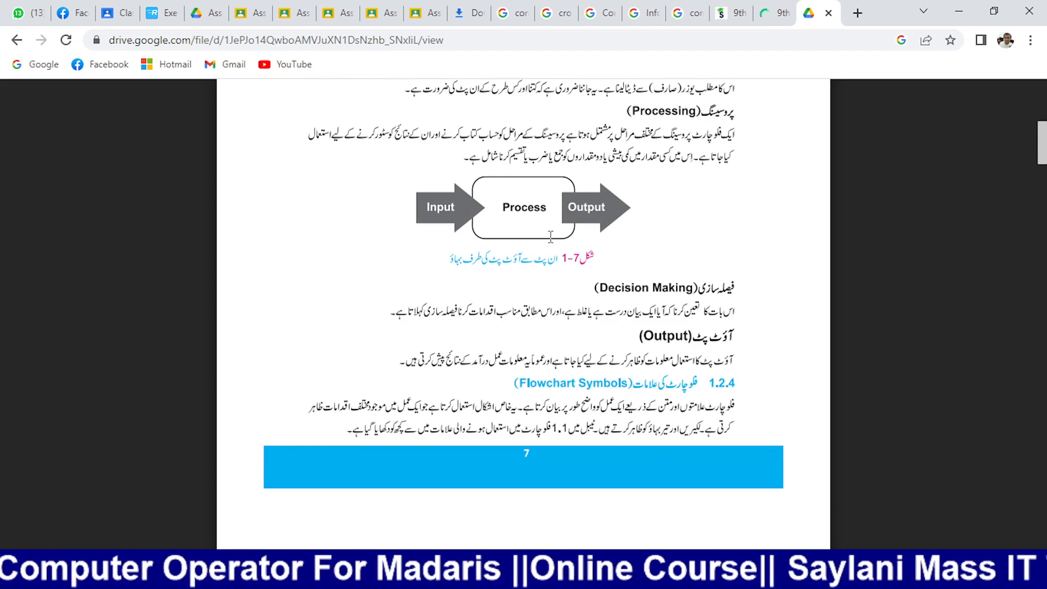
scroll(551, 236, up, 4)
Step: Switch to the bookmark document in Word and look through its first pages
key(alt+Tab)
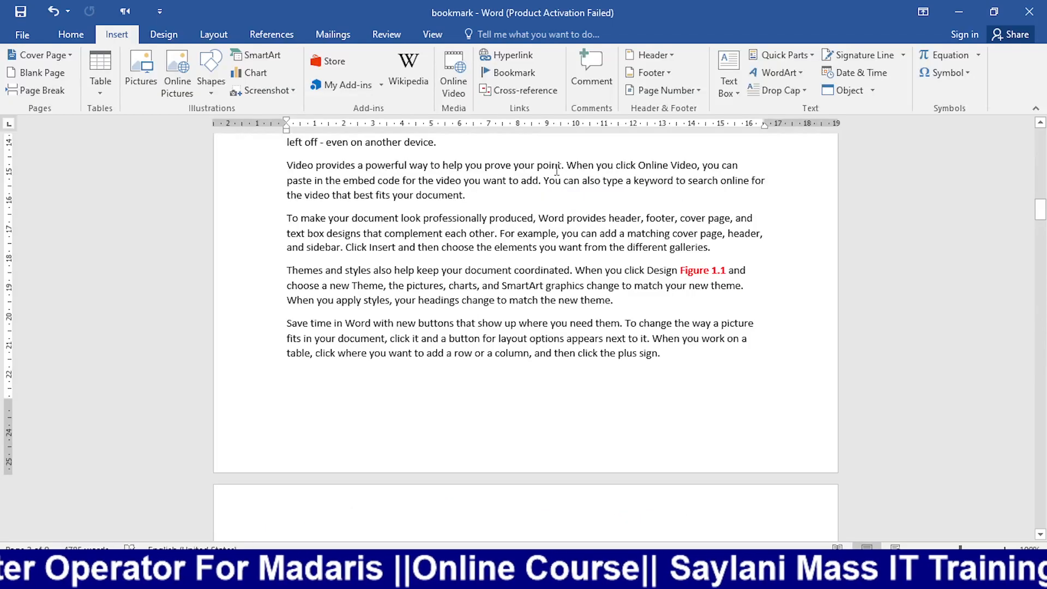
scroll(558, 199, up, 15)
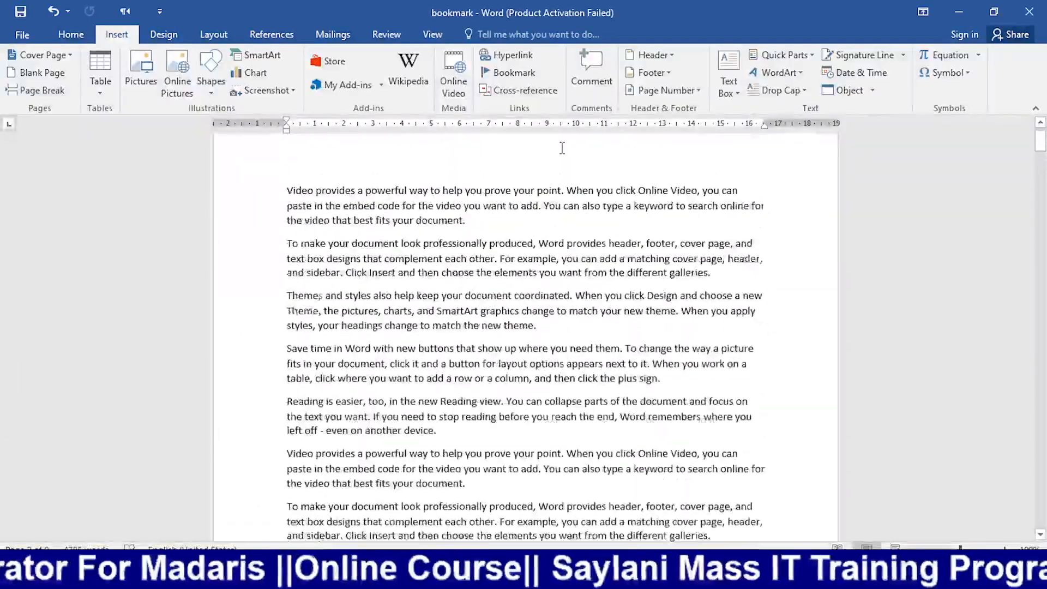
scroll(504, 182, down, 12)
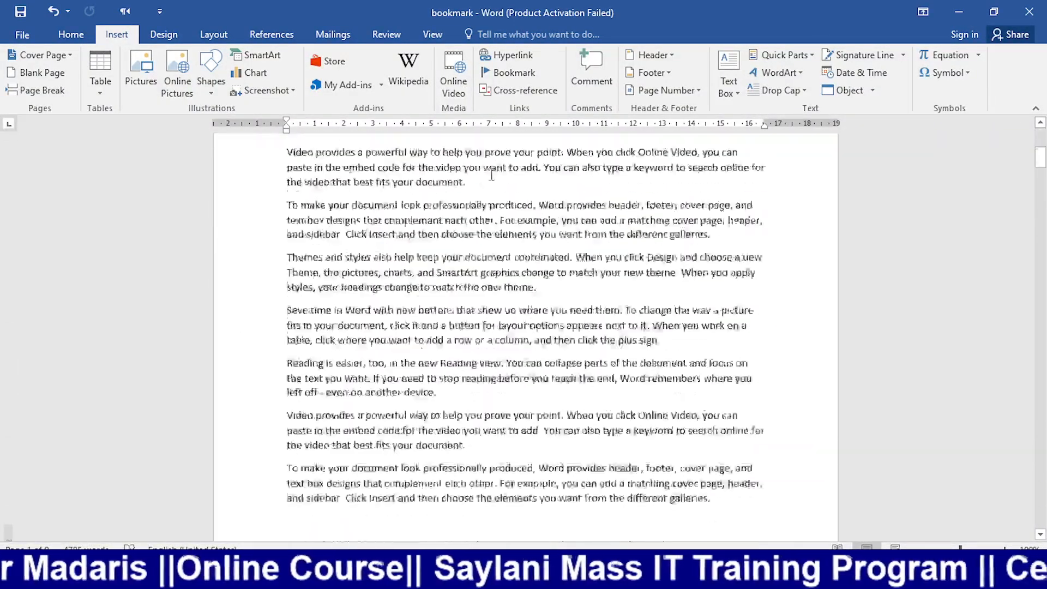
scroll(432, 355, down, 15)
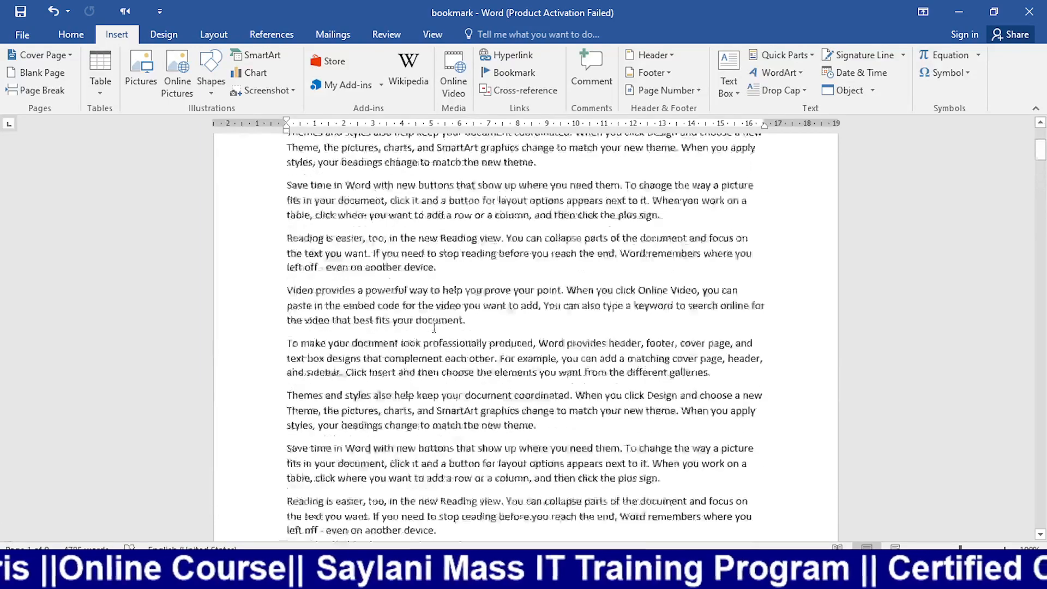
Step: Browse the built-in header designs from Blank through Whisp
click(675, 55)
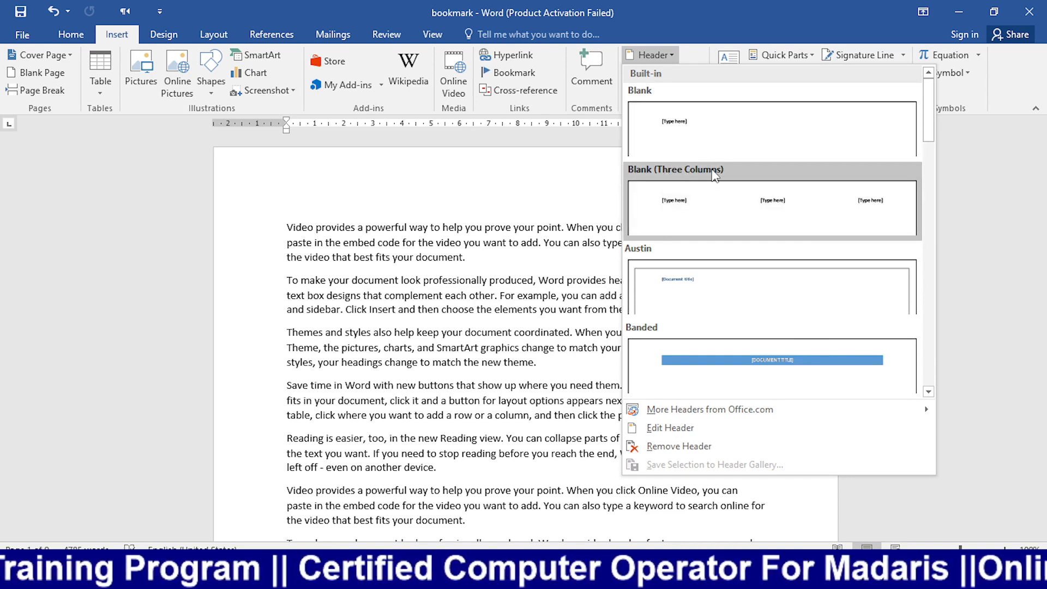
scroll(659, 211, down, 3)
scroll(664, 213, down, 12)
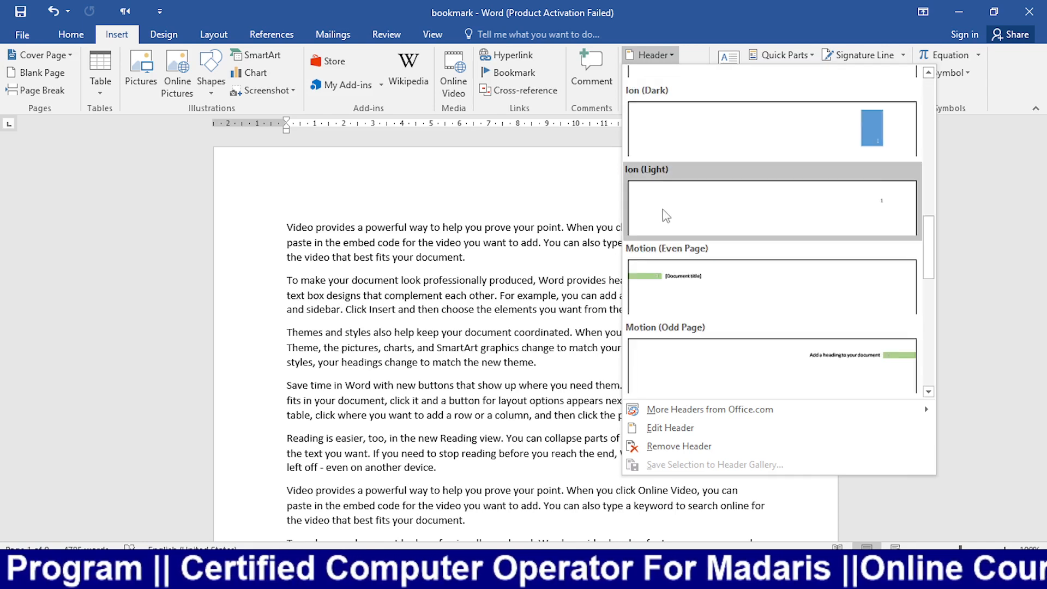
scroll(662, 213, down, 1)
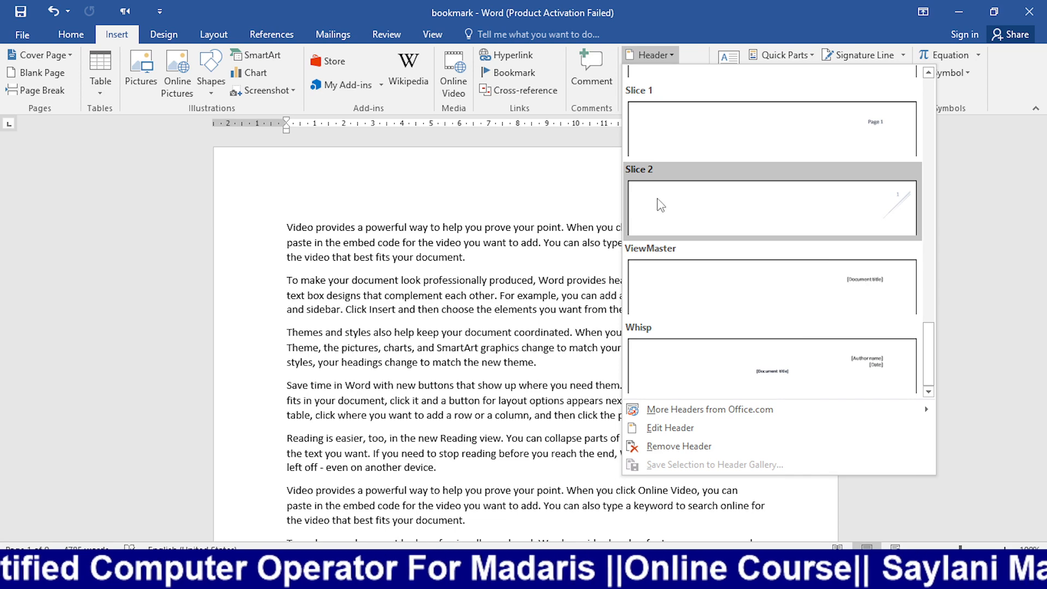
scroll(712, 265, up, 15)
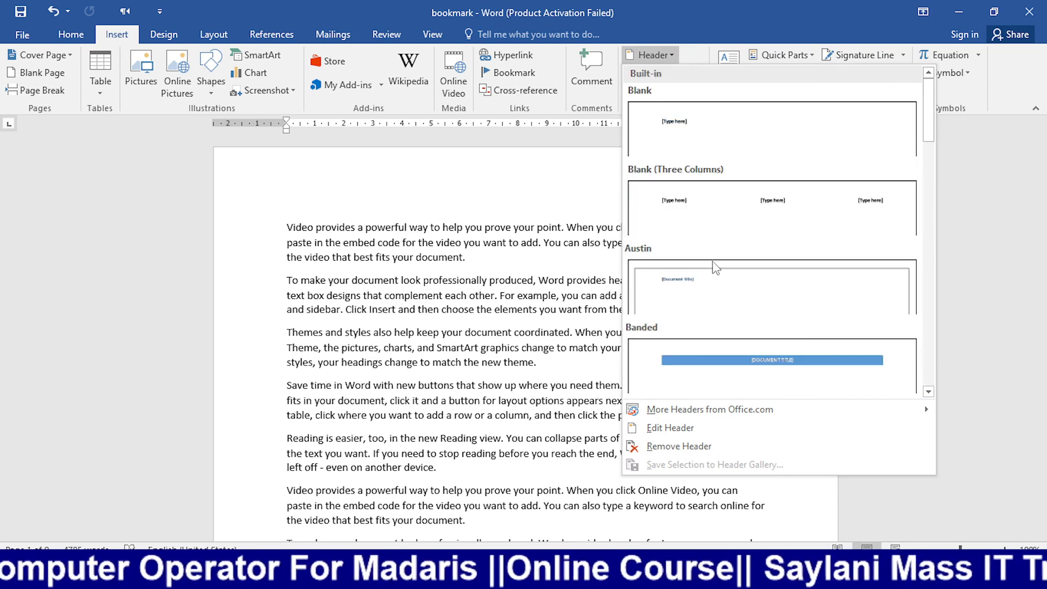
Step: Open the document's header for editing, close it, and reopen it on the first page
click(679, 428)
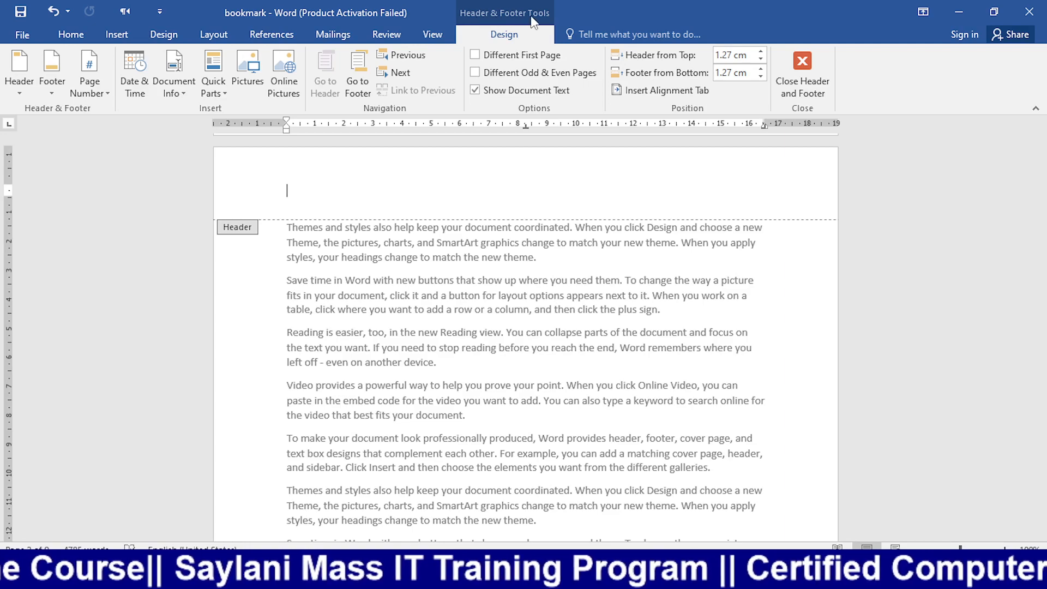
click(792, 64)
scroll(681, 291, up, 12)
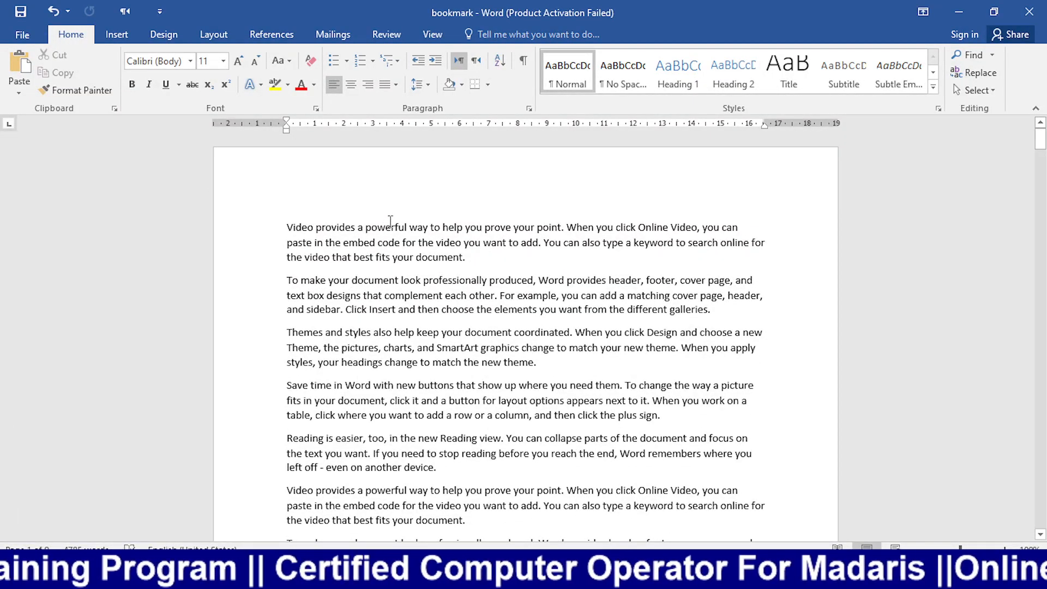
double_click(440, 184)
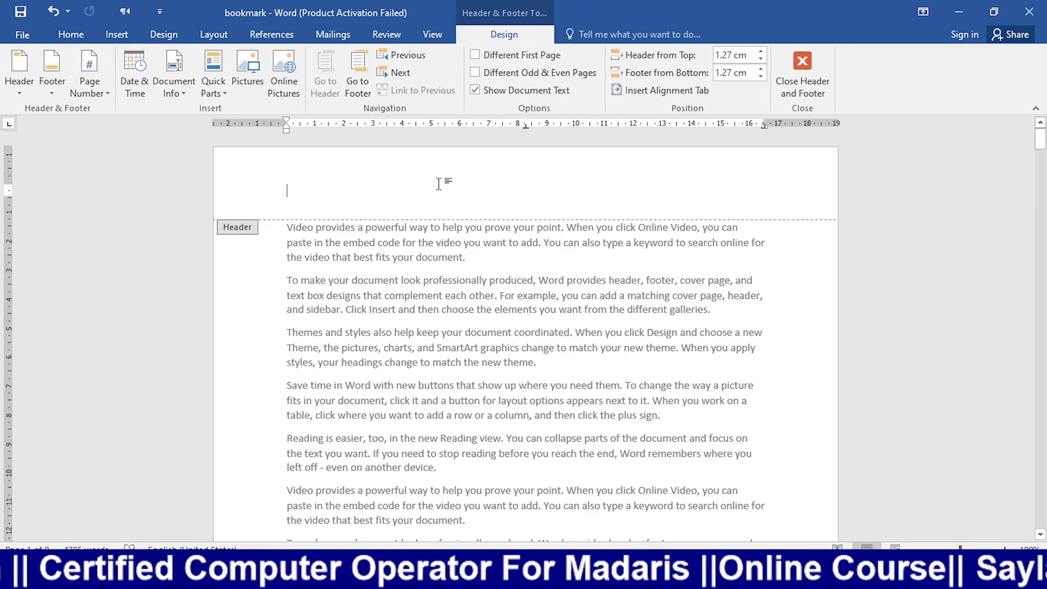
Step: Close the header, reopen it from the first page's top margin, and close it again
click(789, 94)
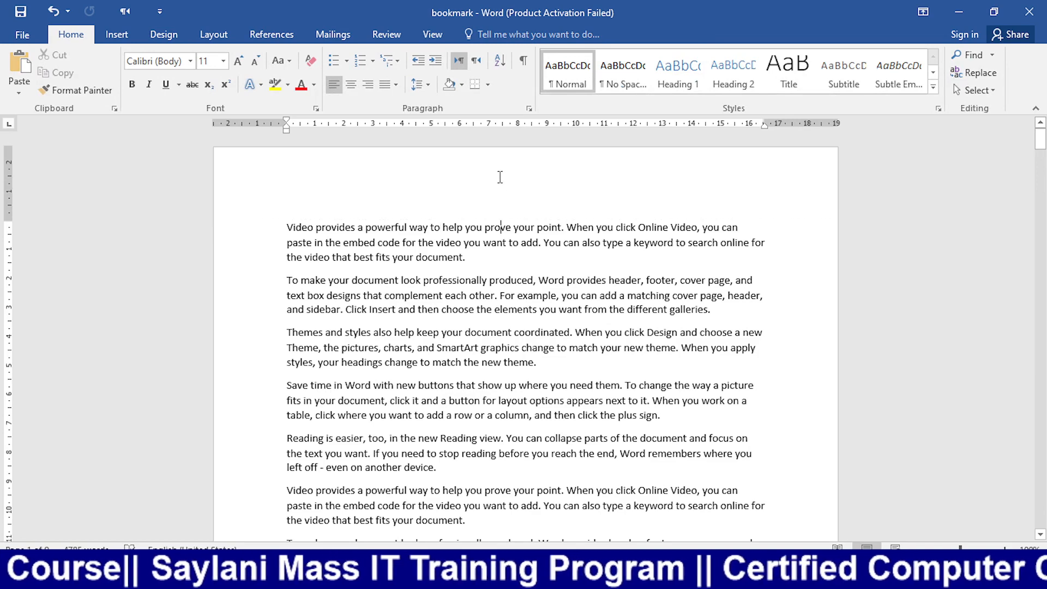
double_click(500, 177)
click(797, 90)
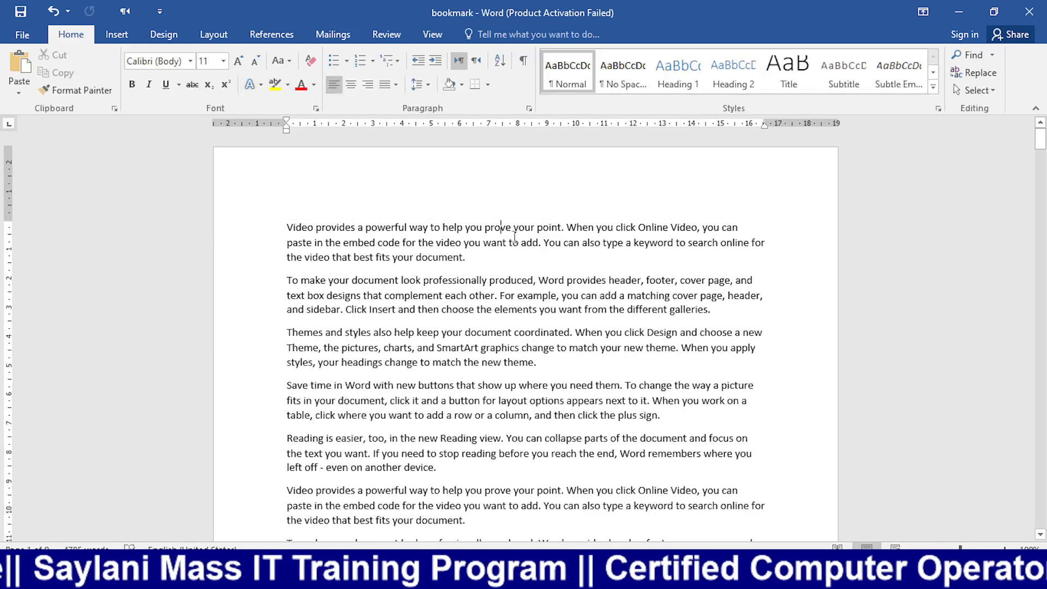
Step: Look over the header areas on the document's first pages, and return to the first page
scroll(465, 166, down, 1)
scroll(396, 218, up, 2)
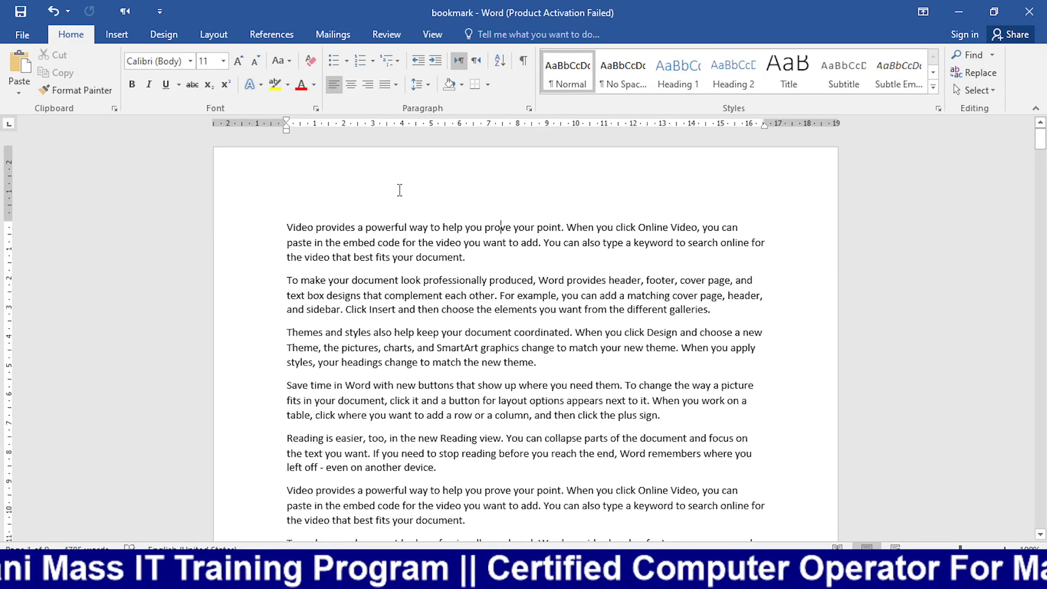
scroll(483, 194, down, 15)
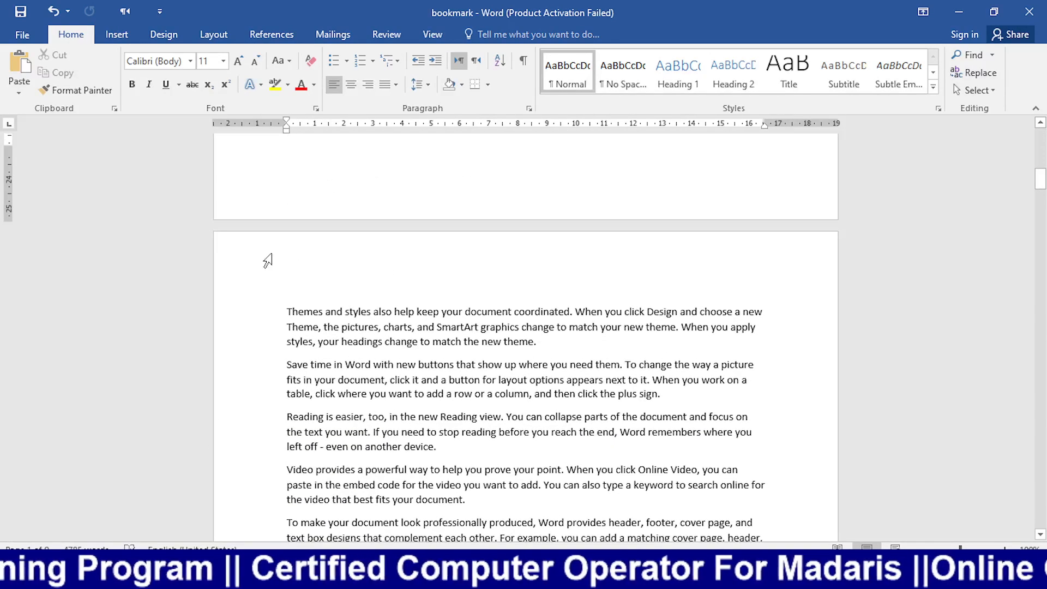
scroll(393, 276, down, 2)
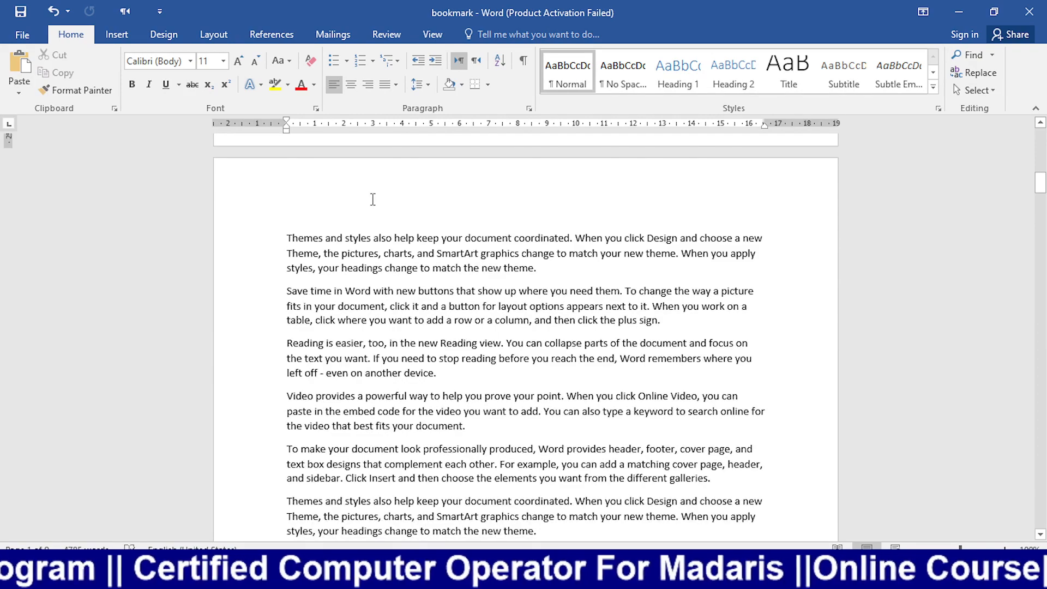
scroll(373, 199, down, 10)
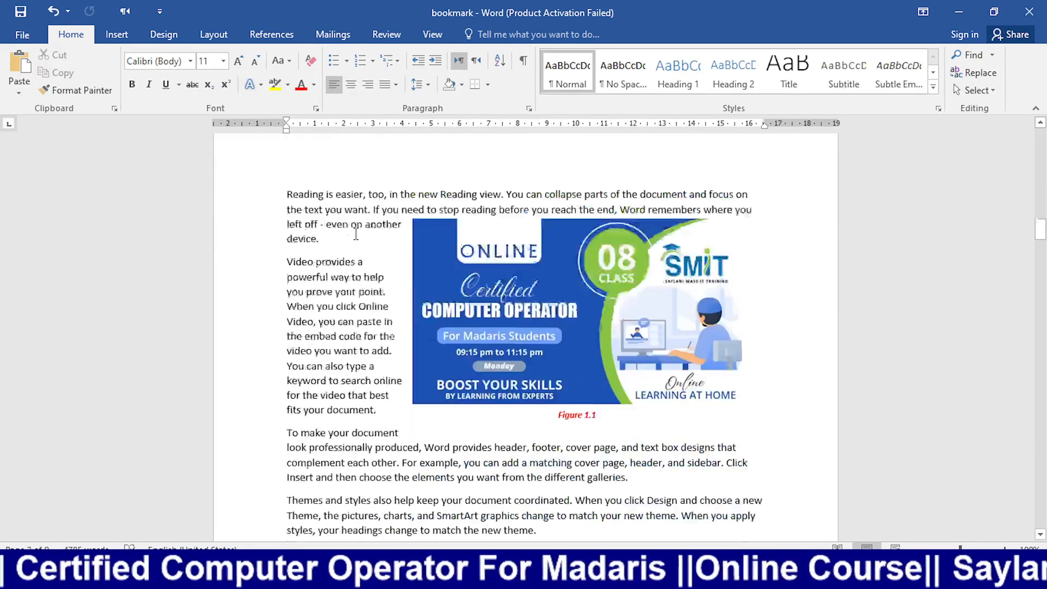
scroll(356, 234, down, 15)
scroll(358, 234, up, 8)
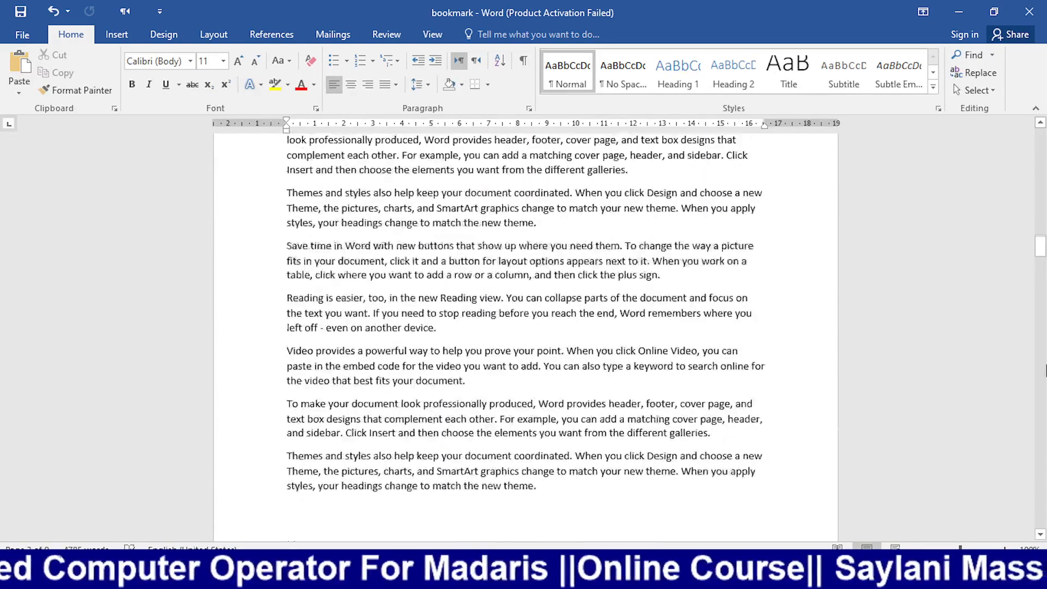
drag(1040, 248, 1041, 134)
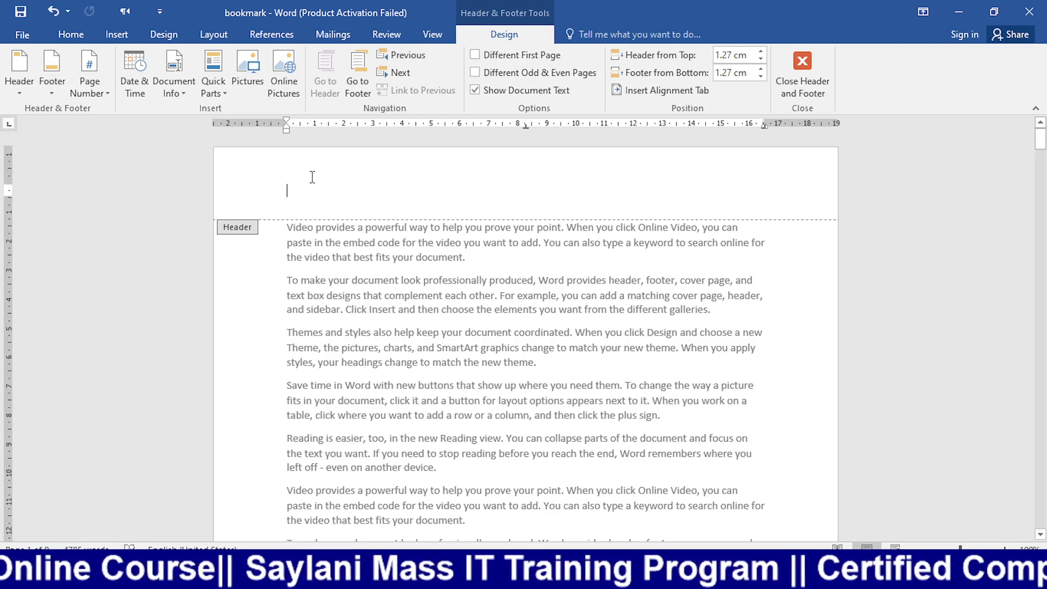
Step: Enter a person's first name in the first page's header, close the header, and check the headers of the following pages
text(Rizwan)
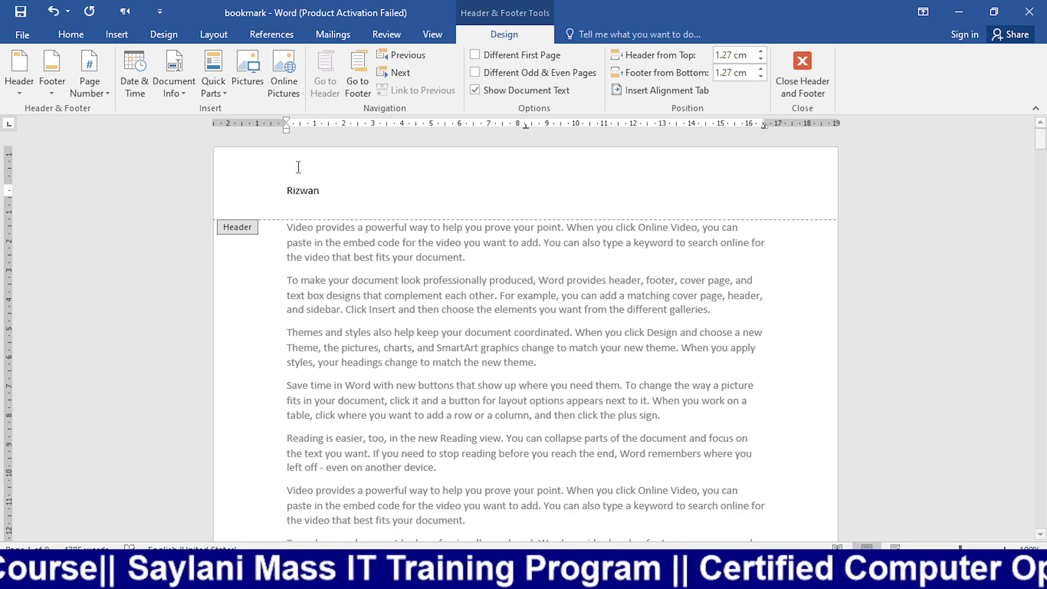
click(813, 79)
scroll(752, 177, down, 10)
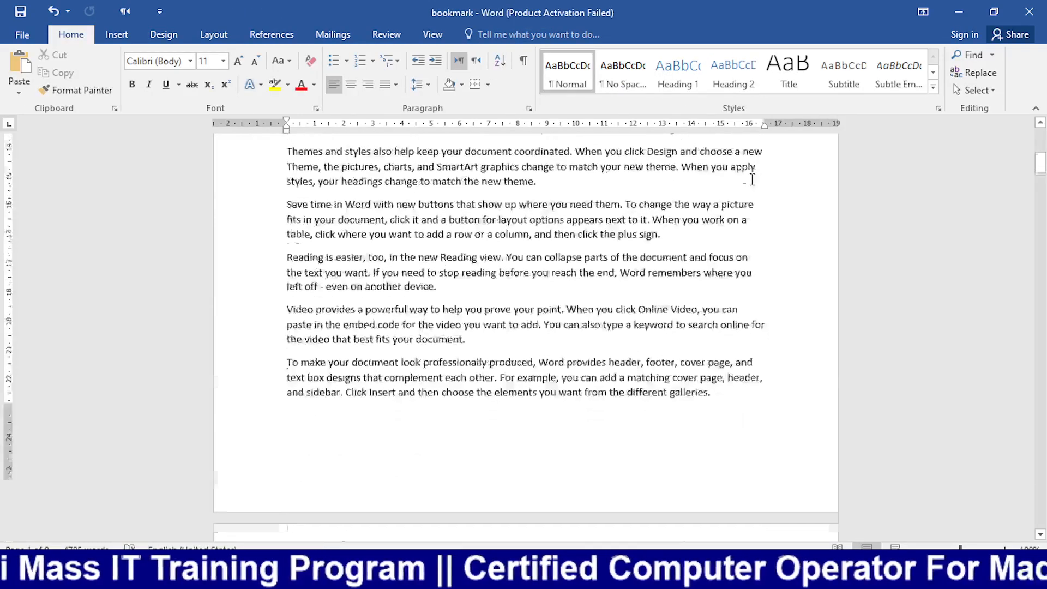
scroll(348, 252, down, 8)
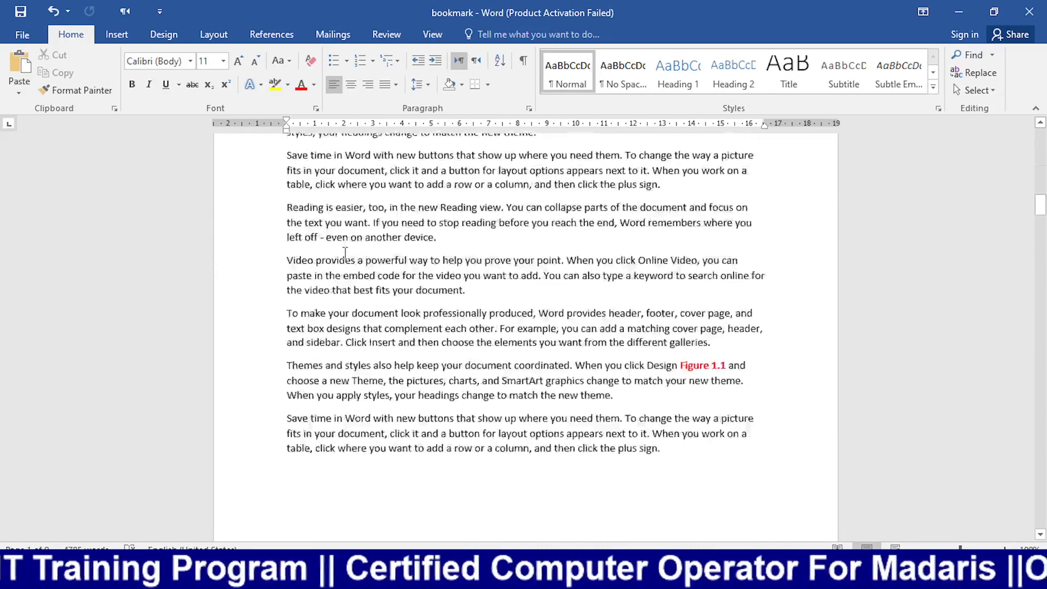
scroll(348, 251, down, 10)
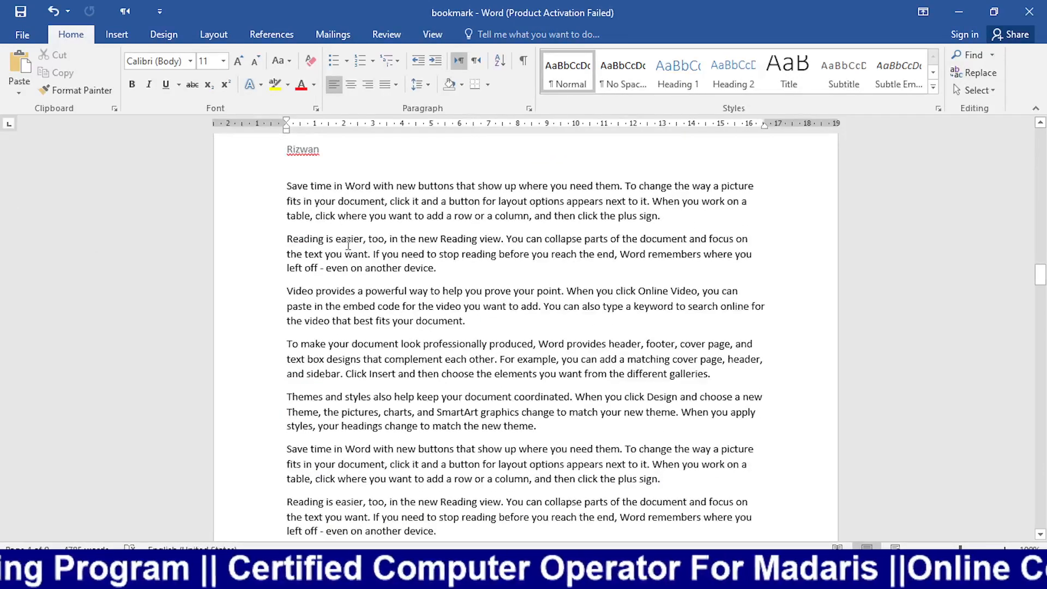
scroll(348, 244, up, 3)
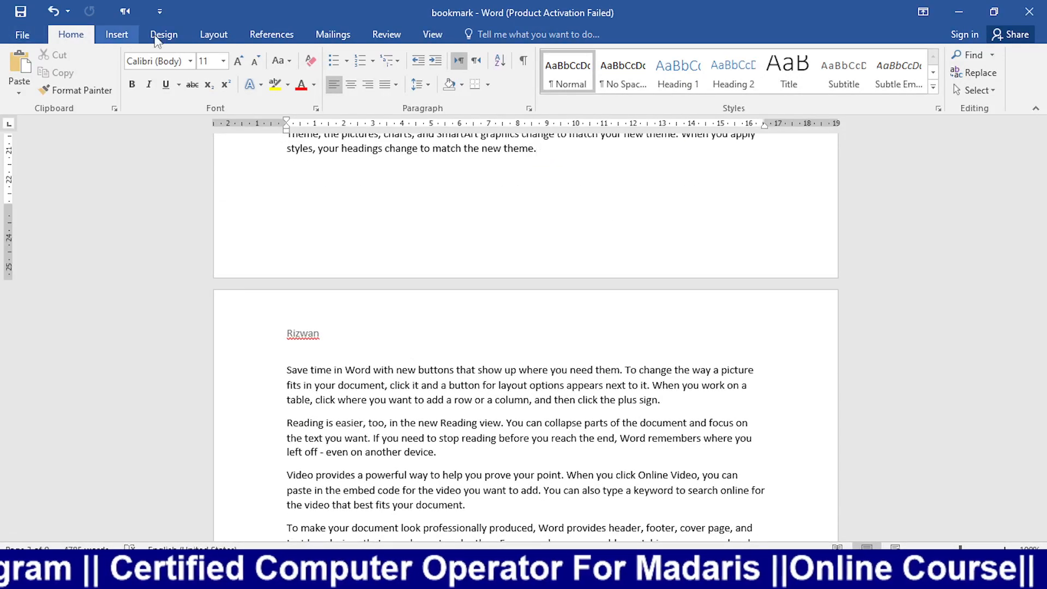
Step: Insert a blank page after page 3 and check the header on it and on the earlier pages
click(117, 34)
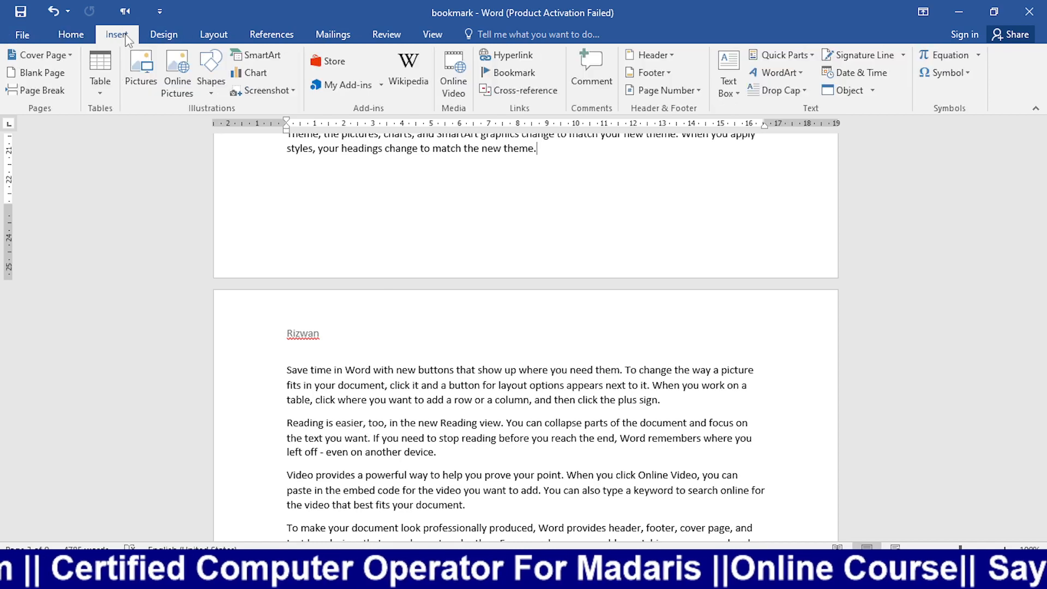
click(57, 89)
click(45, 75)
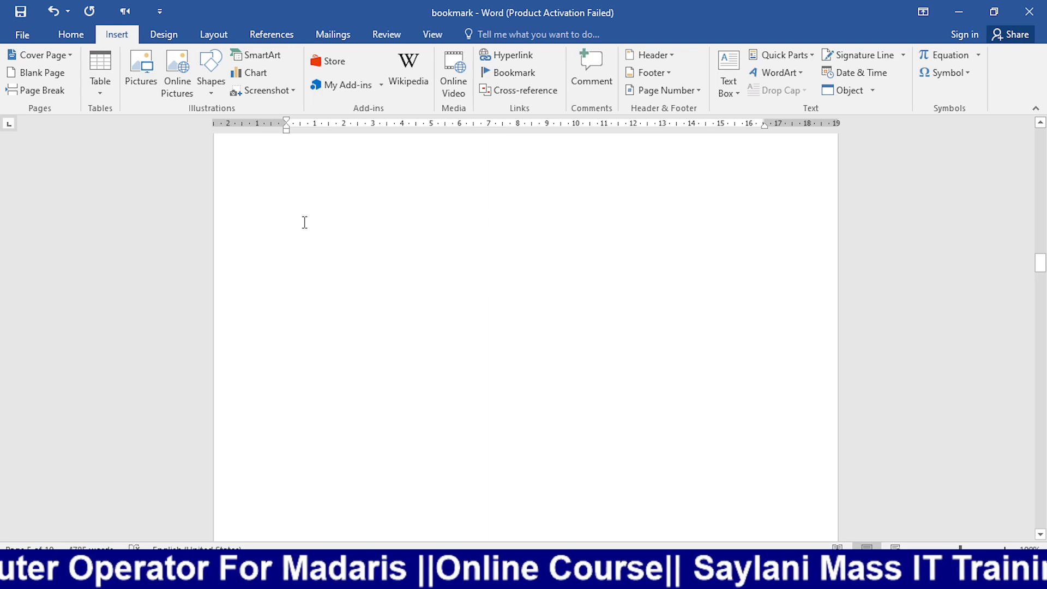
scroll(304, 223, up, 3)
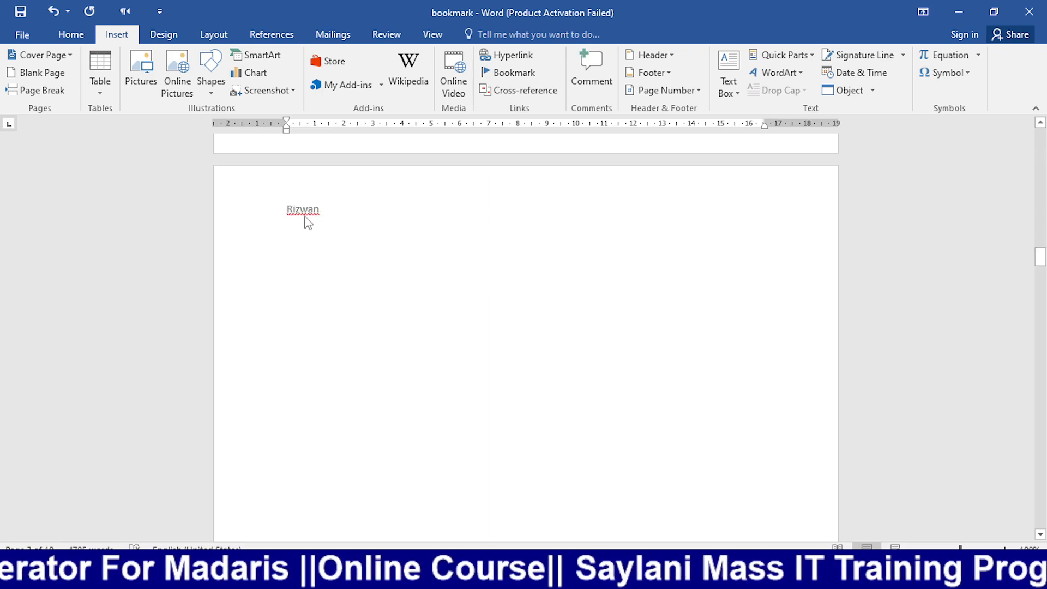
scroll(308, 212, up, 20)
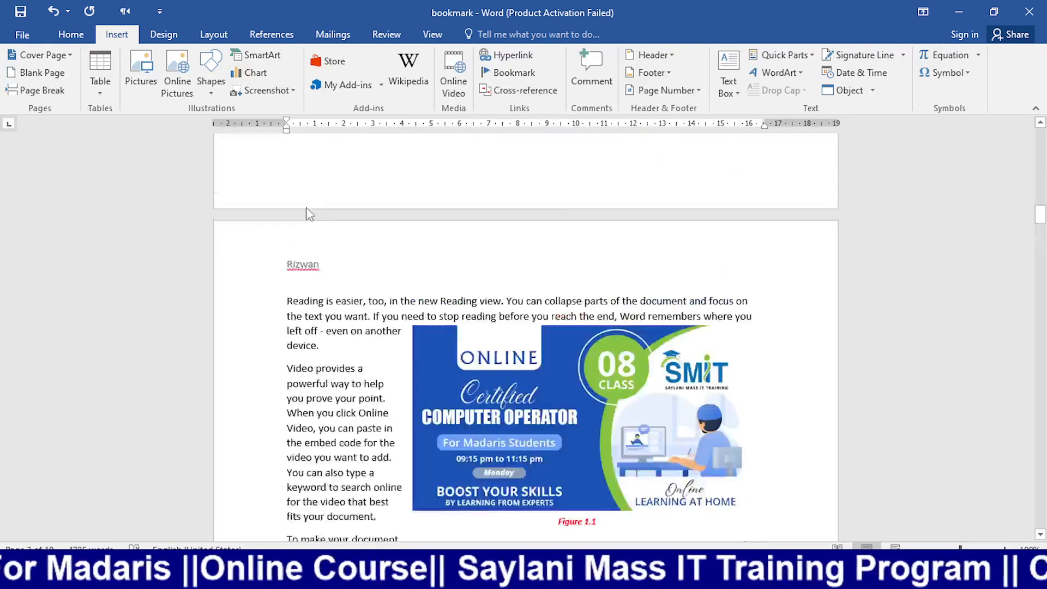
scroll(310, 202, up, 10)
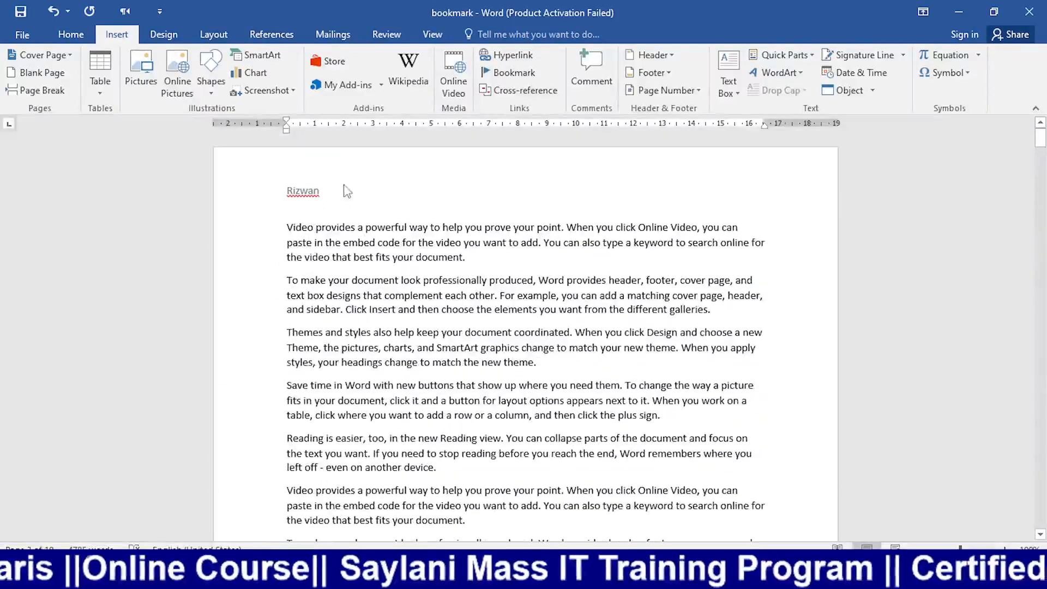
Step: Reopen the header on the first page and delete the name from it
double_click(383, 182)
double_click(313, 191)
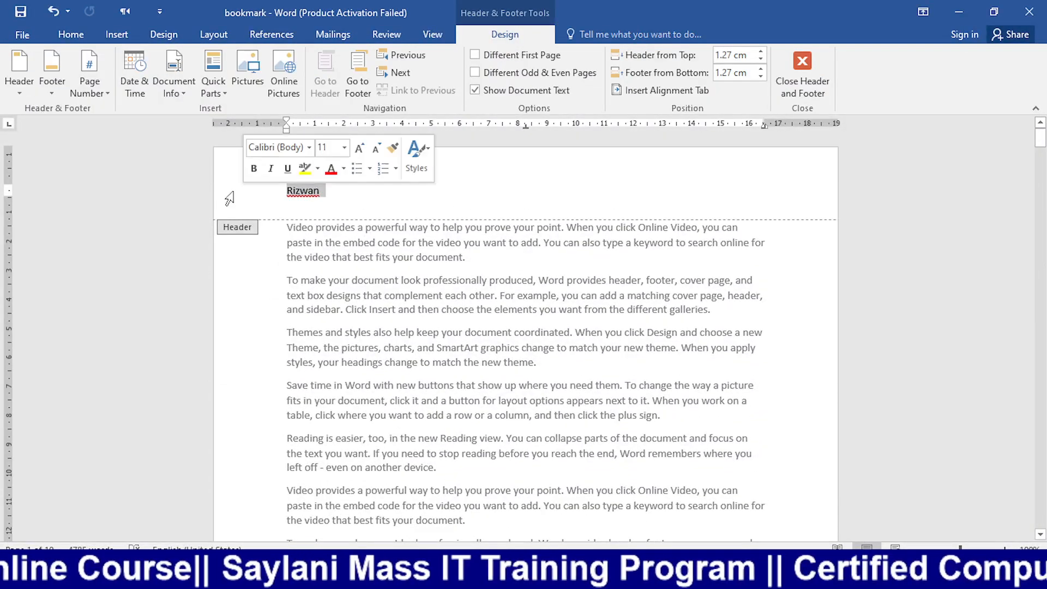
key(Delete)
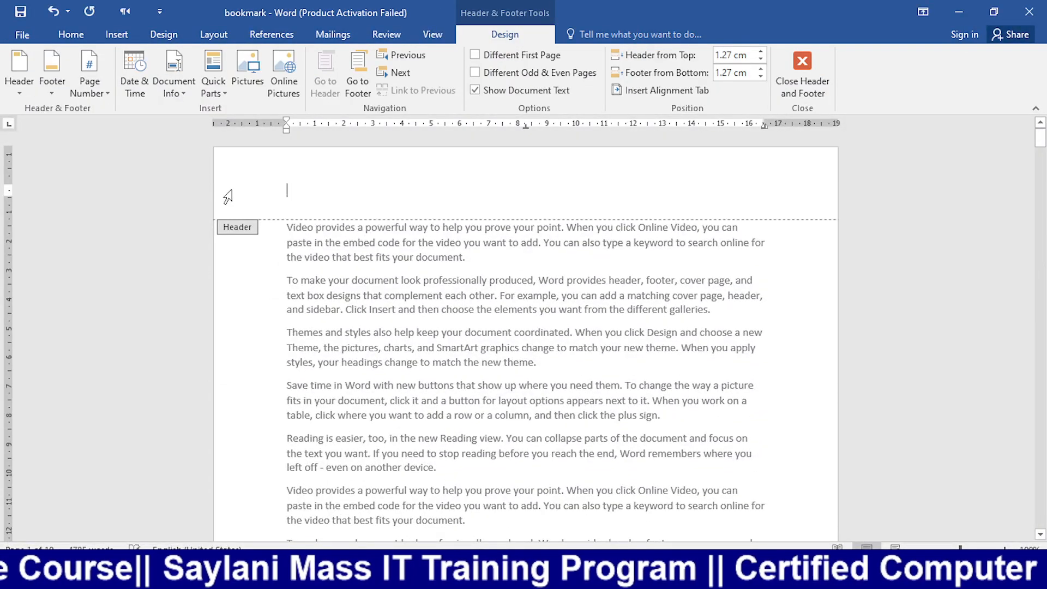
Step: Draw a Predefined Process flowchart shape about 14.3 by 1.9 cm in the header, and move it slightly up above the body text
click(116, 35)
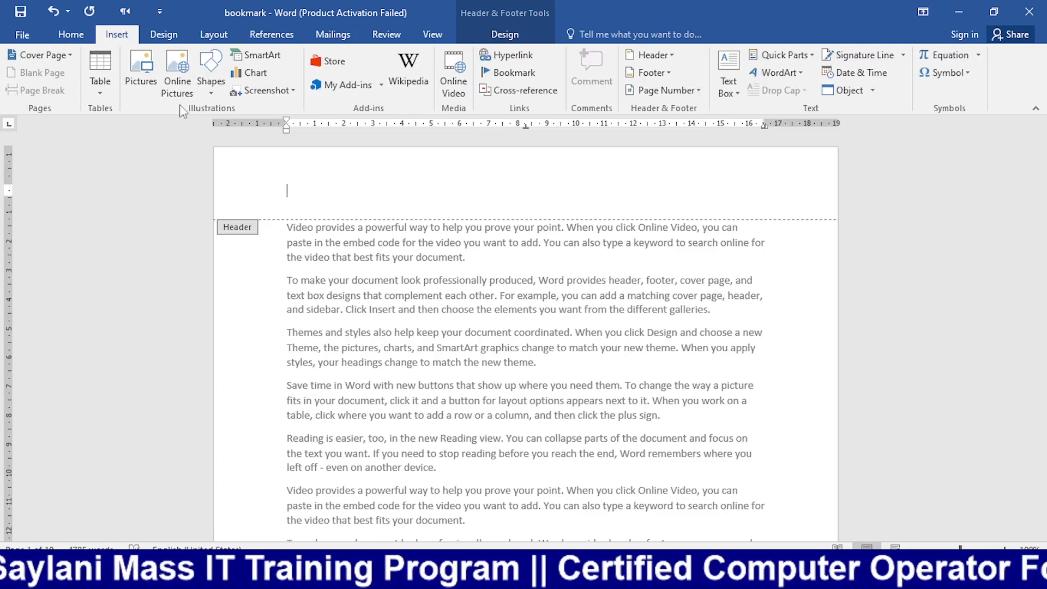
click(211, 71)
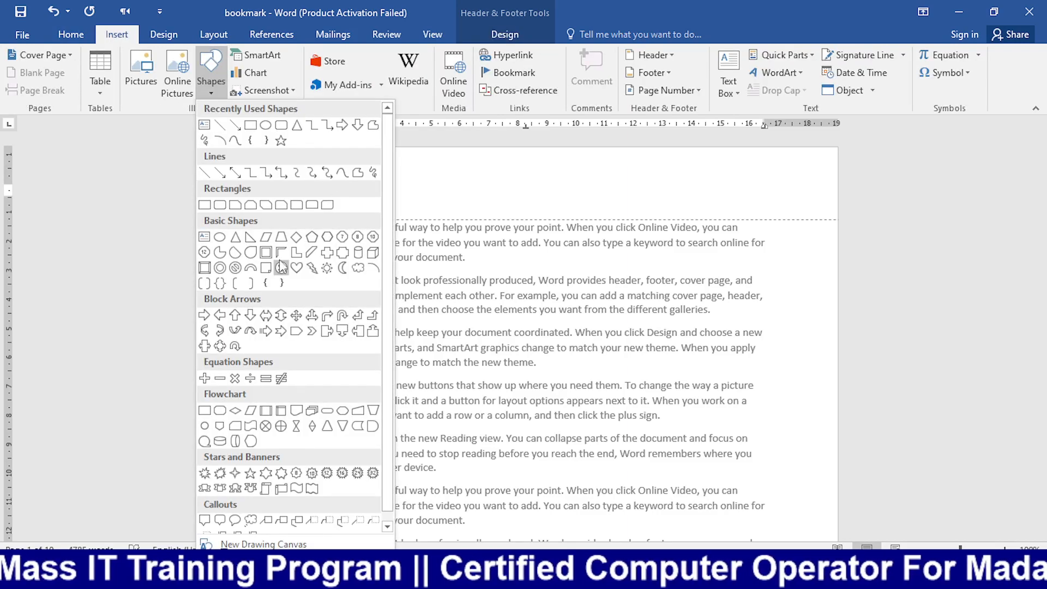
scroll(281, 267, down, 1)
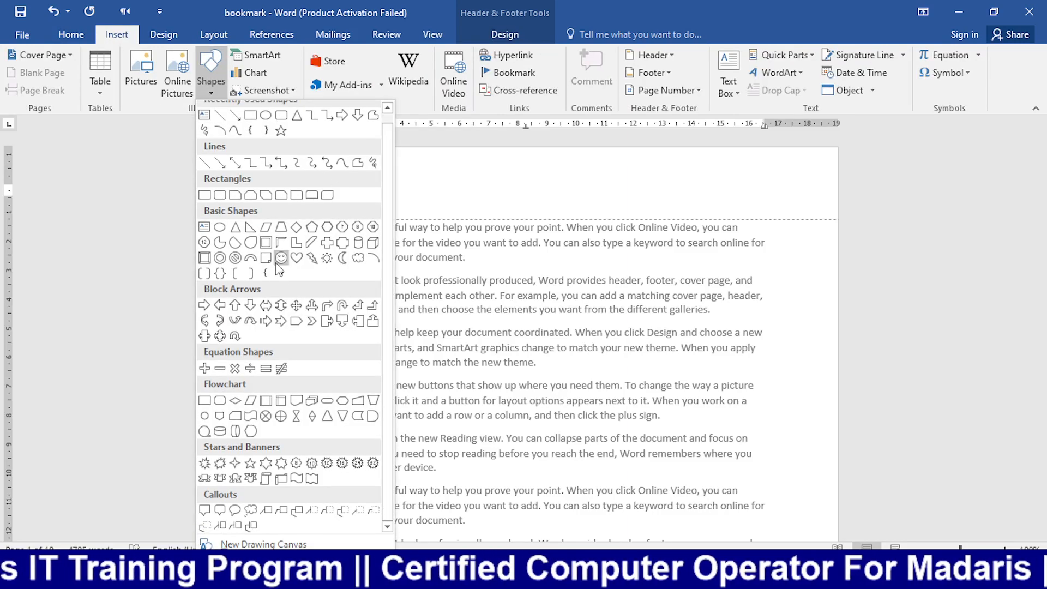
click(267, 404)
mouse_move(322, 169)
mouse_down()
mouse_move(469, 218)
mouse_move(695, 226)
mouse_move(737, 213)
mouse_move(740, 222)
mouse_up()
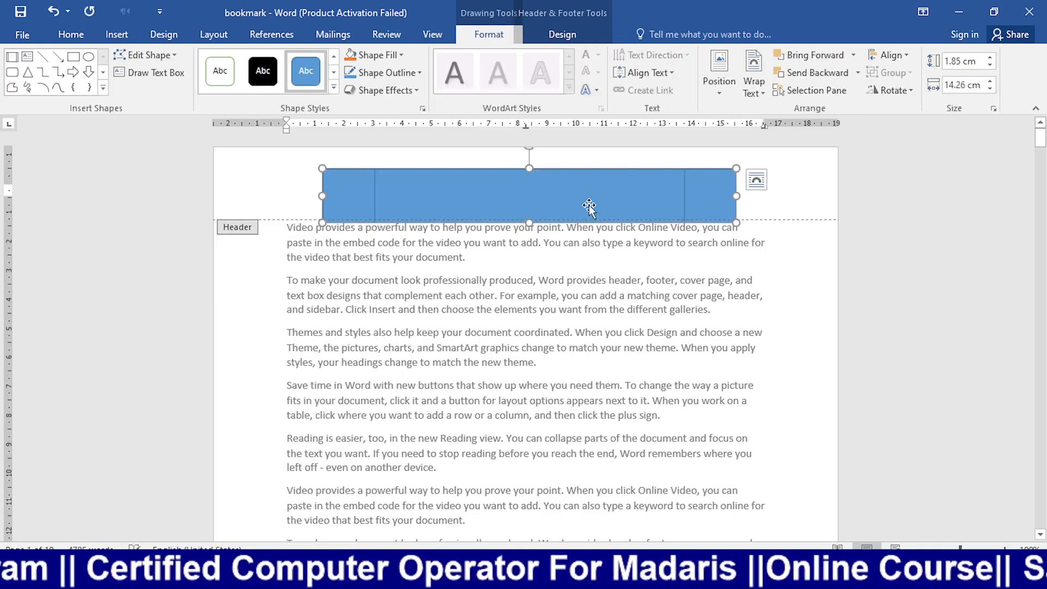
drag(588, 198, 580, 187)
Step: Fill the header shape with orange and give it a white outline
click(403, 55)
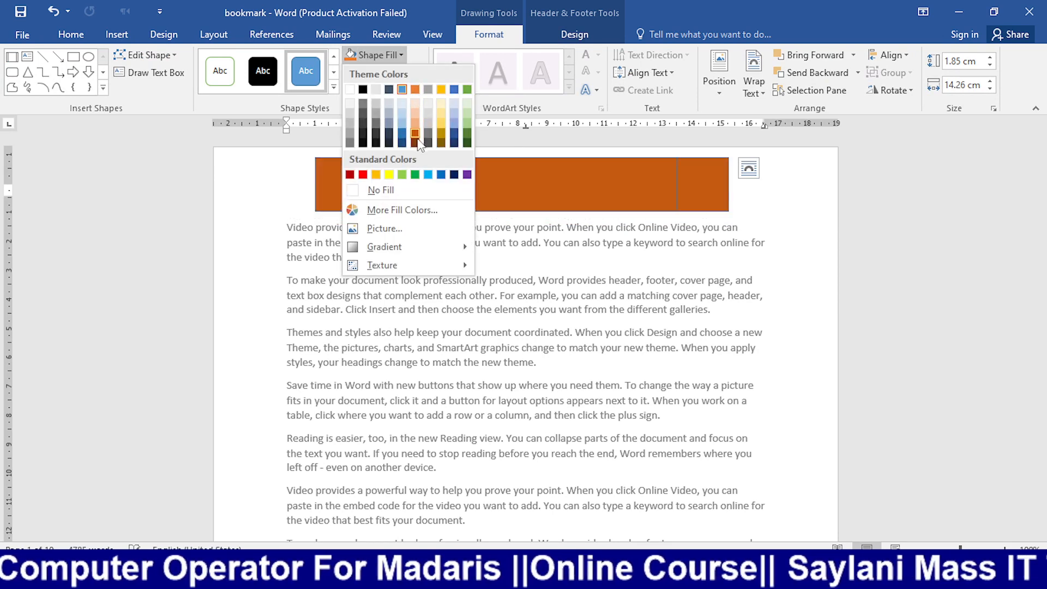
click(416, 90)
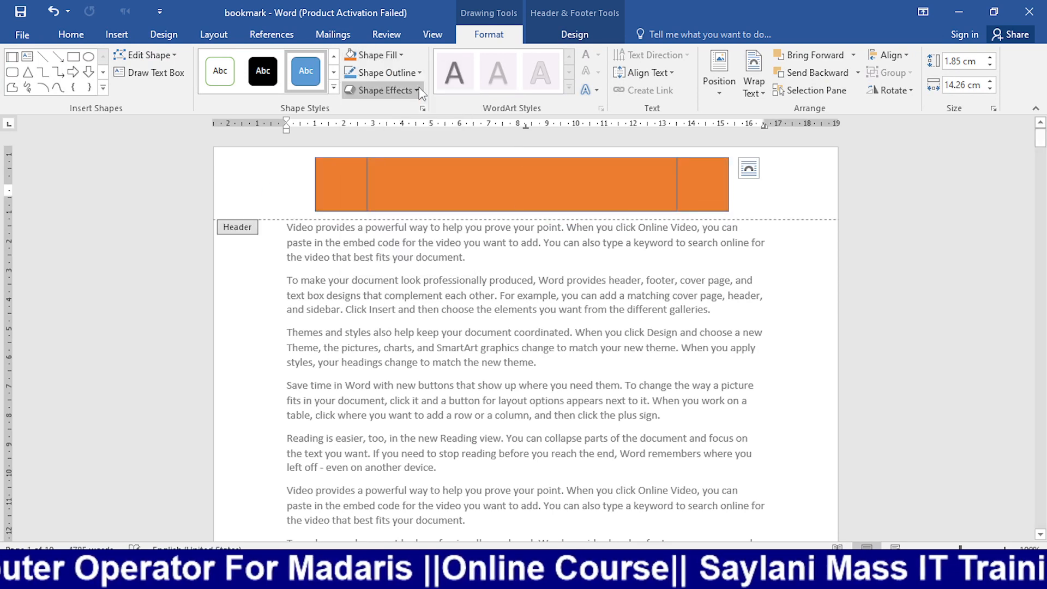
click(382, 55)
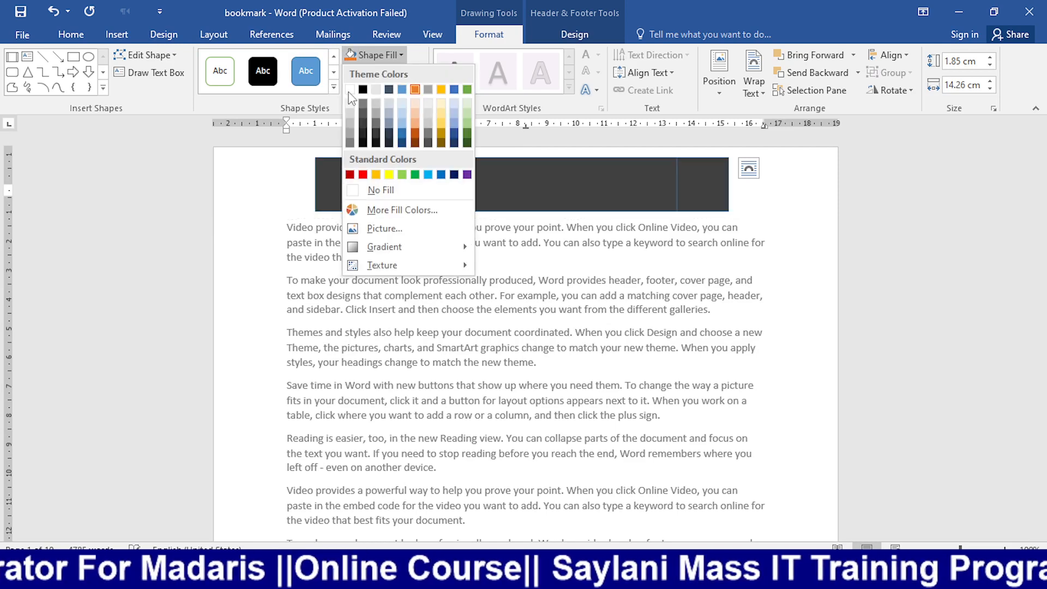
click(417, 53)
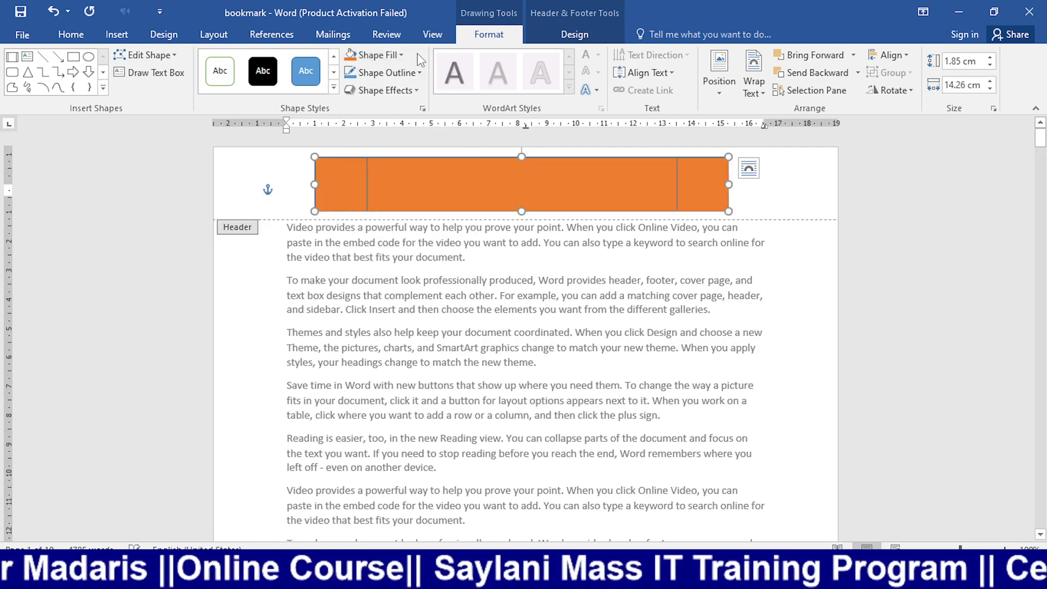
click(414, 72)
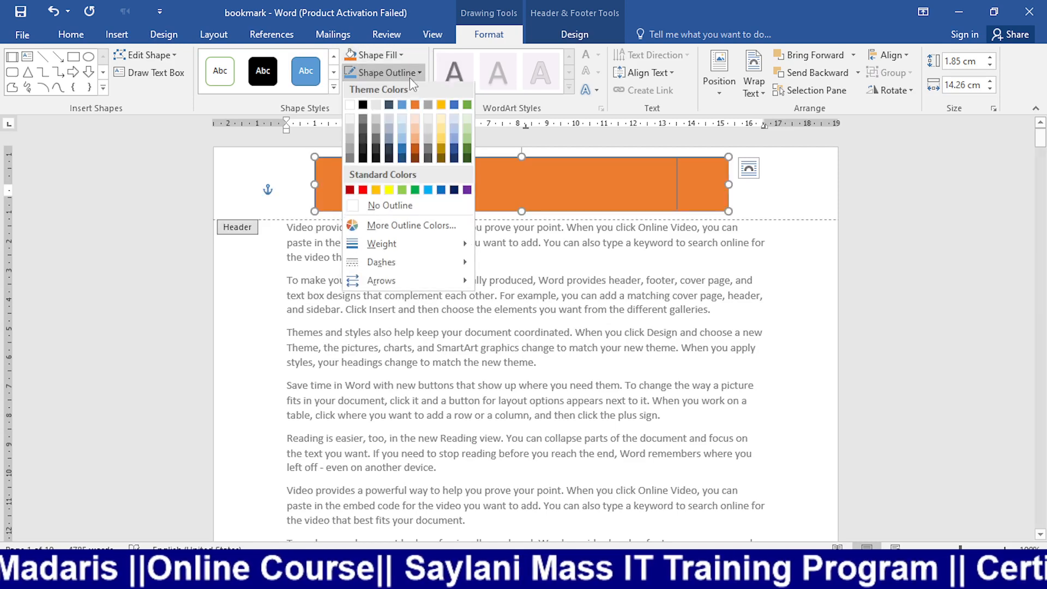
click(407, 152)
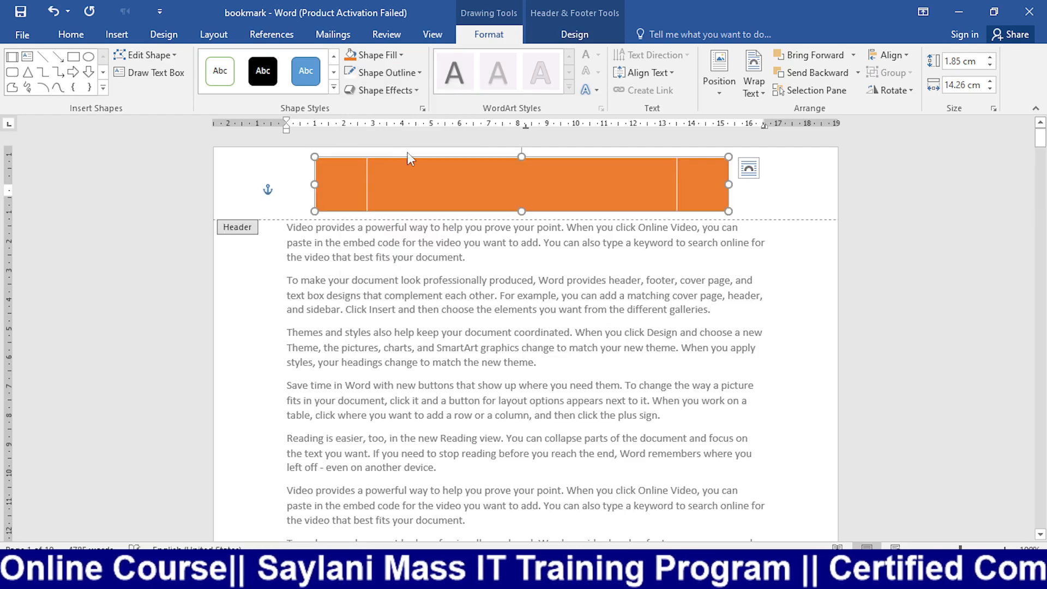
Step: Add the person's first name as text inside the orange header shape
right_click(521, 185)
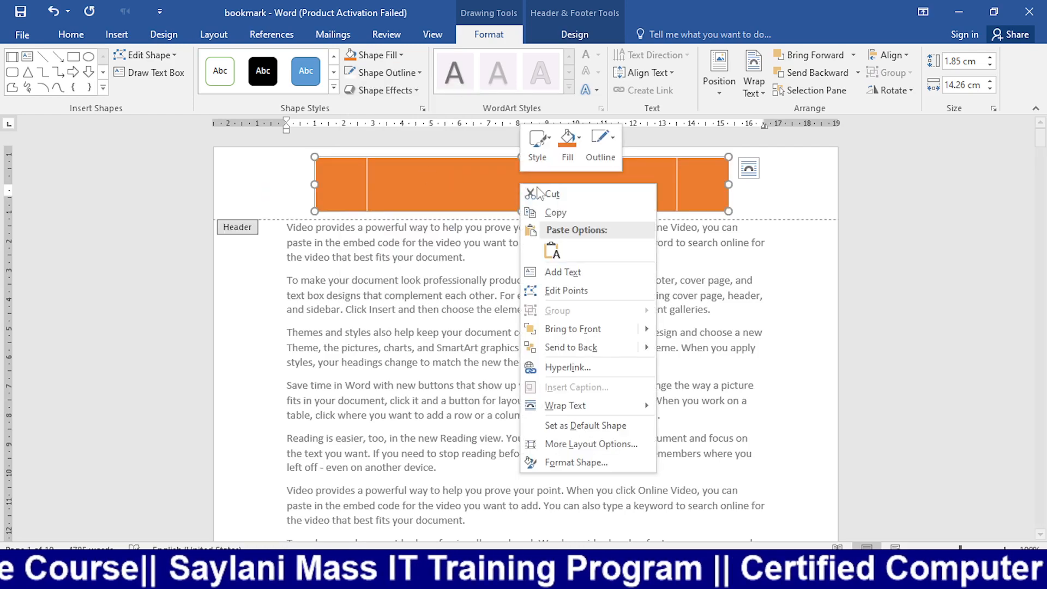
click(576, 265)
text(R)
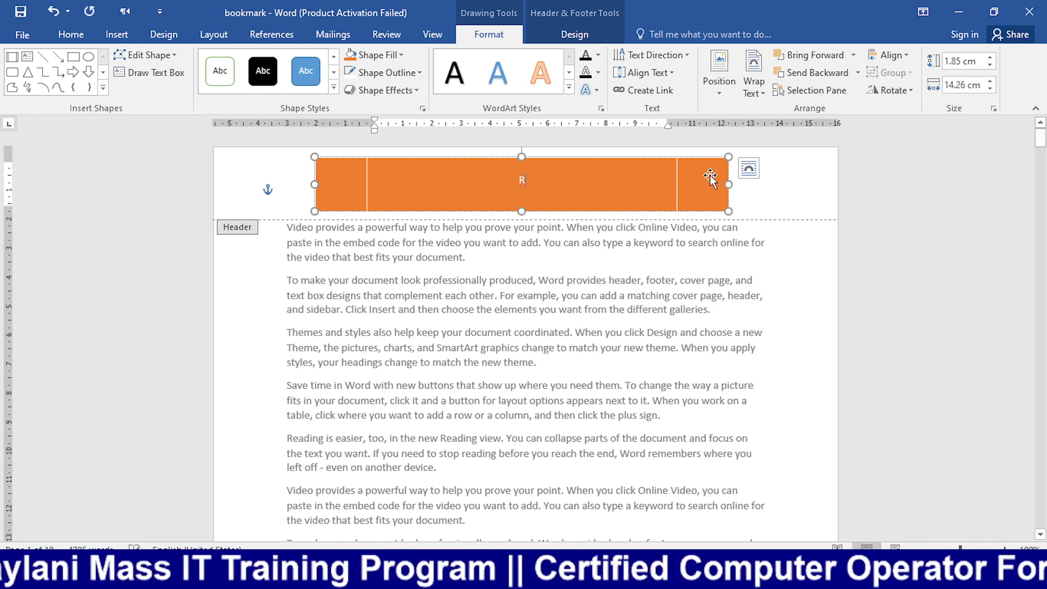
text(izwan)
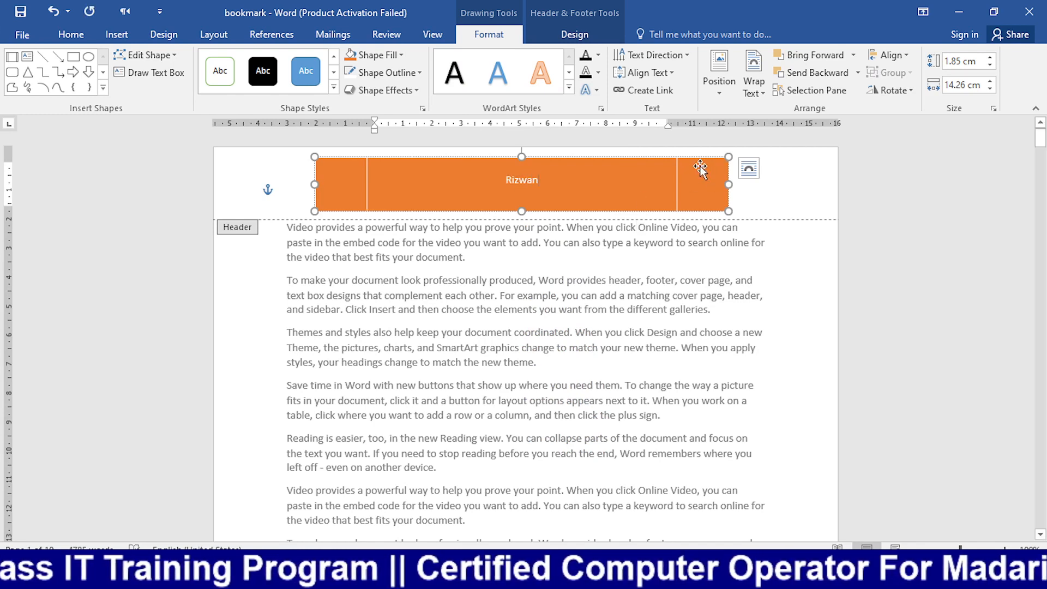
Step: Enlarge the name inside the header shape by several font-size steps and make it bold
double_click(486, 179)
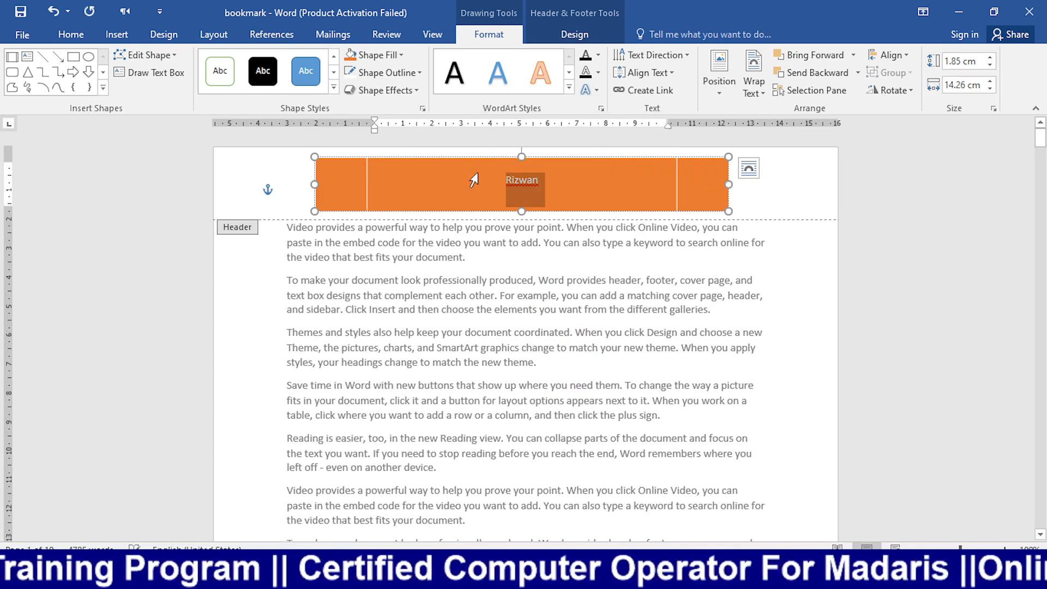
key(ctrl+shift+period)
key(ctrl+shift+period)
key(ctrl+shift+period)
key(ctrl+shift+period)
key(ctrl+shift+period)
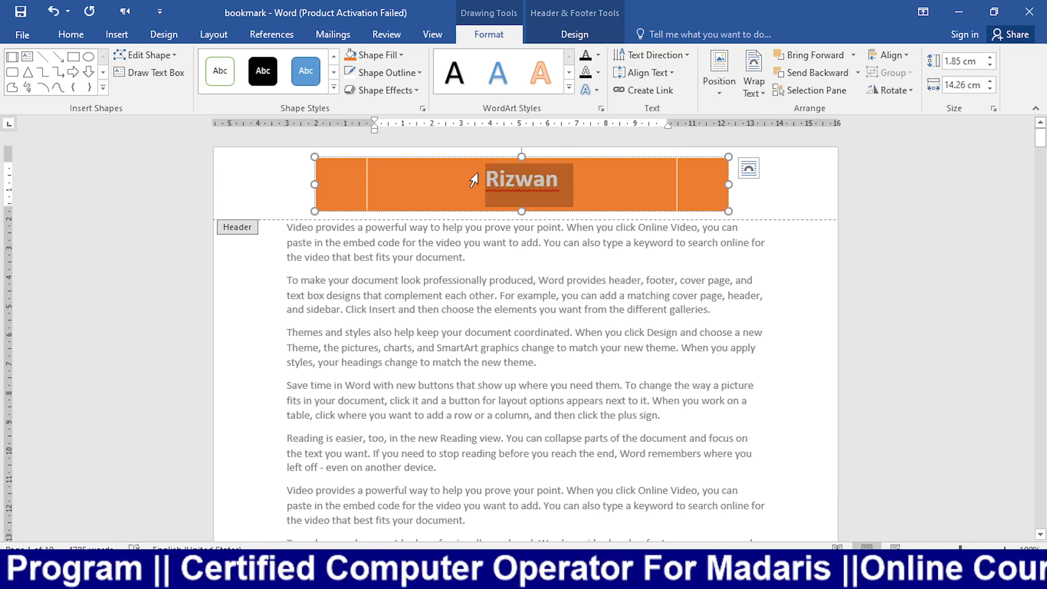
Step: Apply the silver-grey WordArt style from the gallery's last position to the name in the header shape, and close the header
click(568, 87)
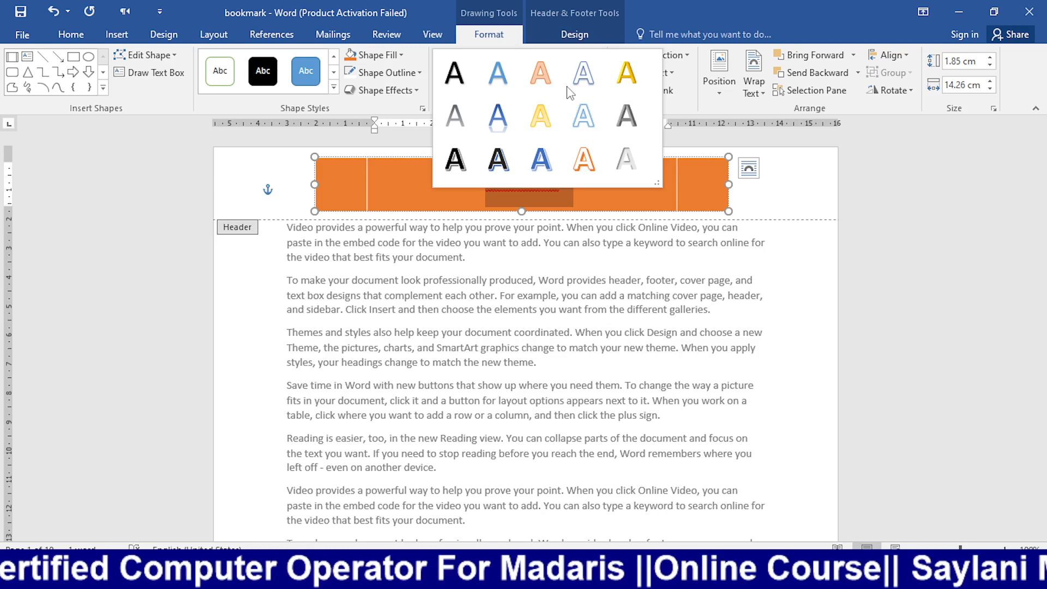
click(627, 159)
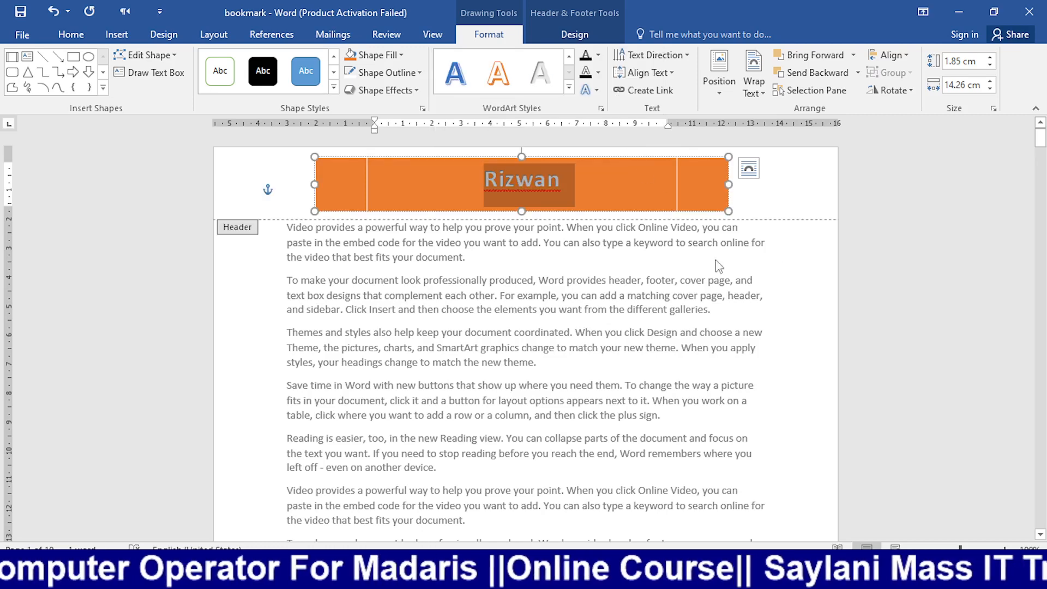
click(583, 32)
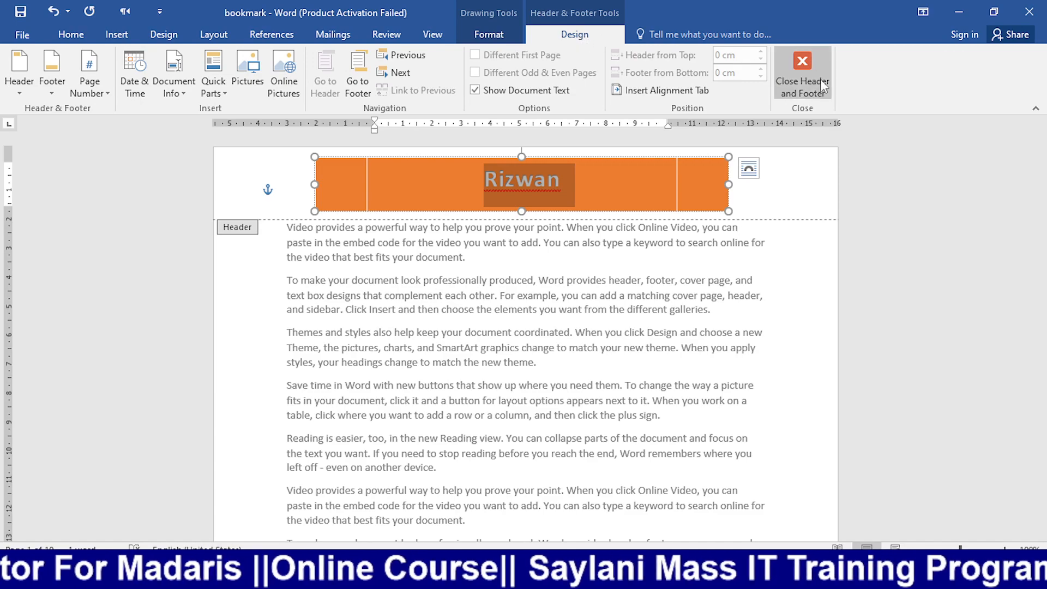
click(803, 73)
Step: Examine the header on the following pages of the document and return to the first page
scroll(670, 182, down, 10)
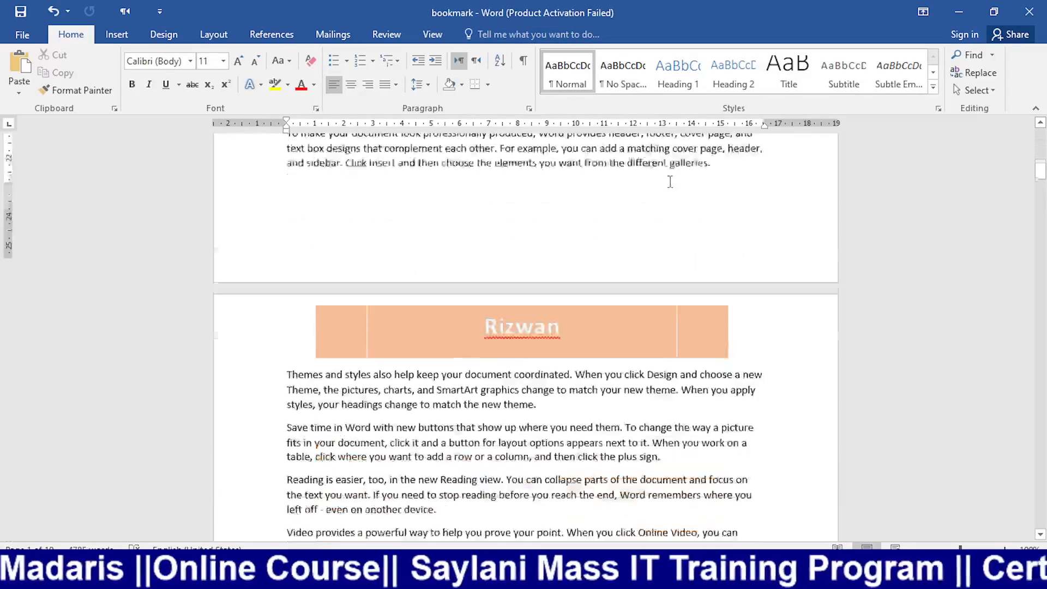
scroll(670, 181, down, 15)
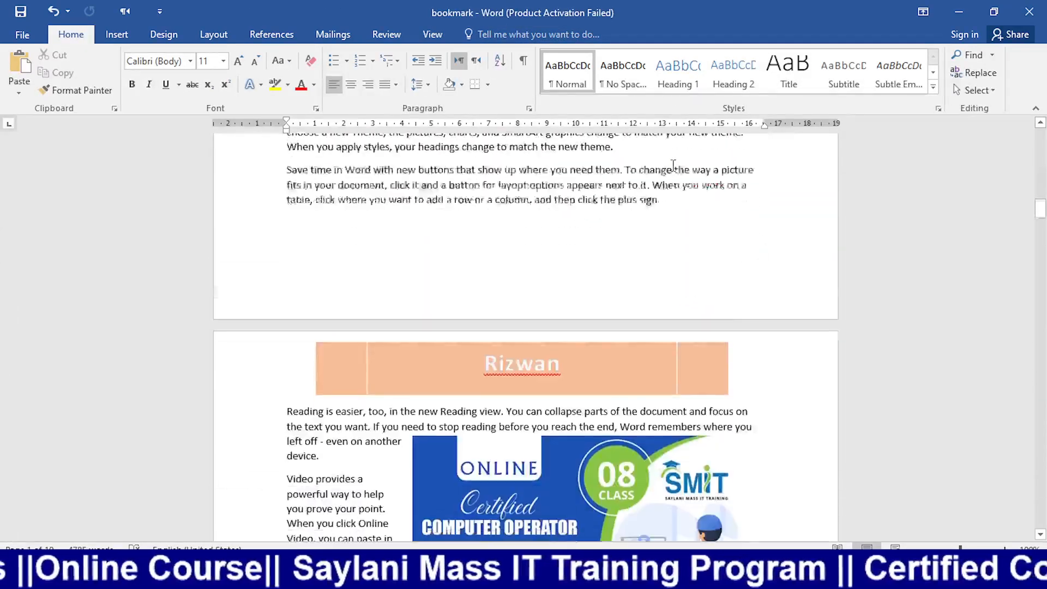
scroll(673, 165, down, 15)
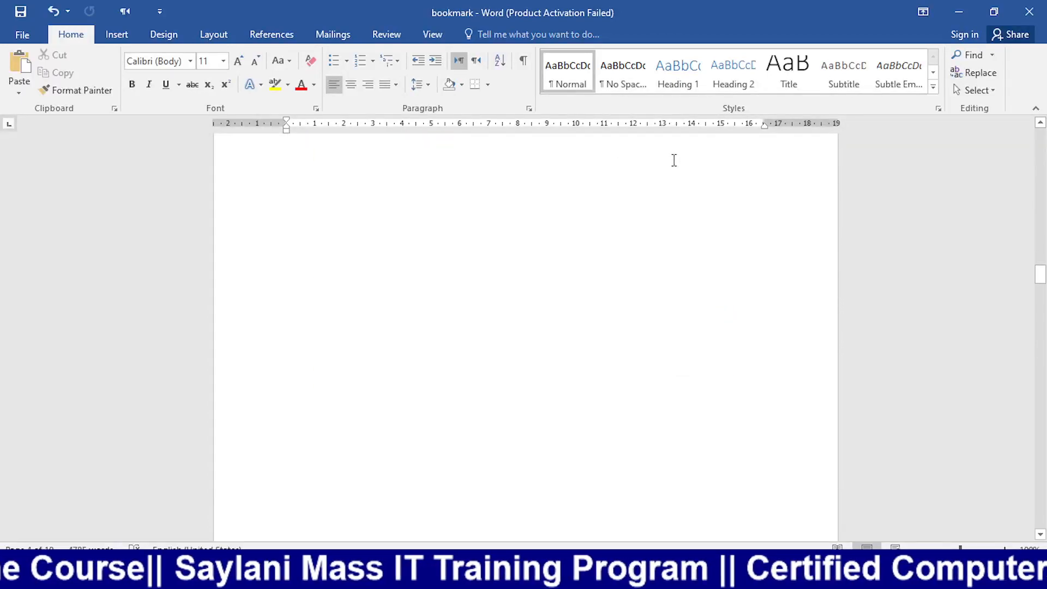
scroll(674, 159, down, 15)
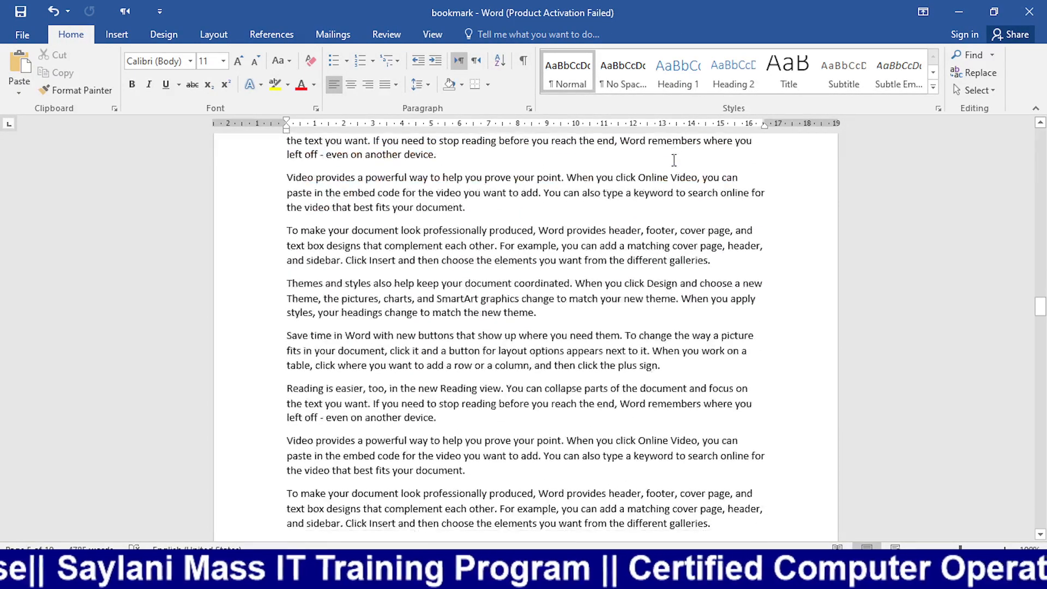
scroll(674, 160, down, 20)
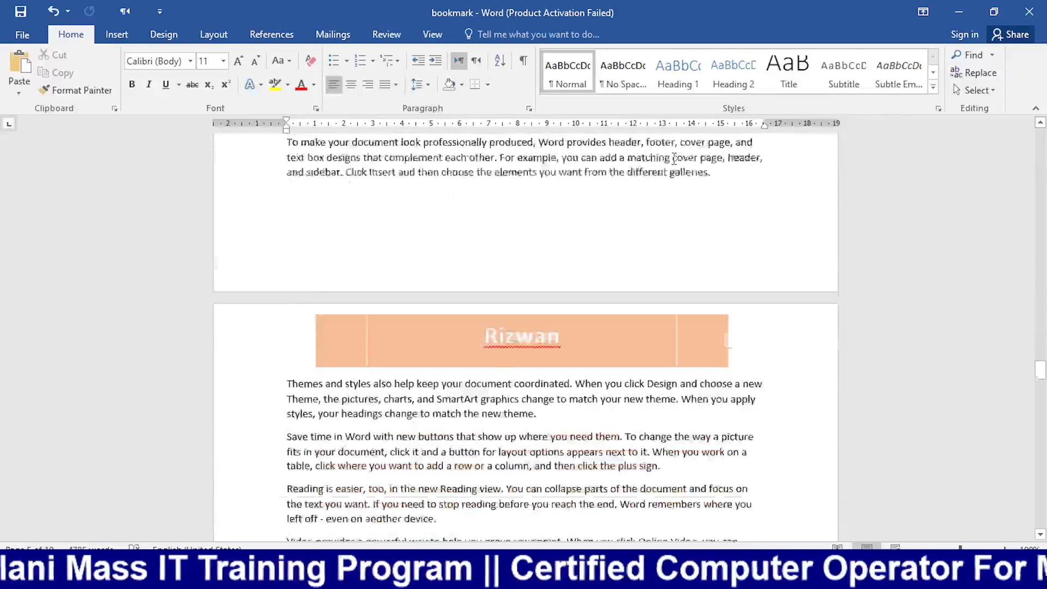
scroll(674, 160, down, 20)
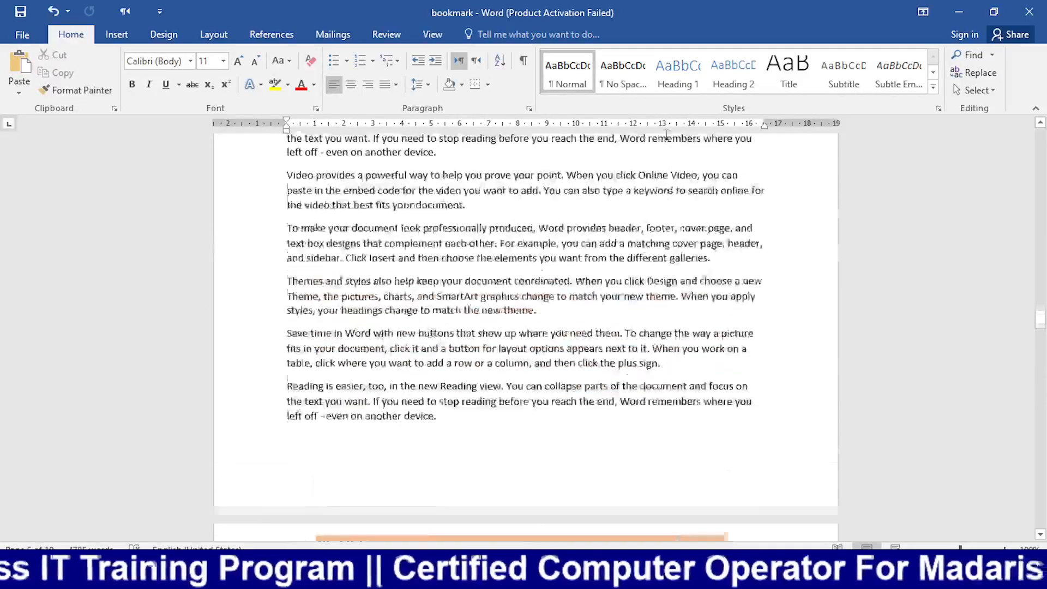
scroll(666, 135, down, 15)
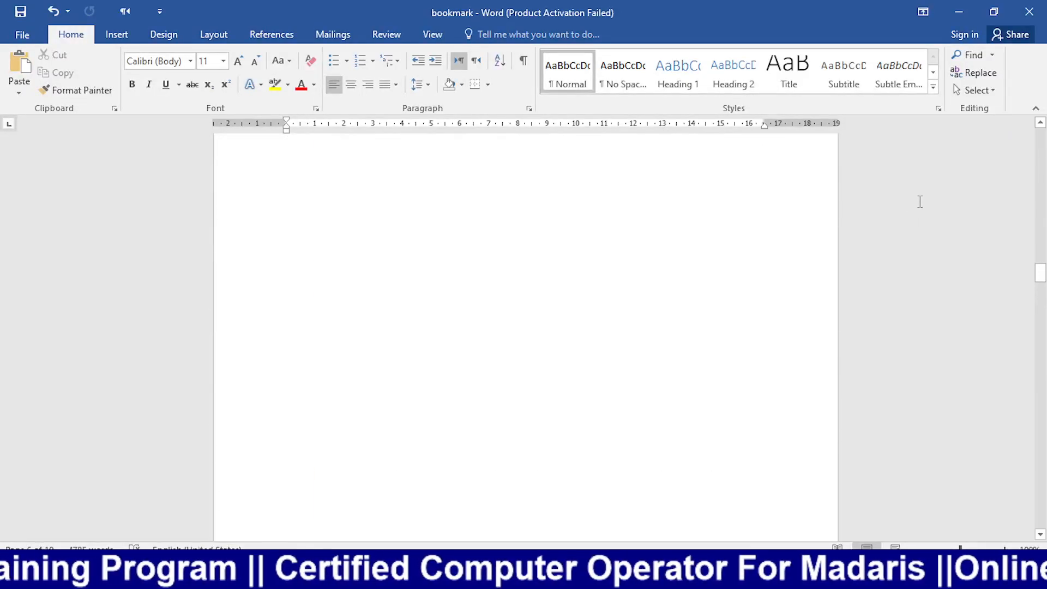
scroll(920, 202, up, 15)
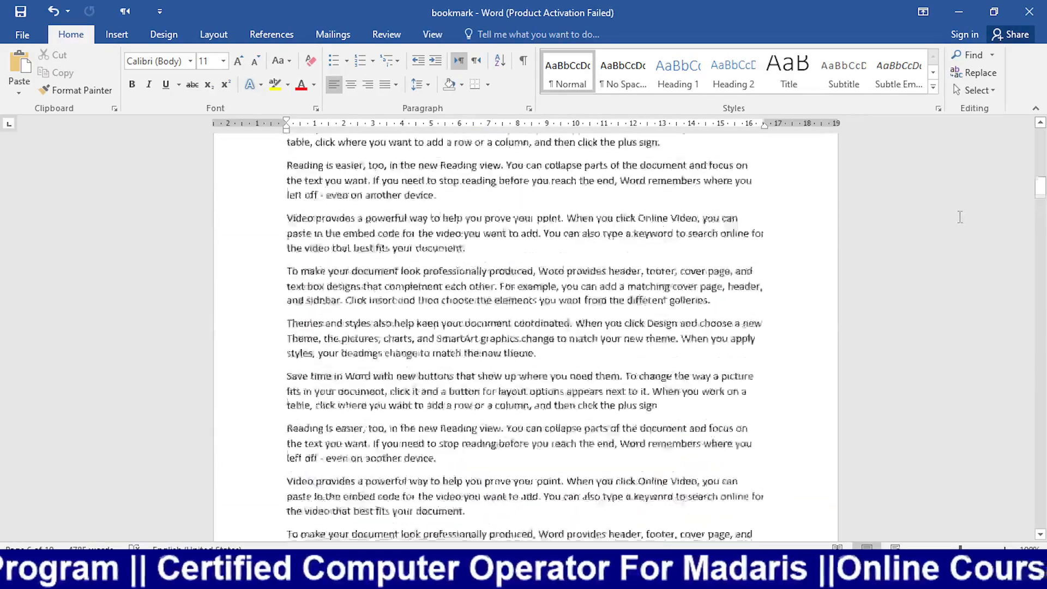
scroll(960, 217, up, 10)
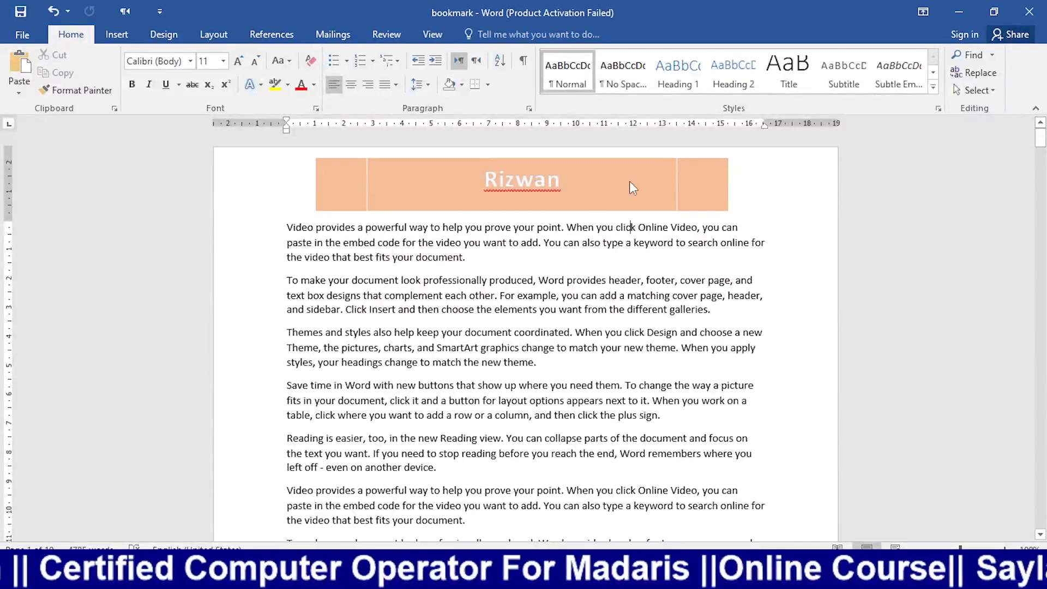
Step: Reopen the first page's header and delete the orange shape from it
double_click(629, 181)
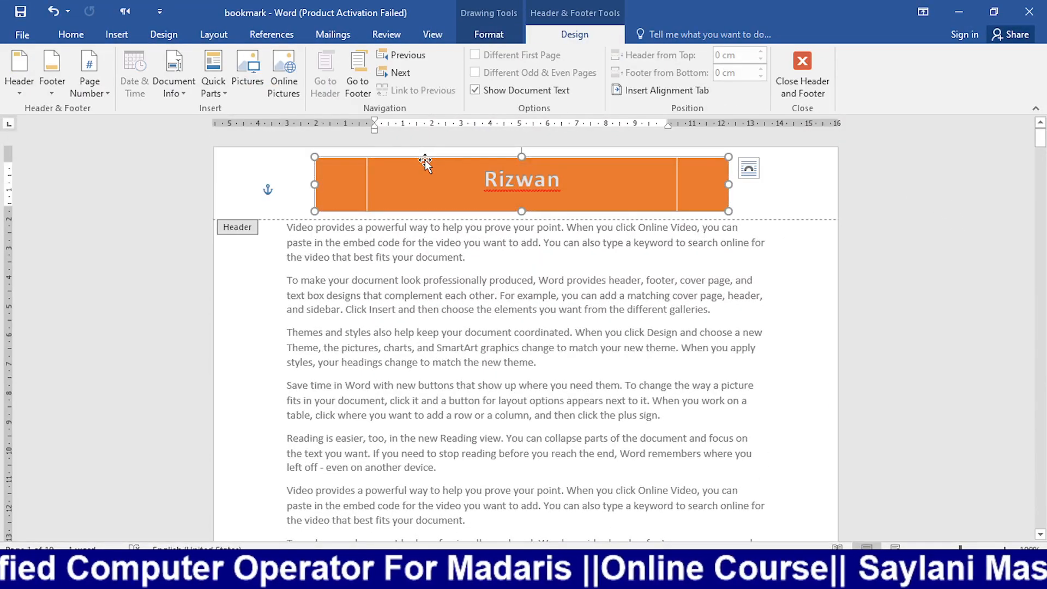
key(Delete)
Step: Insert a table with three columns and one row in the header and increase its row height
click(117, 34)
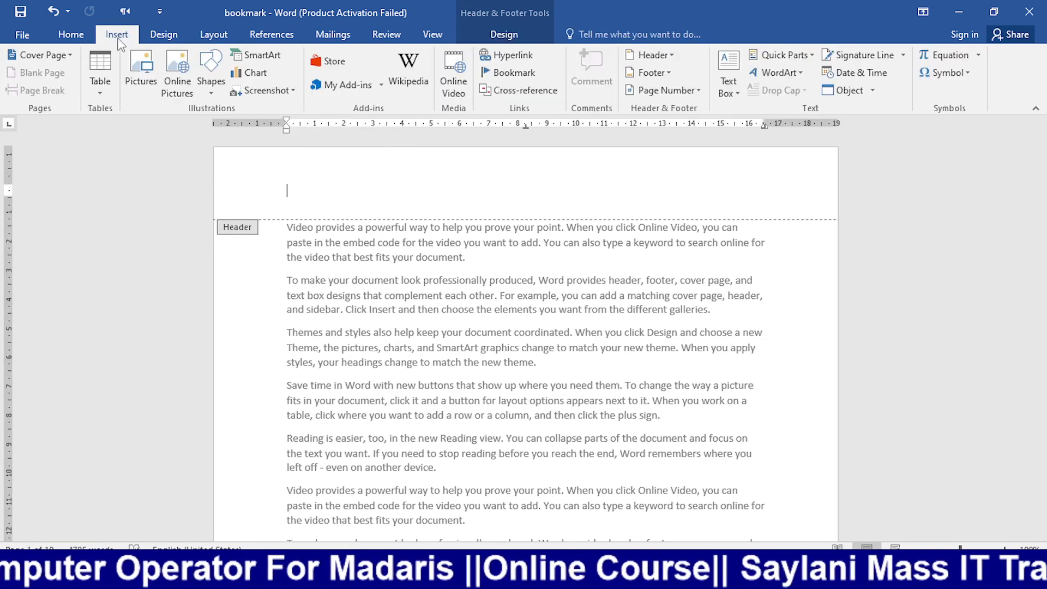
click(93, 92)
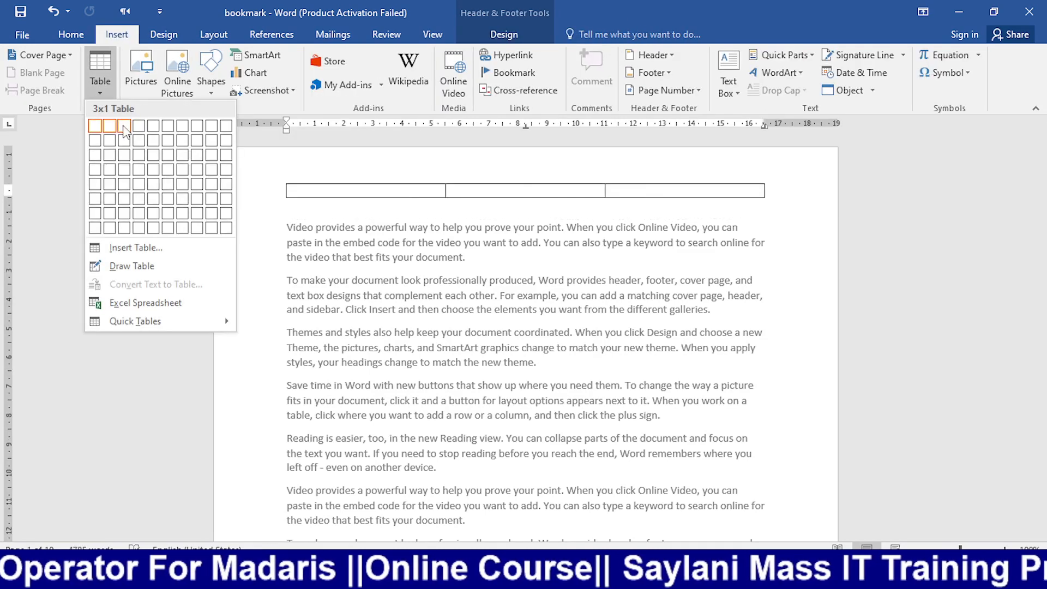
click(124, 127)
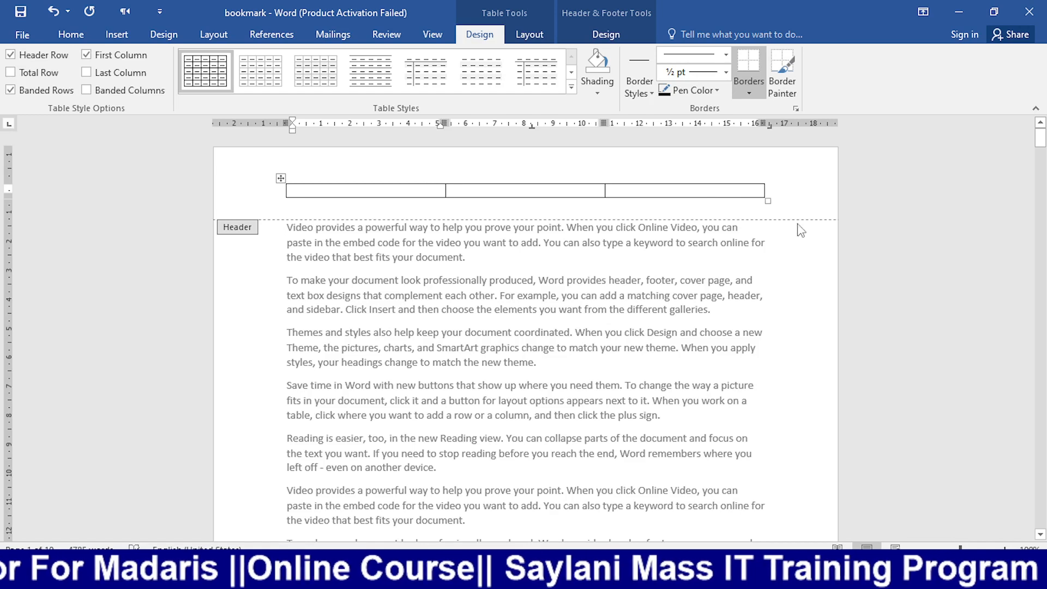
drag(769, 201, 766, 222)
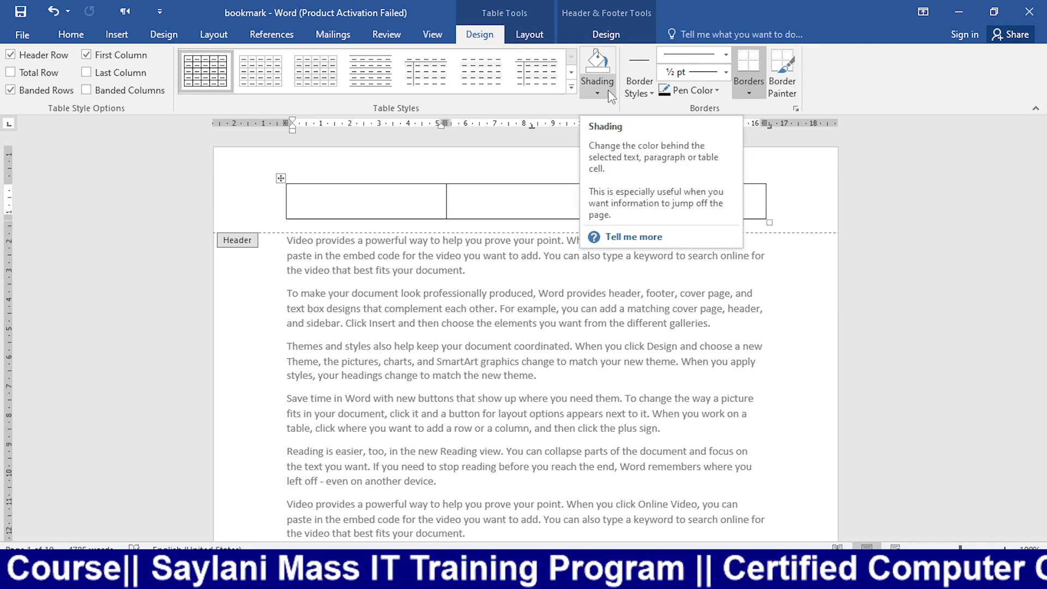
Step: Select the whole table in the header and delete it
click(283, 179)
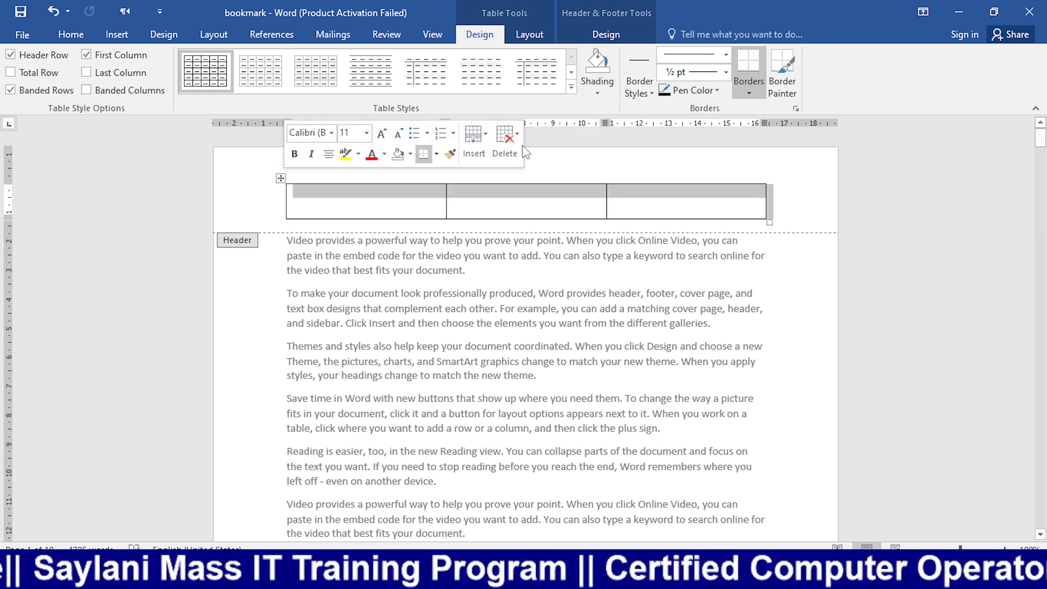
click(505, 141)
click(540, 231)
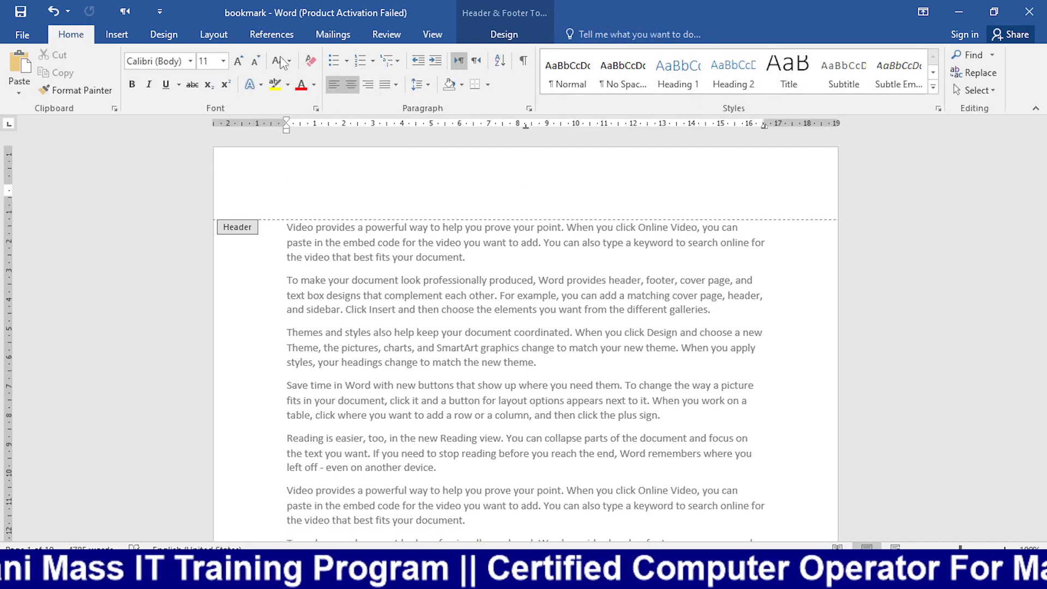
Step: Insert the Saylani logo picture (logo_saylaniwelfare) from a folder on New Volume (D:) into the header
click(117, 34)
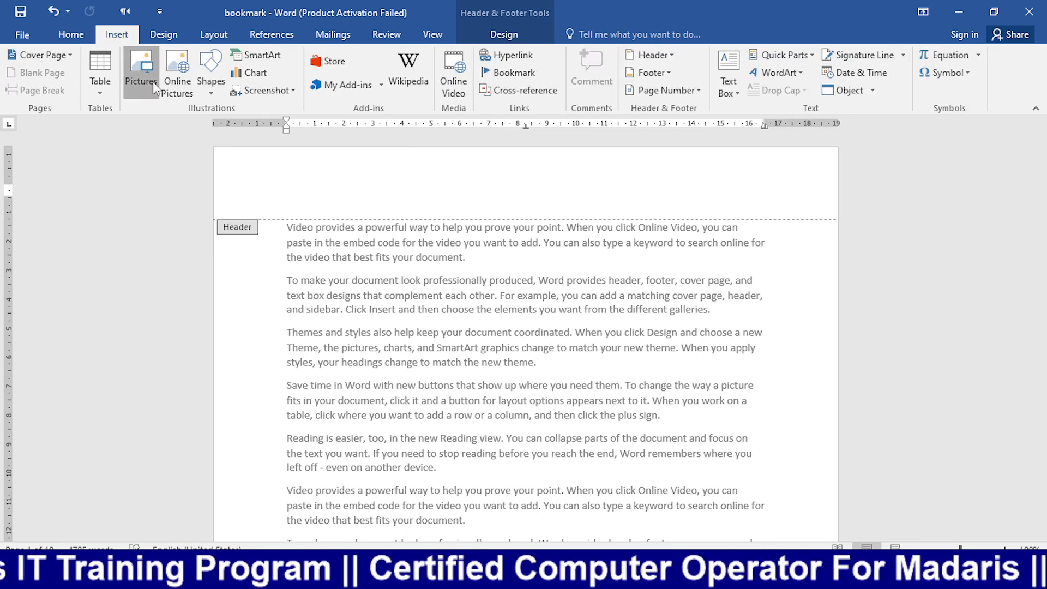
click(153, 81)
scroll(235, 217, down, 3)
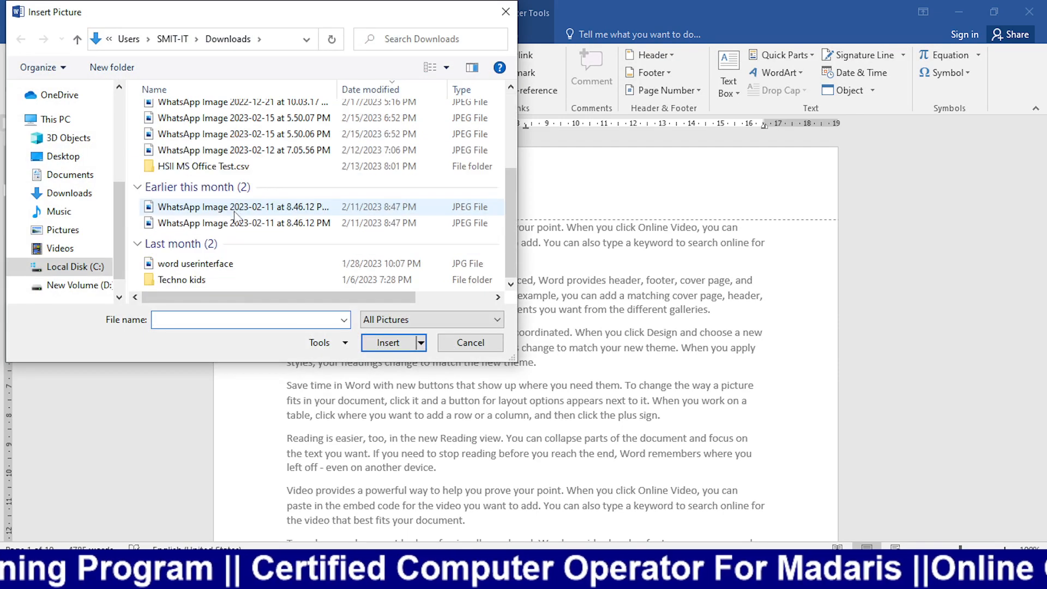
click(85, 289)
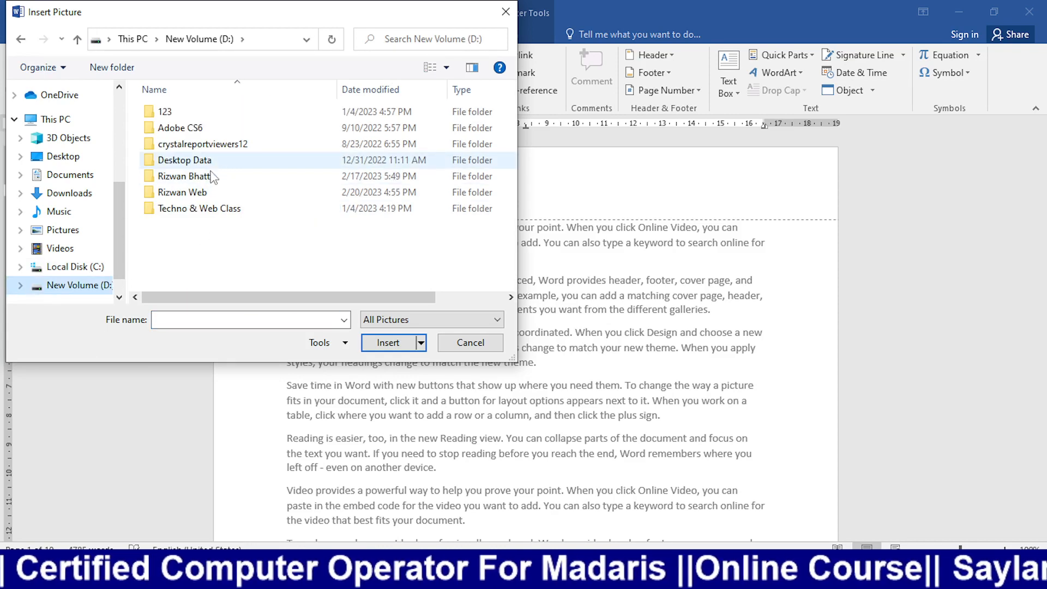
double_click(214, 175)
scroll(335, 187, down, 3)
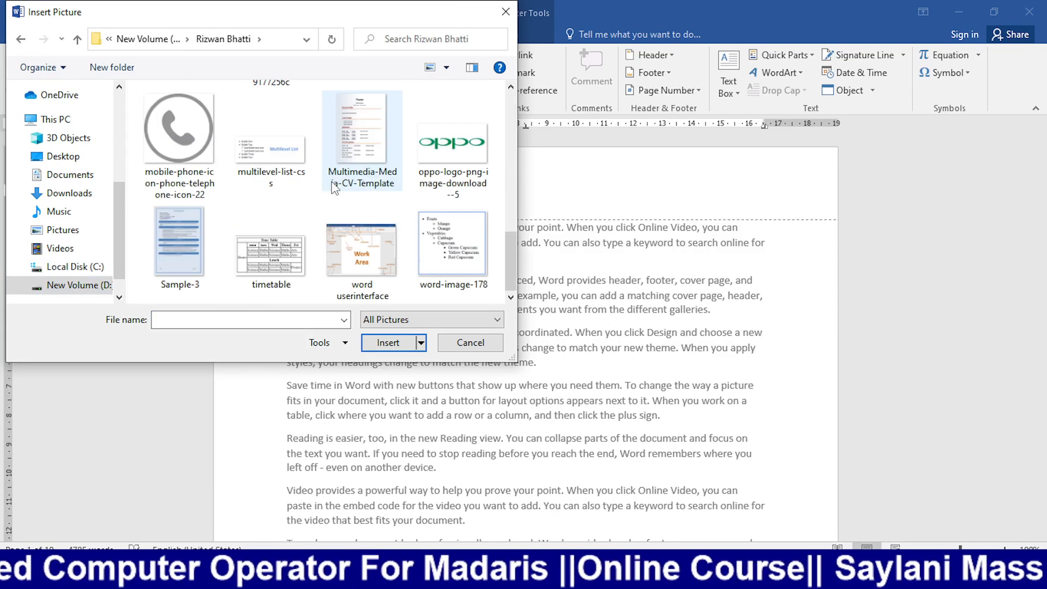
scroll(335, 187, up, 3)
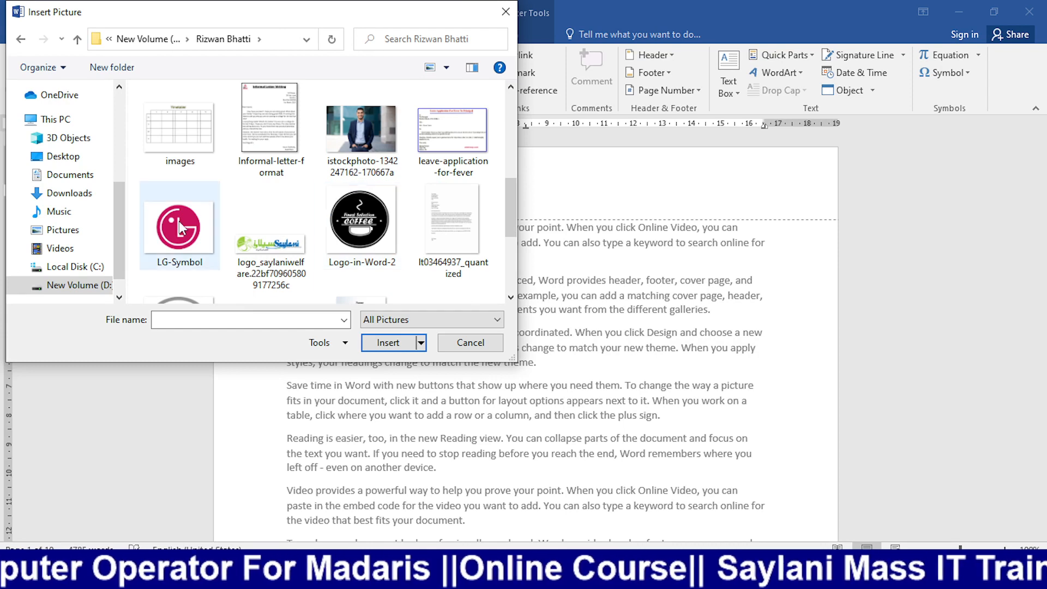
double_click(250, 228)
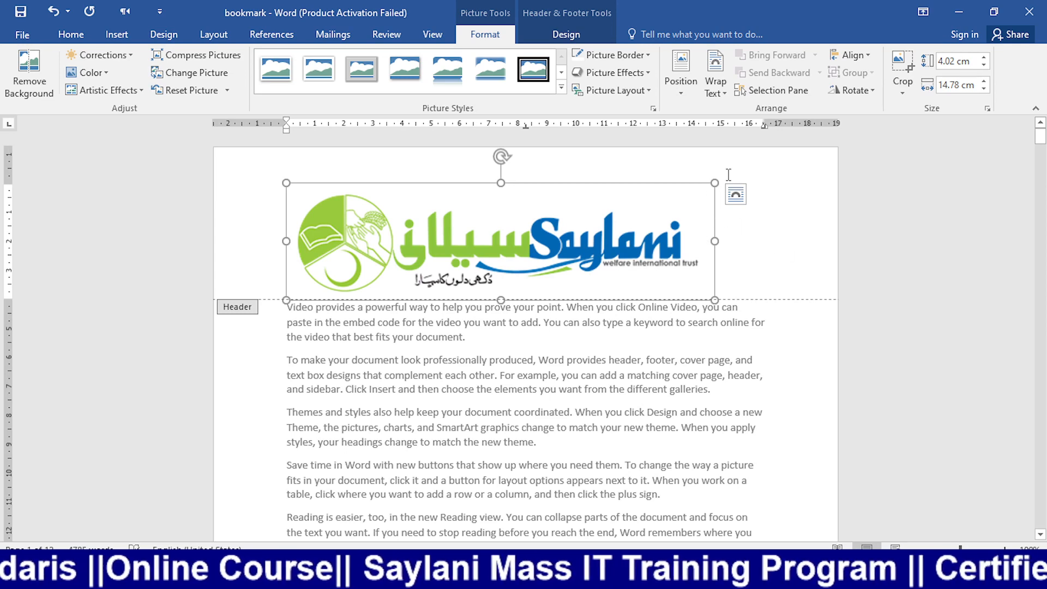
Step: Shrink the header logo to about 2.3 by 8.45 cm and set its text wrapping to Square
drag(716, 178, 531, 183)
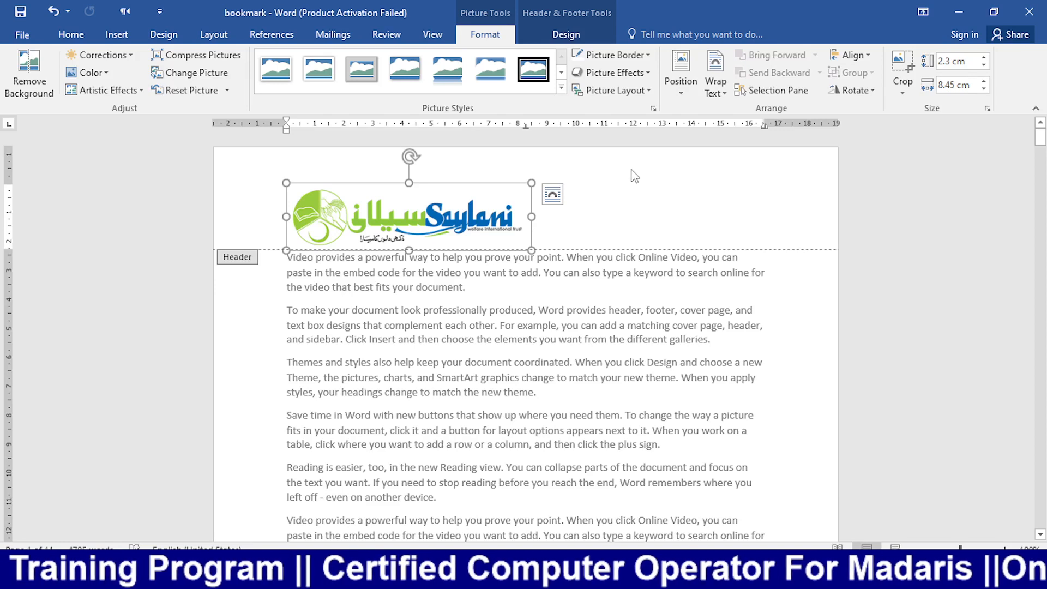
click(553, 194)
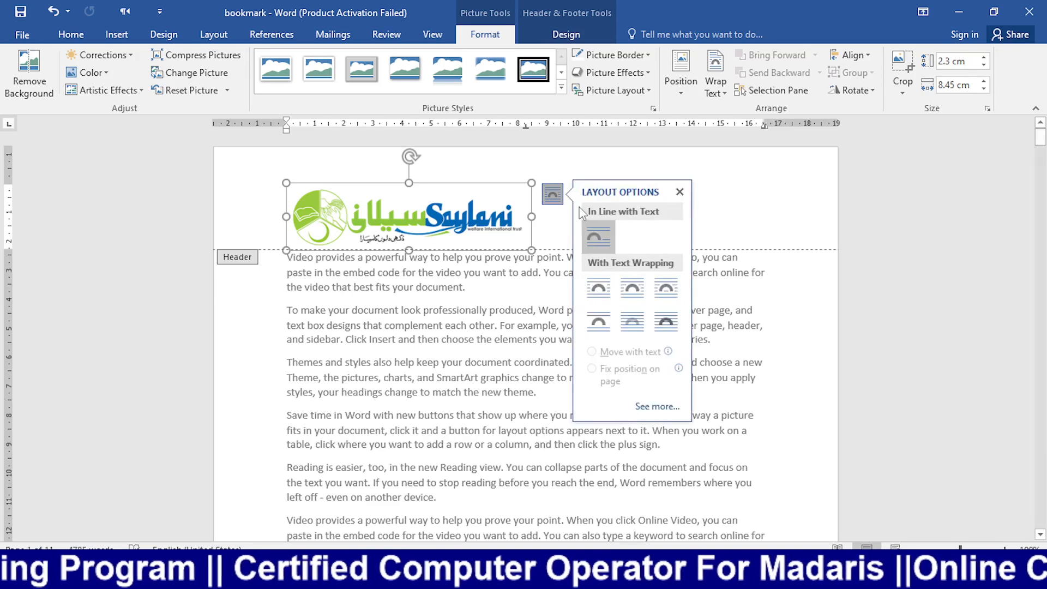
click(599, 288)
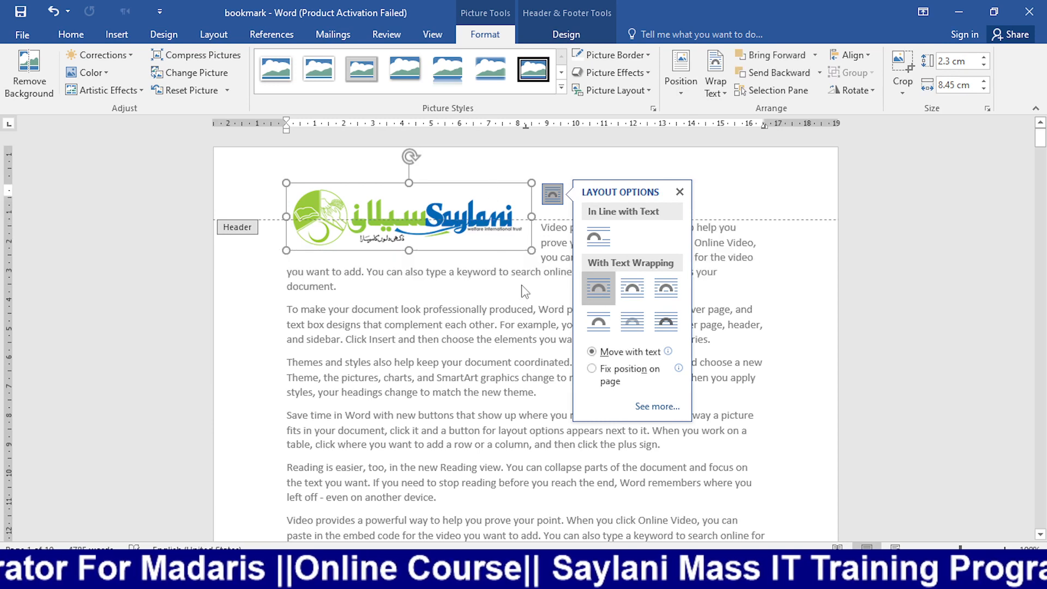
click(679, 192)
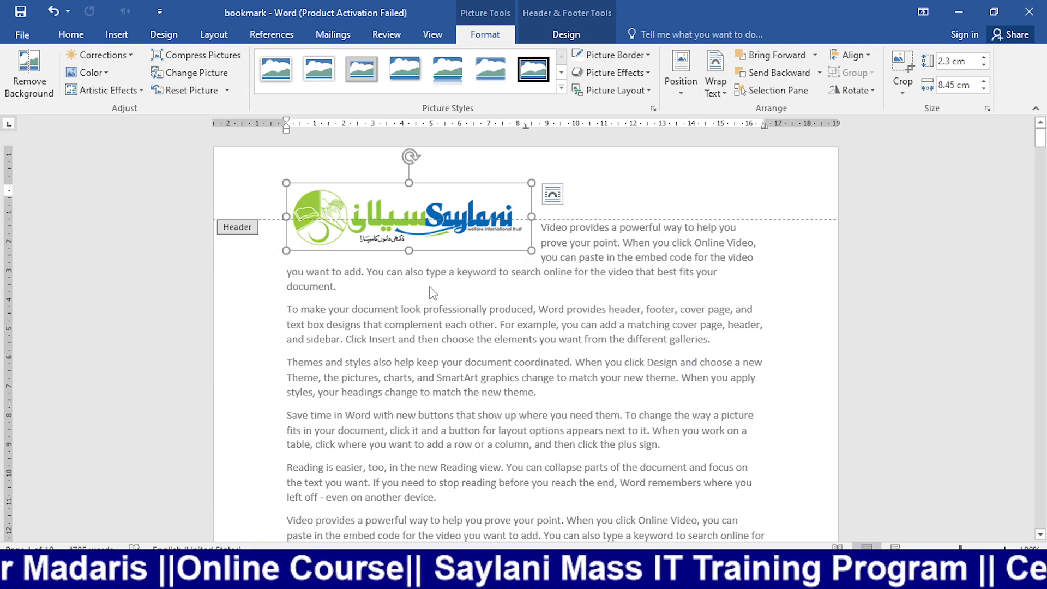
Step: Move the logo to the header's upper-right corner and close the header to check the logo on the following pages
drag(469, 186, 769, 155)
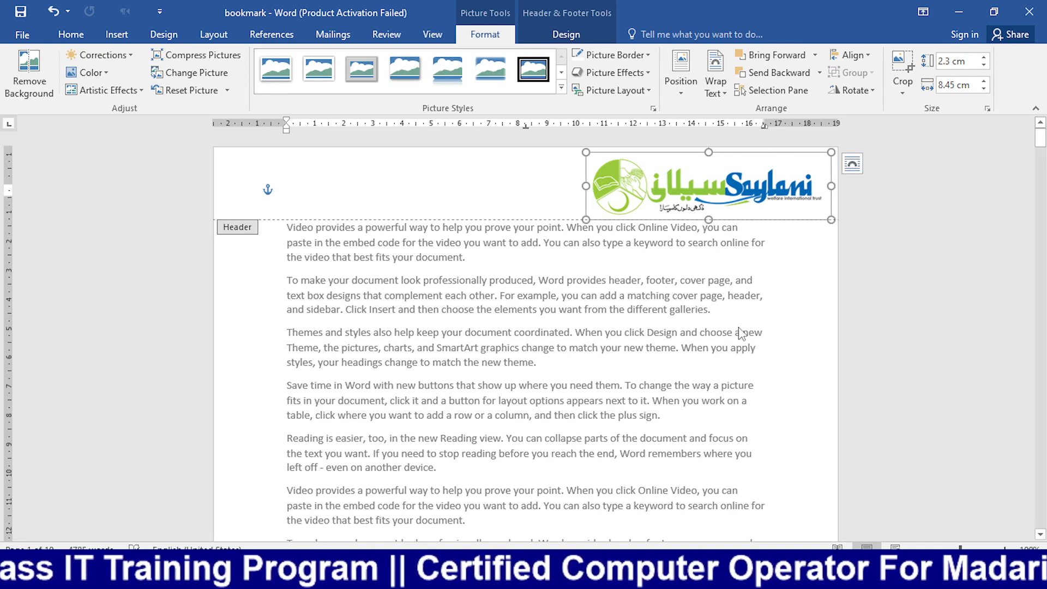
click(326, 198)
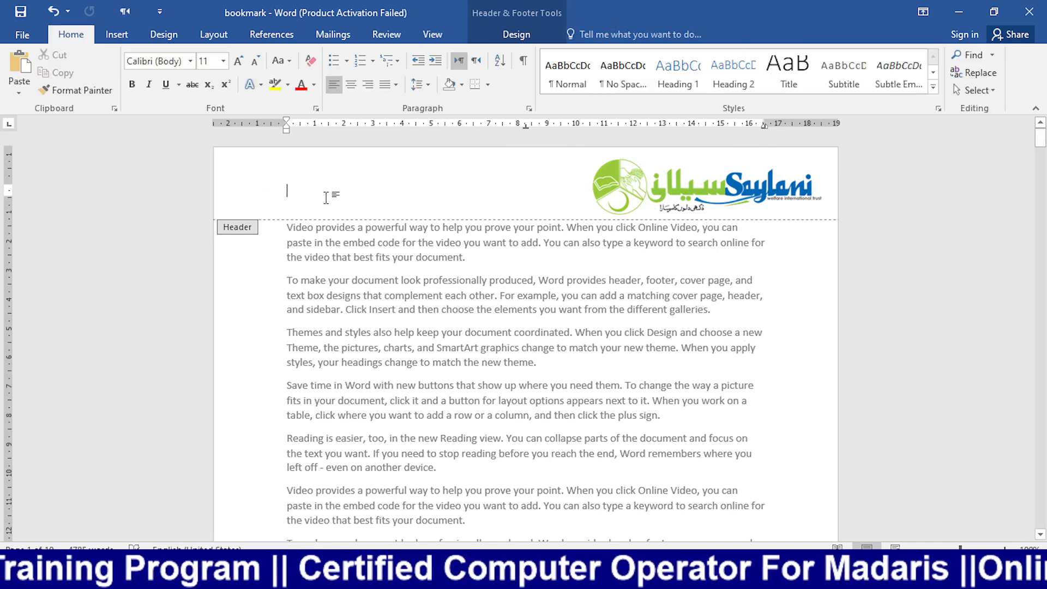
click(504, 34)
click(801, 76)
scroll(695, 294, down, 5)
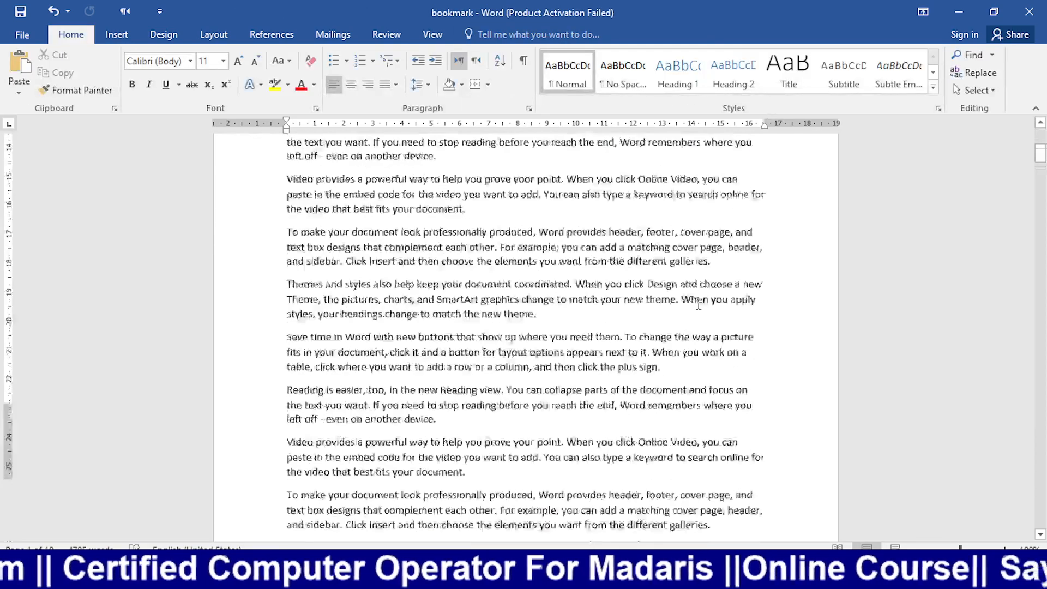
scroll(695, 294, down, 9)
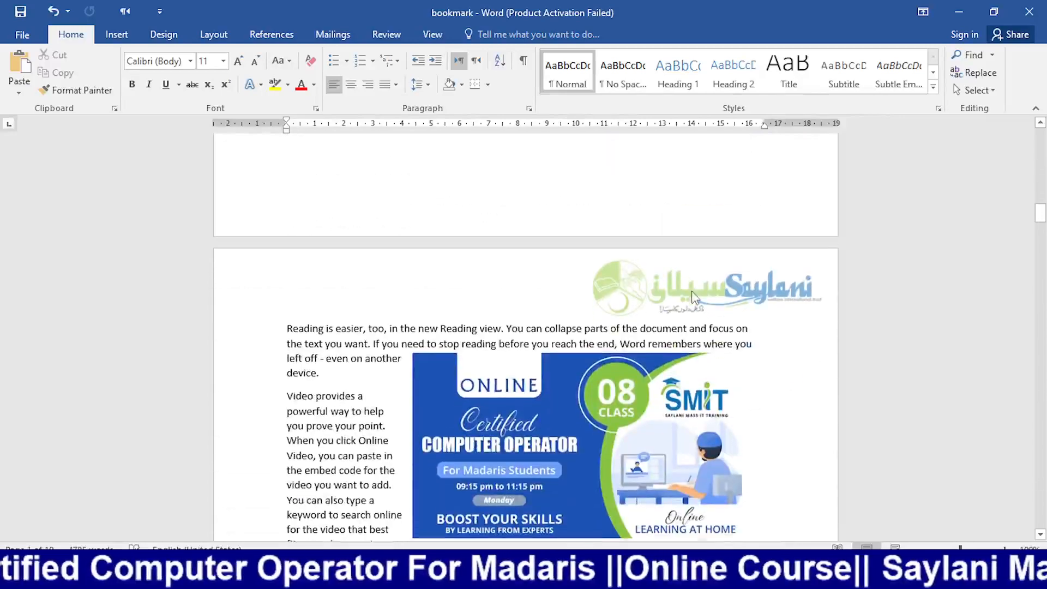
scroll(691, 290, up, 16)
scroll(683, 282, up, 15)
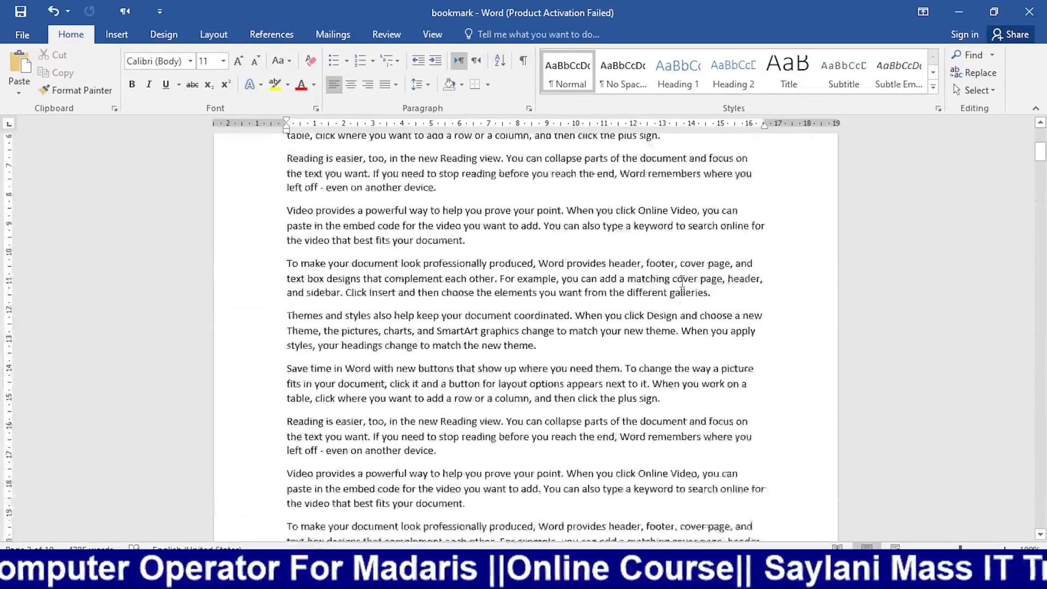
Step: Draw a text box about 1.35 by 8.36 cm beside the logo in the header, containing "Saylani Mass Training"
double_click(473, 186)
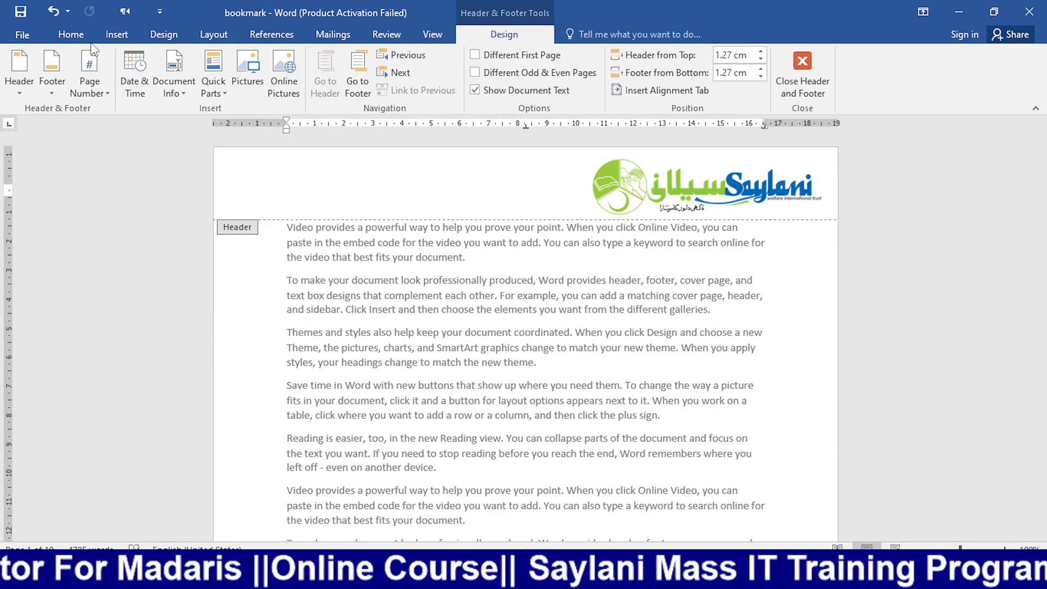
click(116, 34)
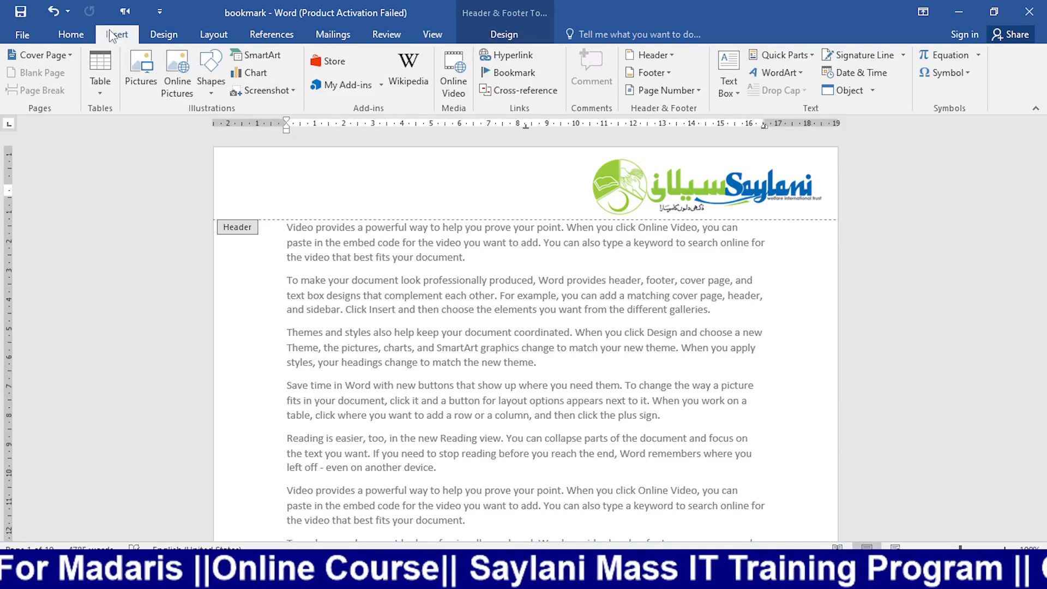
click(204, 91)
click(218, 121)
mouse_move(303, 166)
mouse_down()
mouse_move(427, 201)
mouse_move(534, 210)
mouse_up()
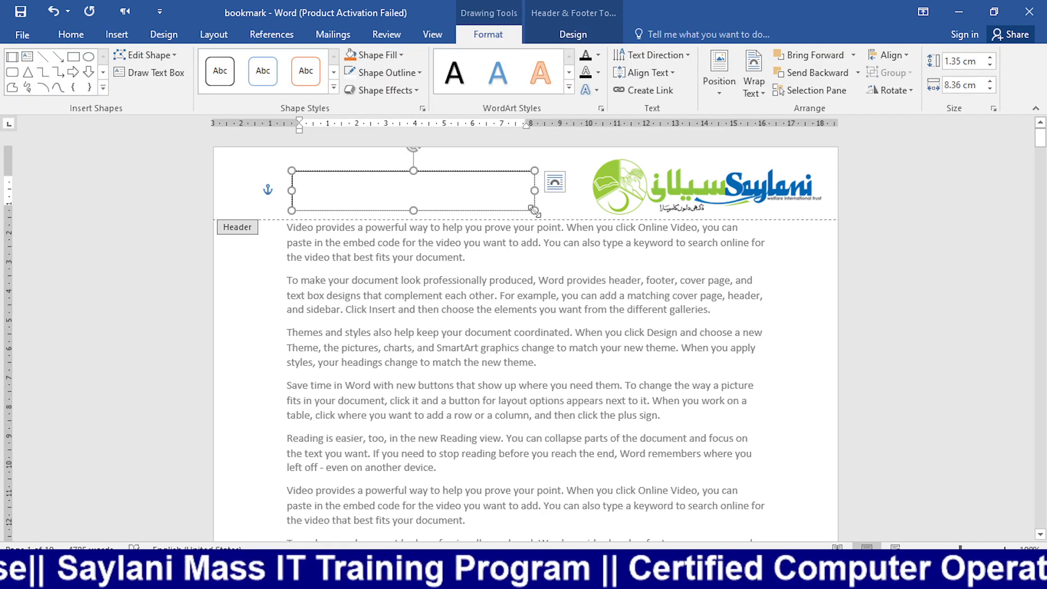
text(Sa)
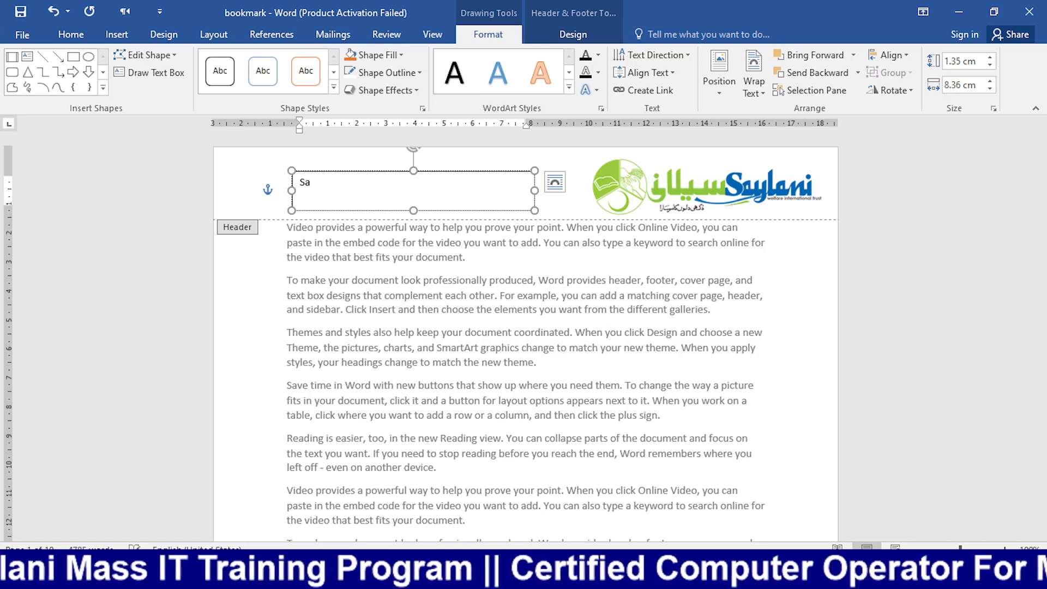
text(yla)
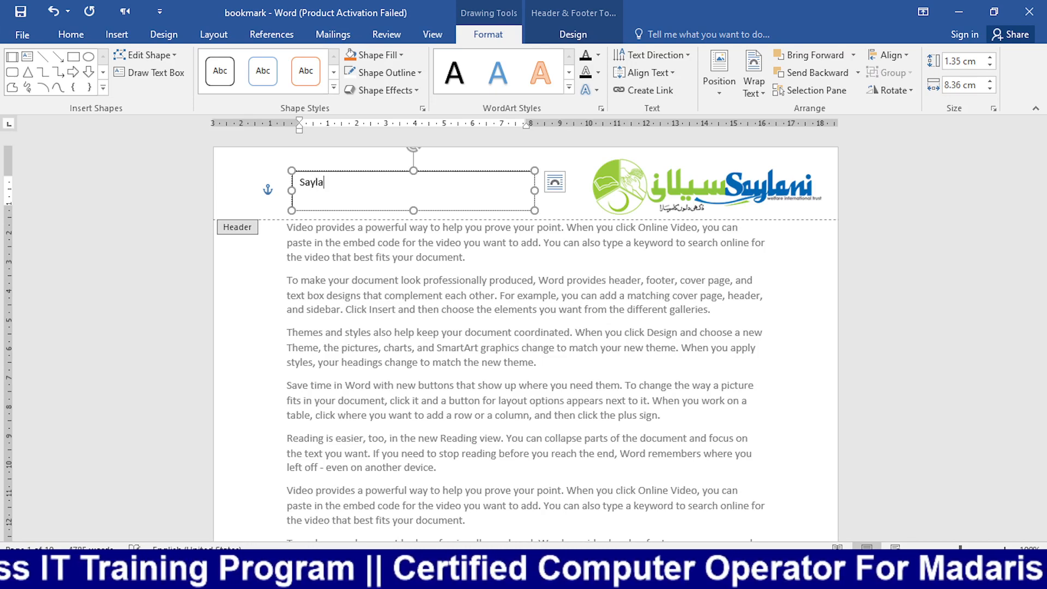
text(ni Mass Tra)
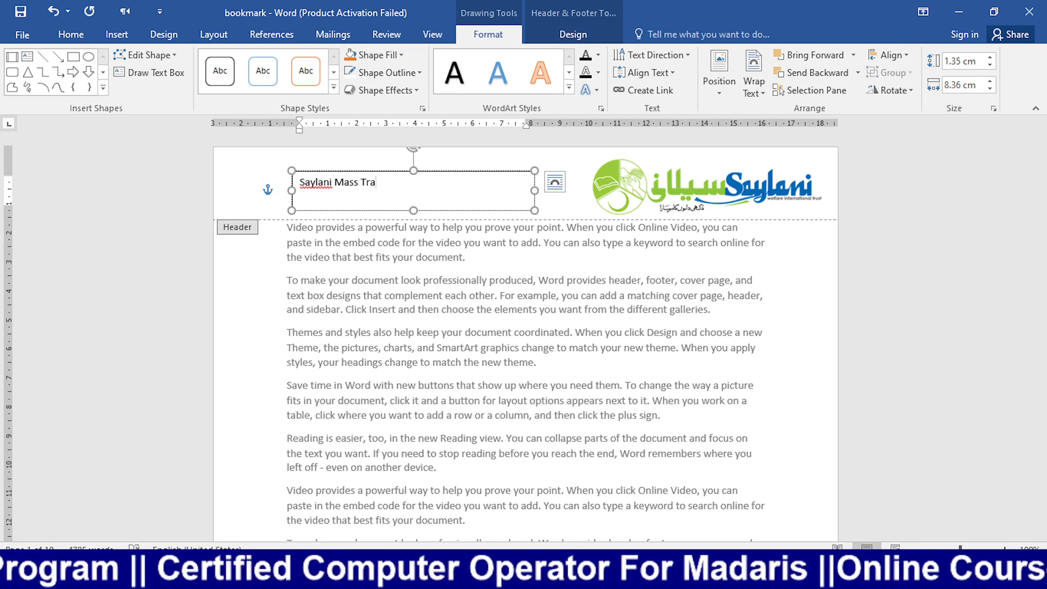
text(ining)
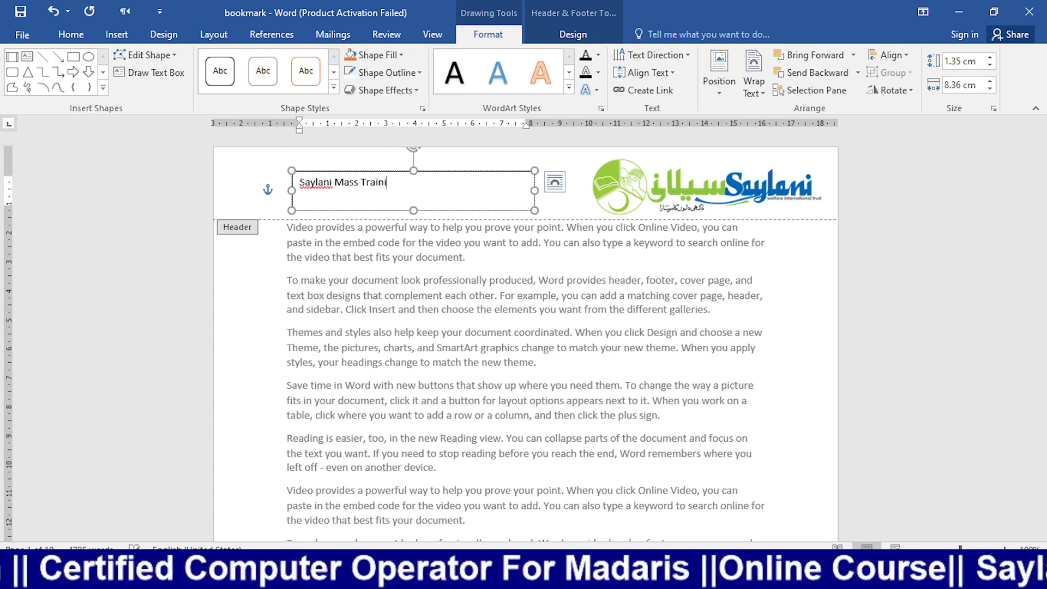
Step: Make the "Saylani Mass Training" text in the header text box bold and larger
key(ctrl+shift+Left)
key(ctrl+shift+Left)
key(ctrl+shift+Left)
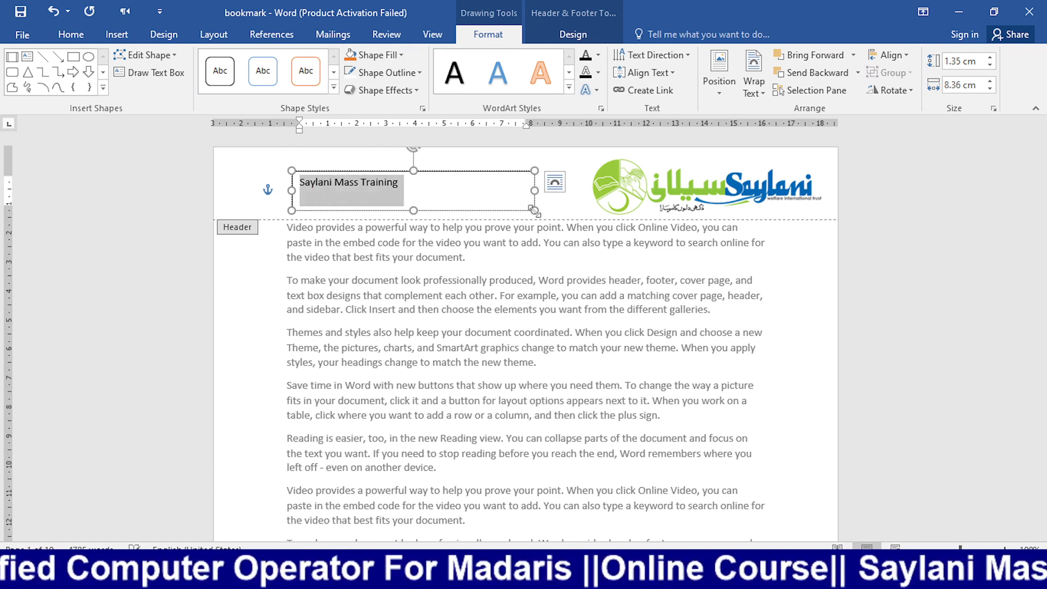
key(ctrl+b)
key(ctrl+shift+period)
key(ctrl+shift+period)
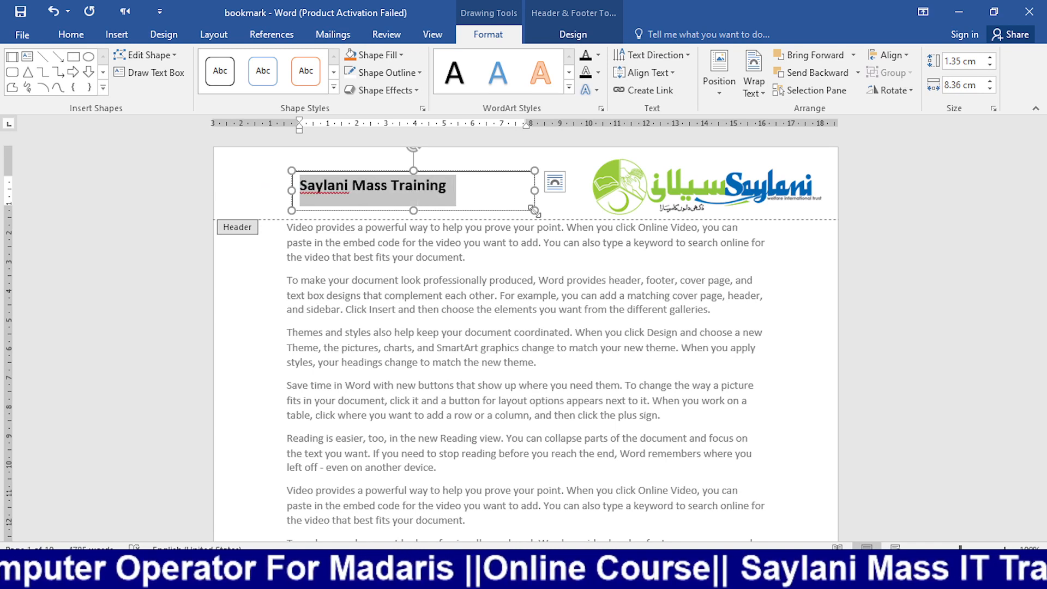
Step: Apply the orange outlined WordArt style to the text box wording and enlarge it to 22 pt
click(569, 86)
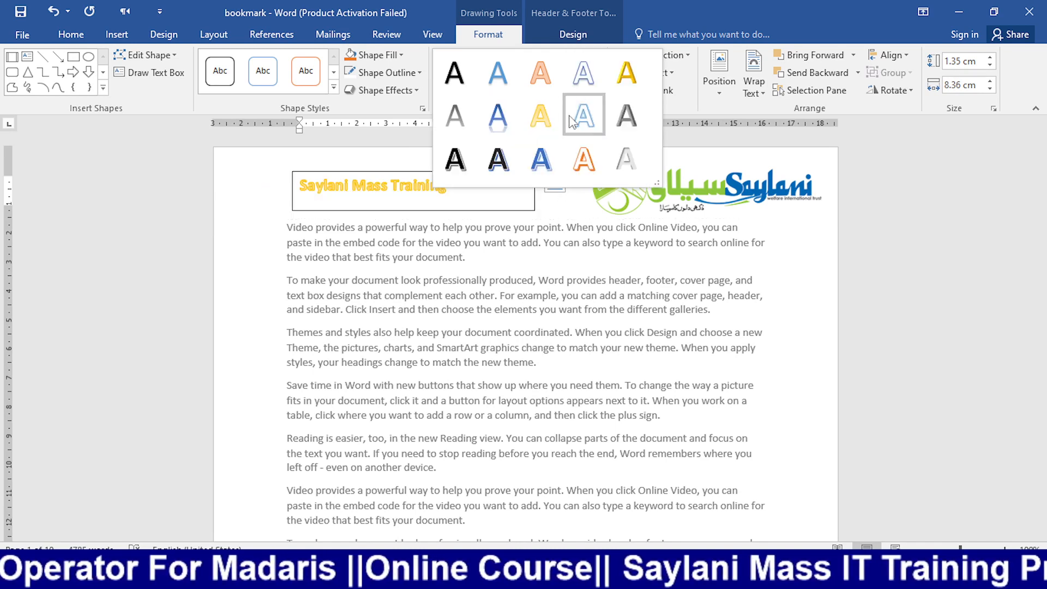
click(558, 87)
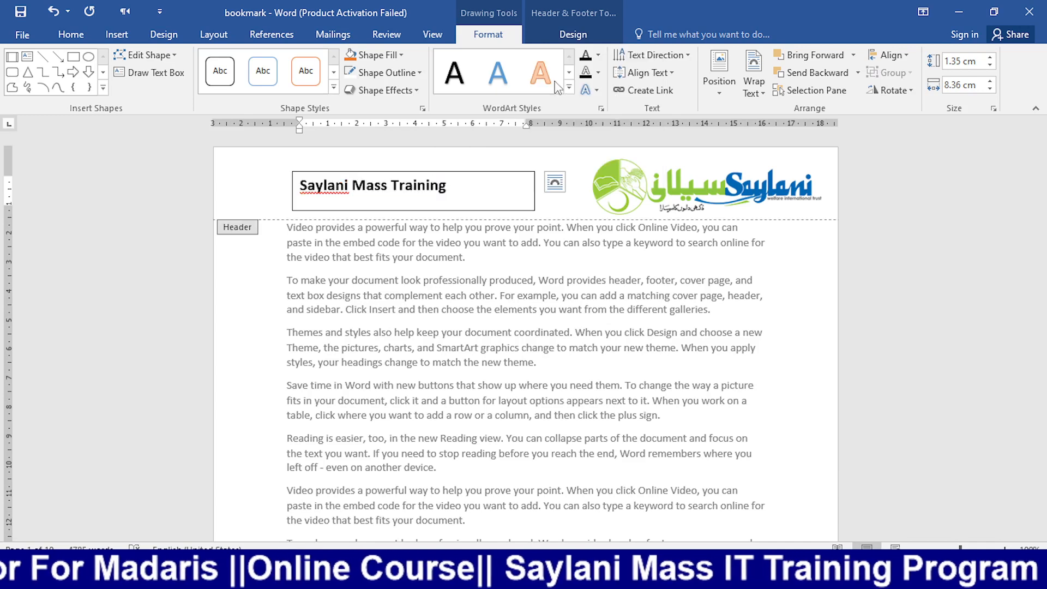
key(ctrl+shift+period)
key(ctrl+shift+period)
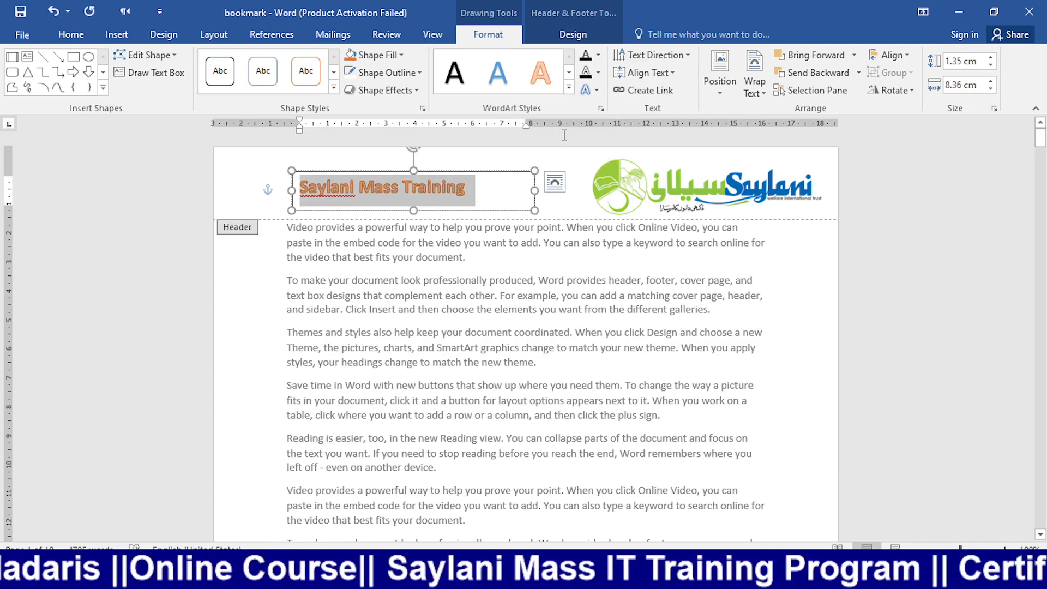
key(ctrl+shift+period)
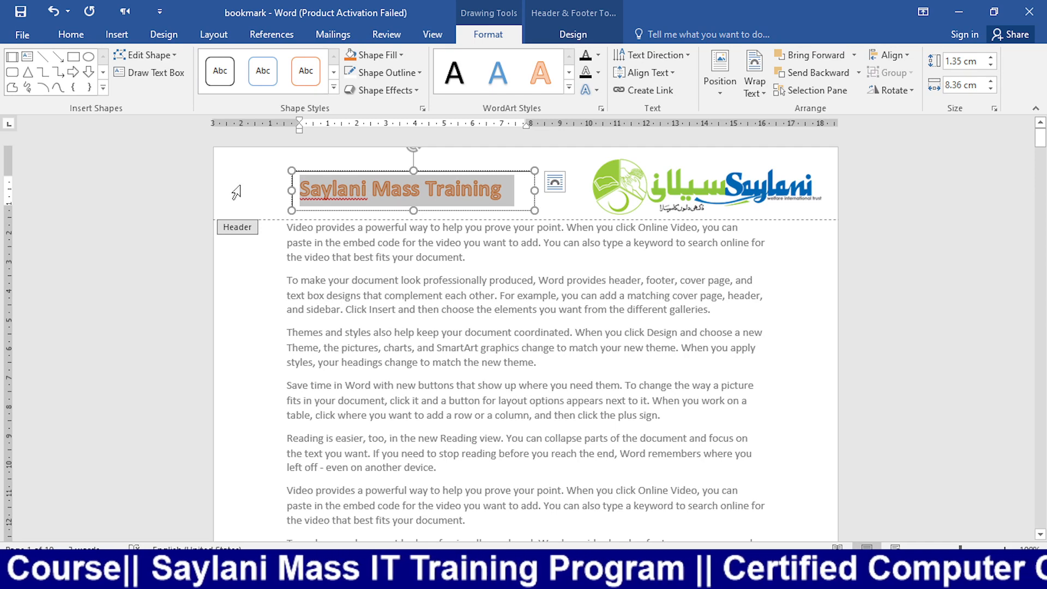
click(264, 186)
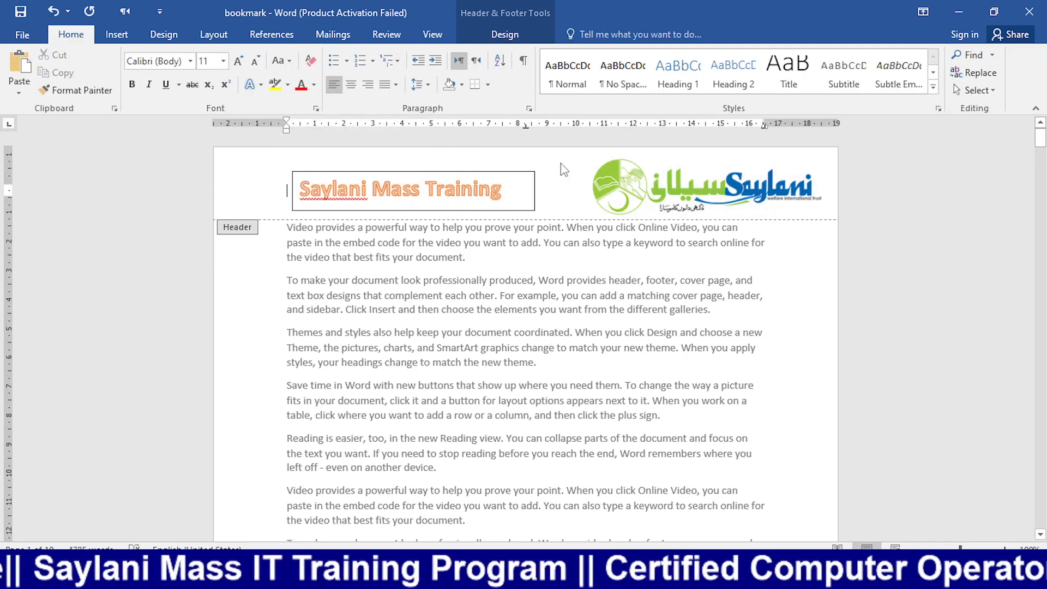
Step: Remove the outline of the "Saylani Mass Training" text box by setting it to No Outline
click(527, 172)
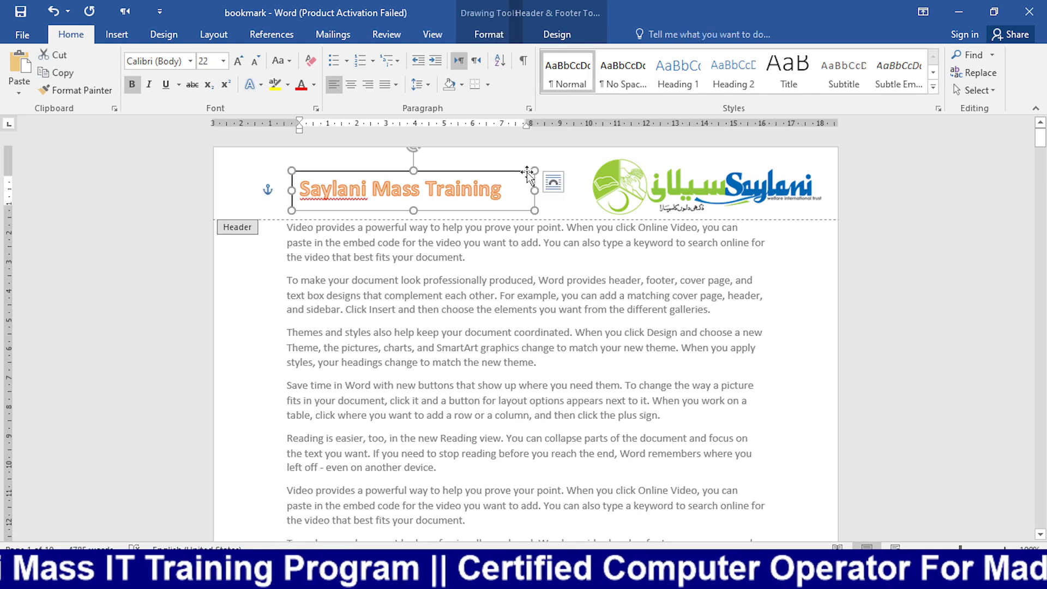
click(507, 28)
click(385, 73)
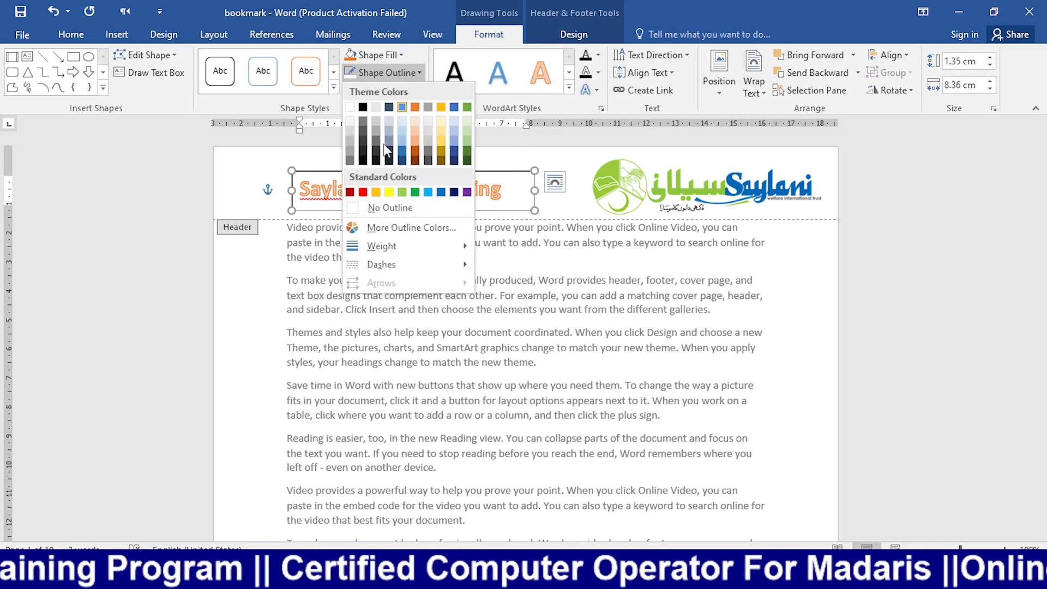
click(380, 206)
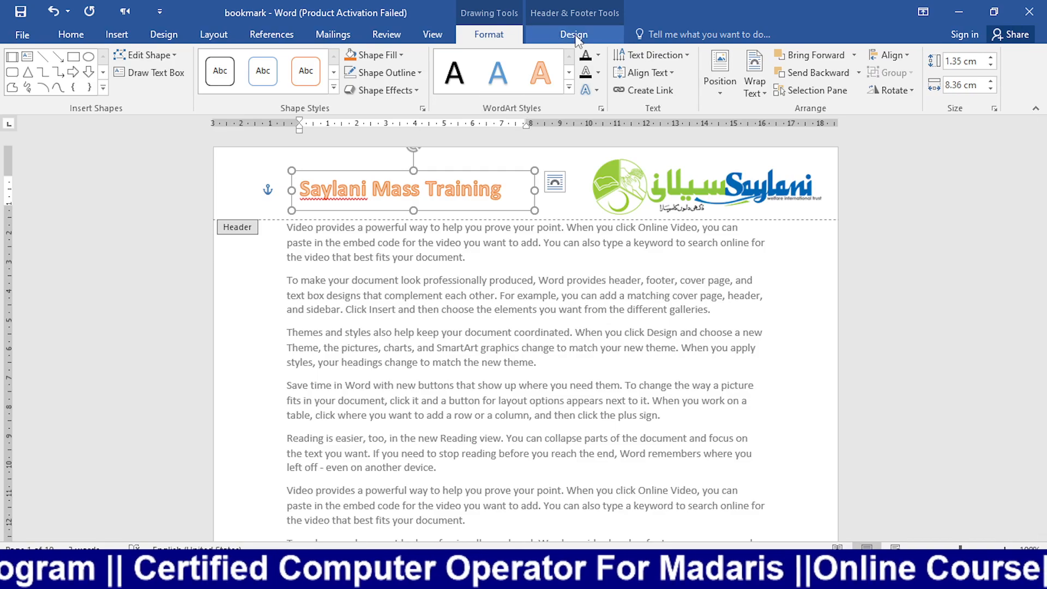
Step: Close the header and check the title and logo at the top of the following pages
click(574, 34)
click(801, 77)
scroll(758, 217, down, 1)
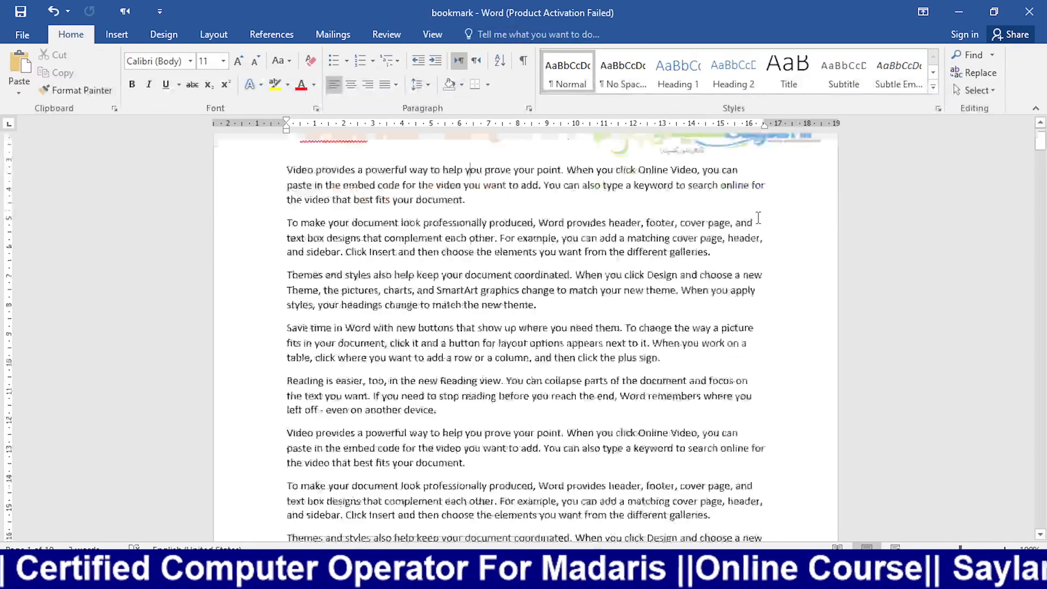
scroll(759, 217, down, 15)
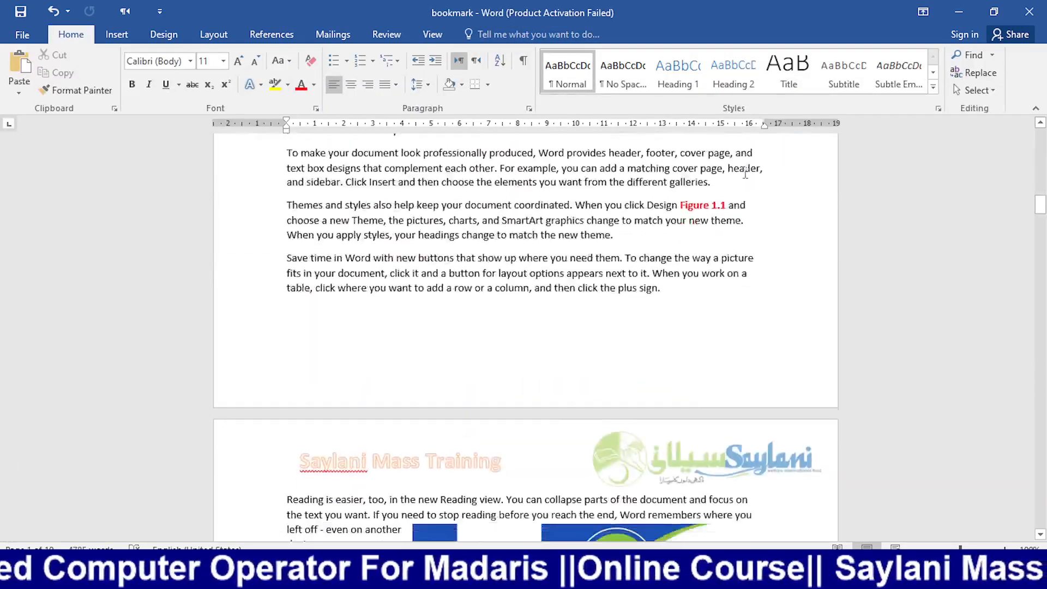
scroll(745, 173, down, 12)
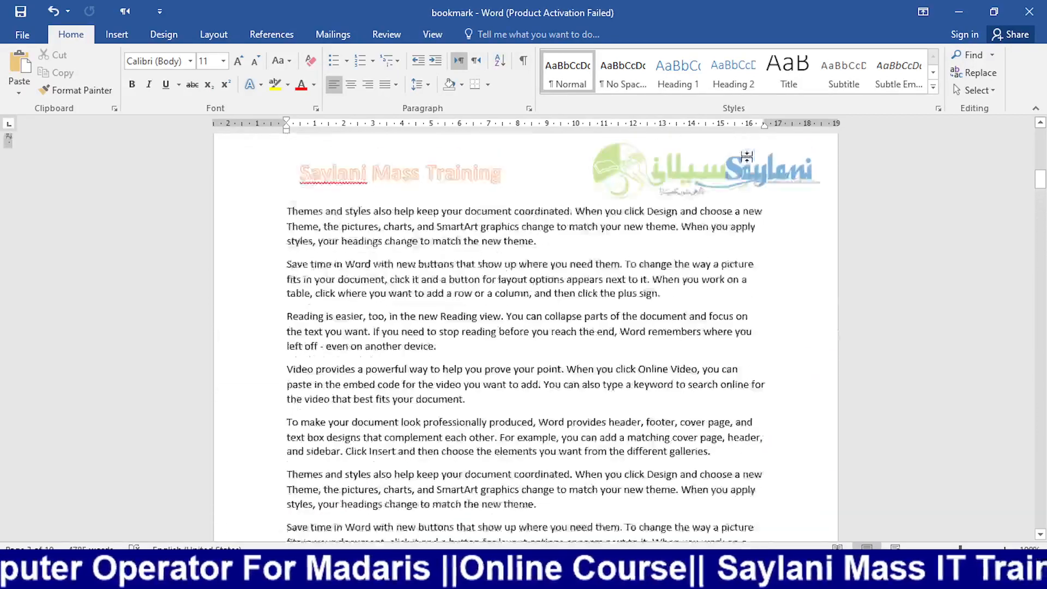
scroll(747, 156, down, 10)
scroll(748, 156, up, 1)
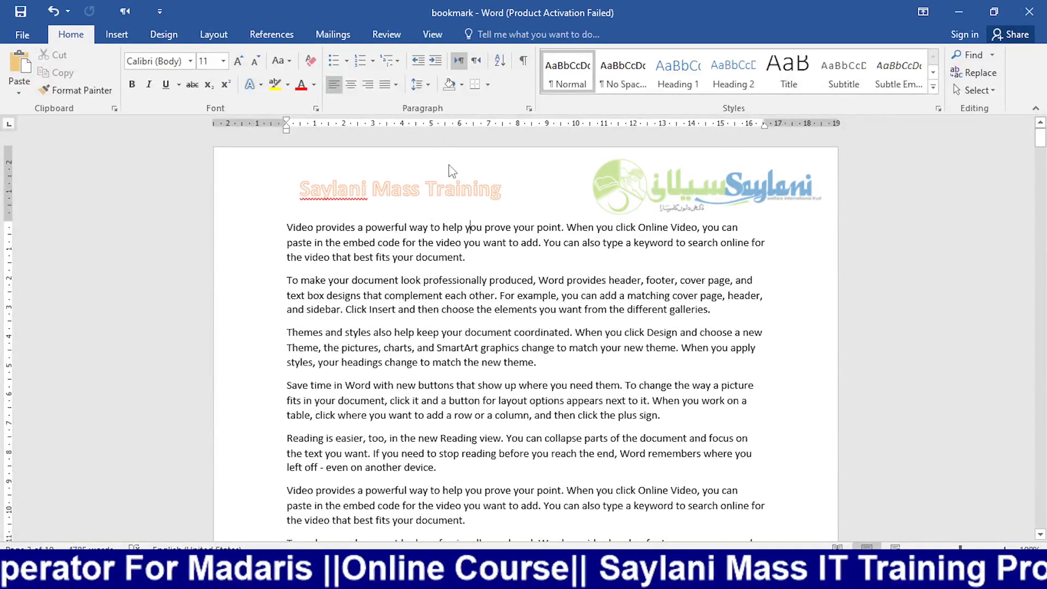
Step: Reopen the header for editing and delete the "Saylani Mass Training" text box
double_click(487, 178)
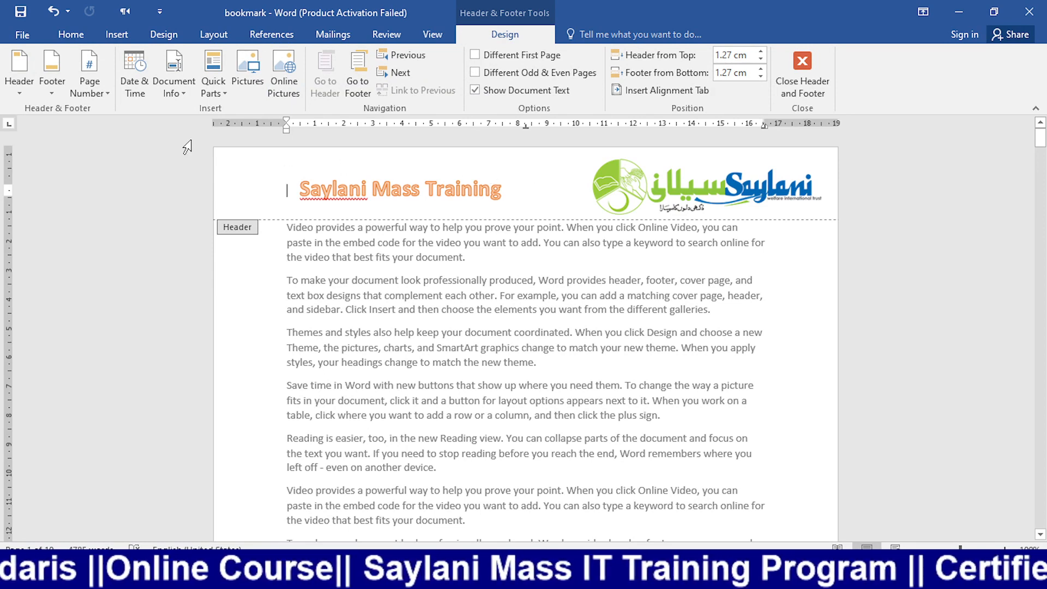
click(504, 191)
click(474, 173)
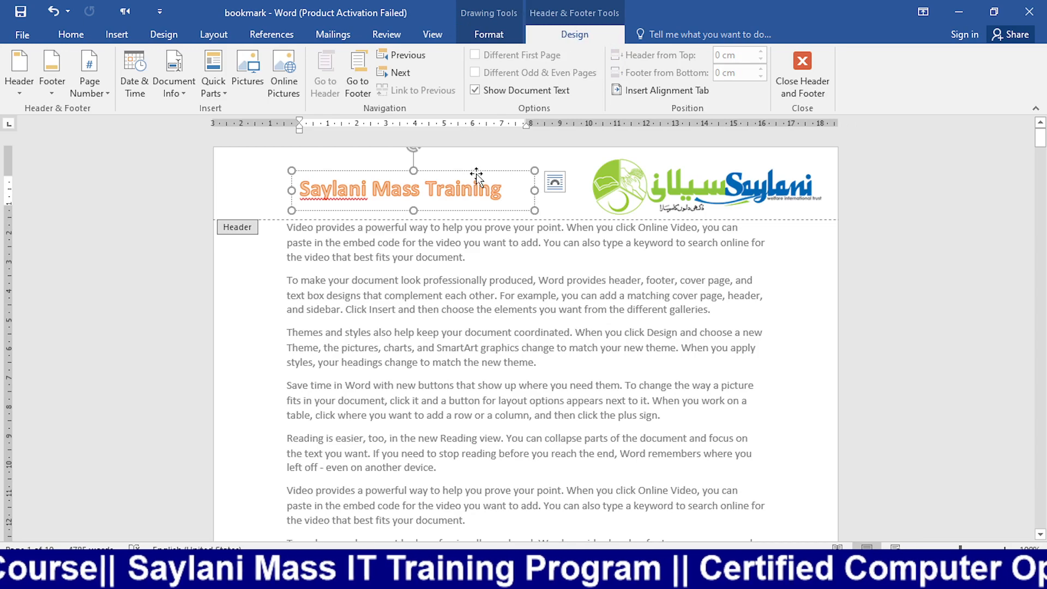
key(Delete)
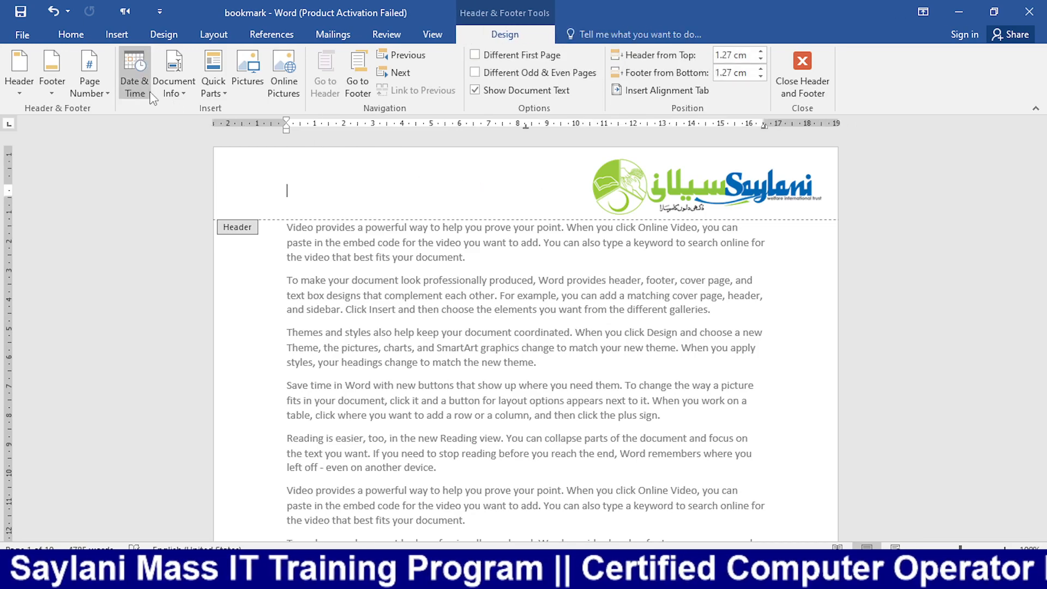
Step: Insert the current date into the header in the "Monday, February 20, 2023" format
click(143, 87)
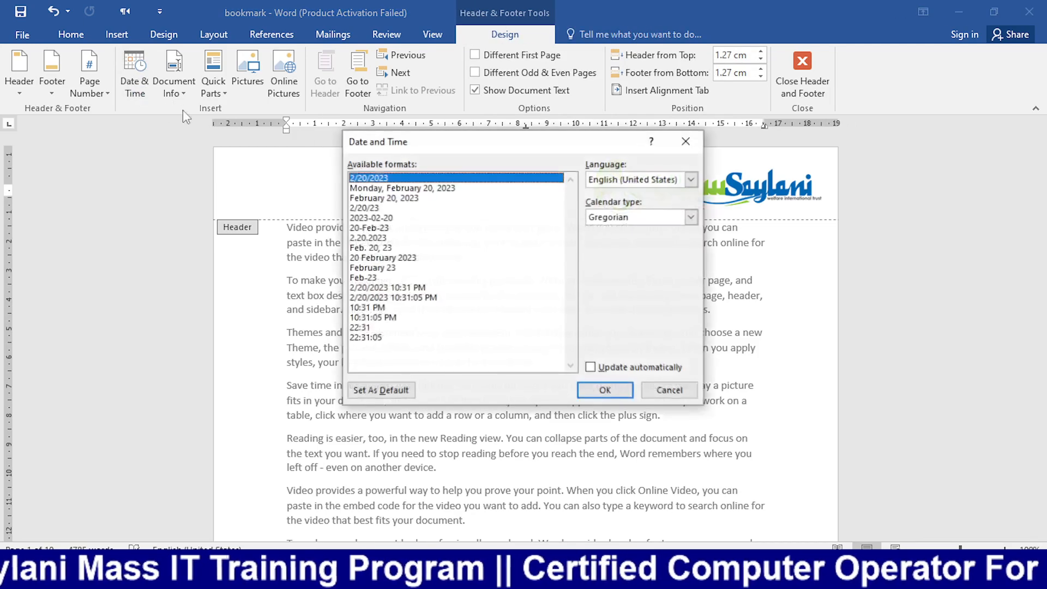
click(406, 189)
click(620, 398)
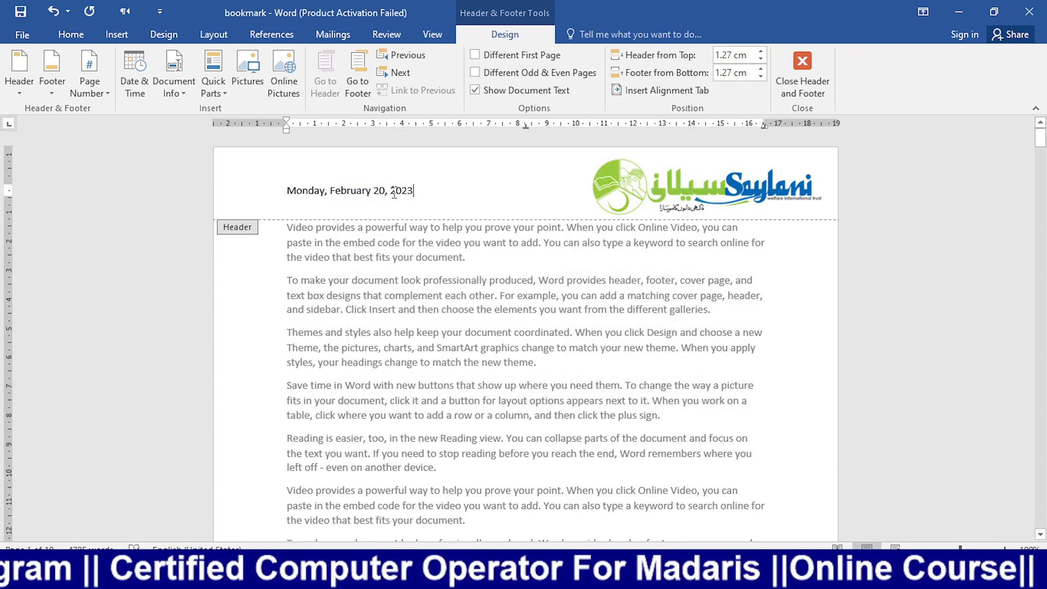
Step: Erase the whole inserted date from the header, leaving the logo in place
drag(433, 186, 289, 191)
click(350, 192)
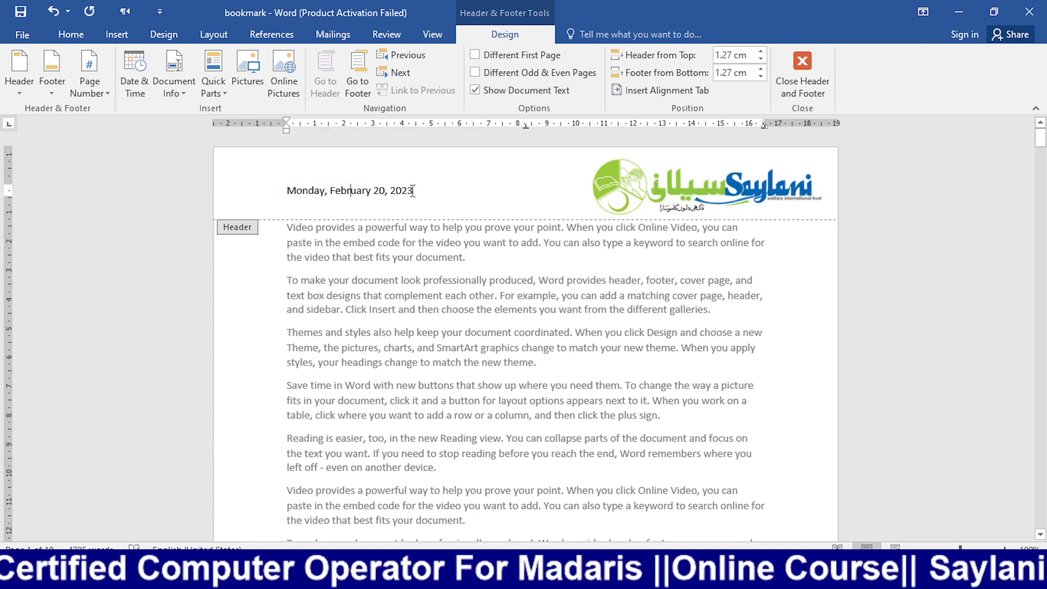
key(BackSpace)
key(BackSpace)
key(BackSpace)
key(BackSpace)
key(BackSpace)
key(BackSpace)
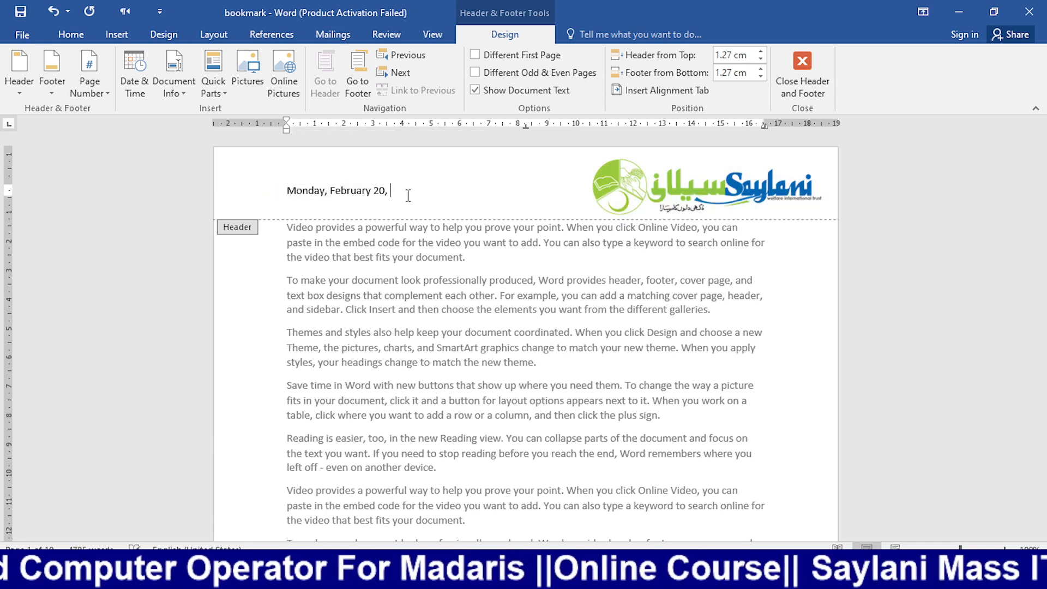
key(BackSpace)
key(BackSpace)
key(BackSpace)
key(BackSpace)
key(BackSpace)
key(BackSpace)
key(BackSpace)
key(BackSpace)
key(BackSpace)
key(BackSpace)
key(BackSpace)
key(BackSpace)
key(BackSpace)
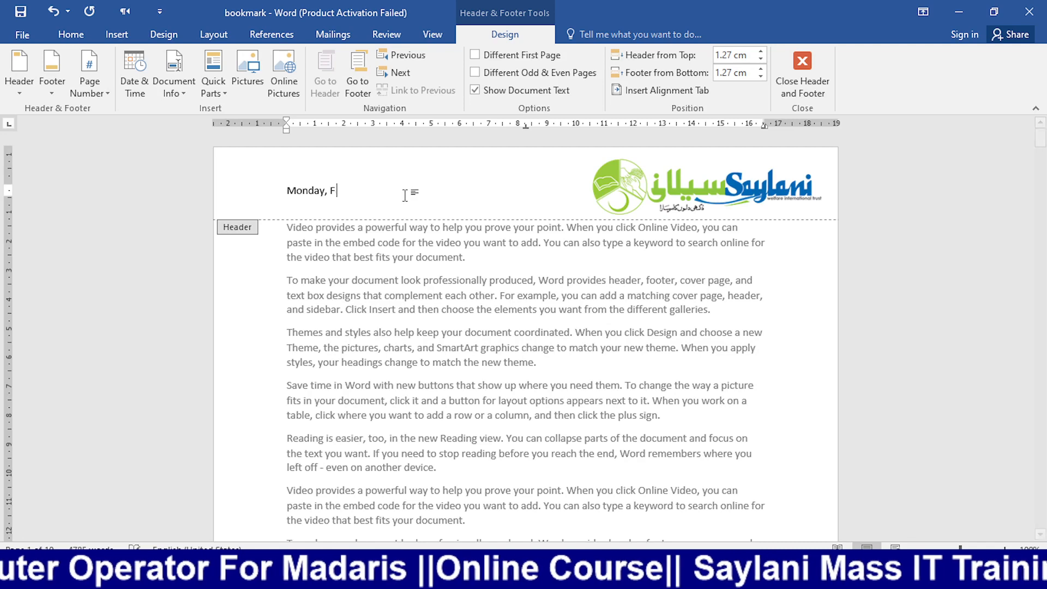
key(BackSpace)
key(BackSpace)
key(BackSpace)
key(BackSpace)
key(BackSpace)
key(BackSpace)
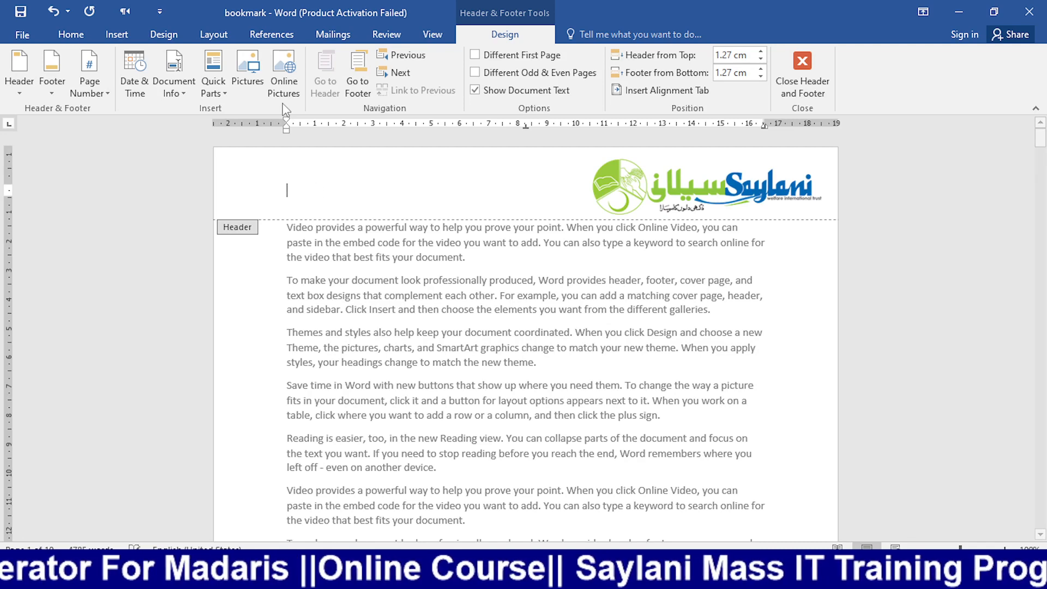
click(251, 75)
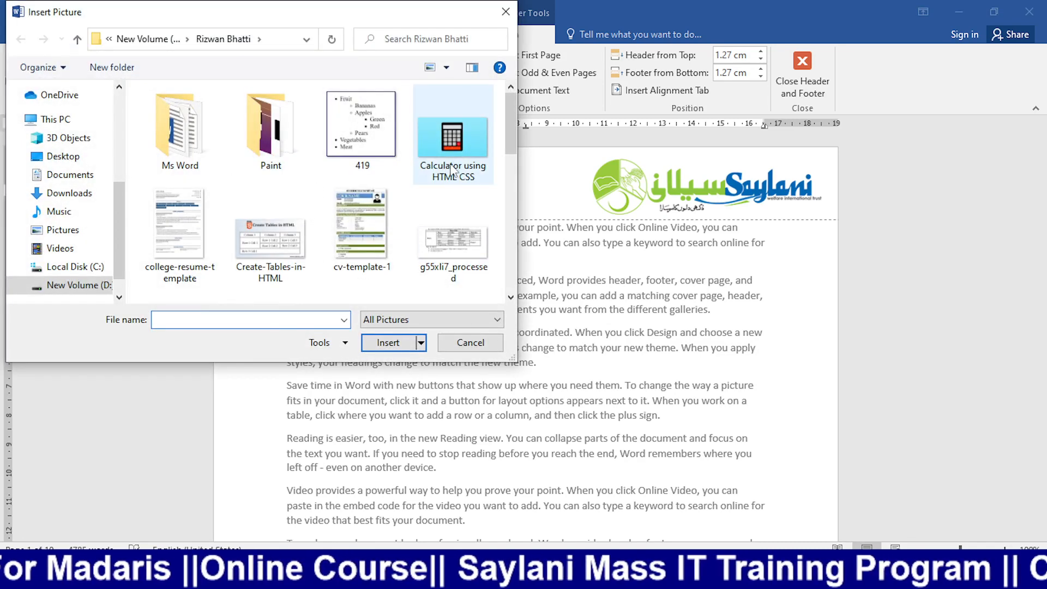
click(506, 12)
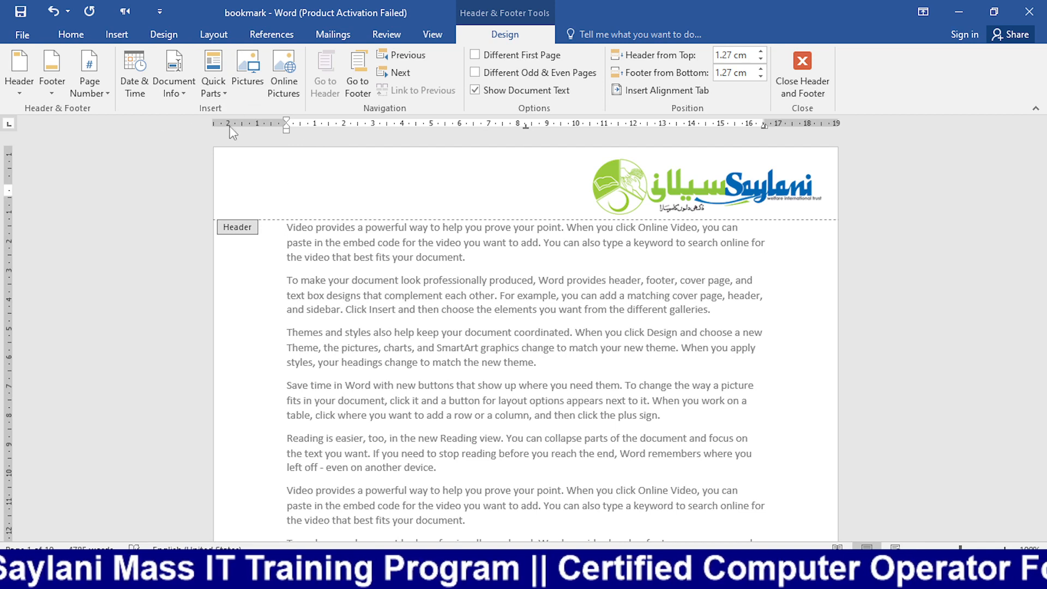
click(89, 87)
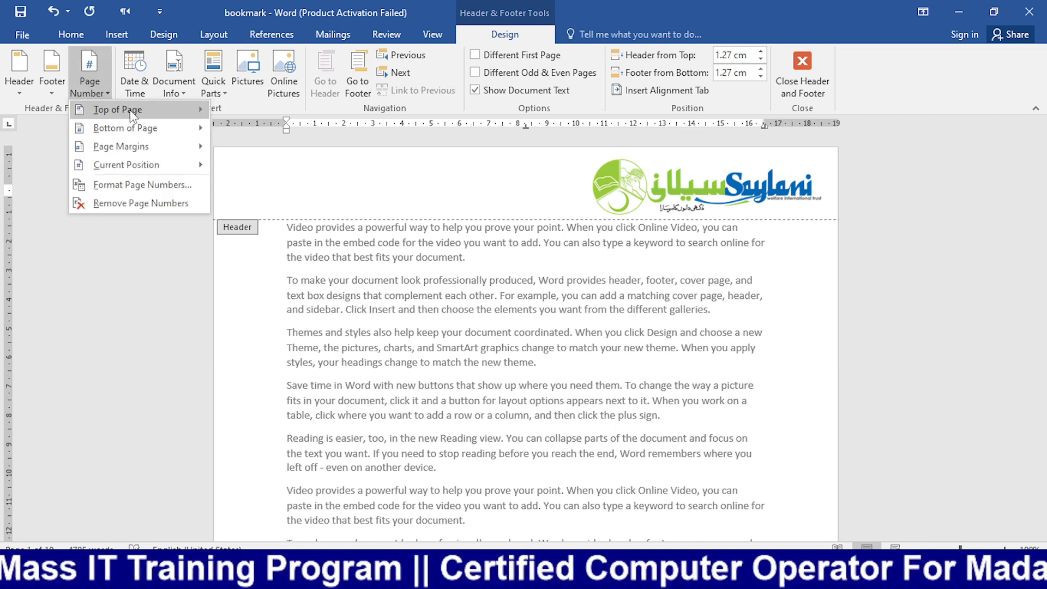
mouse_move(130, 112)
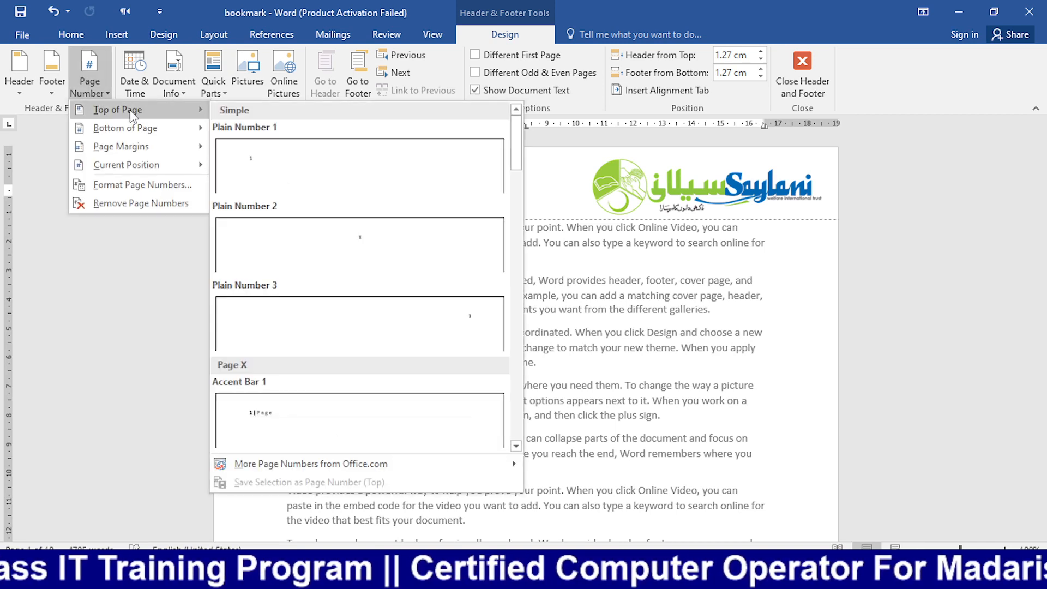
click(603, 214)
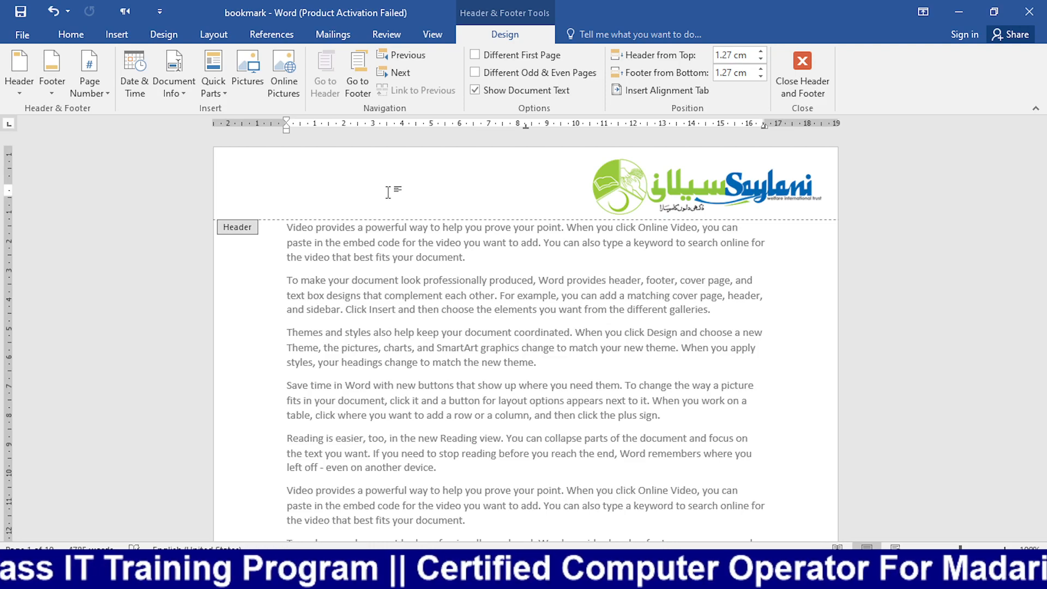
Step: Close the header and create a new document from the "Employee of the month certificate" template
click(802, 71)
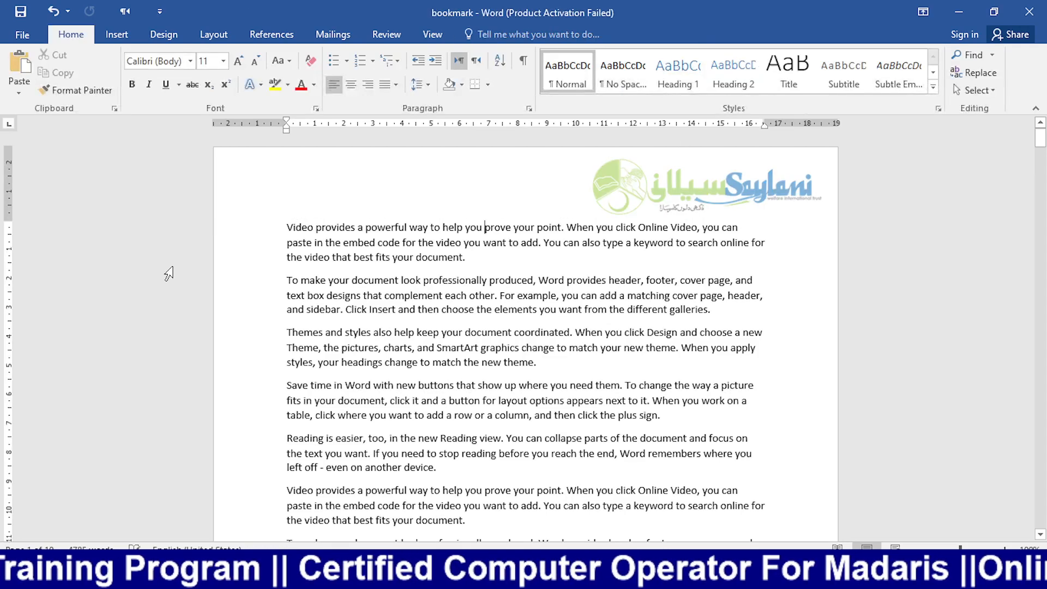
click(22, 36)
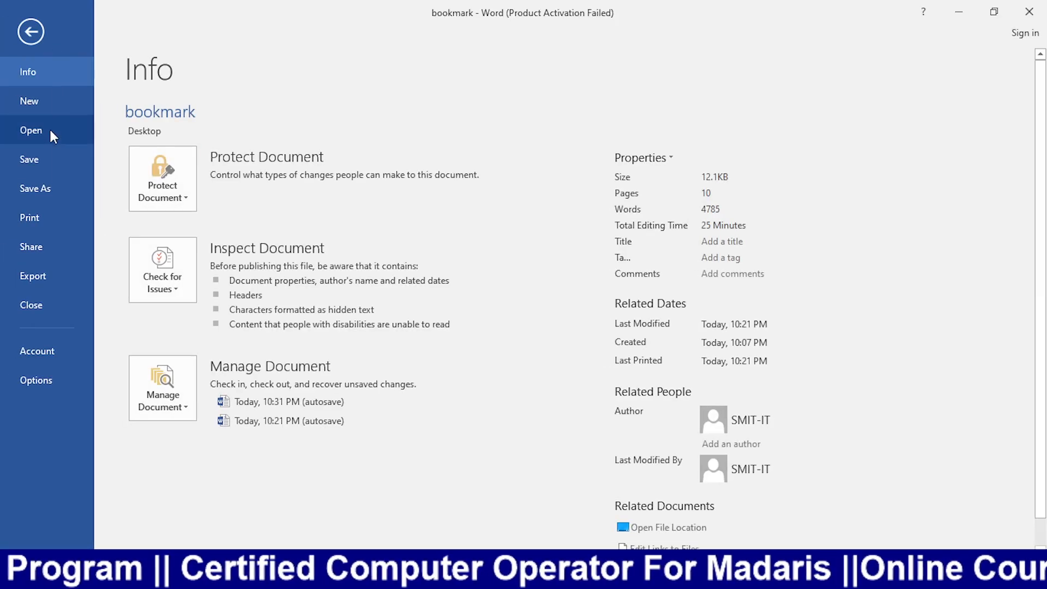
click(44, 102)
scroll(472, 362, down, 3)
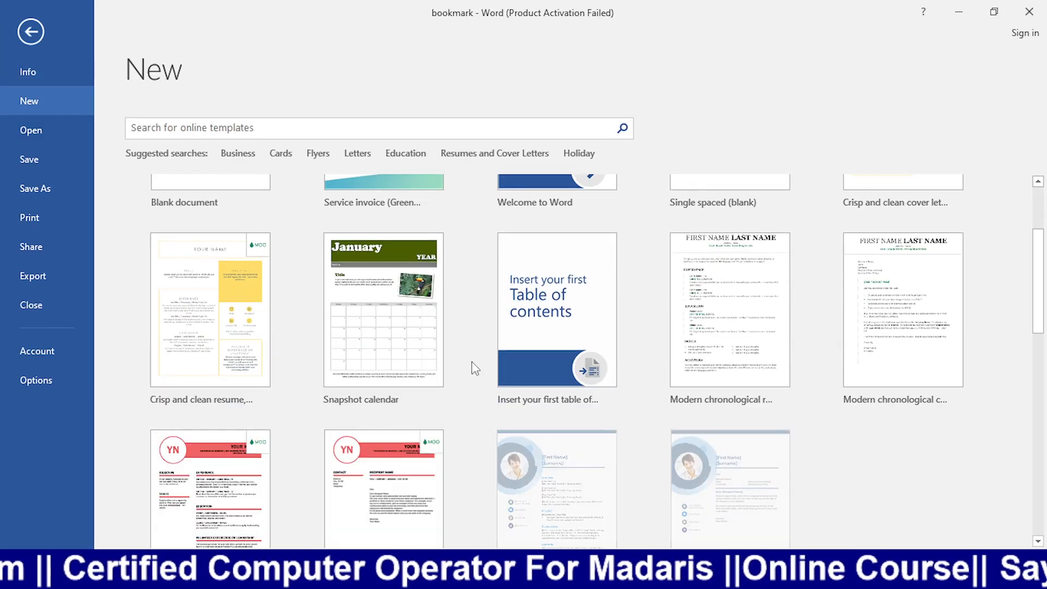
scroll(473, 361, down, 6)
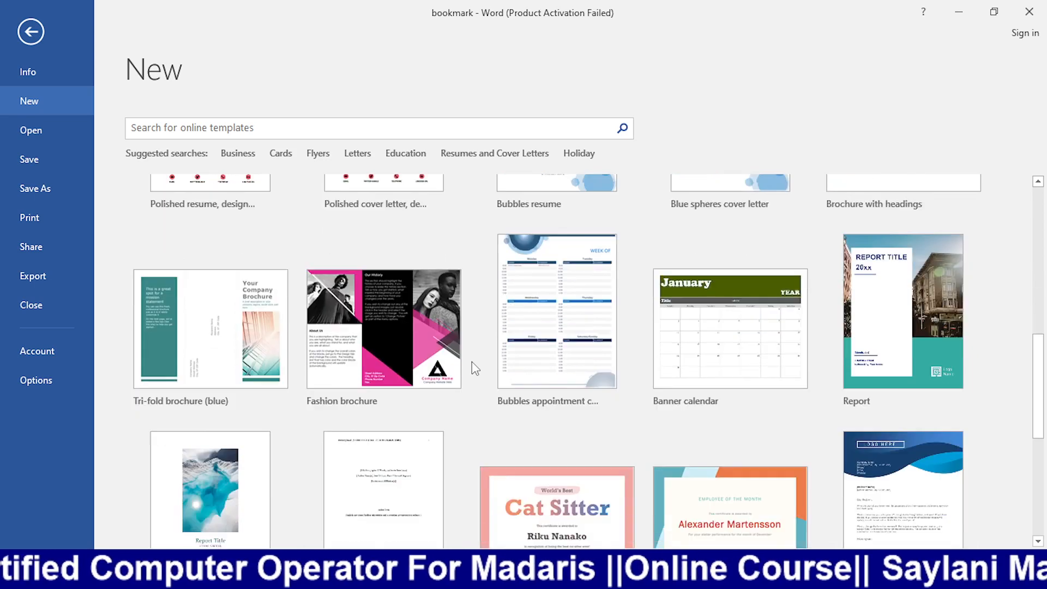
scroll(472, 362, down, 4)
click(674, 343)
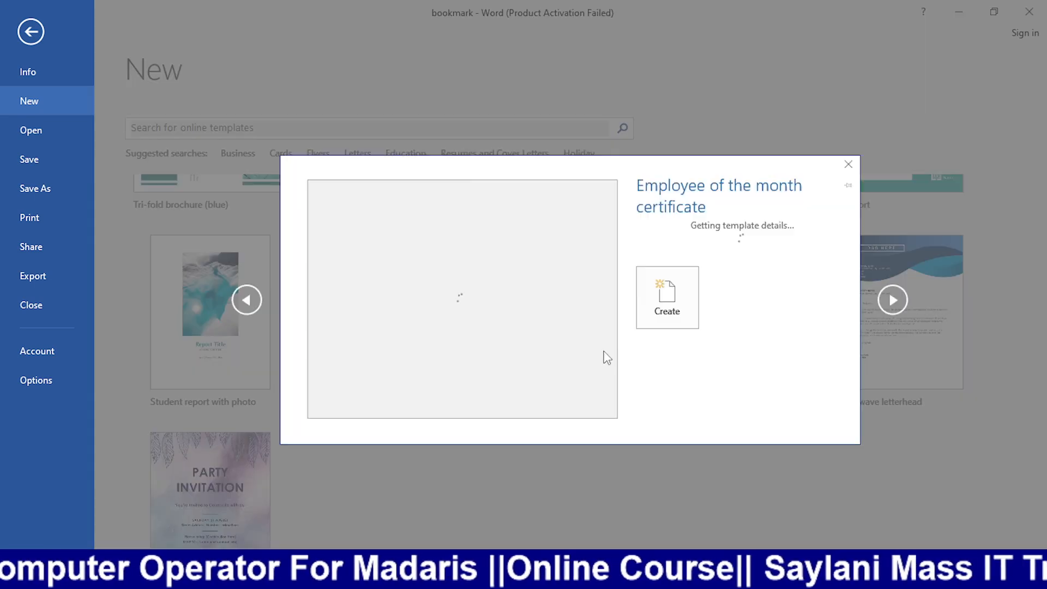
click(668, 414)
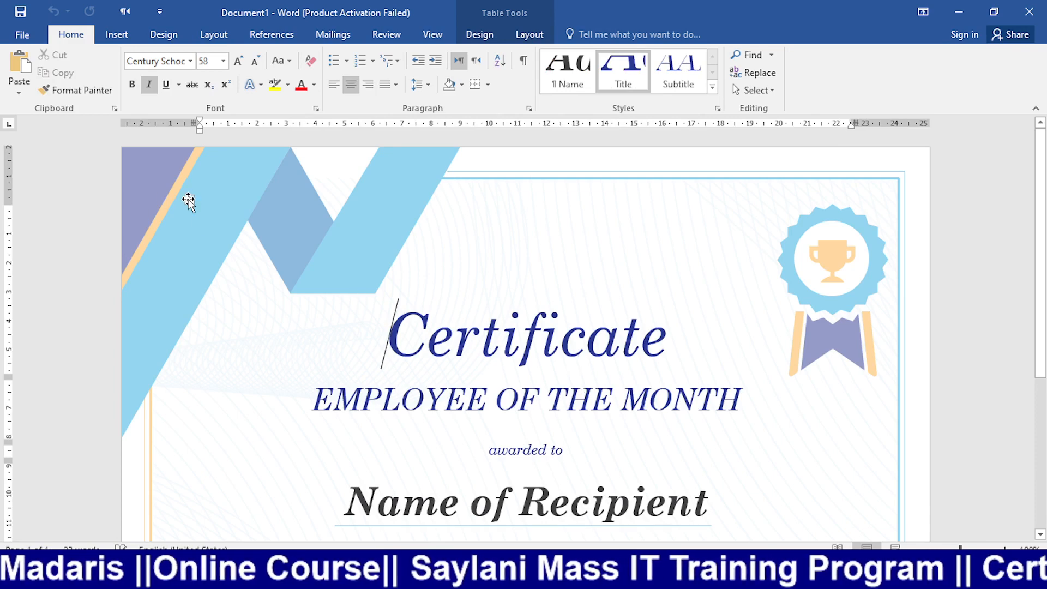
Step: Apply All Borders to the whole certificate table and look over its layout from top to bottom
click(188, 200)
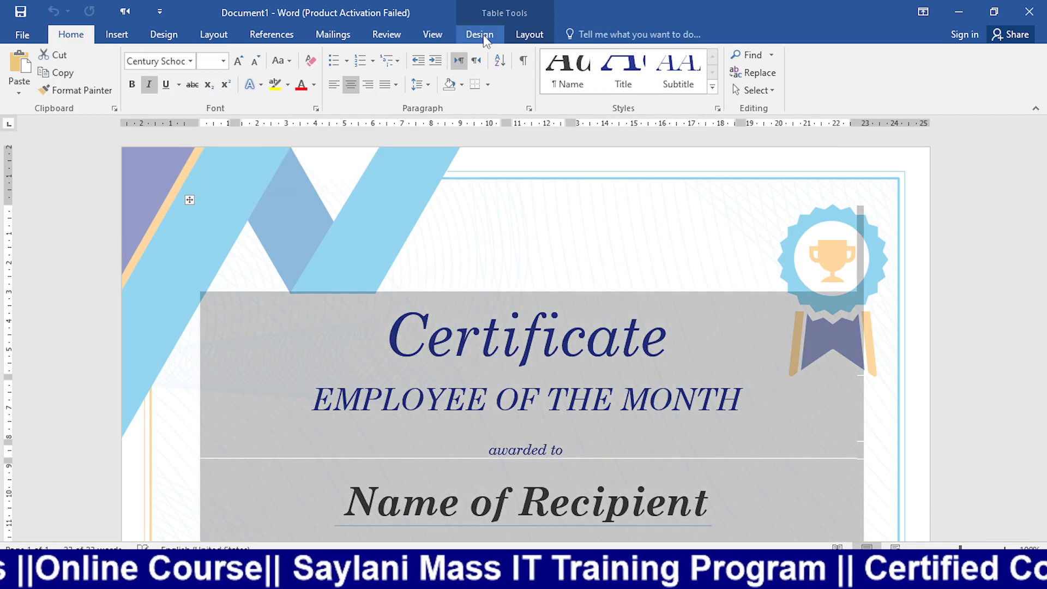
click(480, 34)
click(749, 87)
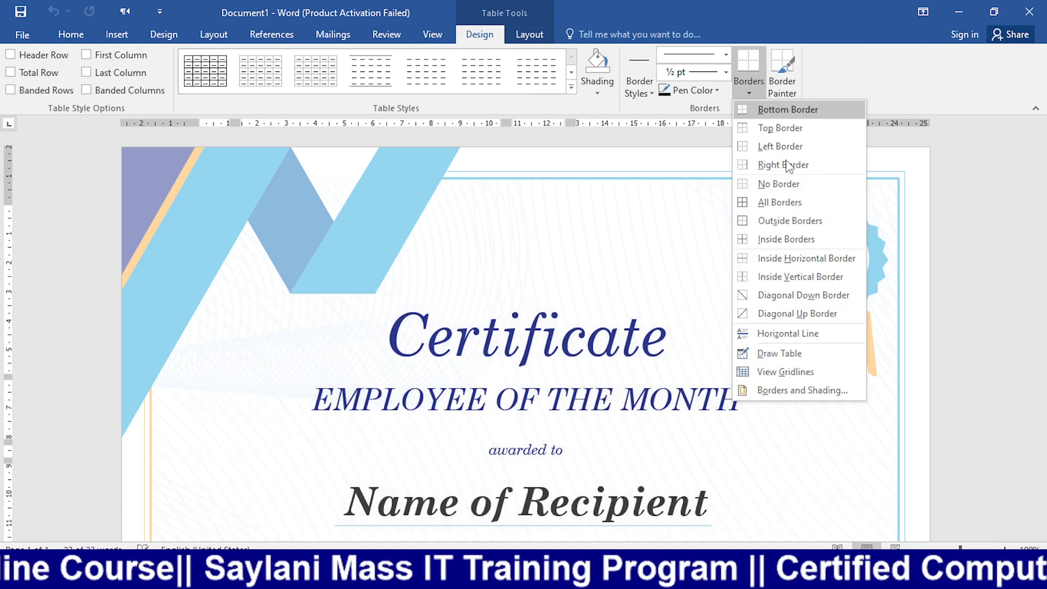
click(781, 202)
scroll(911, 341, down, 1)
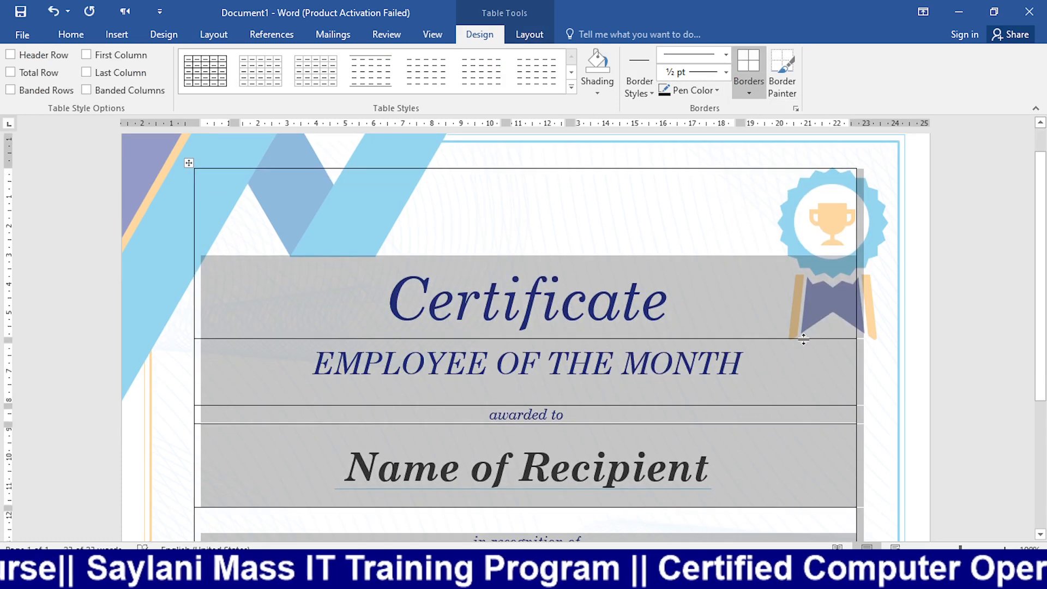
click(953, 339)
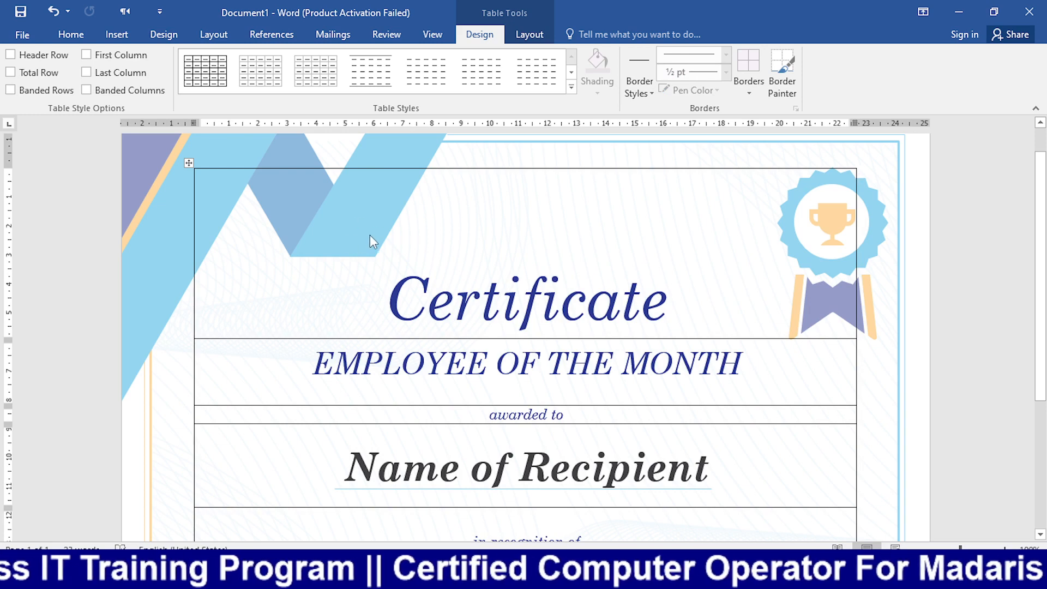
scroll(327, 281, down, 4)
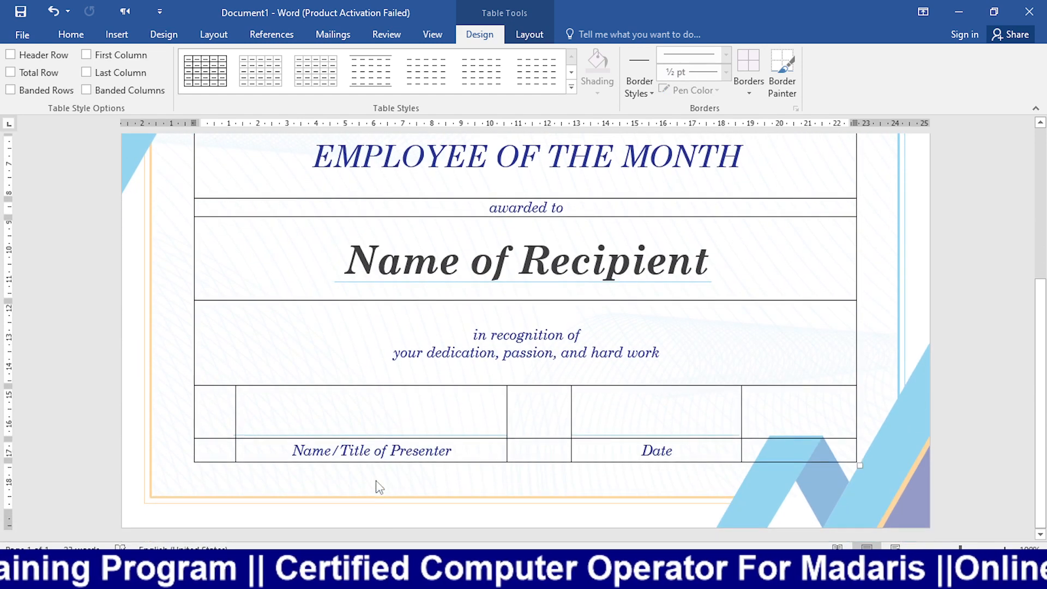
click(379, 487)
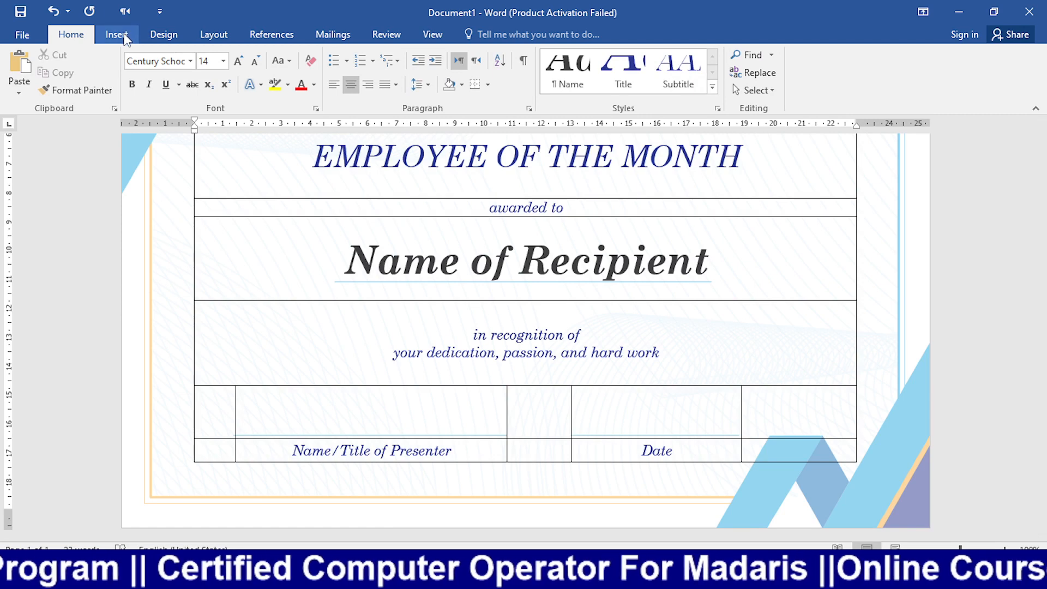
scroll(334, 252, up, 5)
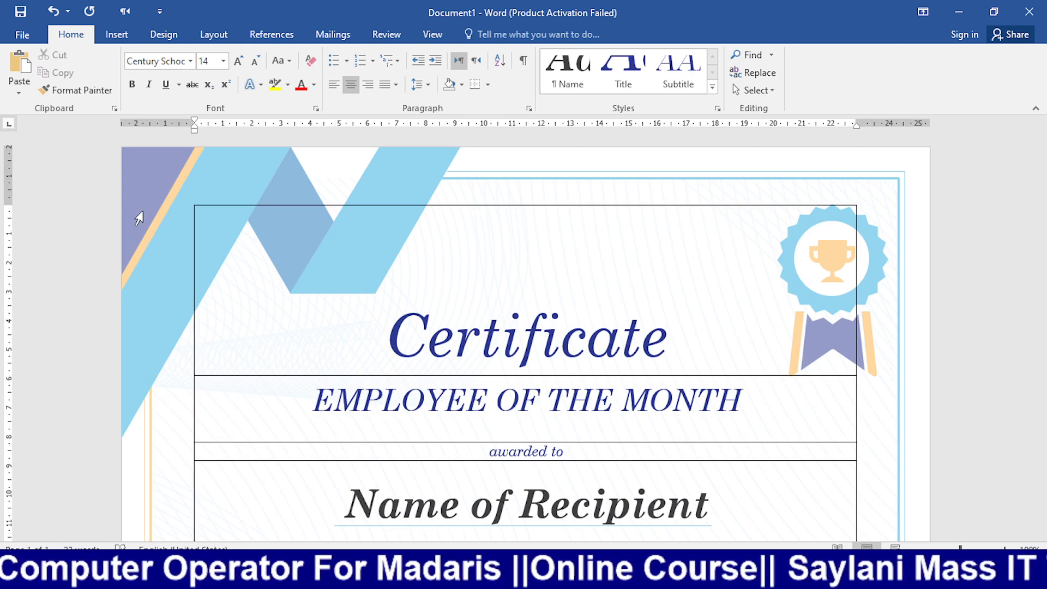
Step: Switch to OBS and make Camera the active scene
key(alt+Tab)
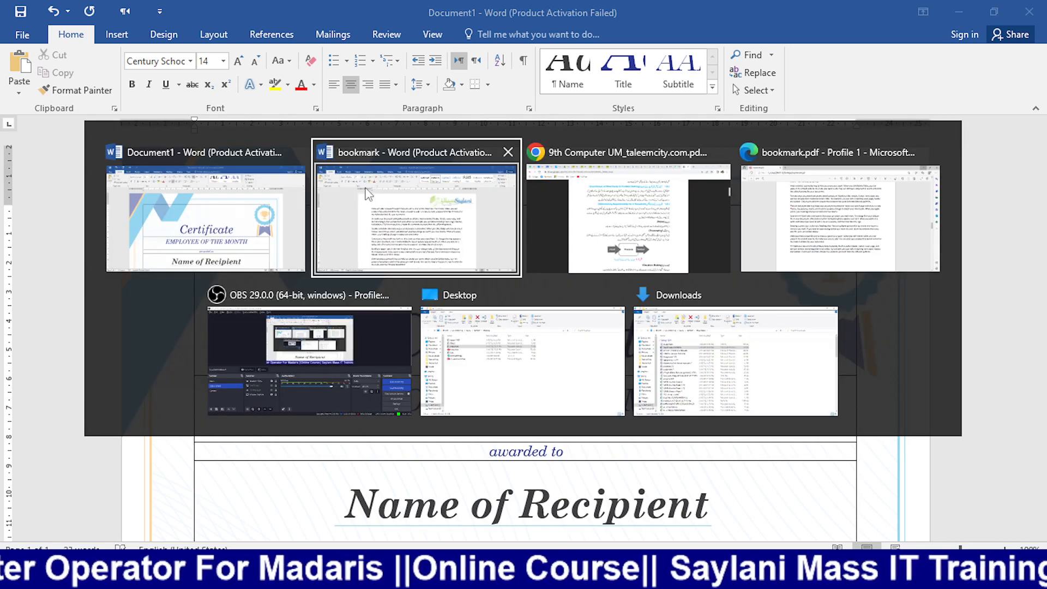
key(alt+Tab)
key(alt+Tab)
key(alt+Tab)
key(alt+Tab)
key(alt+shift+Tab)
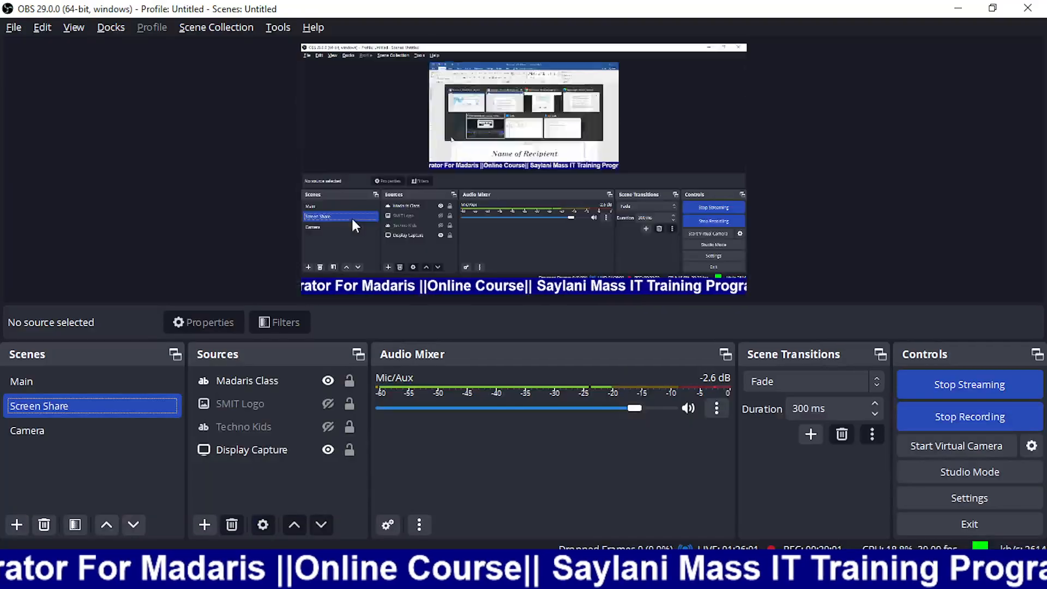
click(41, 426)
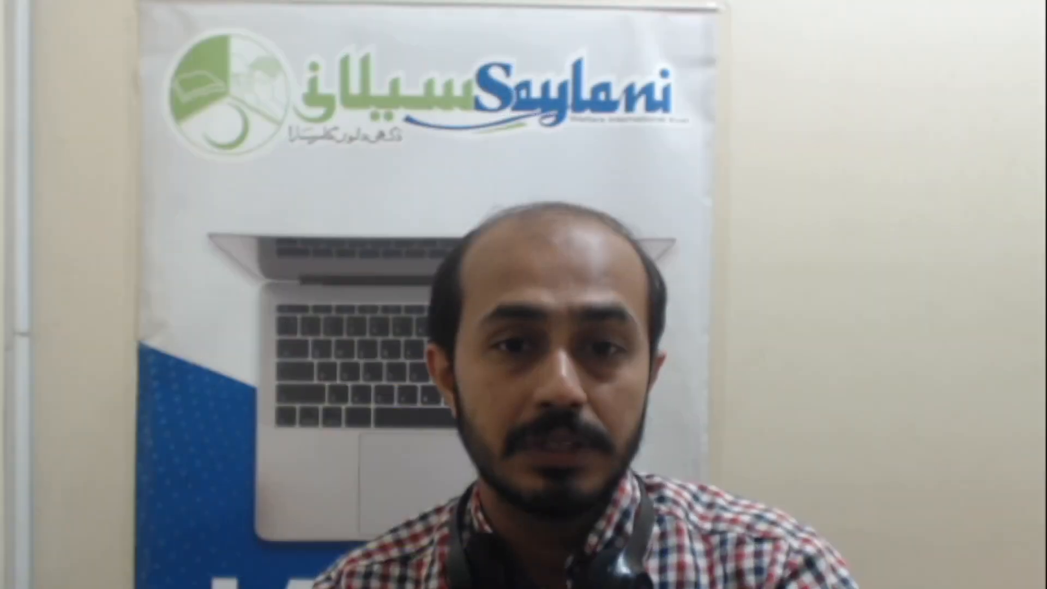
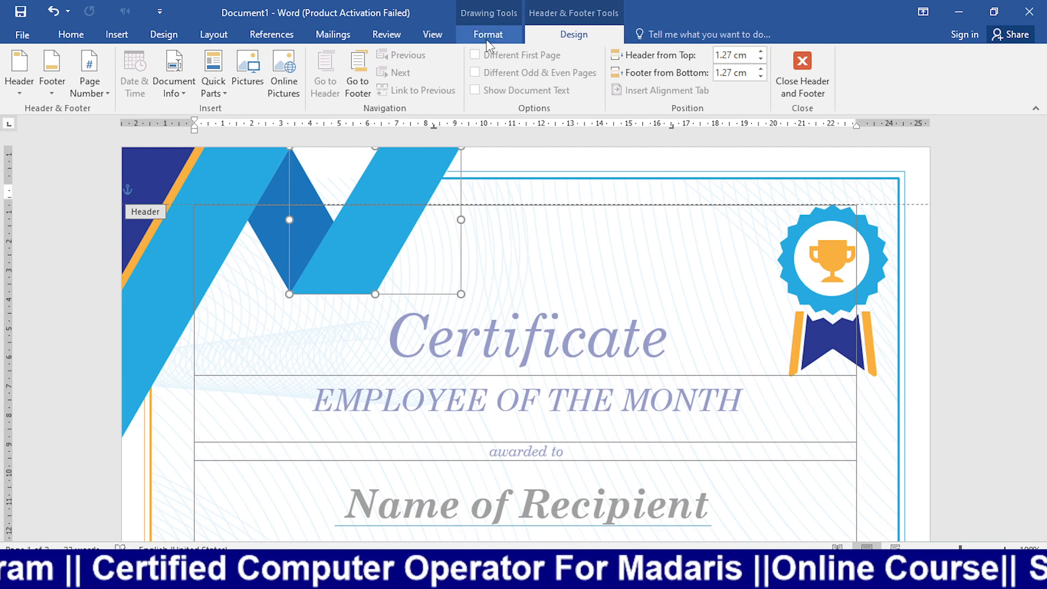
Step: Fill the light-blue slanted ribbon beside the blue diamond in the certificate header with the darkest orange theme colour
click(479, 39)
click(381, 55)
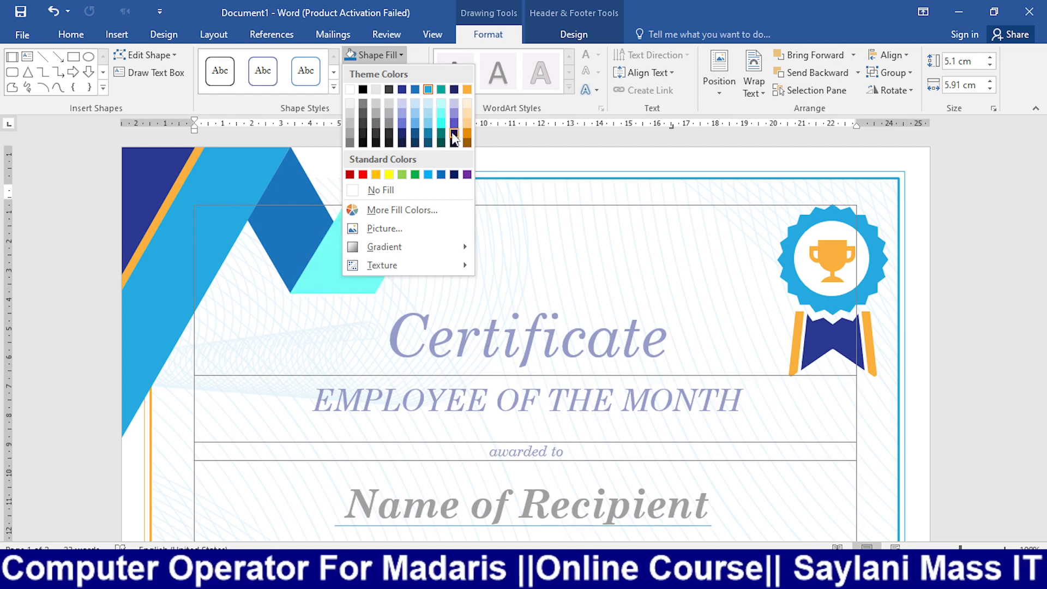
click(467, 146)
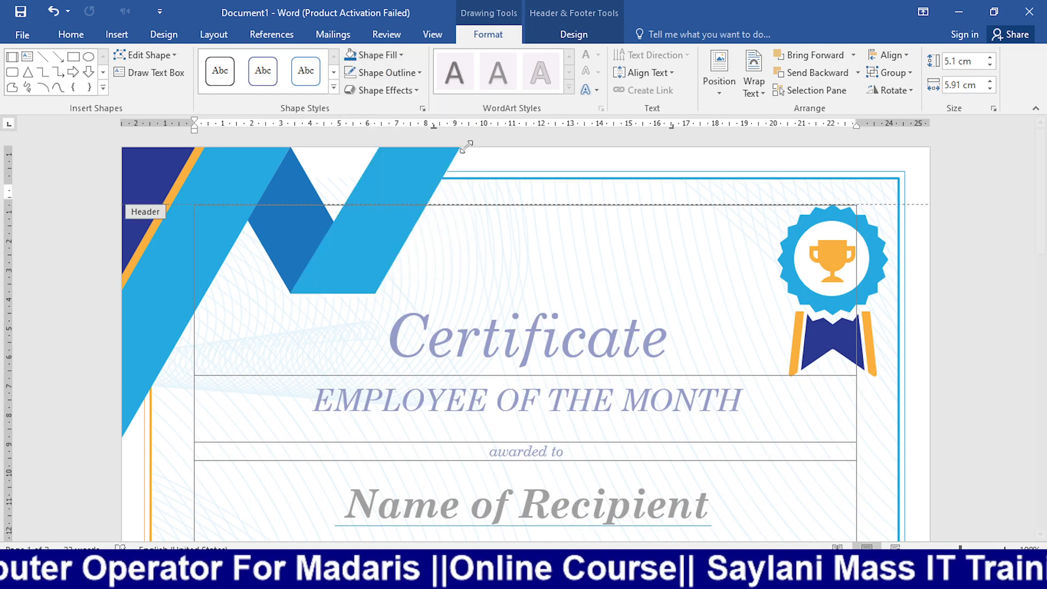
click(615, 159)
Step: Nudge the brown ribbon and ungroup the certificate's decorative header artwork
mouse_move(429, 174)
mouse_down()
mouse_move(519, 168)
mouse_move(470, 164)
mouse_move(460, 208)
mouse_move(599, 281)
mouse_move(424, 182)
mouse_move(348, 243)
mouse_move(300, 234)
mouse_move(498, 221)
mouse_move(414, 166)
mouse_up()
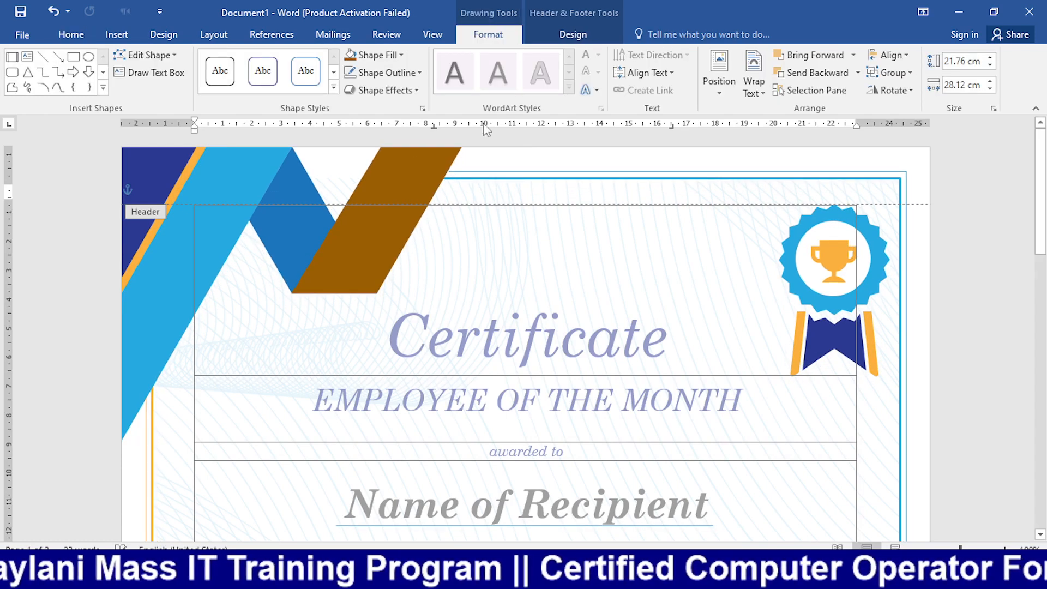
click(894, 72)
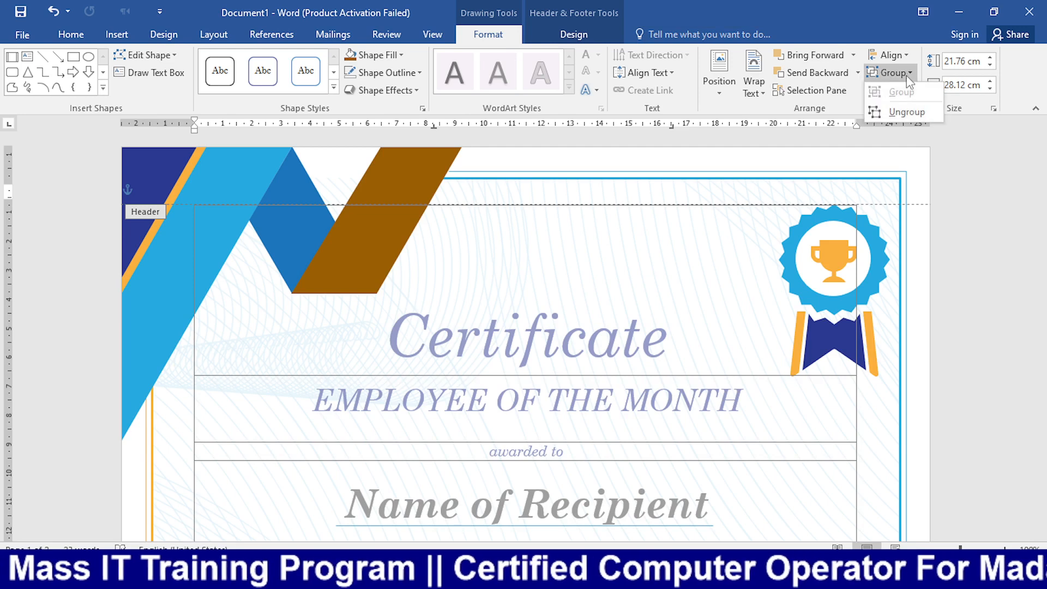
click(902, 112)
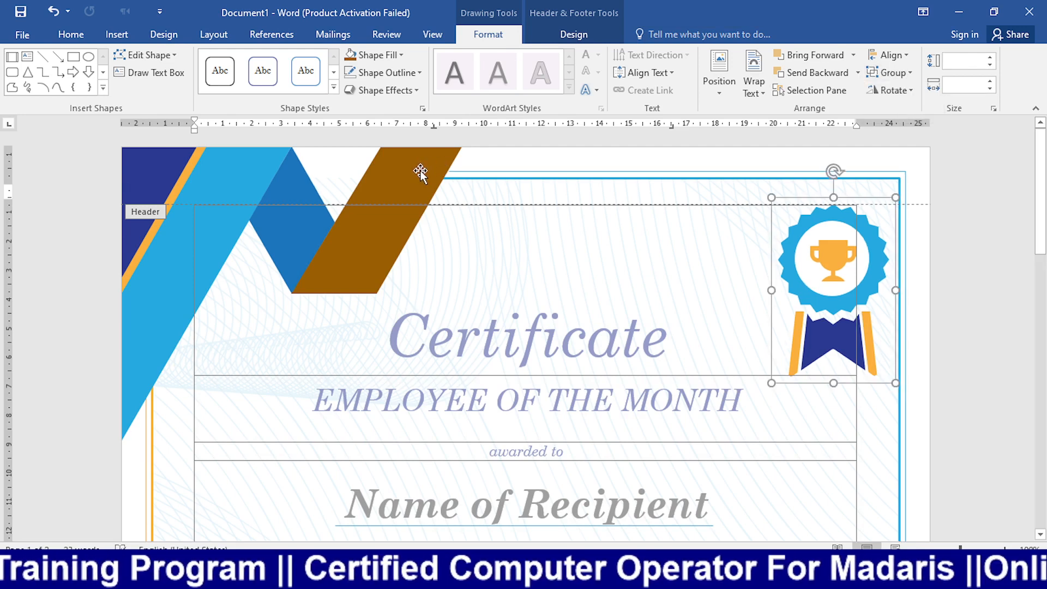
mouse_move(419, 171)
mouse_down()
mouse_move(380, 176)
mouse_move(440, 175)
mouse_move(421, 175)
mouse_up()
click(605, 299)
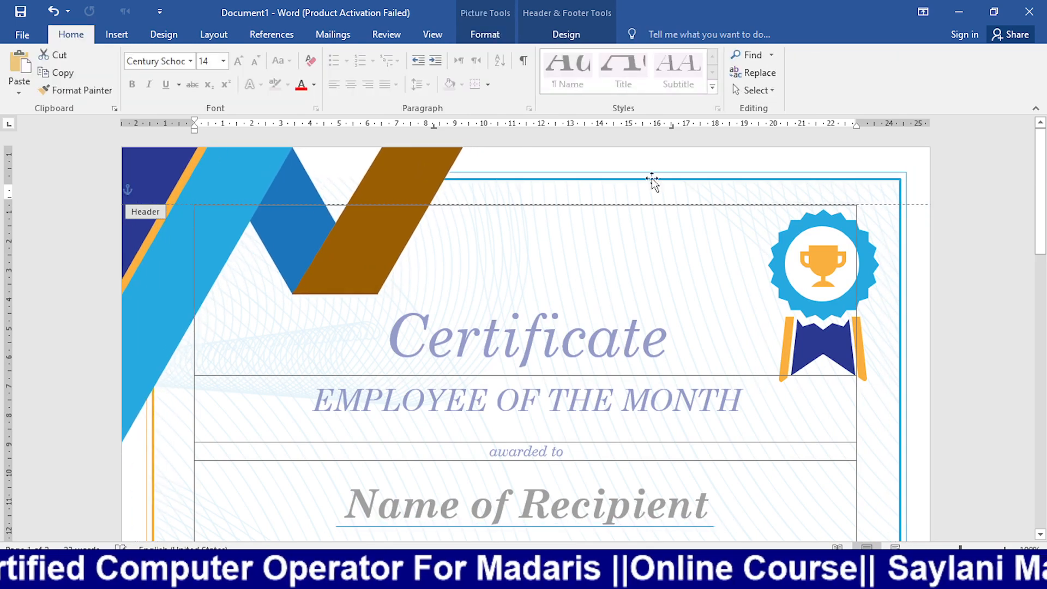
Step: Ungroup the nested ribbon and frame artwork into individual shapes
click(897, 76)
click(899, 112)
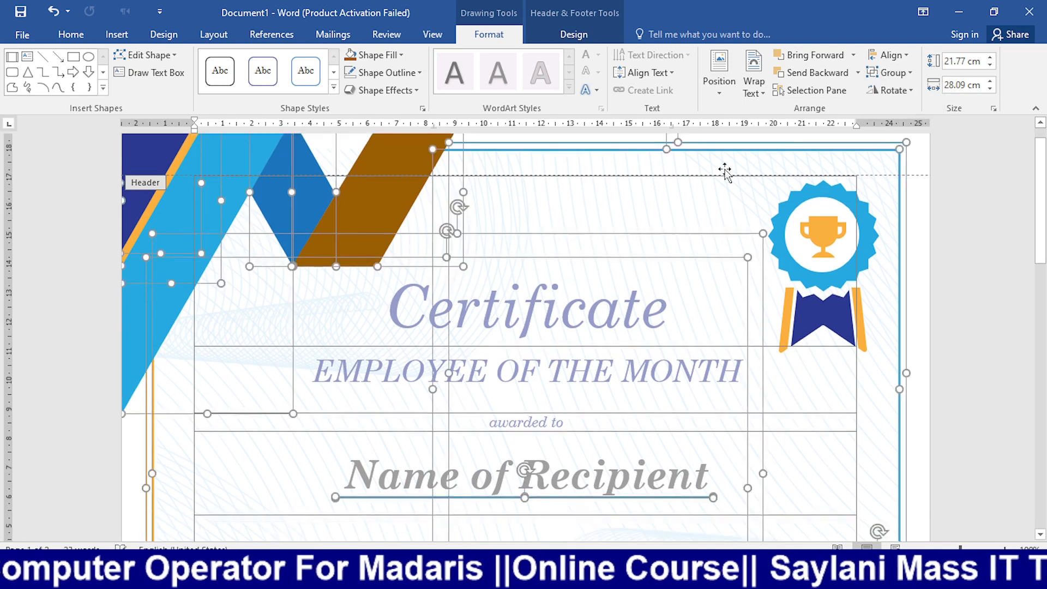
scroll(662, 306, up, 2)
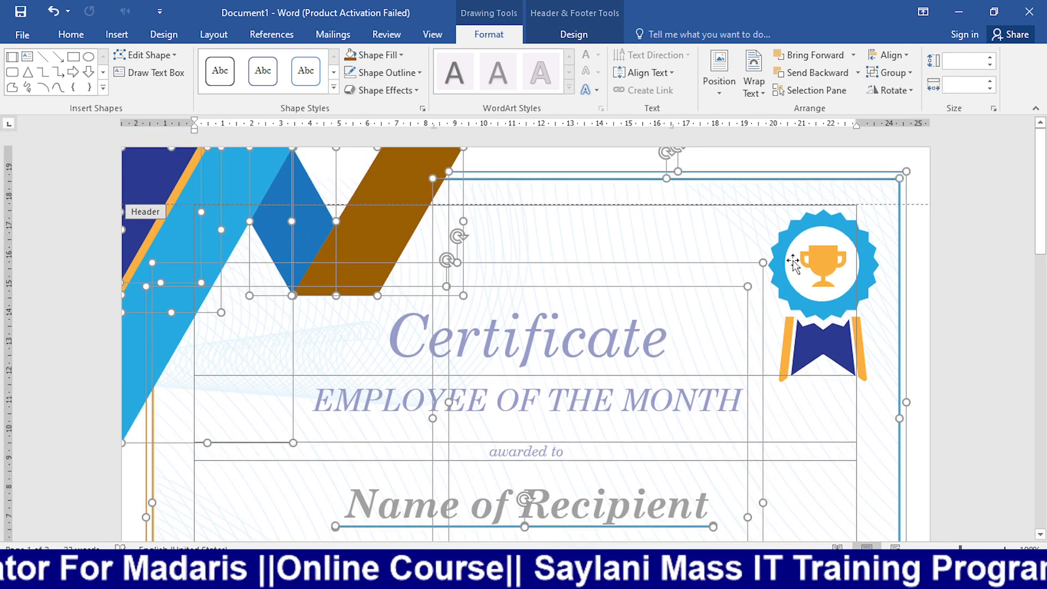
click(657, 225)
Step: Move the brown, blue, navy and orange ribbon pieces apart and shift the award badge toward the certificate's centre
drag(395, 163, 536, 188)
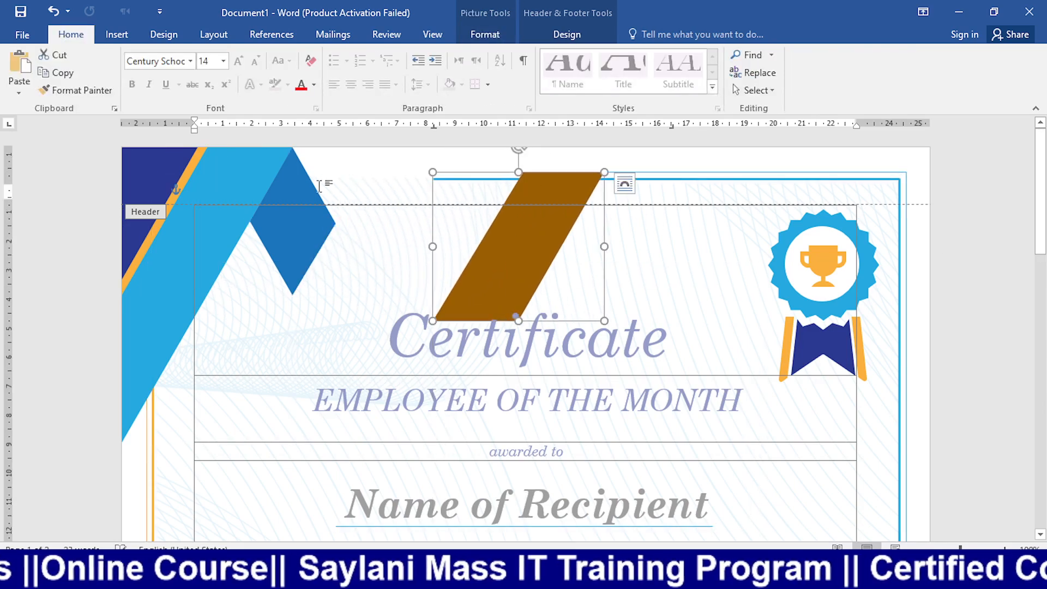
click(293, 185)
drag(293, 185, 385, 207)
drag(234, 175, 324, 200)
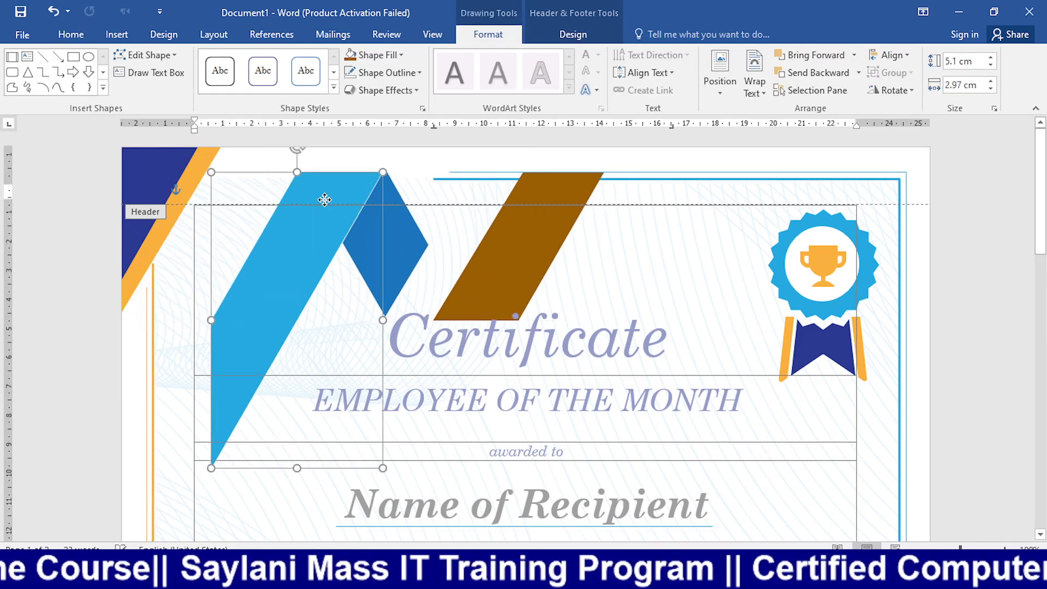
drag(166, 166, 262, 191)
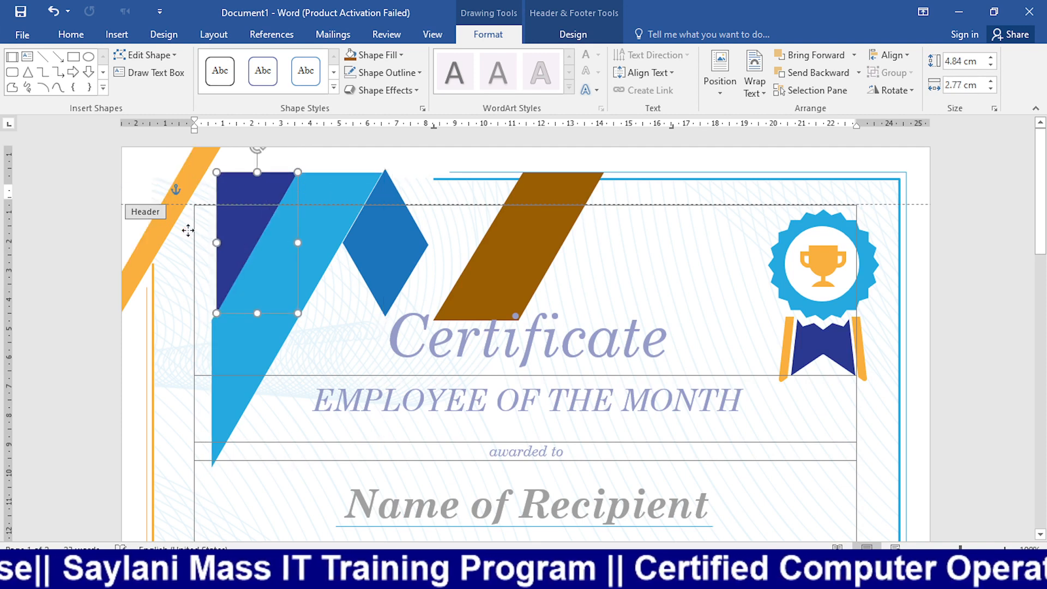
drag(187, 210, 187, 288)
drag(773, 228, 642, 261)
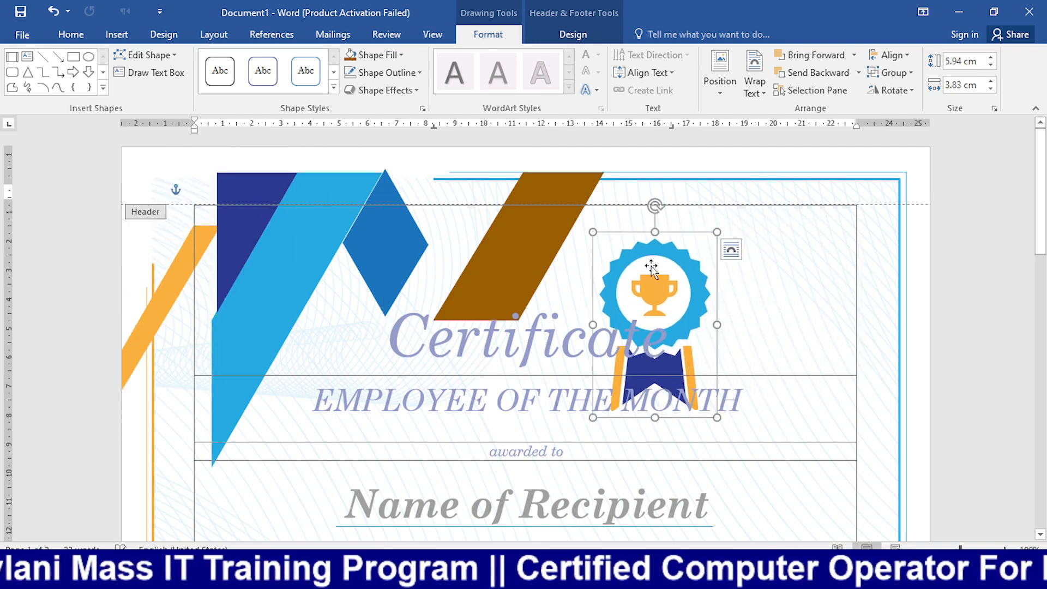
Step: Ungroup the award badge into its separate shapes
click(889, 73)
click(905, 112)
click(731, 289)
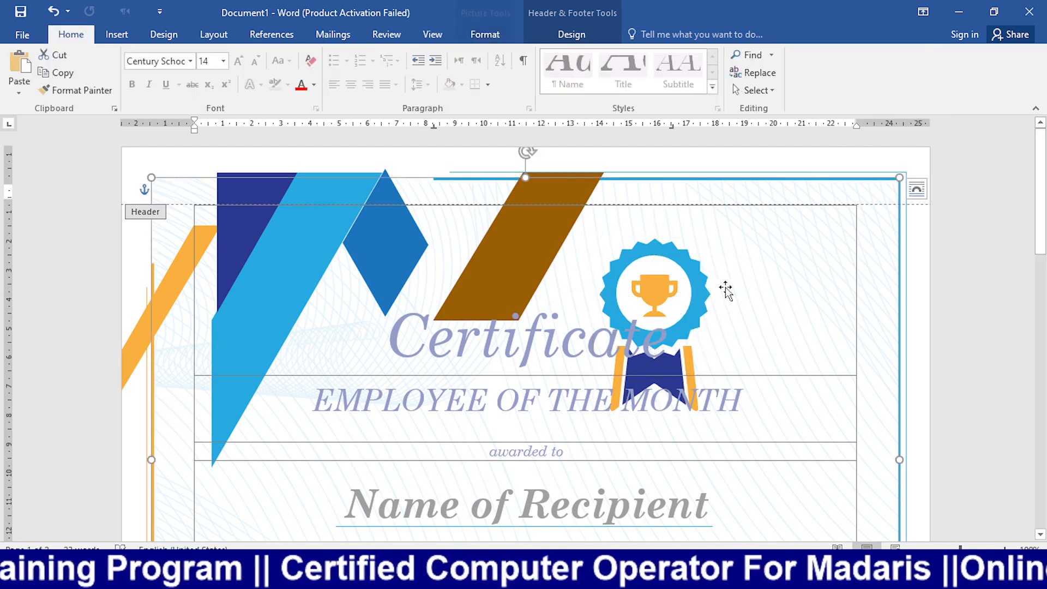
Step: Take the certificate's award badge apart by moving the blue seal, trophy, orange strips and navy ribbon to separate positions
mouse_move(703, 292)
mouse_down()
mouse_move(749, 252)
mouse_move(775, 247)
mouse_up()
drag(651, 298, 611, 244)
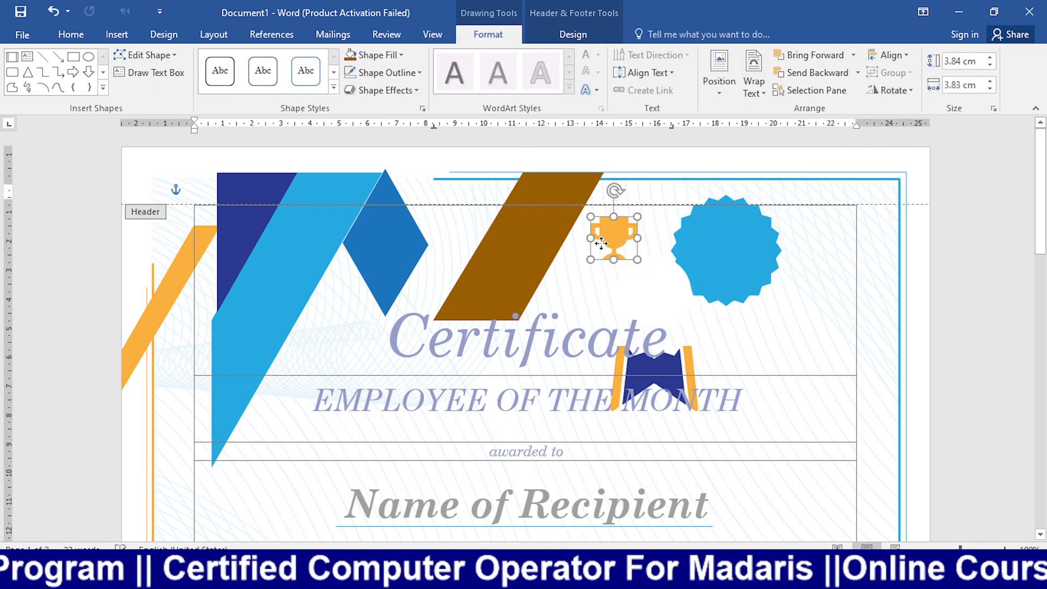
drag(691, 360, 790, 321)
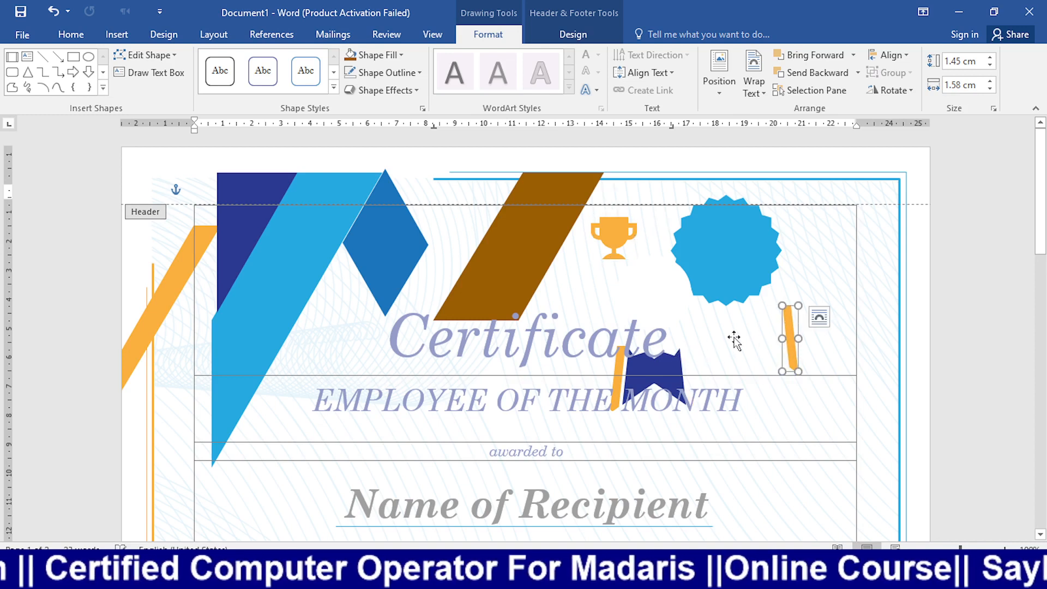
drag(619, 409, 592, 313)
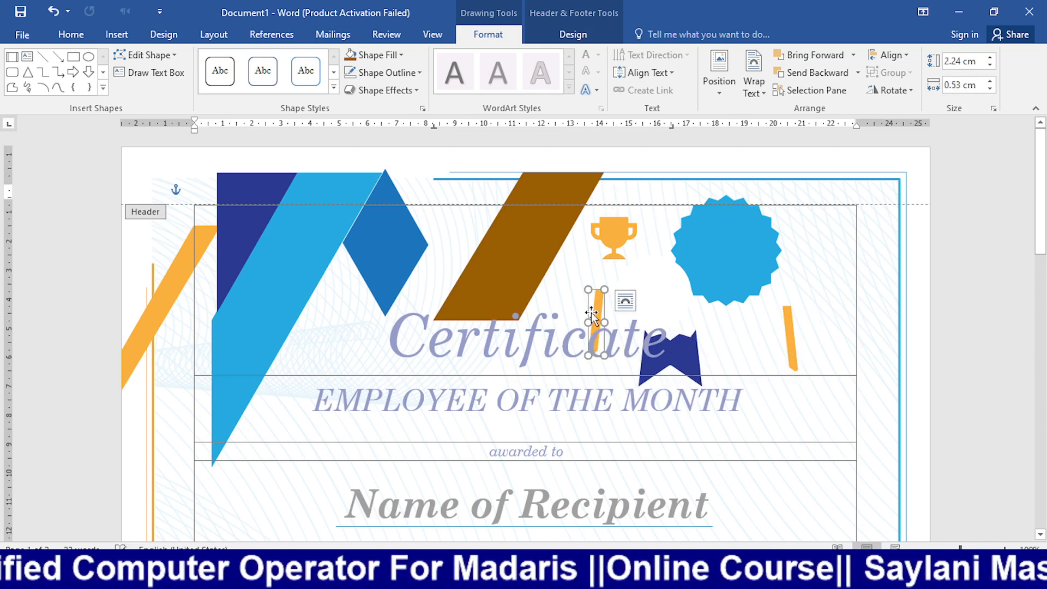
Step: Move the thin blue border frame and the thick blue border frame down and inward from the page's upper-right corner
drag(803, 180, 743, 234)
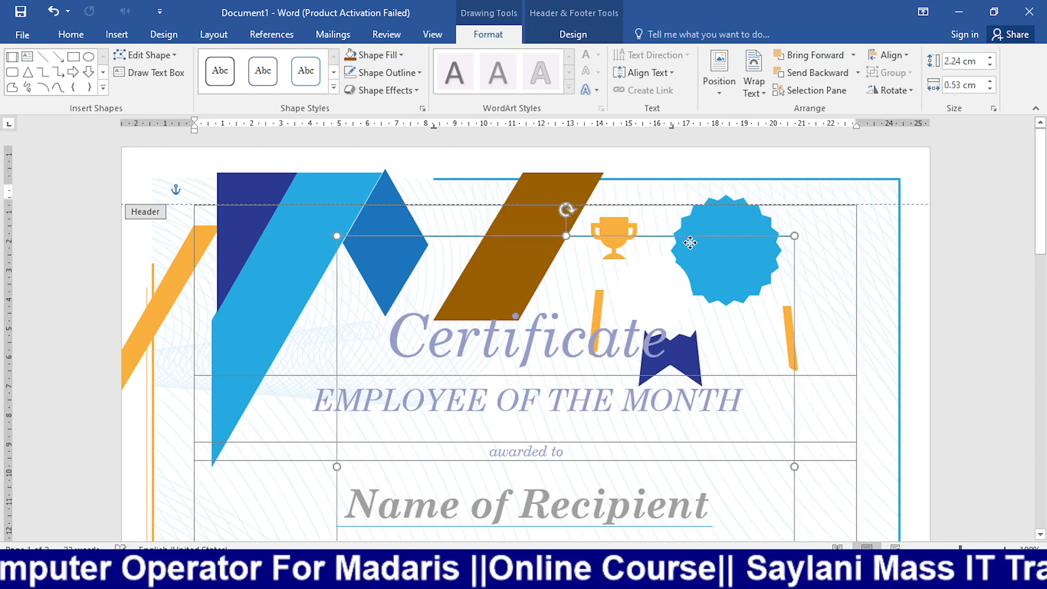
scroll(743, 233, down, 3)
scroll(811, 259, up, 3)
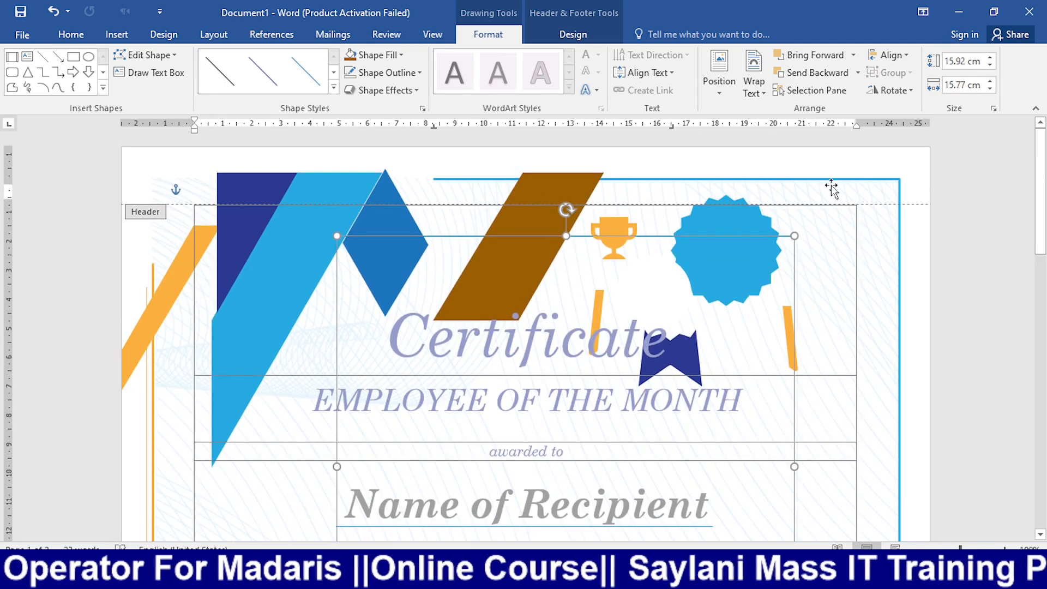
drag(831, 181, 732, 264)
scroll(732, 264, down, 4)
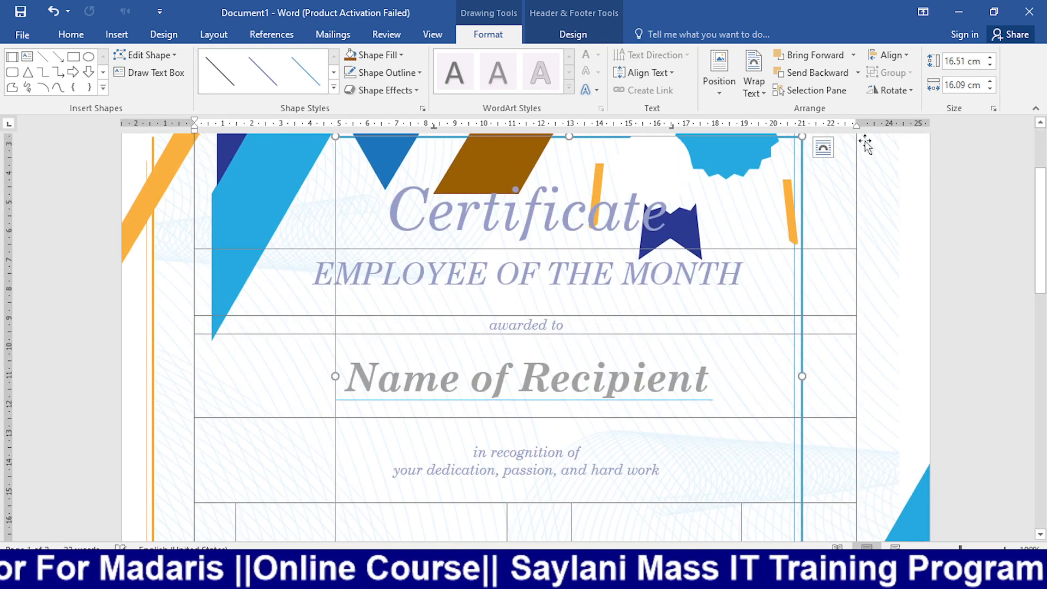
scroll(800, 224, up, 3)
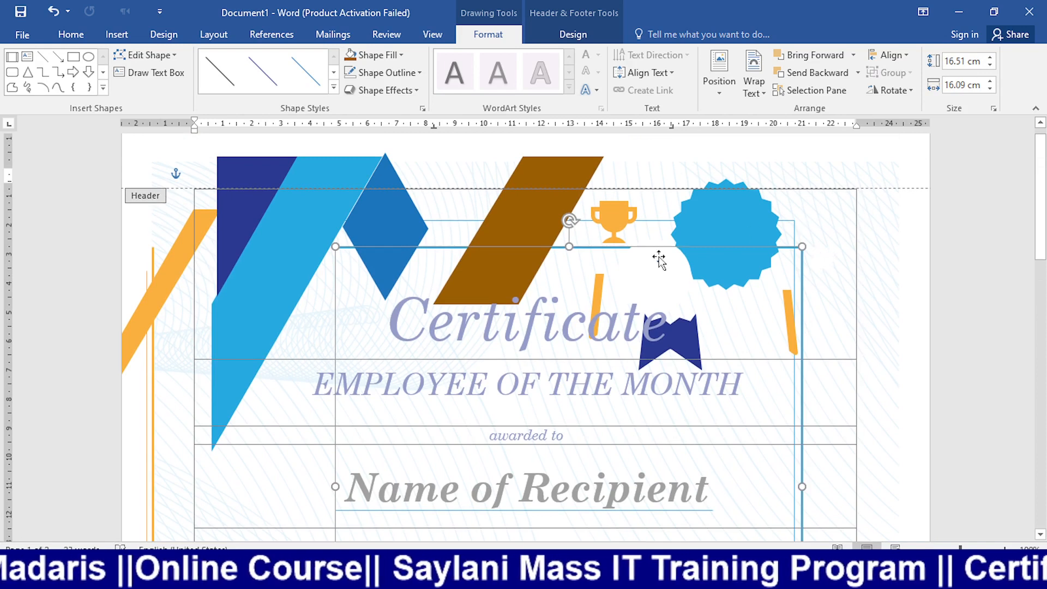
Step: Reposition the thick blue border frame so its upper edge lines up with that of the thin frame
drag(560, 249, 625, 171)
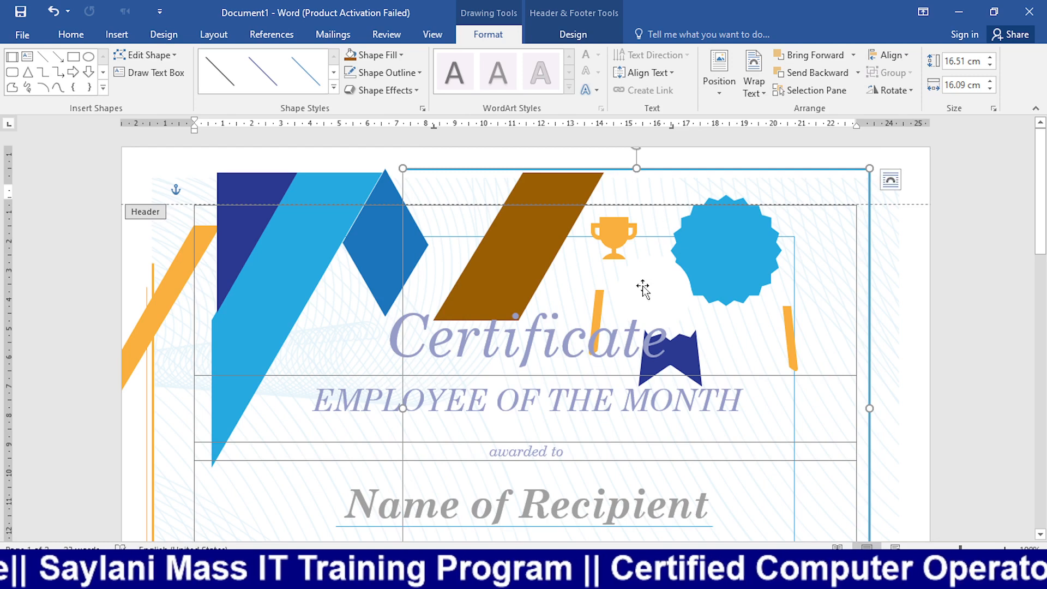
scroll(642, 285, down, 5)
scroll(642, 285, up, 3)
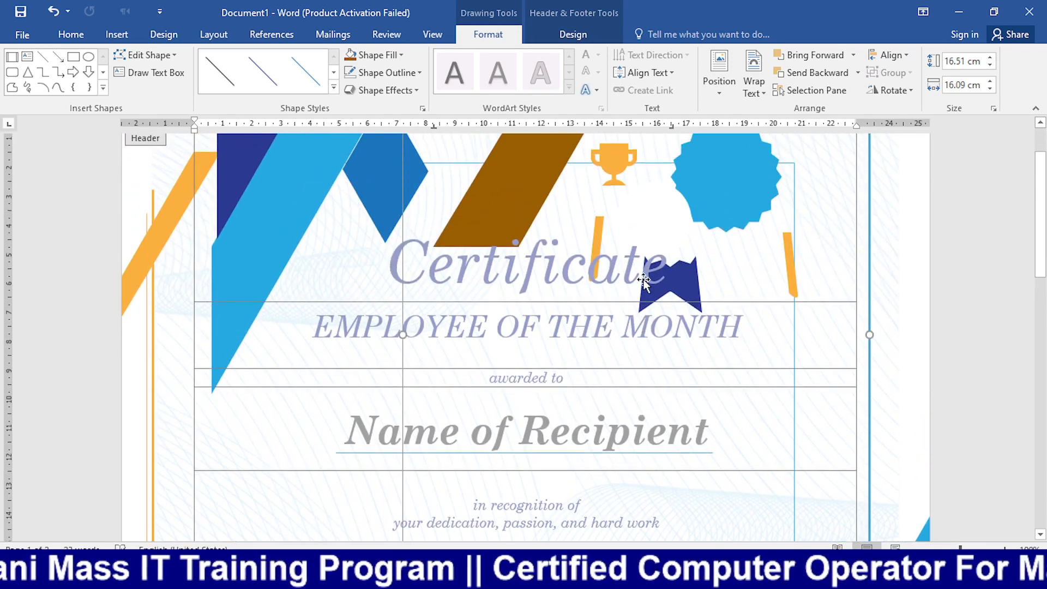
scroll(643, 279, up, 2)
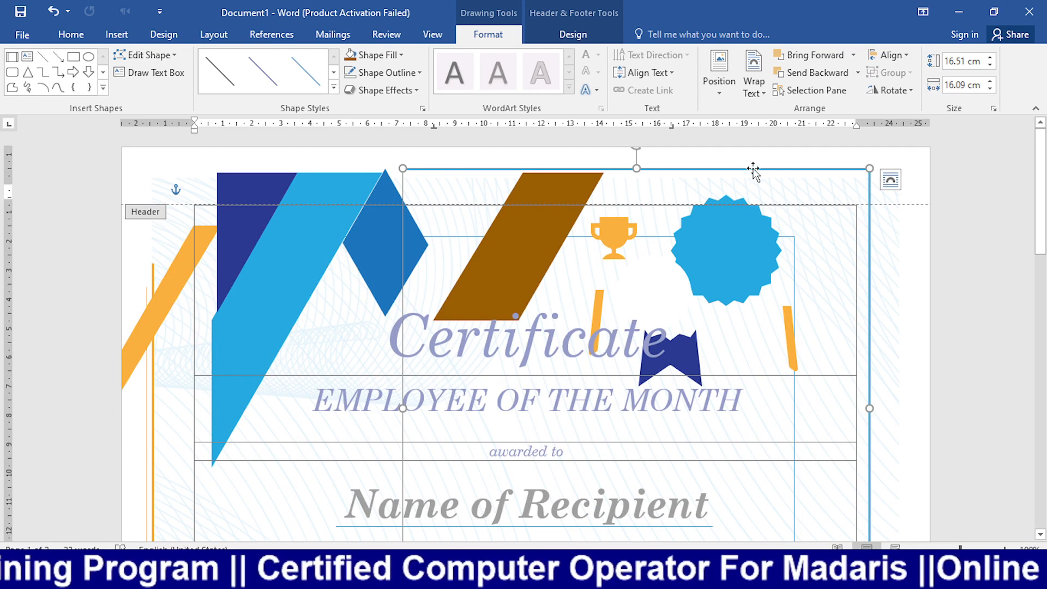
drag(753, 172, 736, 238)
scroll(735, 238, down, 2)
scroll(714, 268, up, 2)
Step: Move the wavy-line background picture up and toward the left side of the certificate page
mouse_move(764, 188)
mouse_down()
mouse_move(666, 300)
mouse_move(657, 333)
mouse_move(752, 212)
mouse_move(748, 187)
mouse_move(761, 170)
mouse_up()
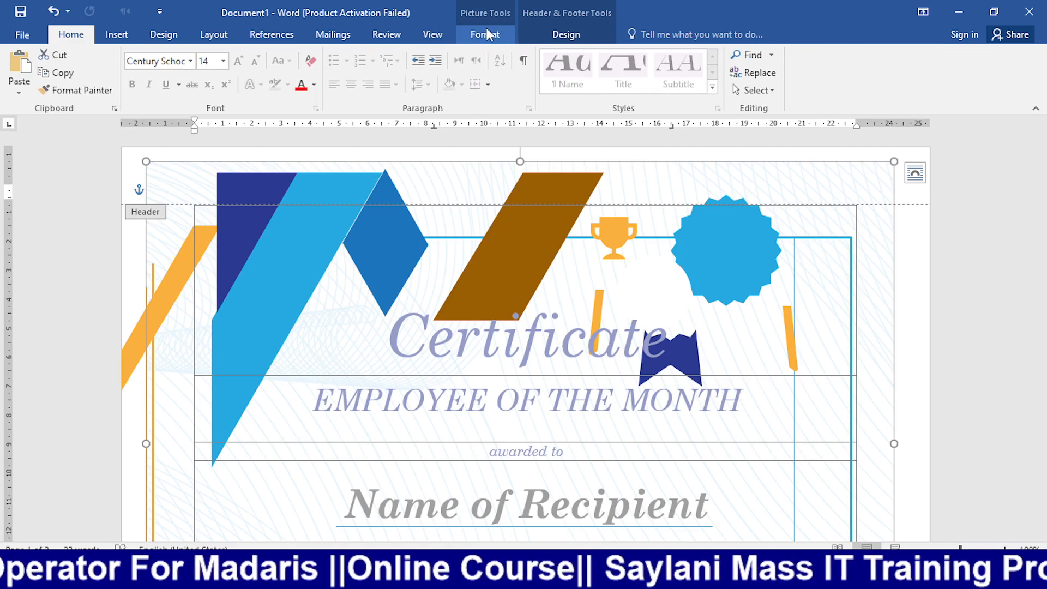
click(593, 193)
drag(594, 192, 680, 177)
Step: Recolor the wavy-line background picture with the standard orange variation and shift it slightly down and to the right
click(472, 43)
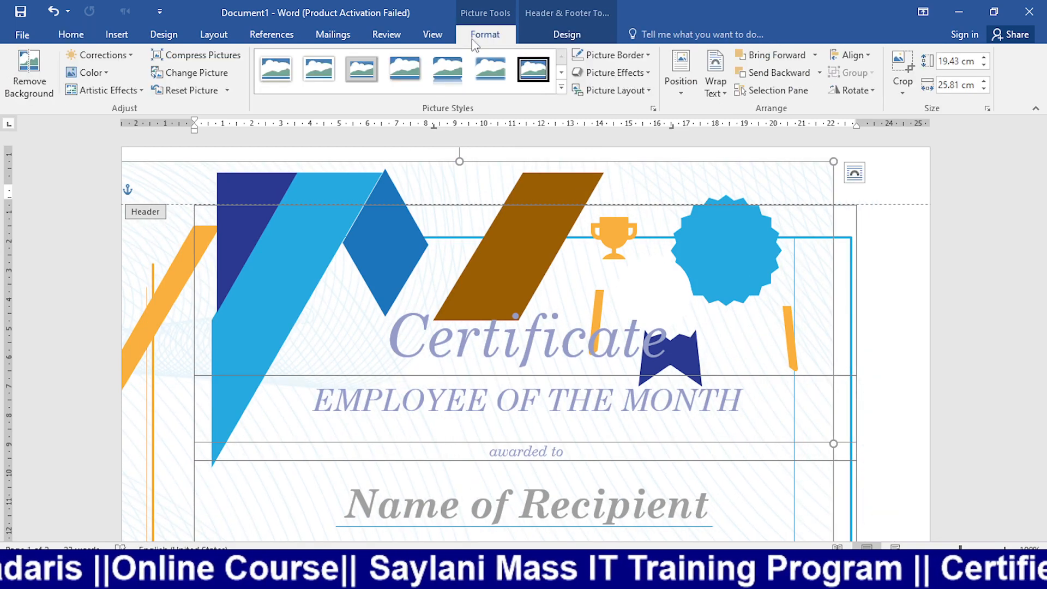
click(107, 72)
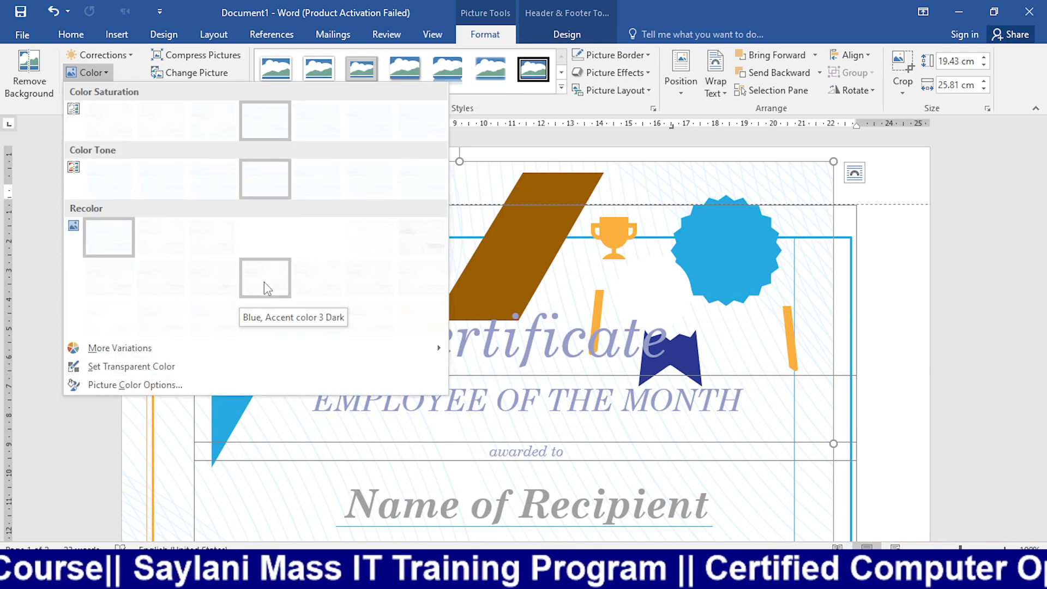
mouse_move(154, 353)
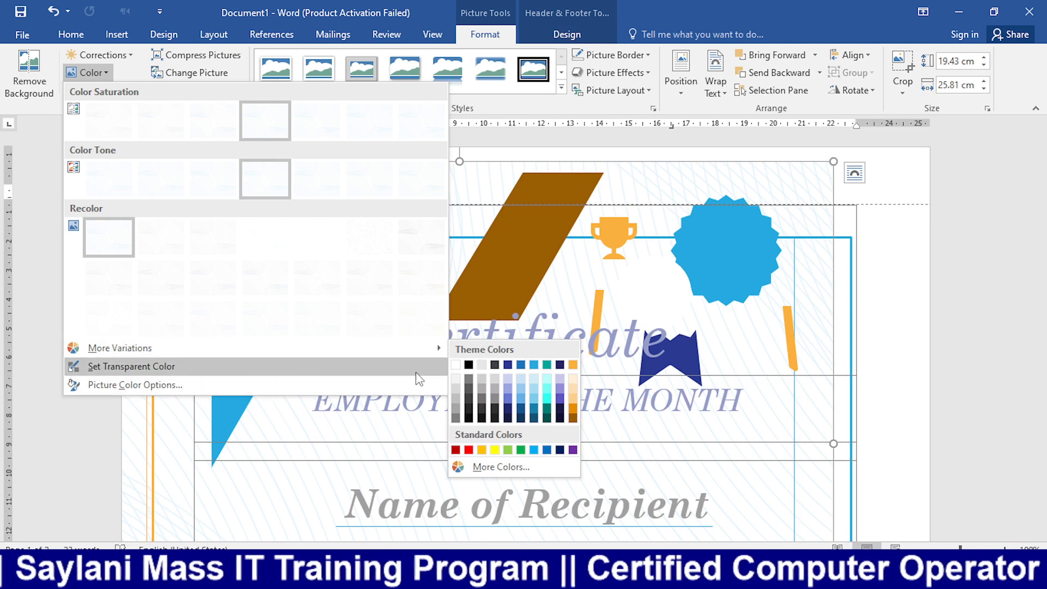
mouse_move(257, 352)
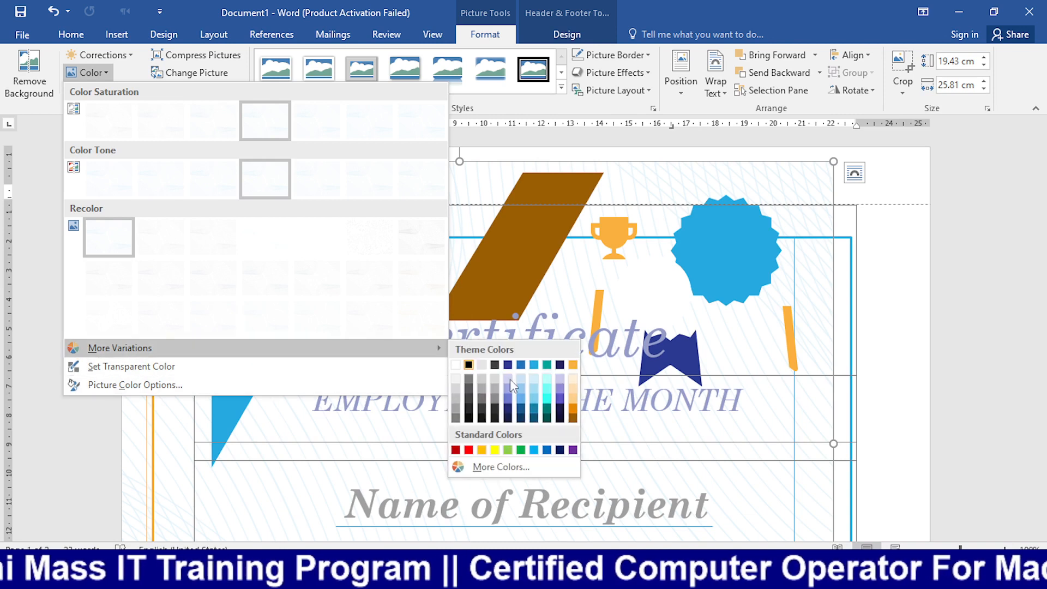
click(482, 450)
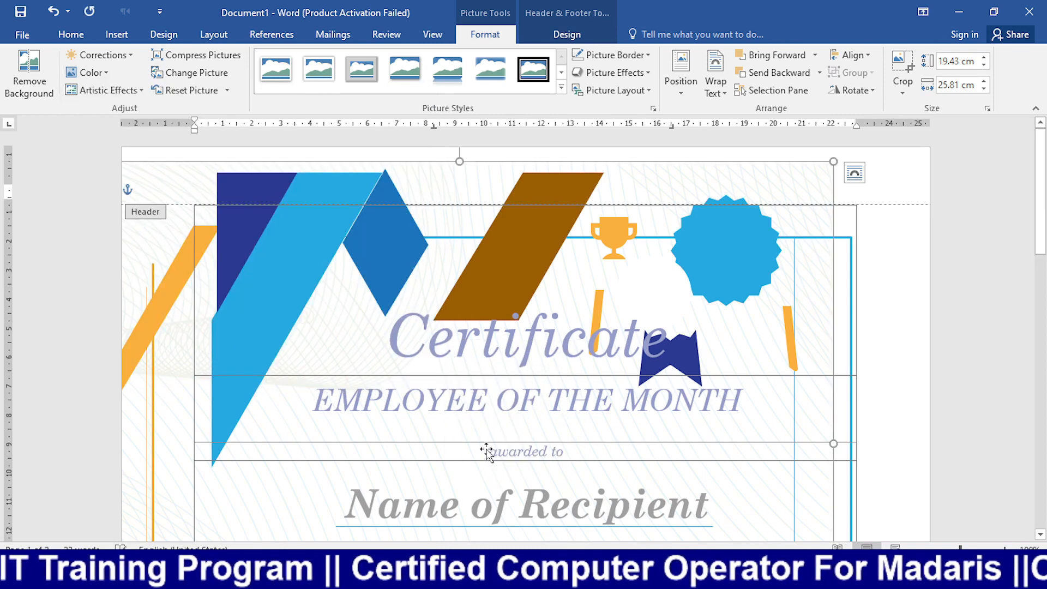
drag(729, 166, 745, 186)
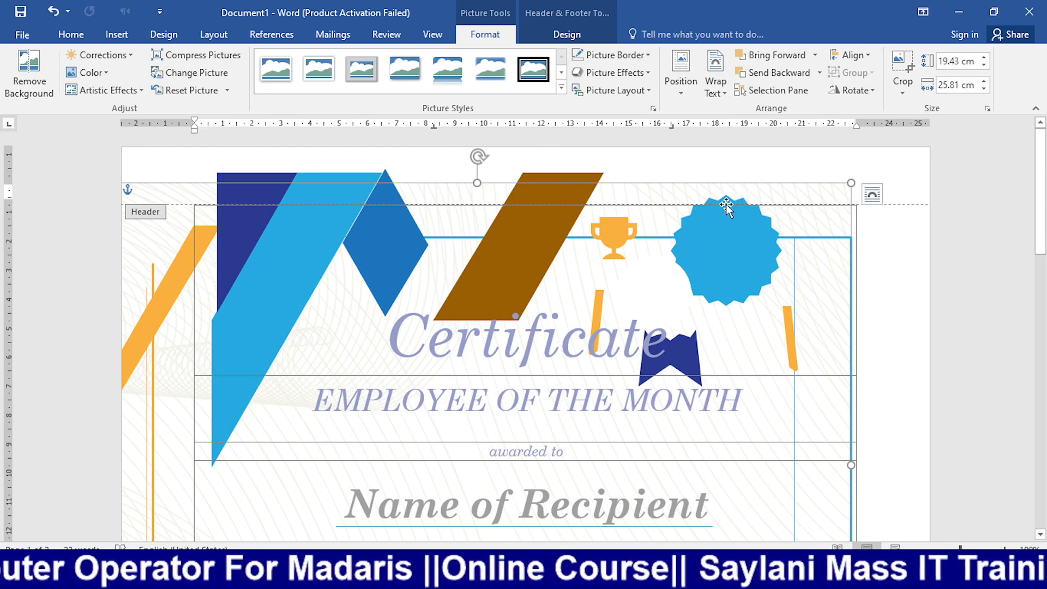
Step: Create a new document from the Bubbles resume template
click(21, 33)
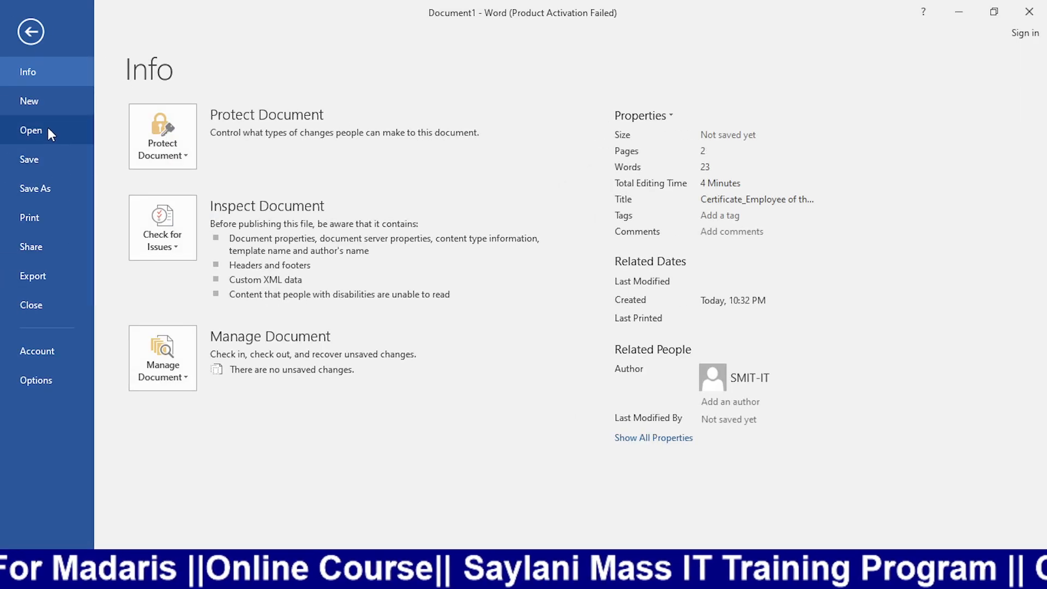
click(44, 106)
scroll(343, 295, down, 5)
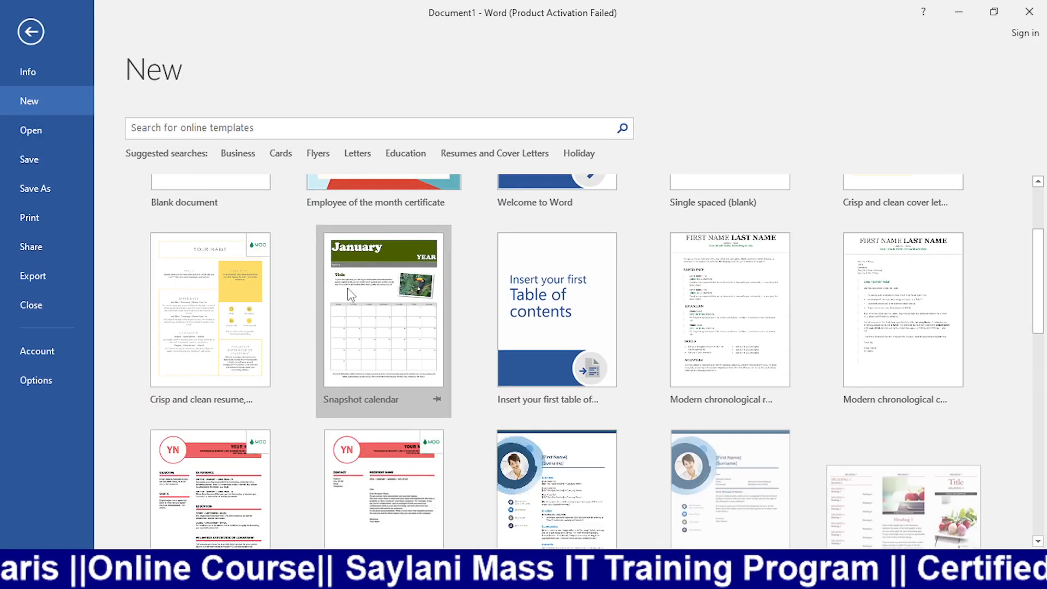
scroll(565, 398, down, 3)
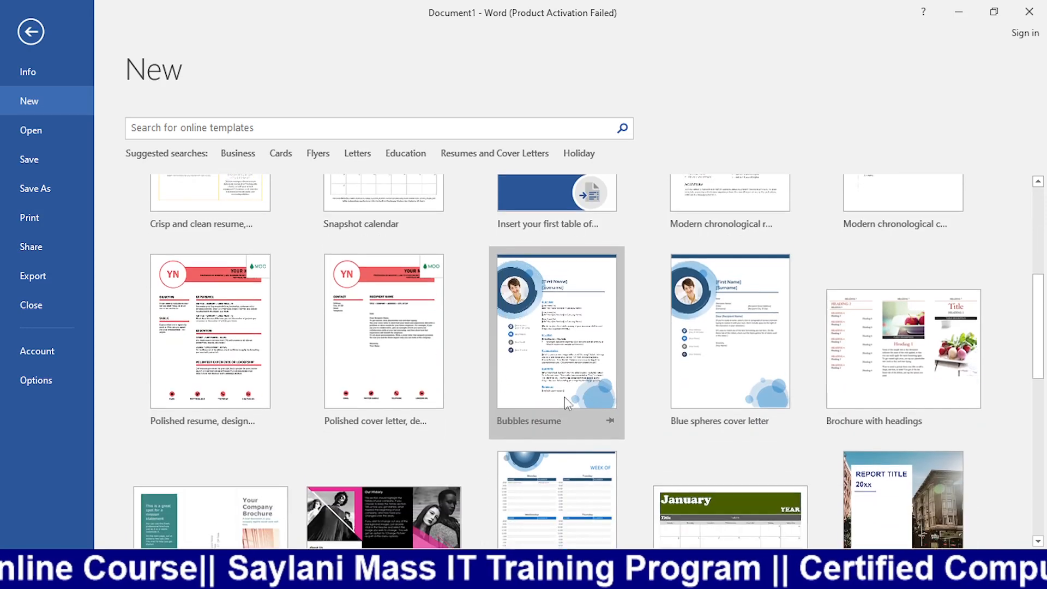
click(566, 286)
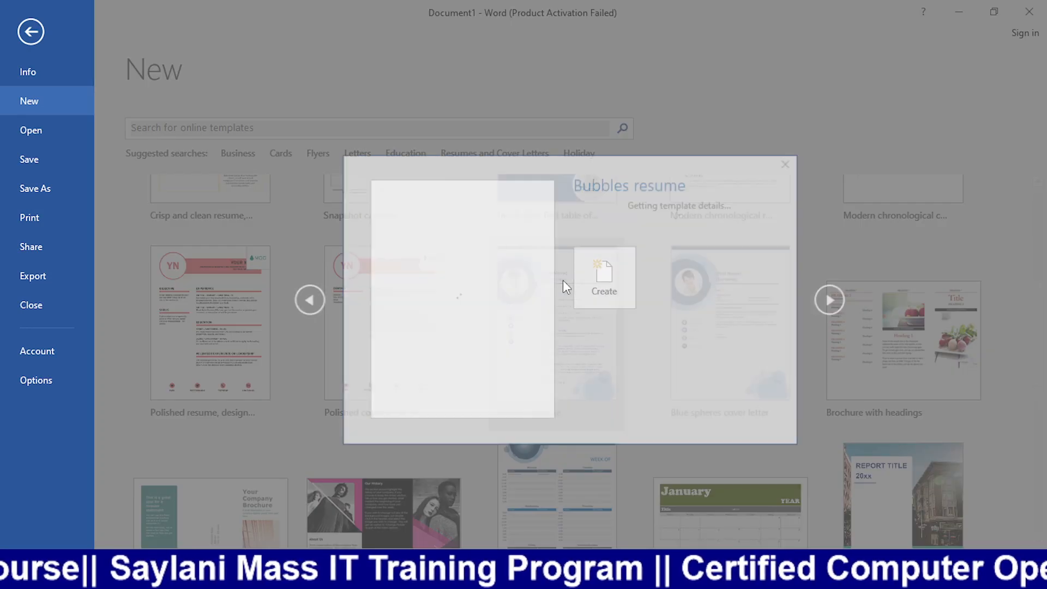
click(614, 407)
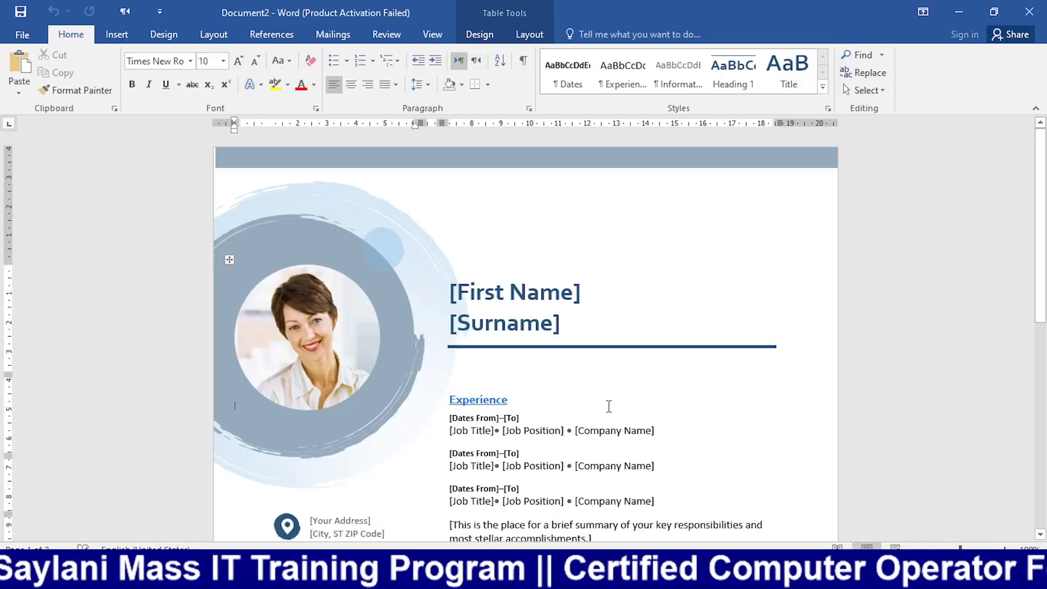
Step: Look over the resume's layout, its contact column and text sections, and the circular portrait picture
scroll(692, 387, down, 2)
scroll(690, 381, up, 2)
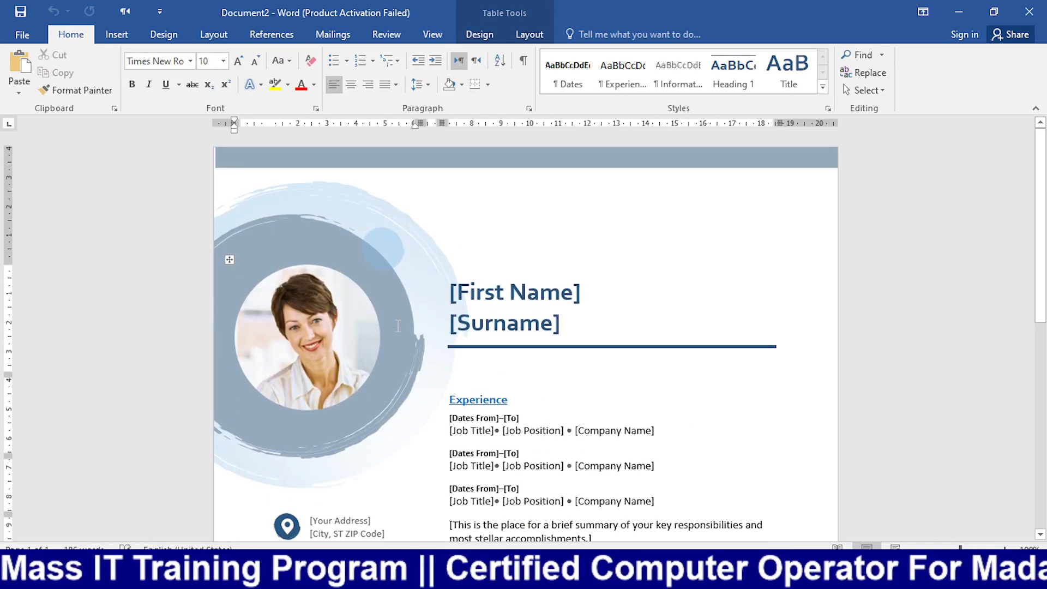
click(383, 240)
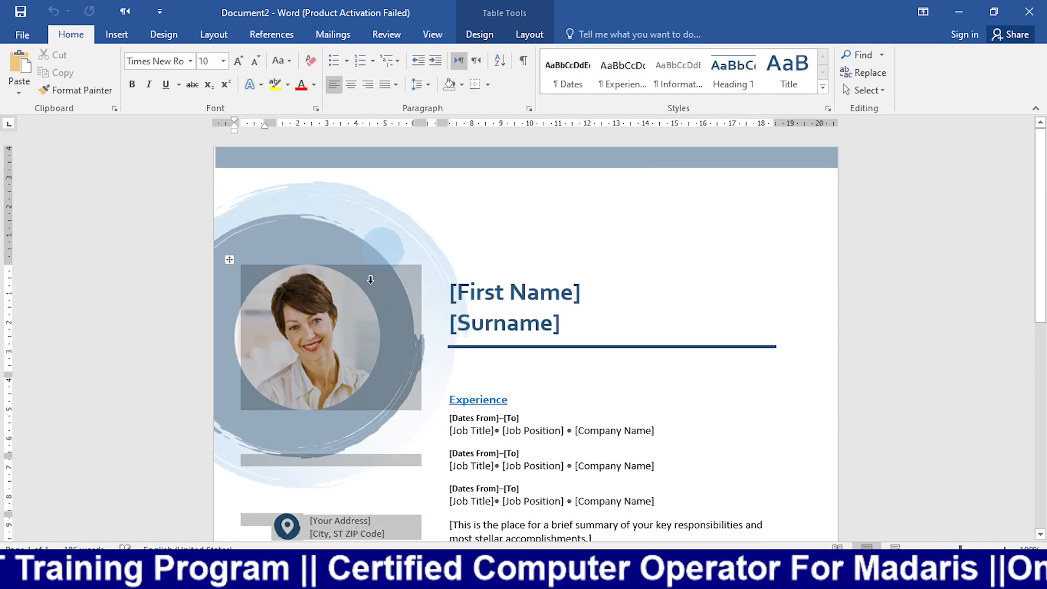
scroll(388, 336, down, 6)
click(820, 336)
scroll(677, 335, up, 5)
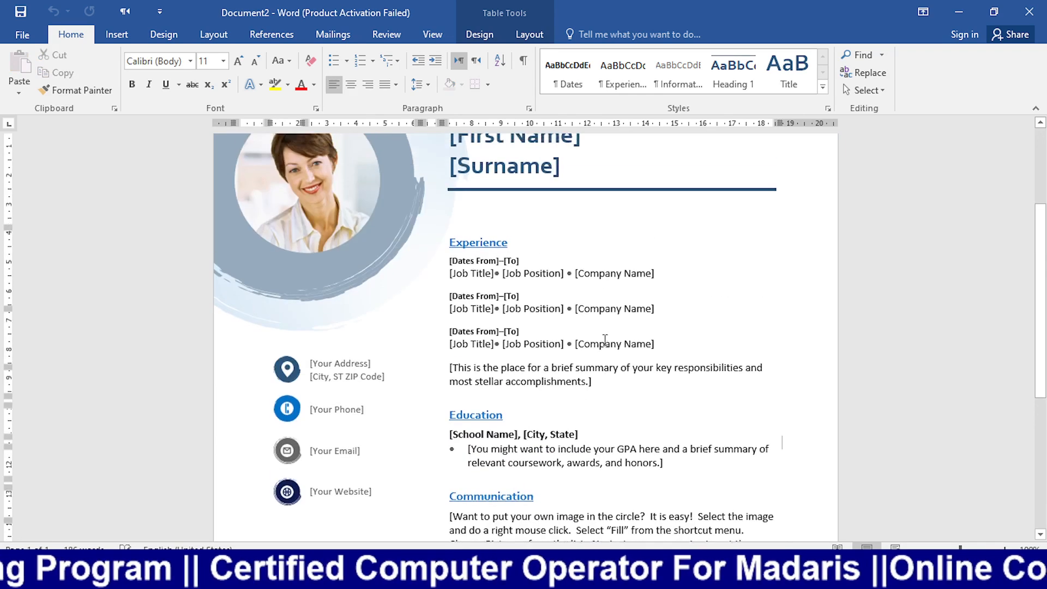
click(408, 252)
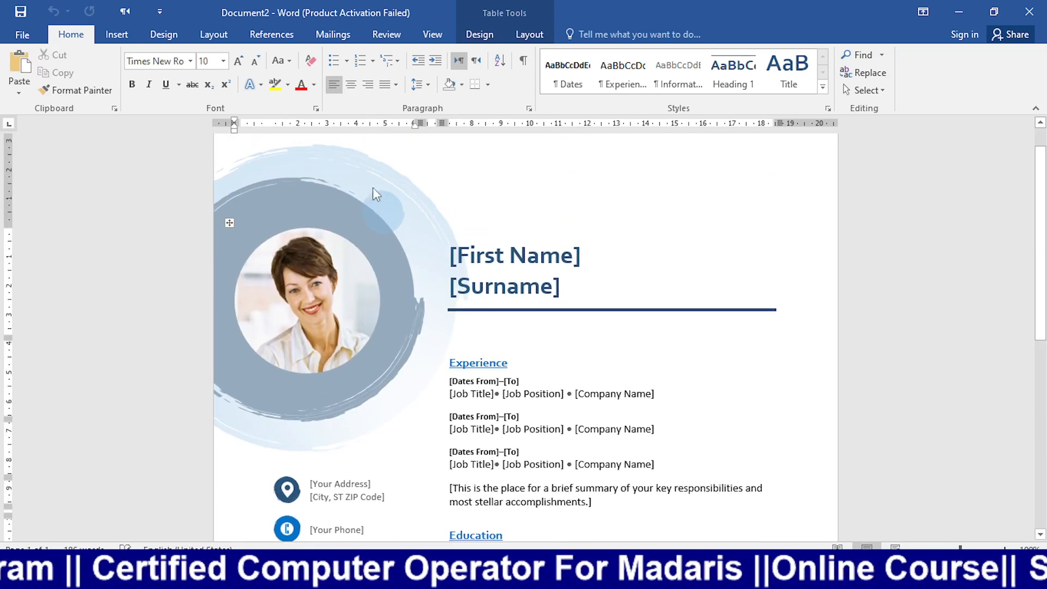
click(329, 254)
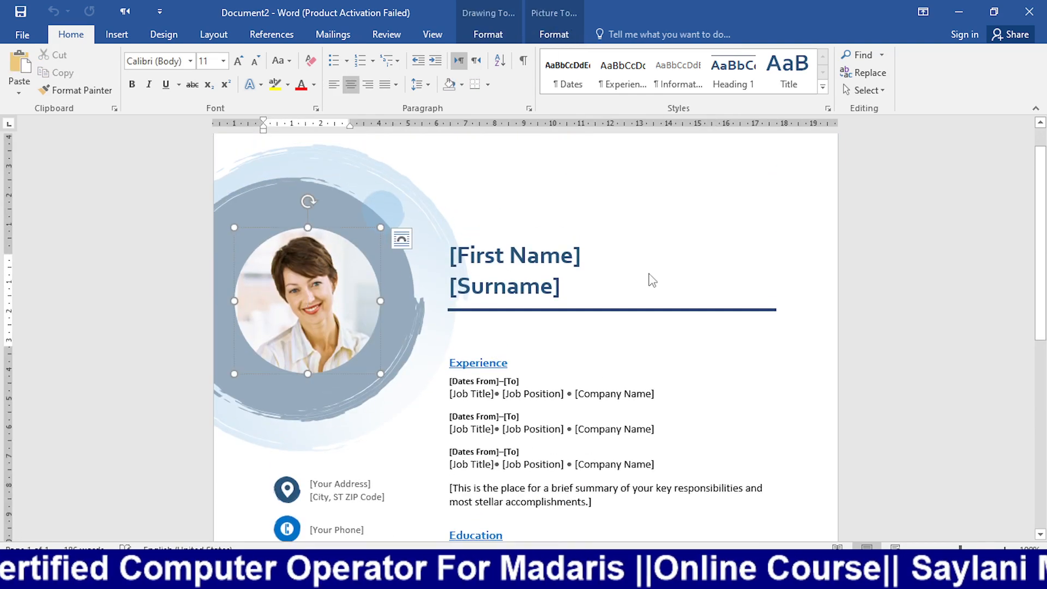
drag(368, 247, 362, 295)
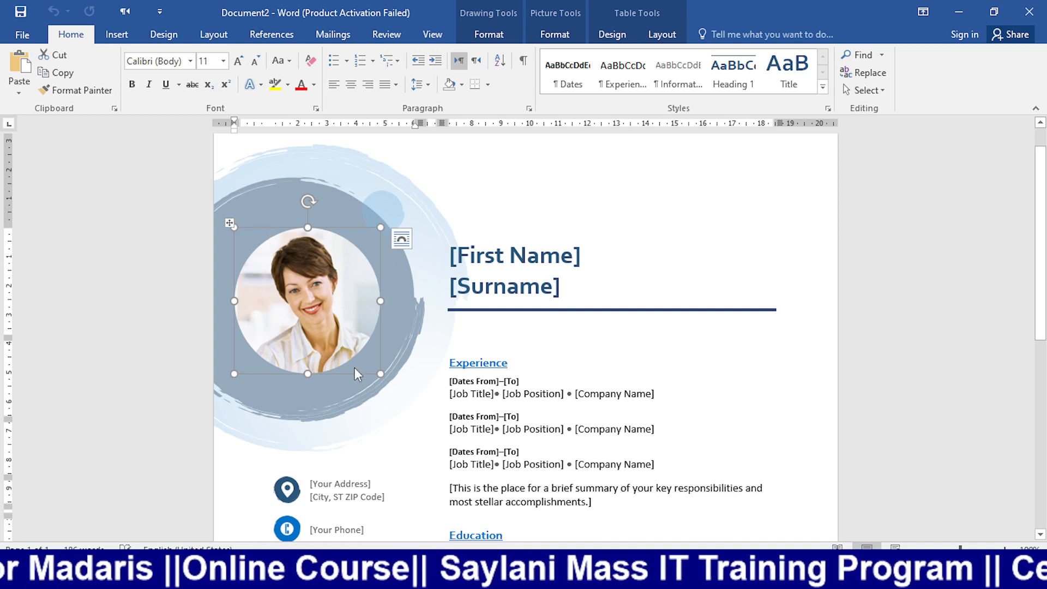
Step: Open the resume's header for editing and select the blue circle artwork, previewing a purple shape fill on it
double_click(537, 148)
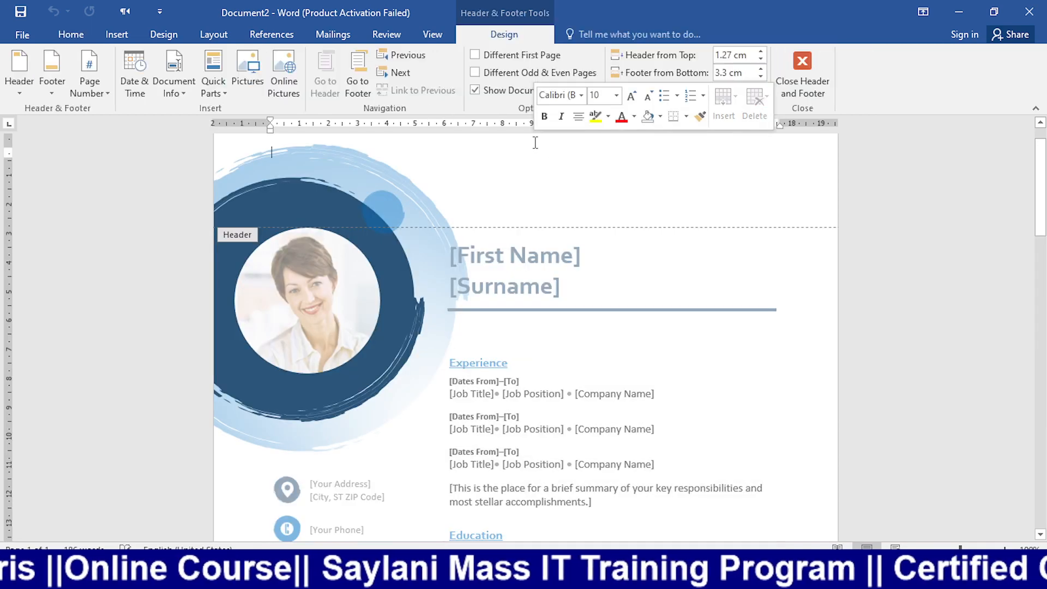
click(344, 180)
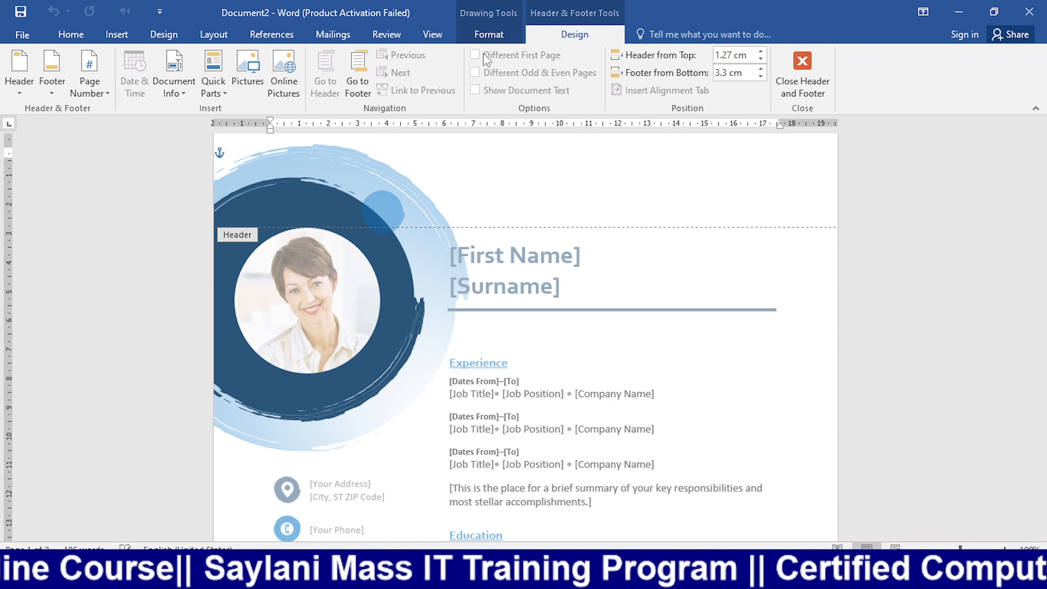
click(489, 34)
click(401, 55)
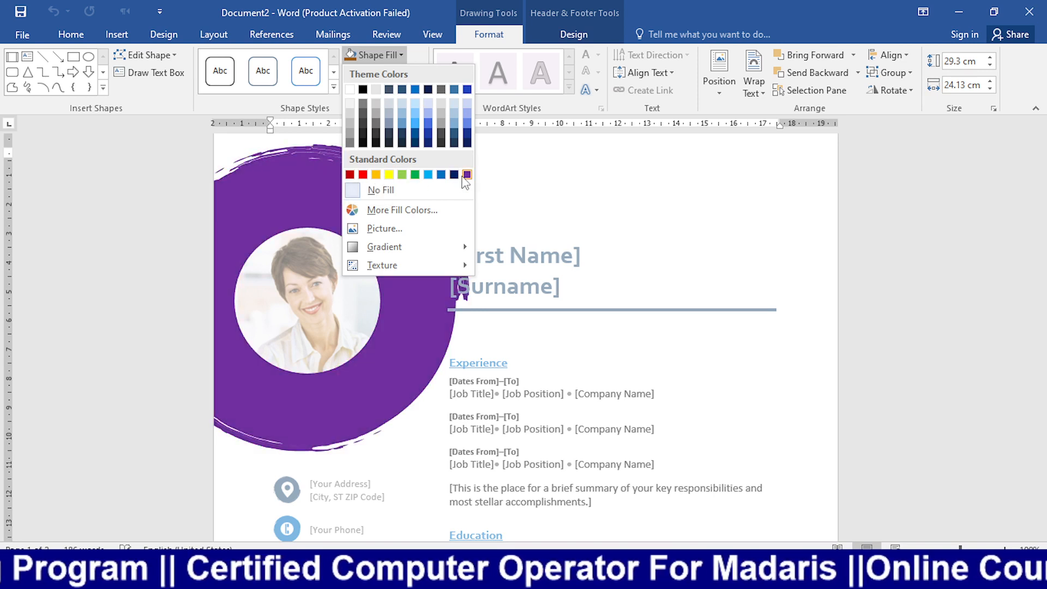
click(307, 194)
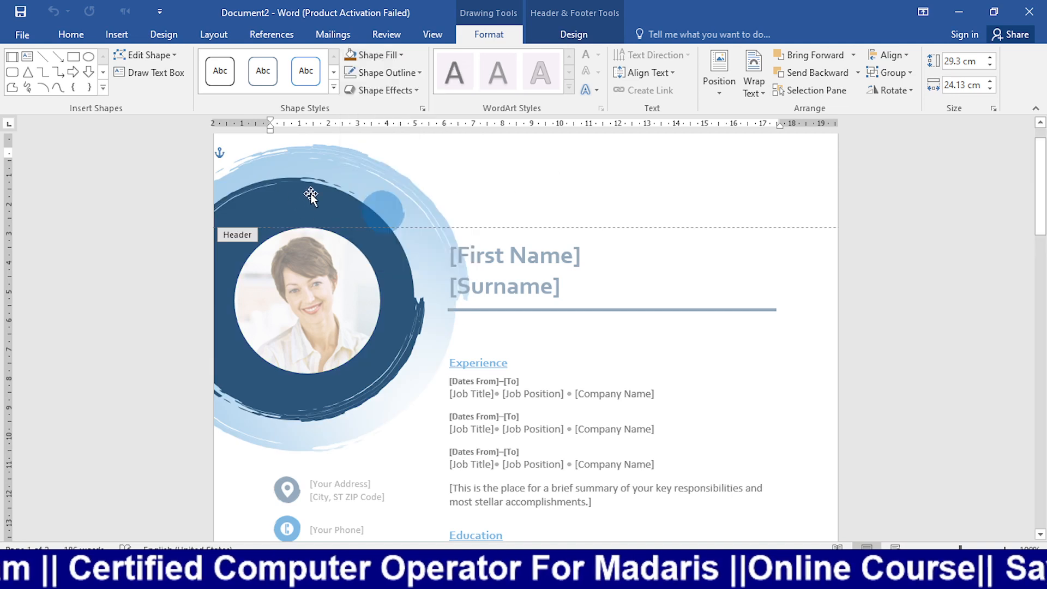
Step: Move the light blue circles to the right side of the page and the dark blue circle over the name heading
drag(376, 181, 619, 207)
key(ctrl+z)
drag(701, 182, 680, 208)
drag(458, 198, 504, 185)
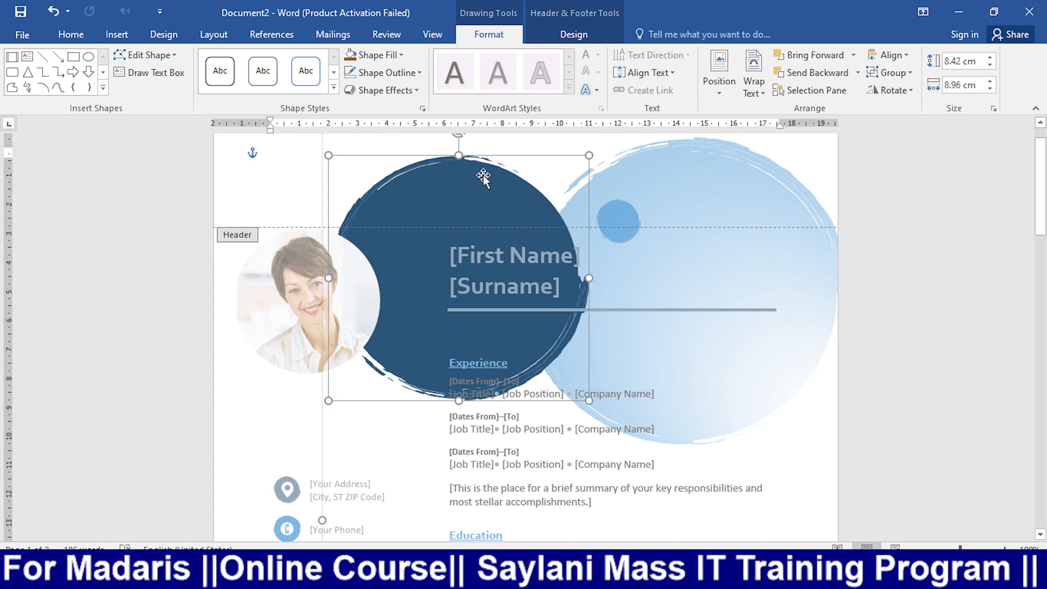
Step: Edit the dark blue circle's points, pulling its upper-right outline outward into a pointed bulge toward the light blue circle
click(173, 55)
click(177, 92)
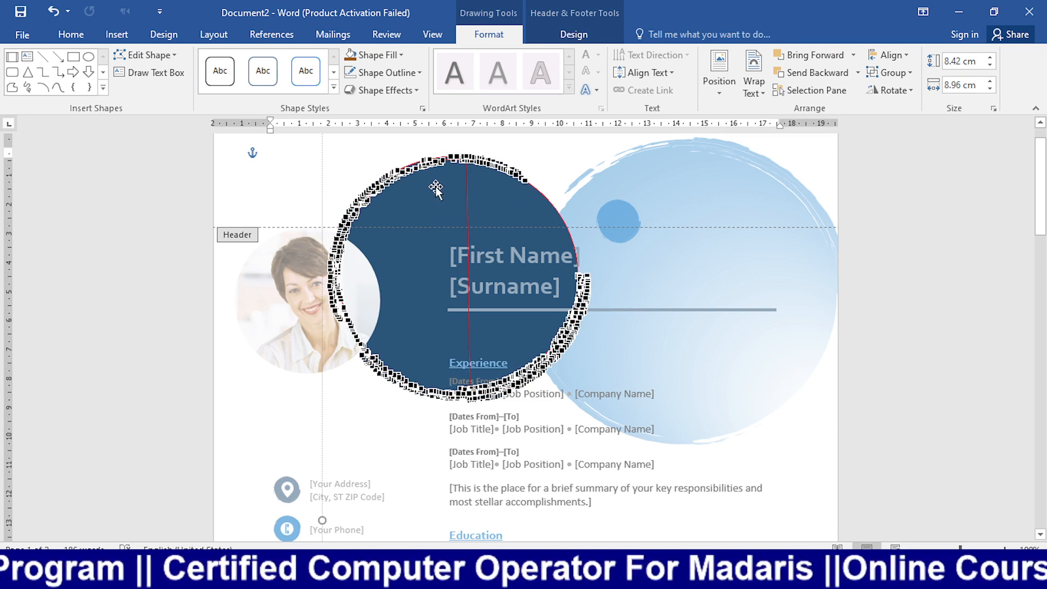
mouse_move(446, 186)
mouse_down()
mouse_move(487, 178)
mouse_move(447, 186)
mouse_up()
click(120, 55)
click(158, 93)
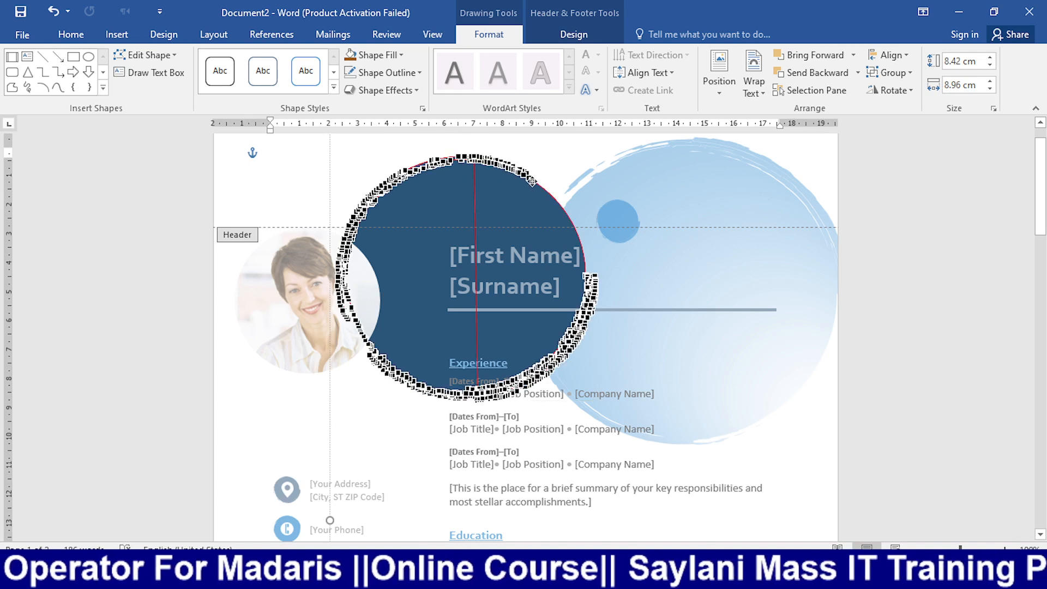
drag(584, 163, 597, 180)
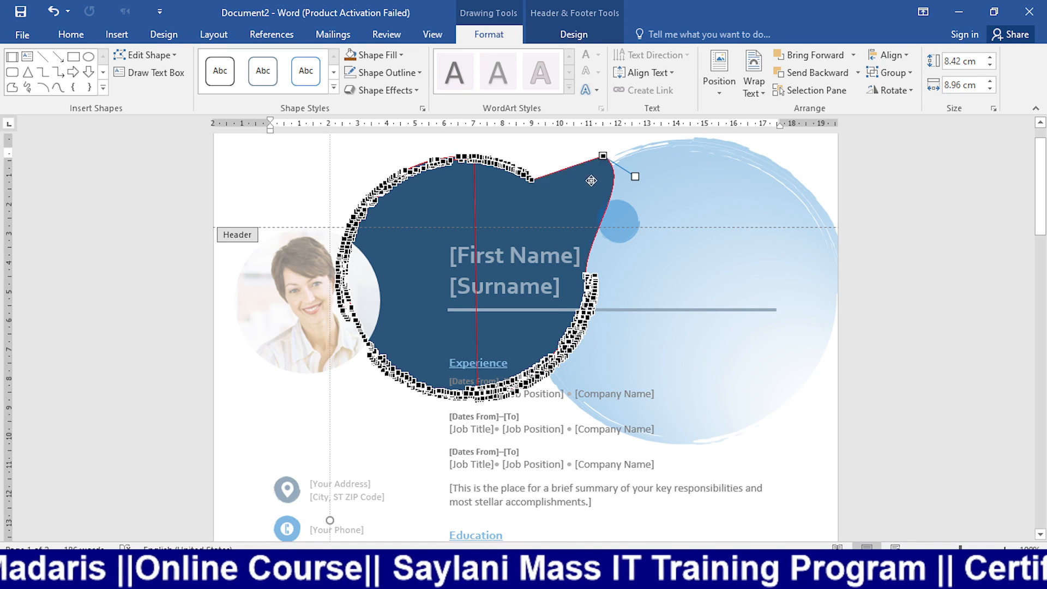
click(590, 295)
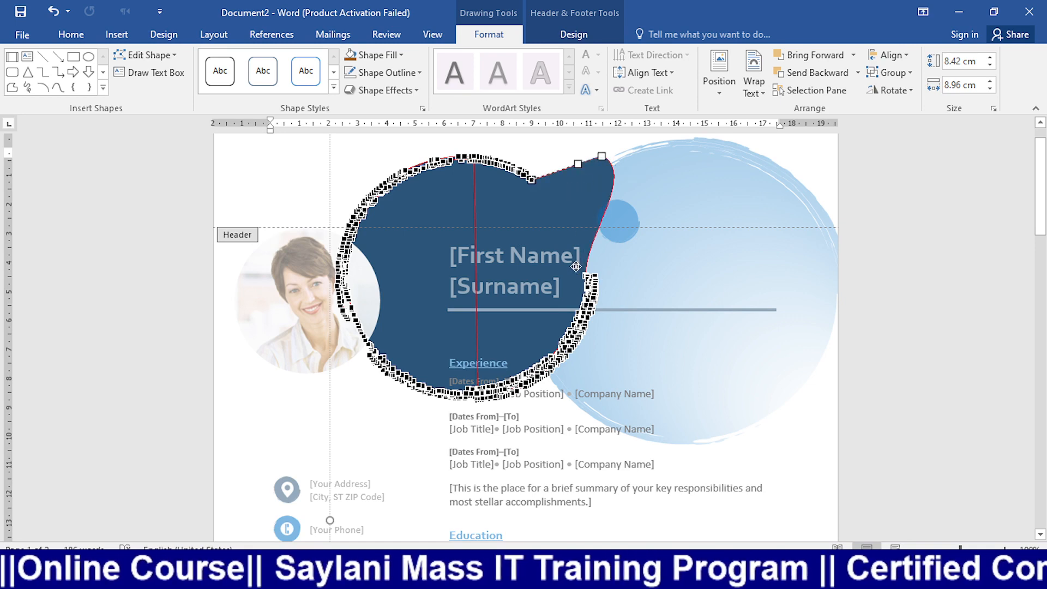
scroll(559, 315, up, 6)
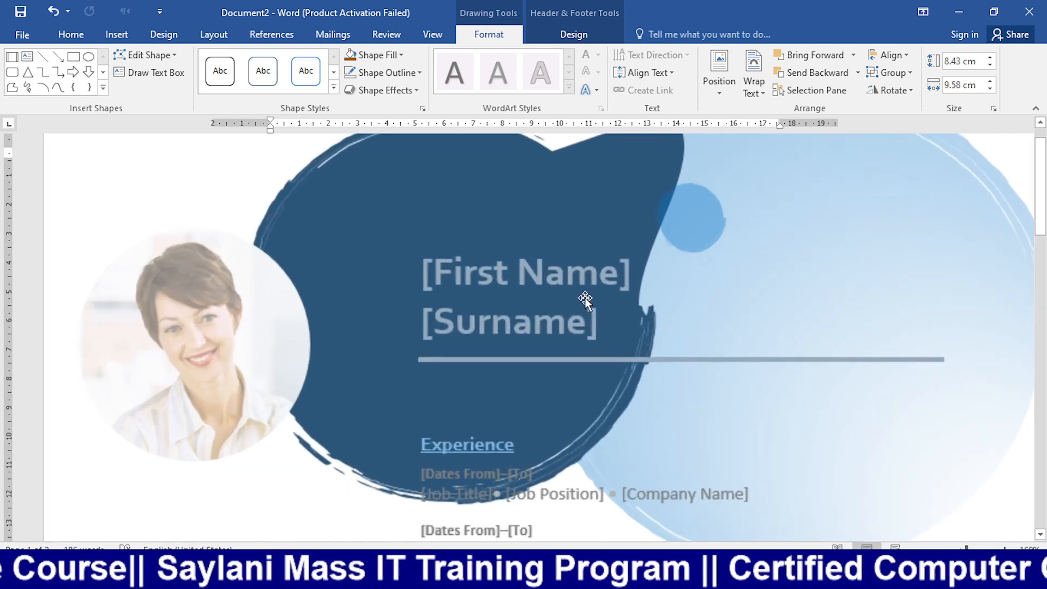
click(590, 276)
click(597, 267)
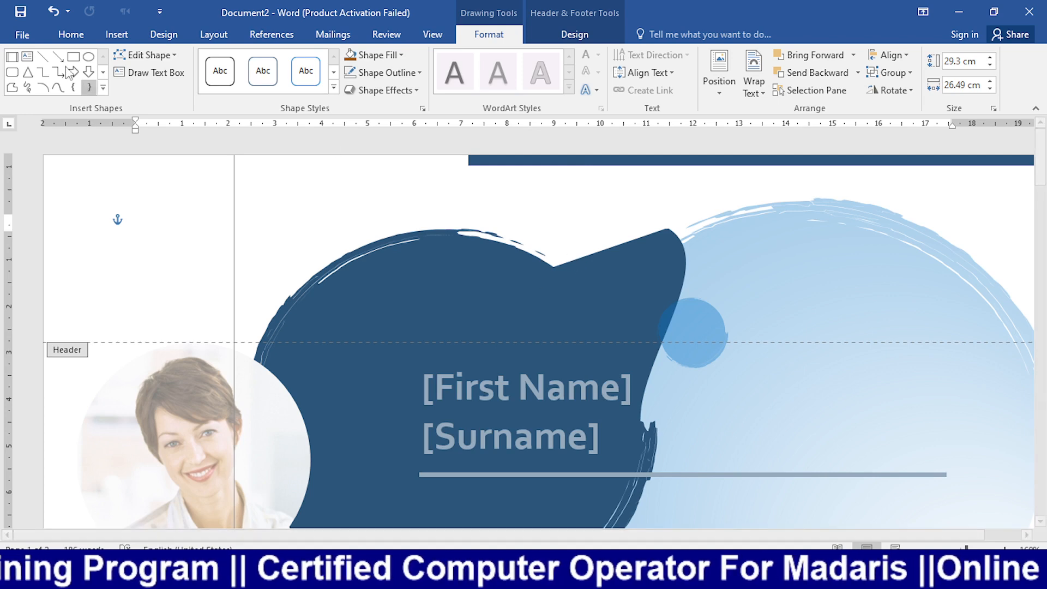
Step: Create a new document from the Tri-fold brochure (blue) template
click(16, 37)
click(47, 133)
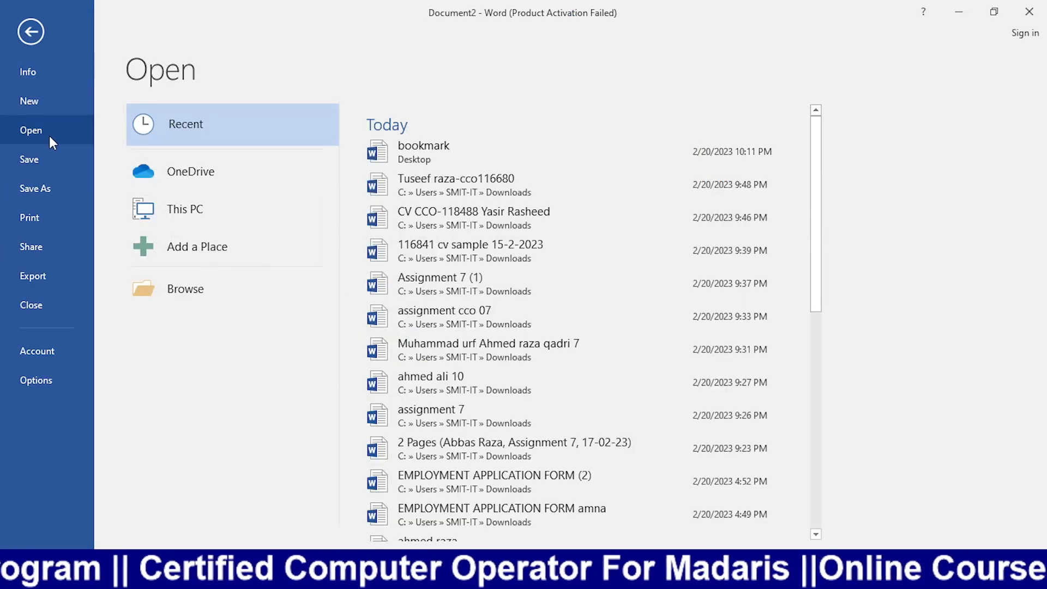
click(61, 112)
scroll(617, 287, down, 5)
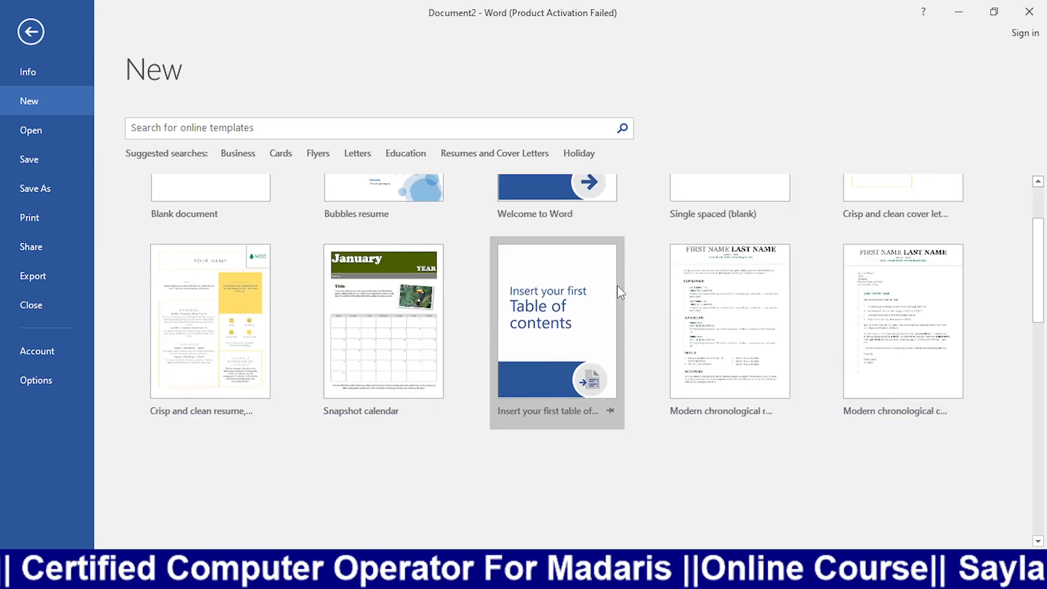
scroll(702, 283, down, 2)
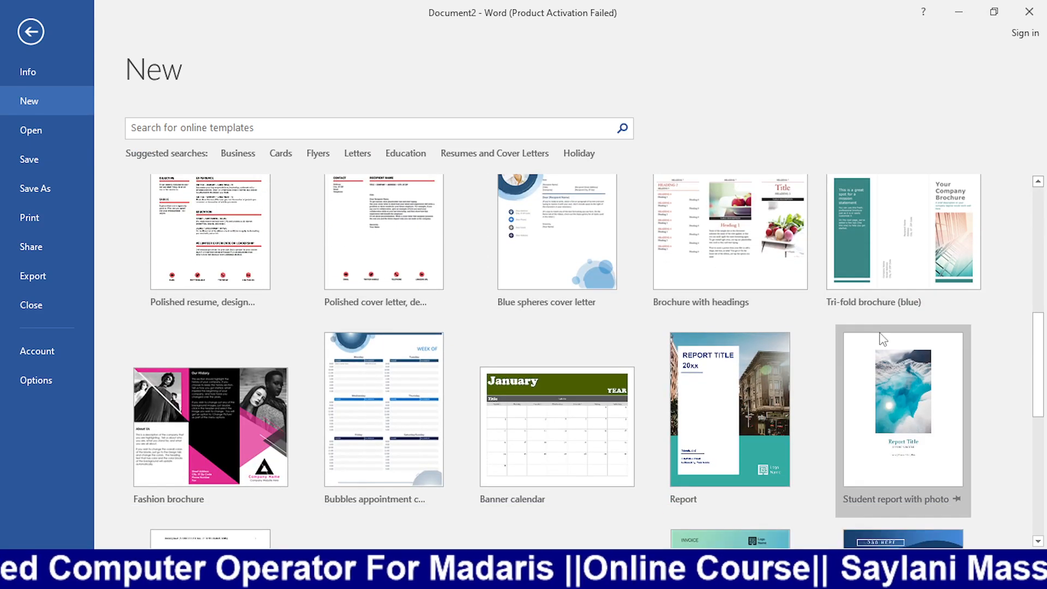
click(887, 300)
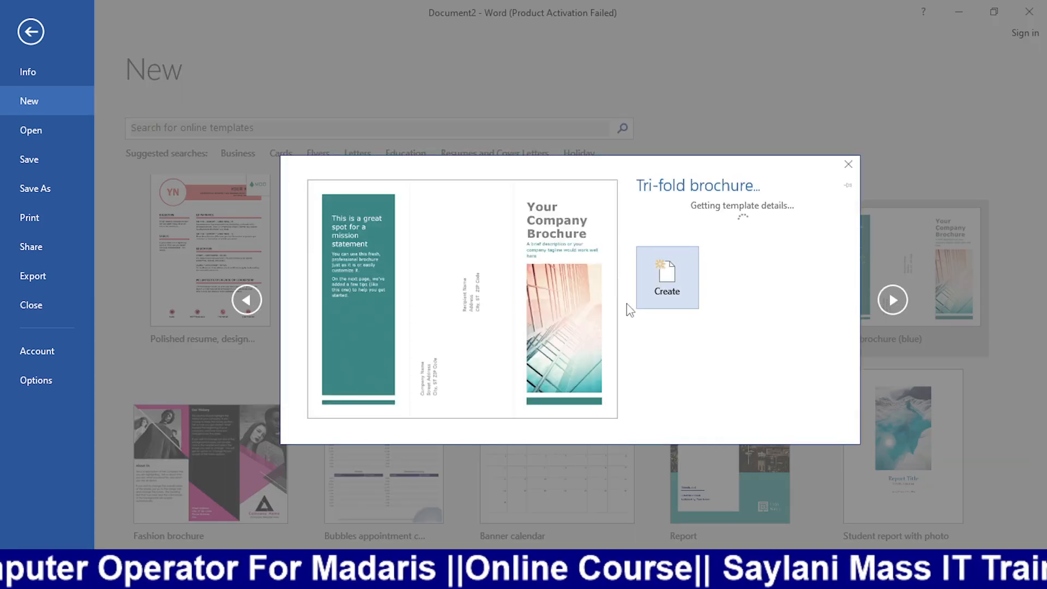
click(657, 292)
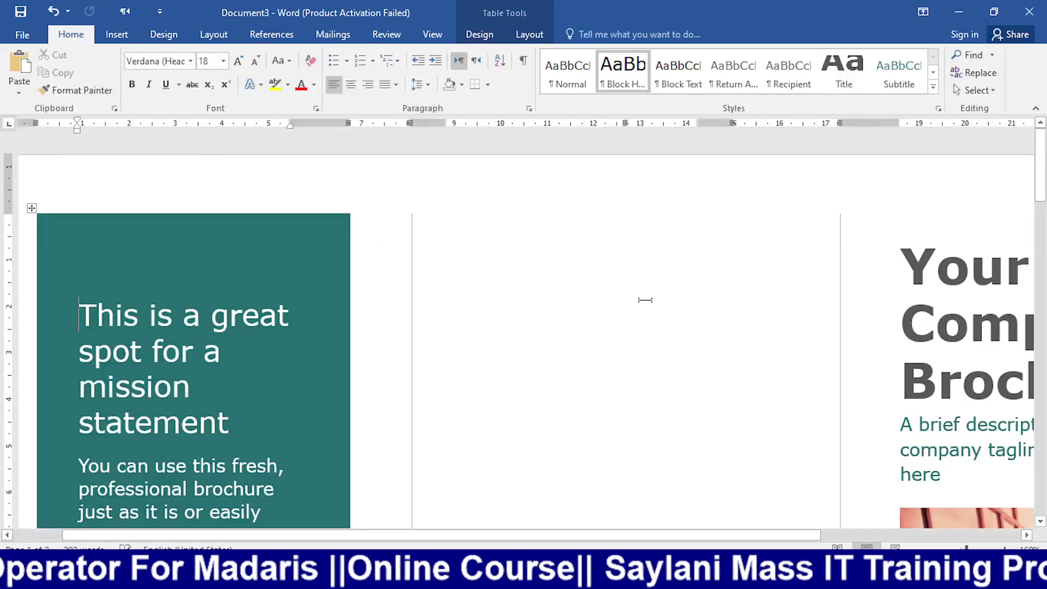
Step: Delete the teal bar from the footer of the brochure's second page and leave footer editing
scroll(457, 298, down, 5)
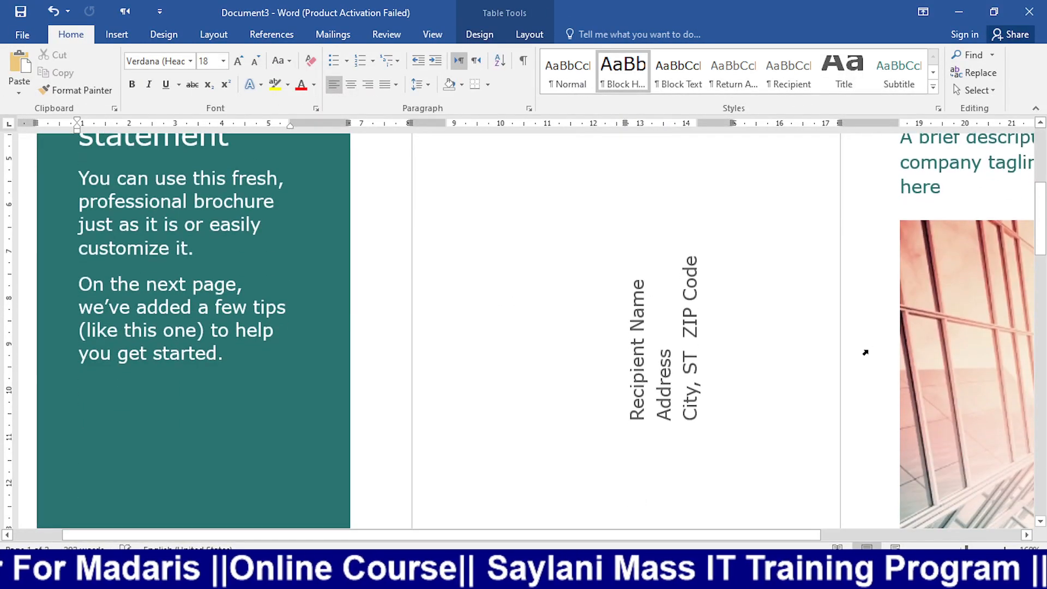
scroll(746, 410, down, 7)
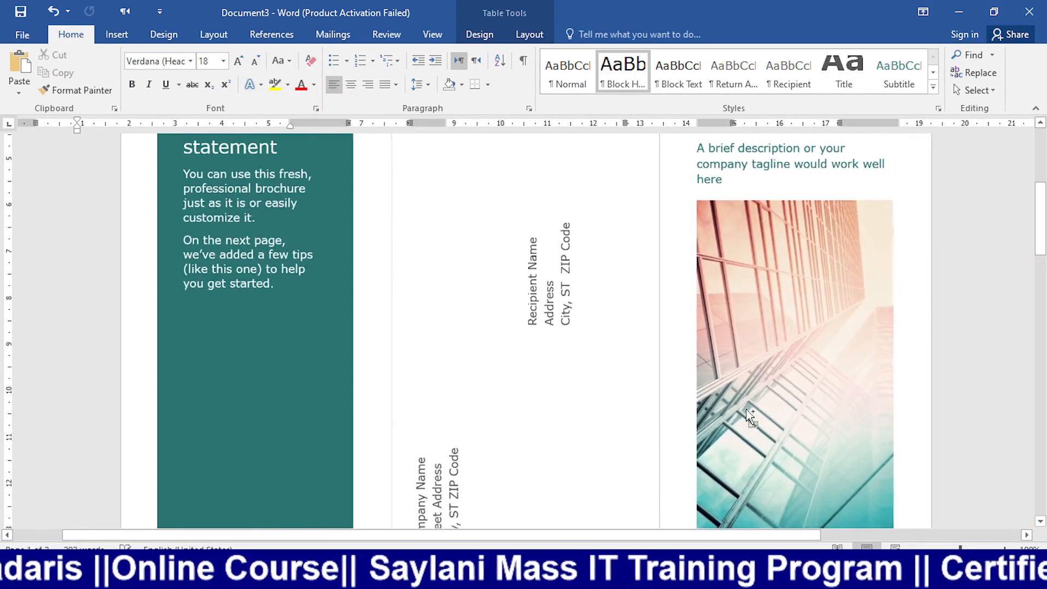
scroll(750, 402, down, 8)
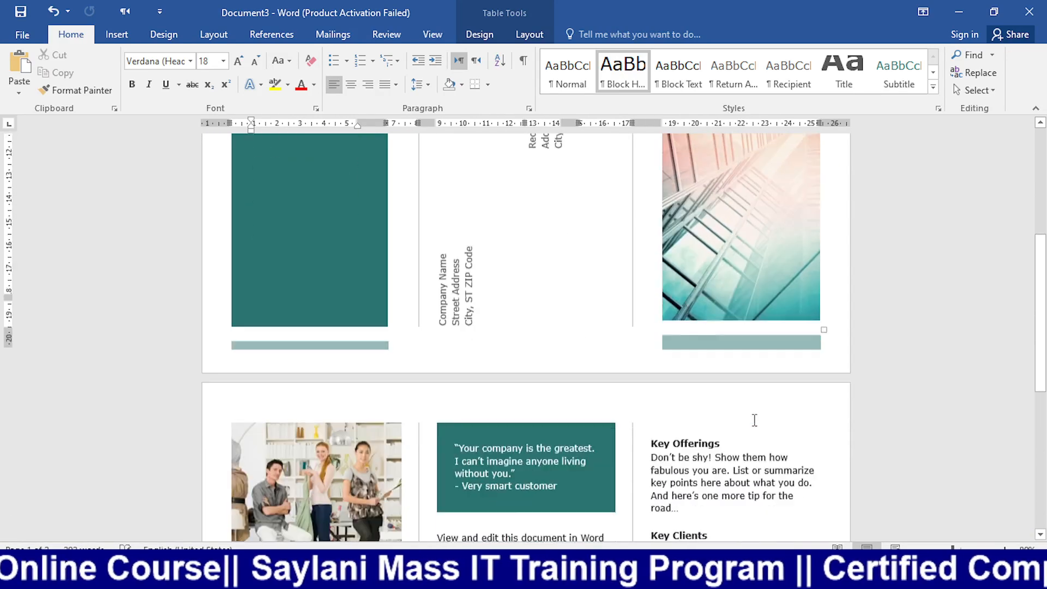
scroll(758, 411, down, 1)
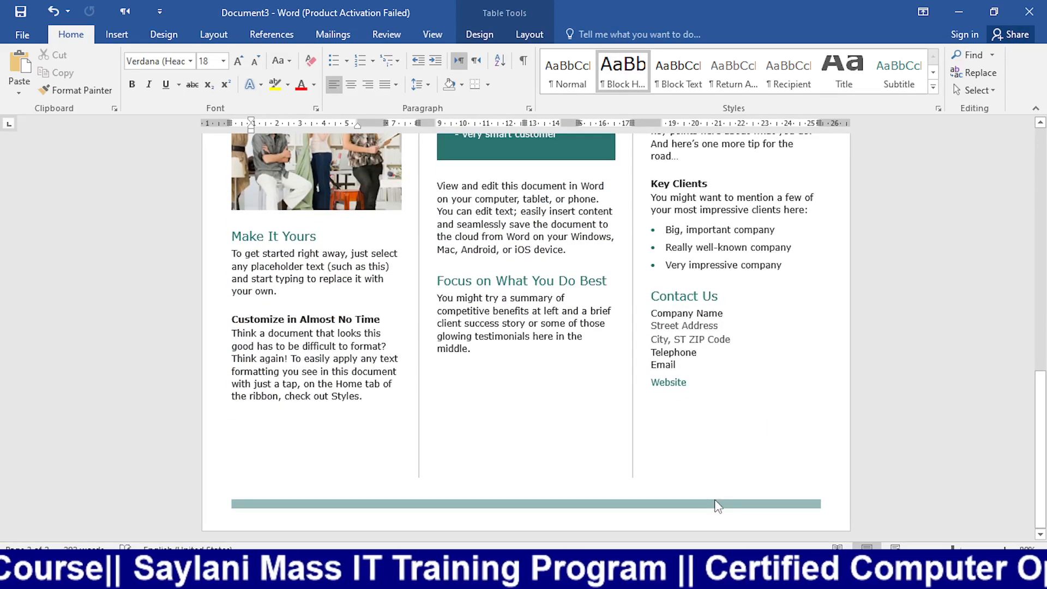
click(717, 502)
double_click(719, 501)
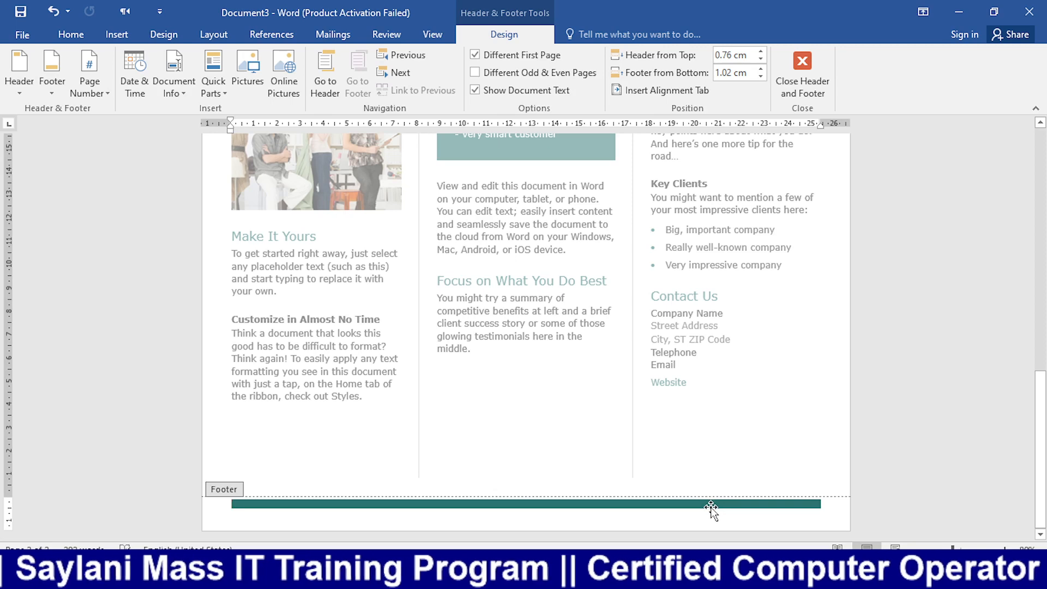
click(714, 504)
click(770, 420)
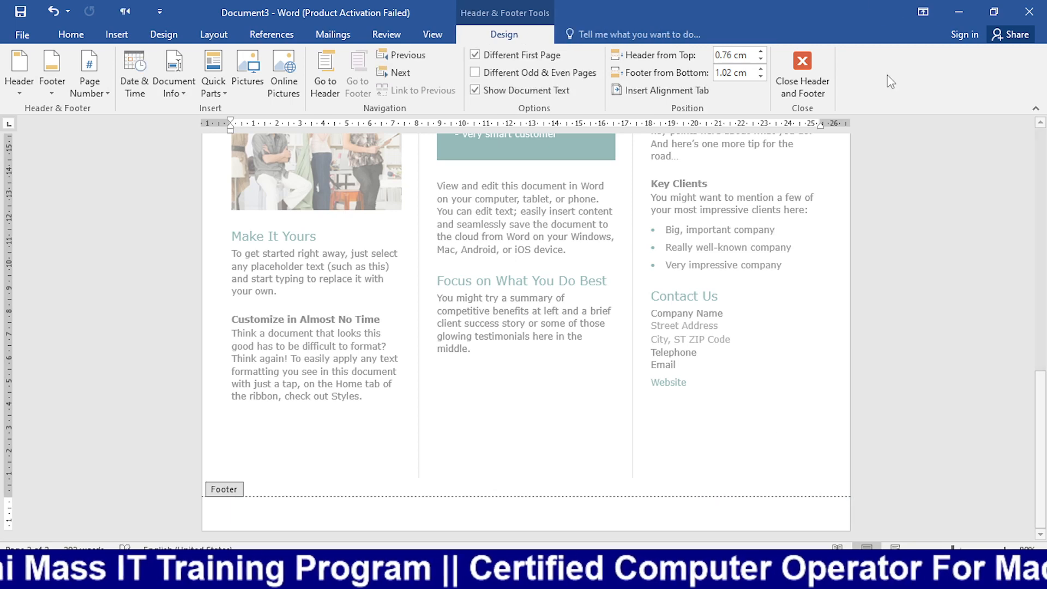
click(807, 65)
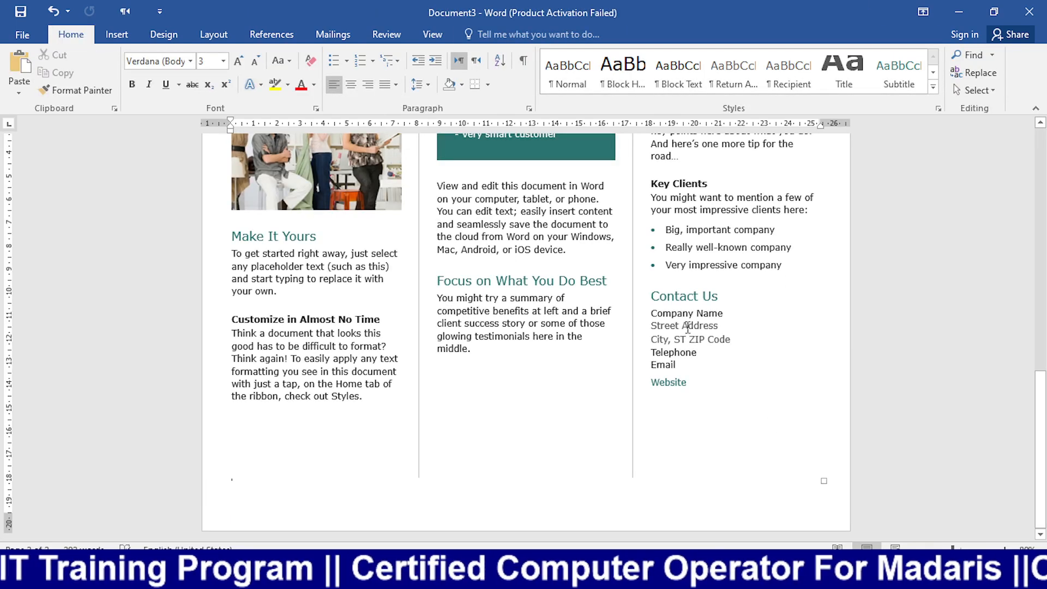
Step: Draw a thin rectangle about 0.49 cm high and 27.64 cm wide across the bottom of the brochure's second page
click(117, 35)
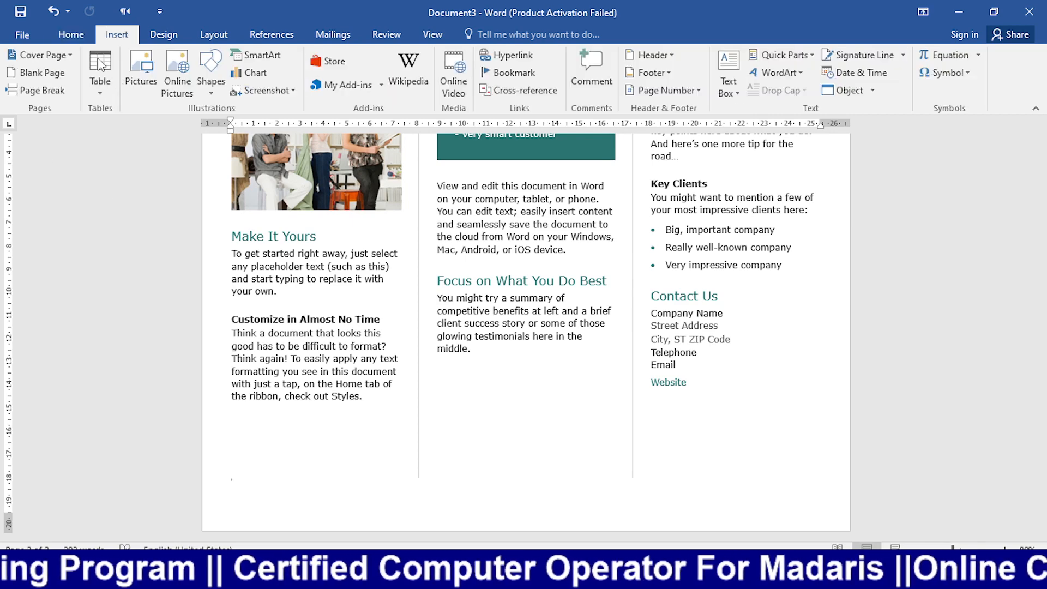
click(211, 97)
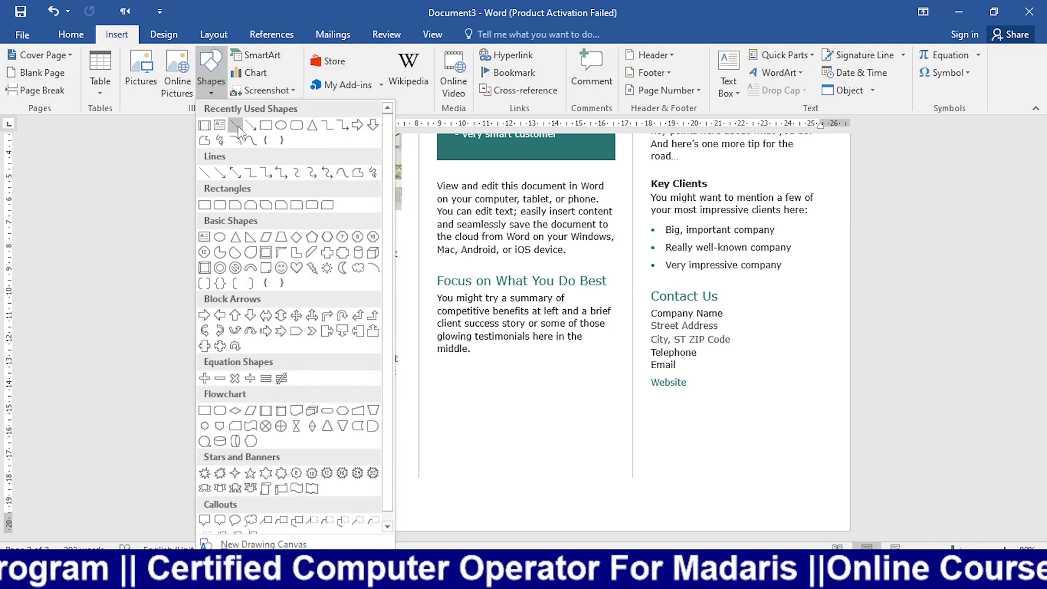
click(276, 130)
drag(207, 494, 850, 507)
drag(681, 500, 699, 452)
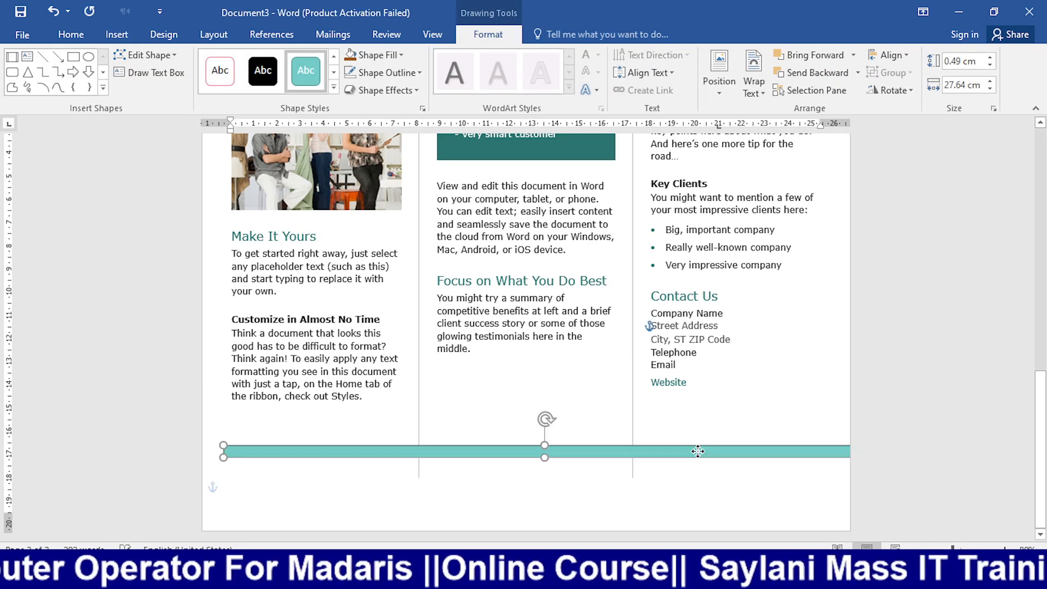
key(ctrl+z)
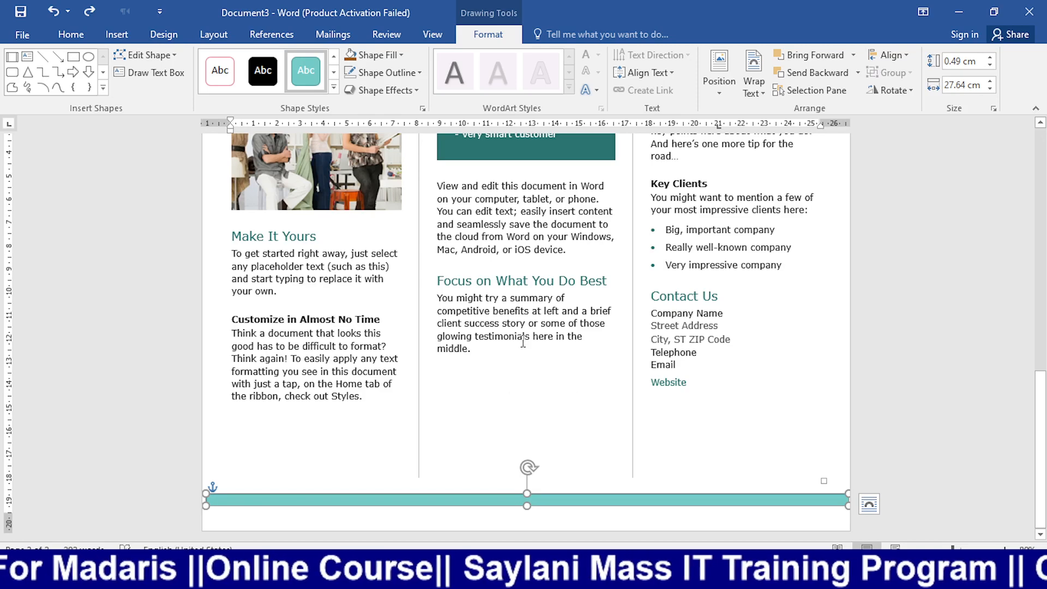
Step: Switch to the certificate document and move the brown parallelogram left so it overlaps the blue diamond
key(alt+Tab)
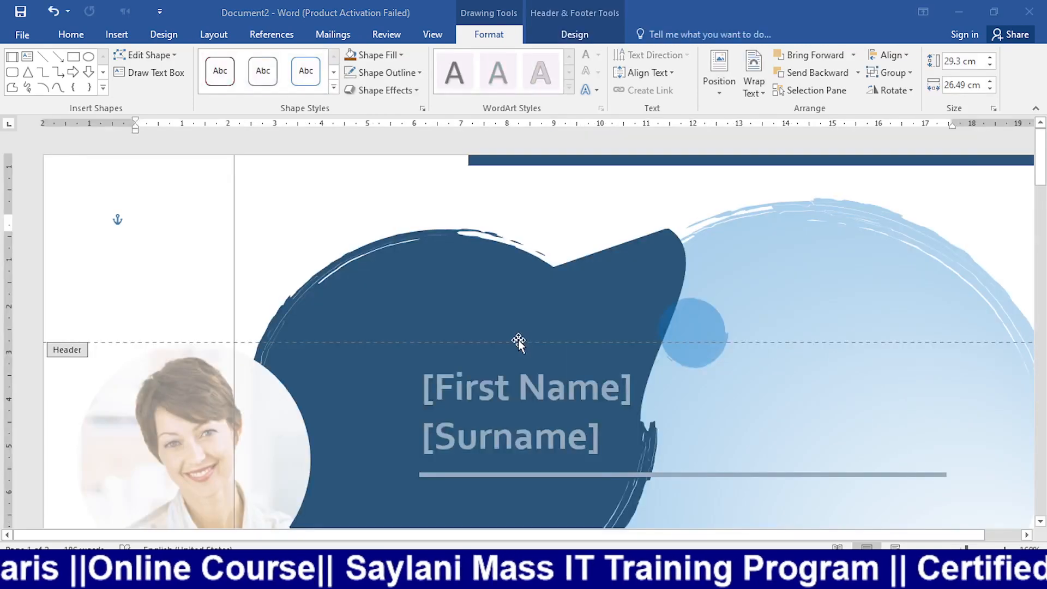
key(alt+Tab)
key(alt+Tab)
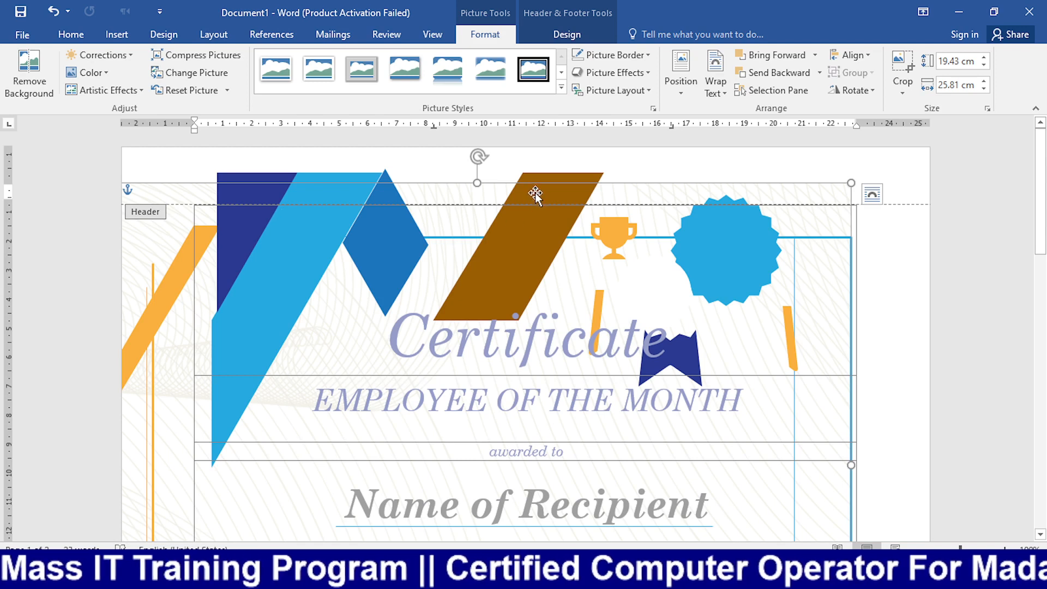
drag(534, 192, 477, 182)
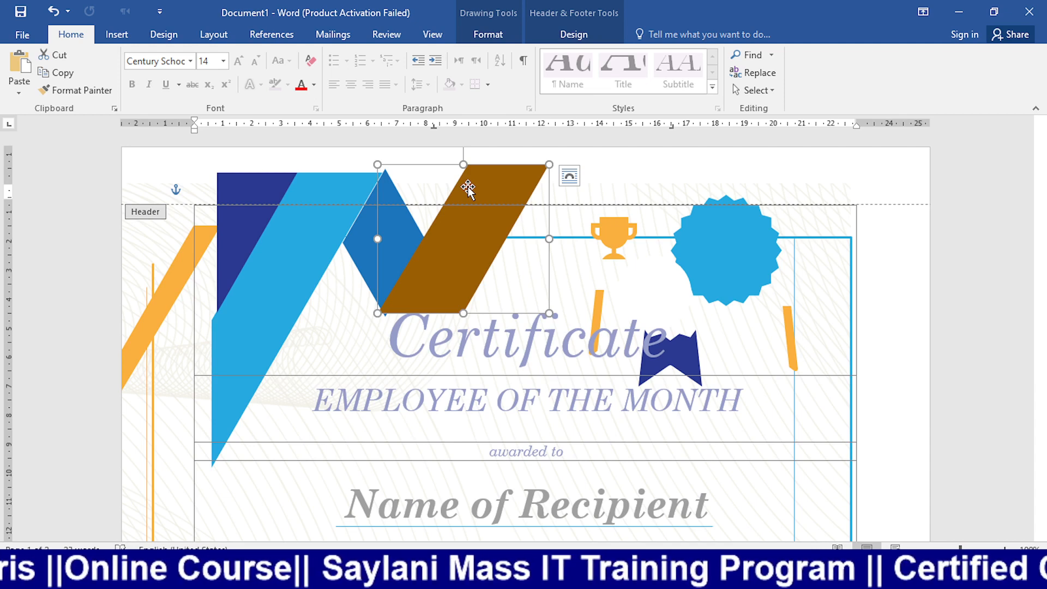
Step: Switch to the bookmark document and draw a Plaque shape about 1.38 cm by 1.56 cm near the first page's upper-left corner
key(alt+Tab)
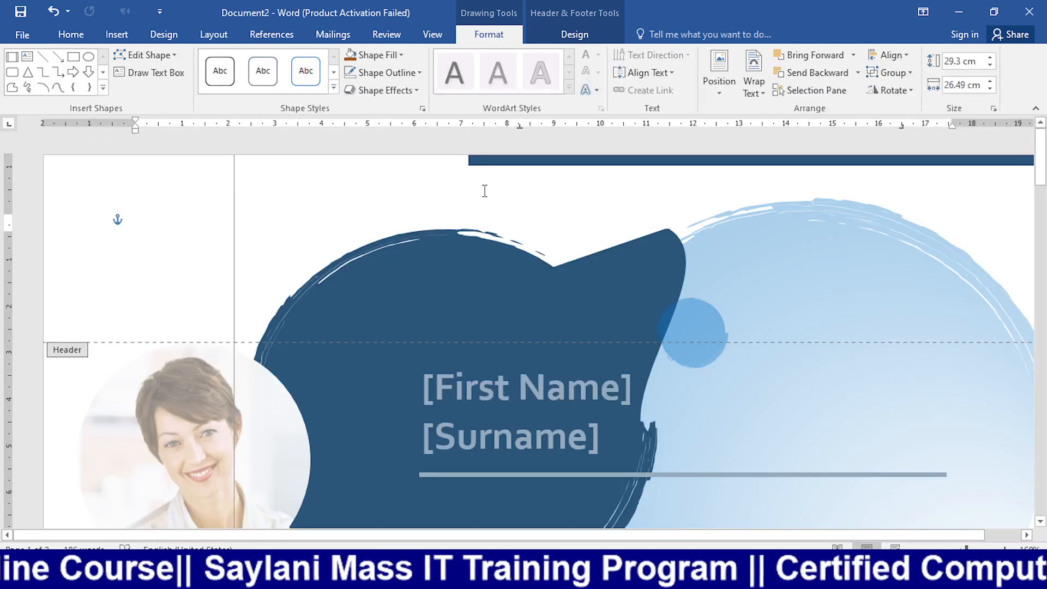
key(alt+Tab)
key(alt+Tab)
key(alt+Tab)
key(alt+Tab)
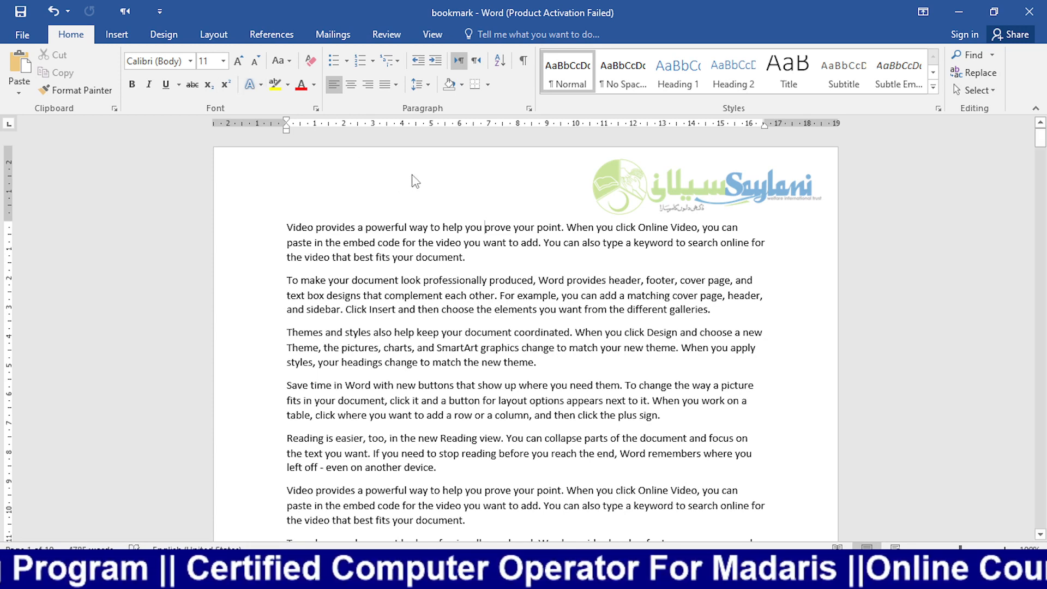
click(117, 36)
click(211, 71)
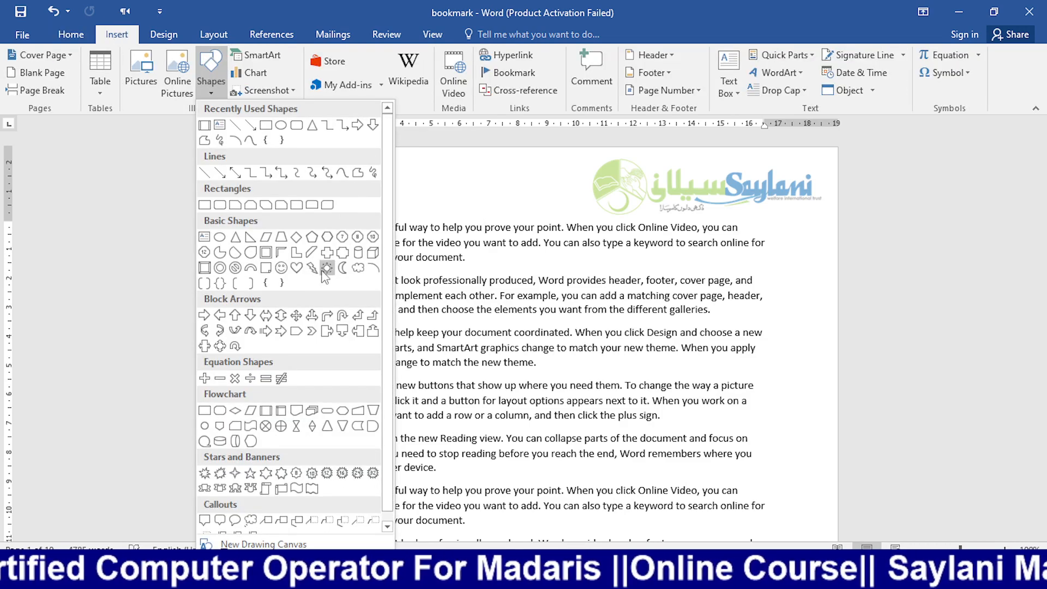
scroll(314, 273, down, 1)
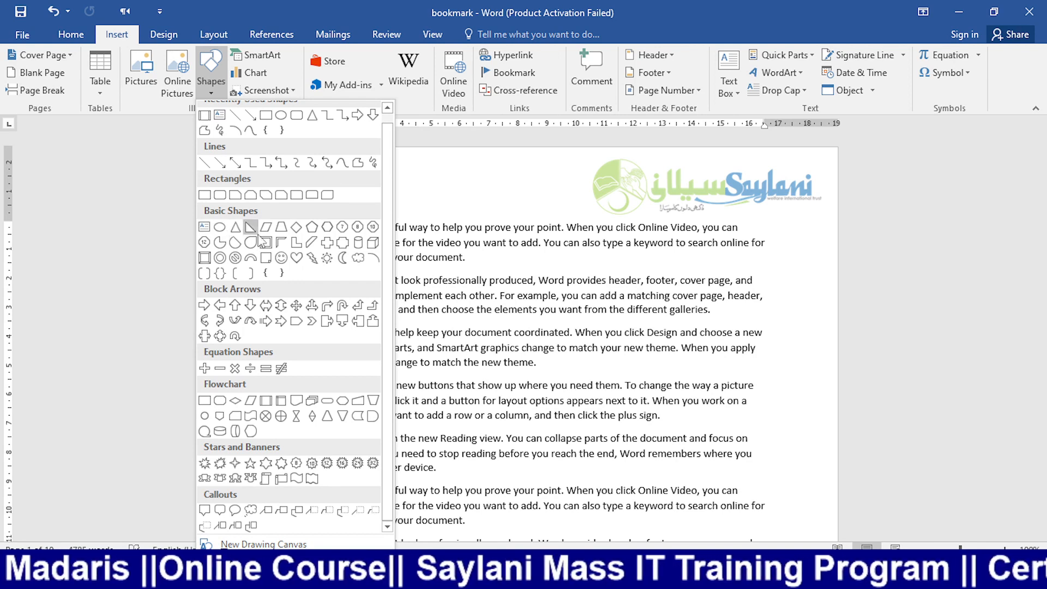
click(342, 242)
mouse_move(228, 190)
mouse_down()
mouse_move(272, 231)
mouse_move(272, 248)
mouse_up()
Step: Duplicate the plaque shape 13 times to form a diagonal row of copies across the text
key(ctrl+d)
key(ctrl+d)
key(ctrl+d)
key(ctrl+d)
key(ctrl+d)
key(ctrl+d)
key(ctrl+d)
key(ctrl+d)
key(ctrl+d)
key(ctrl+d)
key(ctrl+d)
key(ctrl+d)
key(ctrl+d)
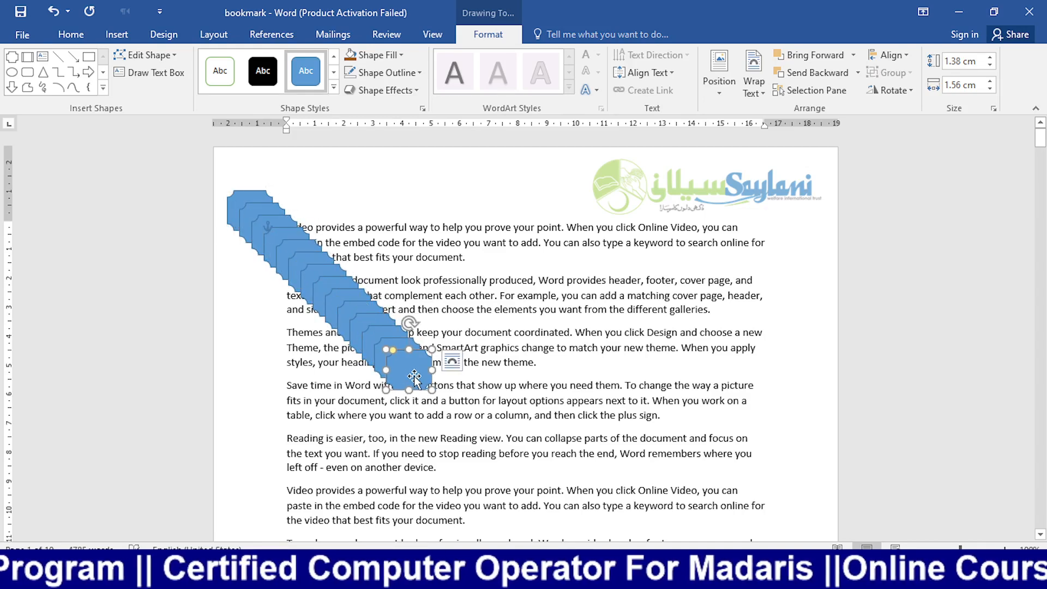
Step: Move the last plaque copy down to the left margin beside the first page's final paragraph
scroll(414, 381, down, 2)
drag(410, 315, 300, 480)
scroll(331, 453, down, 5)
drag(311, 289, 278, 472)
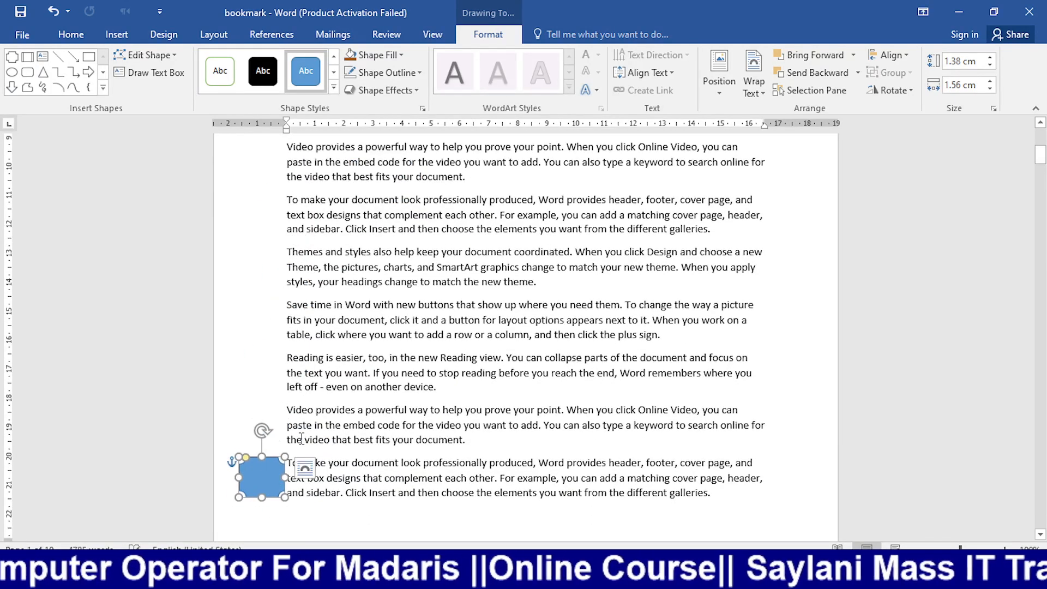
Step: Show the Selection Pane and select all fourteen plaques, Plaque 6 through Plaque 19
scroll(344, 340, up, 4)
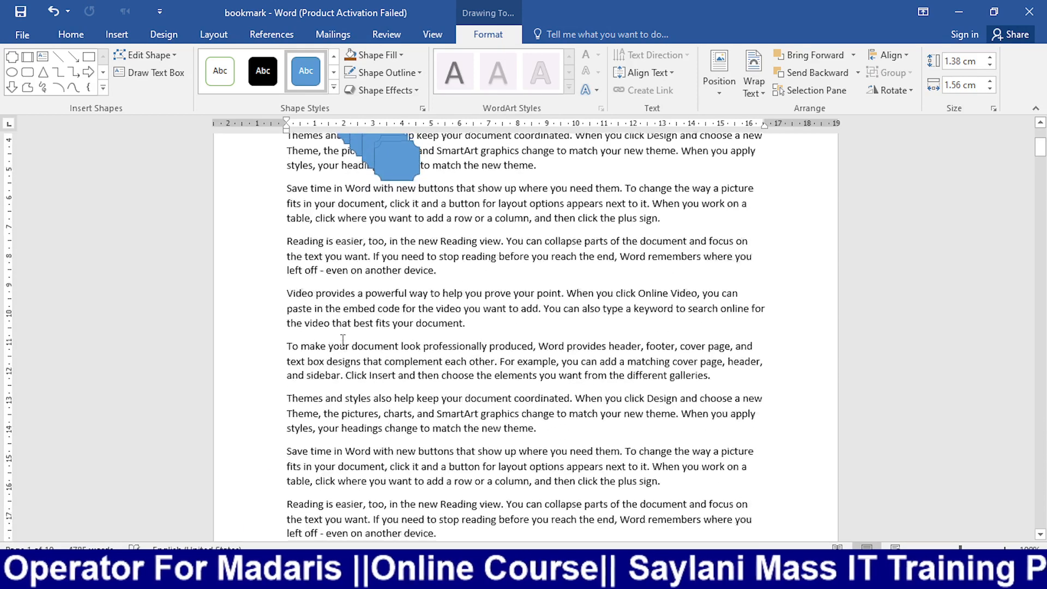
click(812, 90)
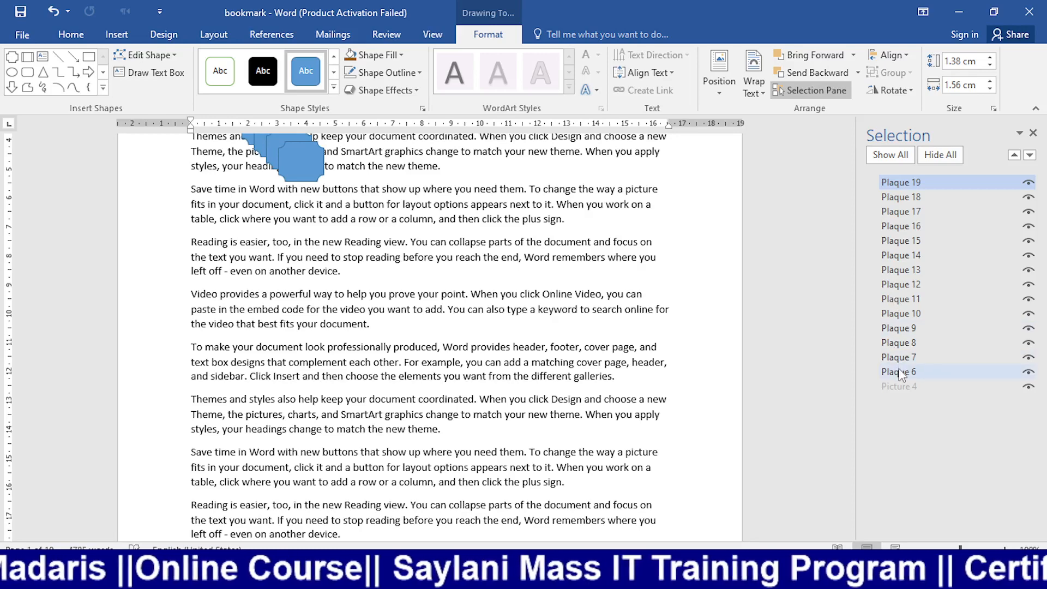
ctrl+click(900, 373)
ctrl+click(903, 357)
ctrl+click(907, 342)
ctrl+click(910, 328)
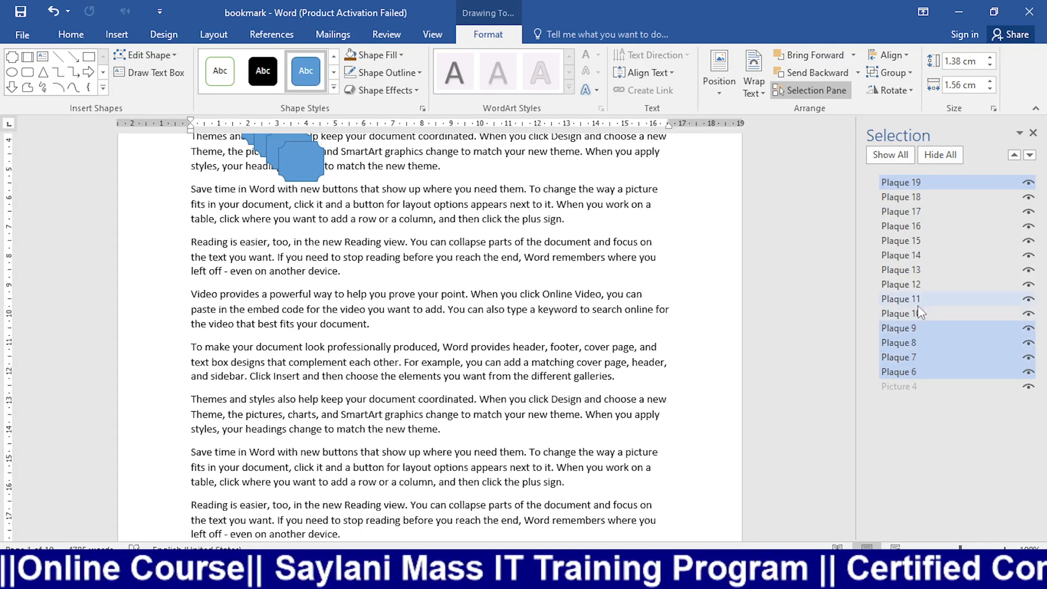
ctrl+click(921, 311)
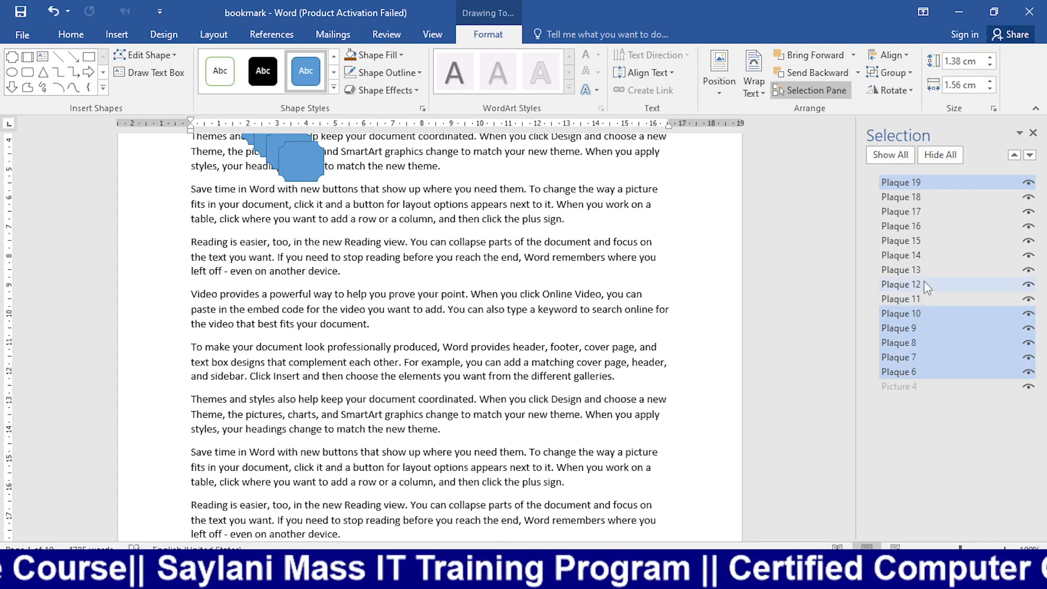
ctrl+click(928, 284)
ctrl+click(928, 269)
ctrl+click(926, 240)
ctrl+click(925, 226)
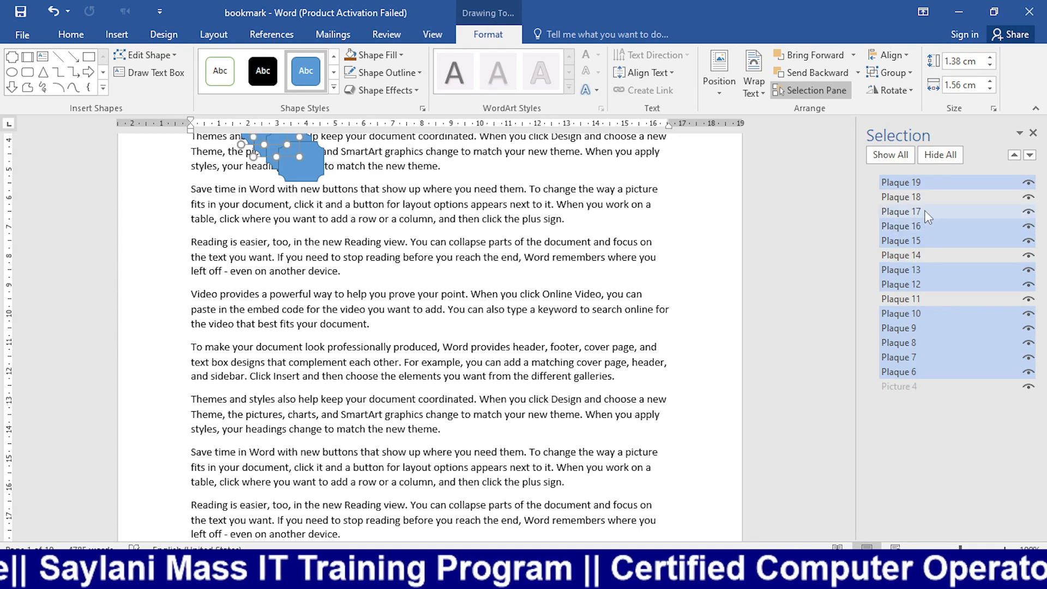
ctrl+click(925, 212)
ctrl+click(924, 198)
ctrl+click(927, 295)
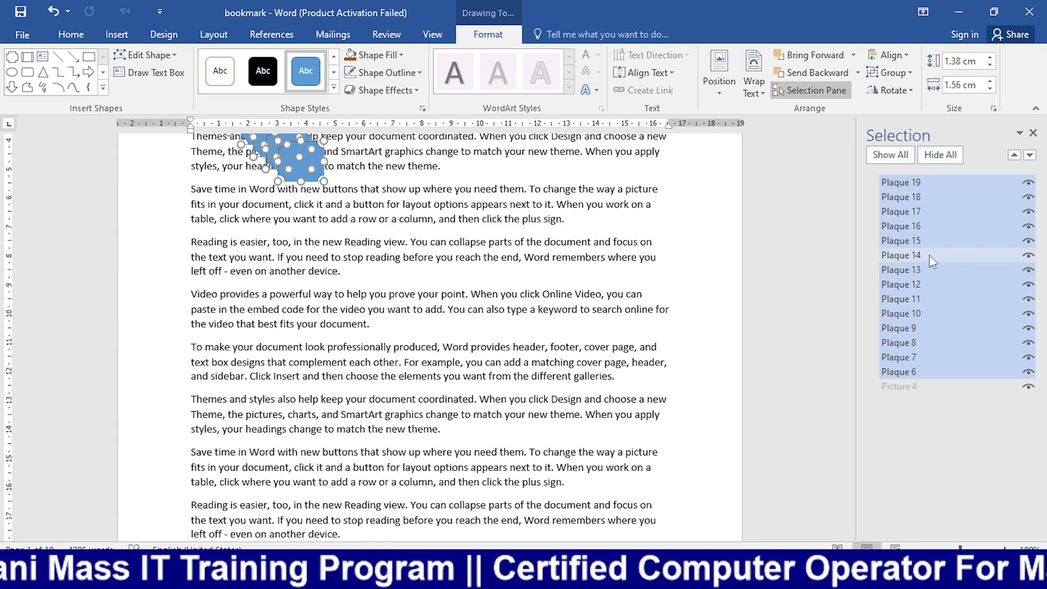
ctrl+click(930, 254)
Step: Distribute the selected plaques vertically along the first page and align them to the left in one column
click(886, 53)
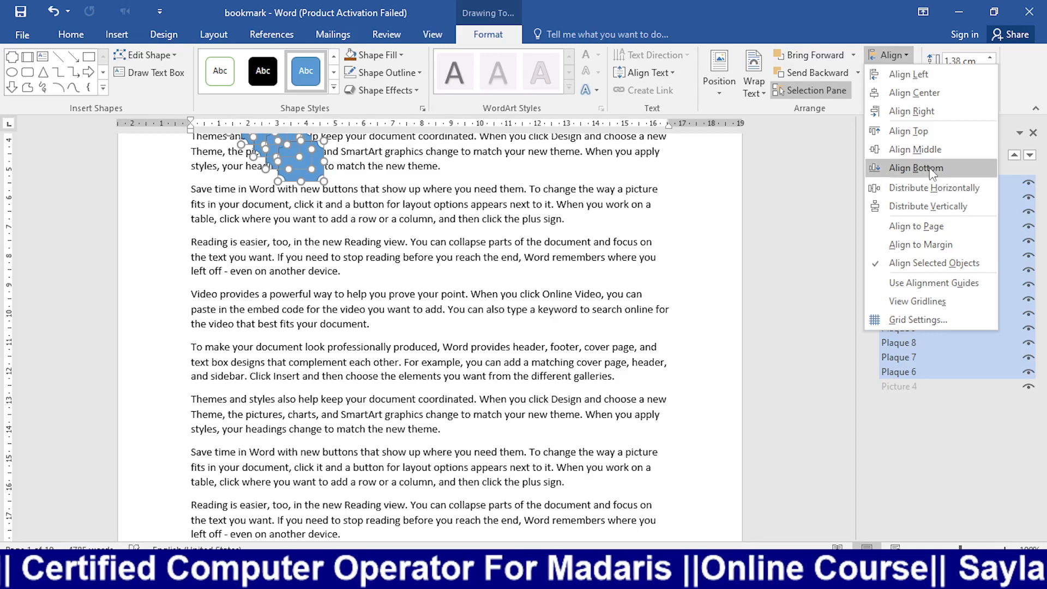
scroll(460, 290, up, 4)
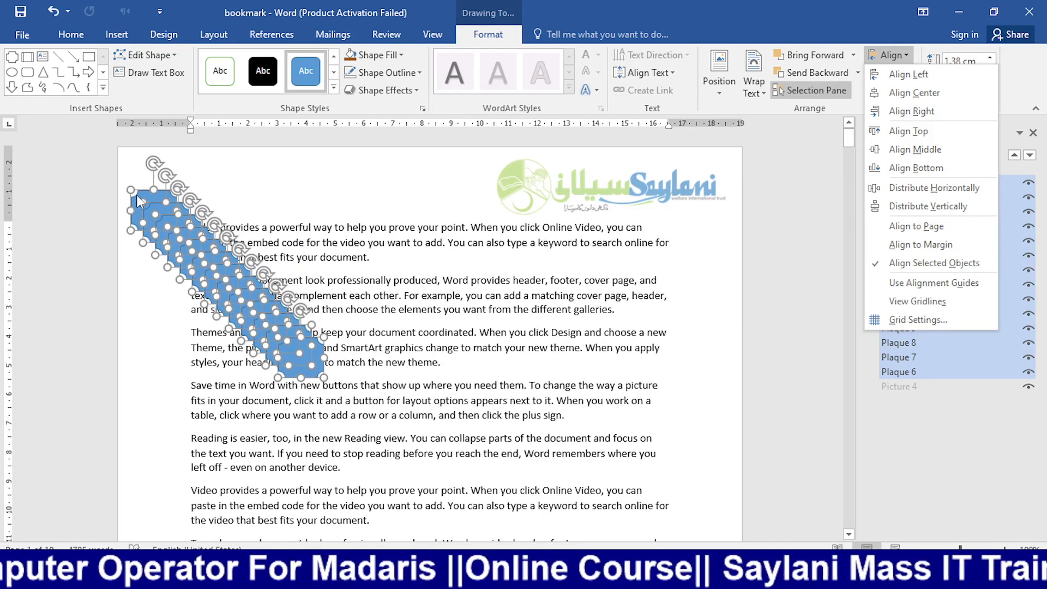
scroll(139, 202, down, 10)
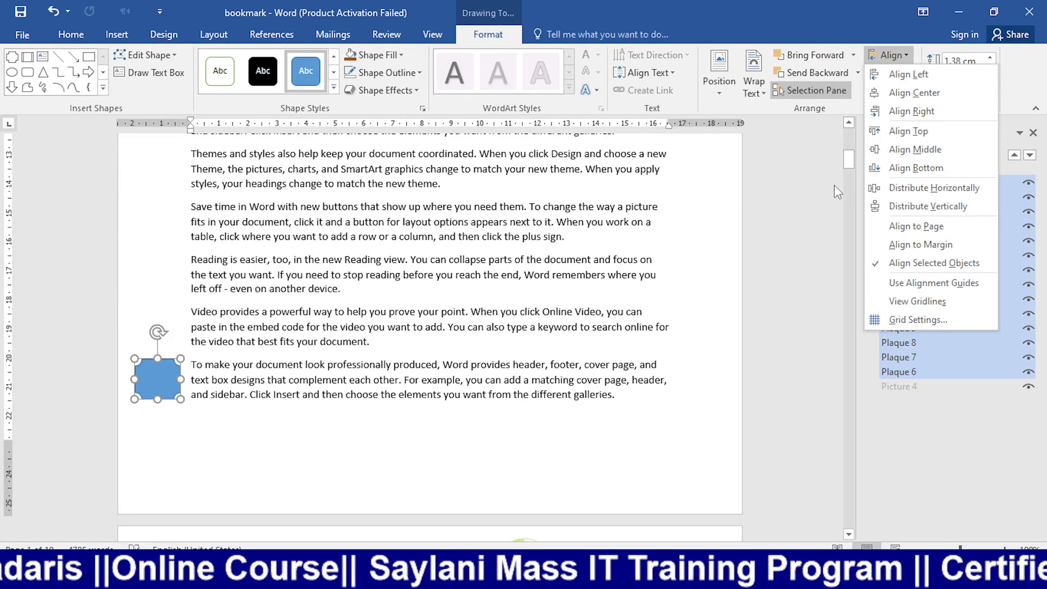
click(930, 206)
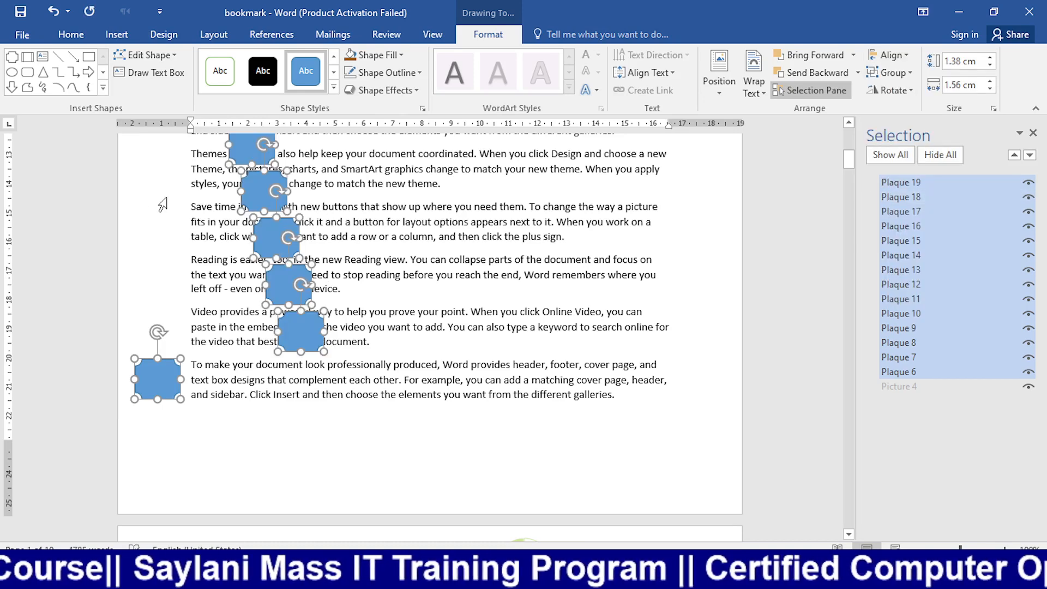
scroll(514, 223, up, 6)
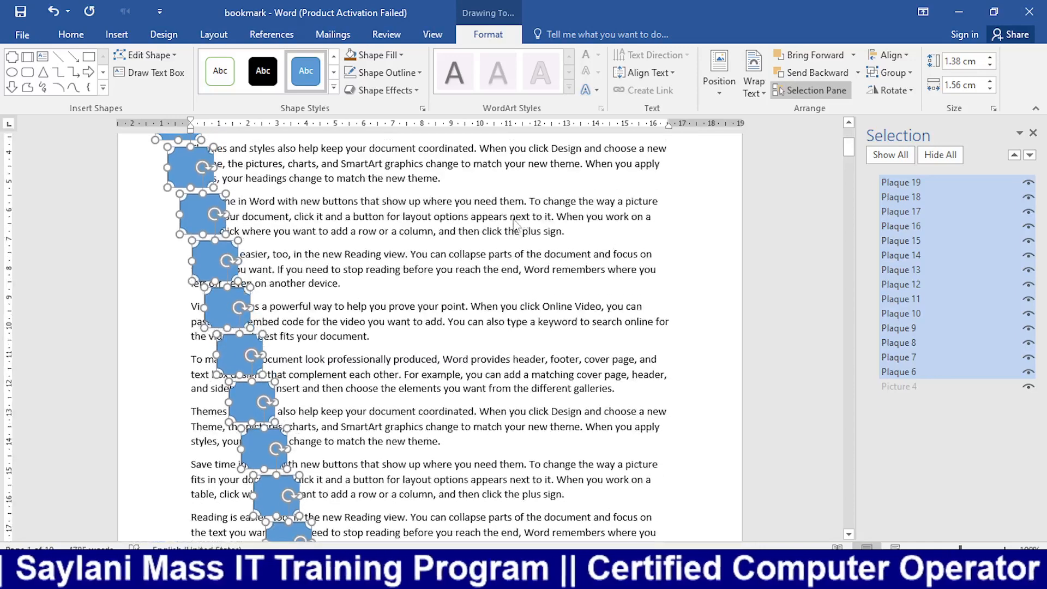
click(903, 55)
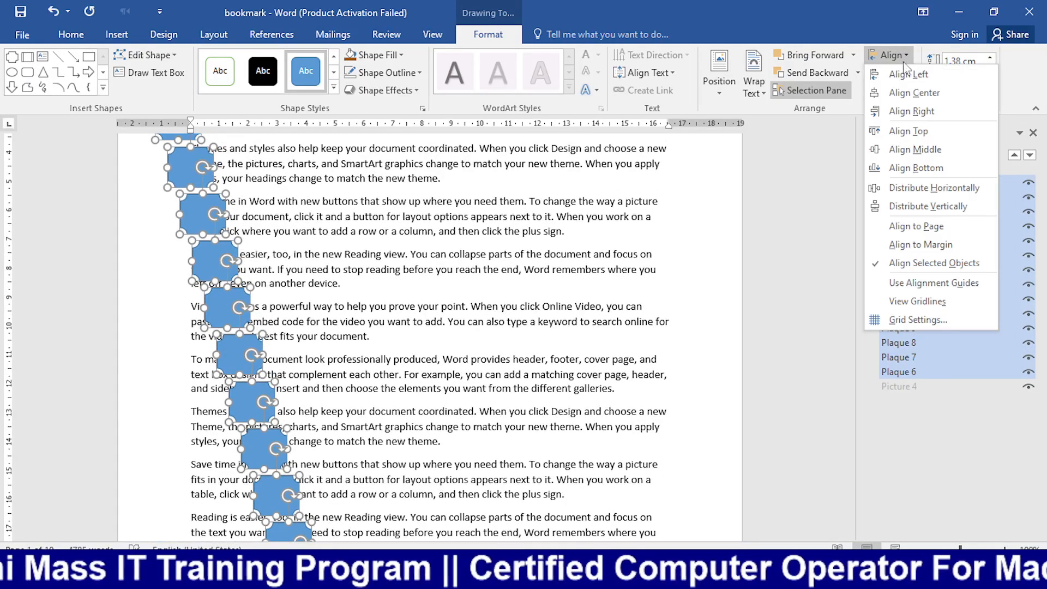
click(921, 80)
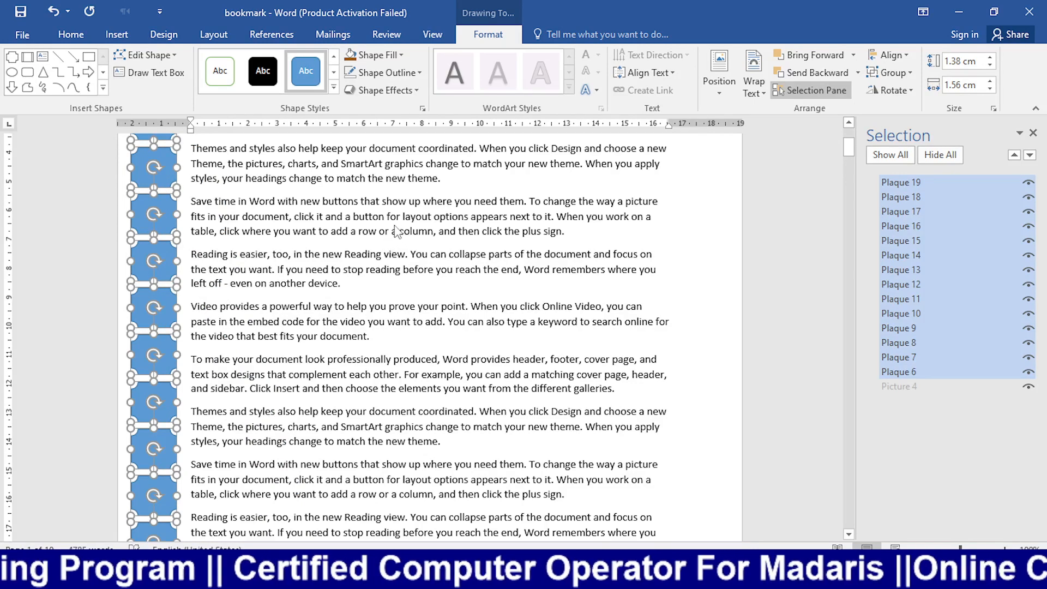
Step: Group the selected column of plaques into a single object
scroll(399, 231, down, 4)
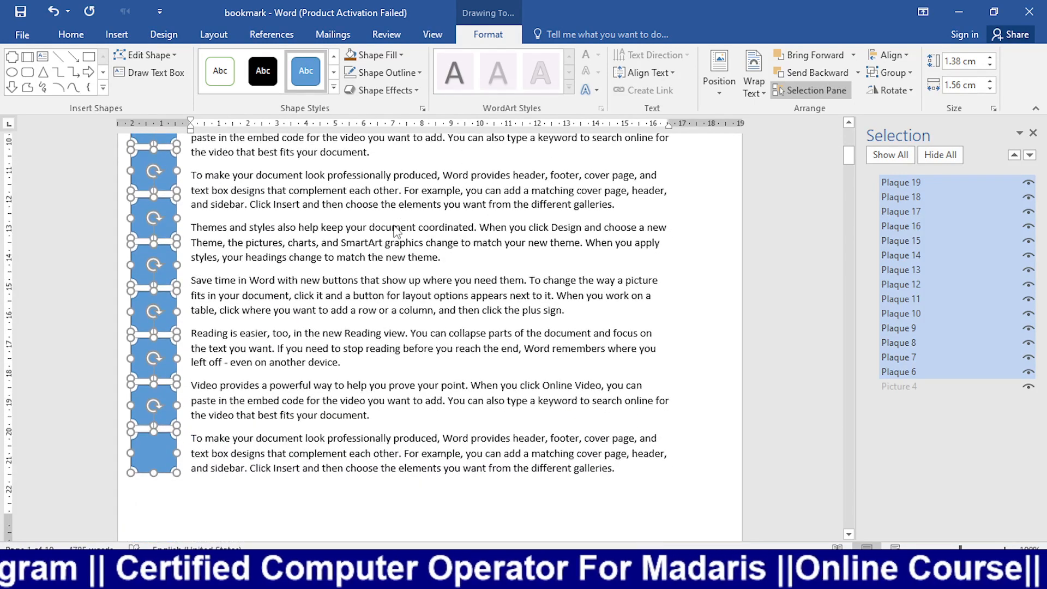
click(896, 73)
click(897, 92)
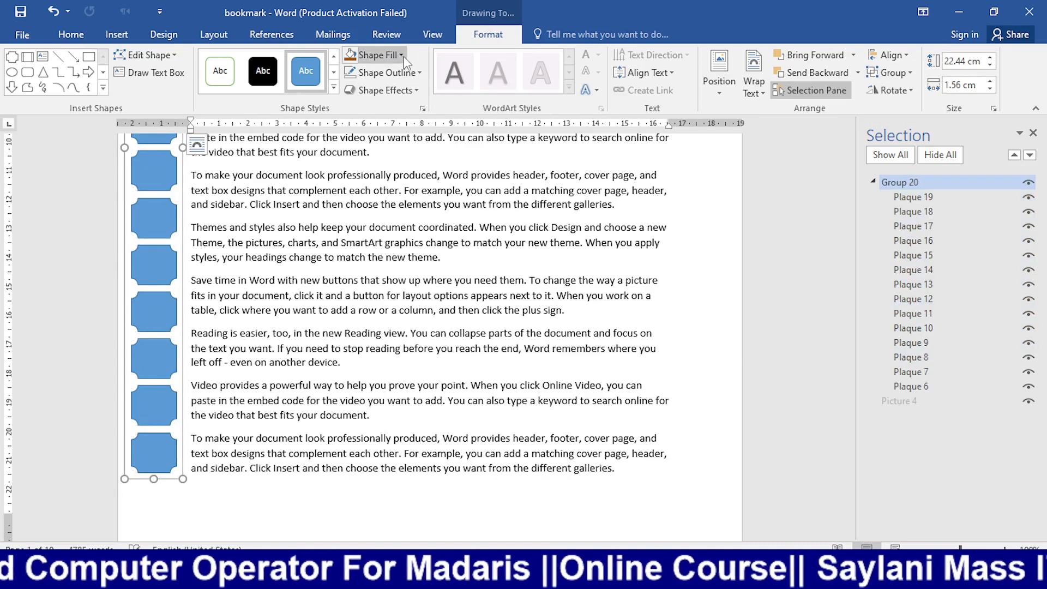
Step: Fill the grouped plaques with orange and remove their outline
click(401, 55)
click(415, 89)
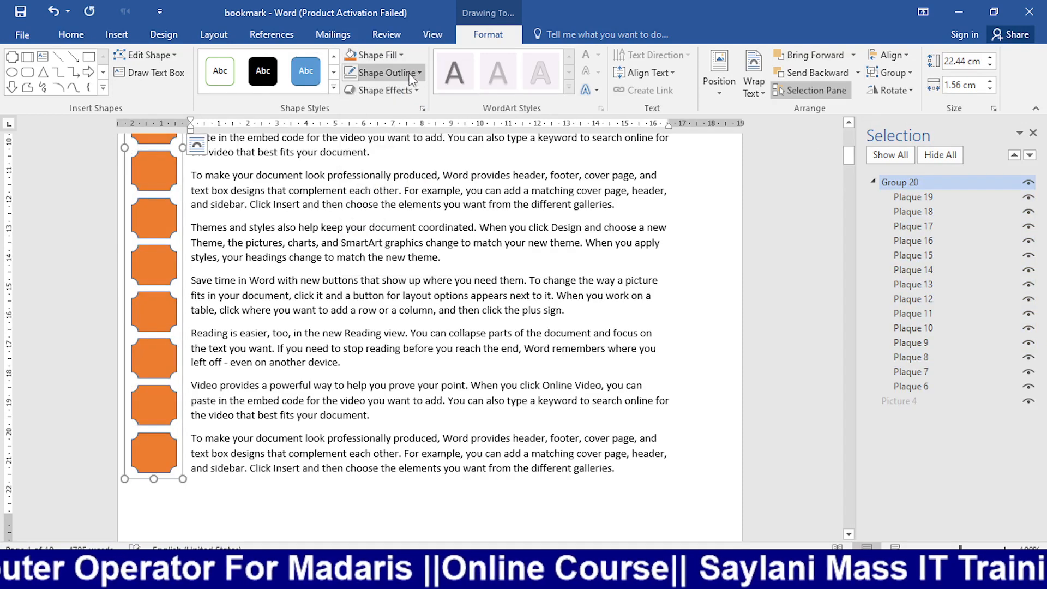
click(384, 73)
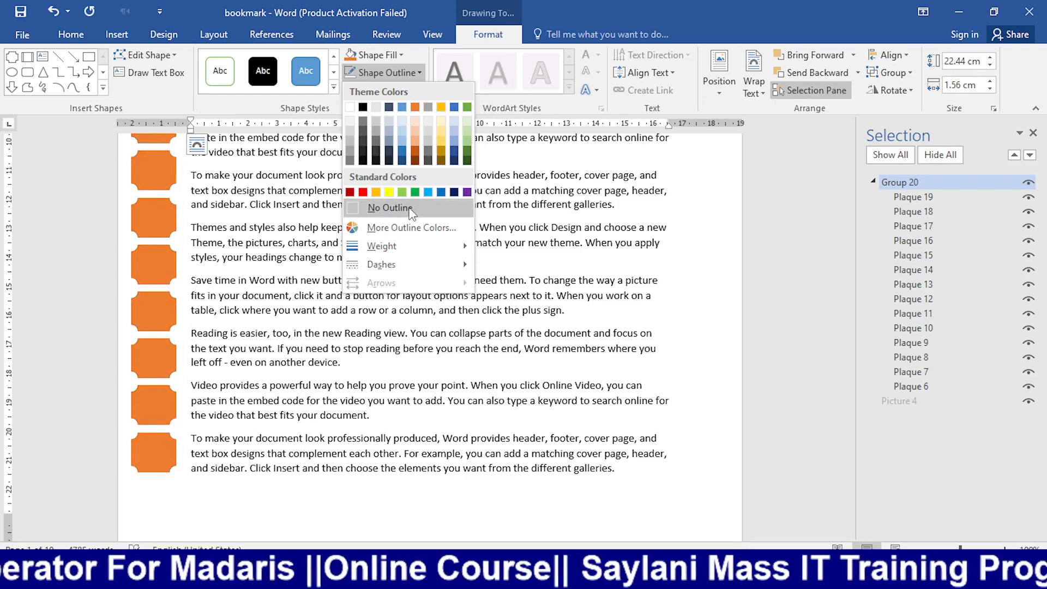
click(410, 208)
click(498, 282)
scroll(380, 260, up, 10)
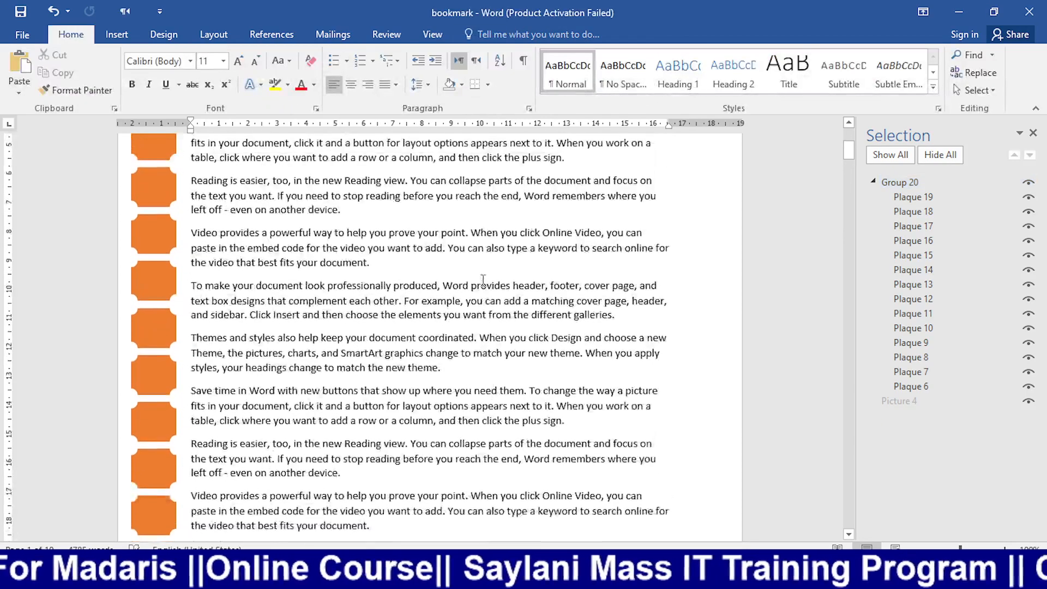
scroll(381, 260, up, 1)
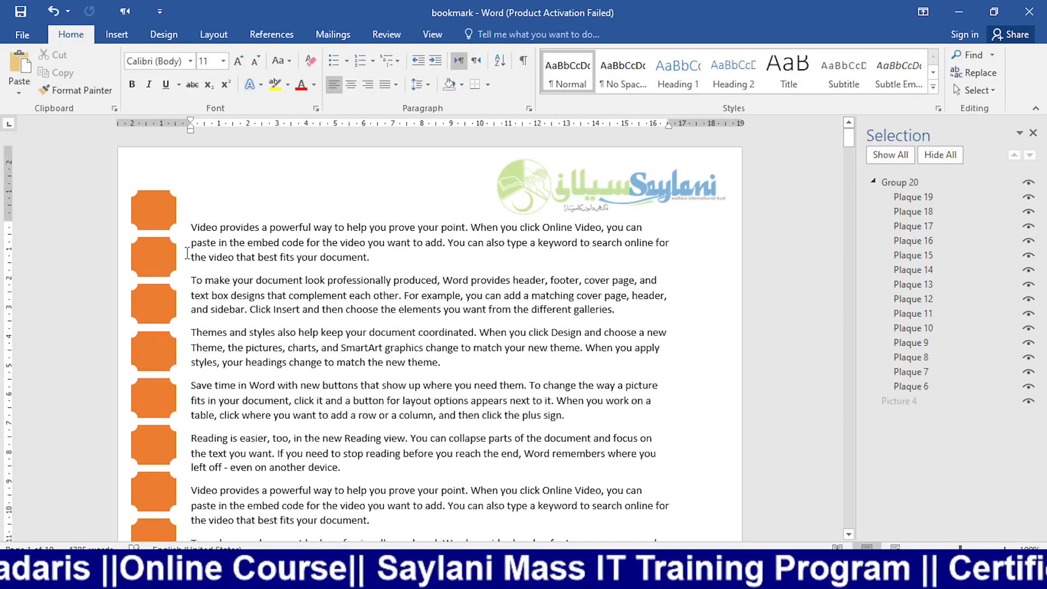
Step: Duplicate the orange plaque group and place the copy along the first page's right margin
click(160, 237)
key(ctrl+d)
drag(175, 243, 716, 235)
scroll(716, 236, down, 9)
scroll(715, 238, down, 7)
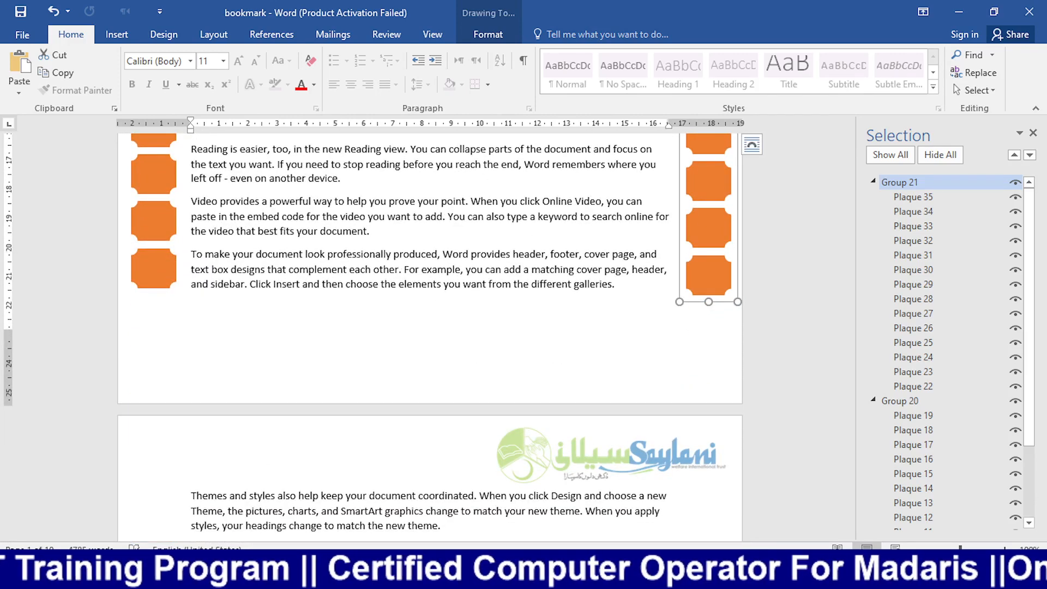
Step: Copy the left plaque group onto the second page and position it along that page's left margin
click(143, 226)
scroll(194, 330, down, 7)
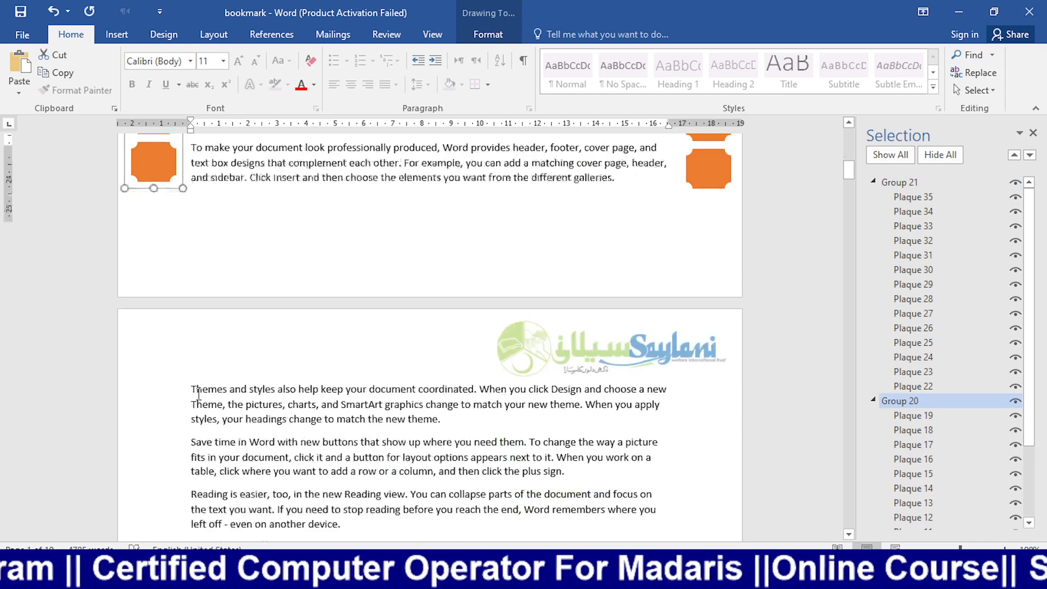
click(201, 327)
key(ctrl+v)
scroll(216, 330, down, 1)
drag(215, 330, 144, 283)
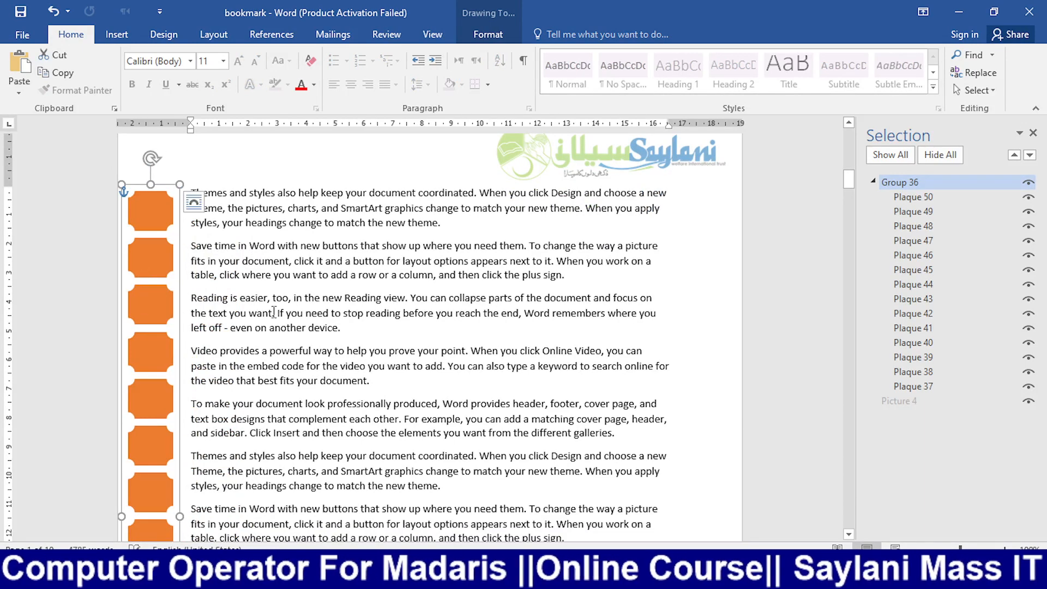
Step: Paste another plaque group on the second page and move it to that page's right margin
key(ctrl+v)
drag(180, 305, 730, 293)
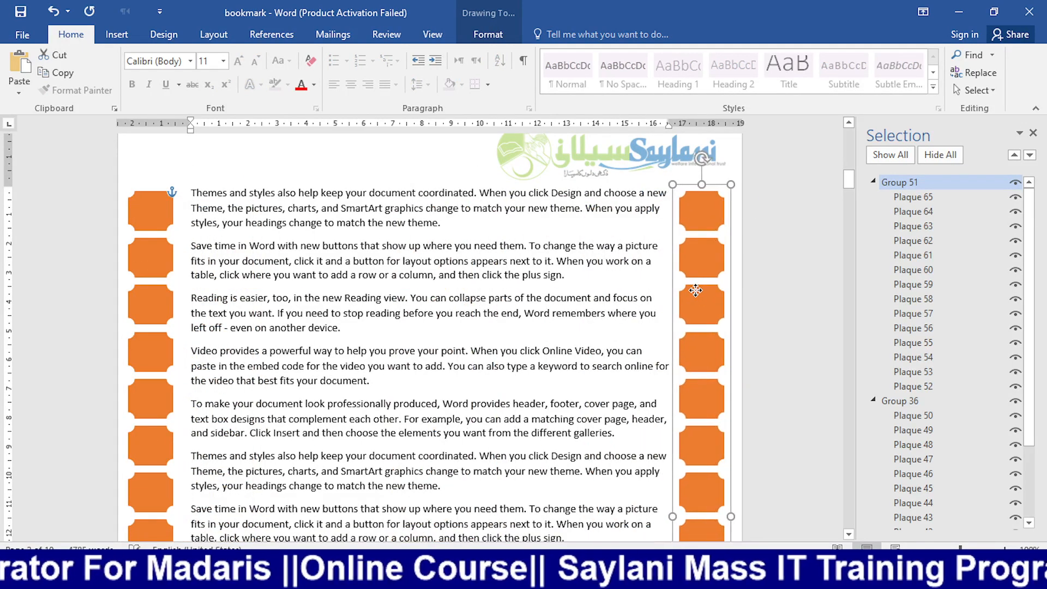
scroll(132, 389, up, 6)
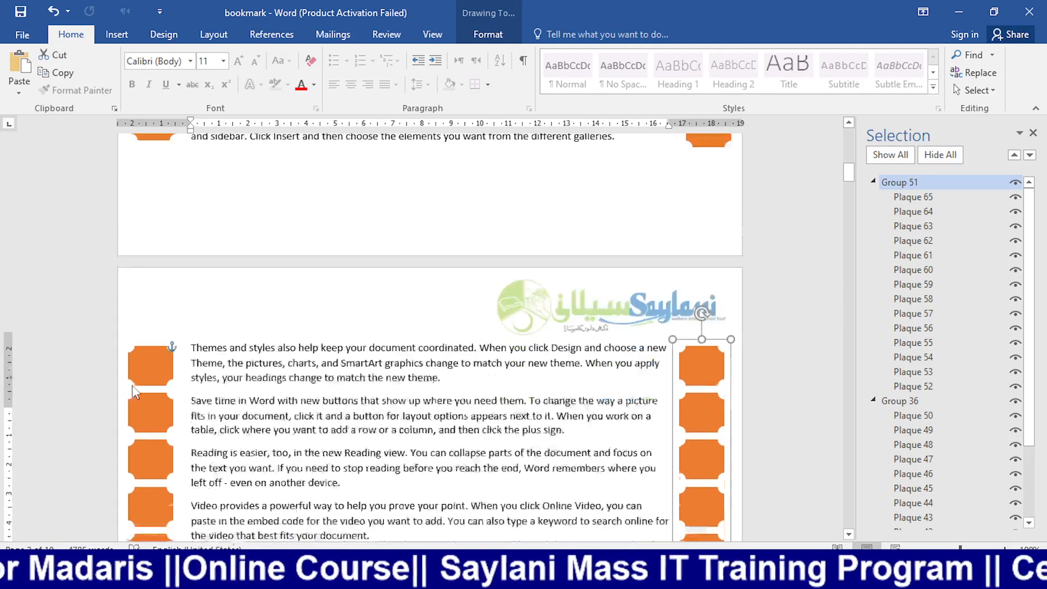
scroll(133, 388, down, 4)
Step: Undo the pasting and moving of both plaque groups on the second page
key(ctrl+z)
key(ctrl+z)
key(ctrl+z)
key(ctrl+z)
key(ctrl+z)
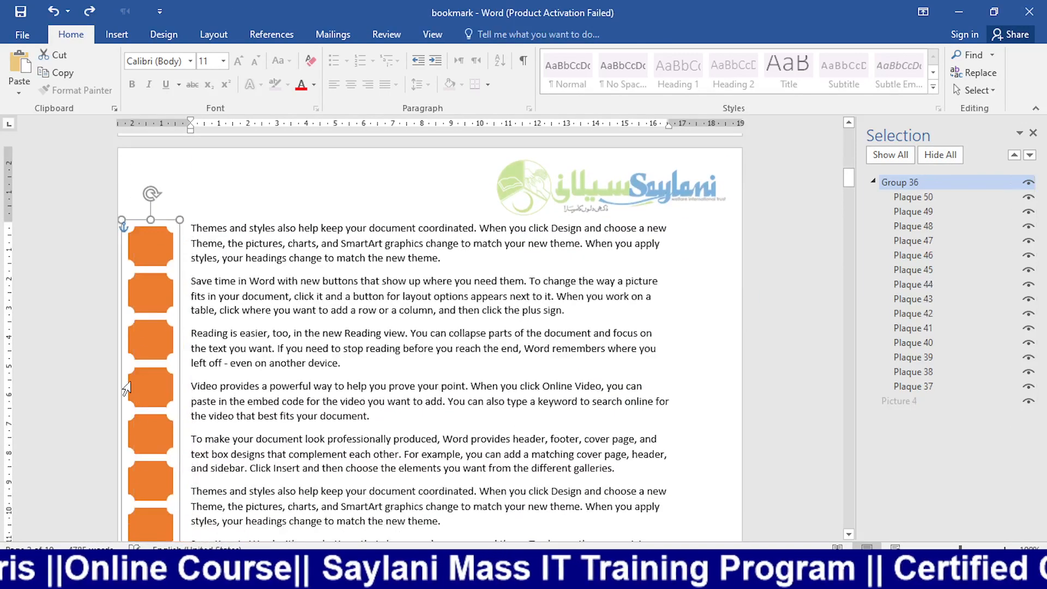
scroll(126, 387, up, 8)
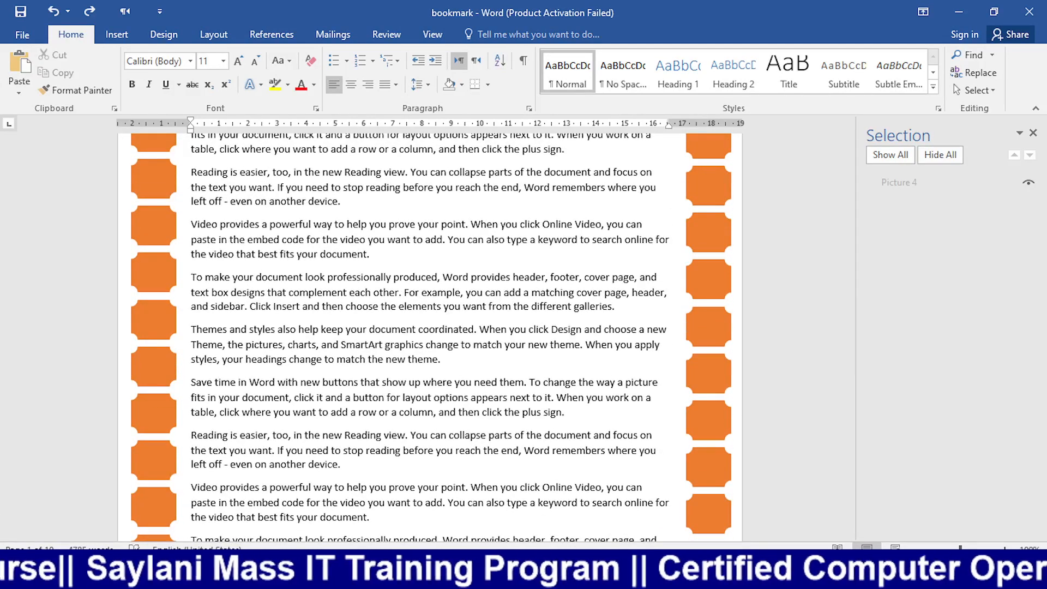
key(super)
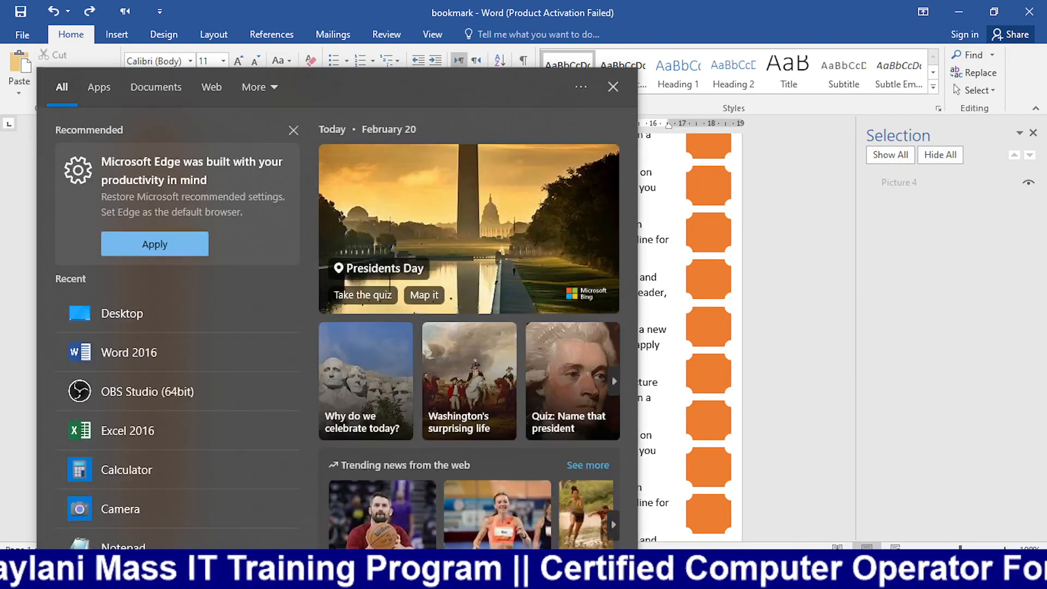
right_click(233, 577)
click(697, 348)
click(621, 353)
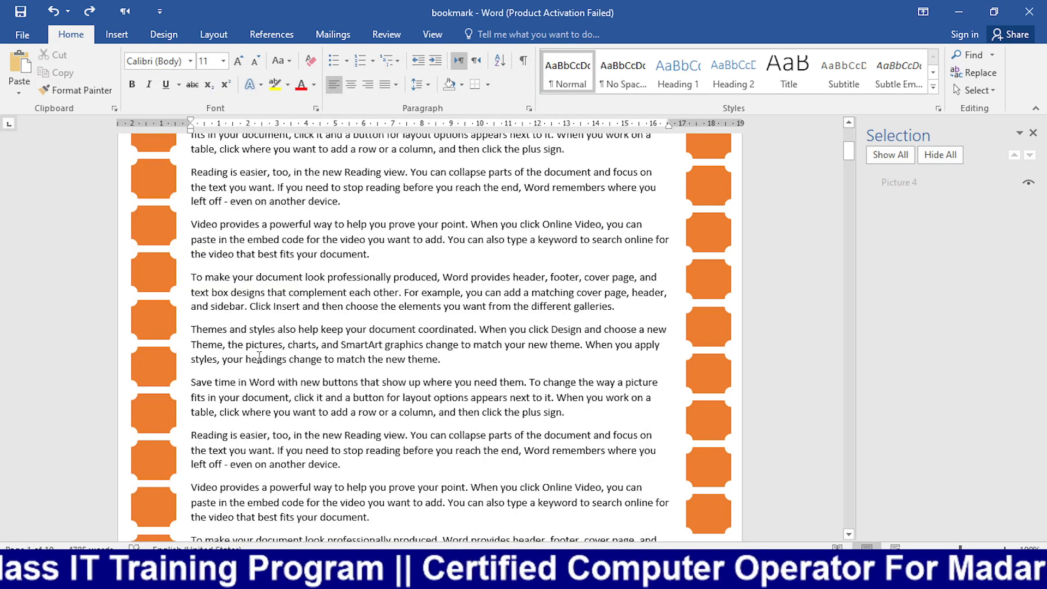
Step: Delete both orange plaque groups from the first page's left and right margins
click(171, 311)
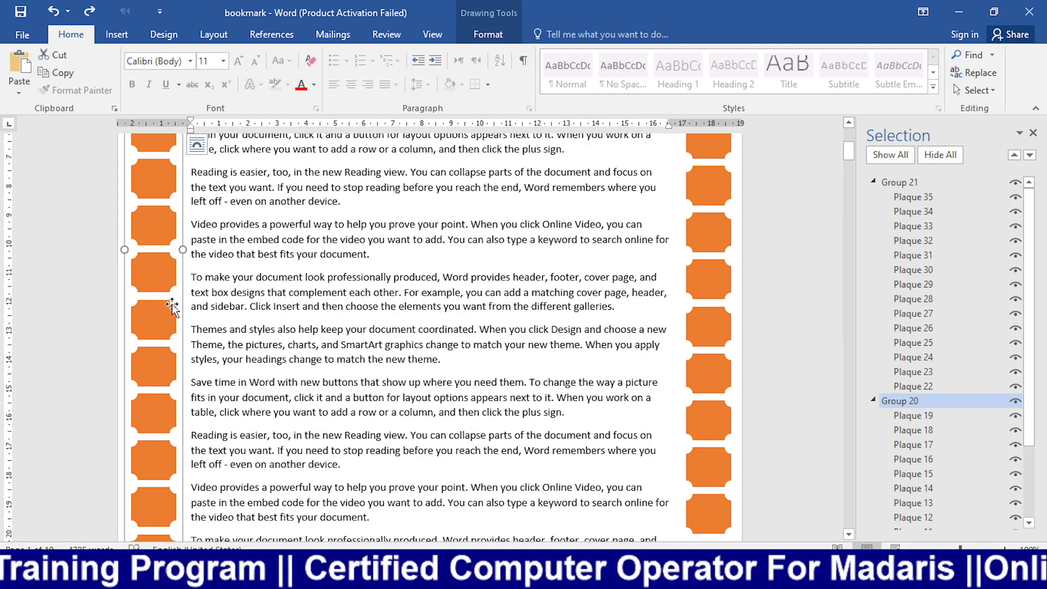
key(Delete)
click(708, 289)
key(Delete)
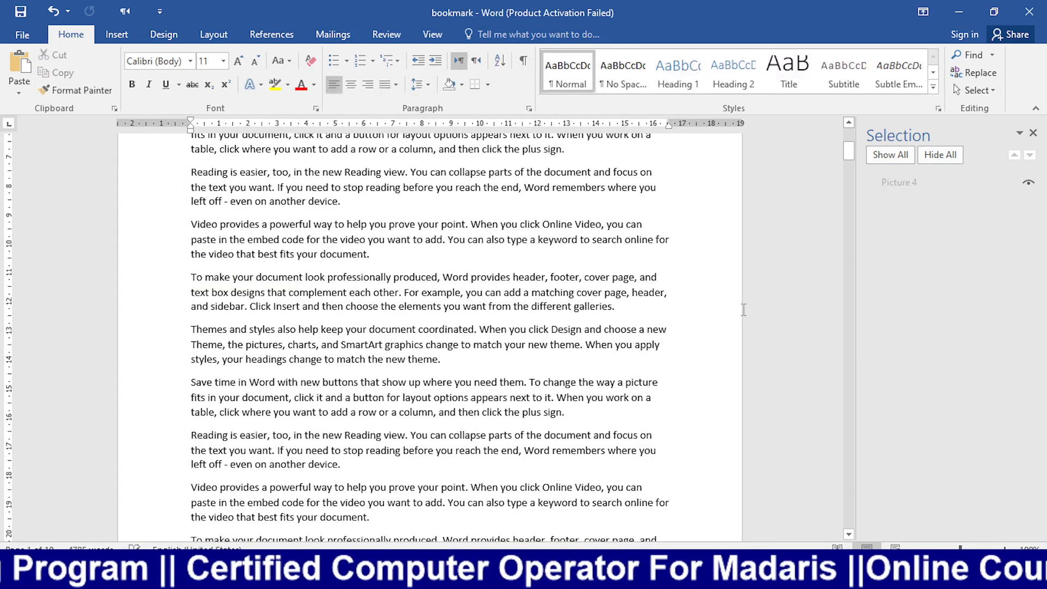
Step: Open the first page's header for editing and draw a Plaque shape about 1.53 cm by 1.77 cm in its upper-left corner
scroll(277, 278, up, 4)
double_click(333, 198)
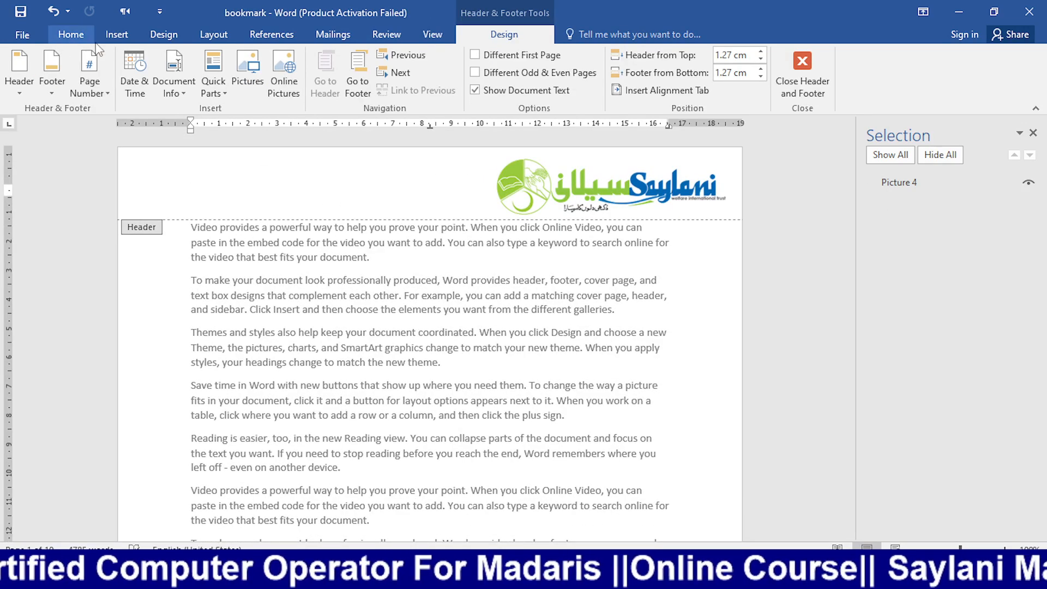
click(117, 33)
click(178, 76)
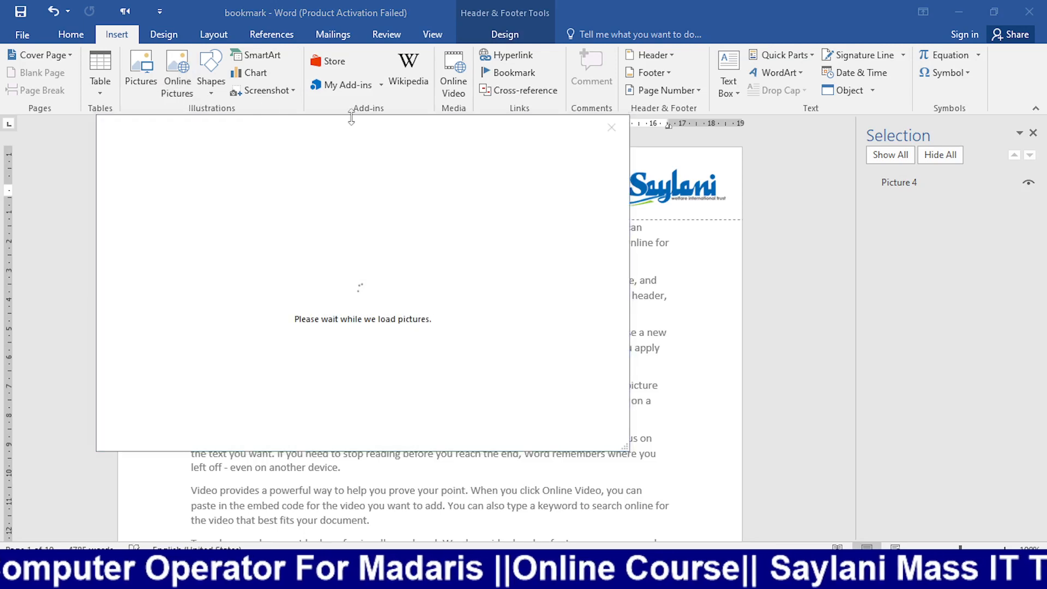
click(616, 129)
click(211, 73)
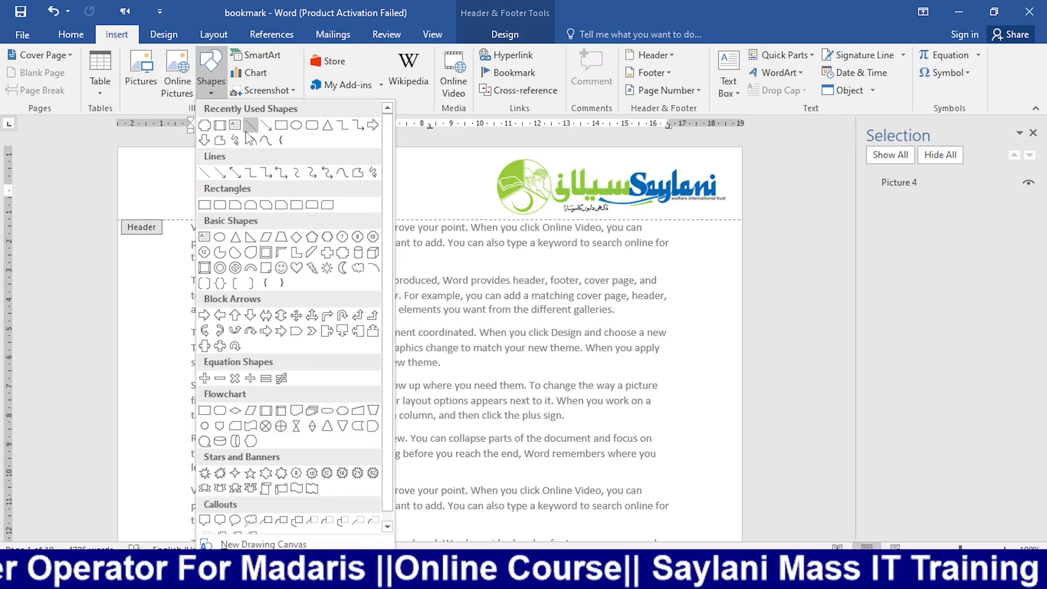
click(210, 125)
mouse_move(147, 174)
mouse_down()
mouse_move(201, 209)
mouse_move(198, 219)
mouse_move(136, 186)
mouse_up()
Step: Duplicate the header's plaque shape 11 times to form a diagonal row of copies
key(ctrl+d)
key(ctrl+d)
key(ctrl+d)
key(ctrl+d)
key(ctrl+d)
key(ctrl+d)
key(ctrl+d)
key(ctrl+d)
key(ctrl+d)
key(ctrl+d)
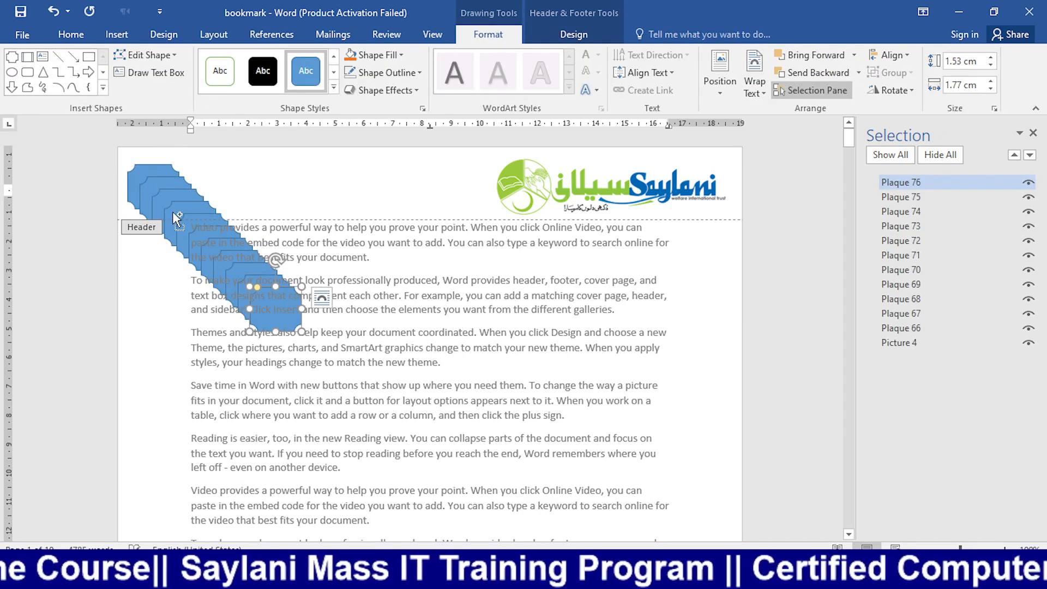
key(ctrl+d)
Step: Move the last header plaque copy down to the left margin beside the first page's final paragraph, just above the footer
drag(301, 331, 217, 472)
scroll(218, 328, down, 3)
drag(218, 308, 193, 539)
scroll(262, 321, down, 4)
drag(189, 325, 166, 432)
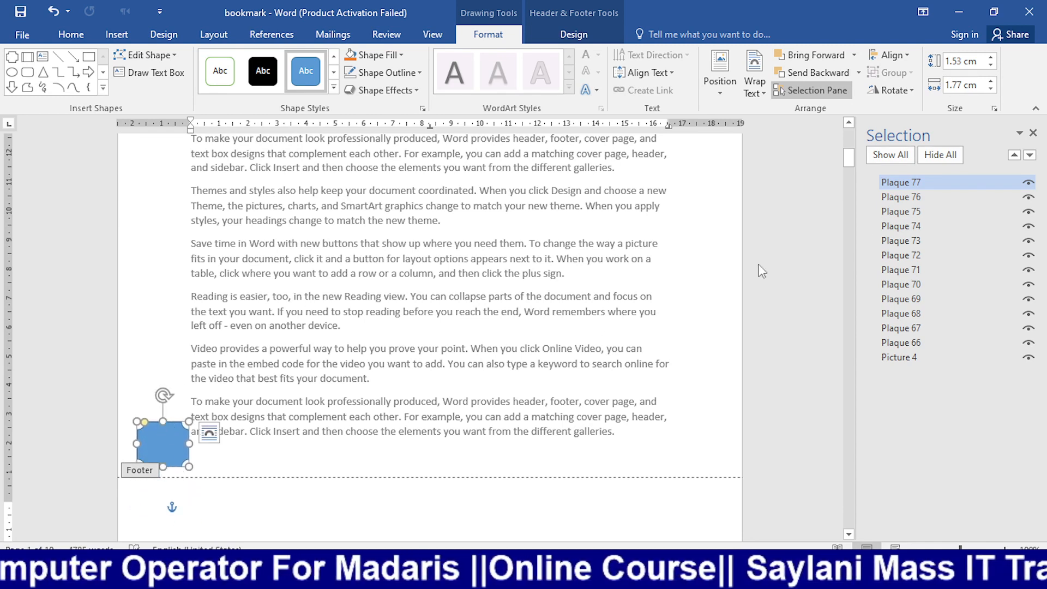
Step: Distribute all twelve header plaques vertically down the left margin and align them left
ctrl+click(932, 197)
ctrl+click(918, 211)
ctrl+click(916, 226)
ctrl+click(916, 241)
ctrl+click(915, 255)
ctrl+click(911, 270)
ctrl+click(909, 284)
ctrl+click(907, 299)
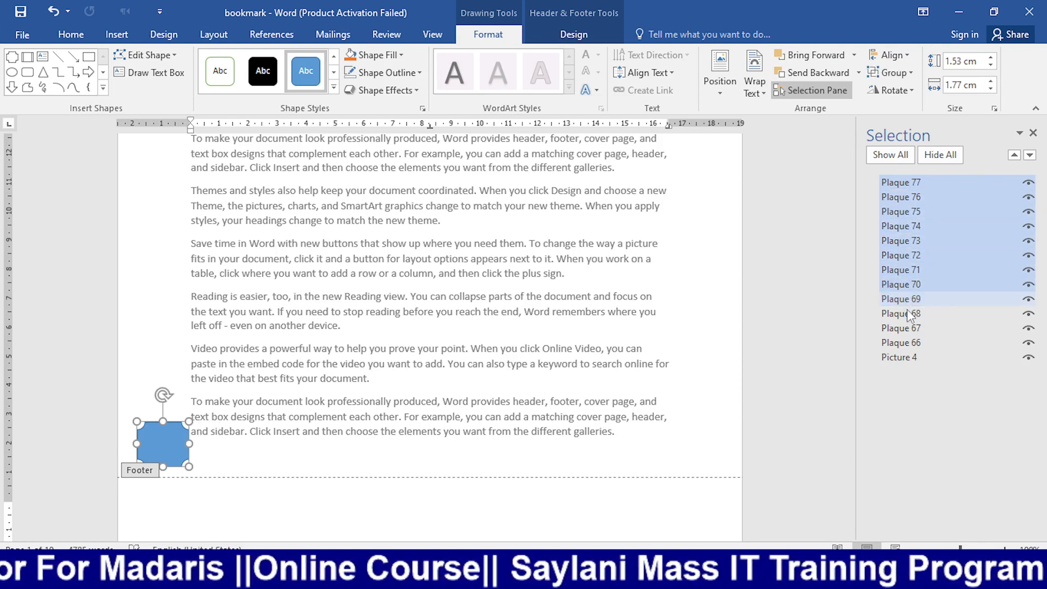
ctrl+click(905, 313)
ctrl+click(904, 330)
ctrl+click(906, 343)
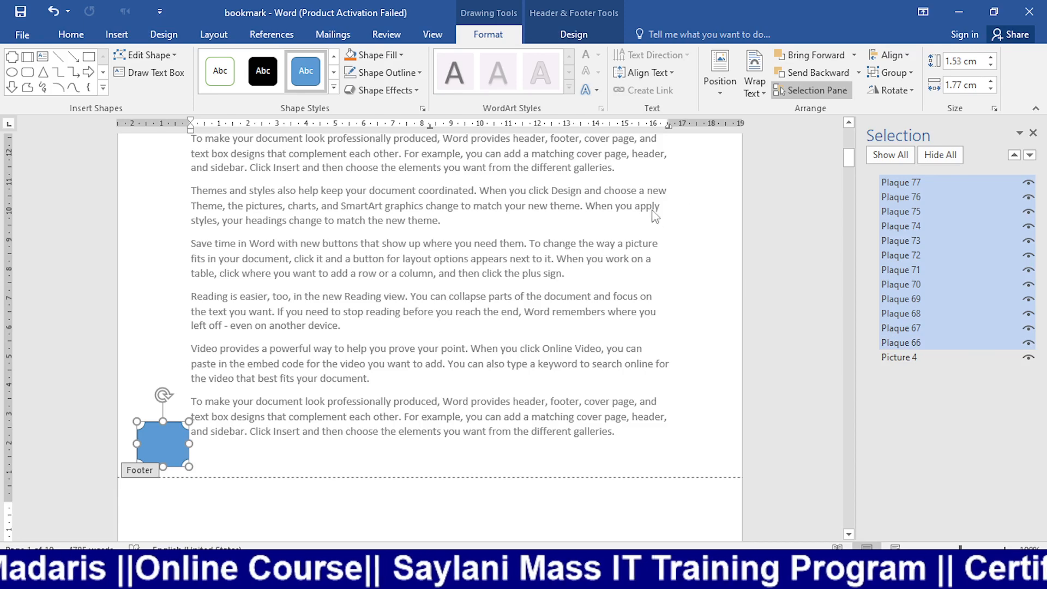
click(889, 55)
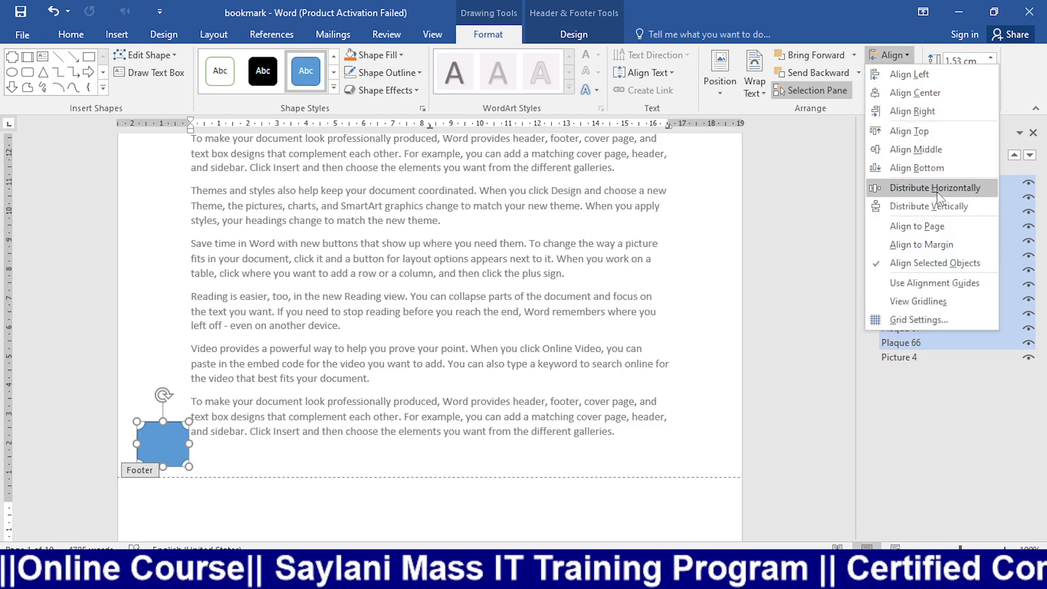
click(937, 206)
click(889, 55)
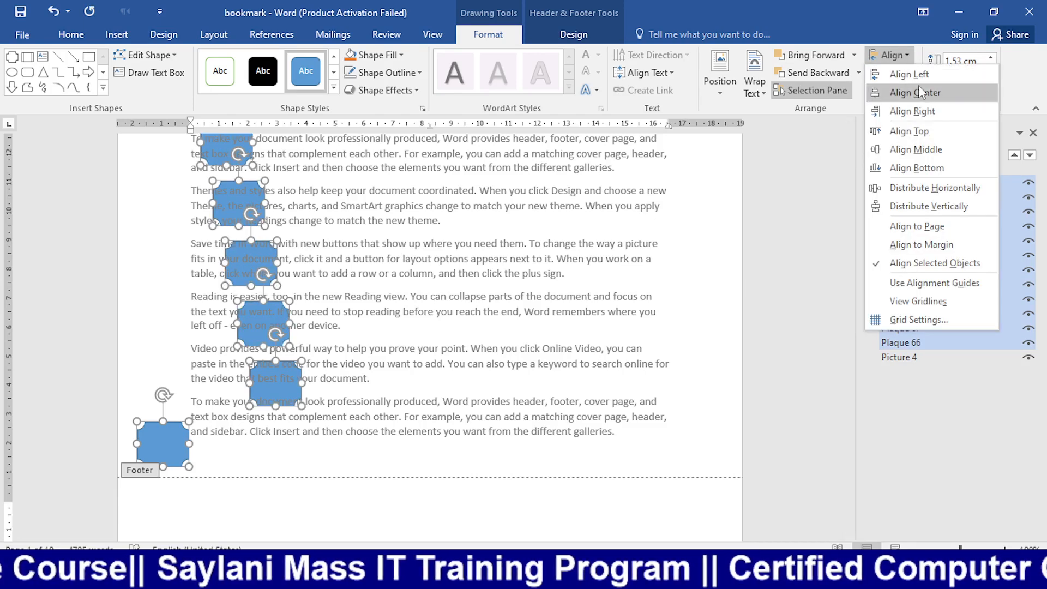
click(921, 76)
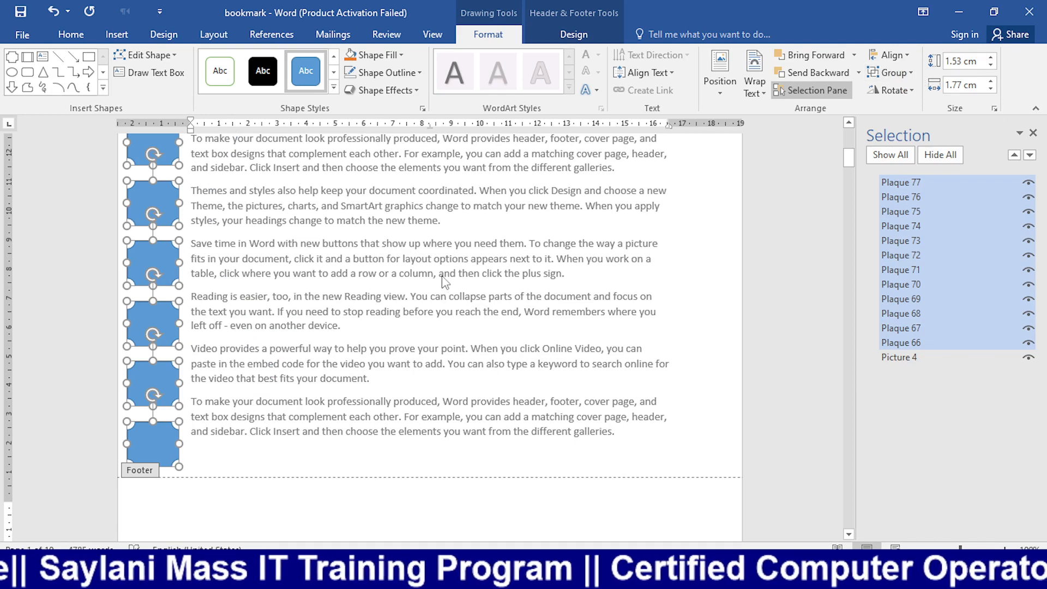
Step: Group the twelve aligned header plaques into one object
scroll(445, 282, up, 3)
click(903, 72)
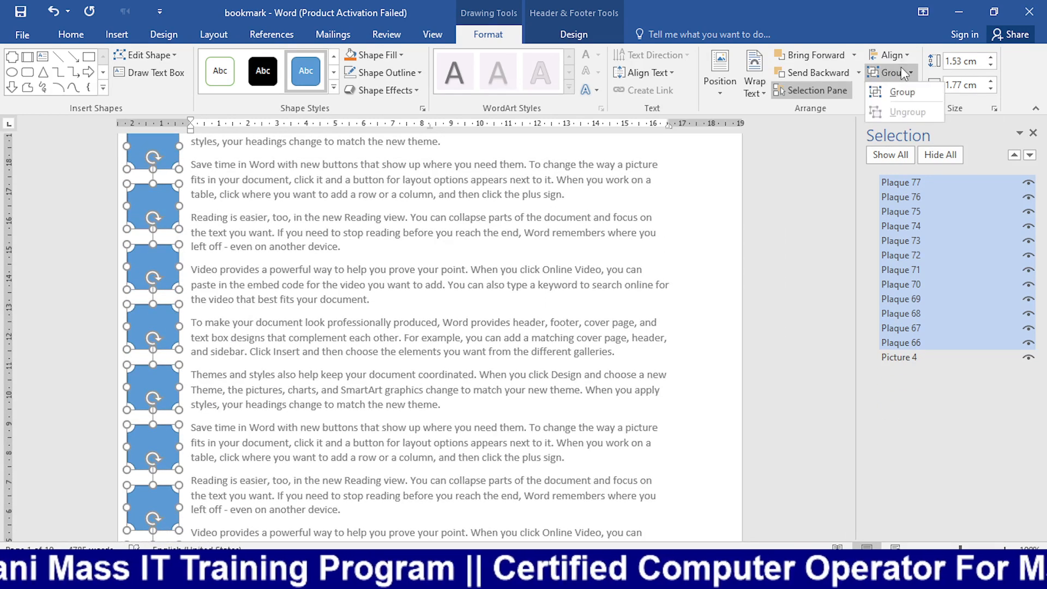
click(902, 90)
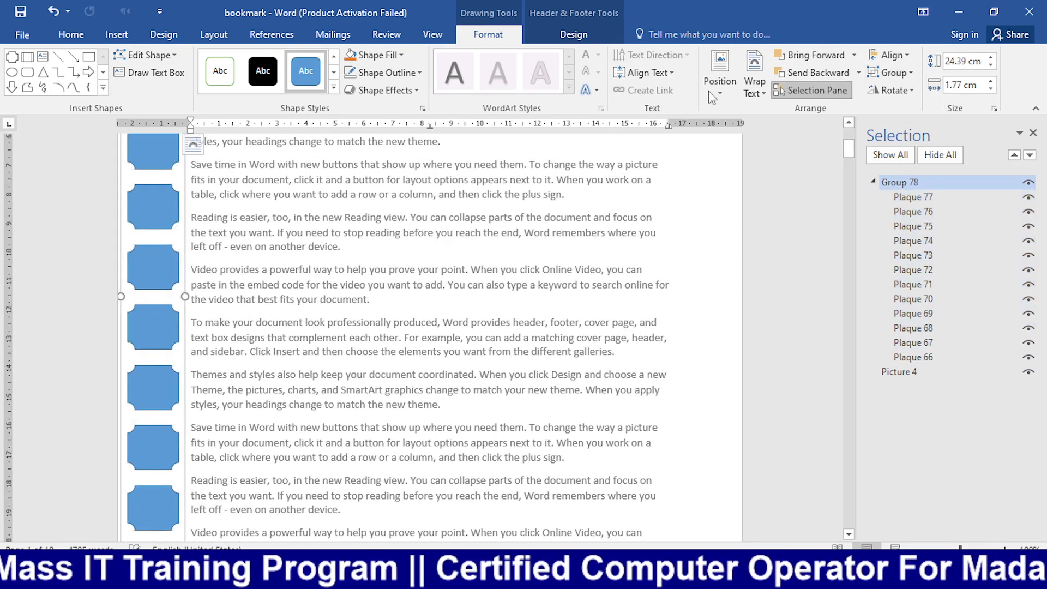
Step: Fill the left-margin plaque group with orange and remove its outline
click(402, 55)
click(411, 87)
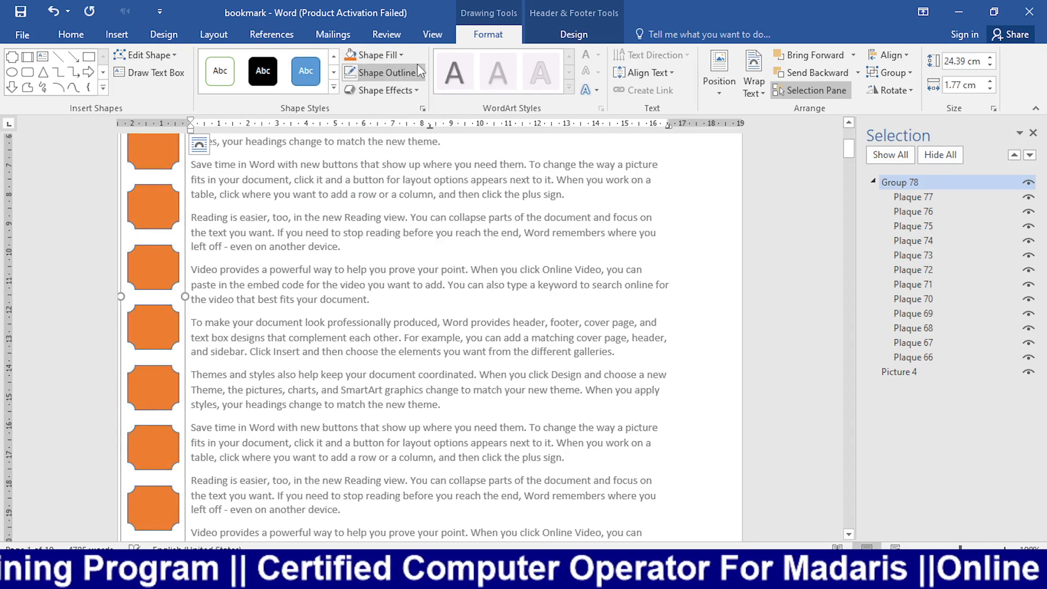
click(418, 72)
click(370, 206)
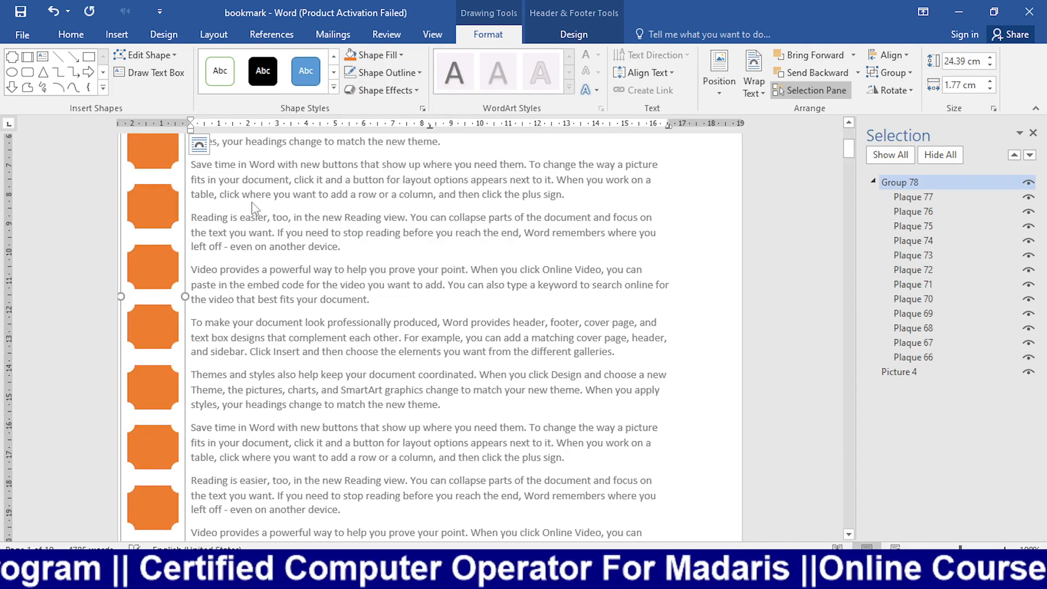
Step: Copy the orange plaque group into the right margin and align the tops of both groups
drag(157, 209, 692, 206)
scroll(632, 254, up, 2)
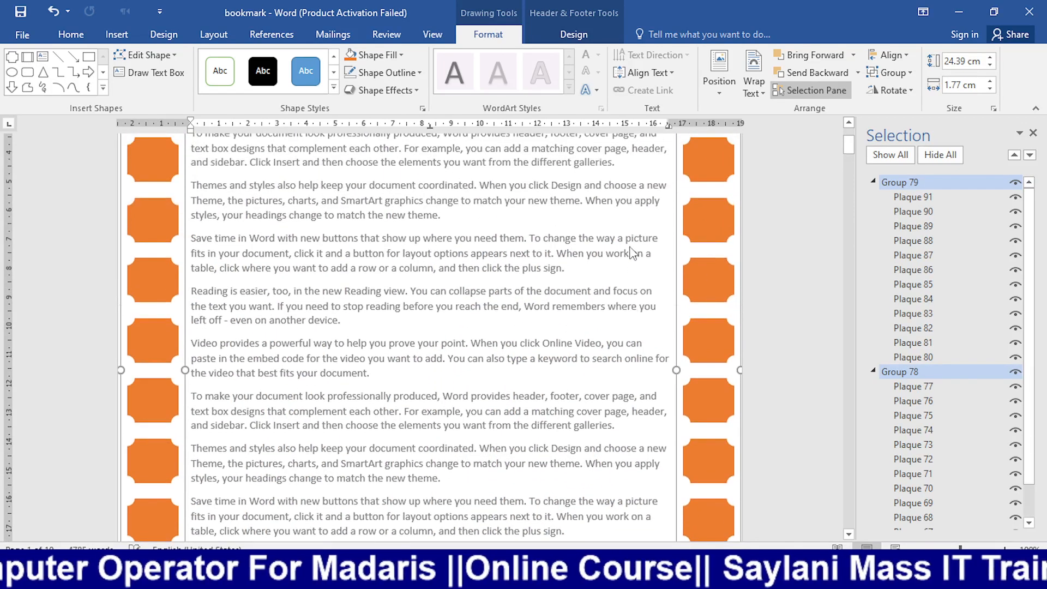
scroll(633, 254, up, 5)
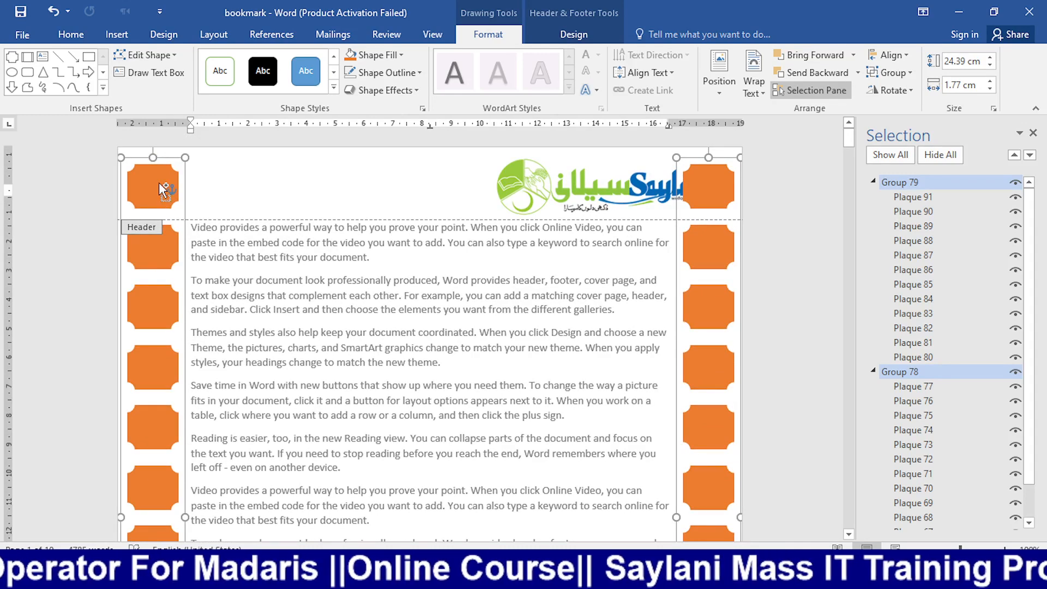
click(889, 55)
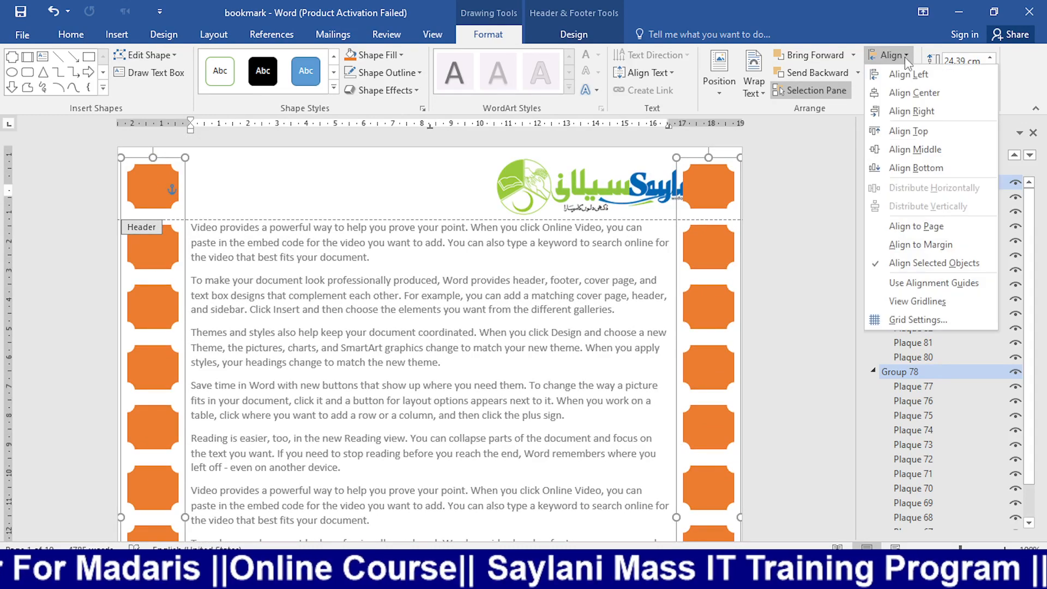
click(919, 131)
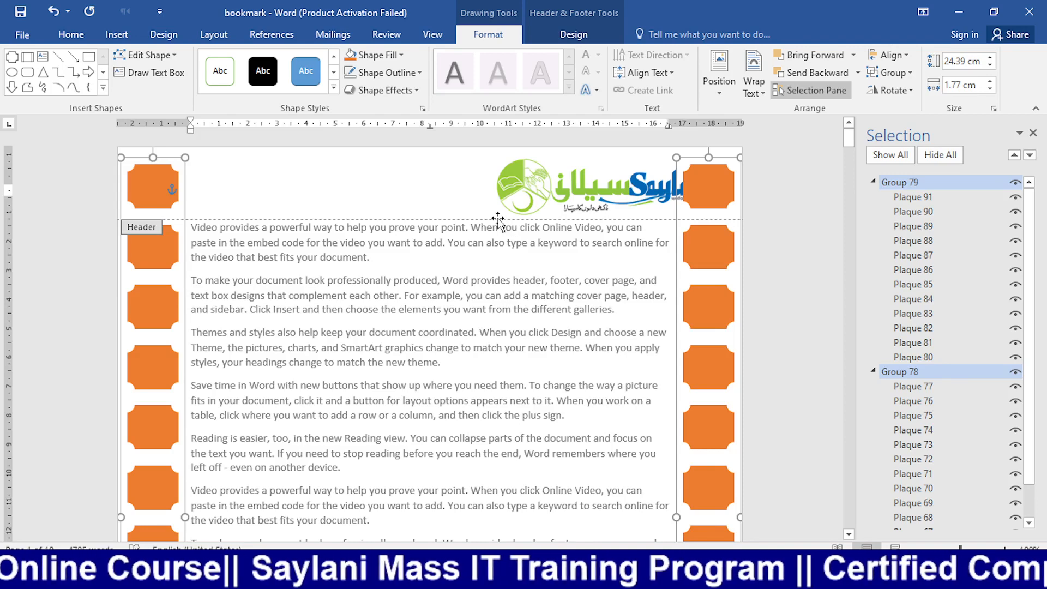
click(889, 55)
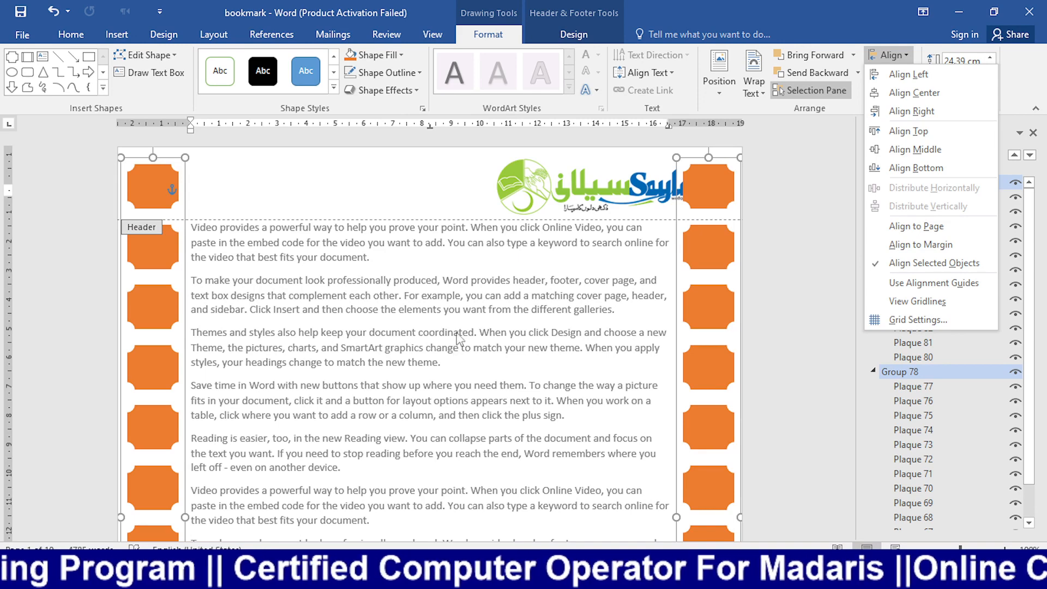
click(1040, 71)
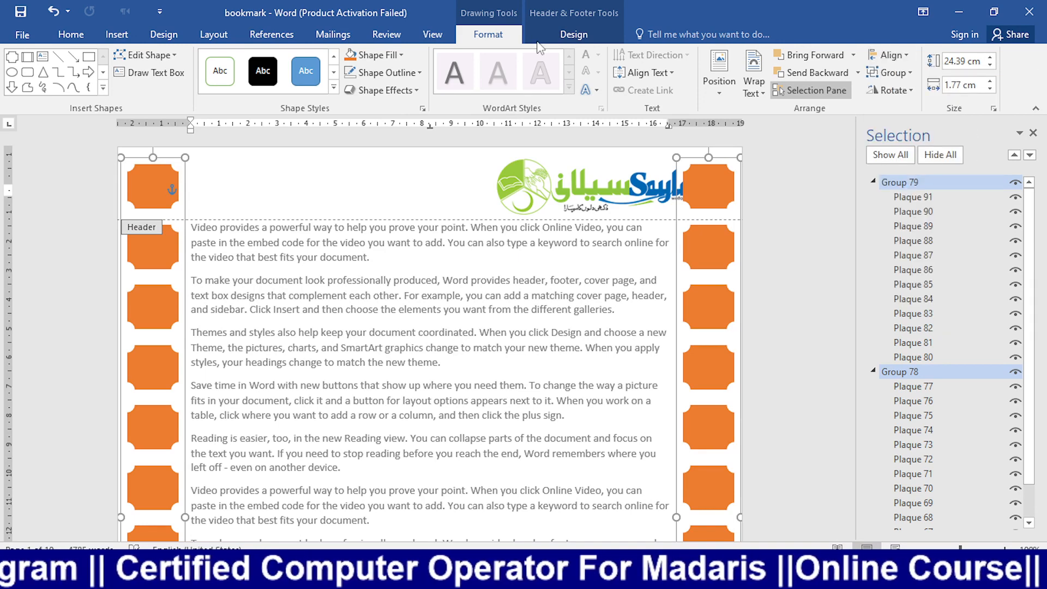
Step: Send both plaque groups to the back, behind the header's Saylani logo
click(574, 34)
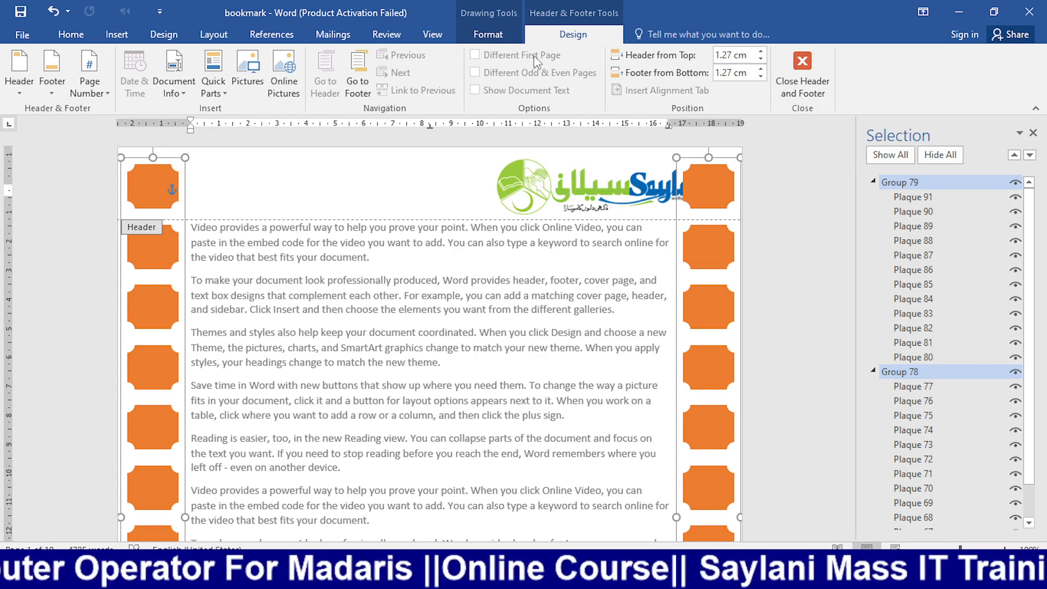
click(488, 34)
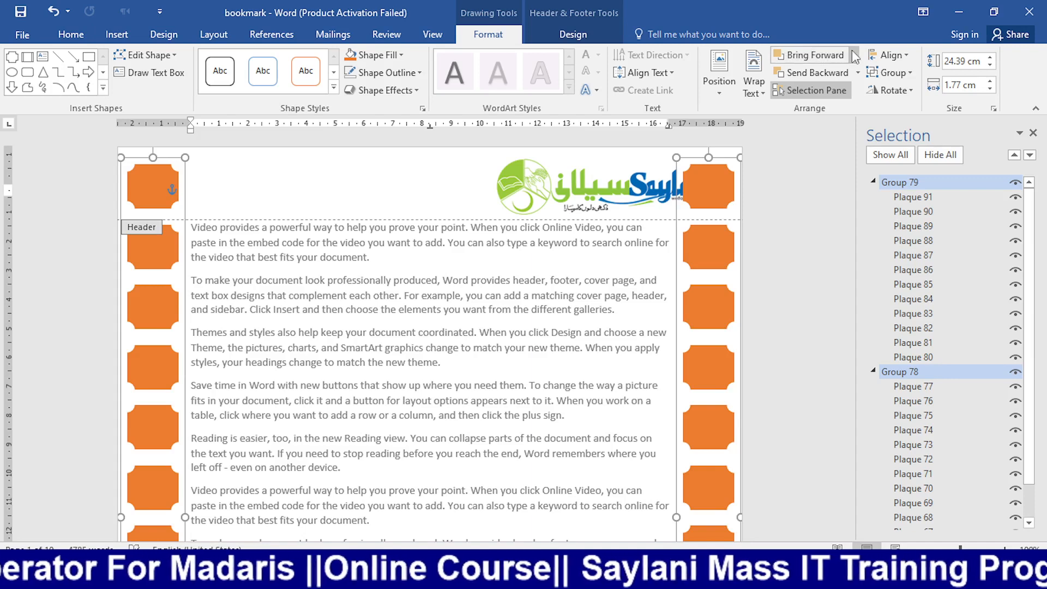
click(858, 74)
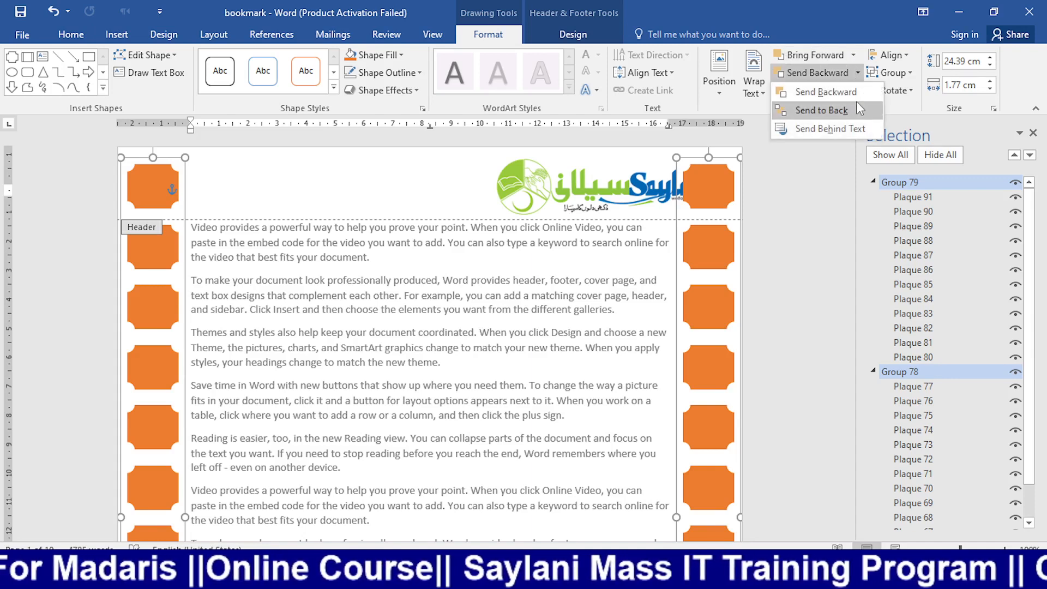
click(849, 110)
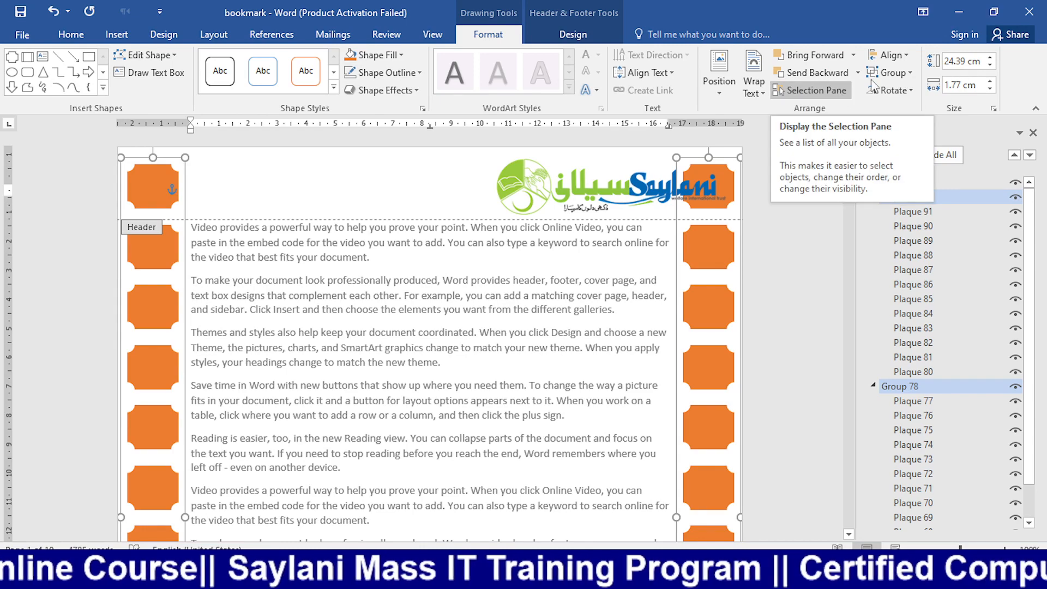
Step: Close header and footer editing and check the plaque borders on the following pages
click(574, 33)
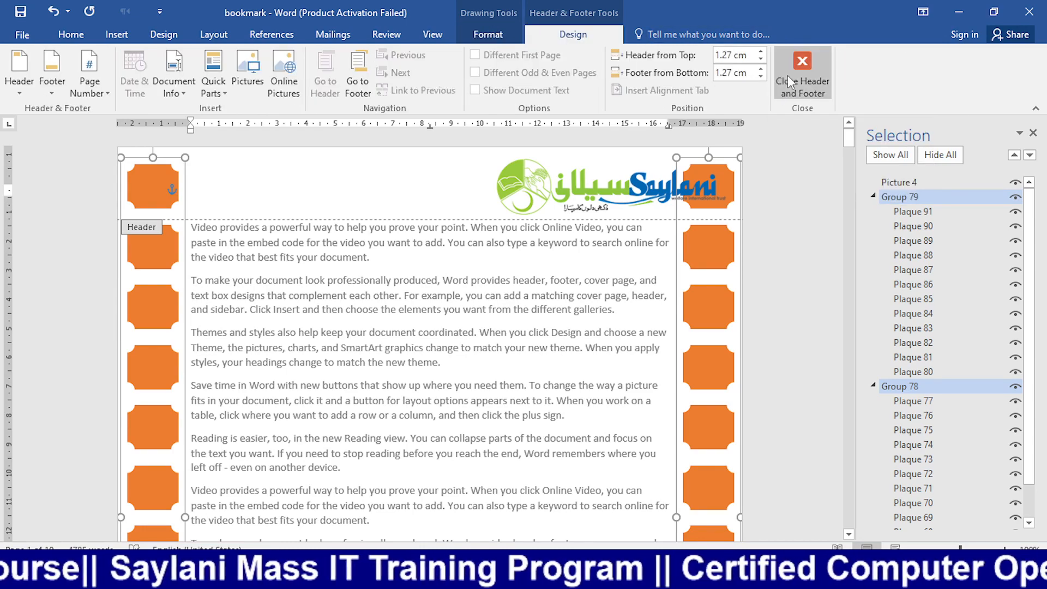
click(788, 75)
scroll(607, 290, down, 6)
scroll(607, 290, down, 20)
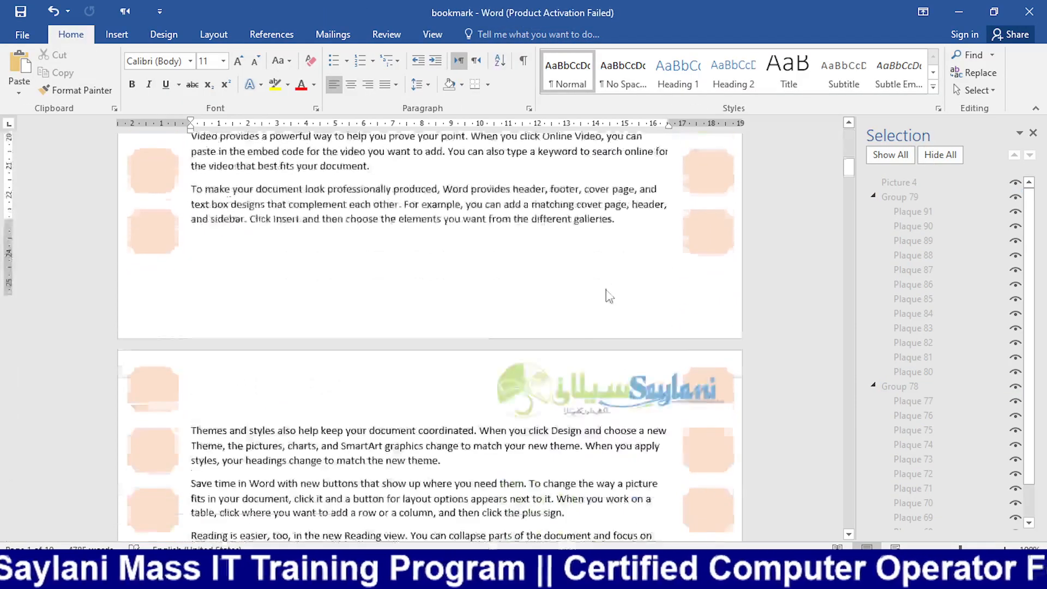
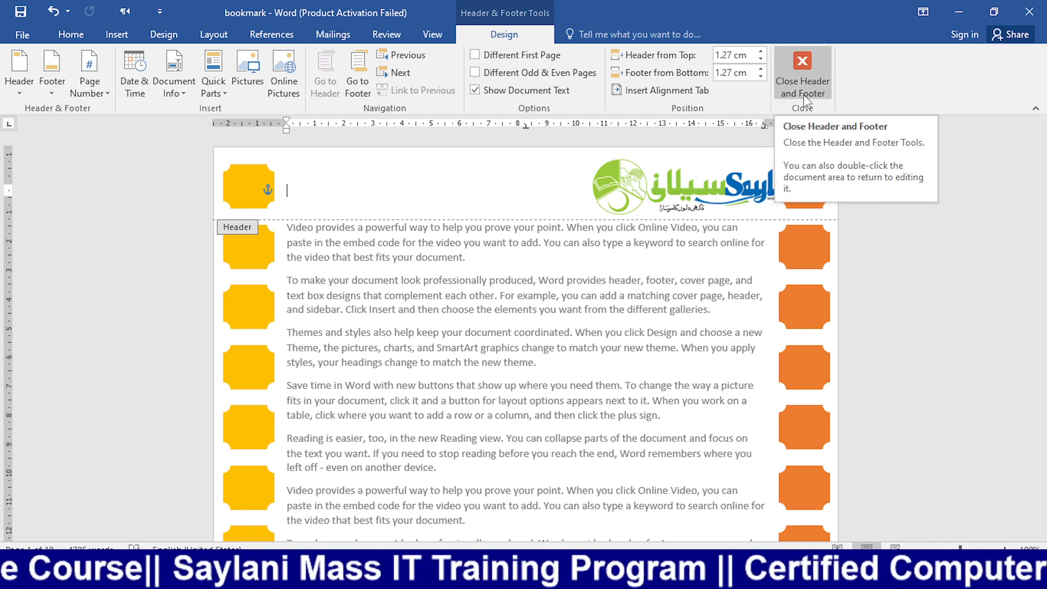
Step: Switch between the header and the body text and examine the side borders across the first pages
double_click(498, 267)
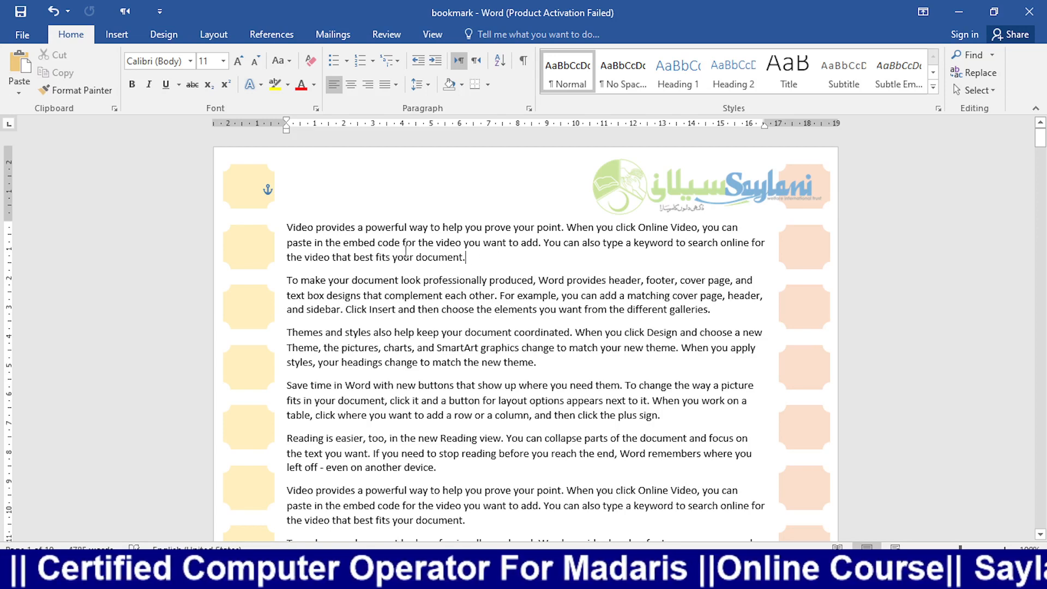
scroll(428, 264, down, 11)
scroll(432, 261, up, 11)
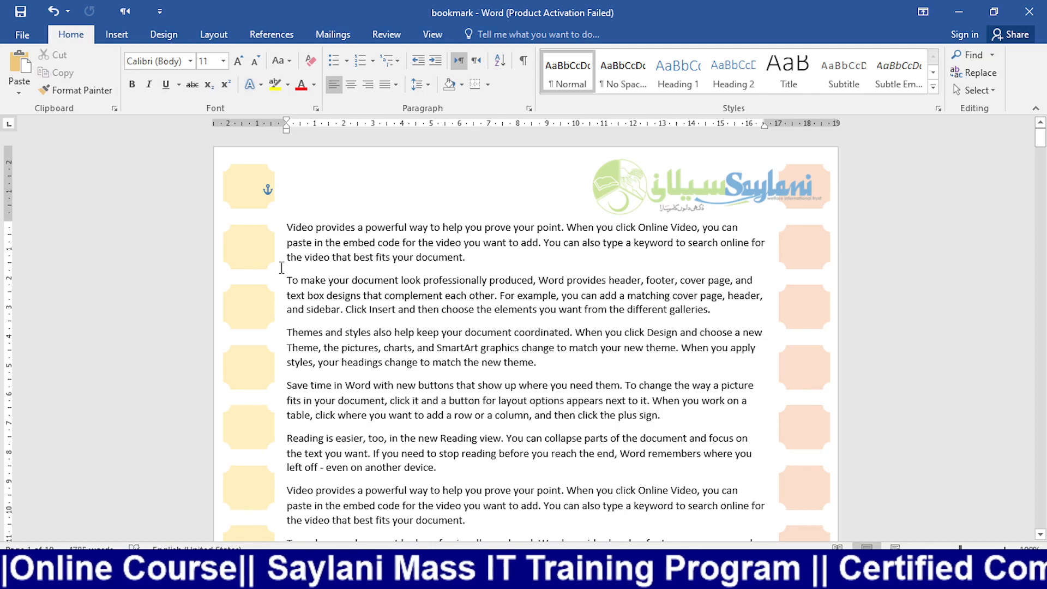
double_click(422, 182)
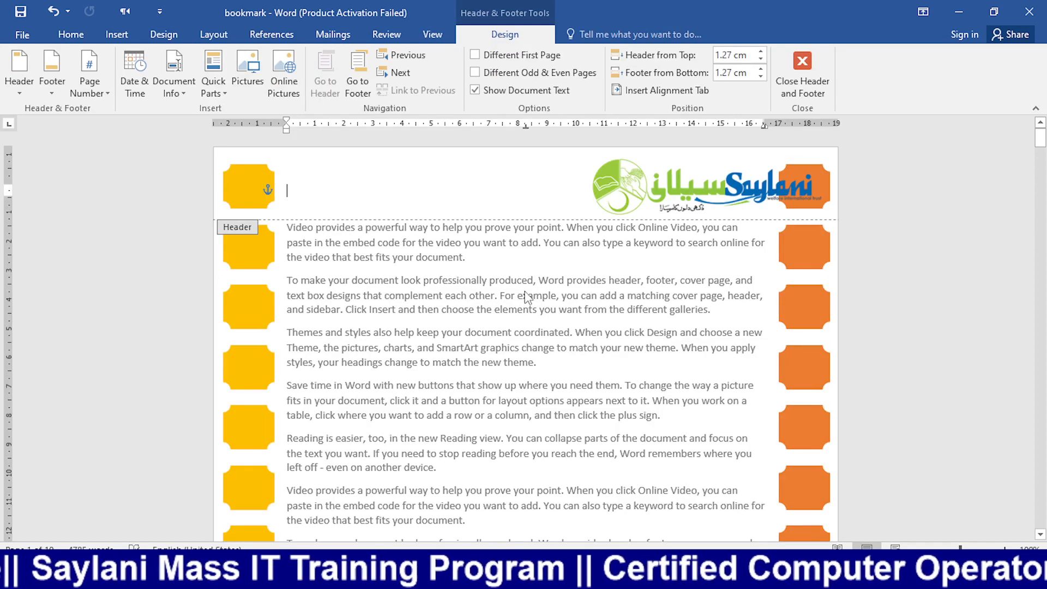
double_click(521, 281)
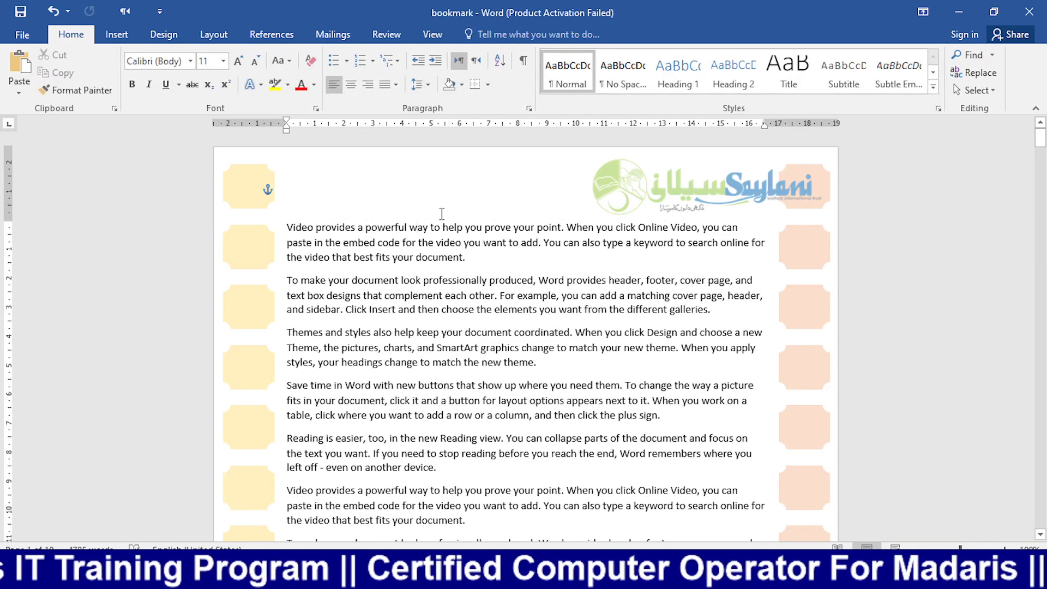
scroll(445, 209, down, 20)
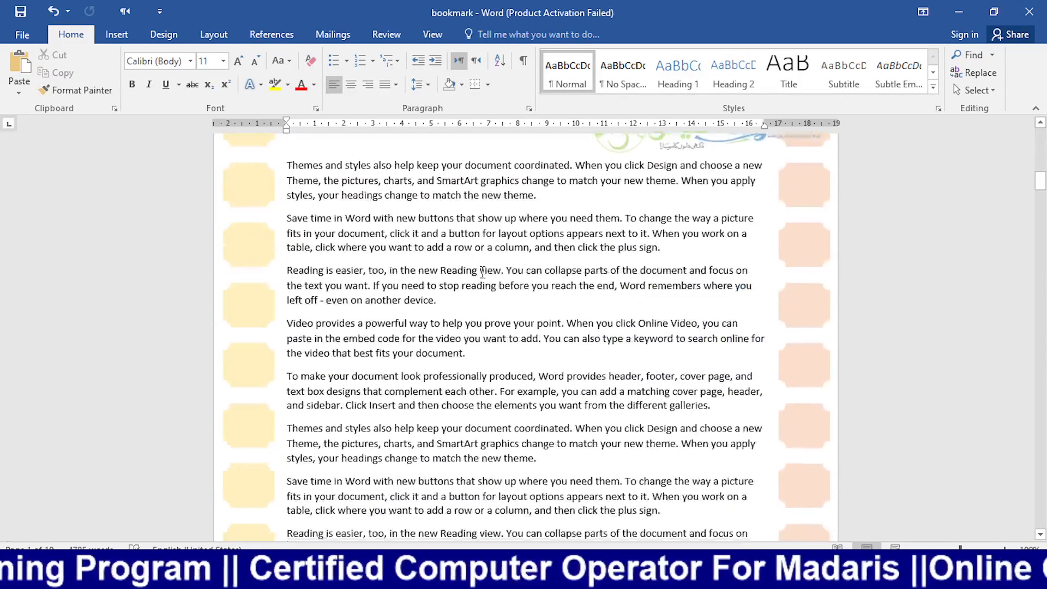
scroll(486, 263, up, 15)
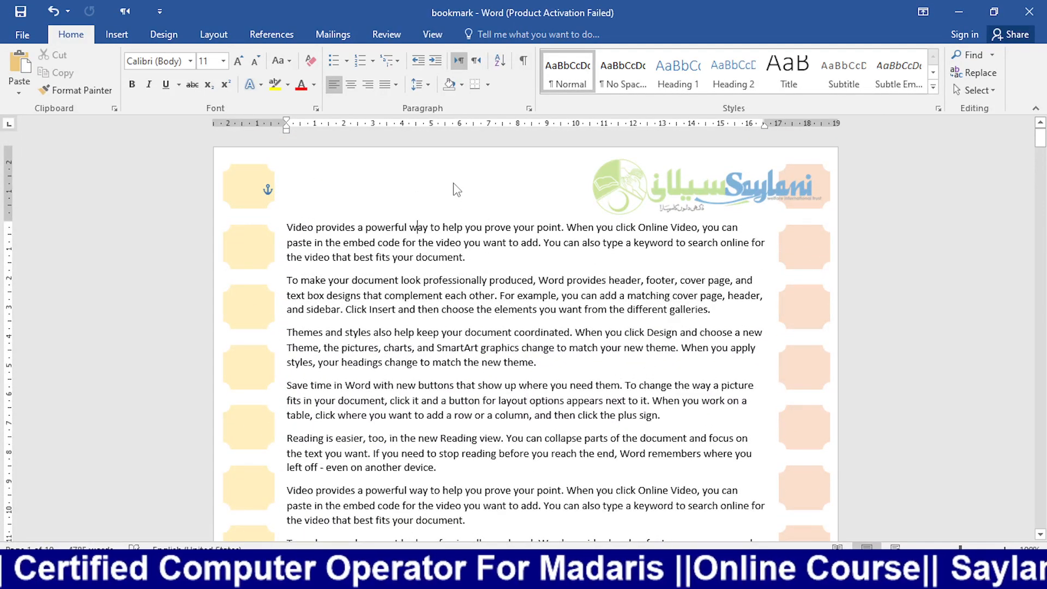
Step: Open the first page's header again and look through the page number options and built-in footer designs
double_click(457, 192)
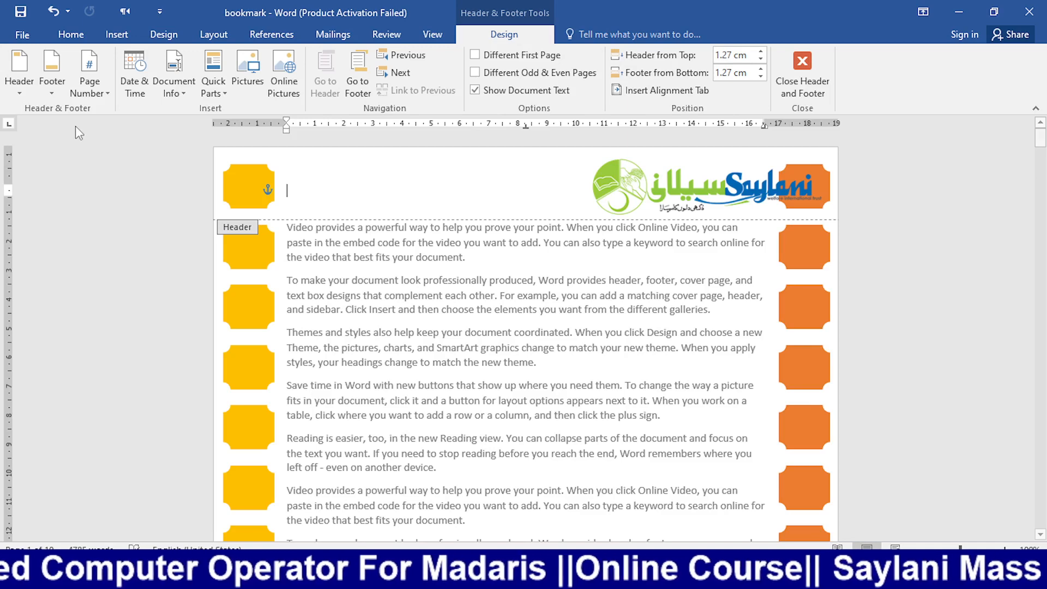
click(105, 94)
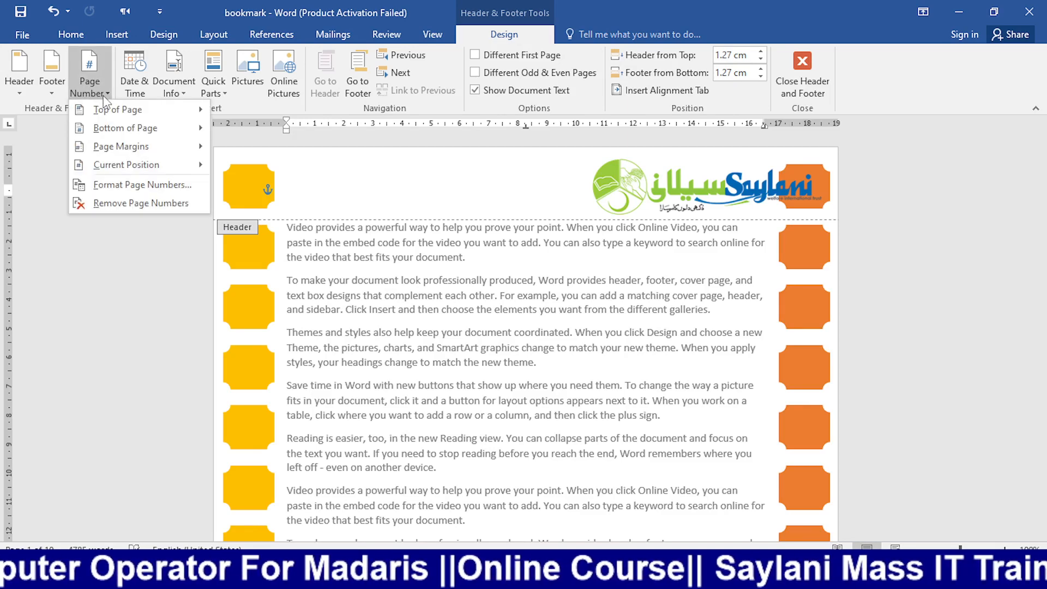
click(57, 90)
scroll(252, 217, down, 5)
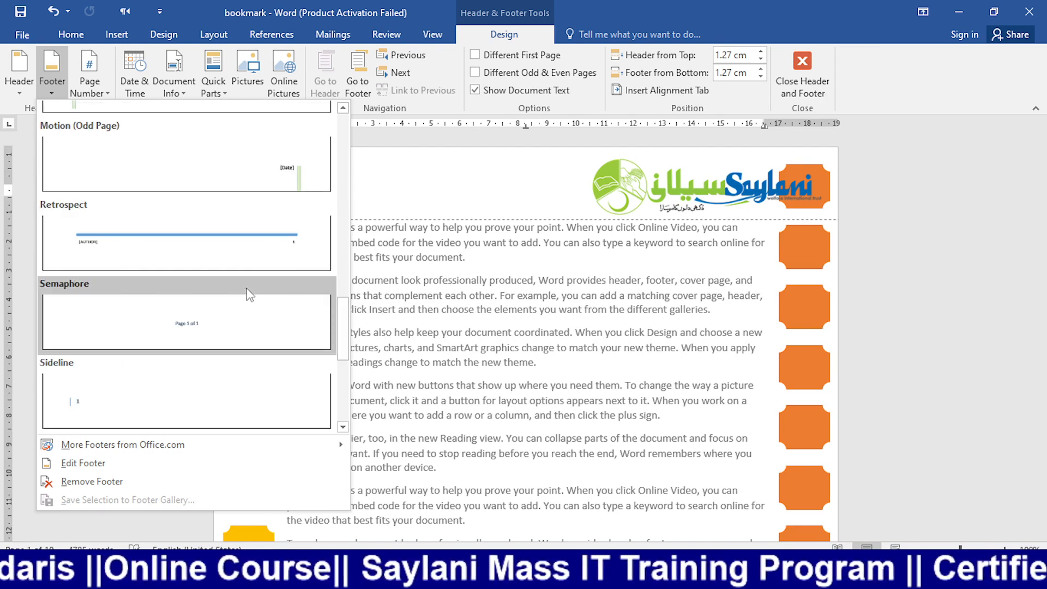
scroll(246, 244, up, 2)
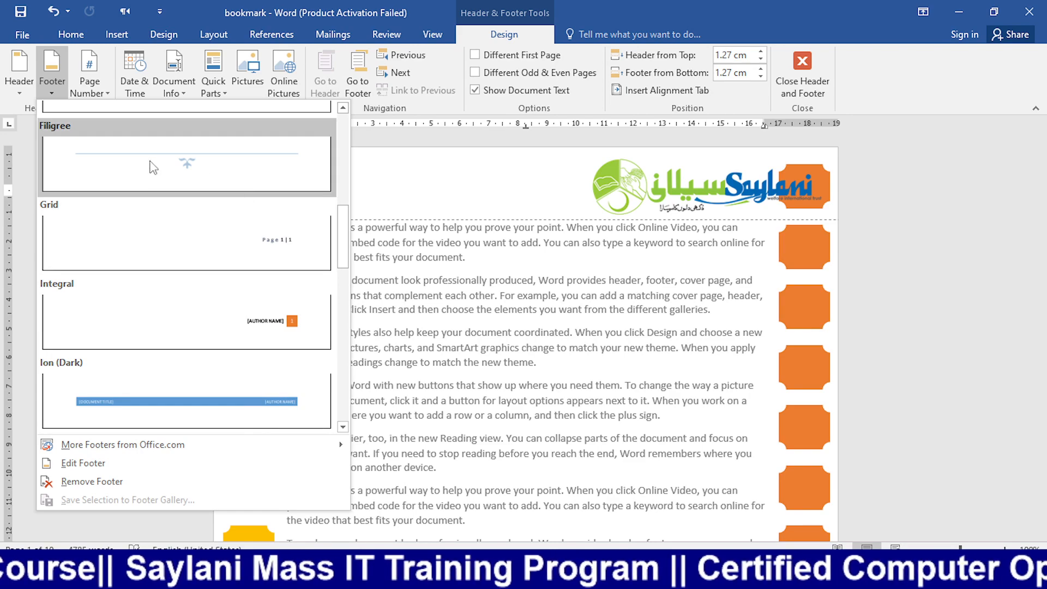
Step: Return to the document body and examine how the logo and side borders repeat from page to page
click(806, 92)
scroll(640, 291, down, 12)
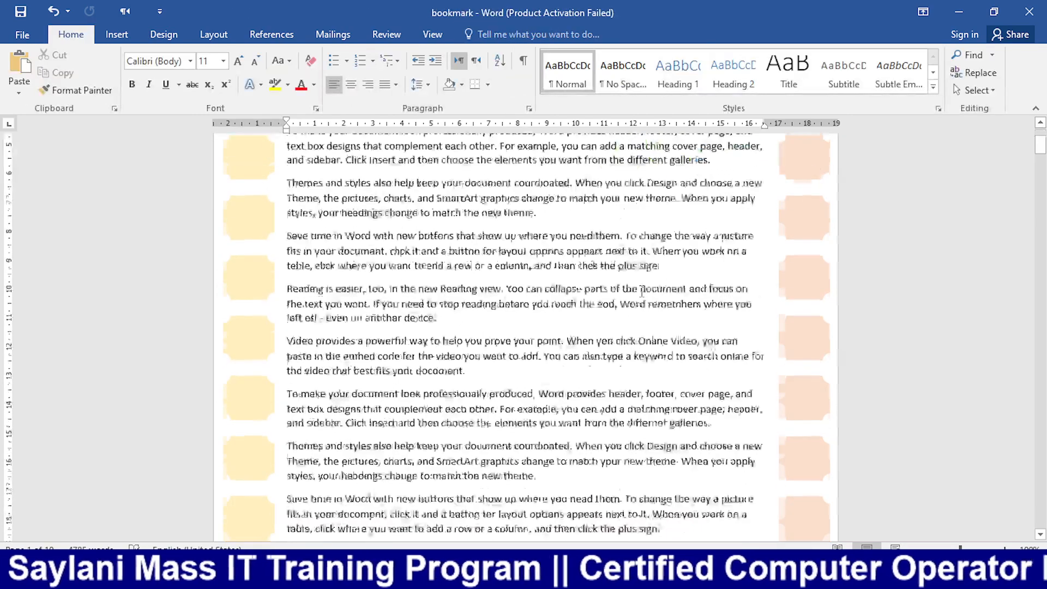
scroll(641, 291, down, 2)
scroll(524, 263, up, 1)
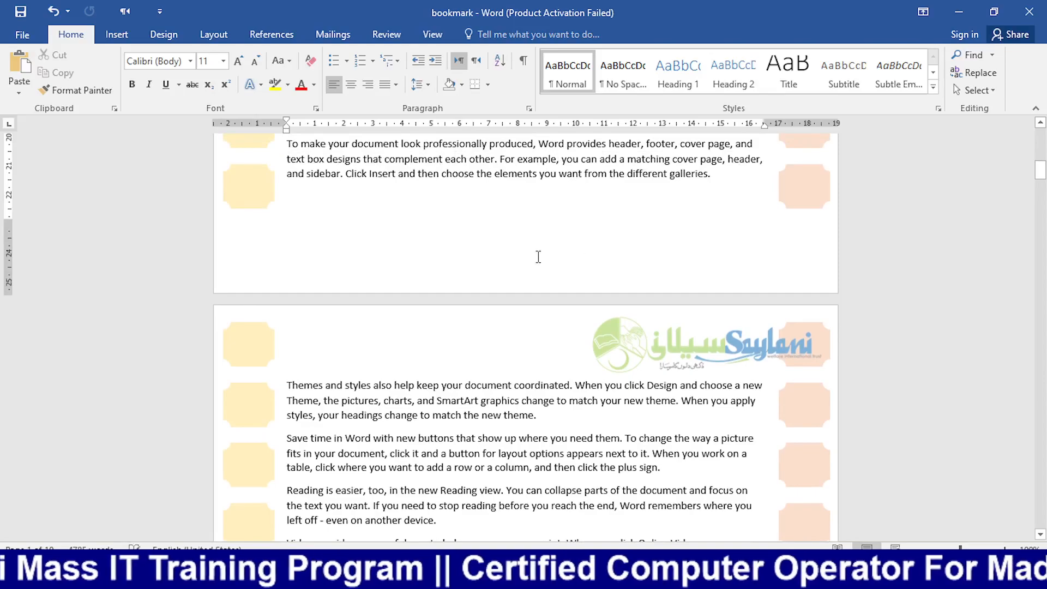
scroll(539, 257, down, 20)
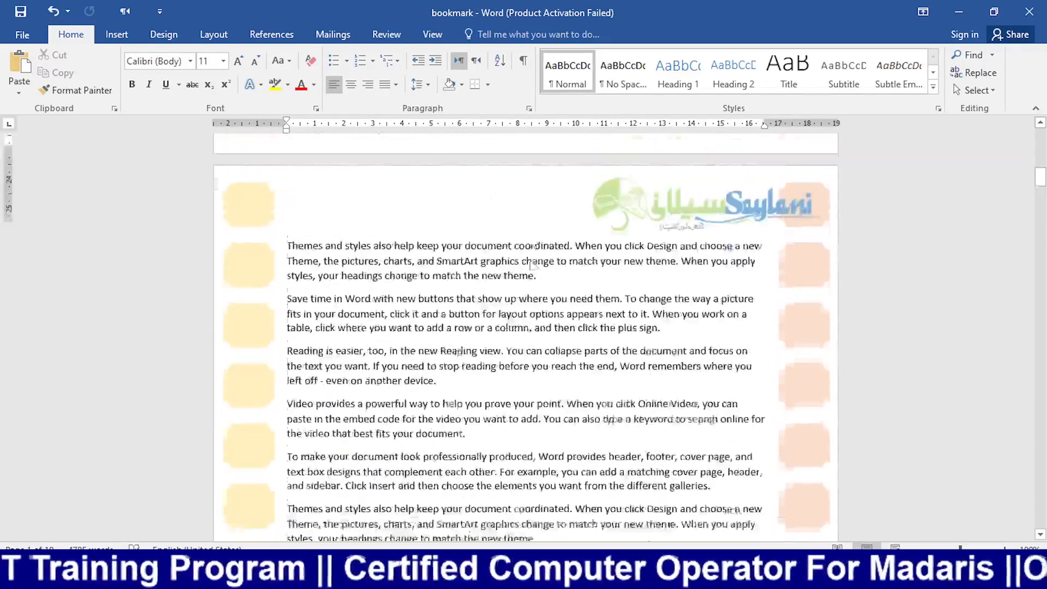
Step: Insert the built-in Filigree footer into the document's footer and close header and footer editing
scroll(545, 289, down, 15)
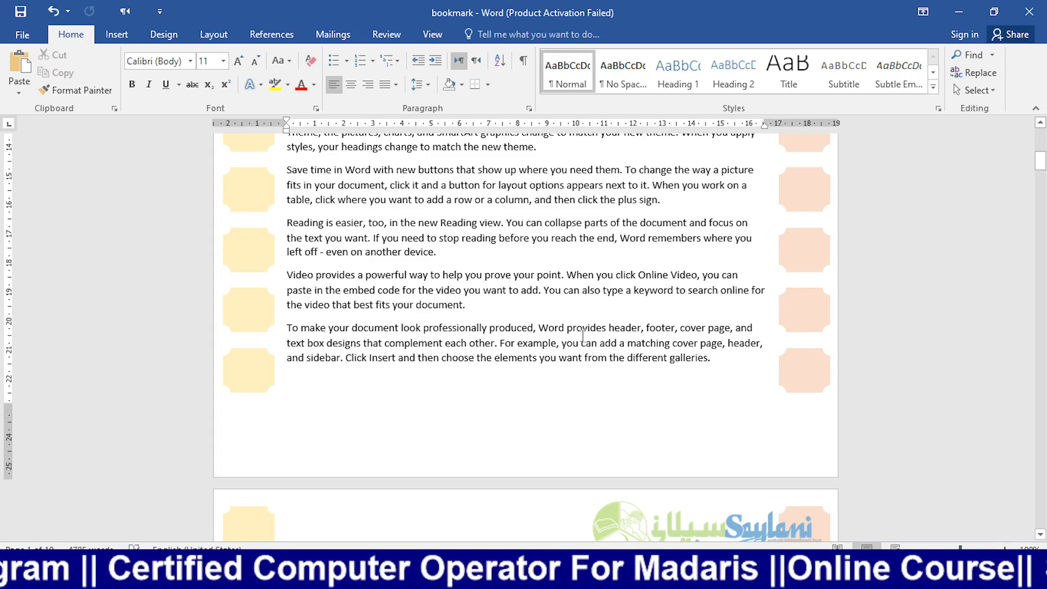
scroll(584, 336, down, 15)
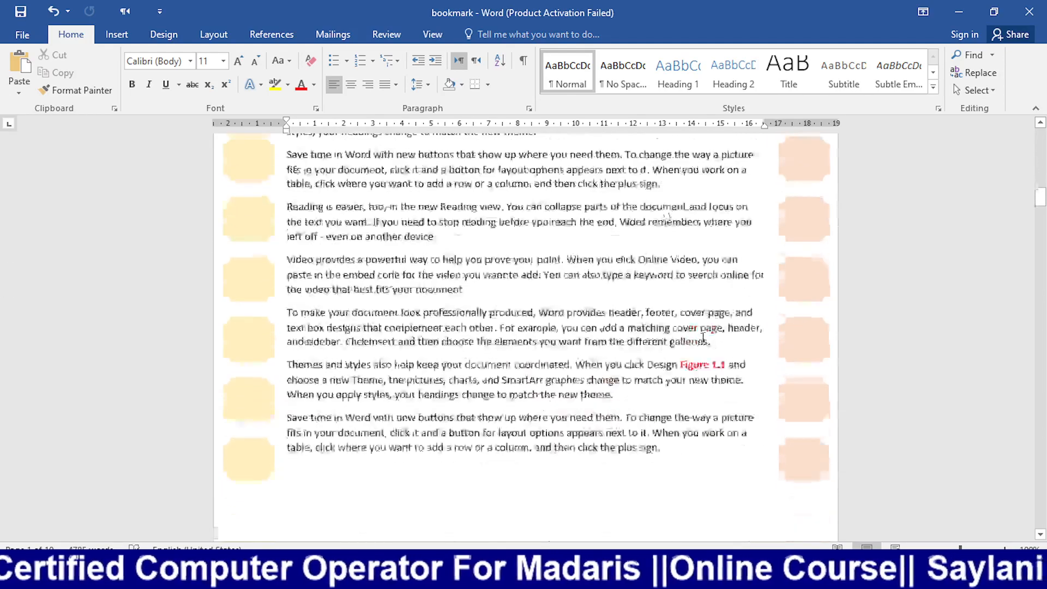
scroll(703, 336, down, 15)
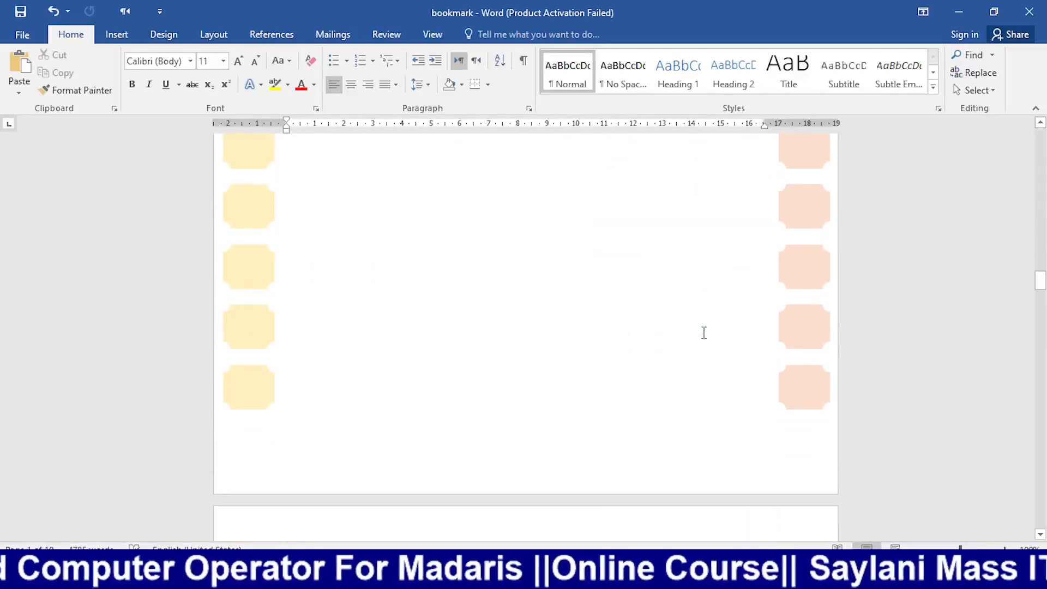
double_click(634, 304)
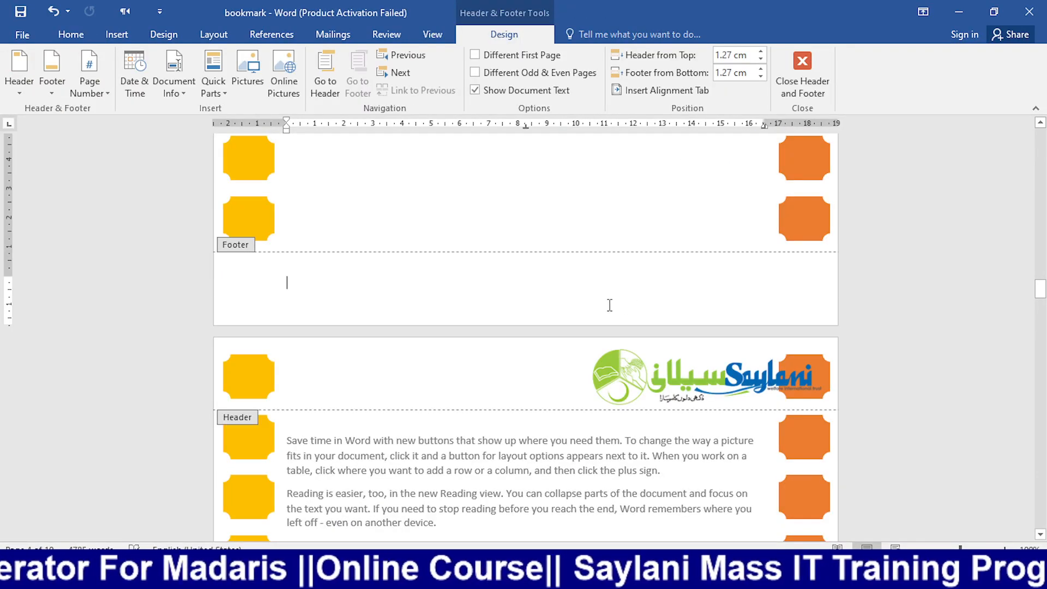
click(52, 76)
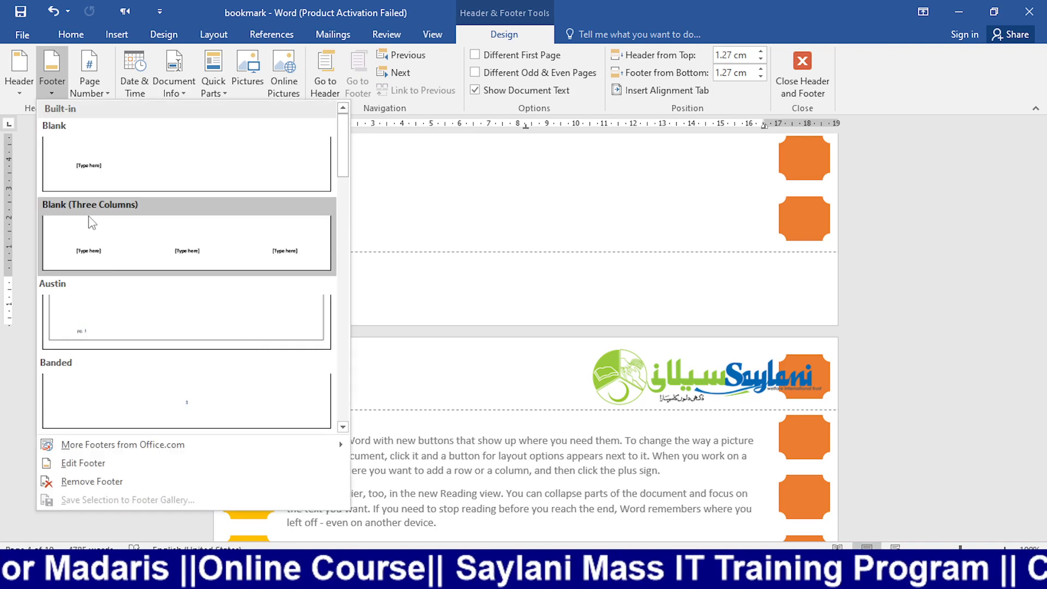
scroll(132, 277, down, 10)
scroll(180, 264, up, 9)
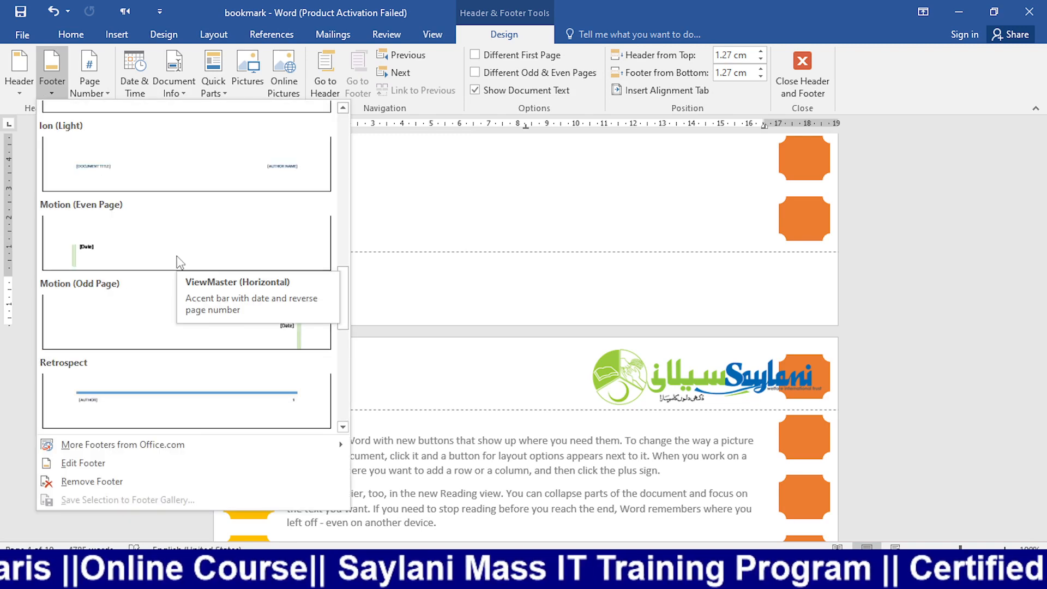
scroll(225, 264, up, 5)
scroll(222, 262, down, 4)
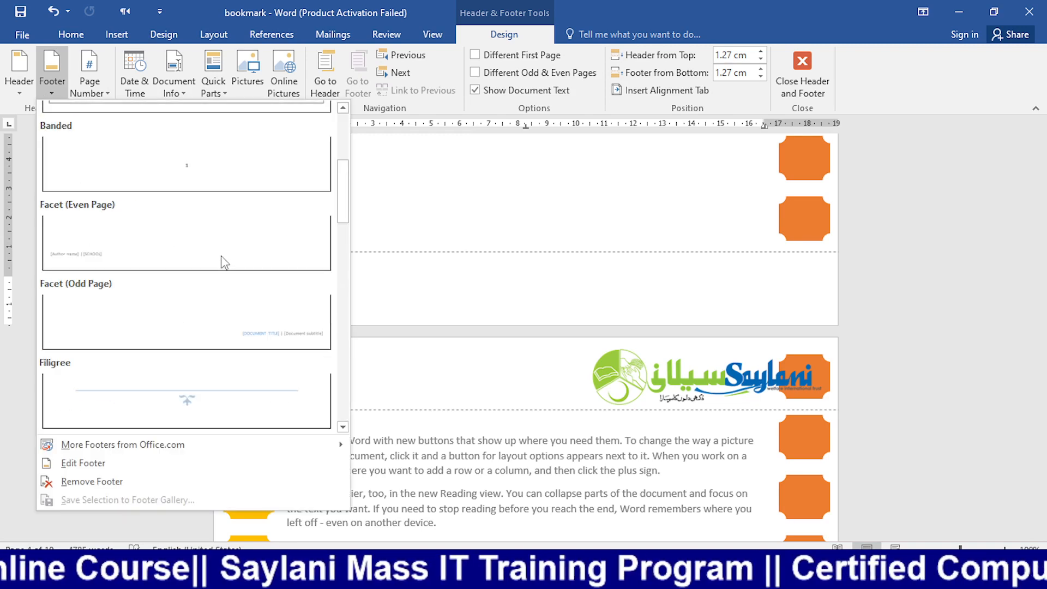
click(230, 180)
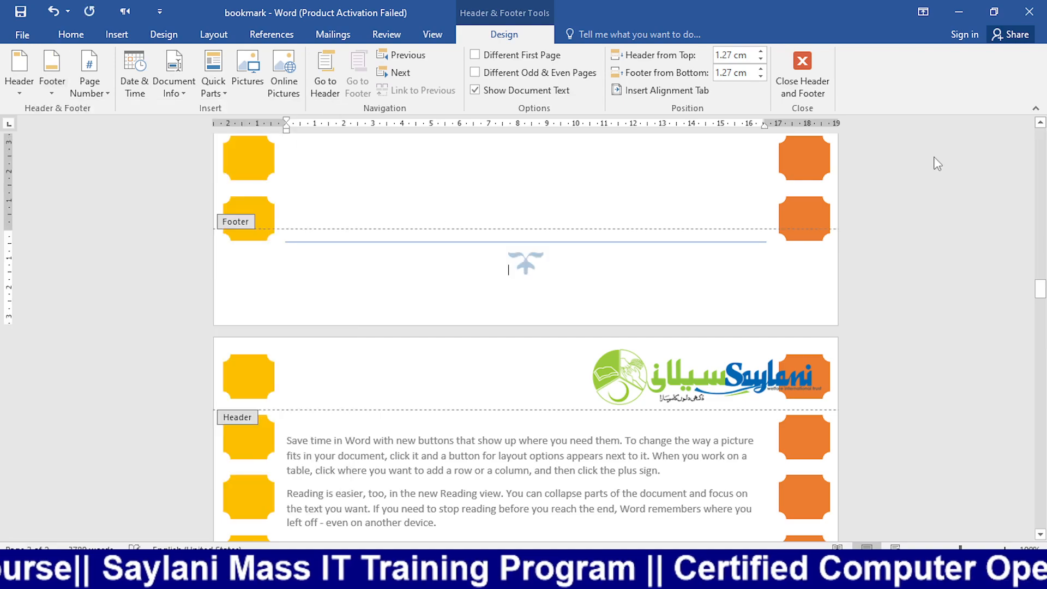
click(801, 87)
Step: Examine how the footer design repeats with the logo and side borders from the first to the last page
scroll(659, 248, up, 5)
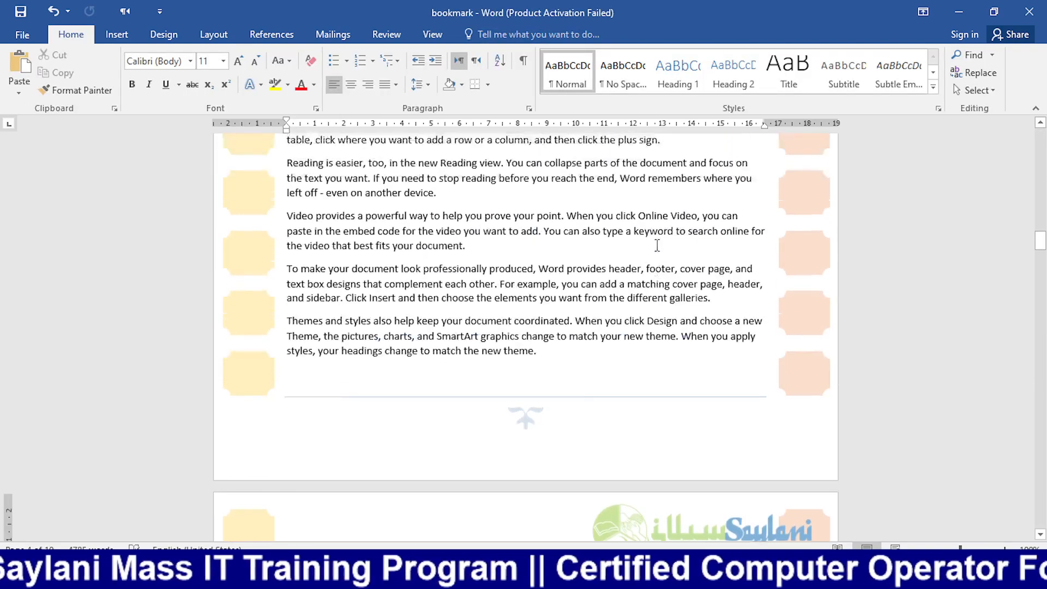
scroll(655, 244, up, 15)
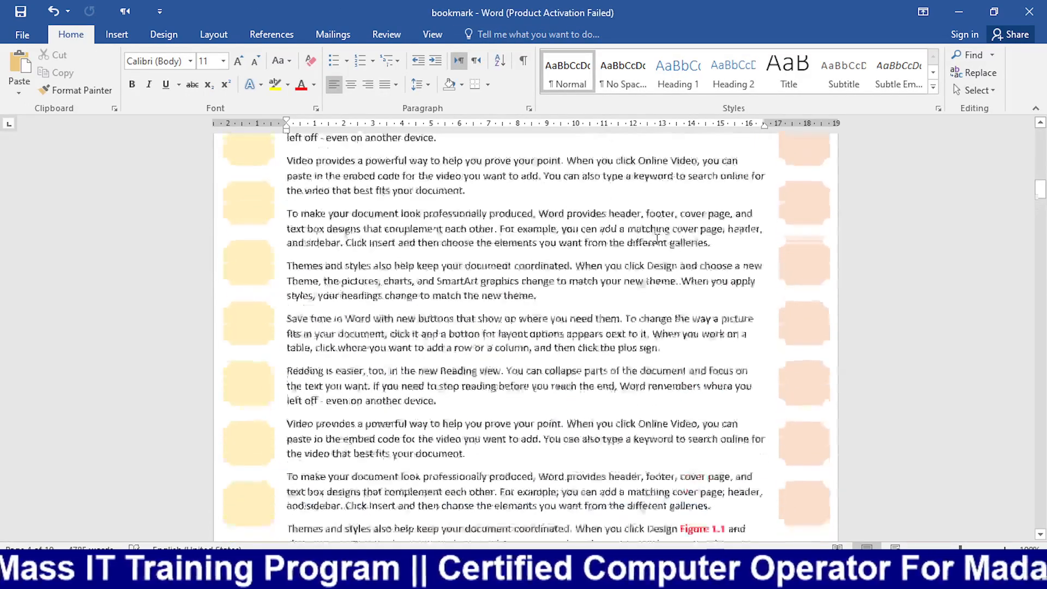
scroll(659, 246, down, 15)
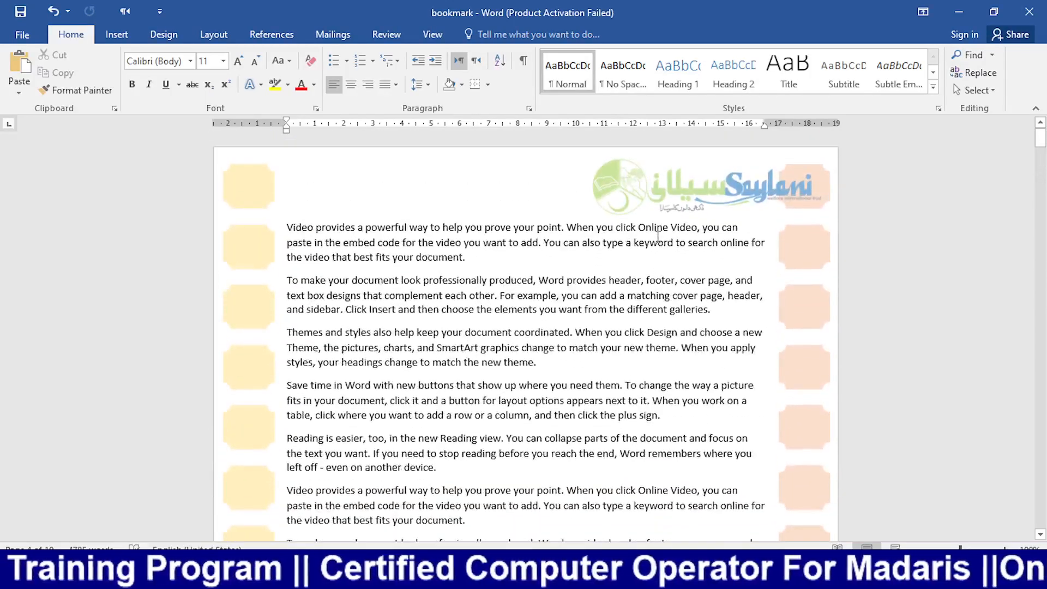
scroll(659, 233, down, 15)
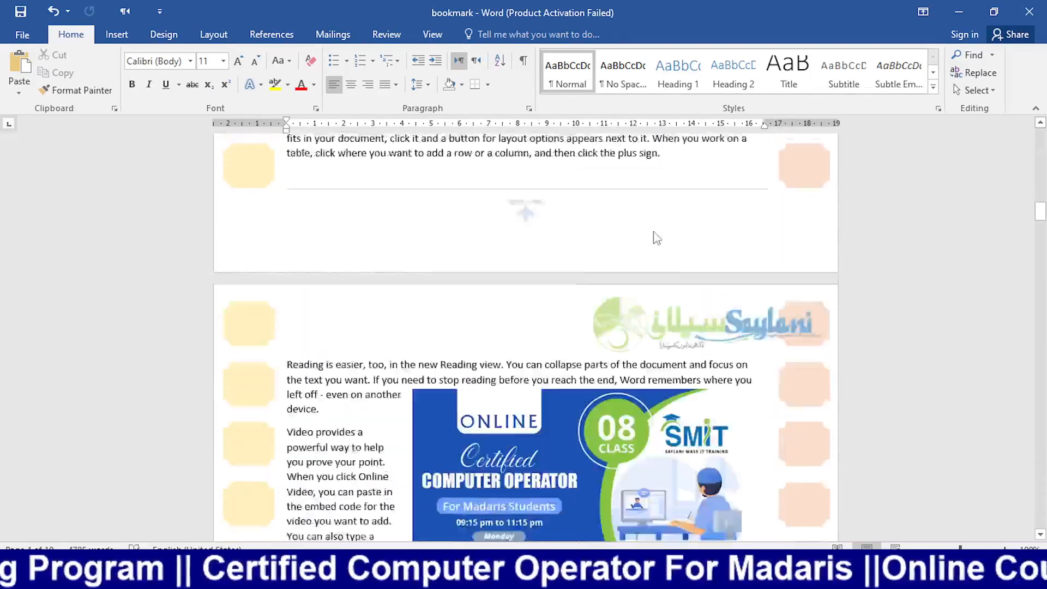
scroll(656, 255, down, 10)
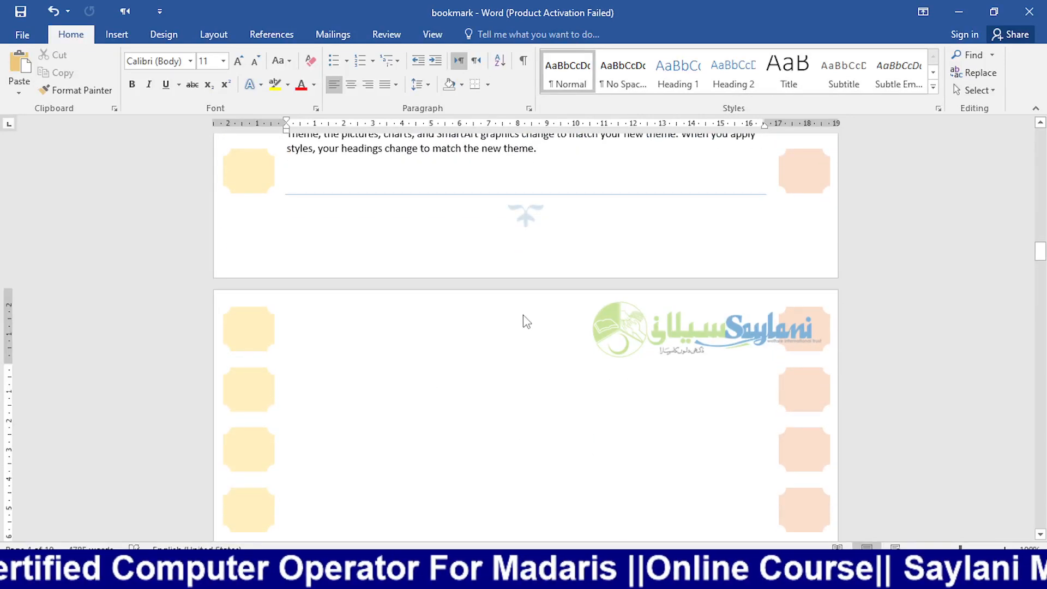
scroll(532, 315, down, 15)
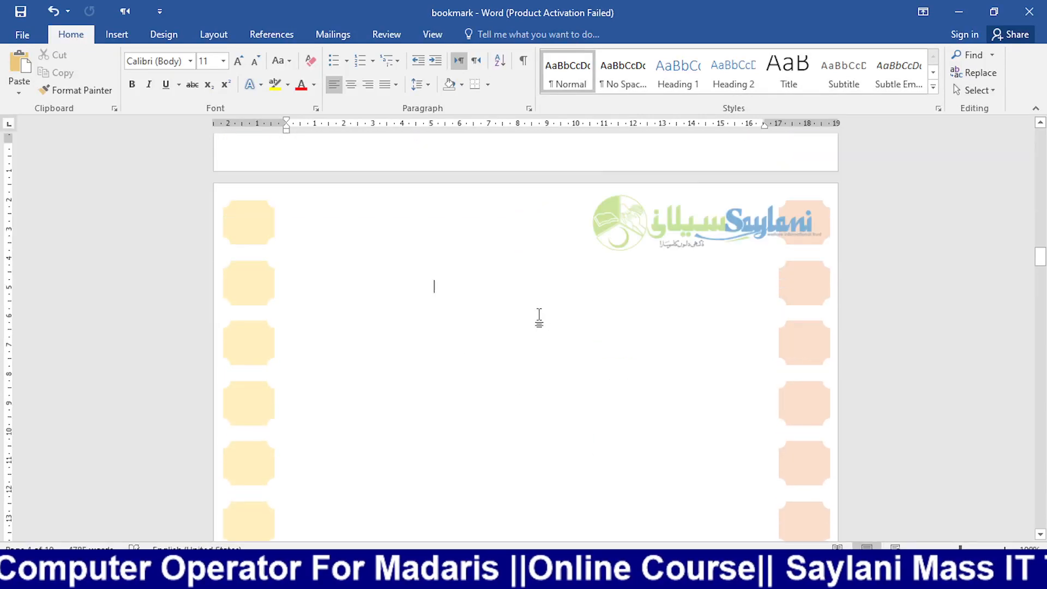
scroll(540, 316, down, 20)
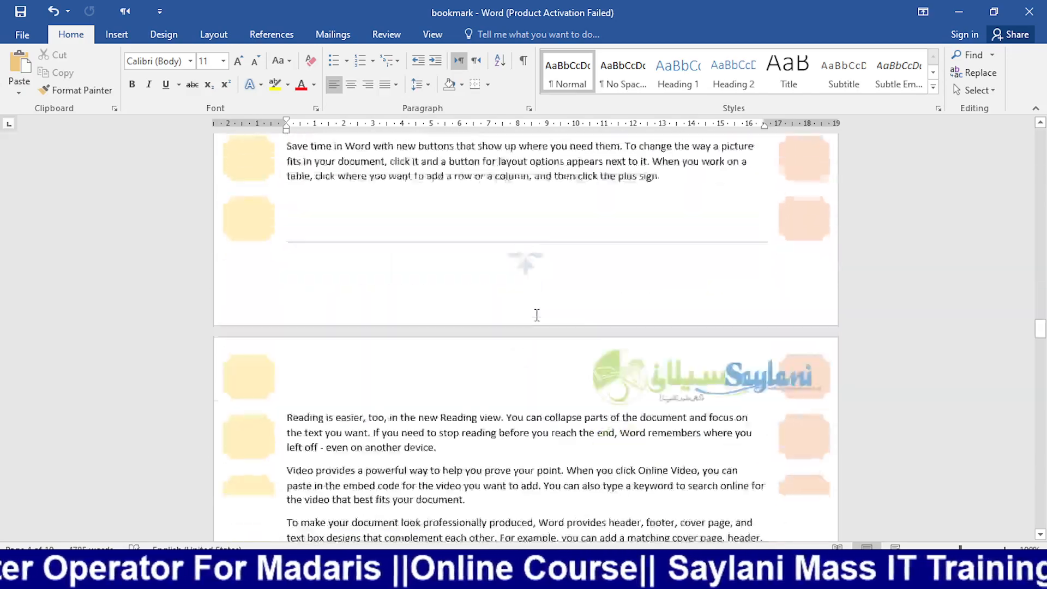
scroll(536, 314, down, 20)
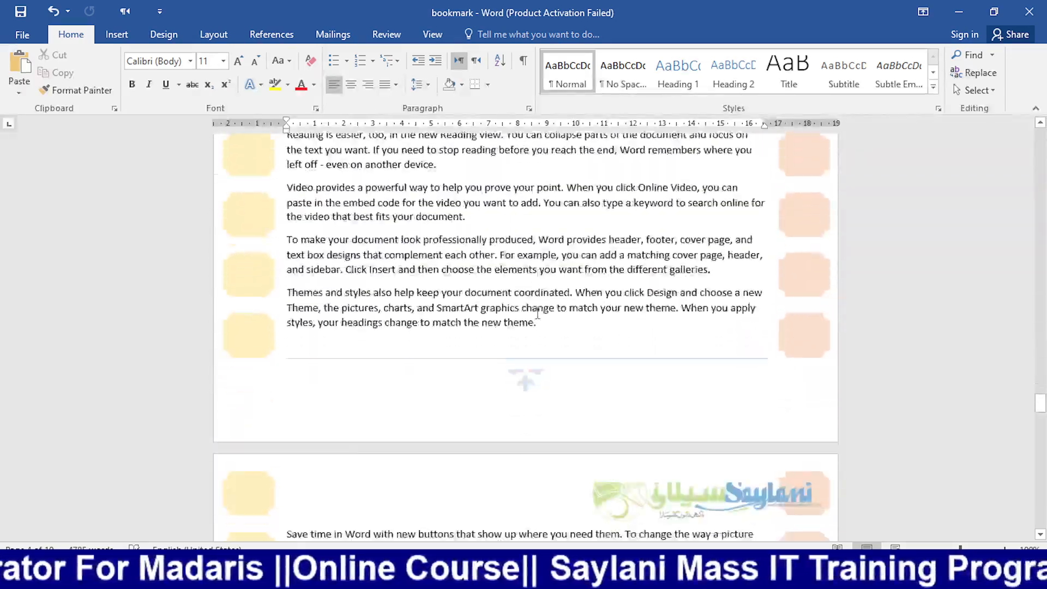
scroll(536, 314, down, 20)
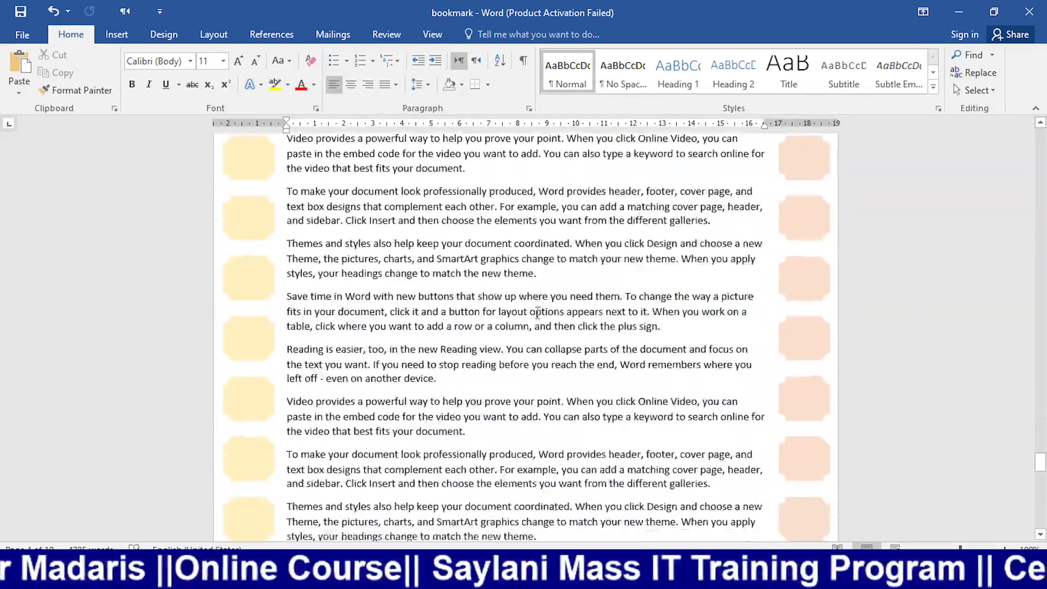
scroll(540, 313, down, 20)
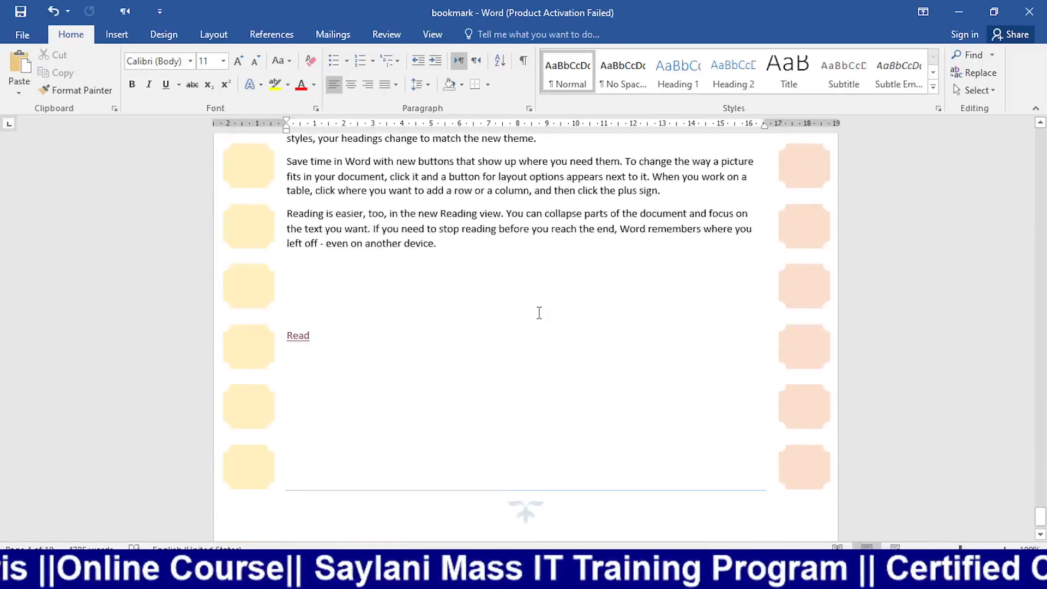
scroll(582, 191, up, 15)
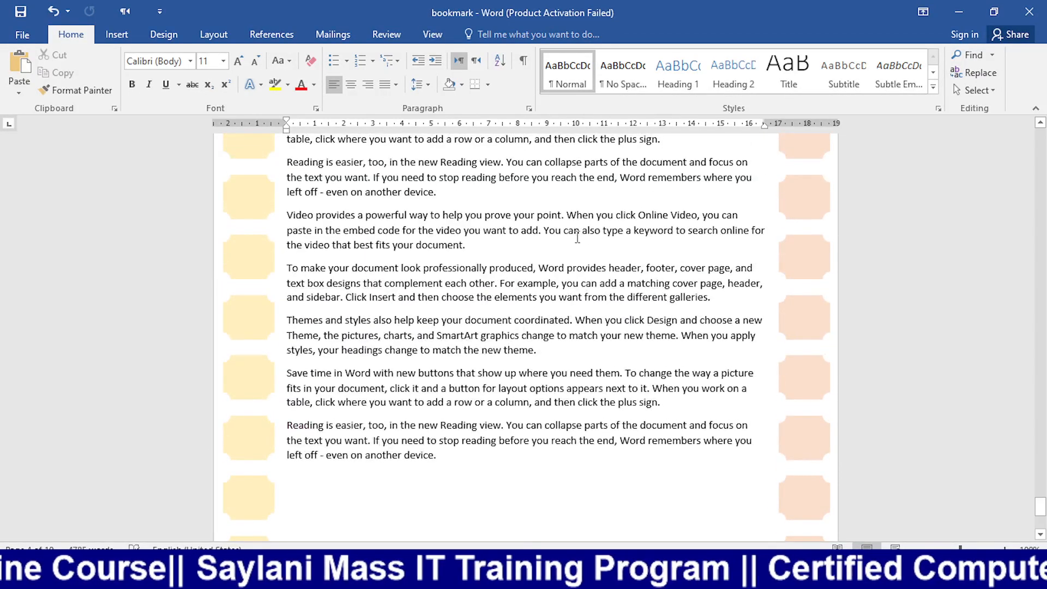
scroll(561, 338, down, 1)
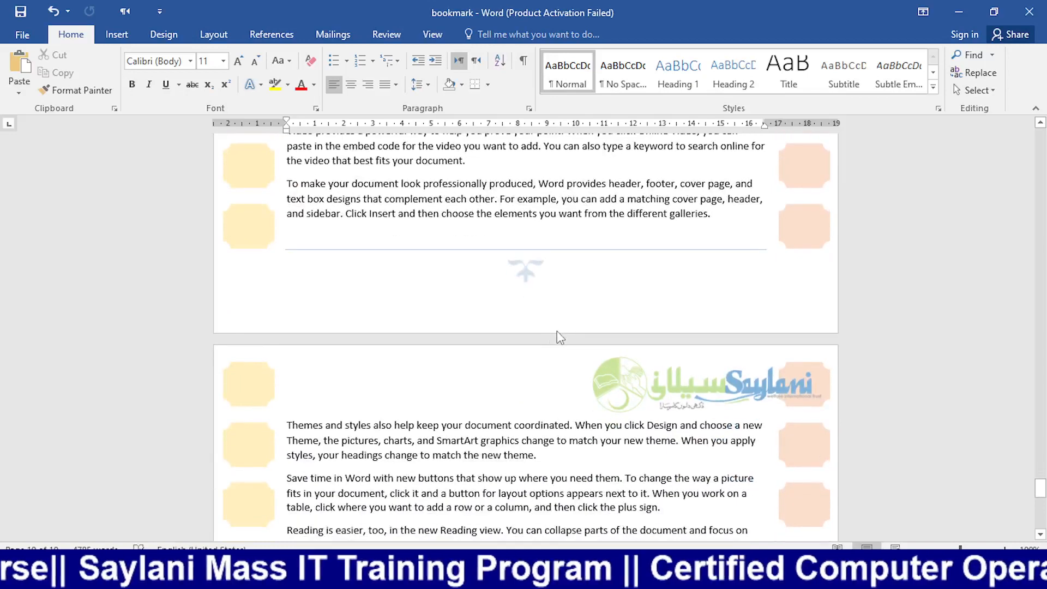
Step: Open the last page's header and look through the page number positions and the page number format settings
double_click(529, 380)
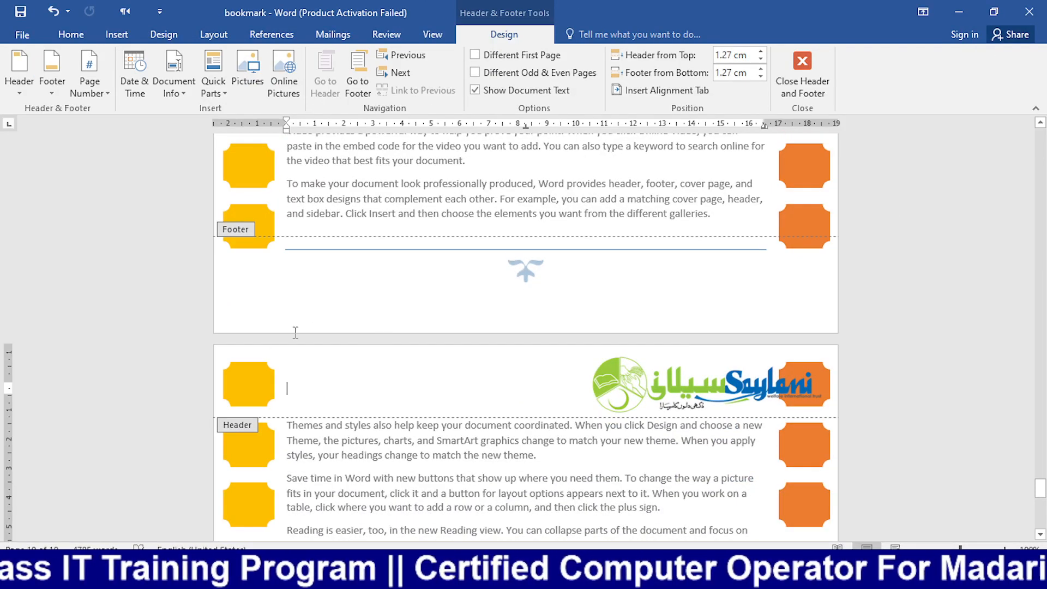
scroll(329, 299, down, 3)
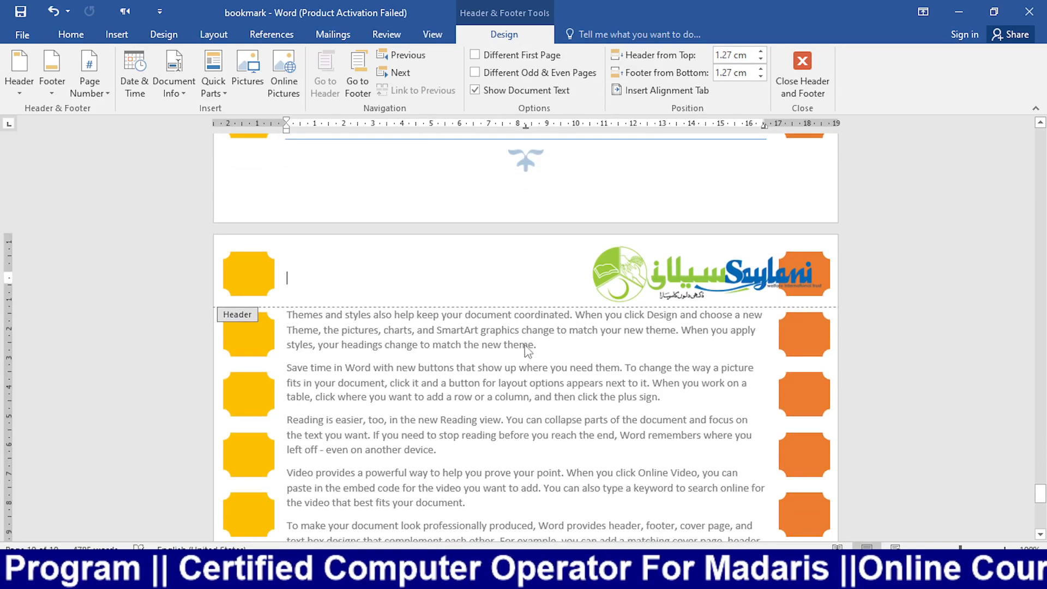
click(106, 95)
mouse_move(98, 112)
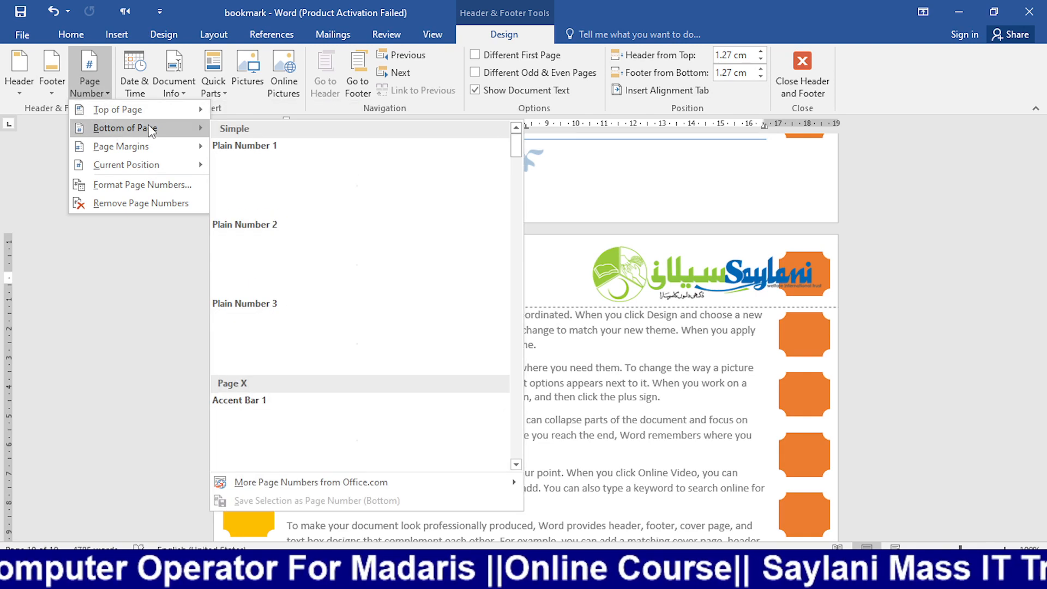
mouse_move(108, 155)
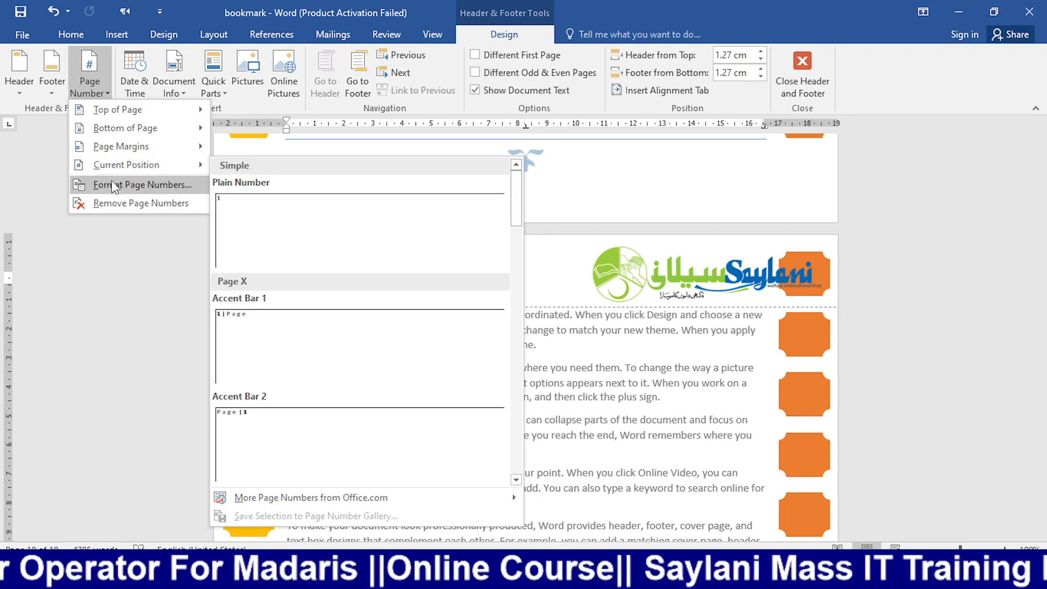
click(153, 184)
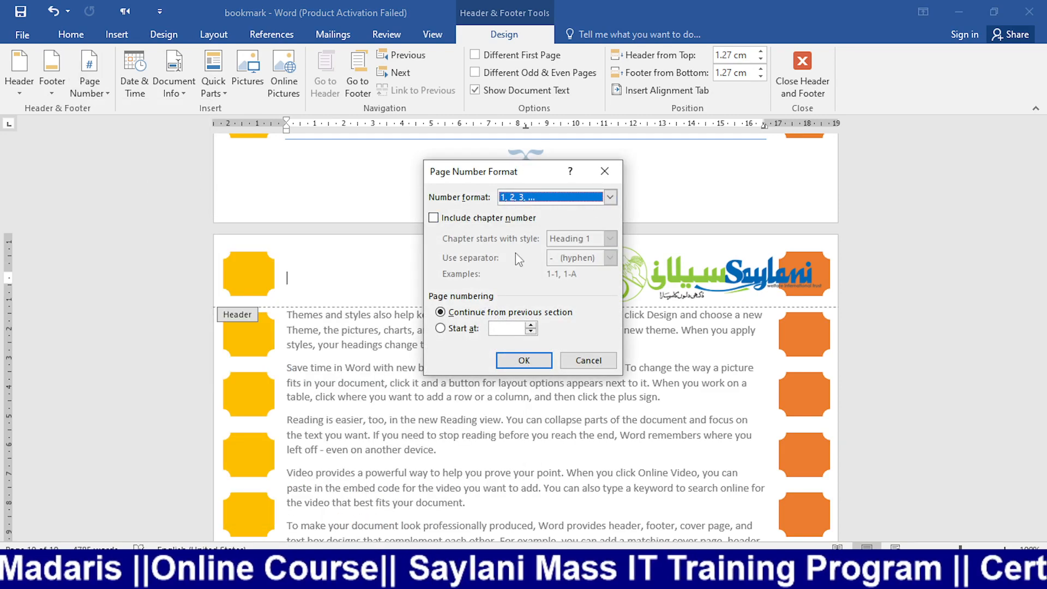
click(604, 171)
Step: Browse the page number designs available for the top of the page
click(89, 84)
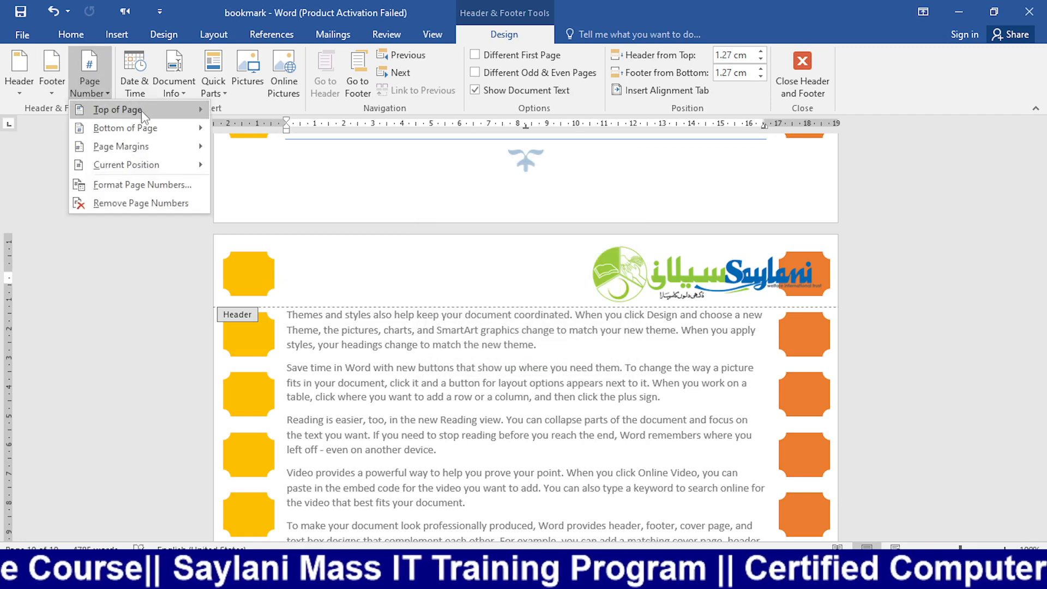
mouse_move(146, 112)
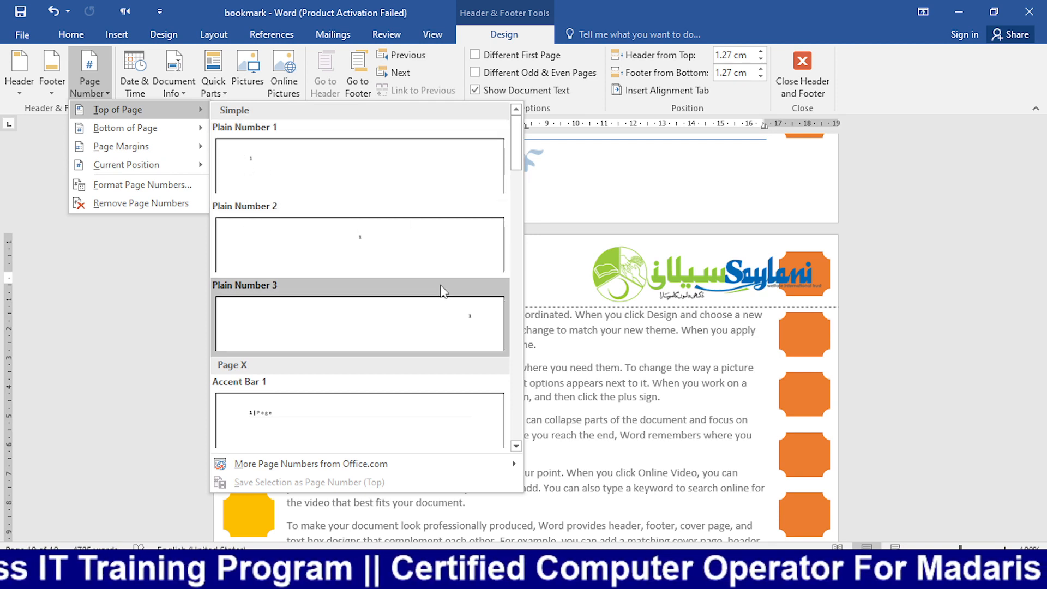
scroll(444, 292, down, 5)
scroll(400, 257, down, 3)
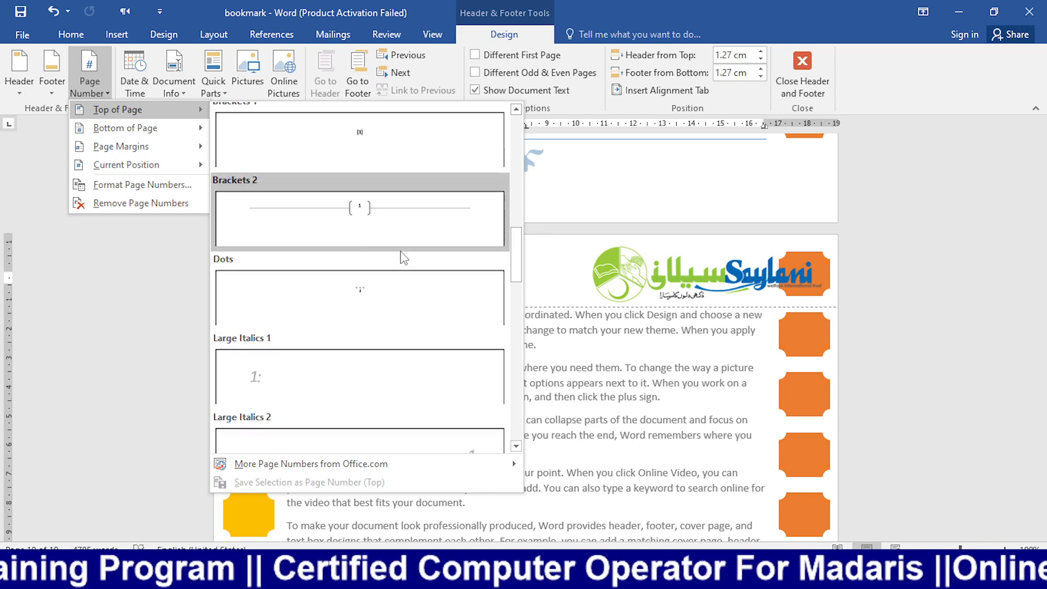
scroll(362, 316, down, 10)
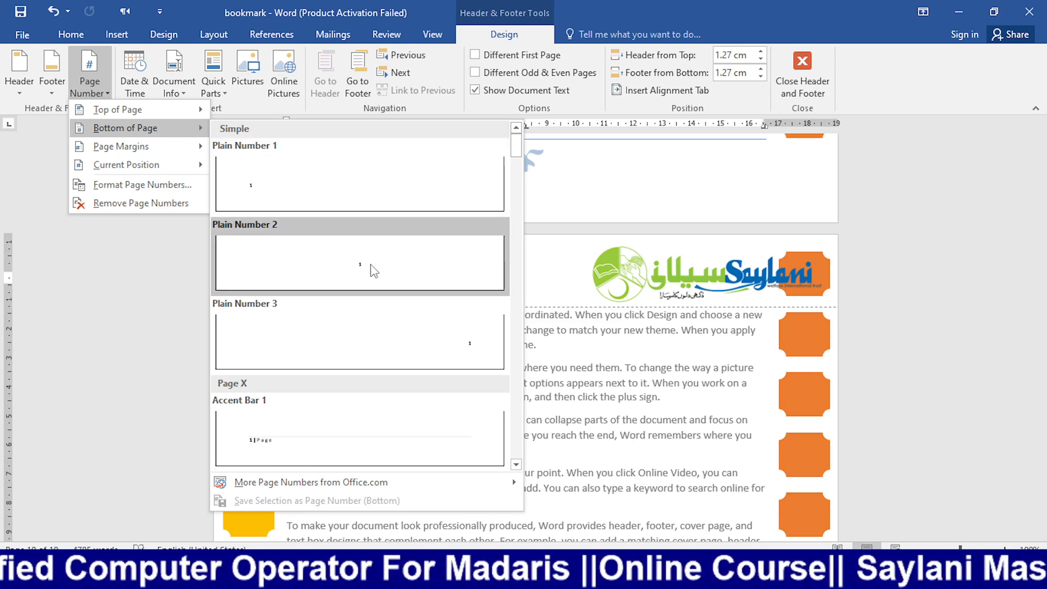
Step: Insert the Ribbon page number design at the bottom of the page and close header and footer editing
scroll(380, 296, down, 15)
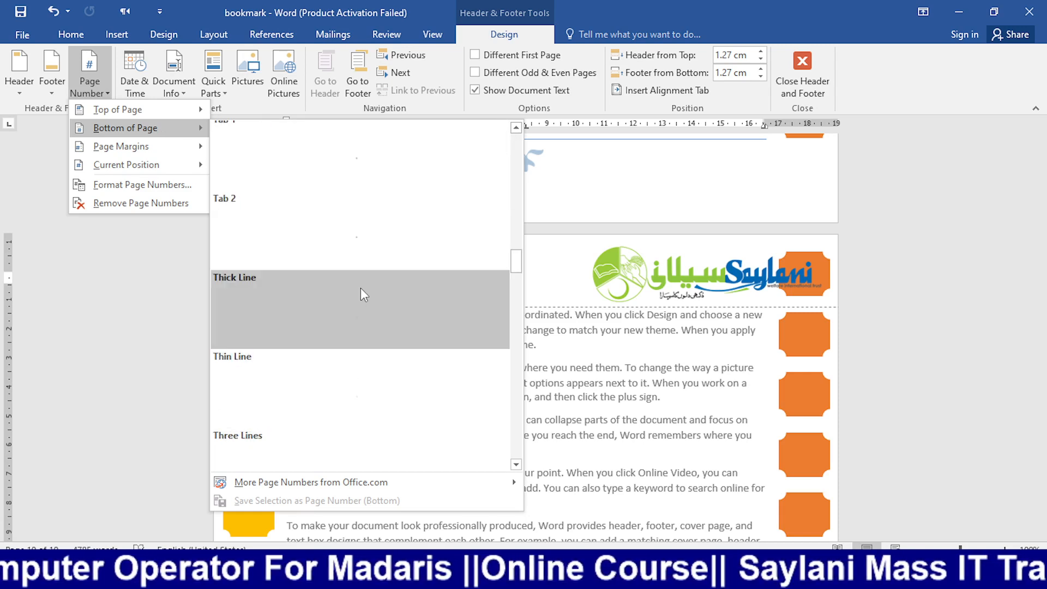
scroll(368, 273, up, 4)
scroll(371, 267, down, 12)
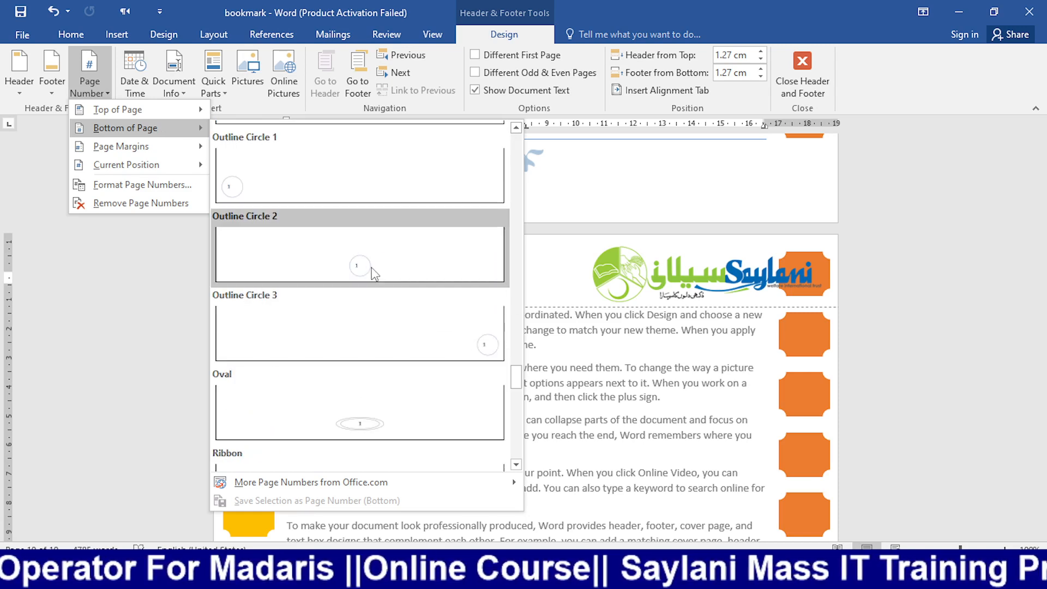
scroll(376, 268, down, 5)
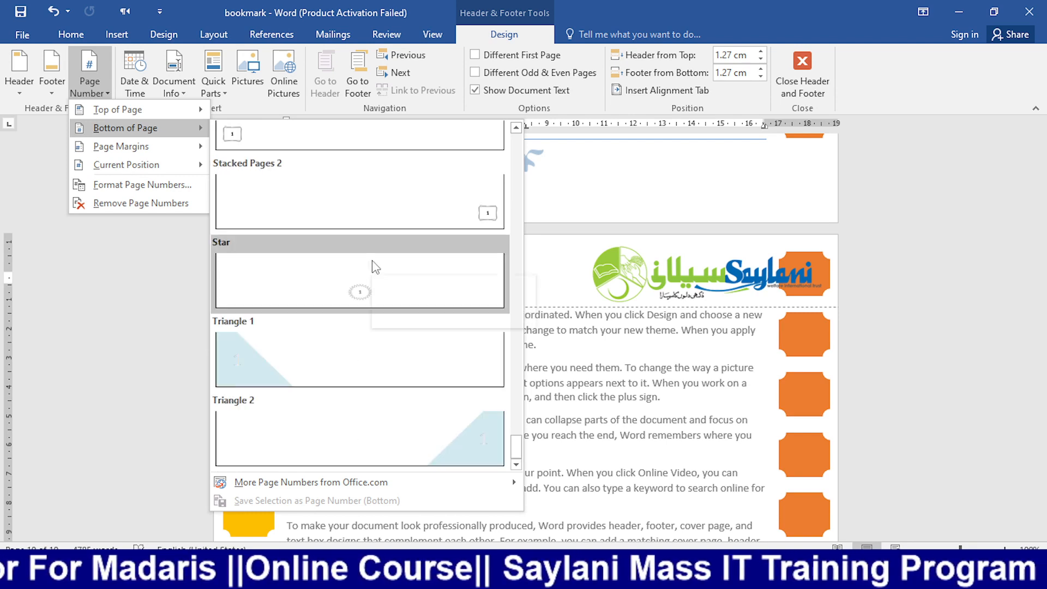
scroll(375, 263, up, 4)
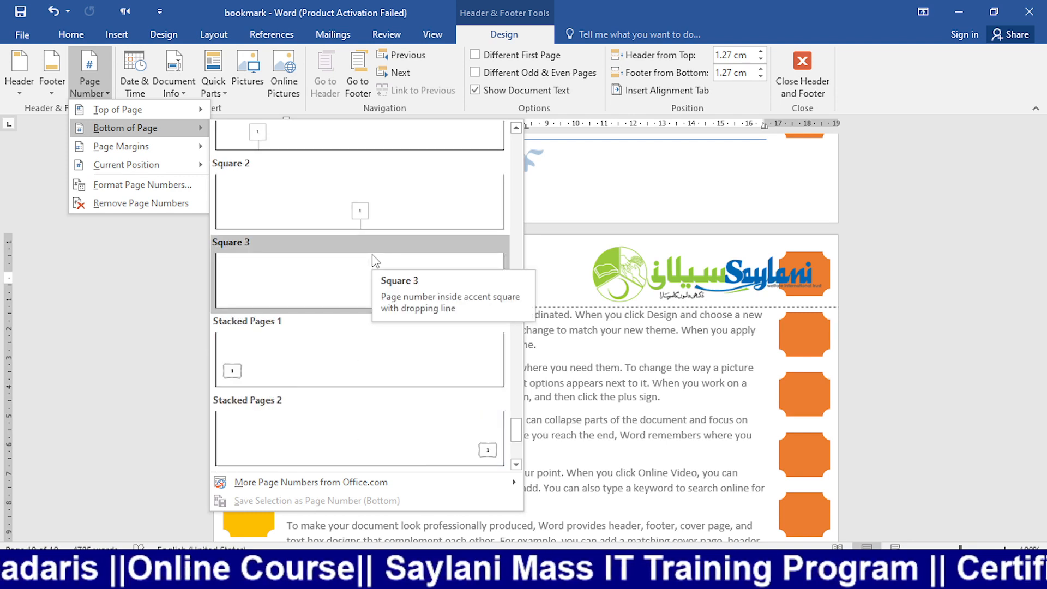
scroll(308, 313, up, 3)
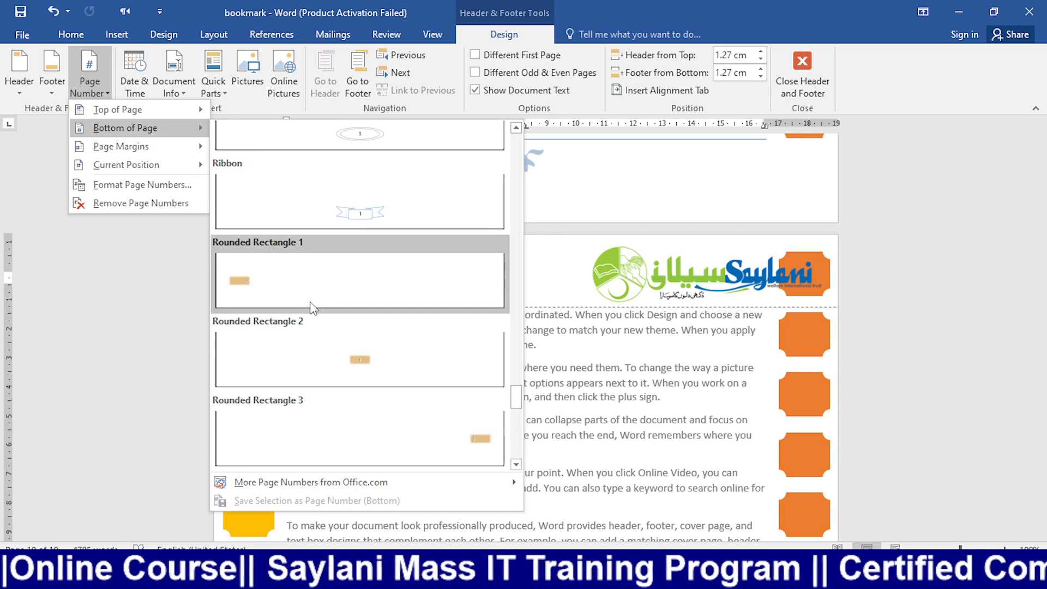
scroll(312, 300, down, 2)
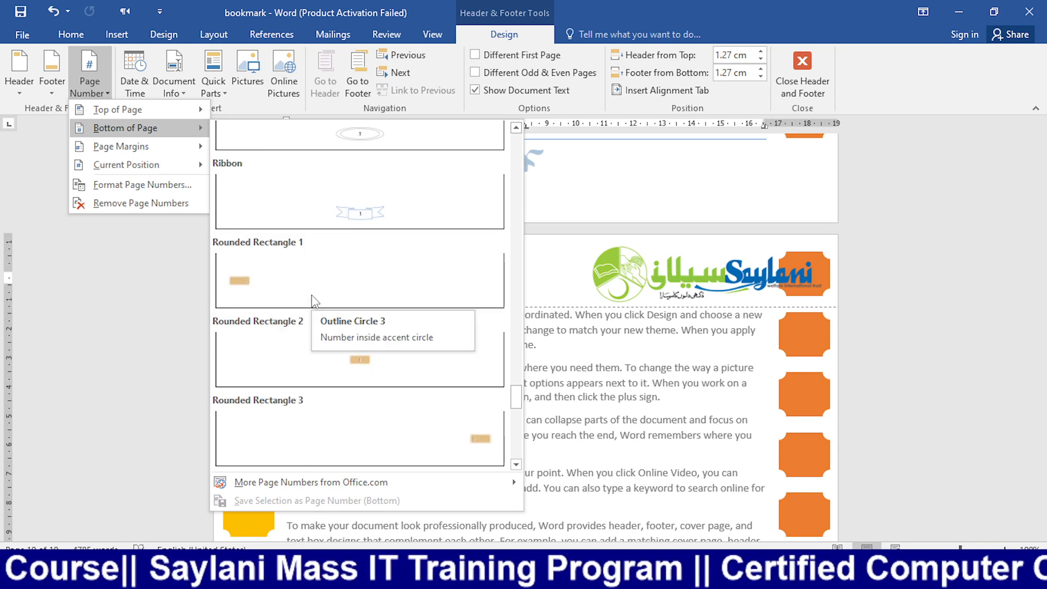
click(369, 218)
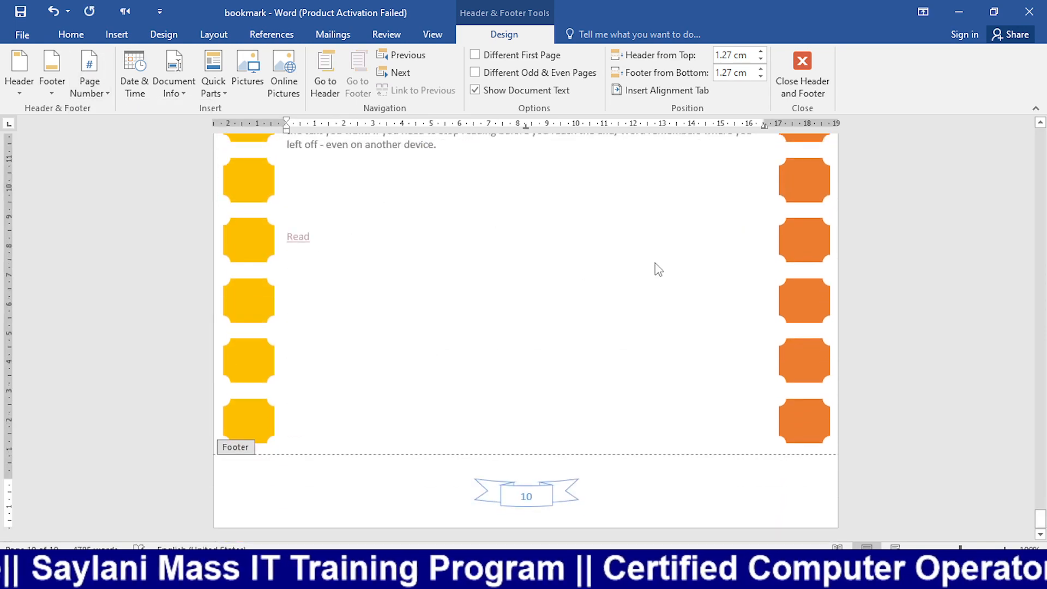
click(812, 82)
Step: Reopen the last page's header, glance at the built-in footer designs, and select the number inside page 9's footer ribbon
scroll(567, 291, down, 15)
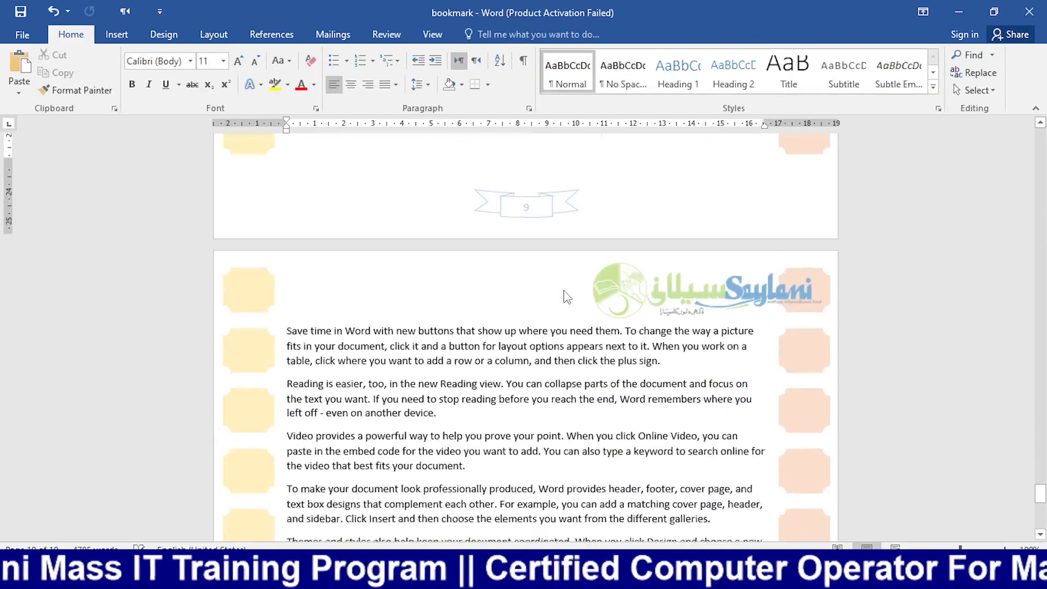
scroll(232, 160, up, 8)
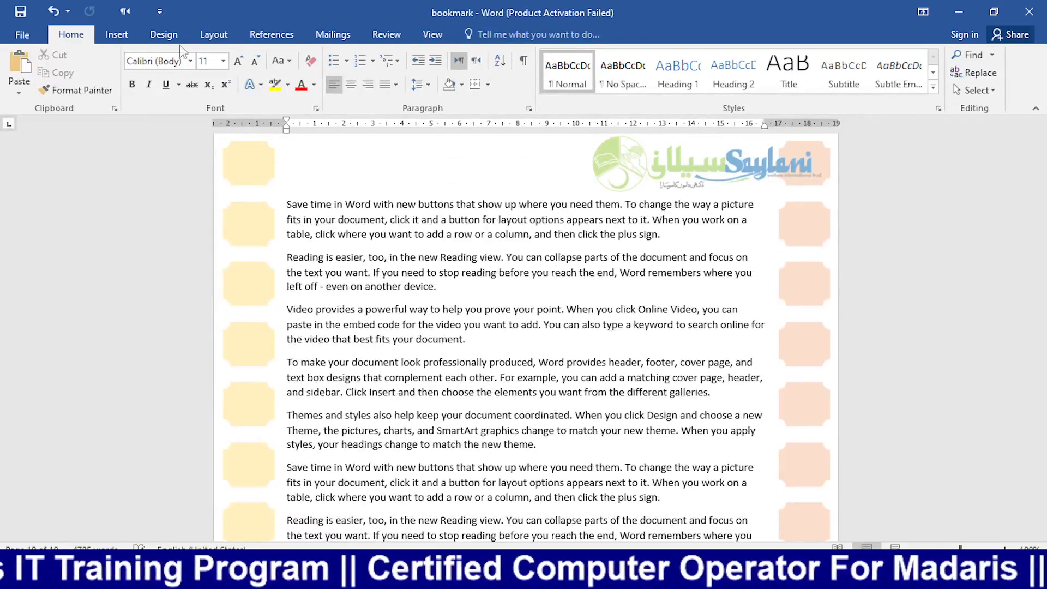
scroll(490, 264, up, 3)
click(491, 266)
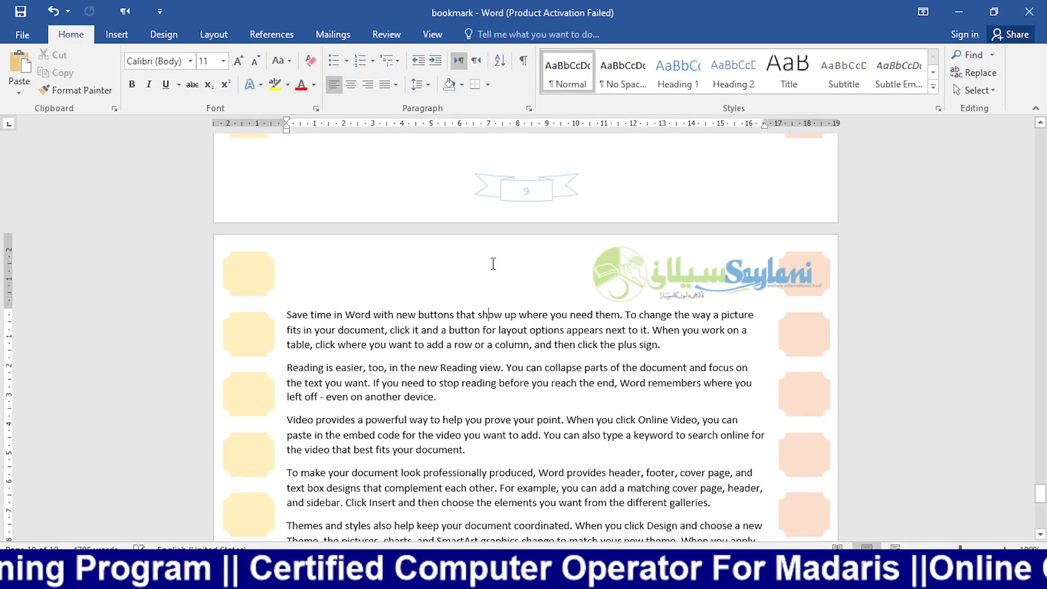
double_click(493, 264)
click(53, 83)
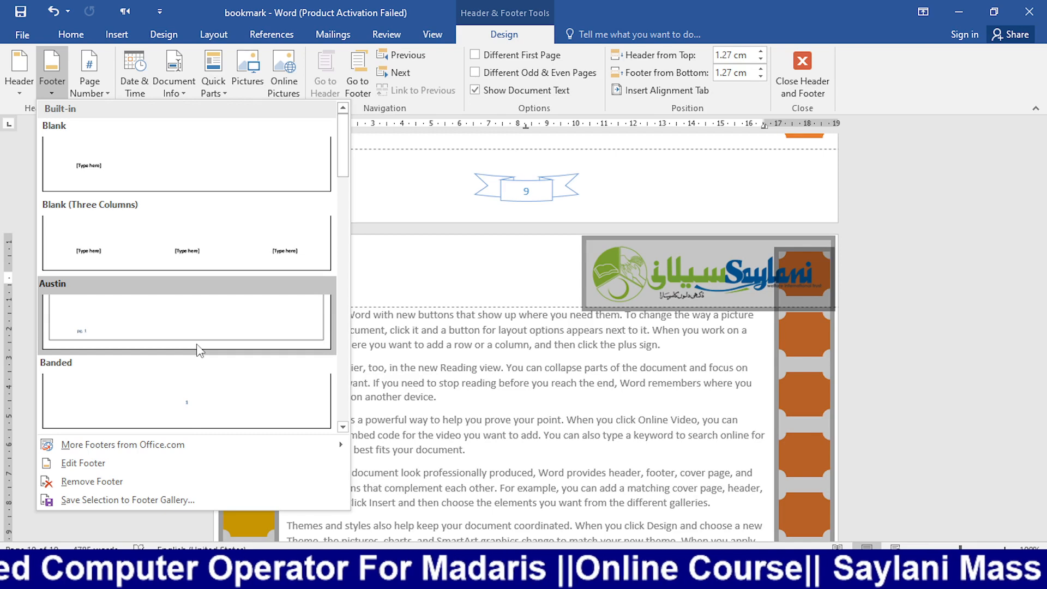
click(526, 203)
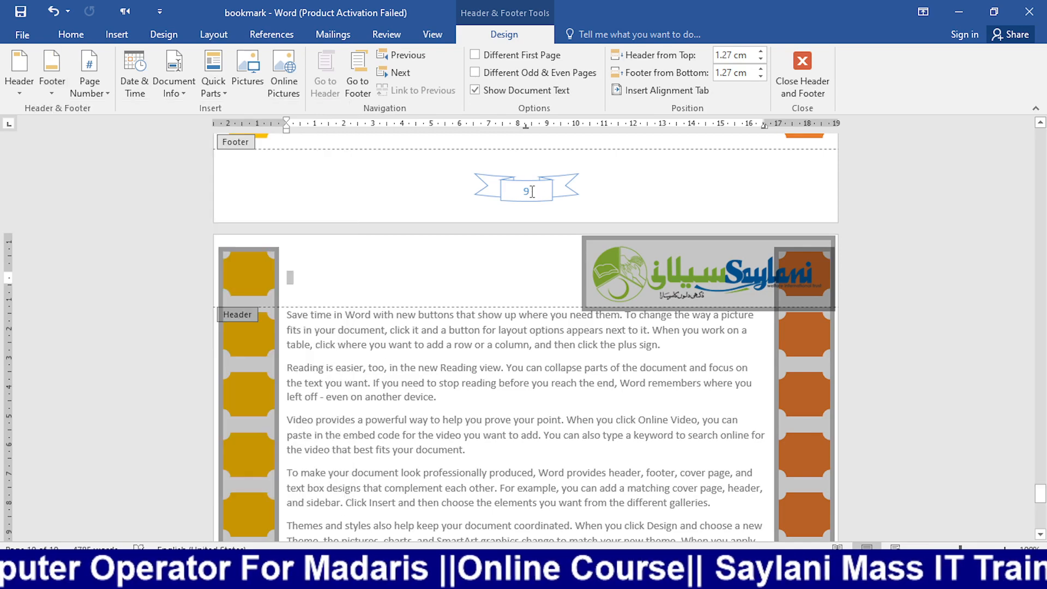
click(525, 201)
double_click(525, 191)
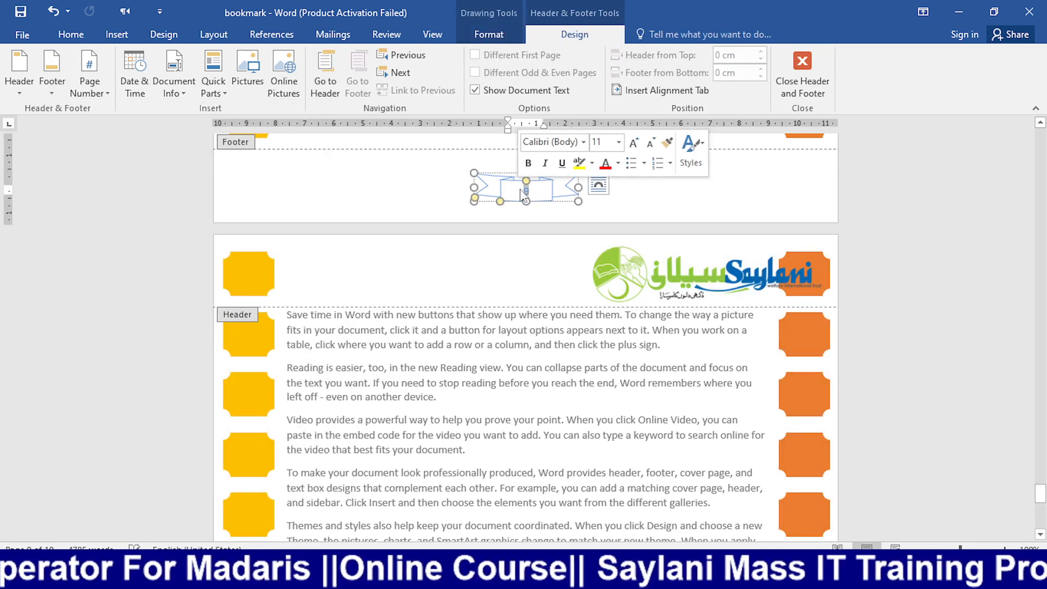
Step: Place the cursor in page 9's footer and look through the Document Info fields and document properties available for insertion
click(417, 188)
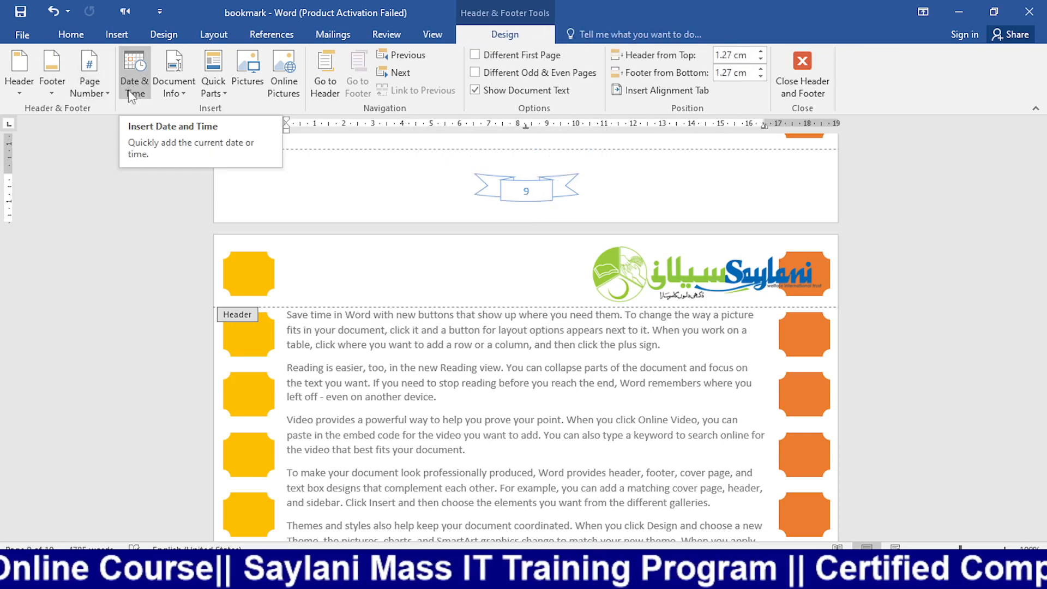
click(174, 87)
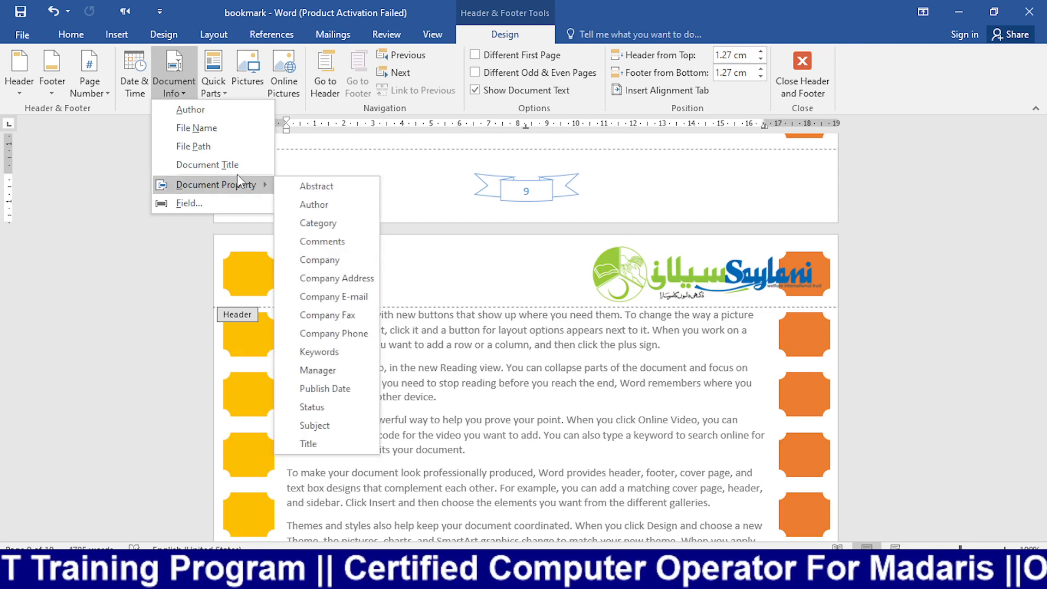
click(360, 192)
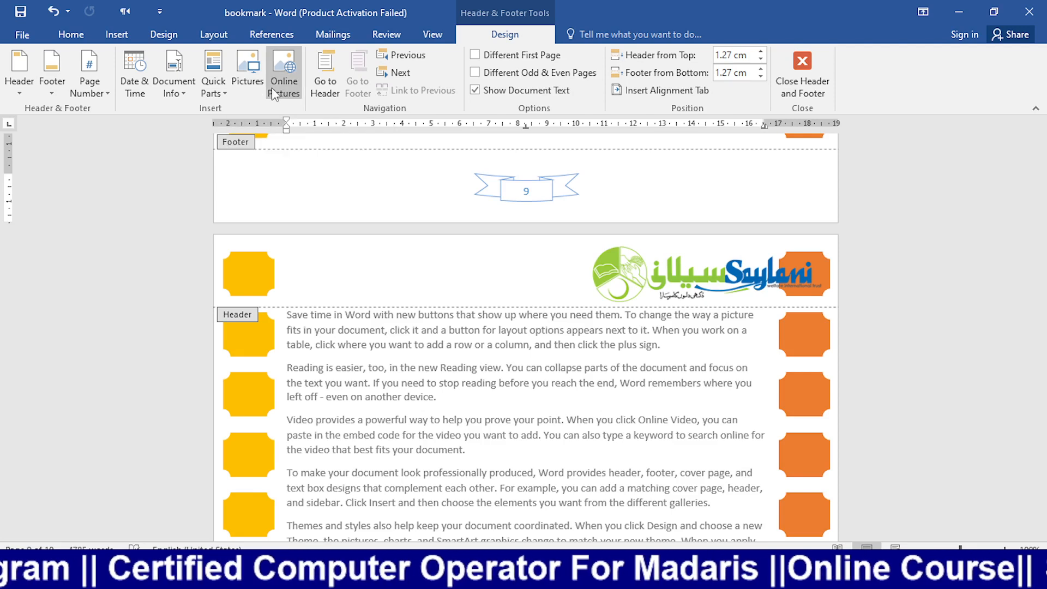
Step: Jump from page 9's footer to its header and back to the footer
scroll(376, 178, up, 2)
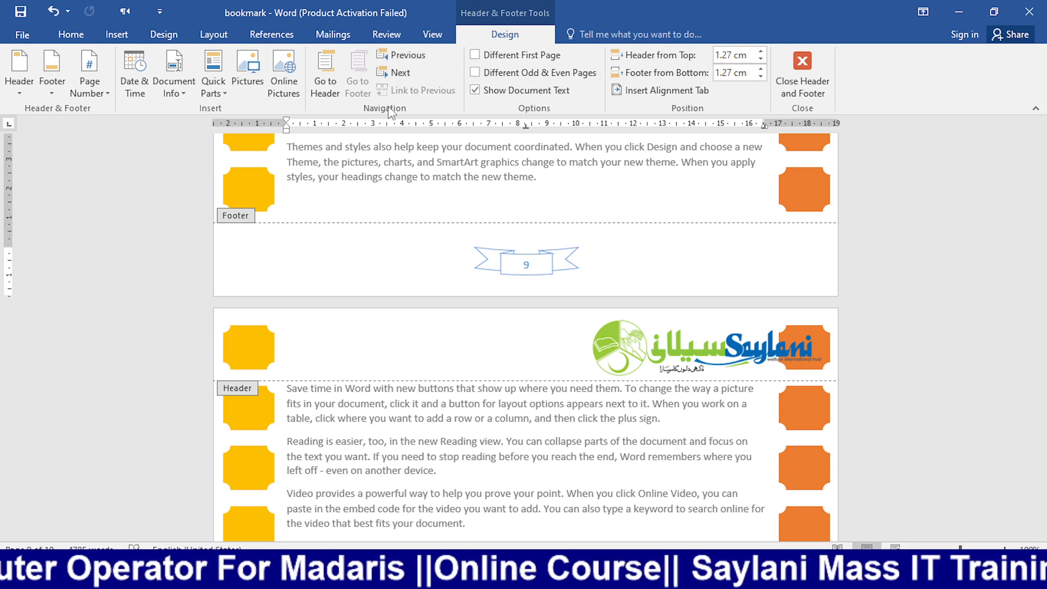
click(319, 76)
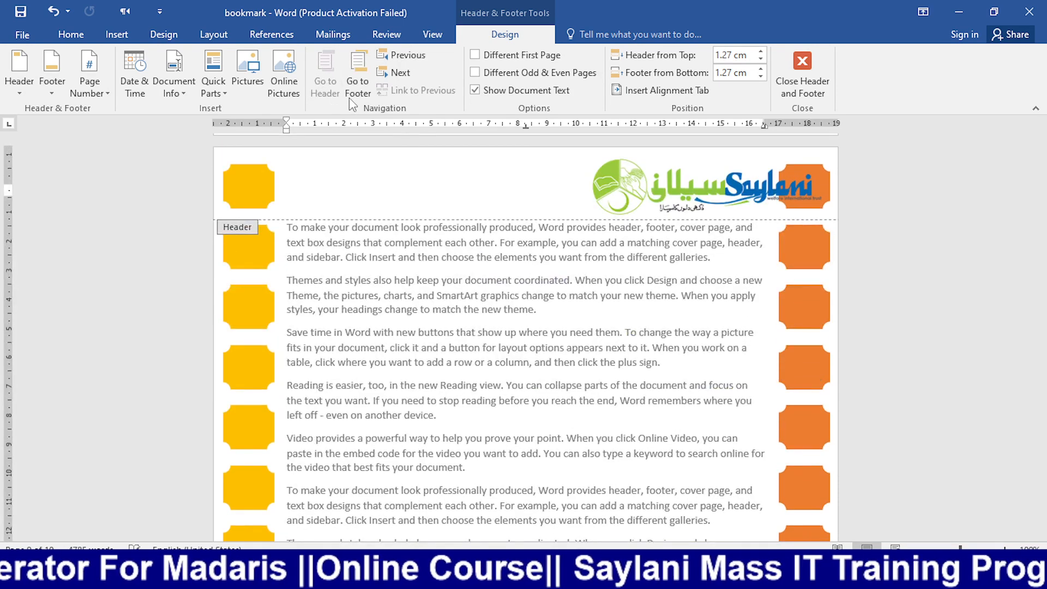
click(354, 82)
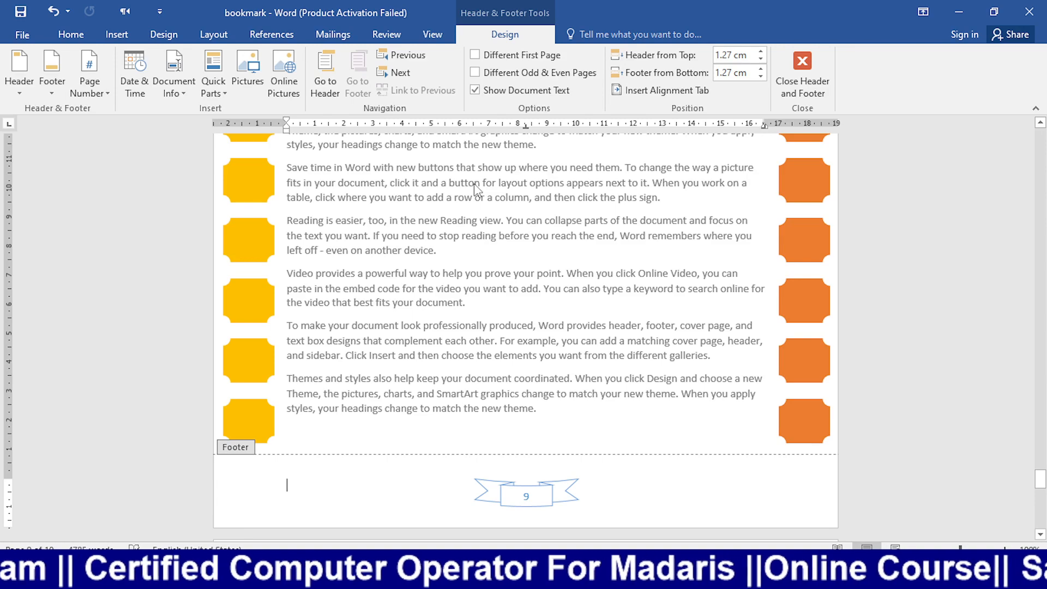
Step: Close header and footer editing and examine the ribbon page numbers from the last page back to the first
scroll(649, 164, up, 20)
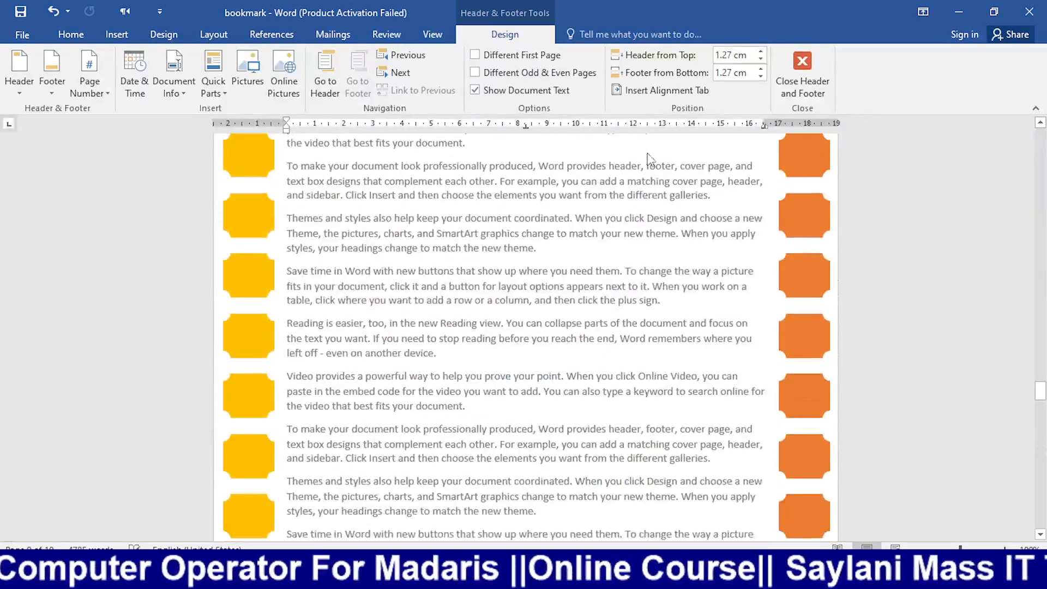
drag(1041, 388, 1040, 139)
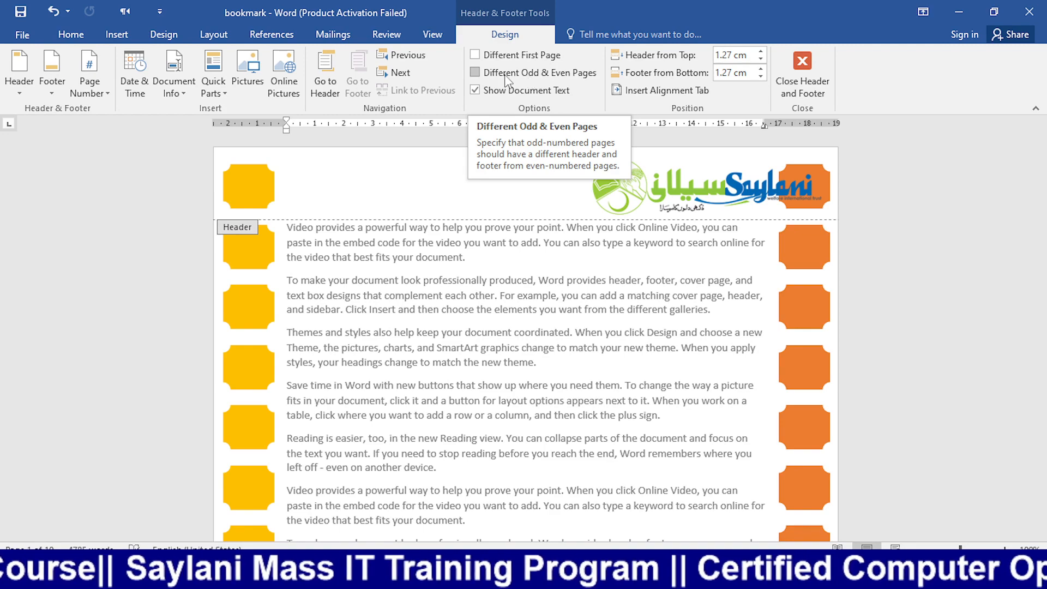
click(808, 84)
scroll(547, 441, down, 10)
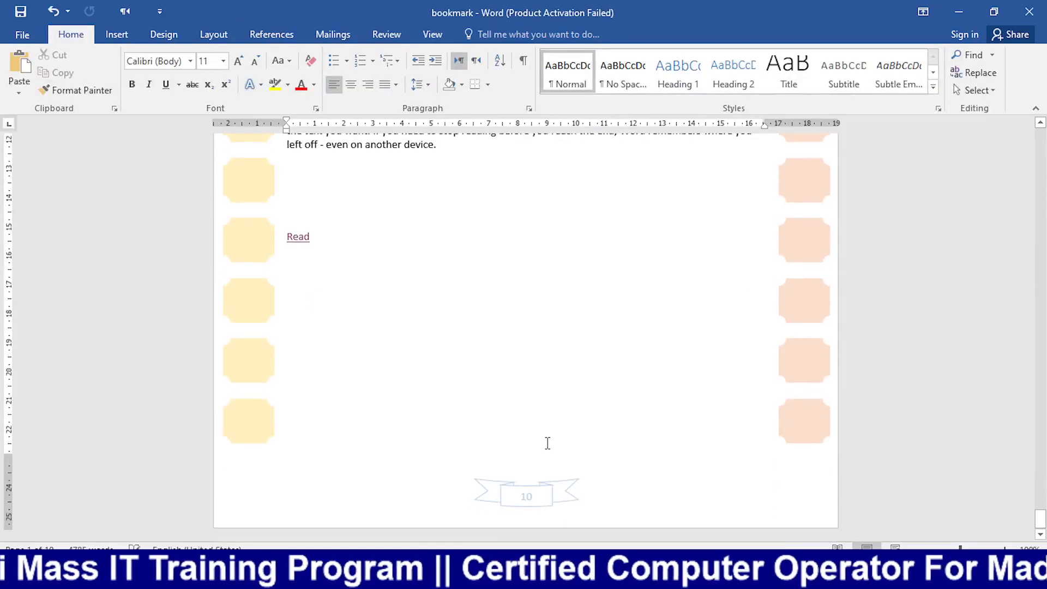
scroll(607, 426, up, 20)
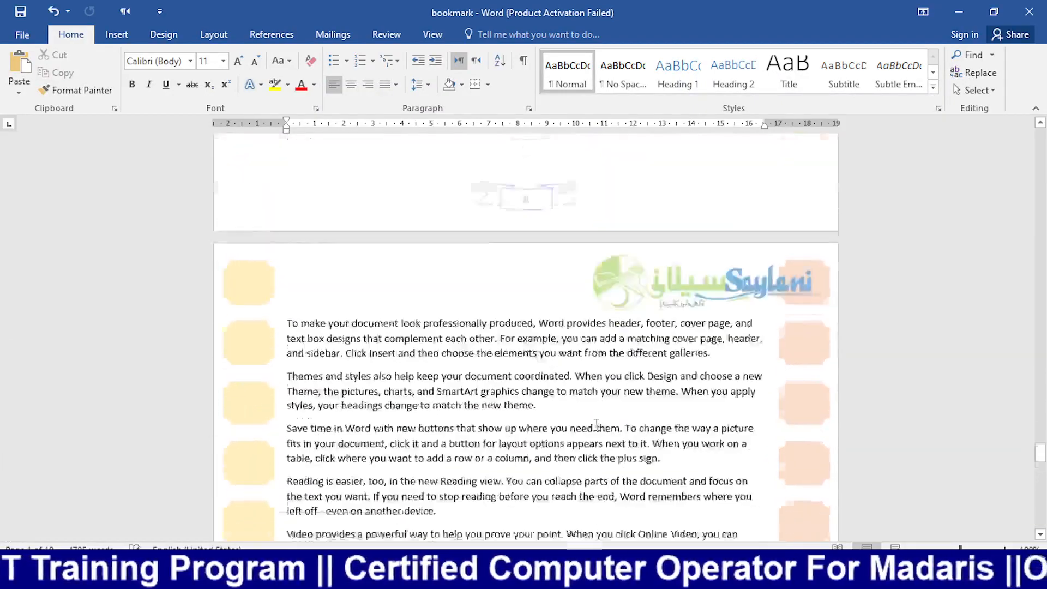
scroll(588, 429, up, 10)
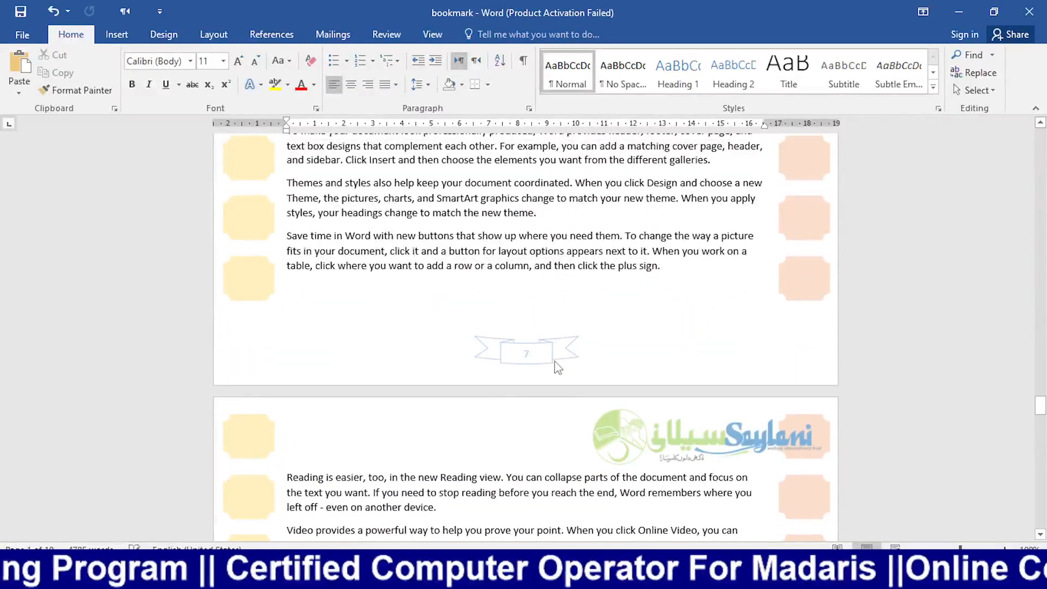
scroll(536, 422, up, 10)
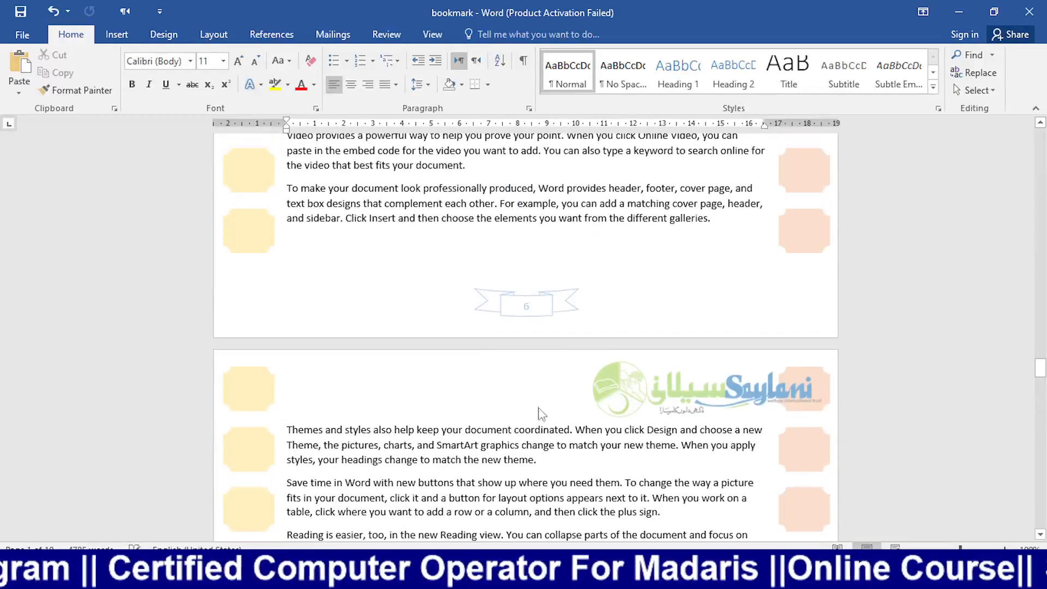
scroll(534, 305, up, 10)
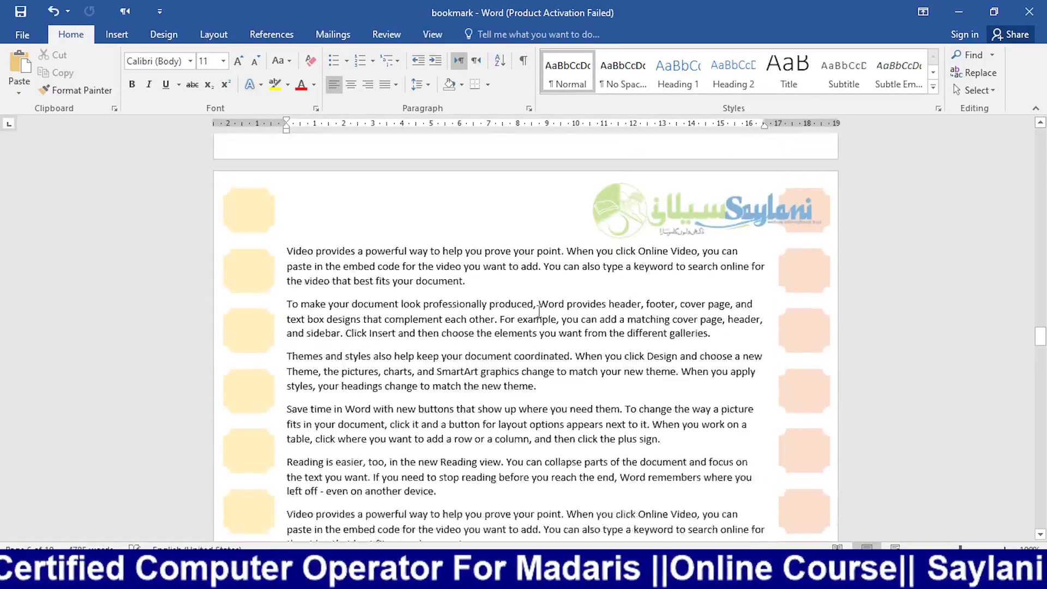
scroll(616, 259, up, 20)
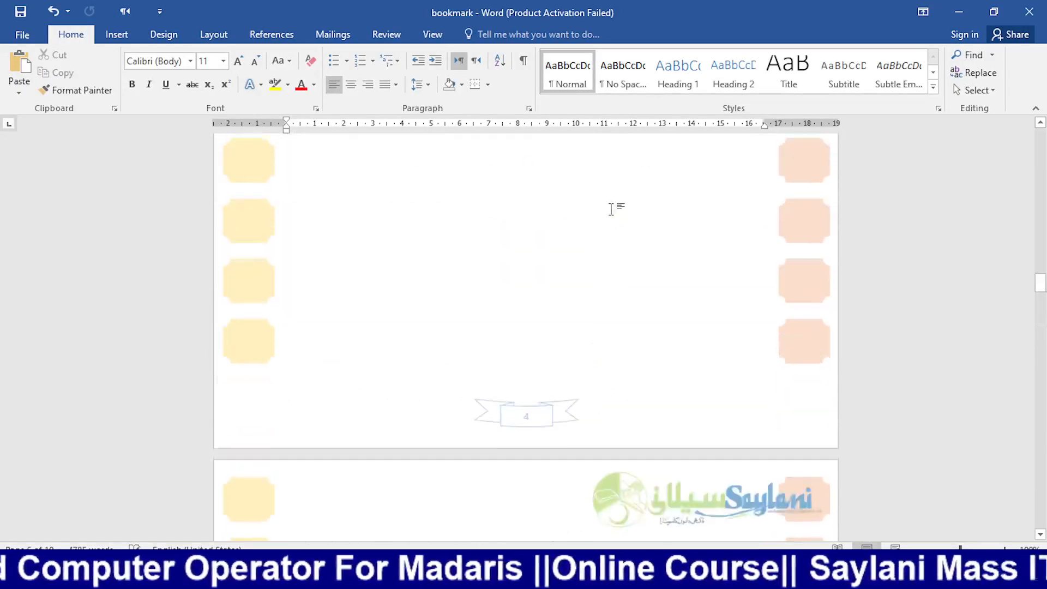
drag(1042, 238, 1029, 143)
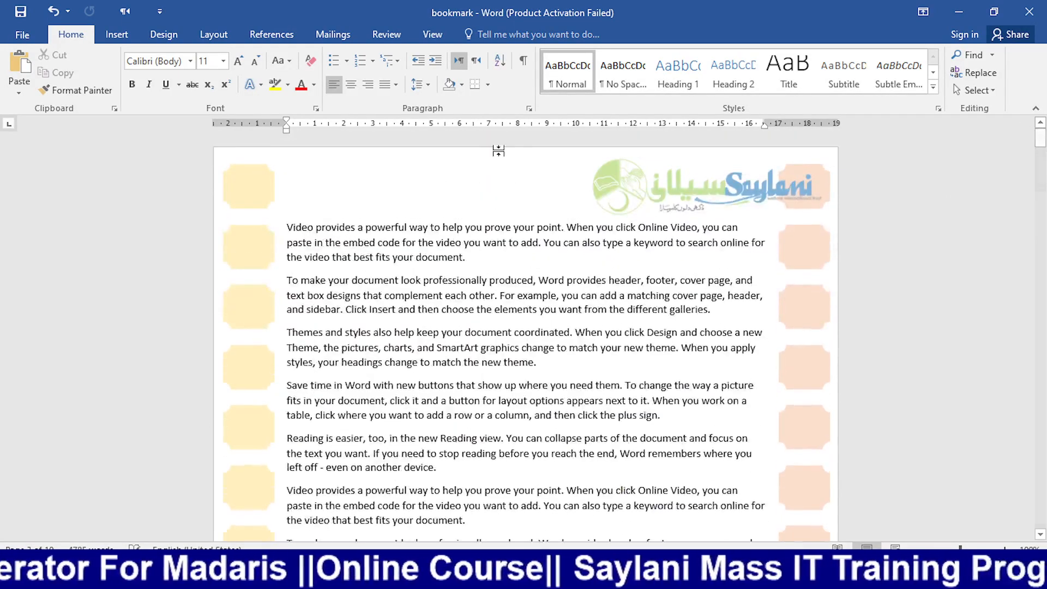
Step: Try the Different First Page option in the first page's header, compare it with the second page, and turn the option off again
double_click(531, 169)
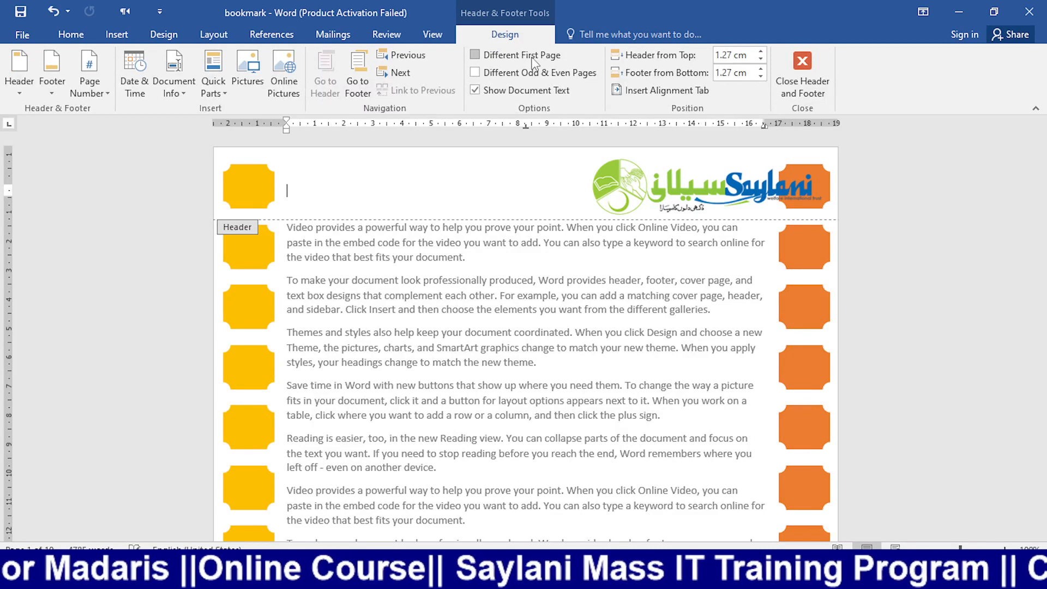
click(475, 55)
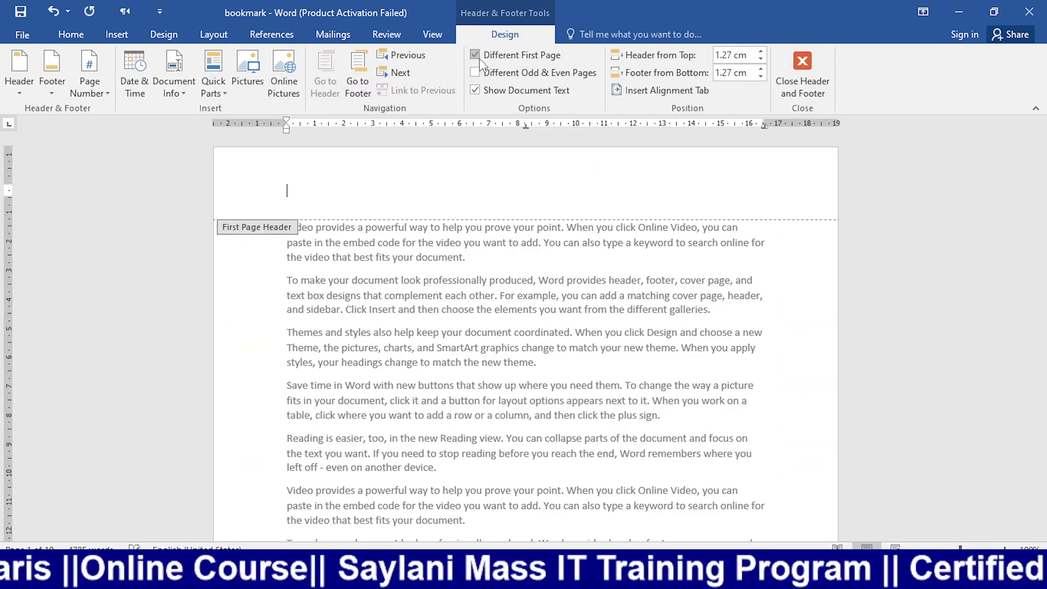
scroll(686, 301, down, 10)
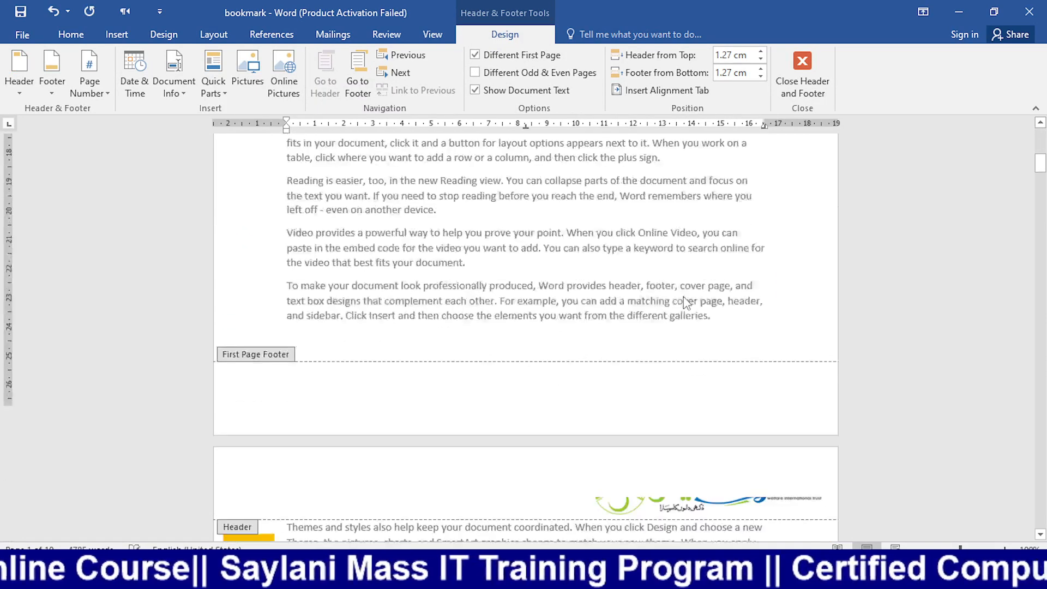
scroll(686, 299, up, 10)
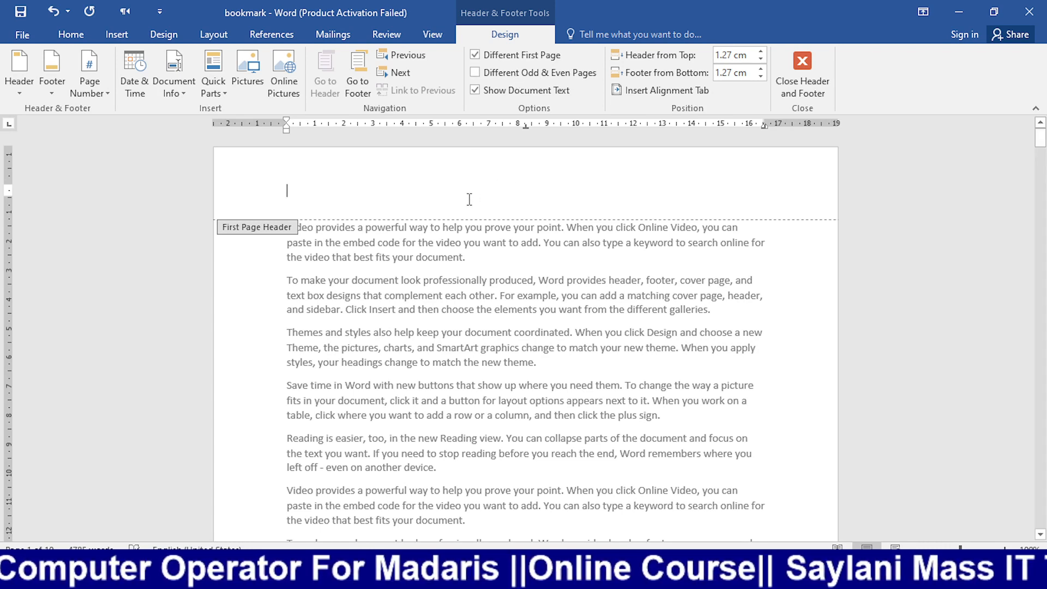
click(475, 55)
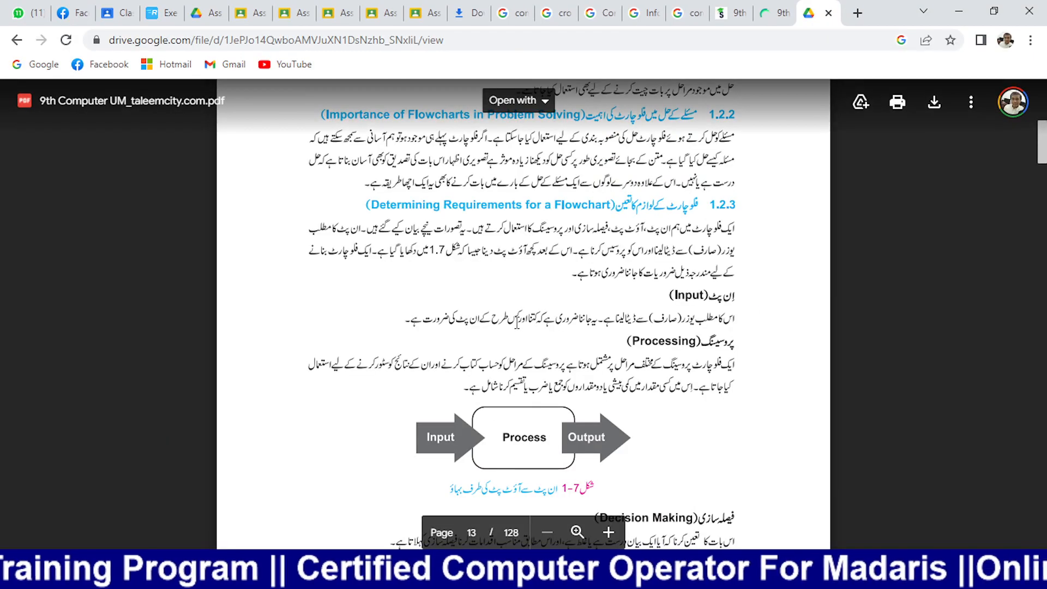
Step: Examine how the headers and footers alternate between odd and even pages of the 9th Computer textbook PDF
scroll(516, 321, up, 5)
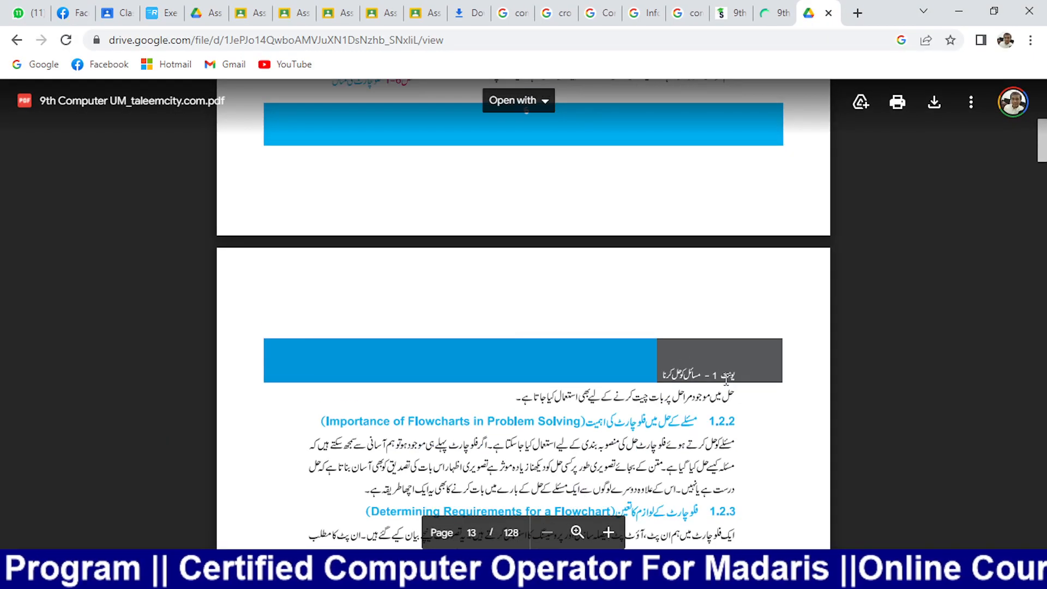
scroll(662, 379, up, 6)
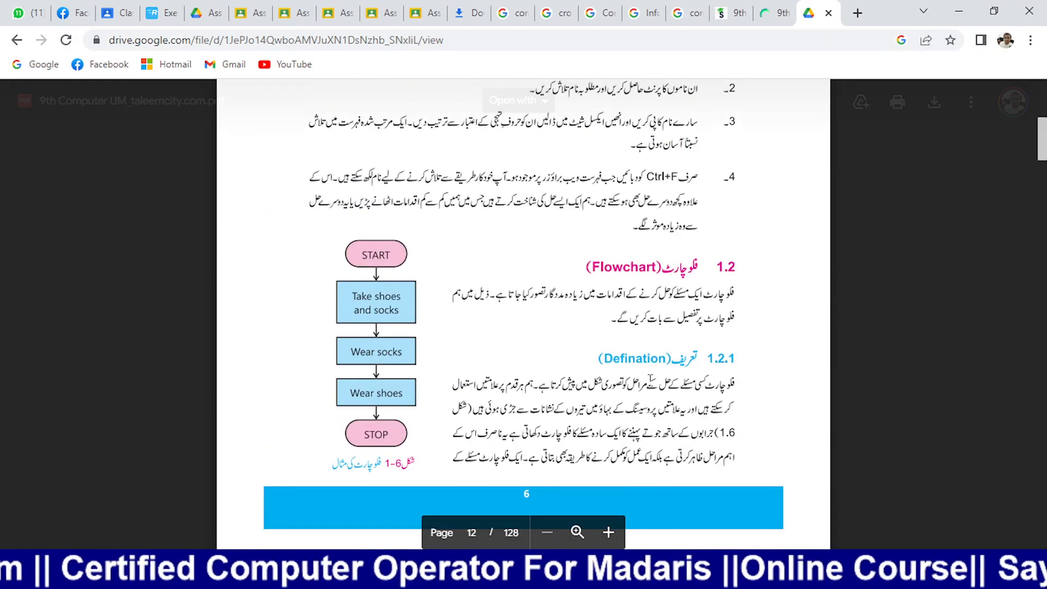
scroll(303, 200, up, 5)
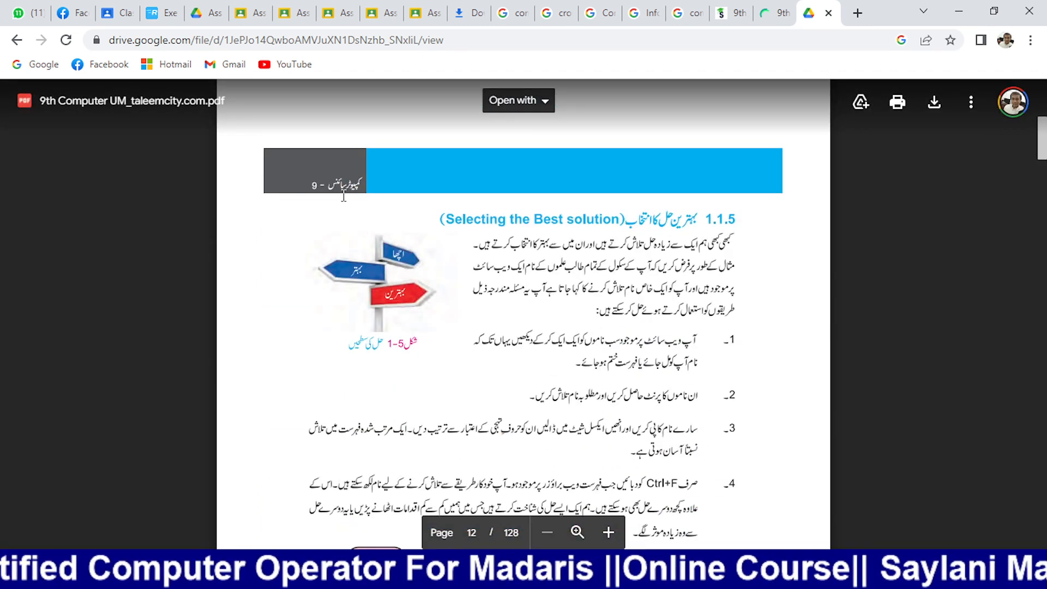
scroll(344, 196, down, 12)
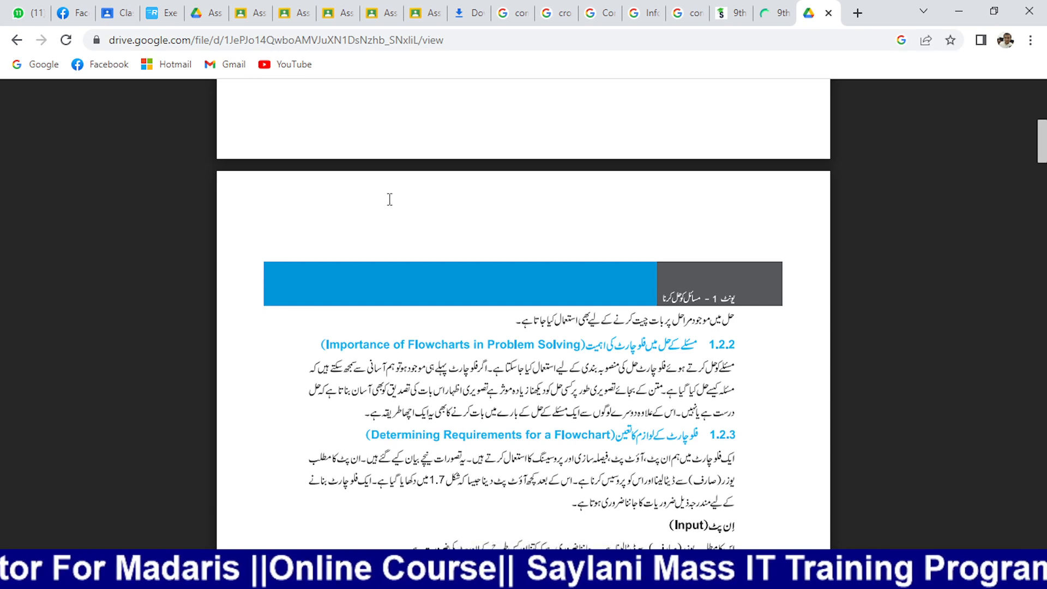
scroll(388, 197, down, 15)
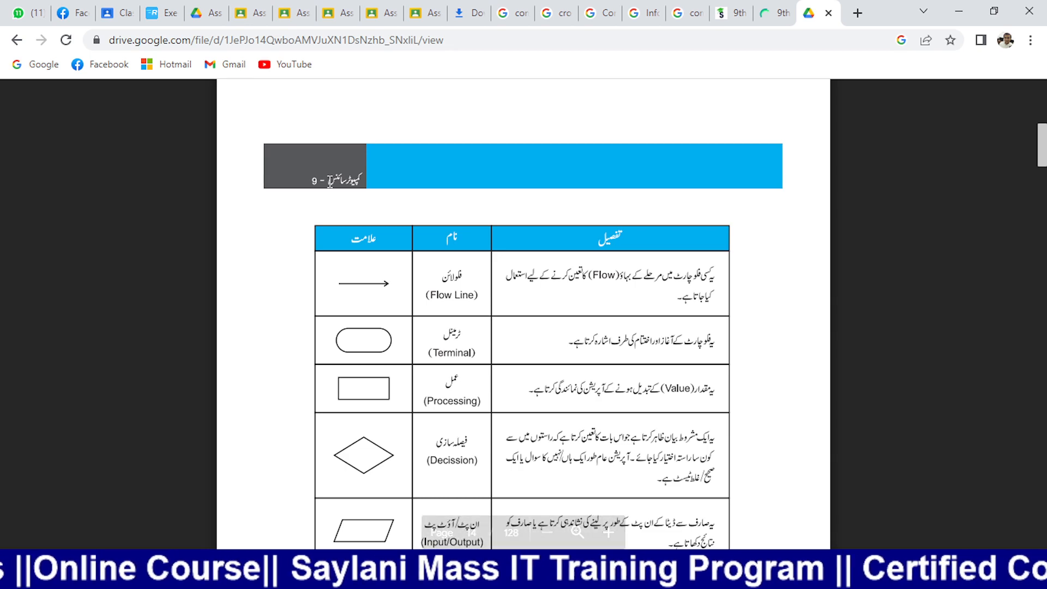
scroll(330, 181, down, 15)
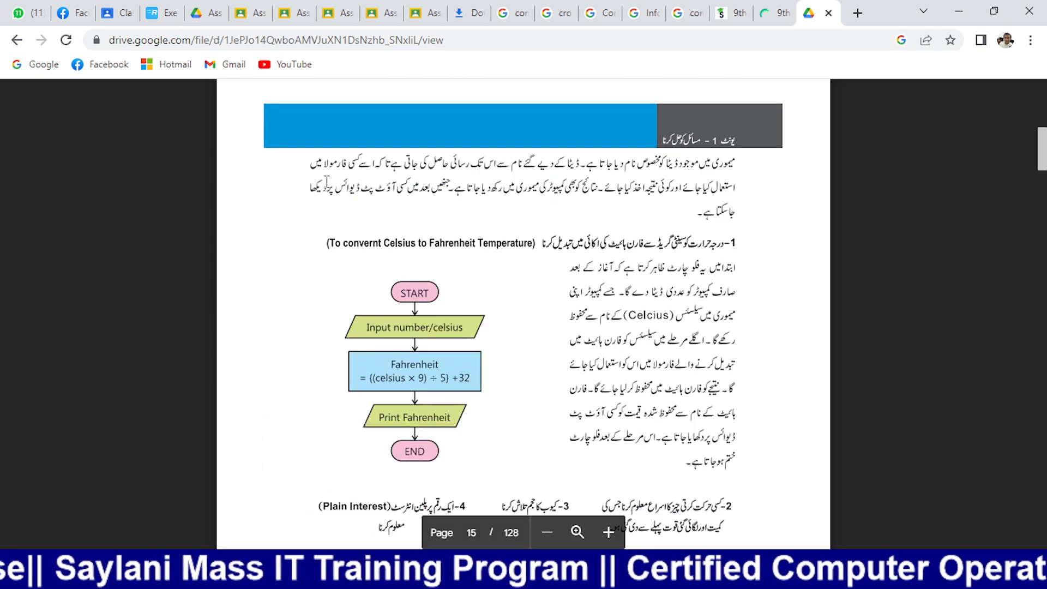
scroll(326, 182, up, 7)
scroll(330, 182, down, 4)
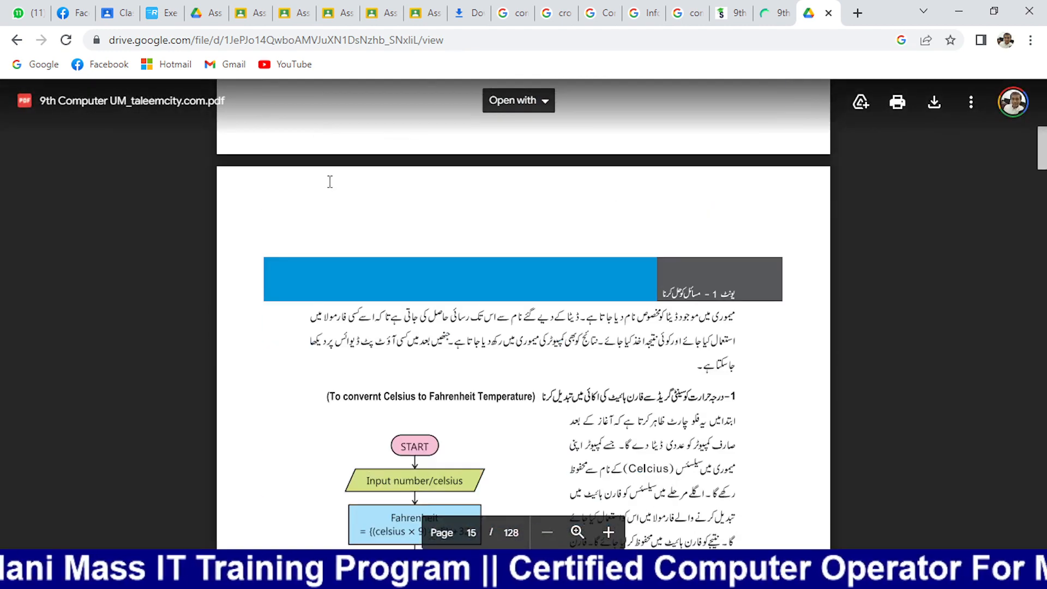
scroll(330, 182, down, 15)
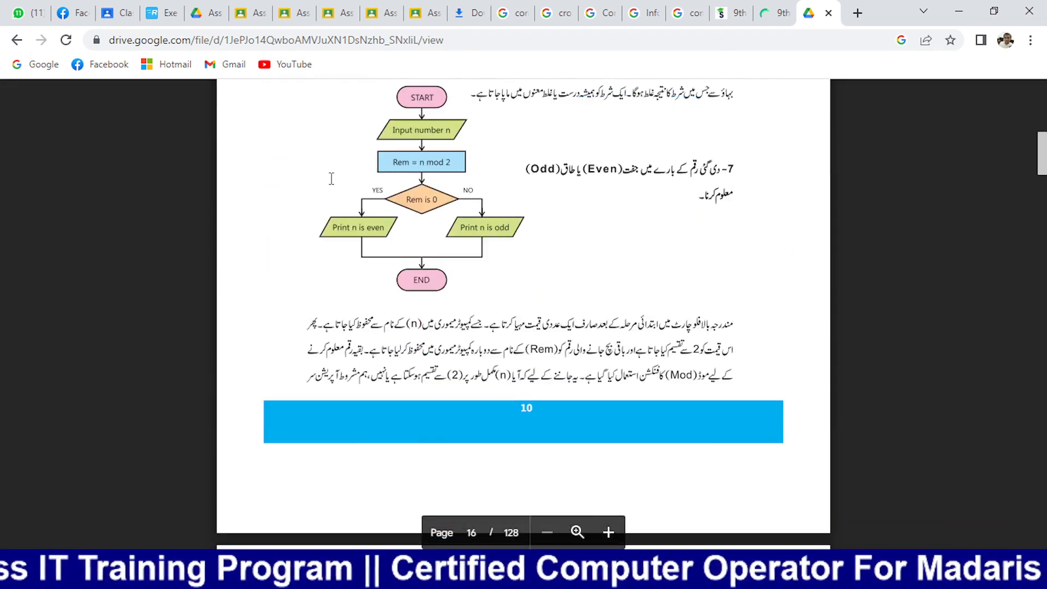
scroll(331, 179, up, 10)
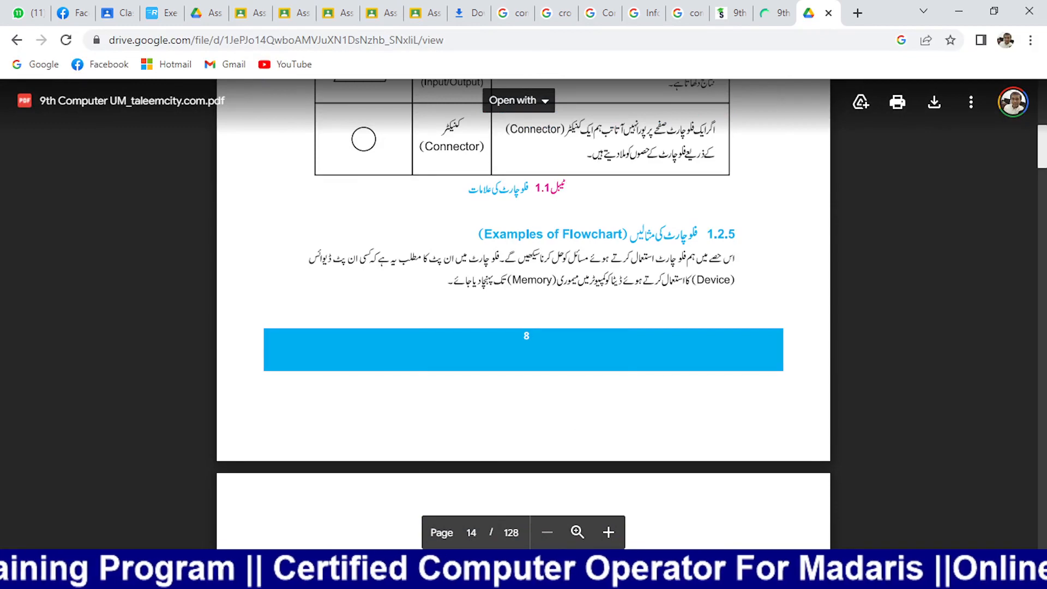
Step: Switch to the bookmark document in Word and turn on Different Odd & Even Pages for its headers and footers
click(540, 574)
click(353, 485)
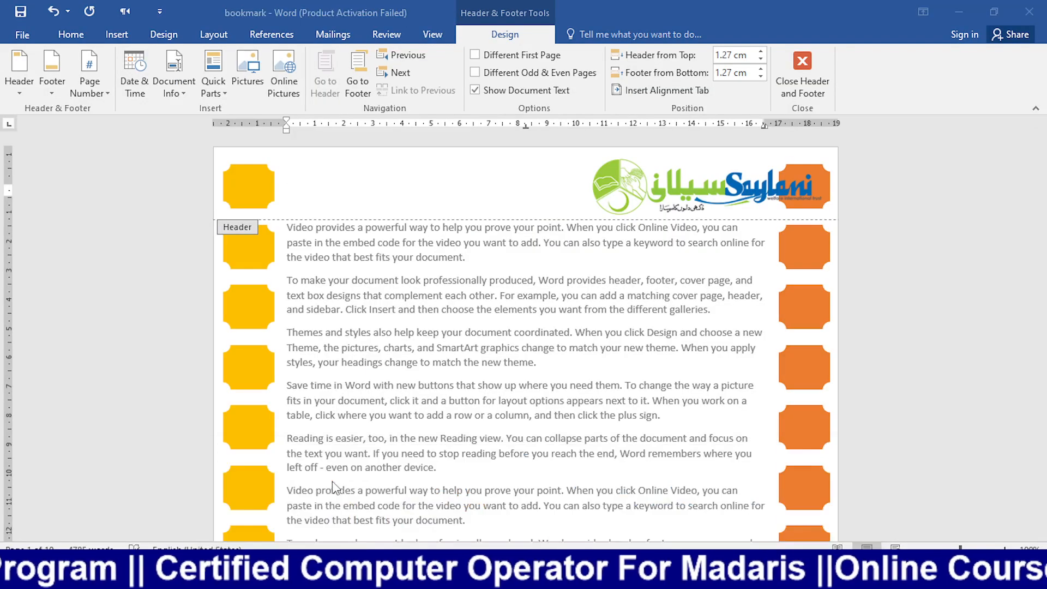
click(504, 77)
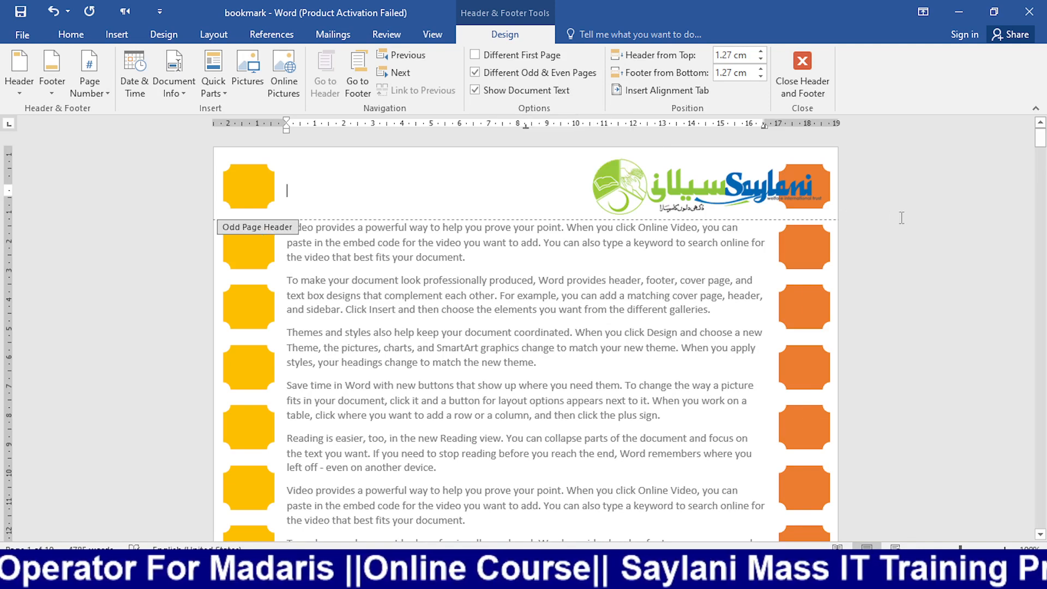
Step: Compare the odd and even page headers and footers across the first pages of the document
scroll(902, 217, down, 15)
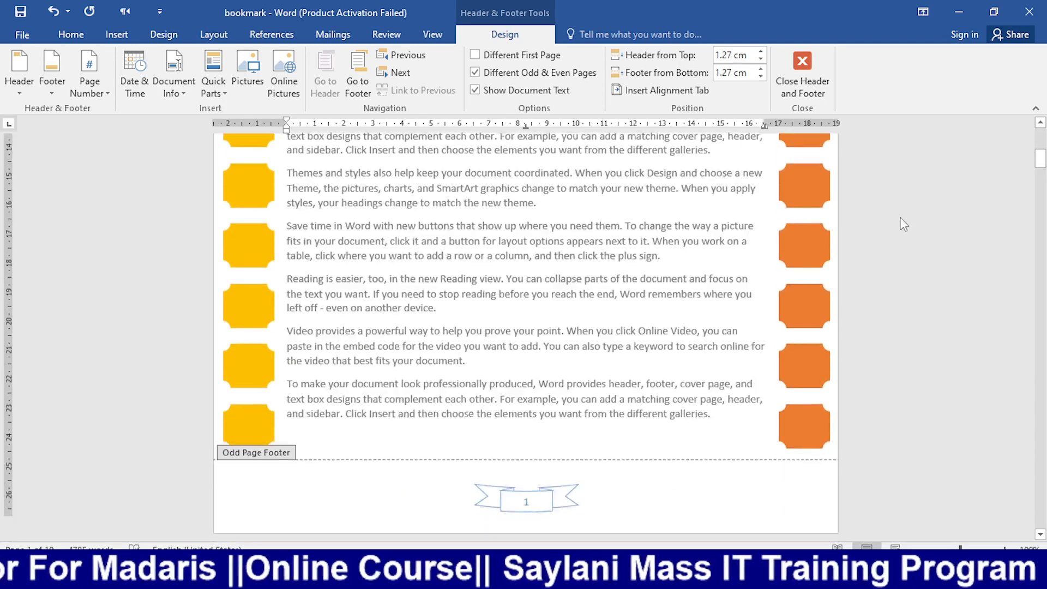
scroll(903, 224, down, 10)
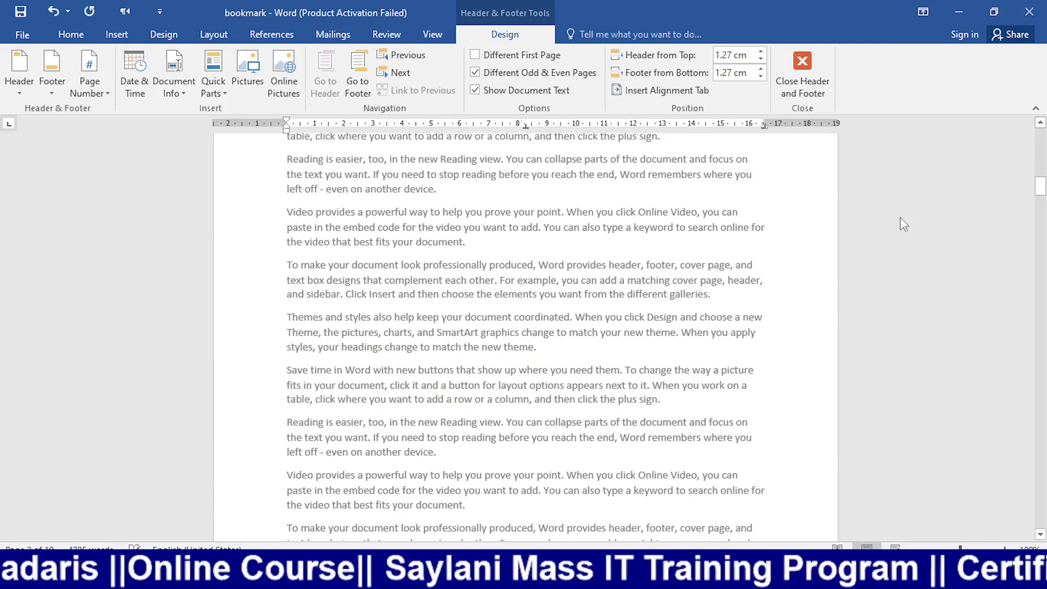
scroll(900, 218, down, 15)
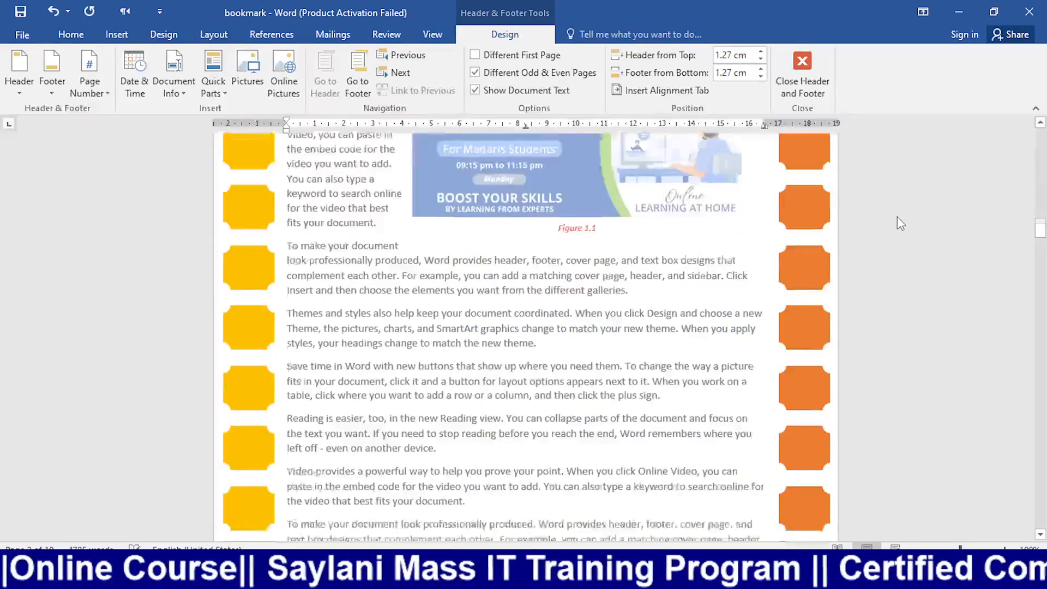
scroll(896, 216, down, 15)
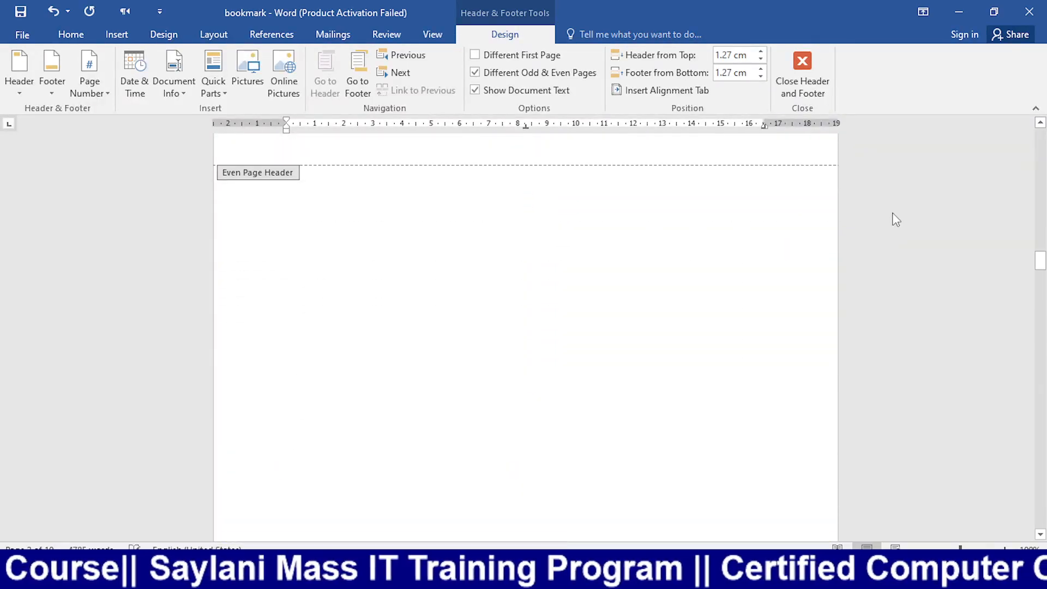
scroll(896, 219, down, 15)
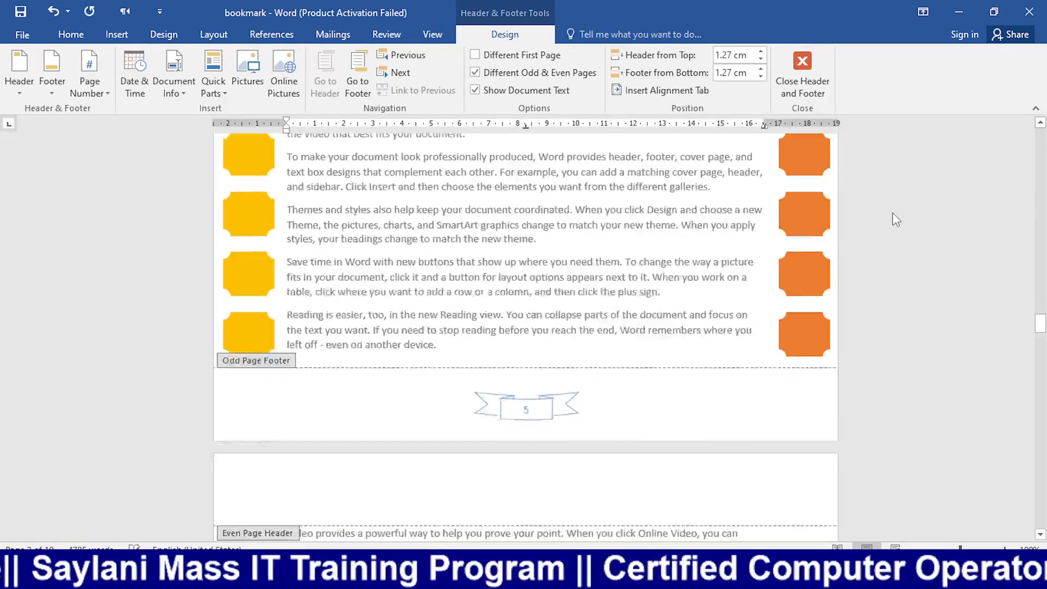
scroll(895, 212, up, 20)
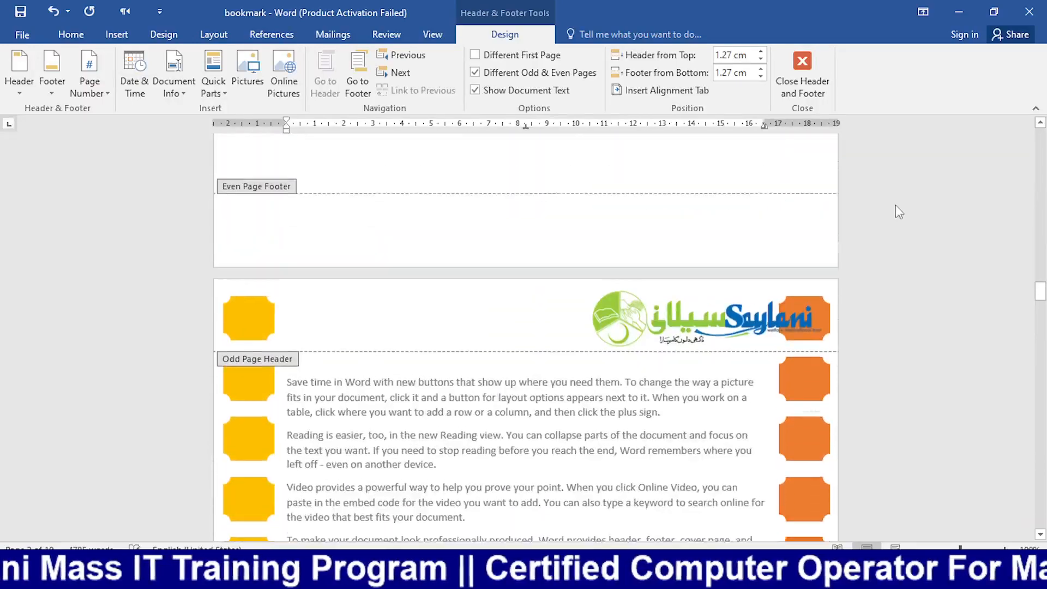
scroll(888, 208, up, 20)
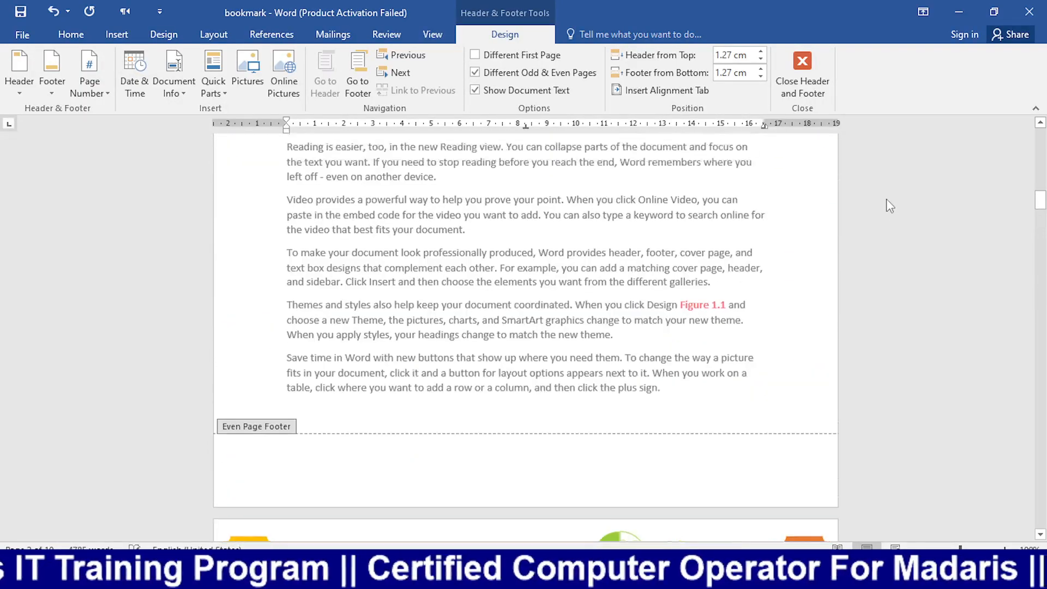
scroll(886, 201, up, 6)
scroll(886, 200, down, 14)
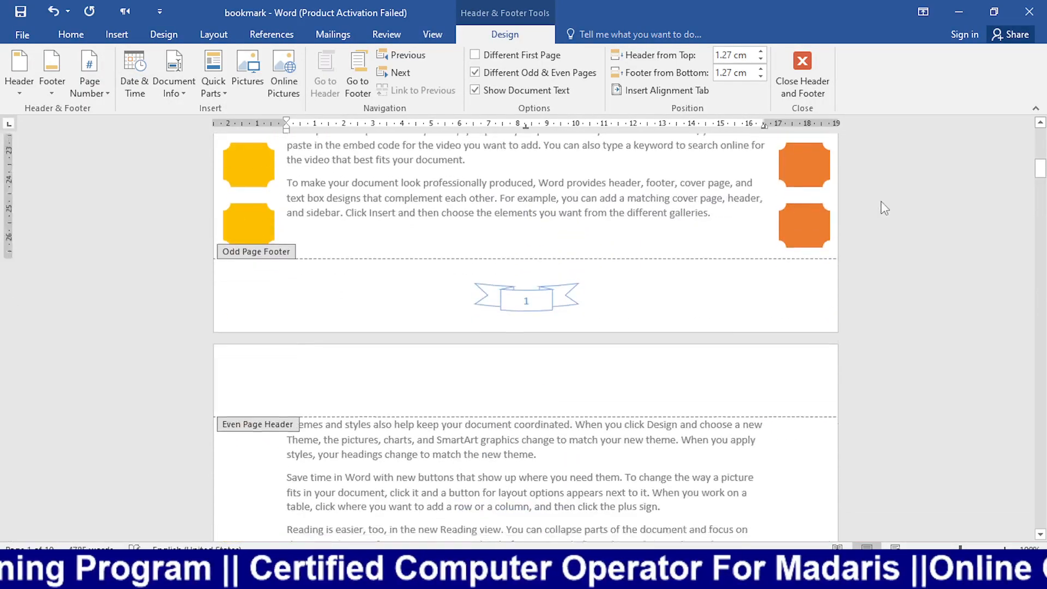
scroll(830, 209, up, 4)
scroll(830, 209, up, 1)
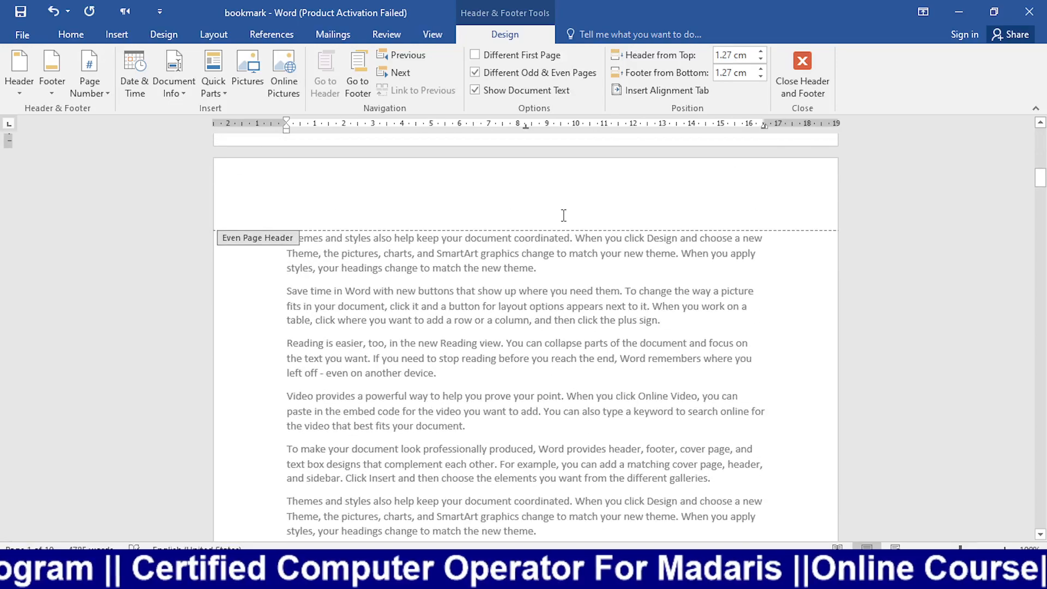
Step: Insert the LG-Symbol picture into the even page header on page 2
click(563, 215)
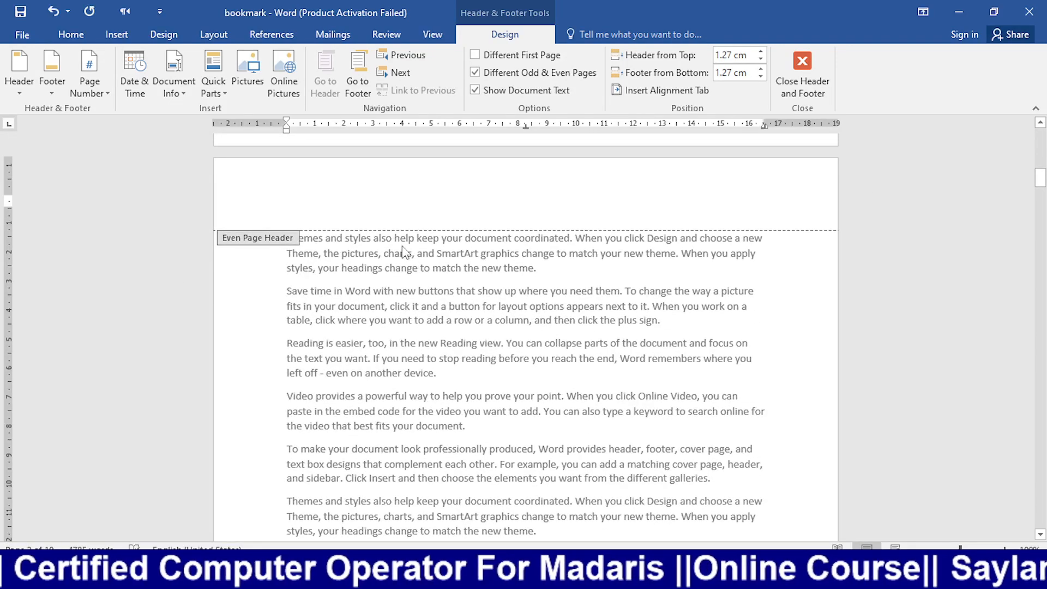
scroll(404, 252, up, 20)
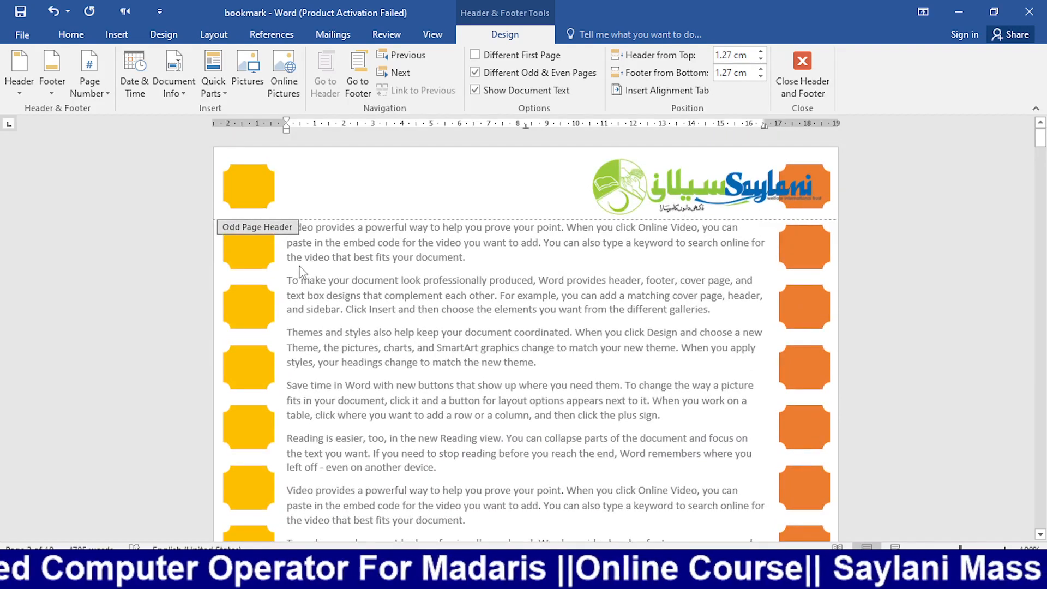
scroll(371, 266, down, 20)
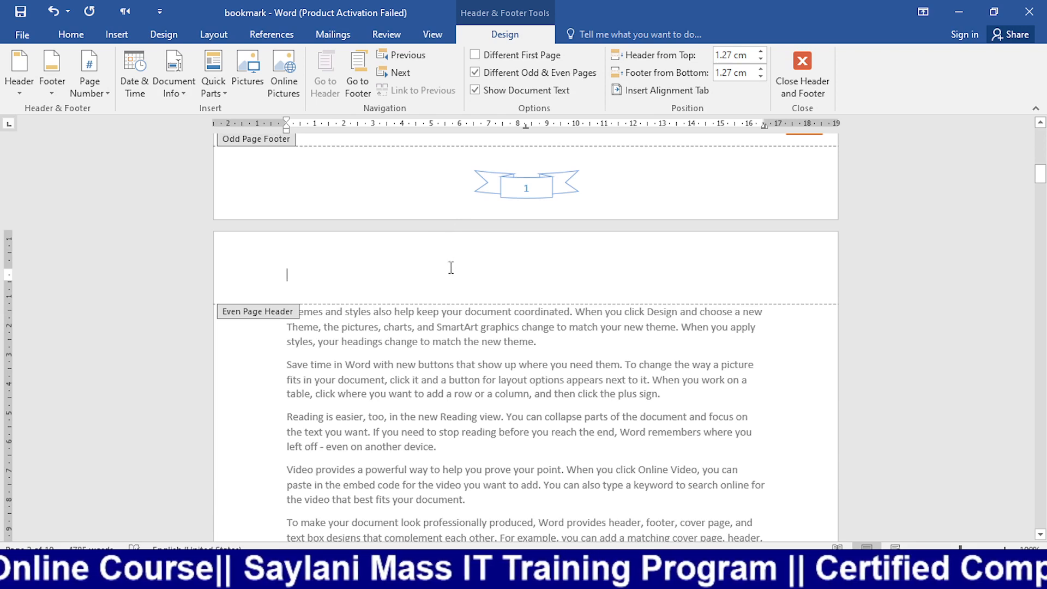
click(116, 38)
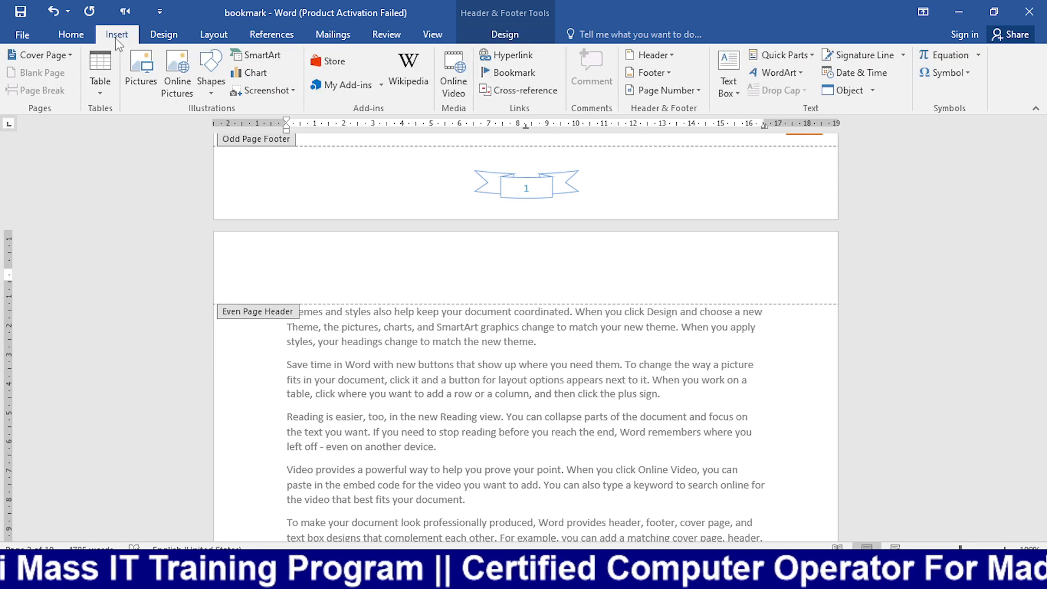
click(83, 35)
click(478, 34)
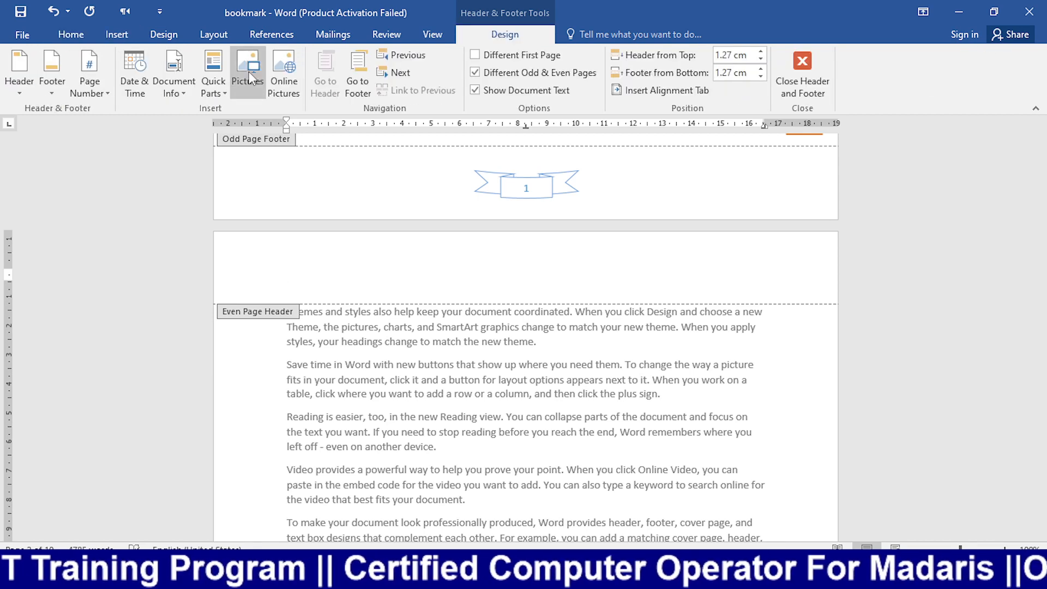
click(247, 69)
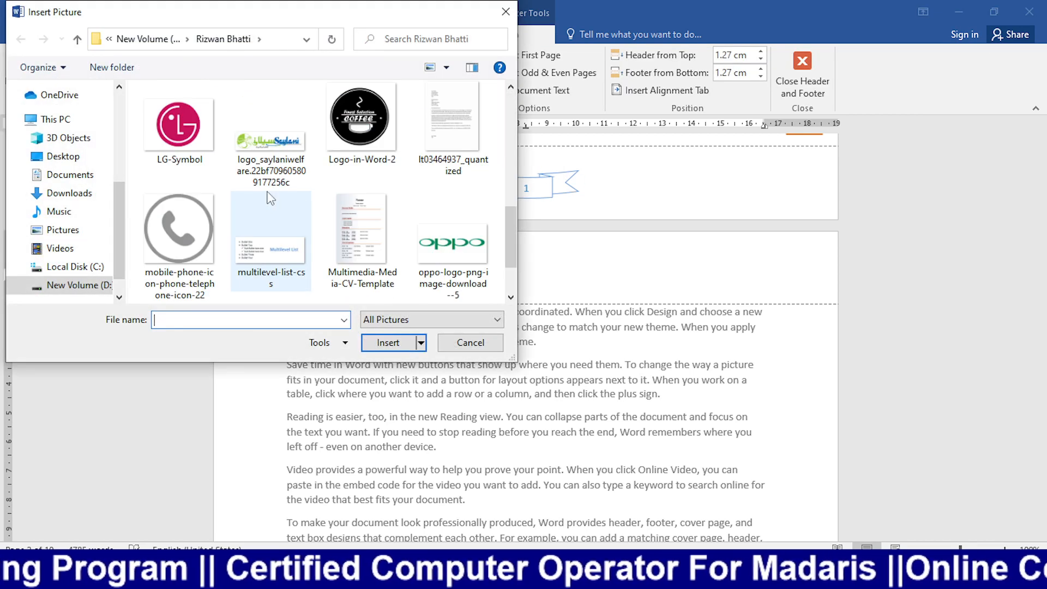
click(180, 129)
click(389, 344)
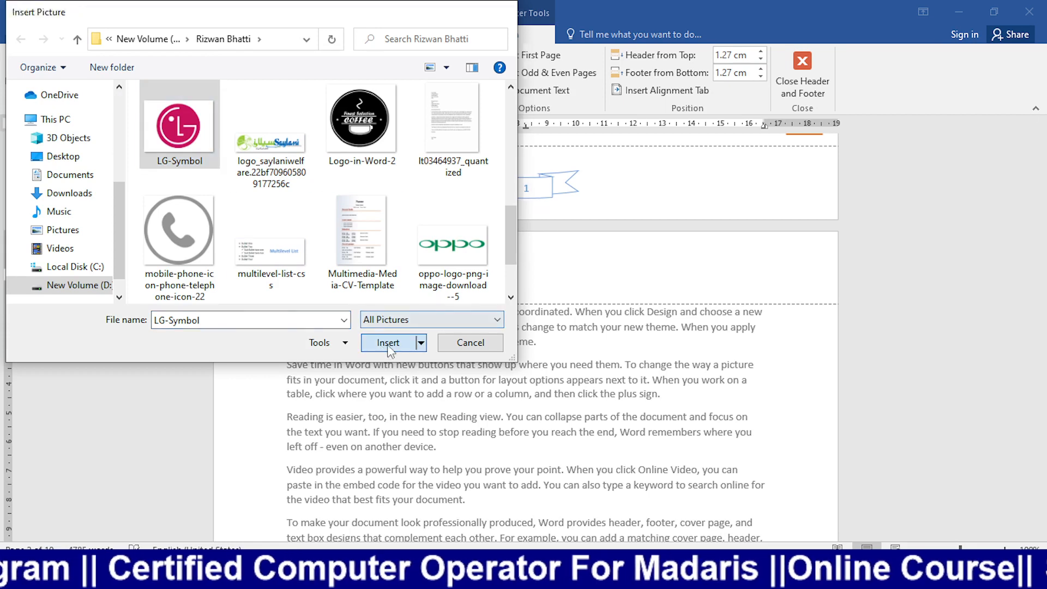
Step: Shrink the LG logo in the even page header to about 1.11 cm high and 1.51 cm wide
drag(763, 267, 537, 432)
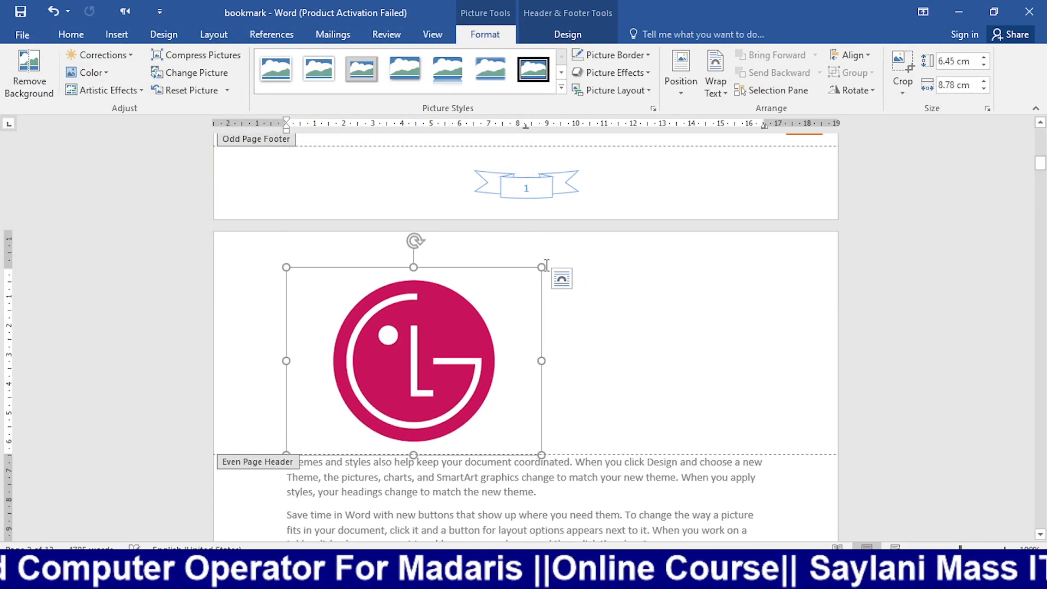
drag(541, 267, 341, 360)
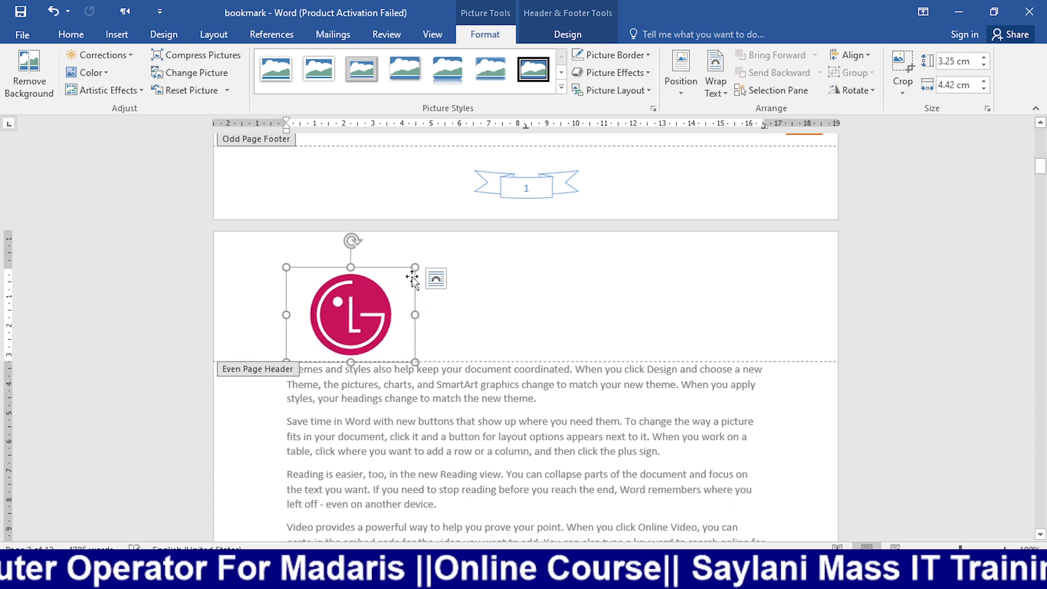
drag(415, 267, 326, 329)
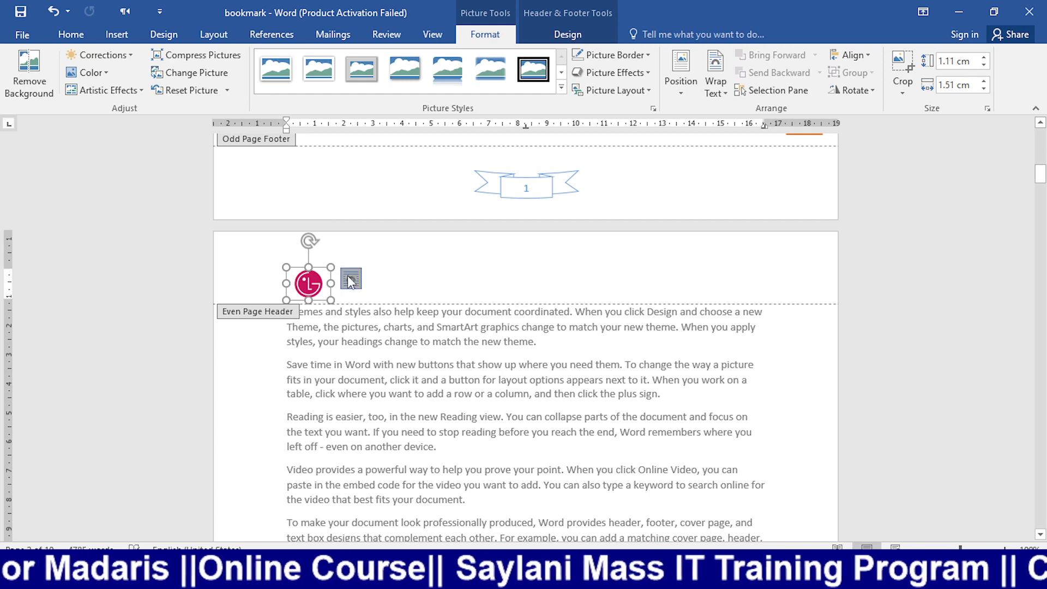
Step: Give the LG logo Square text wrapping, enlarge it to about 1.69 by 2.3 cm and place it at the even header's left end
click(350, 280)
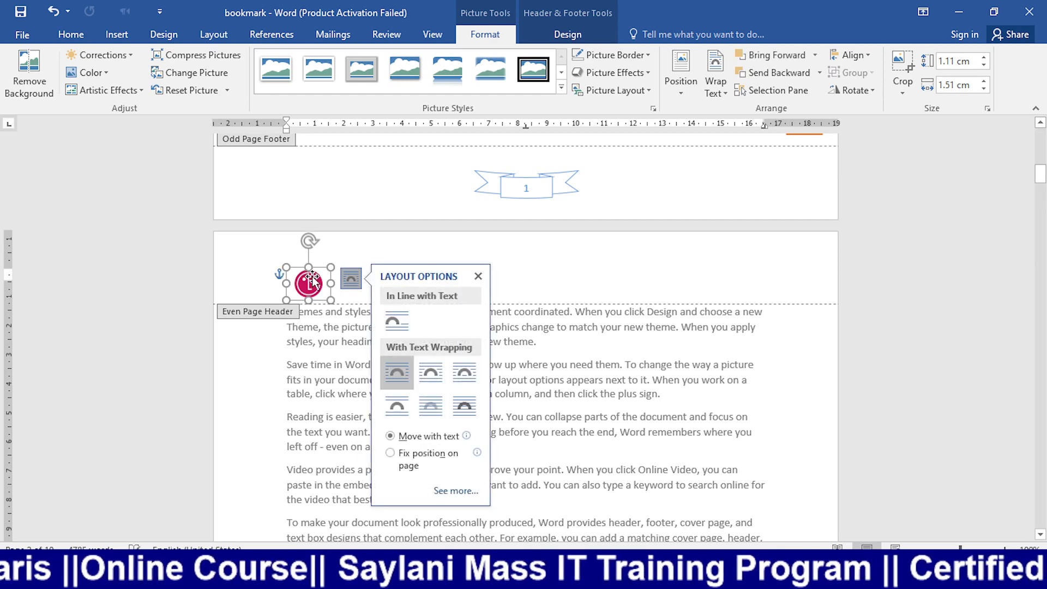
drag(307, 271, 650, 309)
drag(651, 274, 261, 273)
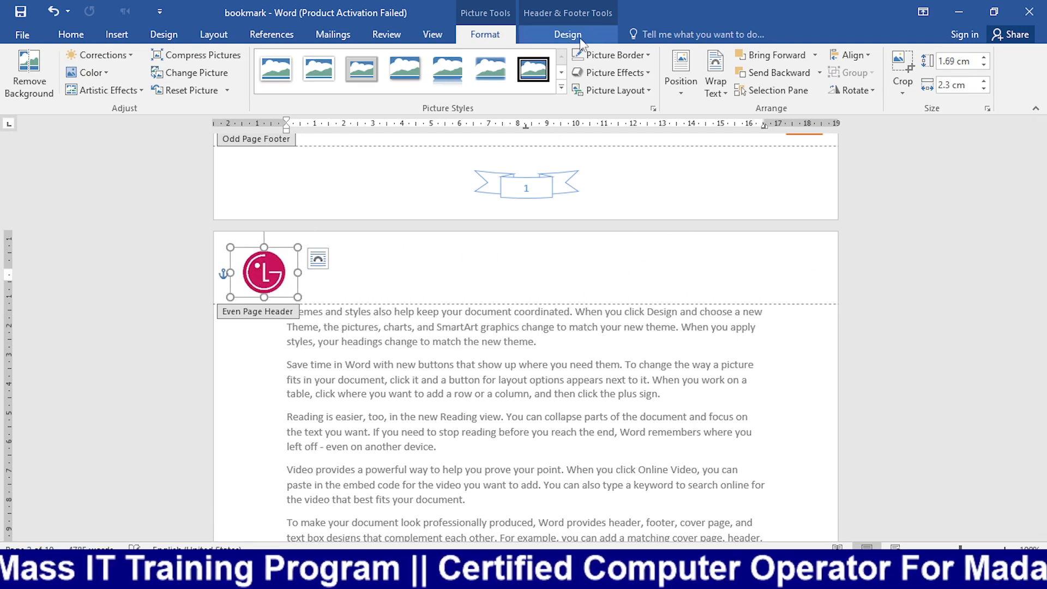
Step: Close header and footer editing and compare the headers of the first and second pages
click(599, 38)
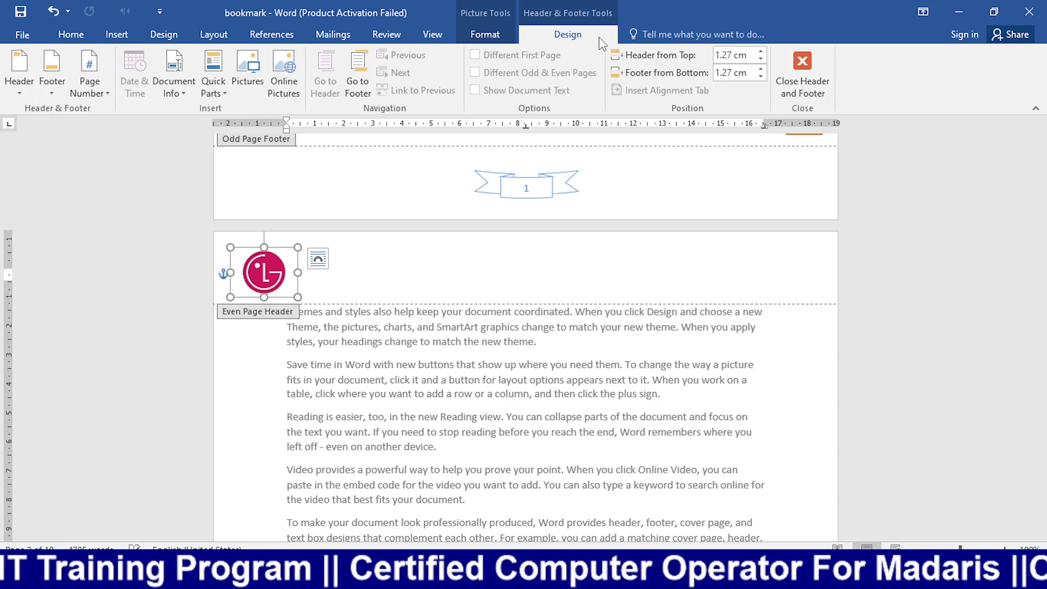
click(802, 63)
scroll(628, 335, up, 5)
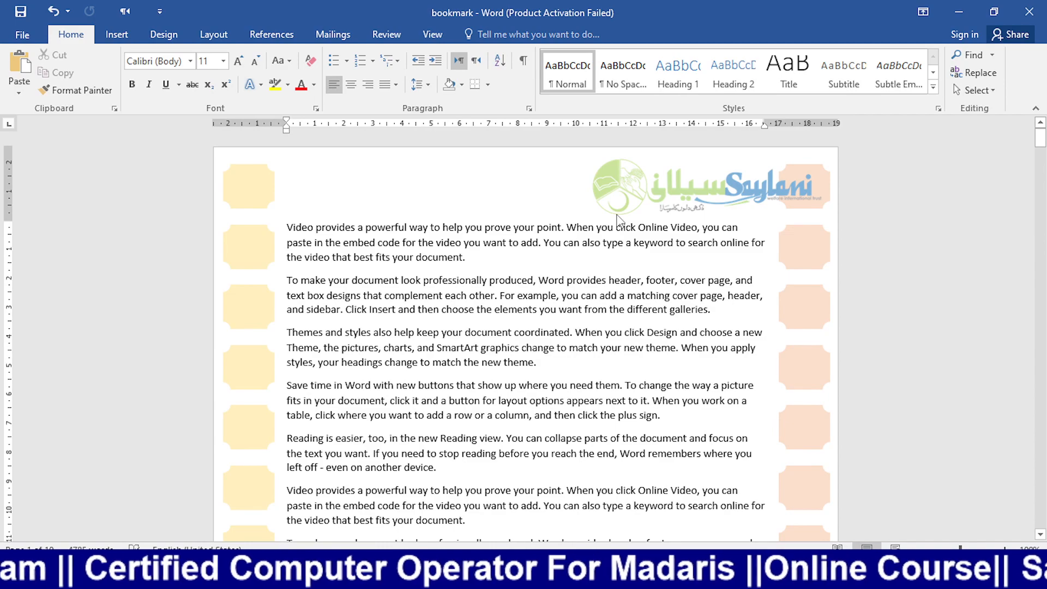
scroll(618, 220, down, 15)
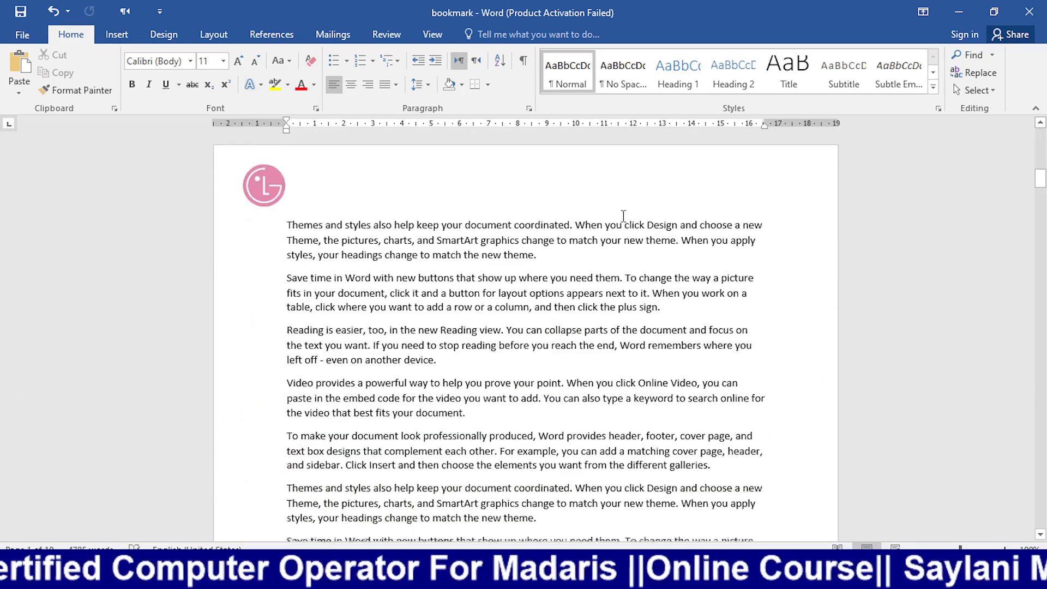
Step: Review the alternating odd and even page headers down to page 6 and open that page's even header for editing
scroll(624, 216, down, 20)
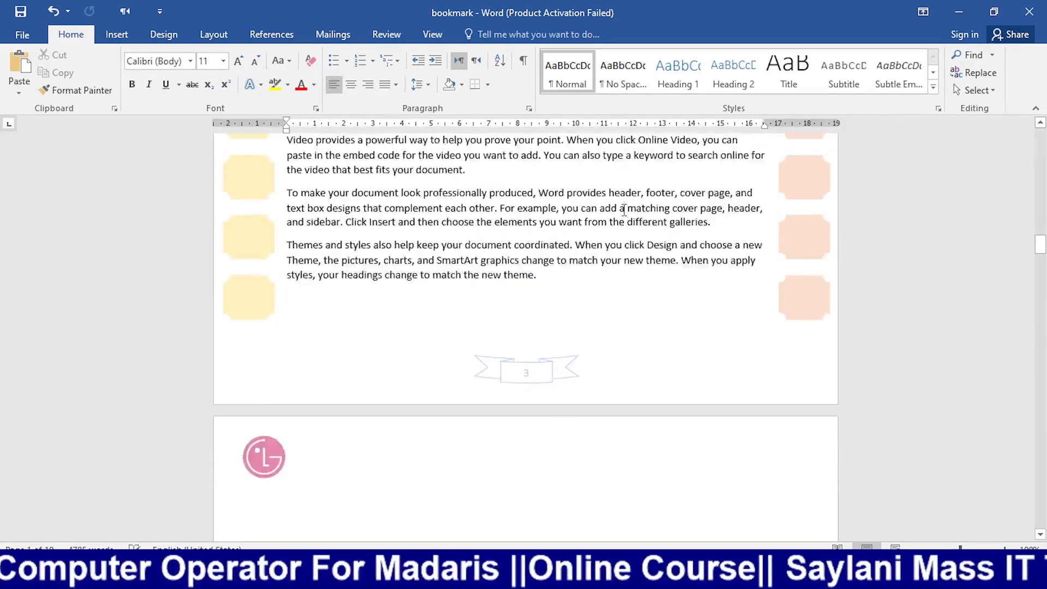
scroll(624, 211, down, 20)
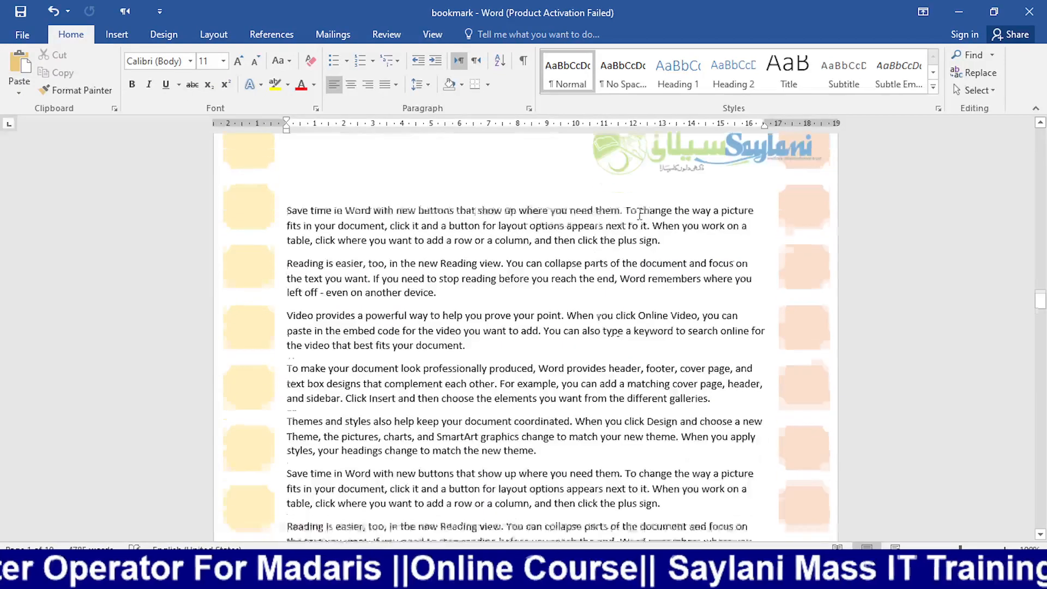
scroll(639, 214, down, 3)
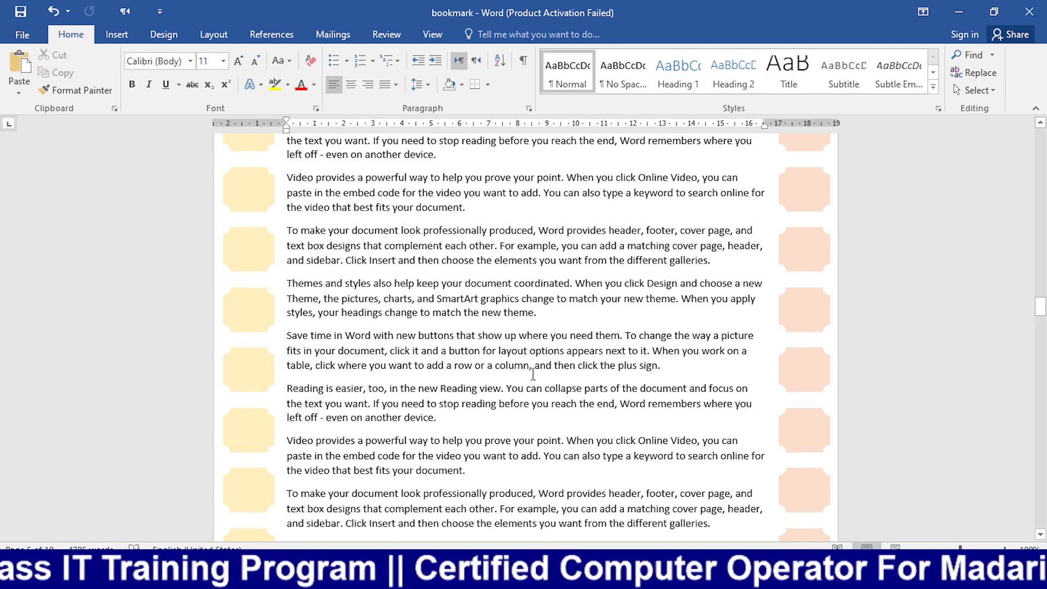
scroll(532, 373, down, 15)
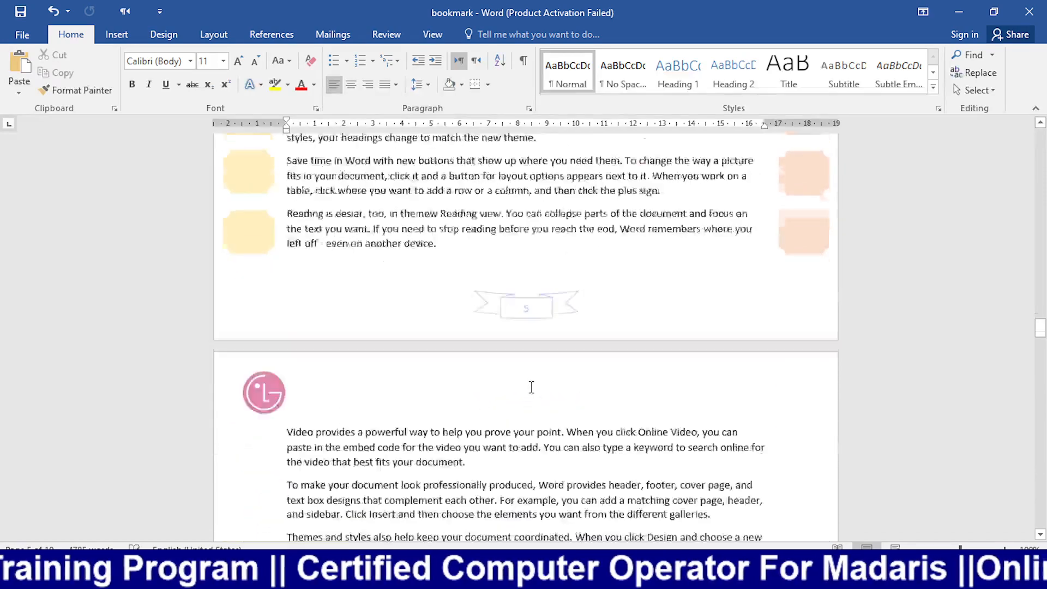
double_click(536, 387)
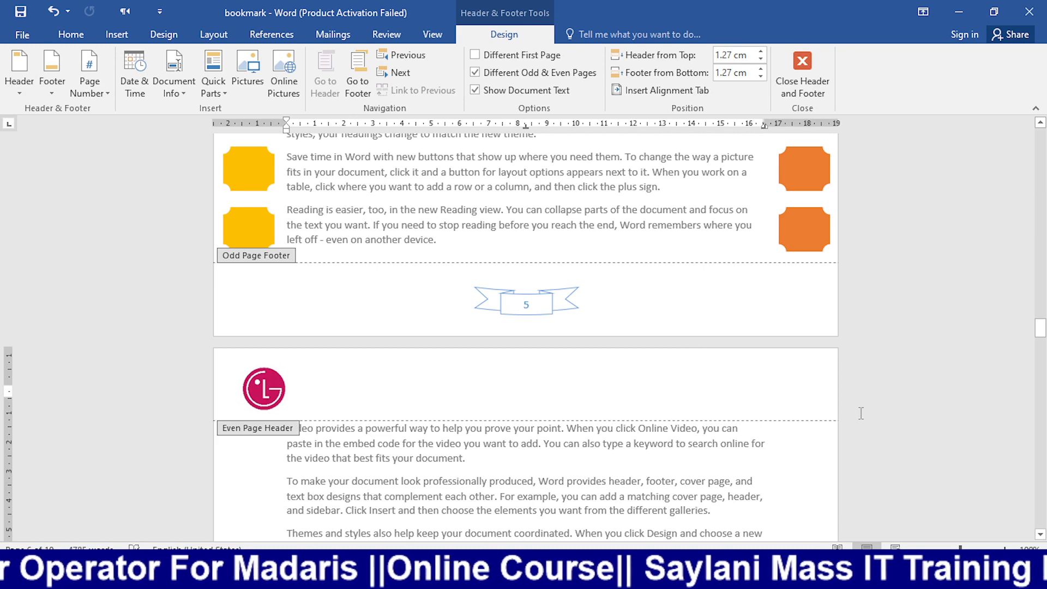
Step: Increase the even page header's distance from the top to 2.1 cm
click(761, 59)
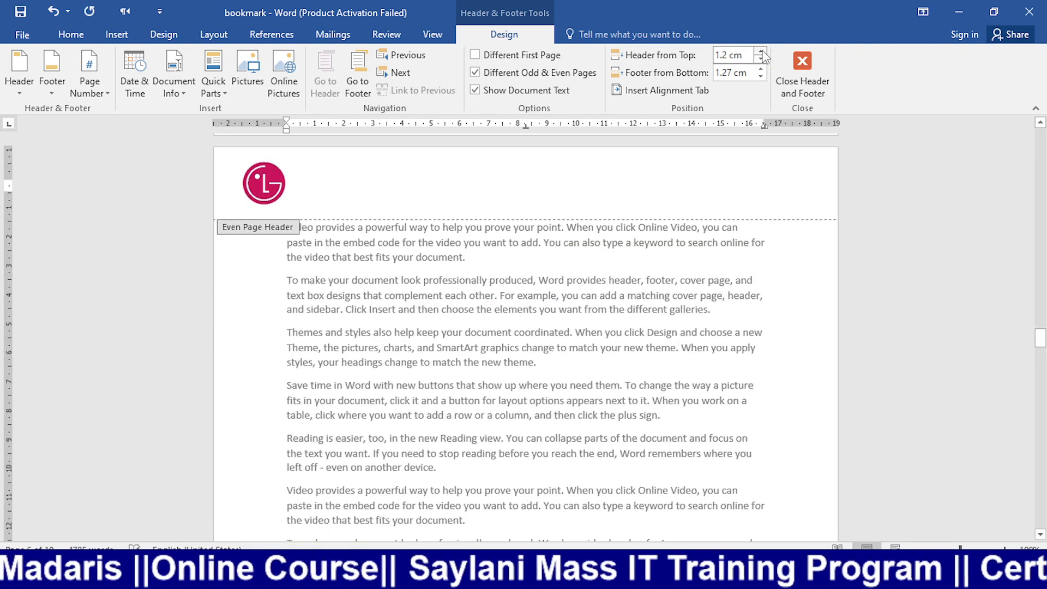
click(761, 51)
click(761, 51)
click(761, 51)
click(761, 51)
click(761, 52)
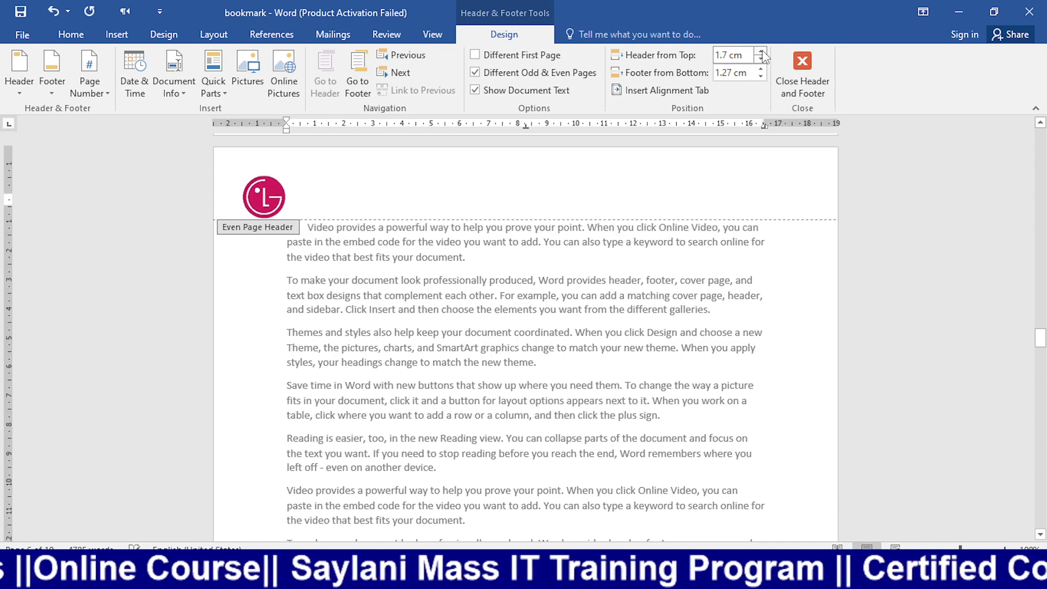
click(761, 52)
click(762, 52)
click(762, 52)
click(762, 52)
click(761, 51)
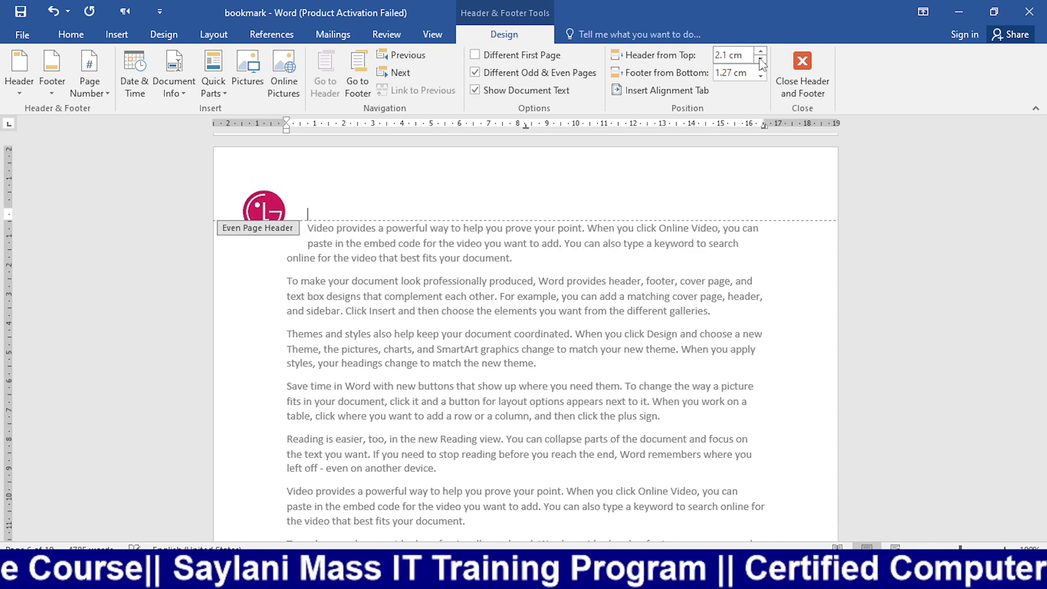
Step: Set the header distance from the top to 1.3 cm and the footer distance to 1.4 cm, and close header and footer editing
click(761, 67)
click(761, 60)
click(761, 61)
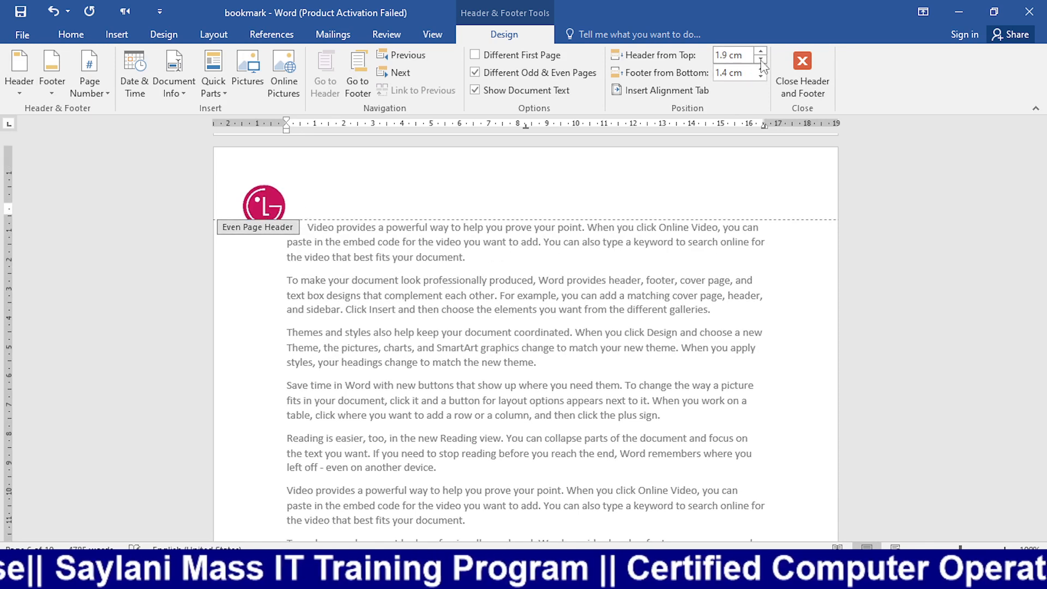
click(761, 60)
click(761, 60)
click(760, 60)
click(761, 60)
click(760, 60)
click(761, 60)
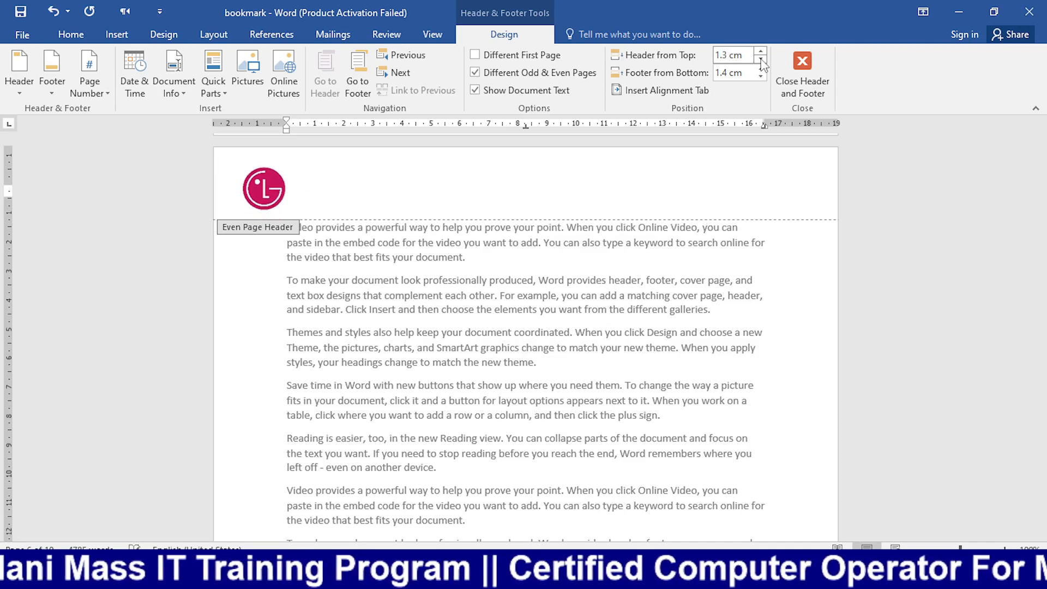
click(761, 60)
click(761, 60)
click(761, 52)
click(760, 52)
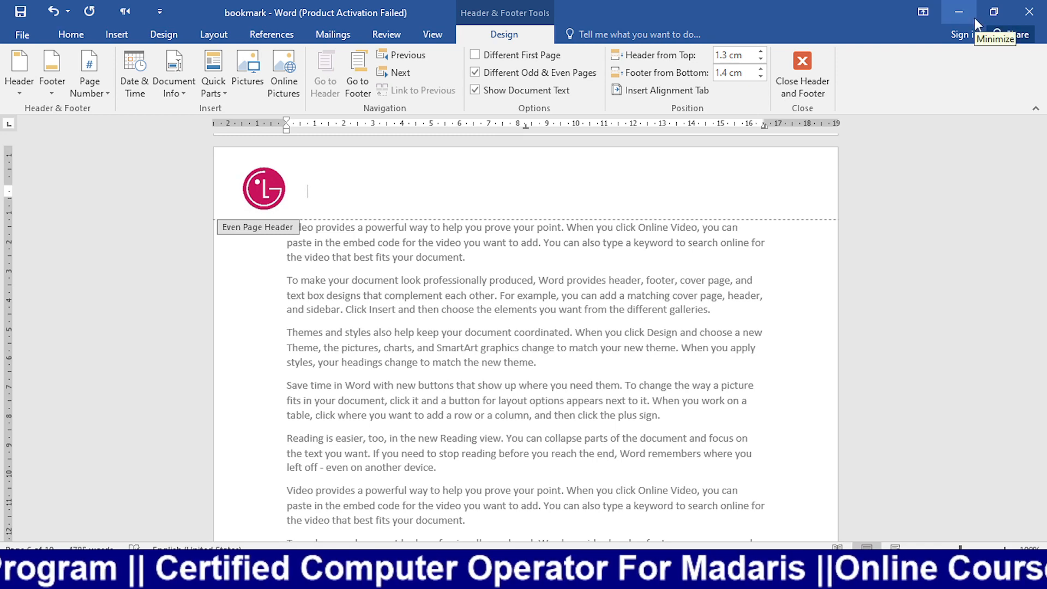
click(814, 85)
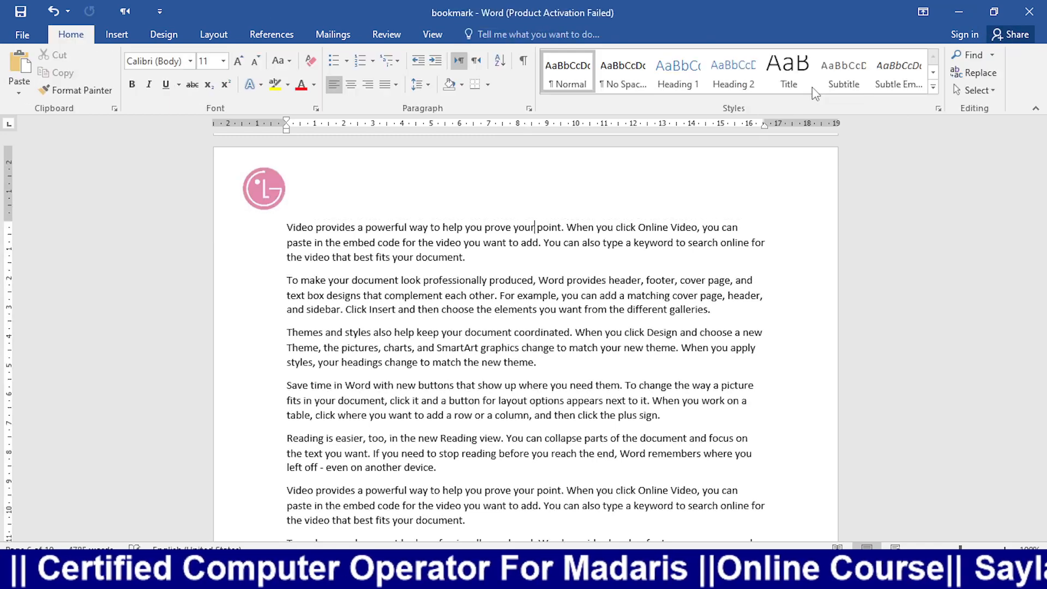
click(117, 35)
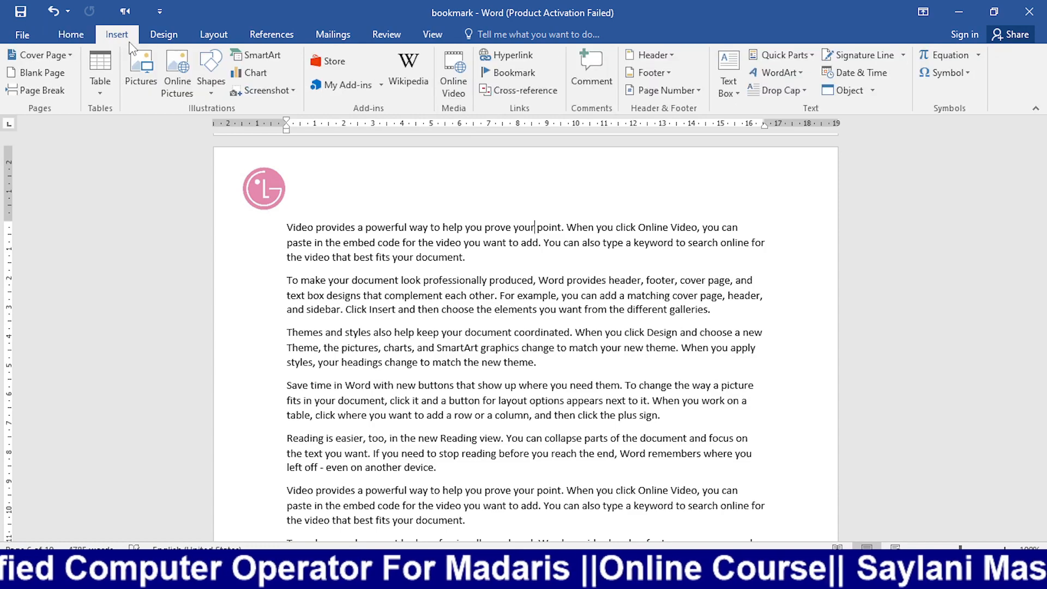
click(668, 91)
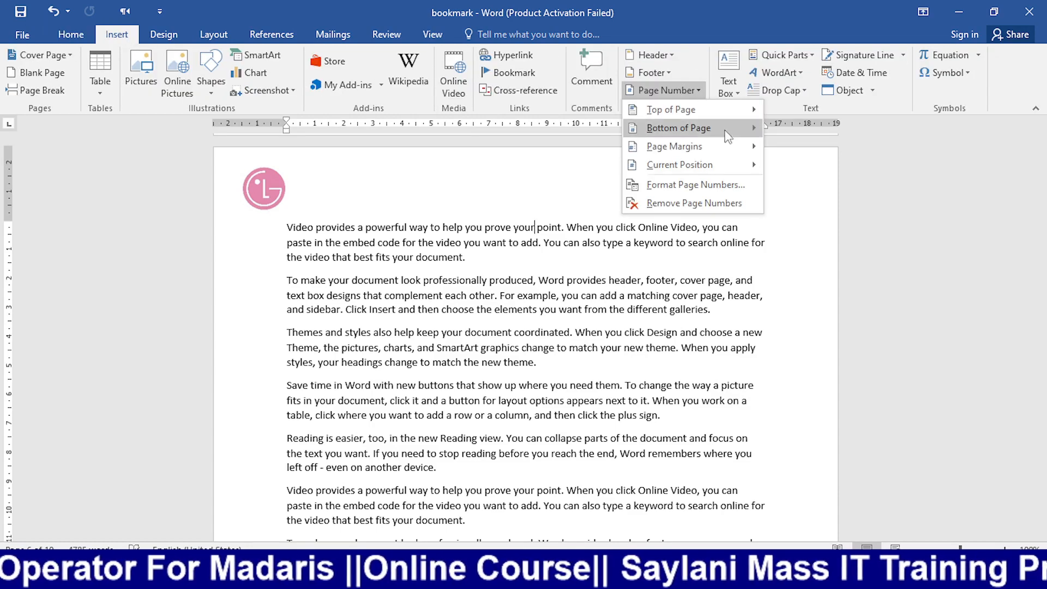
mouse_move(718, 136)
click(493, 213)
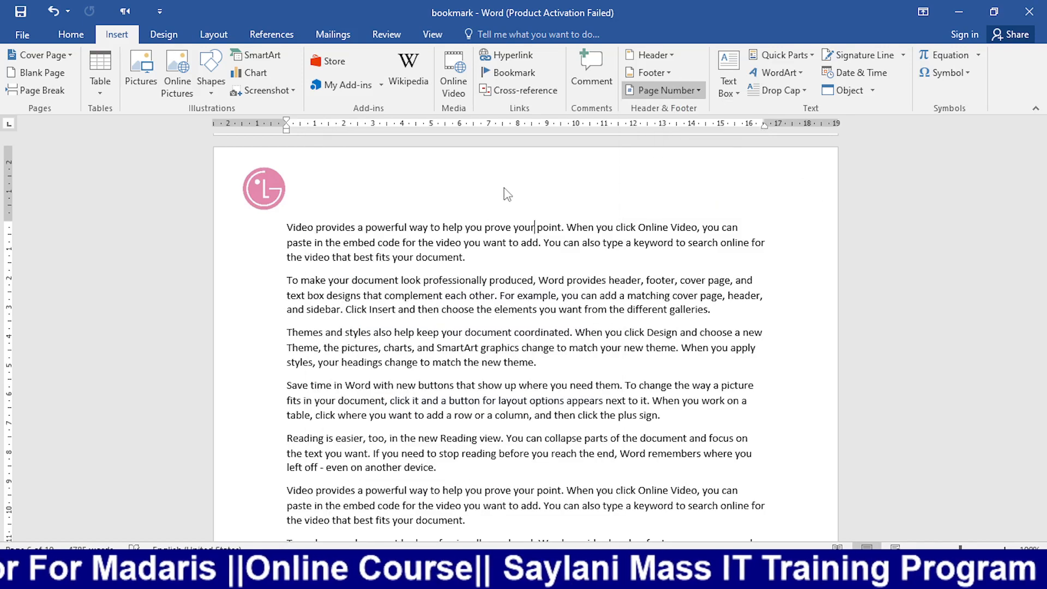
double_click(497, 197)
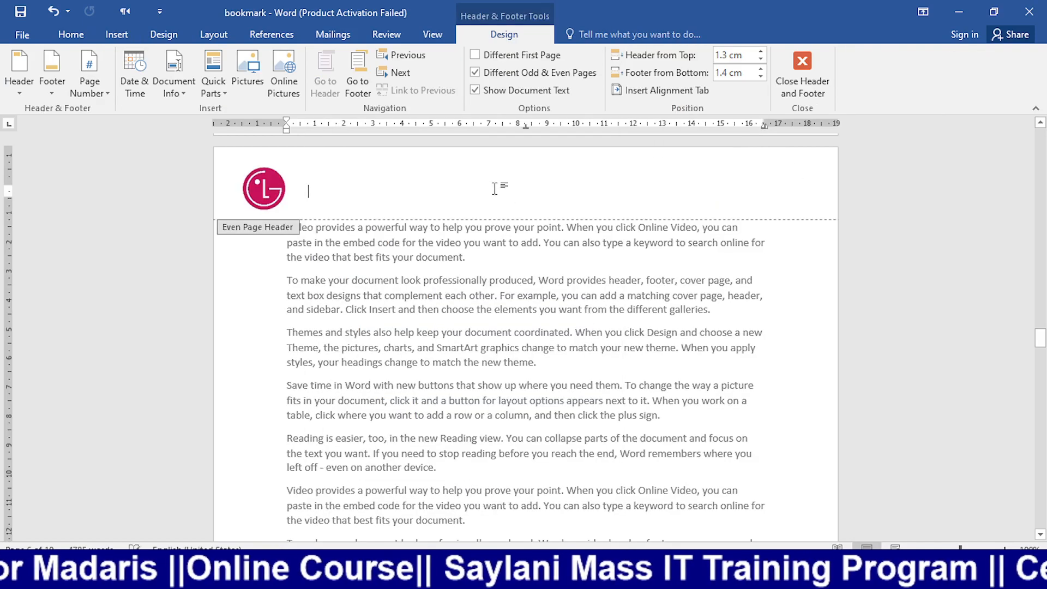
click(100, 93)
click(512, 297)
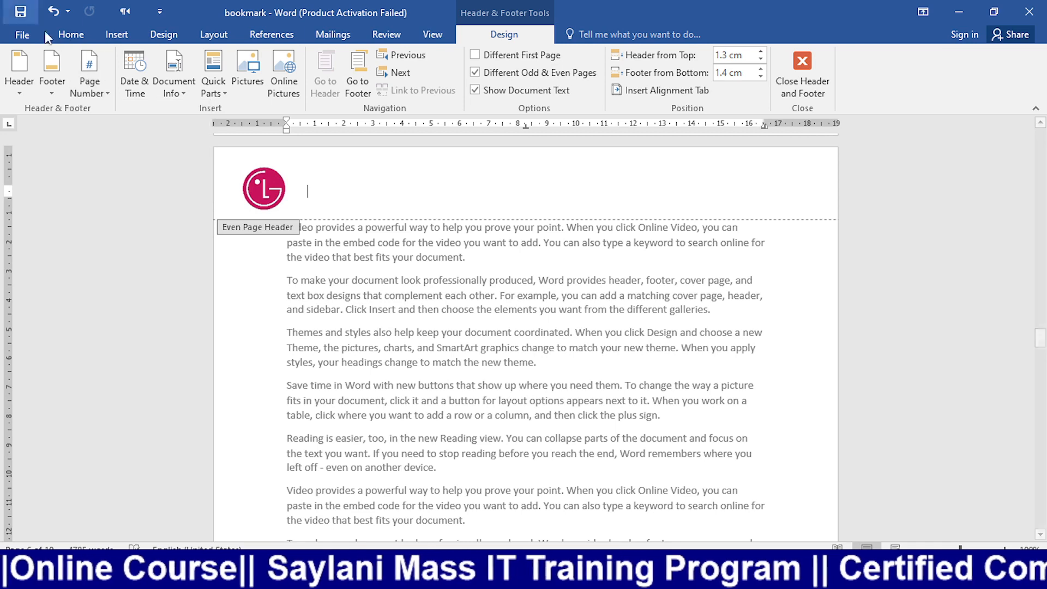
click(803, 71)
Step: Browse the built-in text box designs, insert the Grid Quote text box on page 6 and deselect it
click(136, 40)
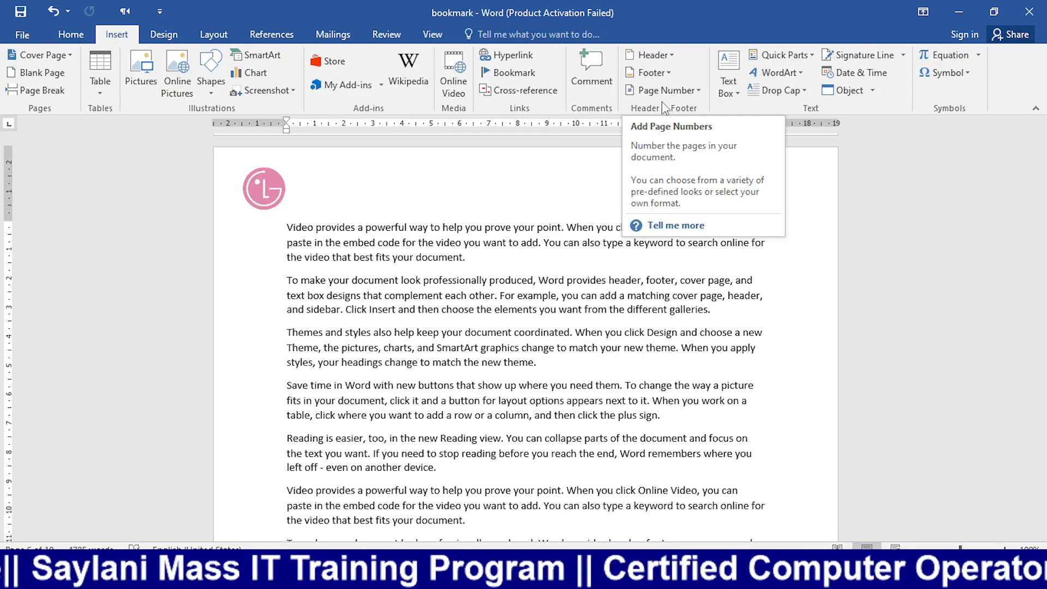
click(742, 93)
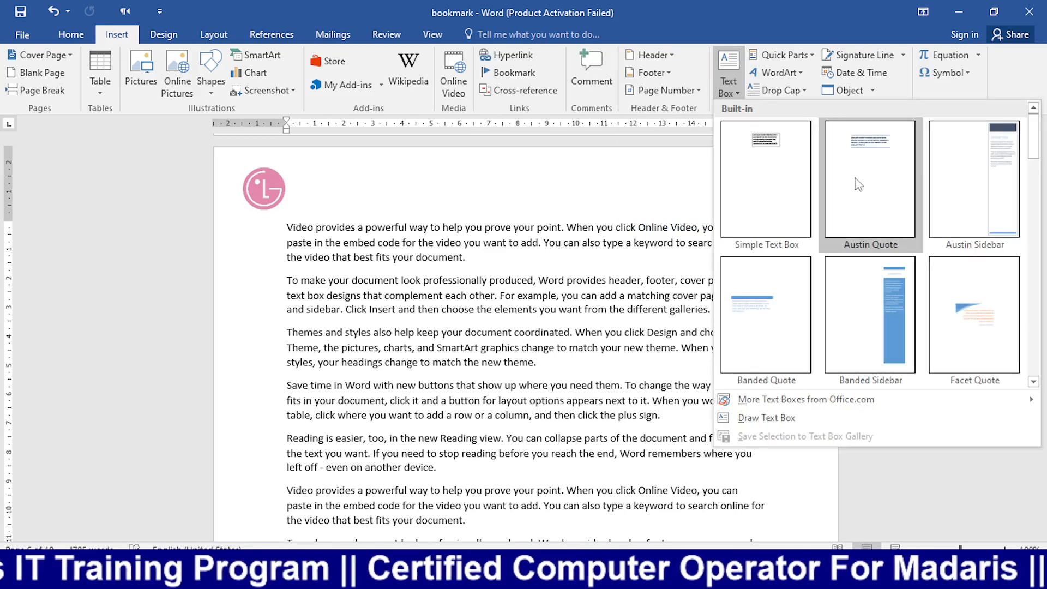
scroll(847, 257, down, 5)
scroll(847, 256, down, 3)
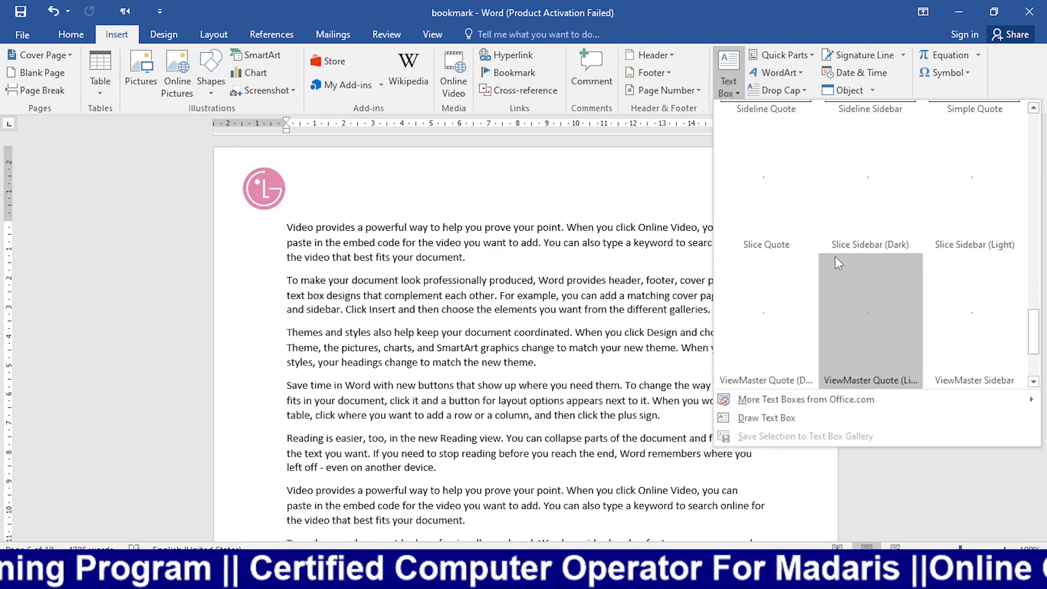
scroll(807, 274, up, 8)
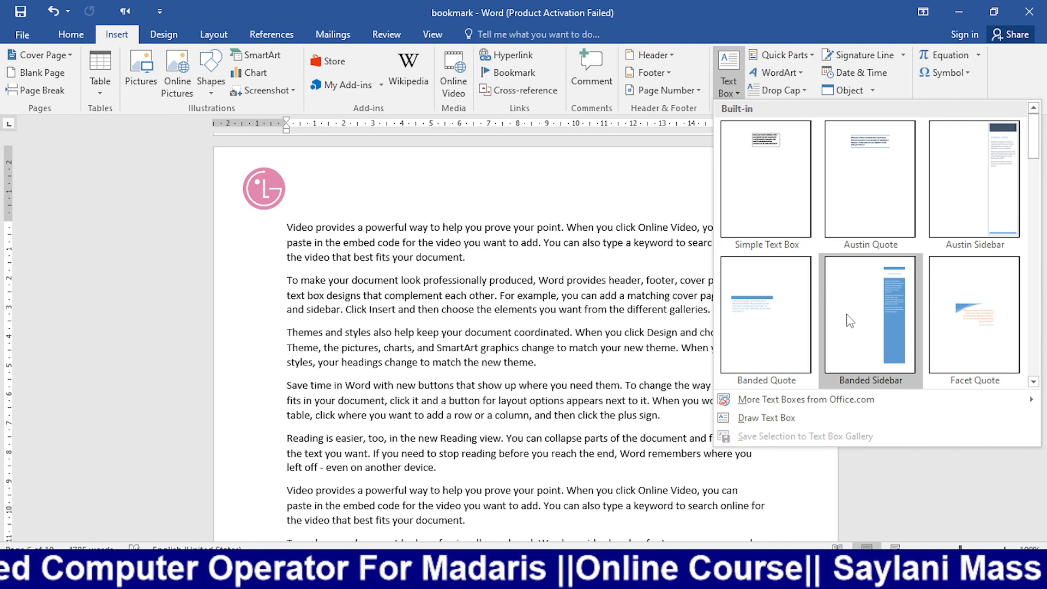
scroll(842, 295, down, 3)
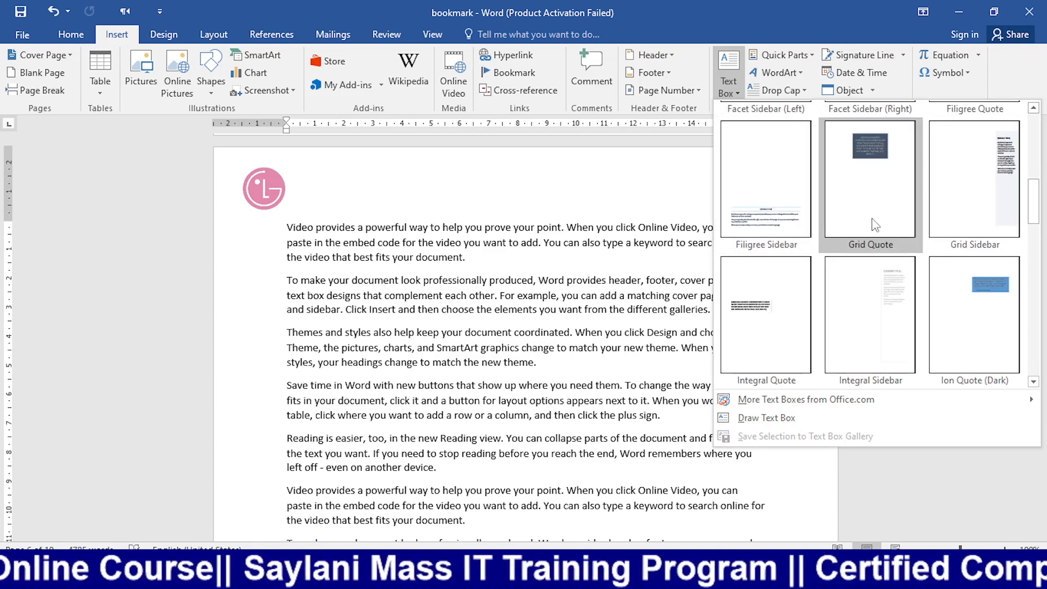
click(868, 159)
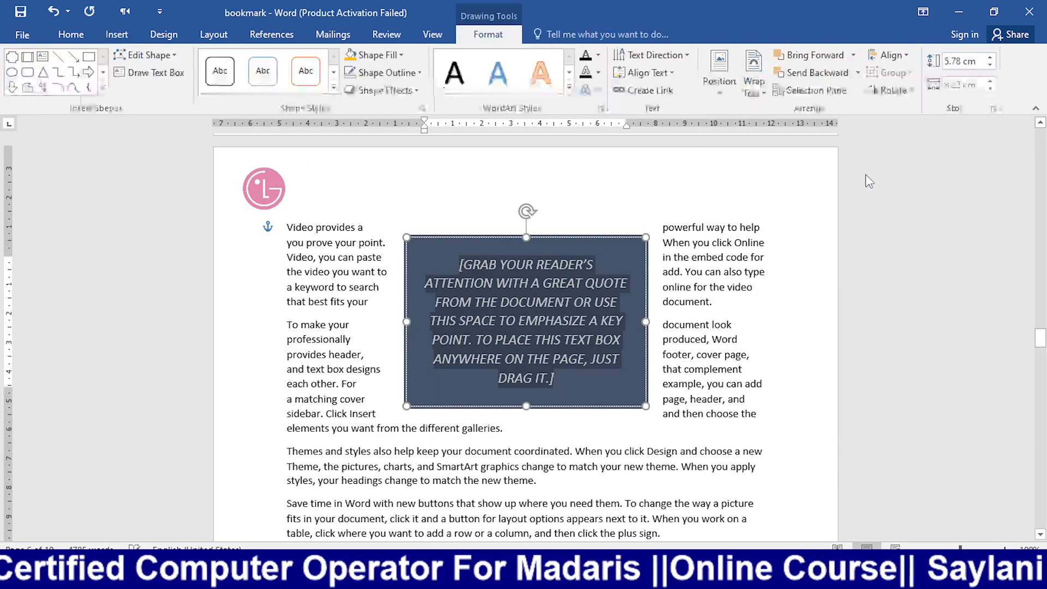
click(779, 289)
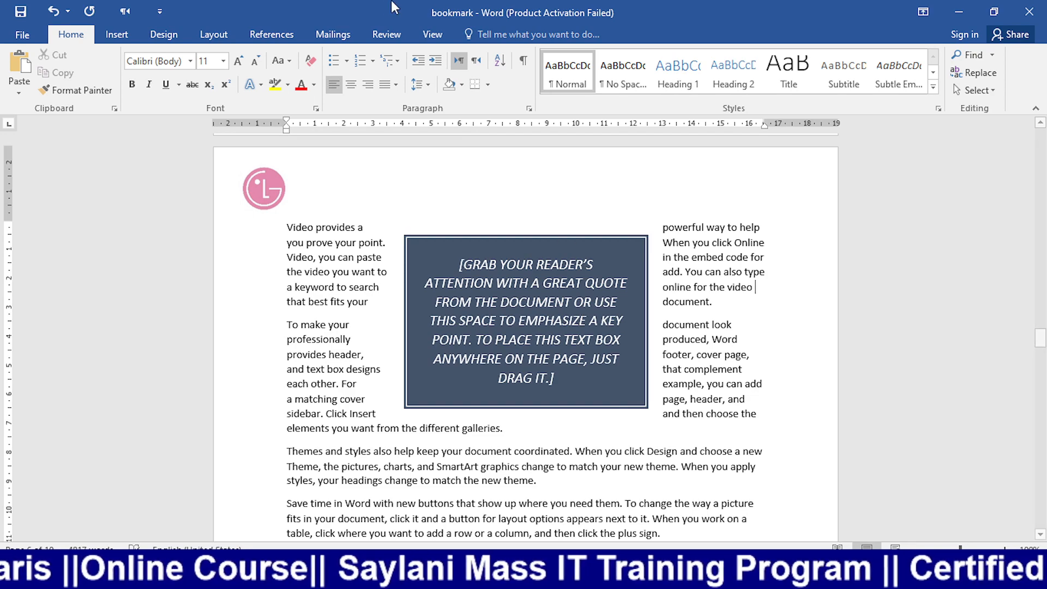
Step: Draw a rectangle about 7.33 cm high and 9.31 cm wide over the text on page 7 and give it Square text wrapping
scroll(433, 182, down, 3)
scroll(433, 181, down, 10)
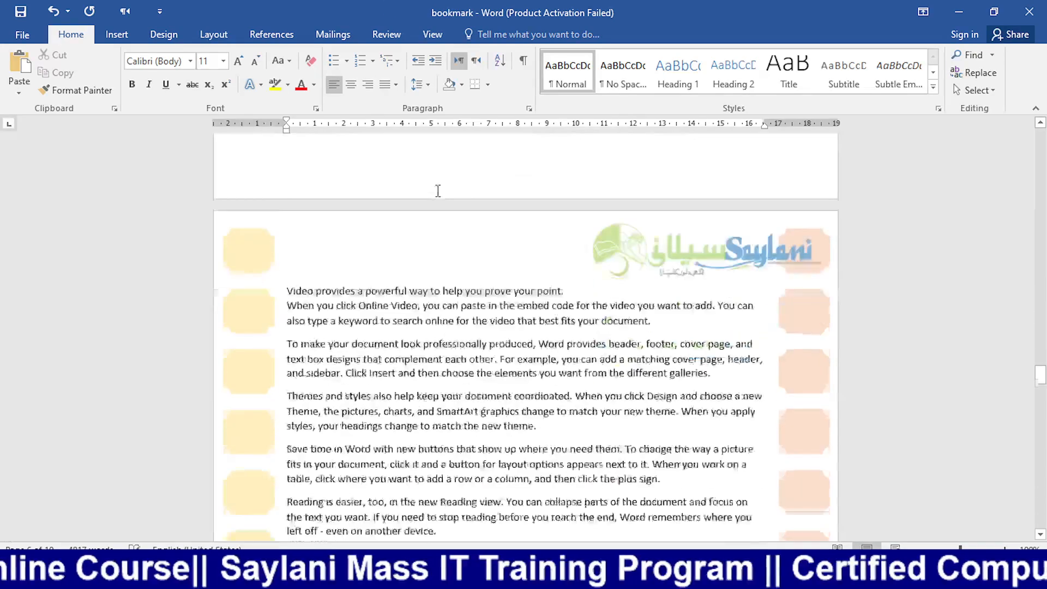
click(115, 35)
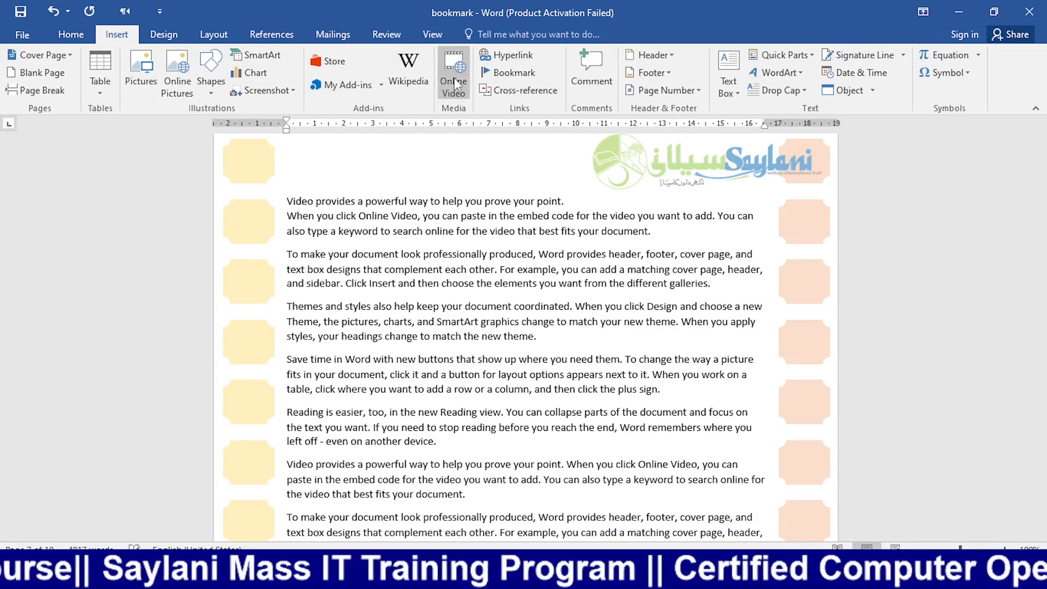
click(211, 71)
click(281, 127)
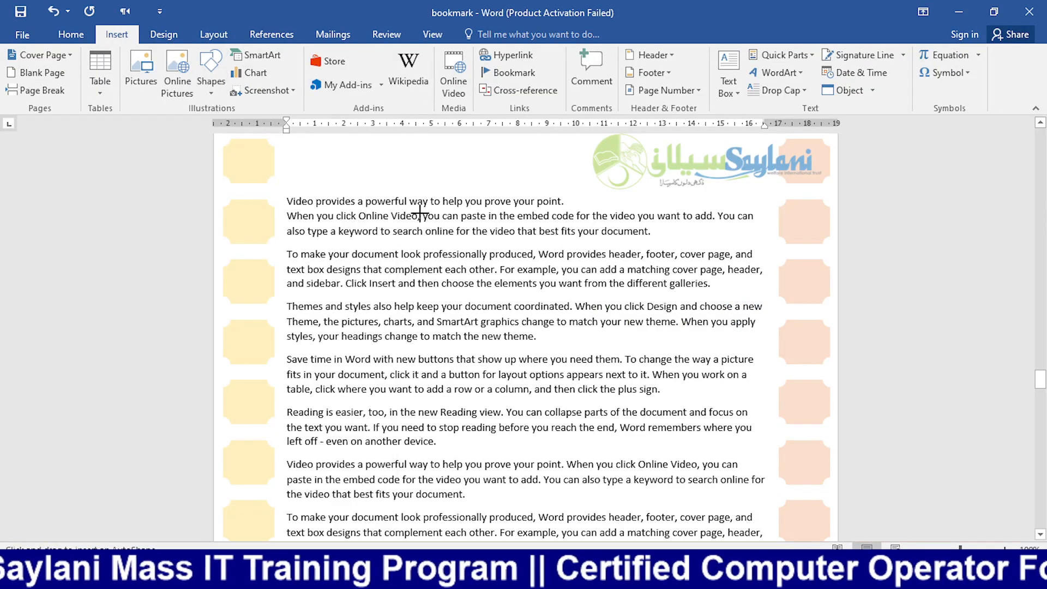
drag(410, 194, 681, 407)
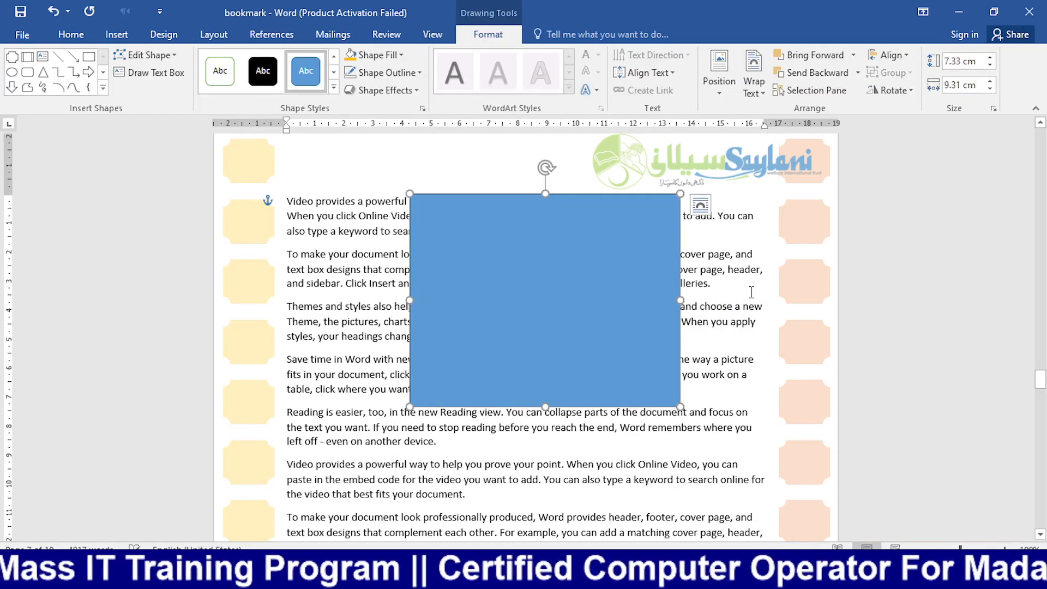
click(701, 205)
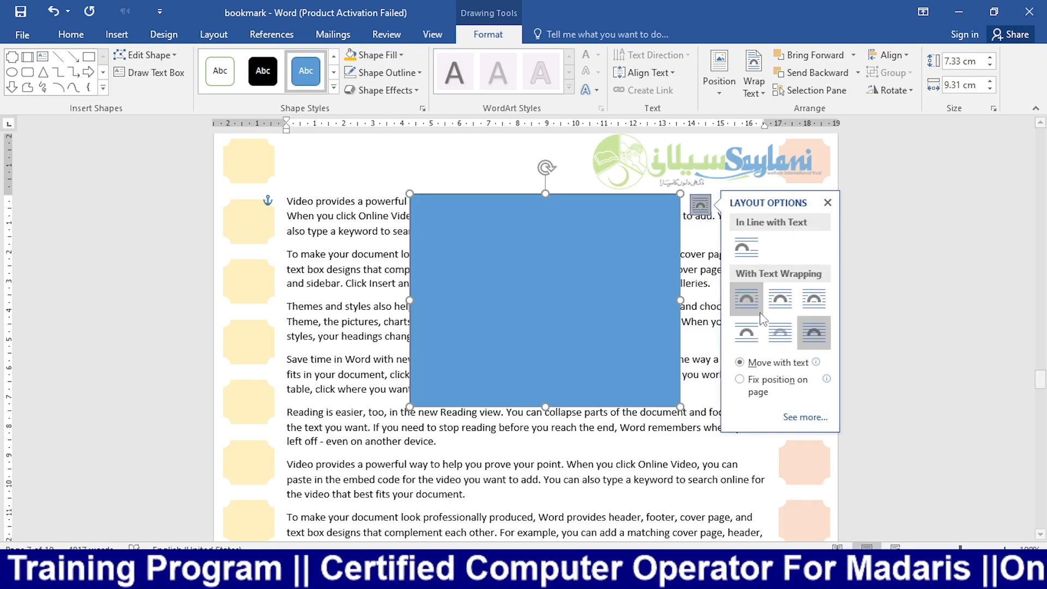
click(747, 300)
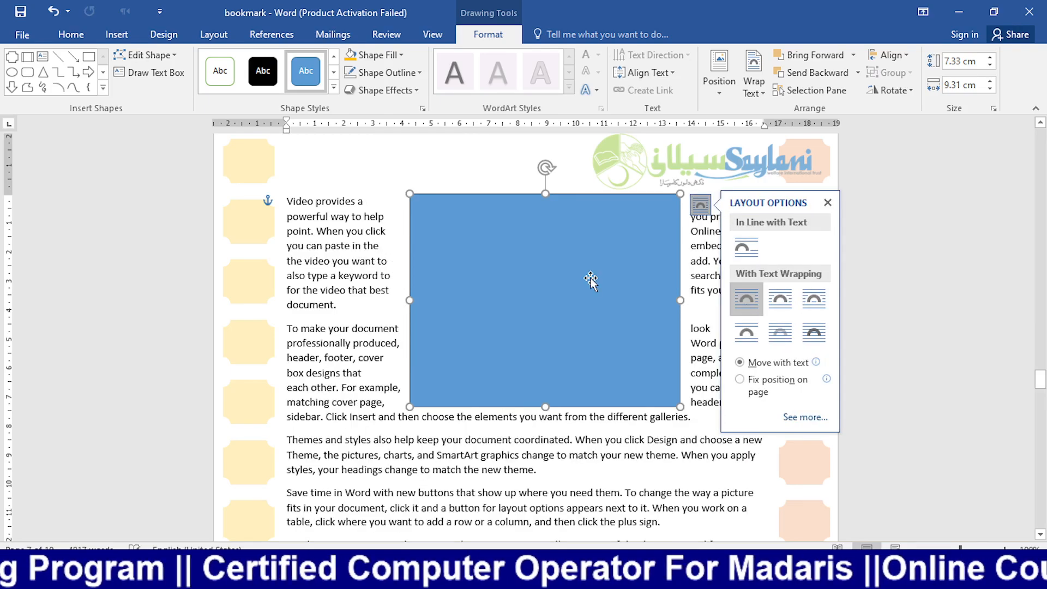
Step: Give the Grid Quote text box on page 6 a grey theme fill and a gold theme outline, and deselect it
scroll(591, 281, up, 15)
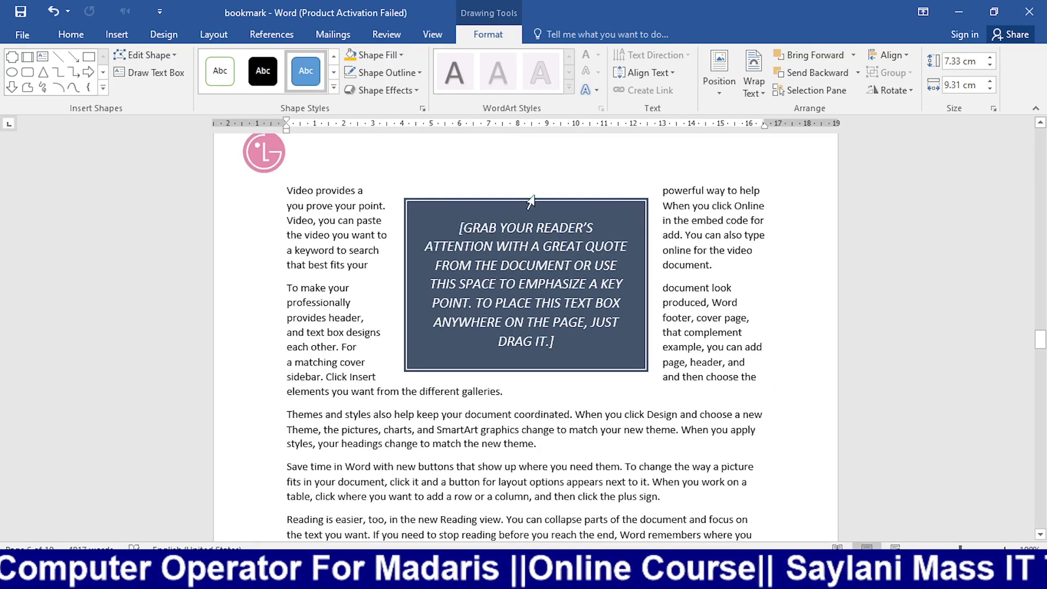
click(464, 210)
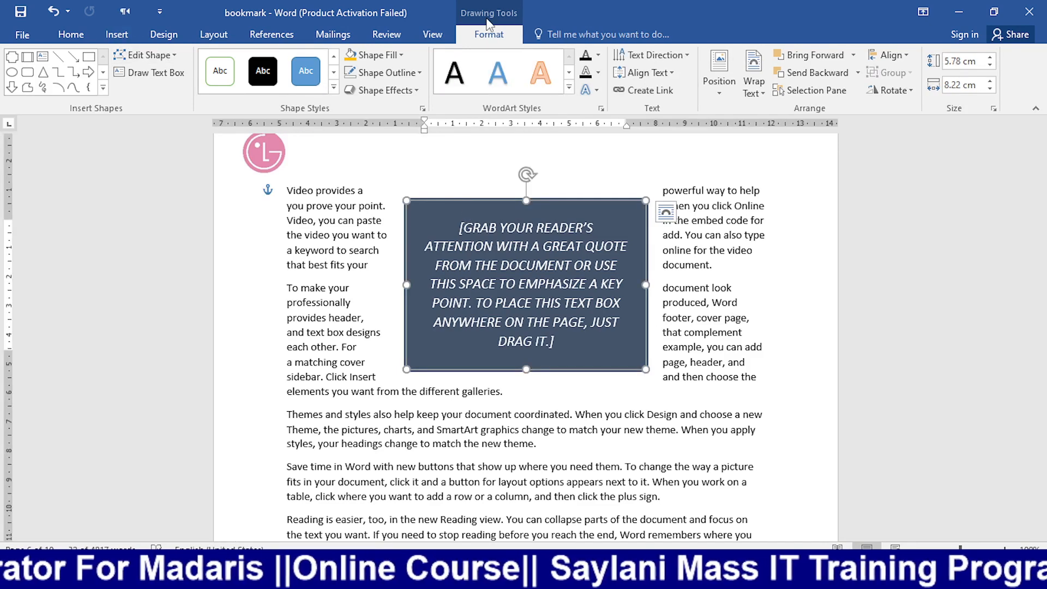
click(382, 73)
click(400, 56)
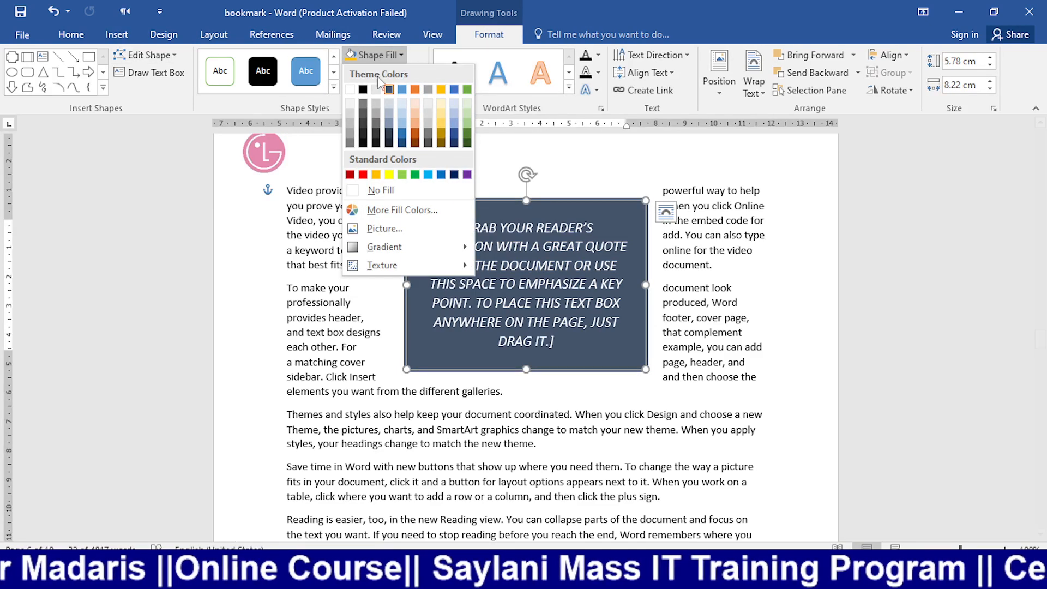
click(428, 90)
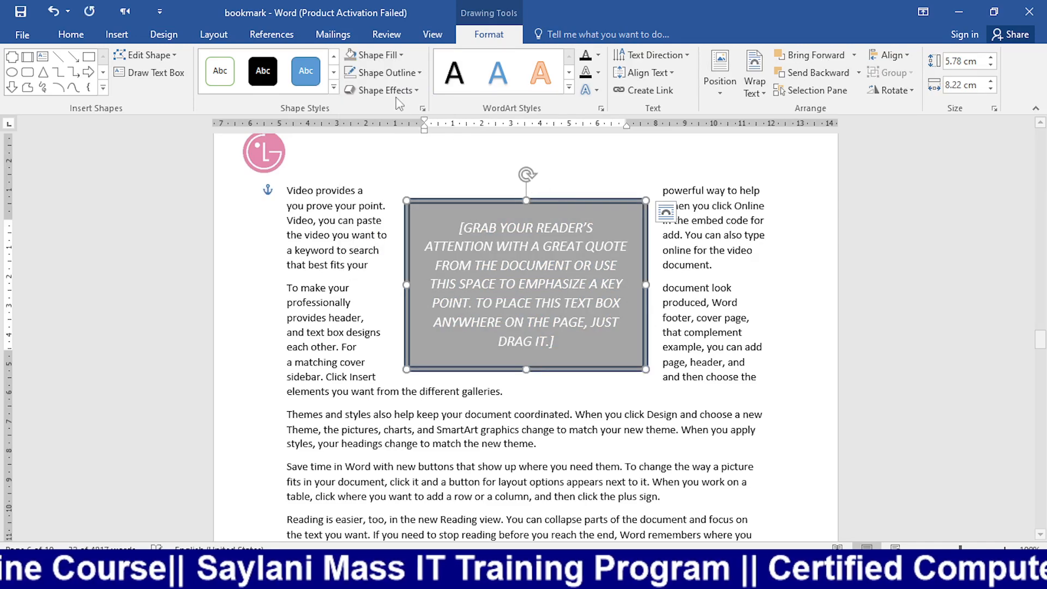
click(418, 73)
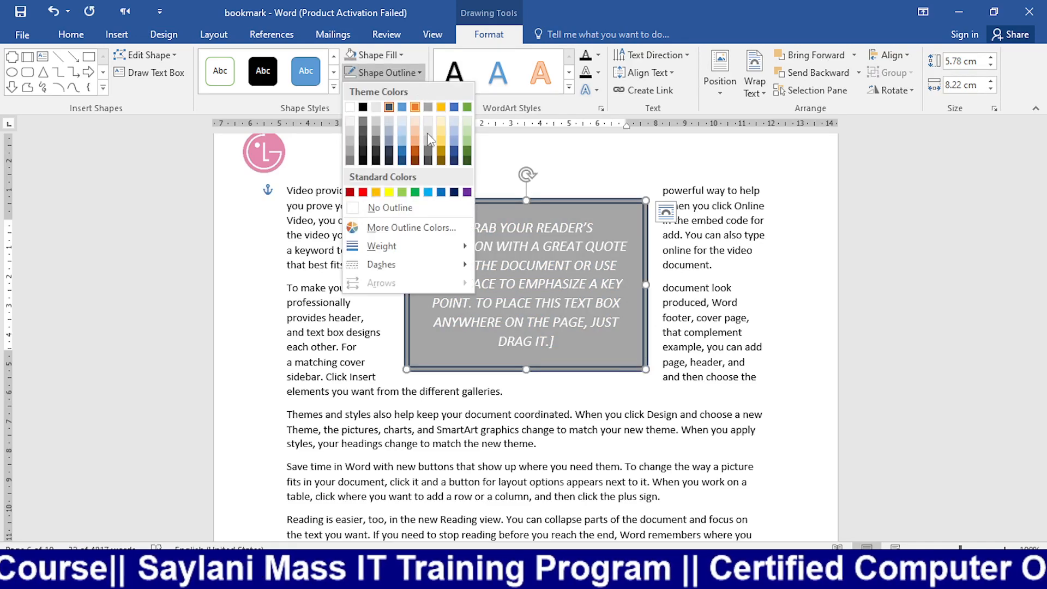
click(441, 107)
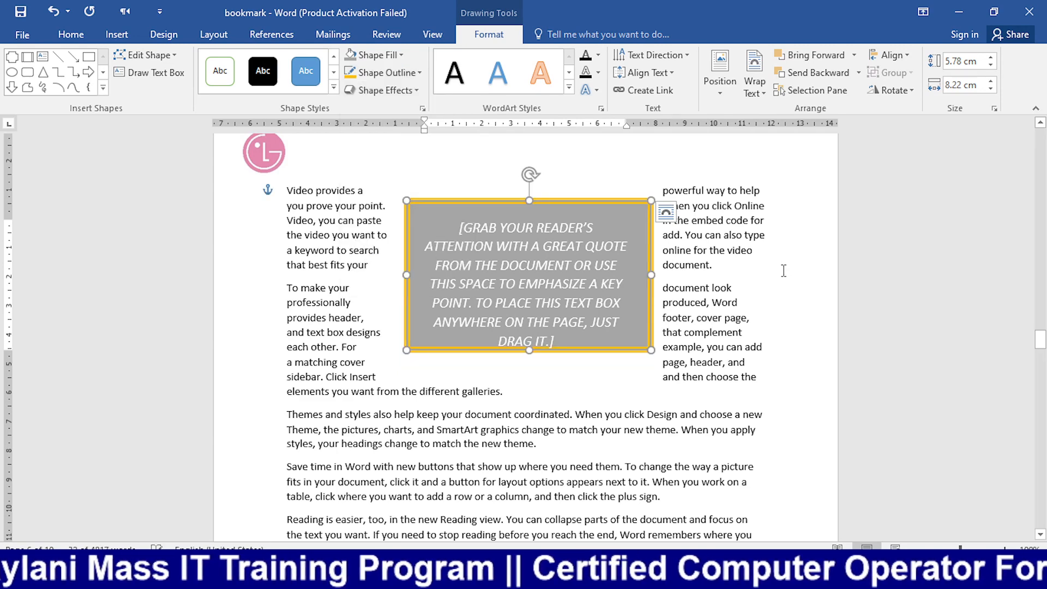
click(784, 271)
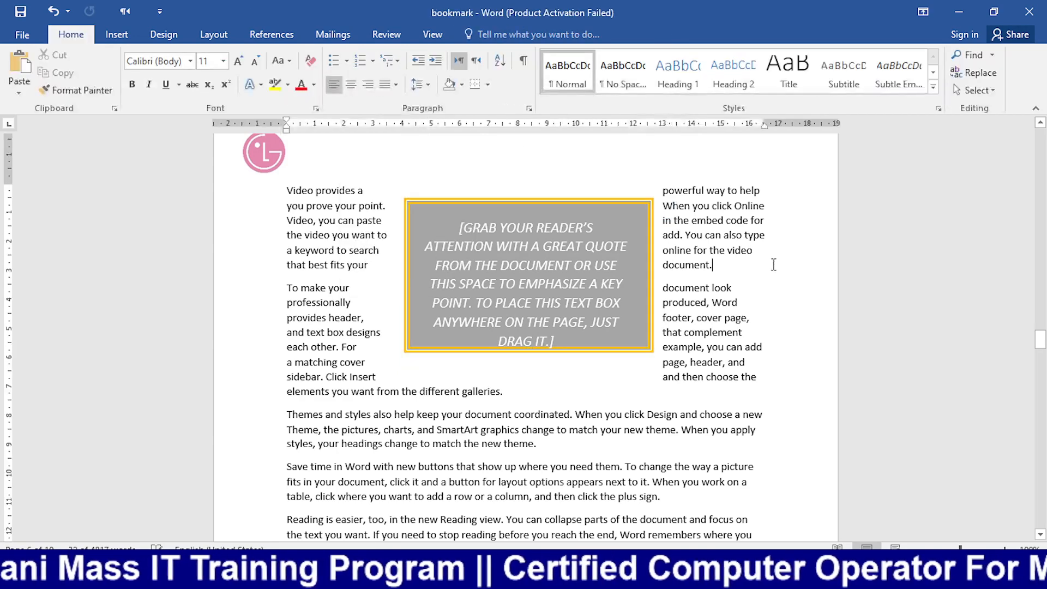
Step: Apply an outer shadow offset to the left to the quote text box and deselect it
double_click(614, 202)
click(424, 91)
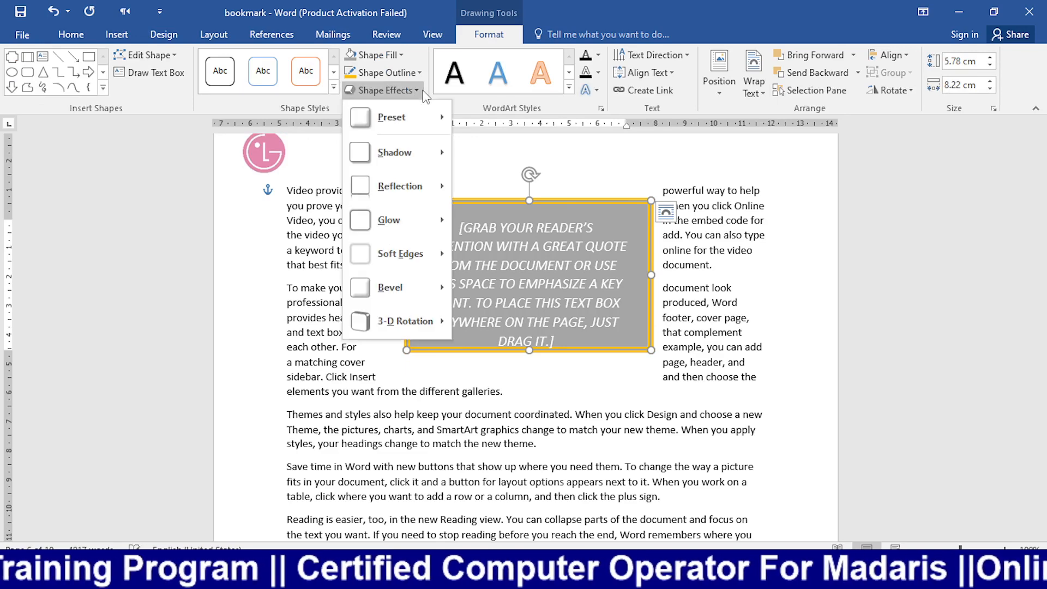
mouse_move(435, 157)
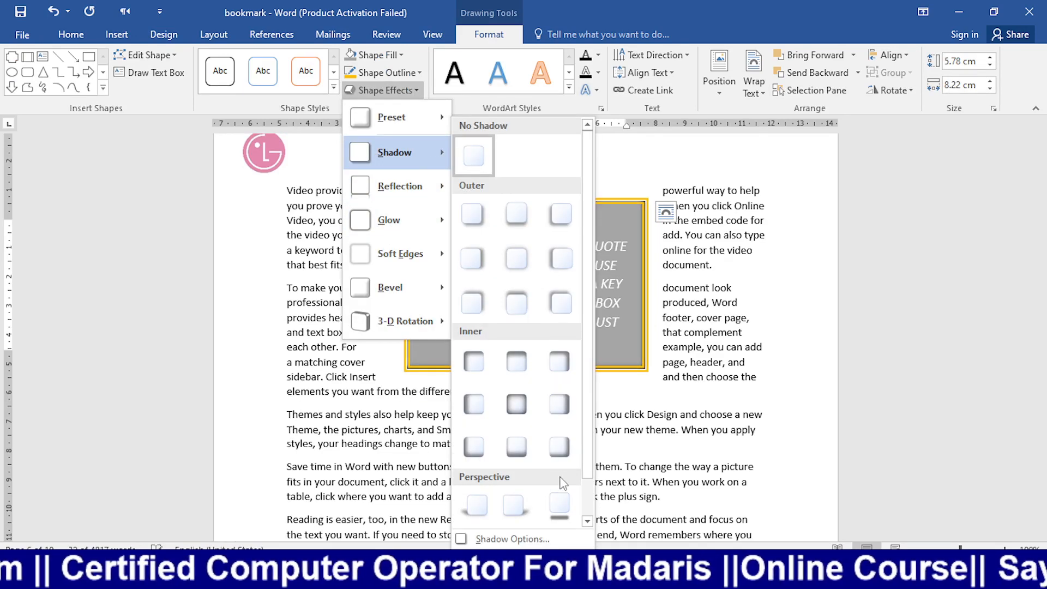
click(559, 261)
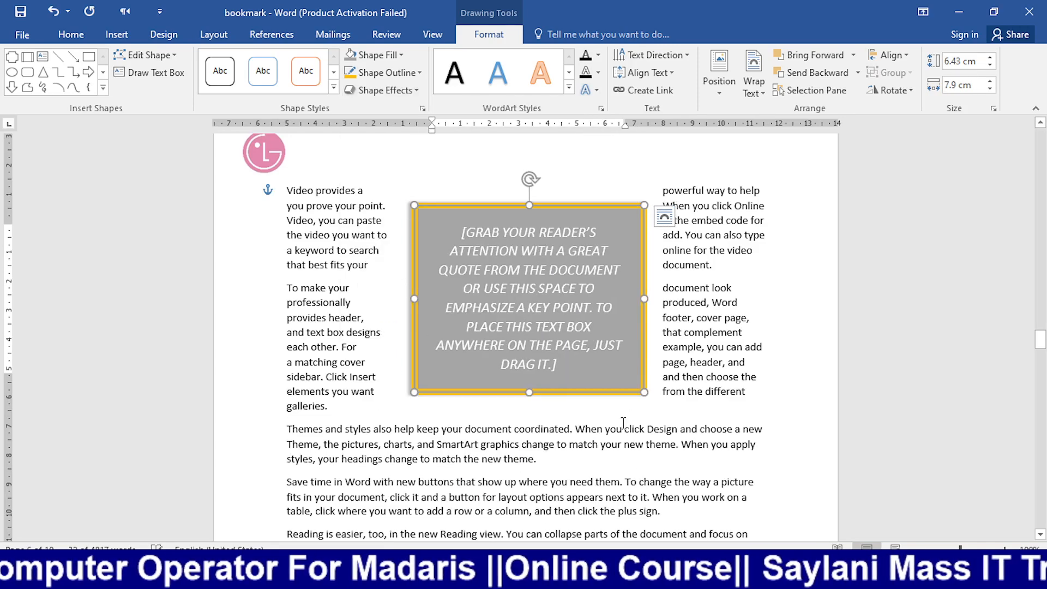
click(643, 457)
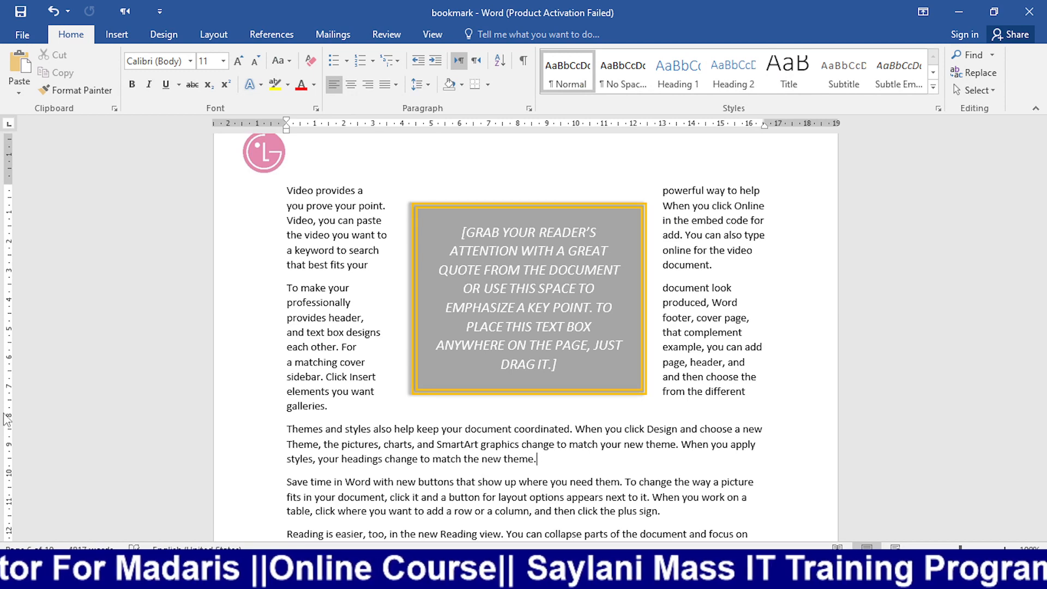
Step: Examine the built-in text box gallery, the Quick Parts options and the formatting options for the quote text box
click(100, 36)
click(742, 93)
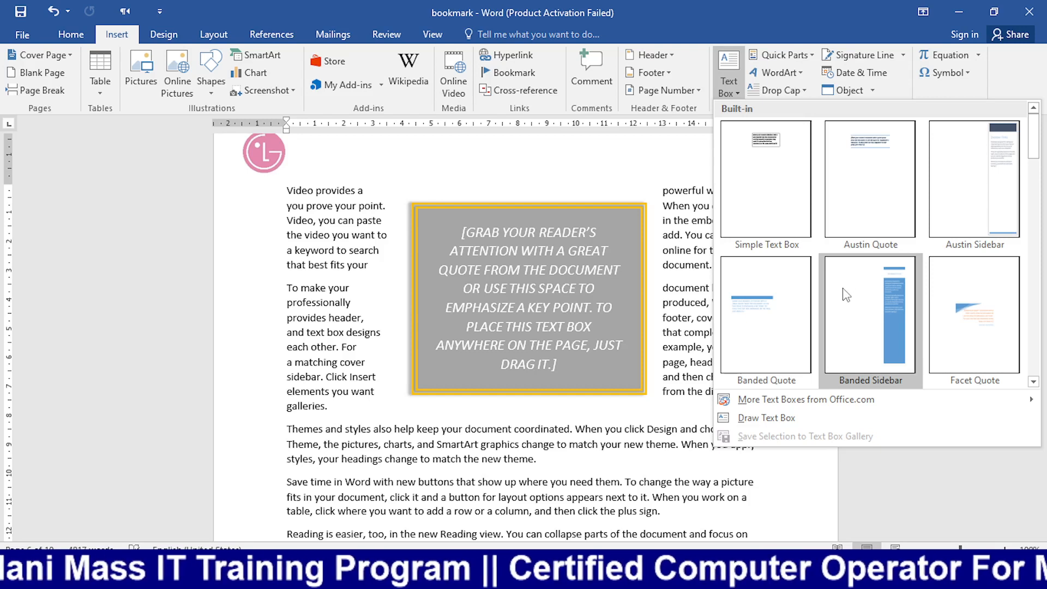
click(631, 188)
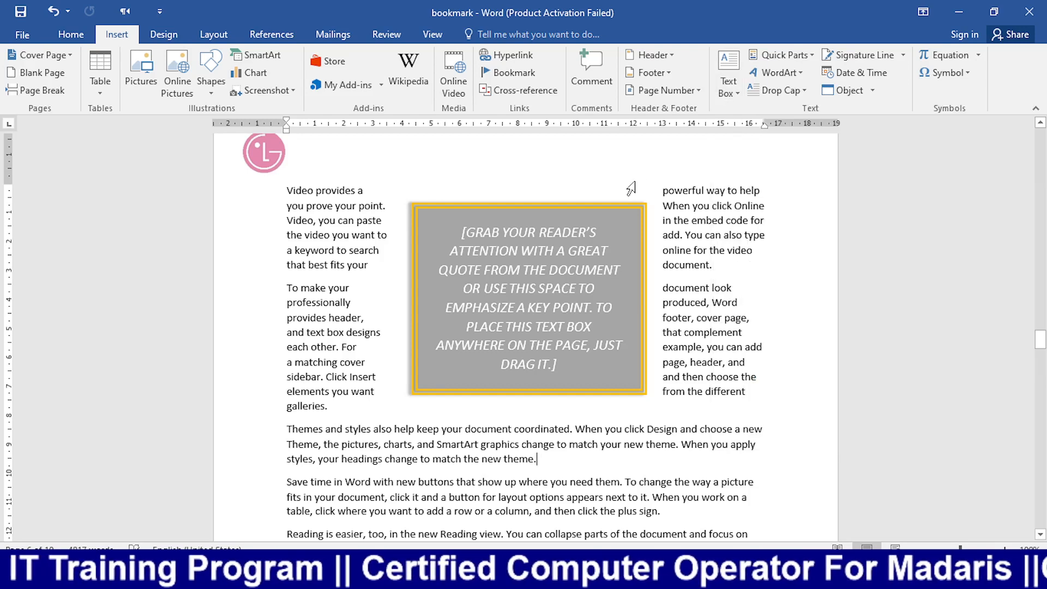
click(807, 54)
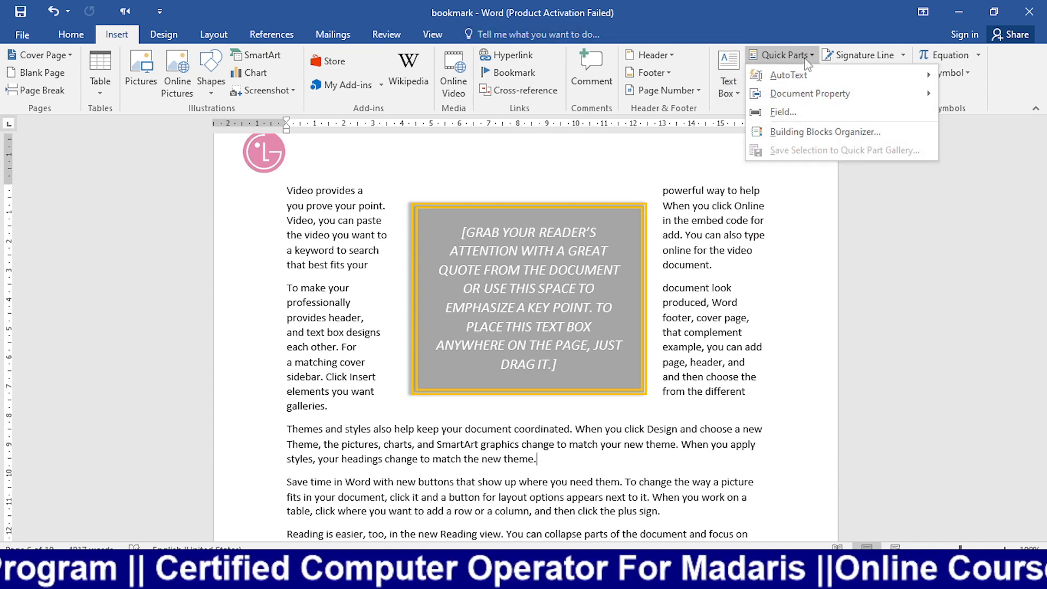
mouse_move(810, 94)
key(Escape)
key(Escape)
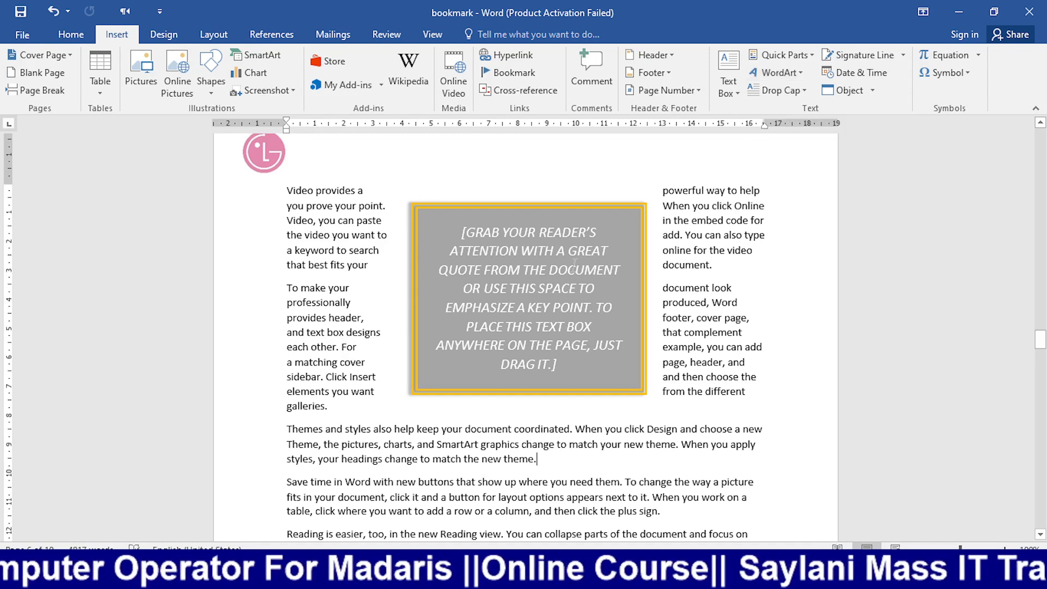
click(594, 238)
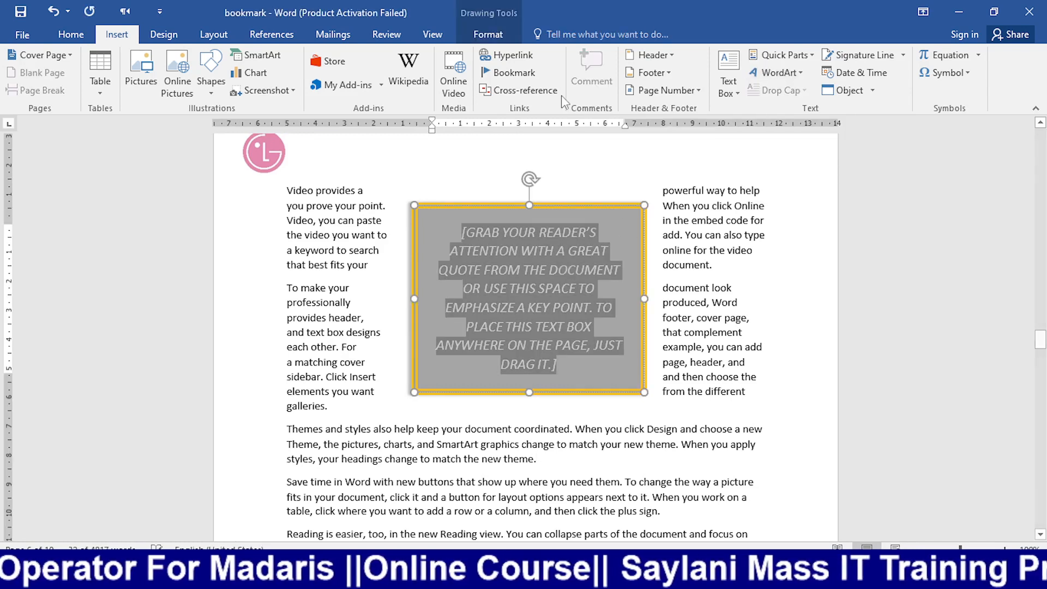
click(488, 34)
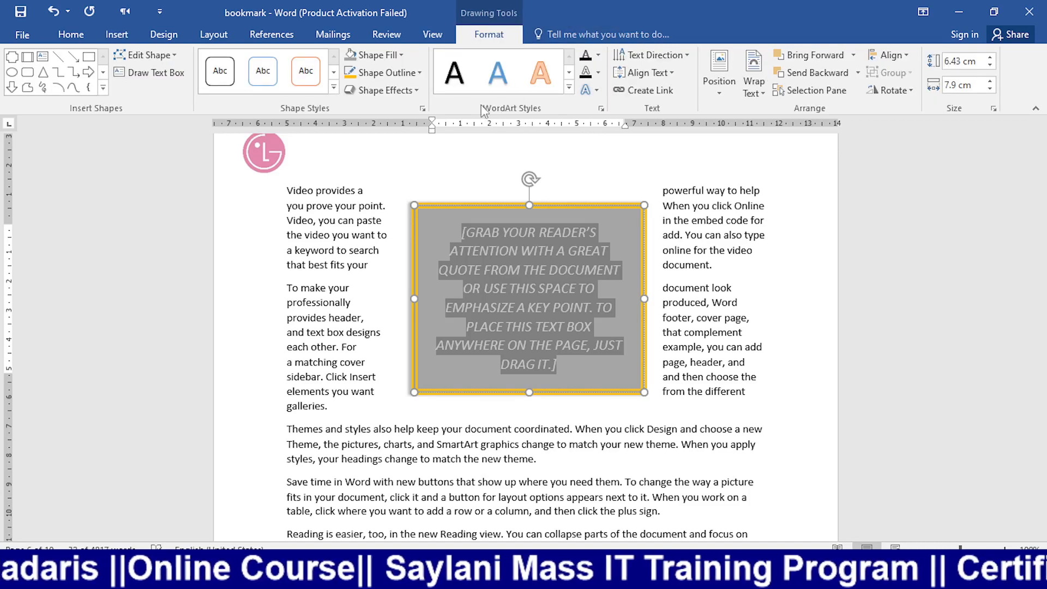
click(117, 34)
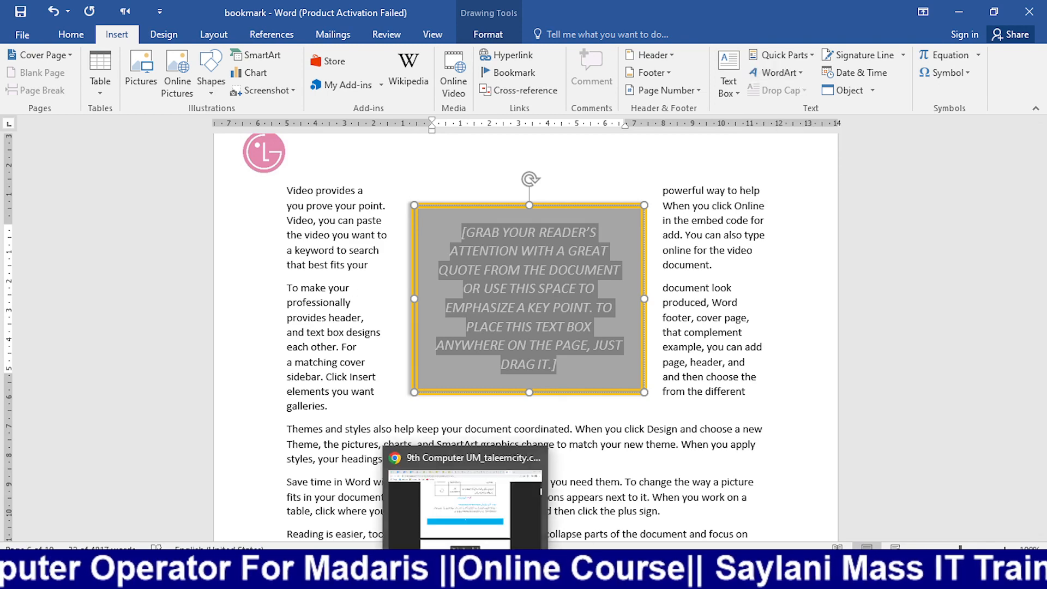
Step: Switch to Chrome, search Google for "school logo" in a new tab and show the image results
click(465, 577)
click(850, 13)
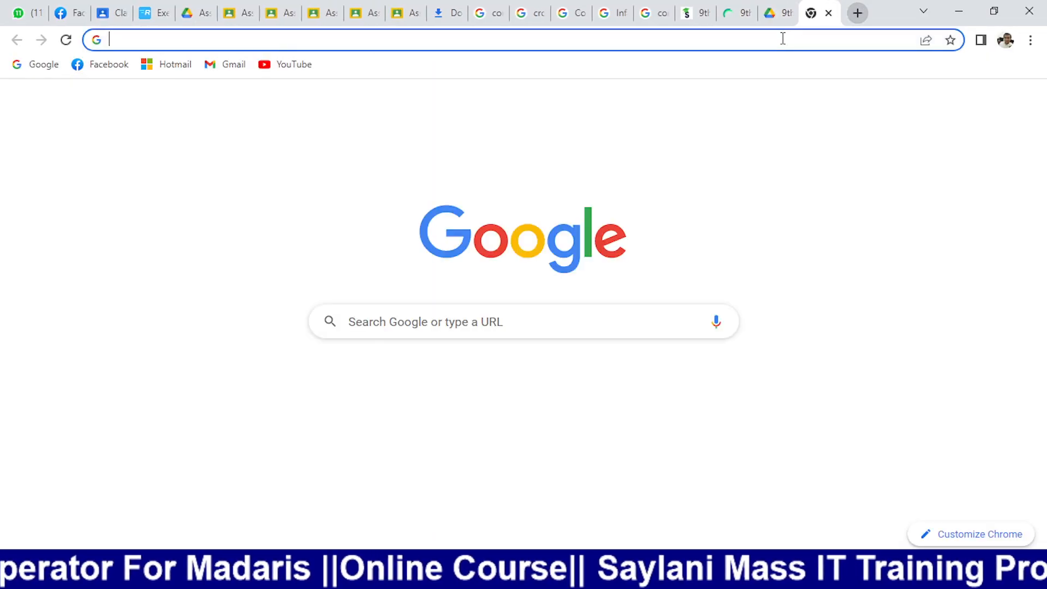
click(783, 38)
text(s)
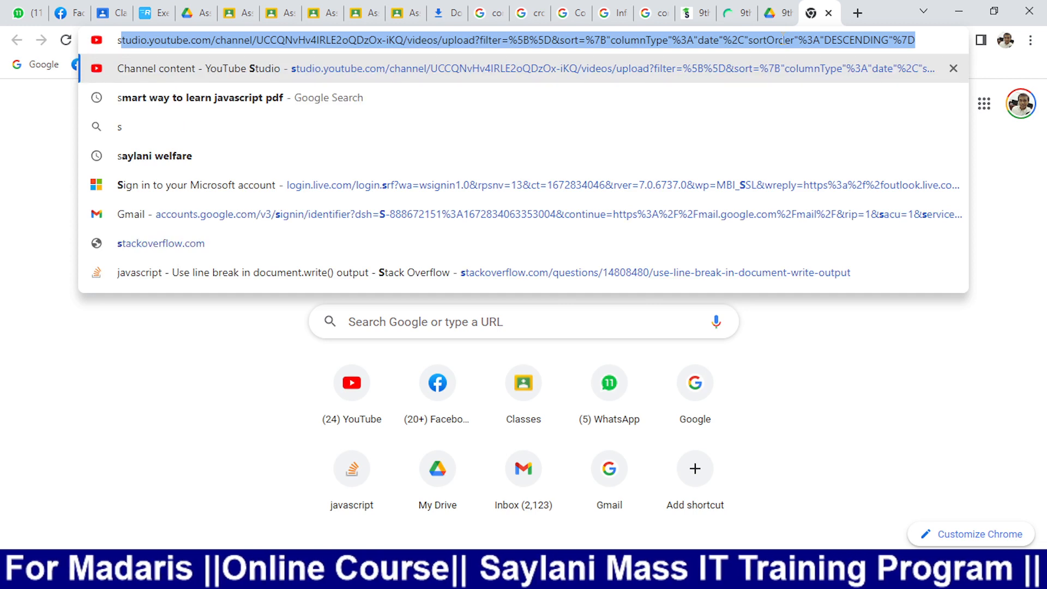
text(chool )
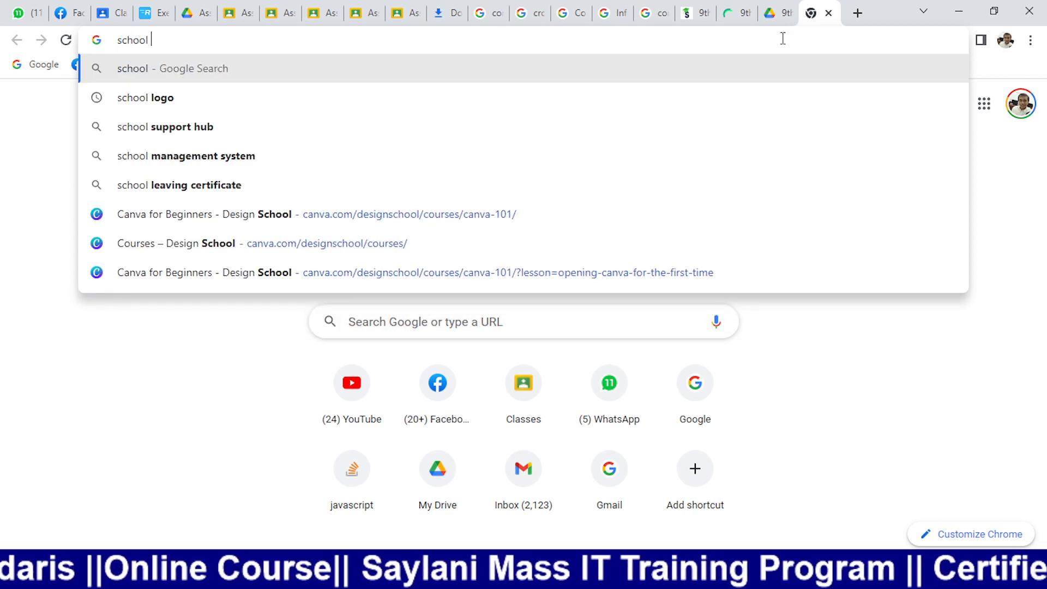
text(logo)
key(Return)
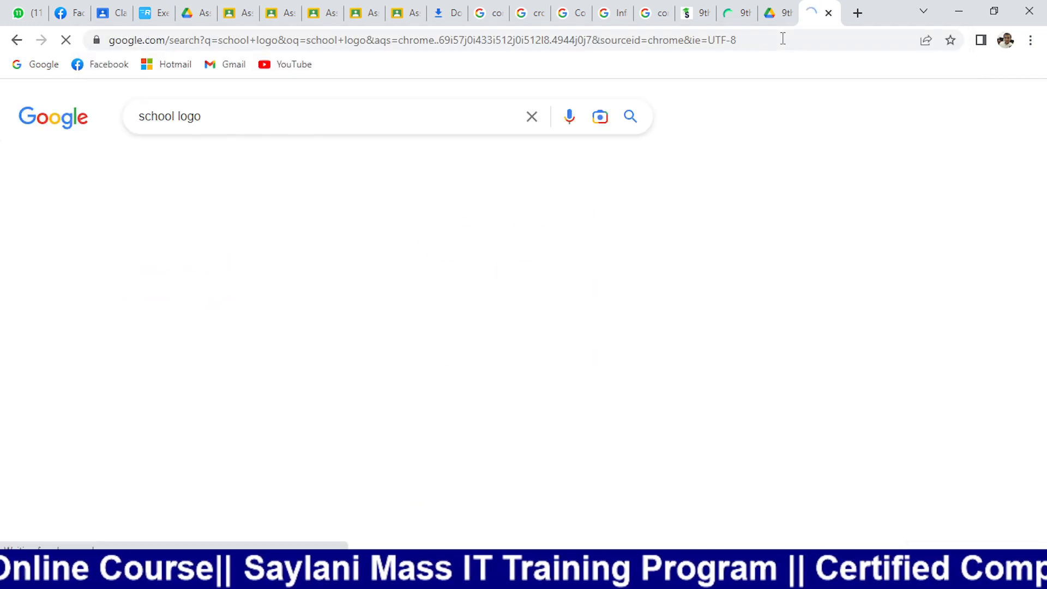
click(210, 164)
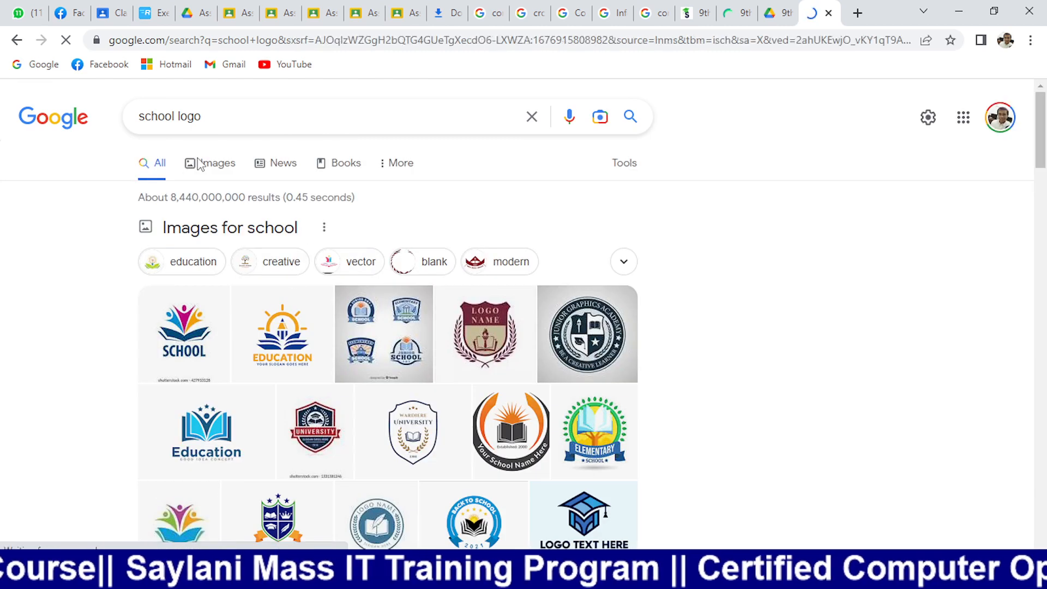
Step: Look through the school logo image results and download the round "The City Model School" logo
scroll(275, 329, down, 4)
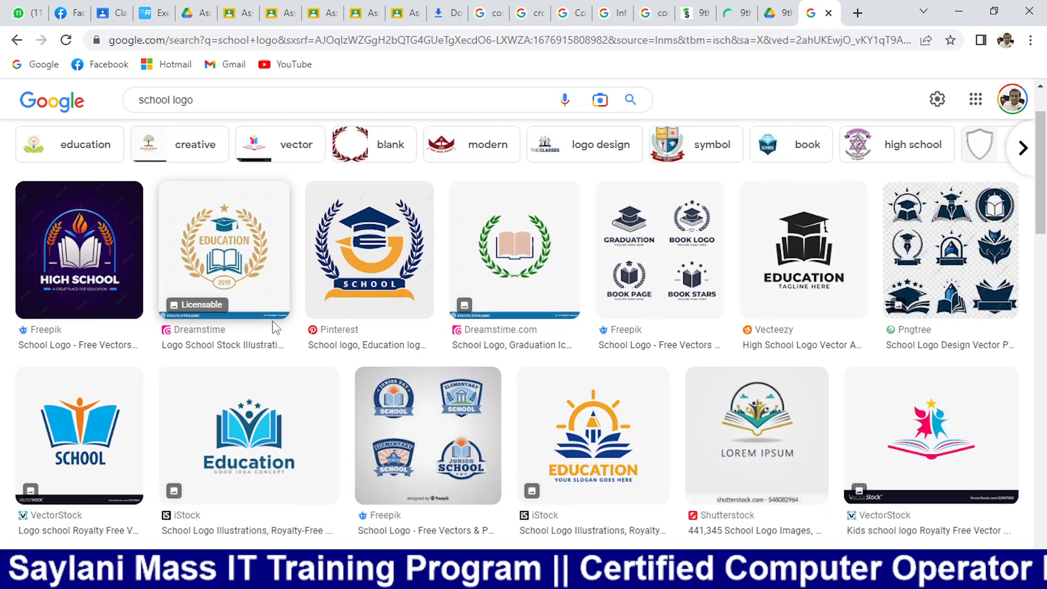
scroll(388, 275, down, 4)
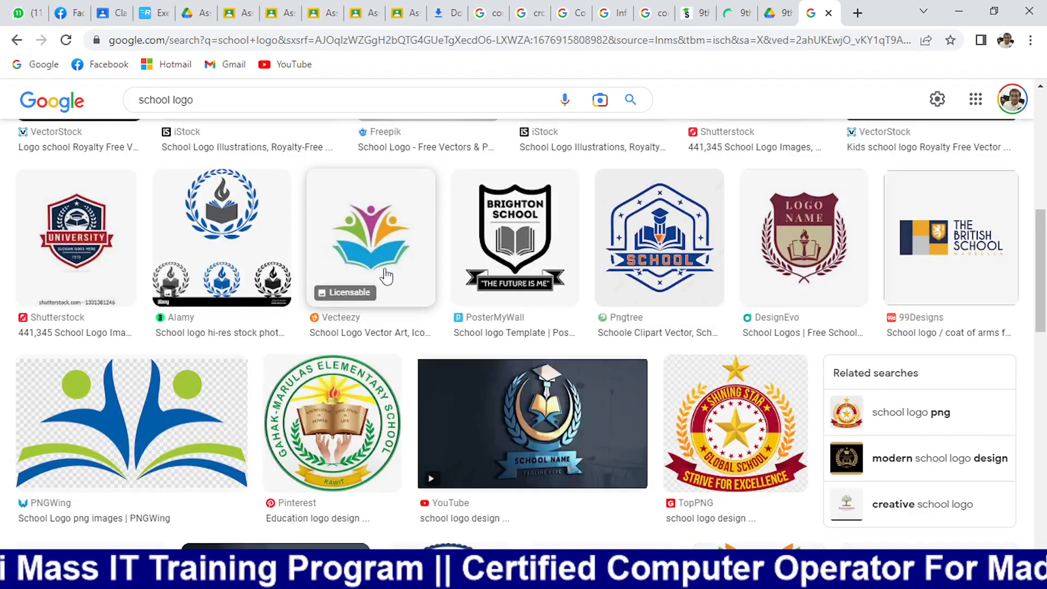
scroll(386, 277, down, 3)
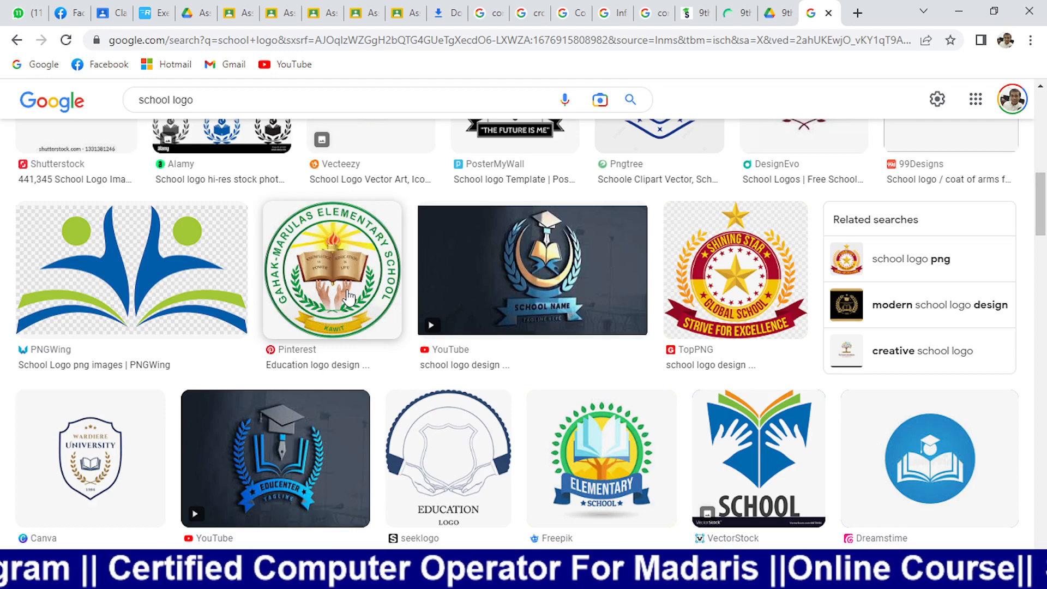
scroll(349, 296, down, 4)
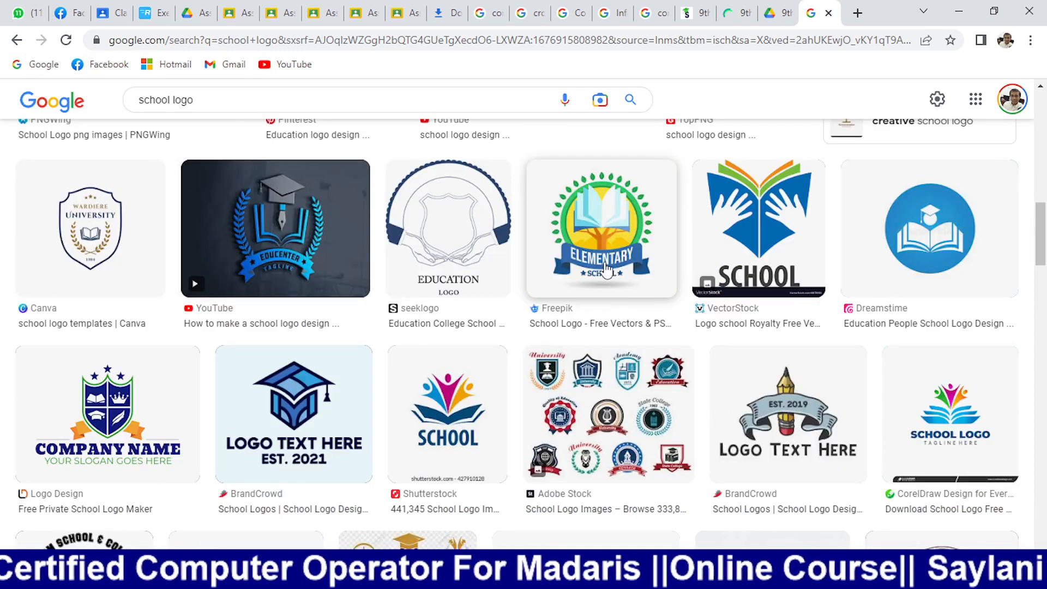
scroll(604, 269, down, 7)
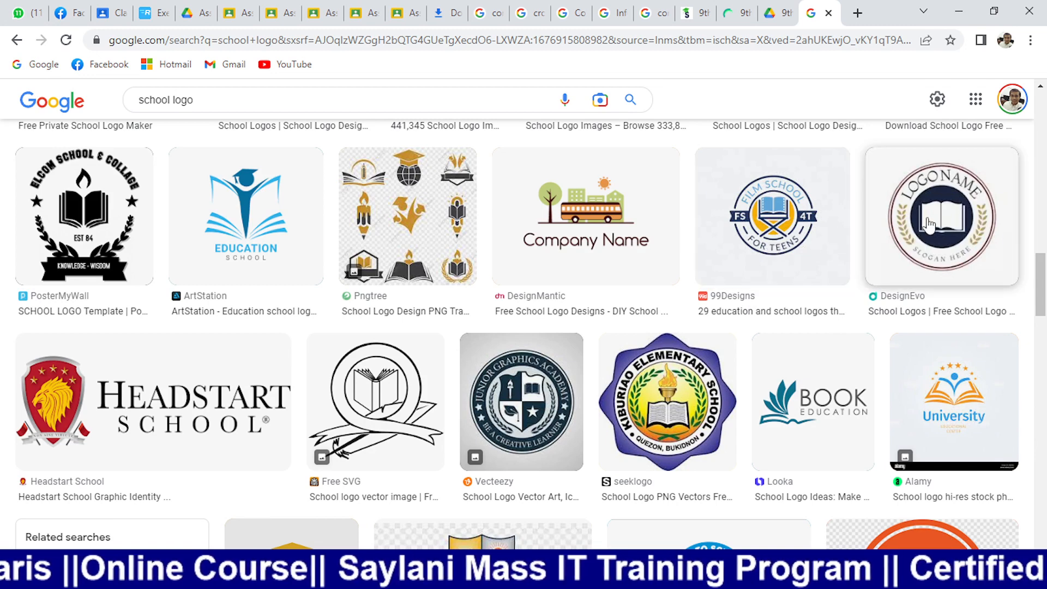
scroll(929, 224, down, 5)
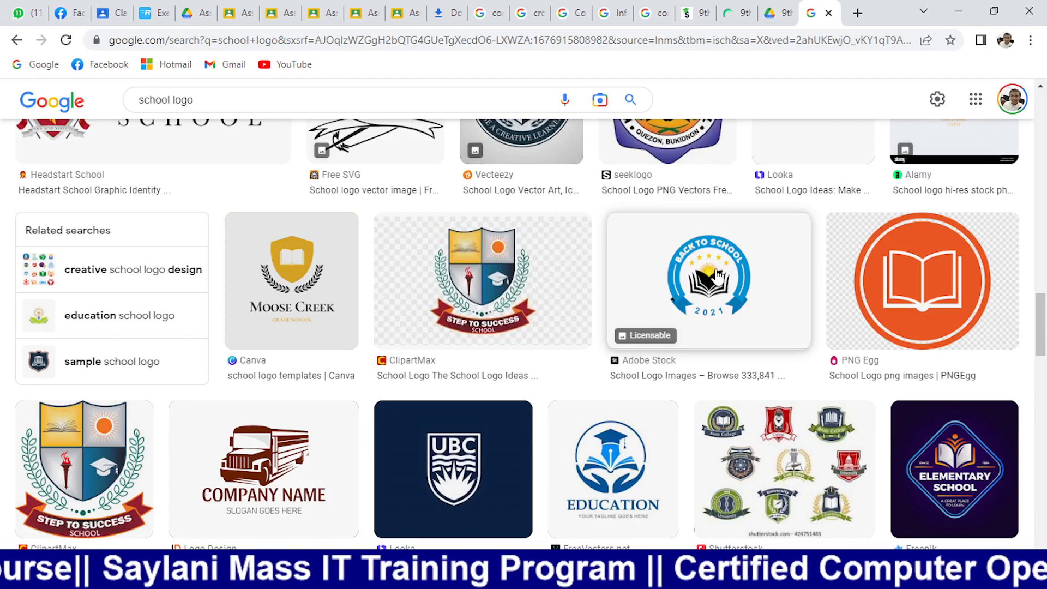
scroll(718, 276, down, 5)
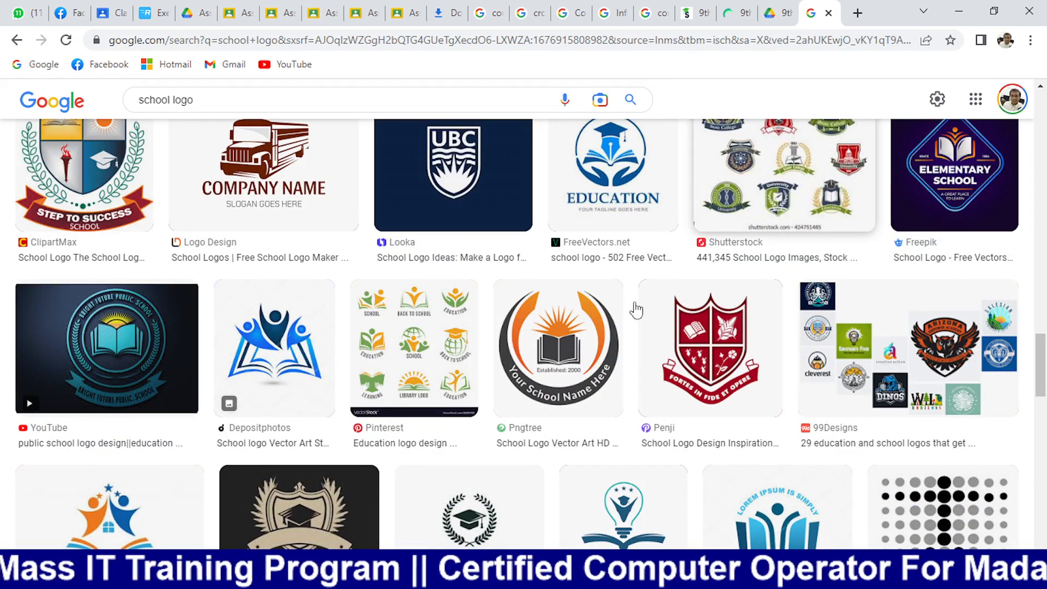
scroll(636, 309, down, 5)
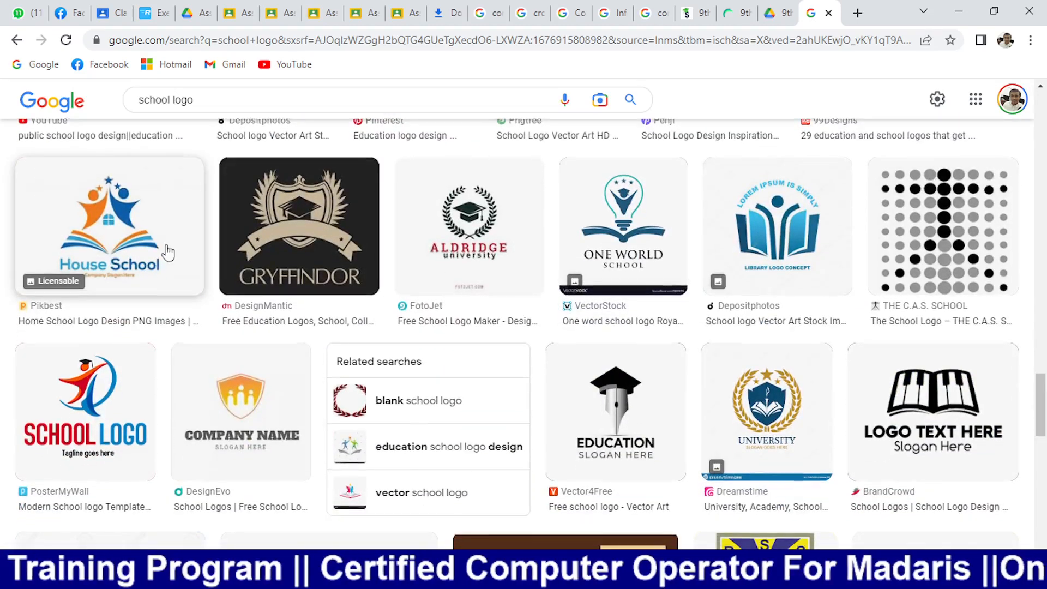
scroll(168, 252, down, 12)
scroll(333, 311, up, 3)
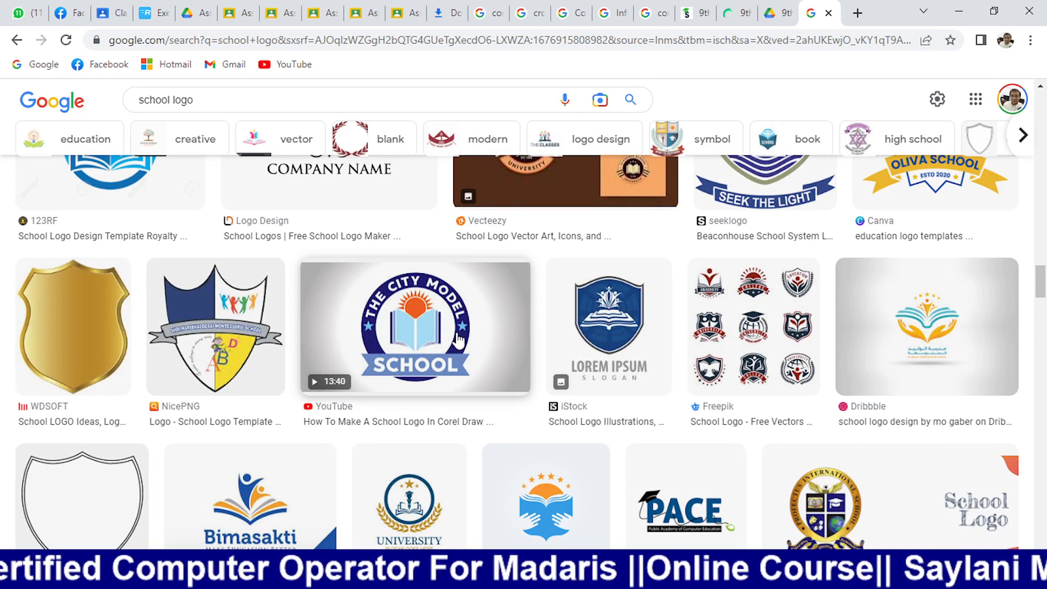
scroll(436, 305, down, 3)
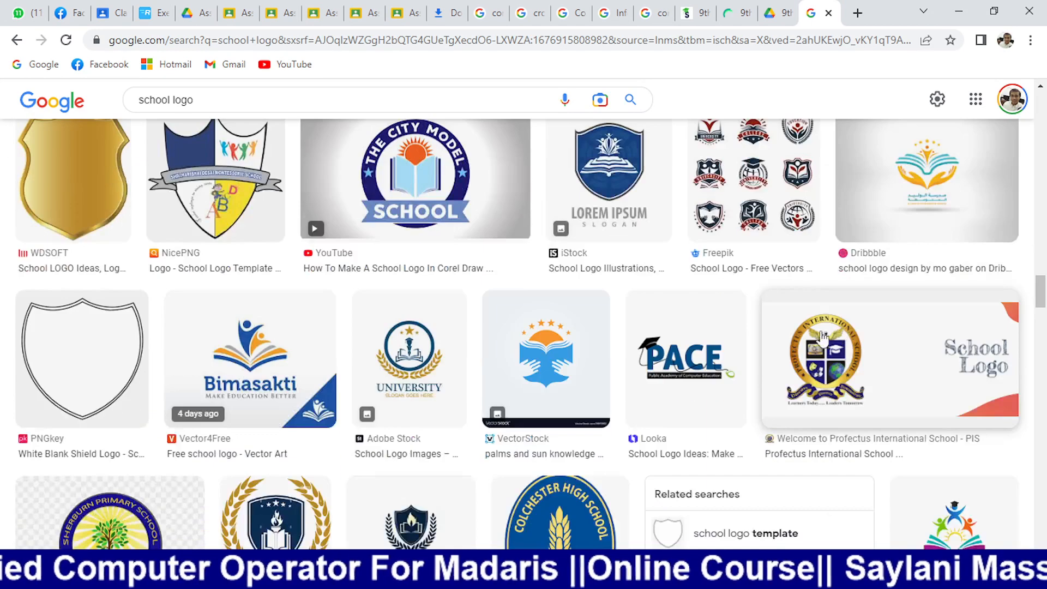
right_click(404, 160)
click(495, 318)
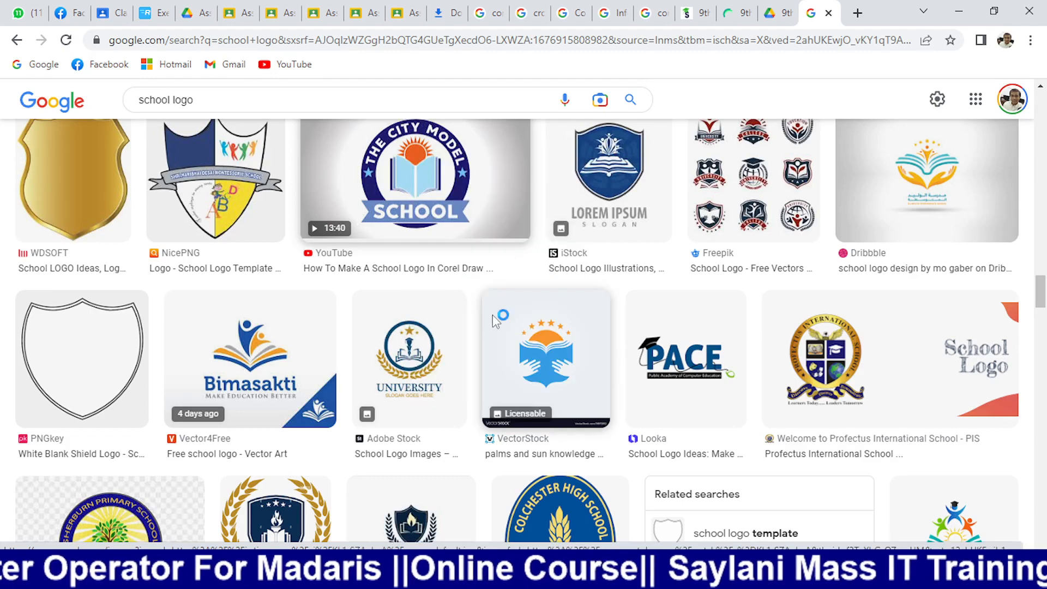
click(398, 341)
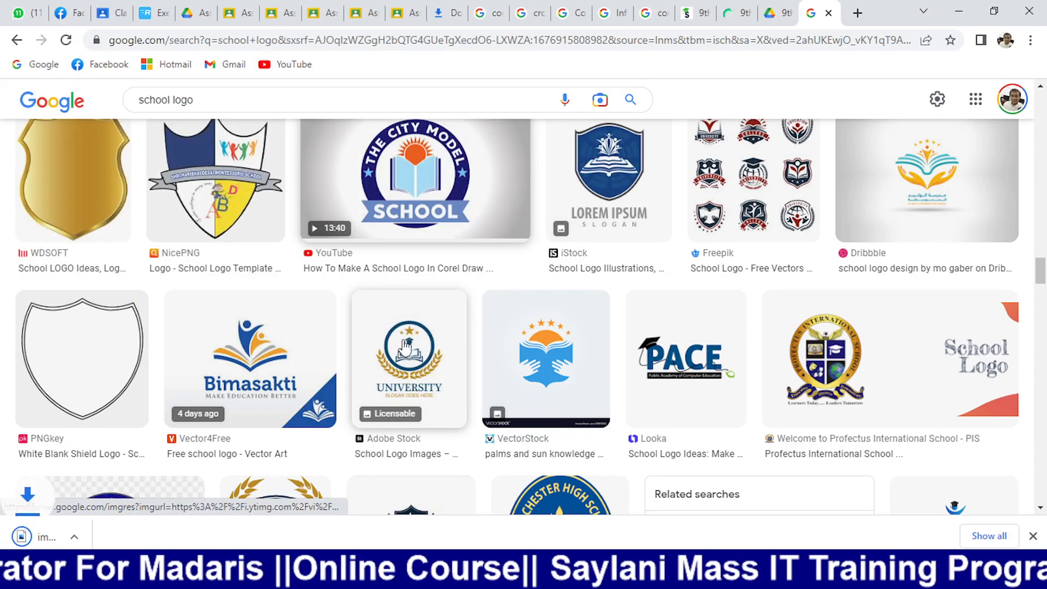
Step: Open the downloaded school logo image, enlarge it, and switch to the bookmark document in Word
click(70, 534)
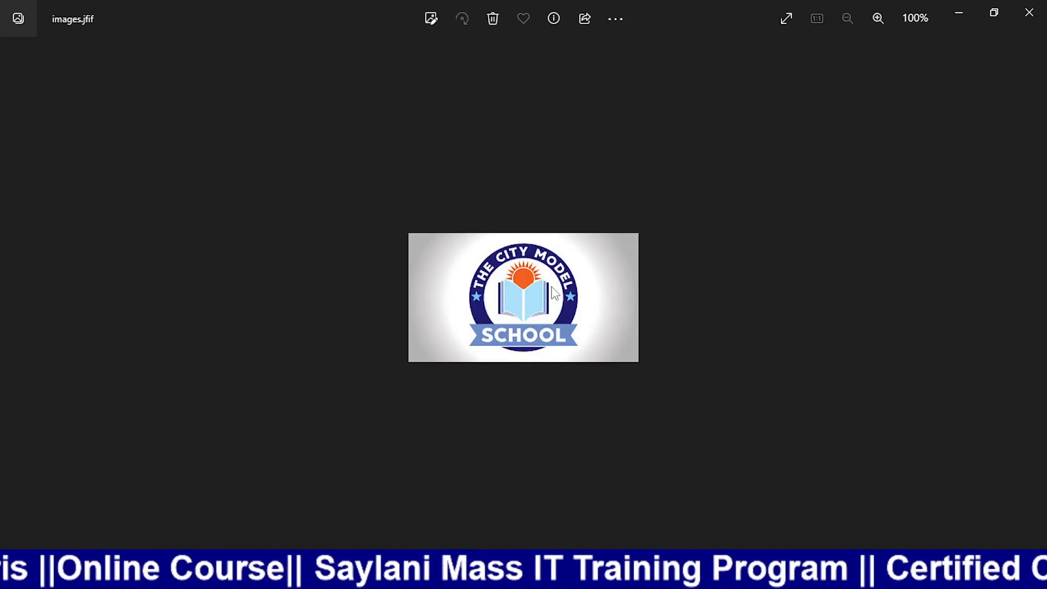
scroll(555, 293, up, 3)
key(alt+Tab)
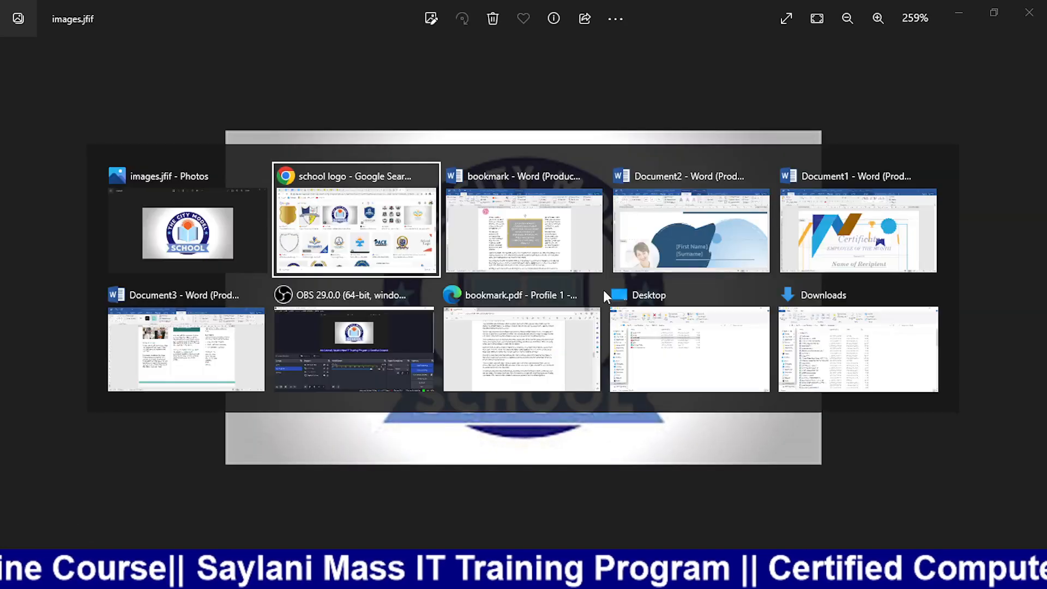
key(Tab)
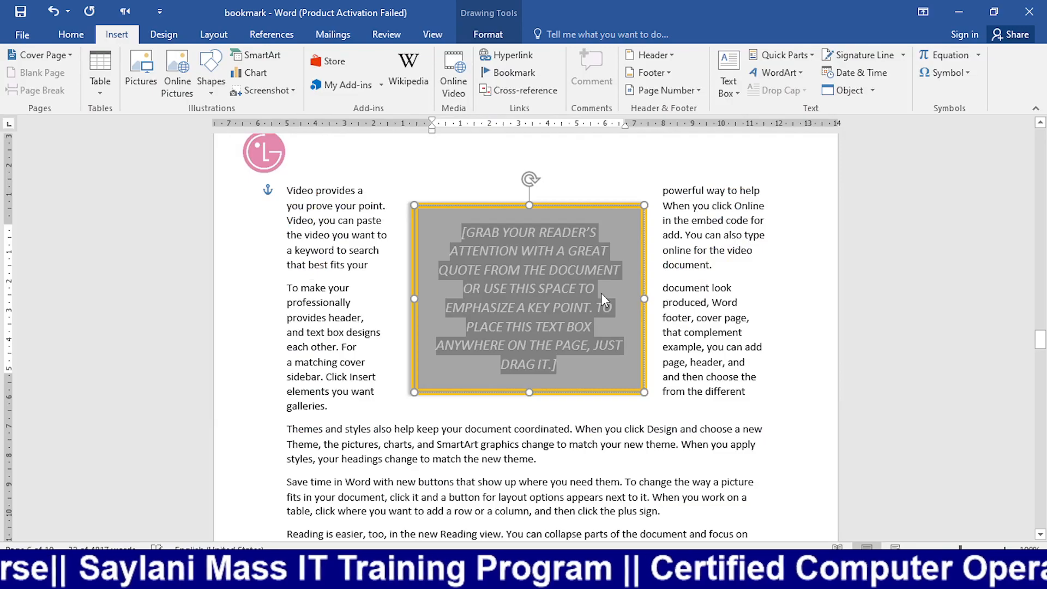
Step: Go to the blank page headed by the pink LG logo and arrange the document side by side with the school logo image
scroll(602, 293, down, 15)
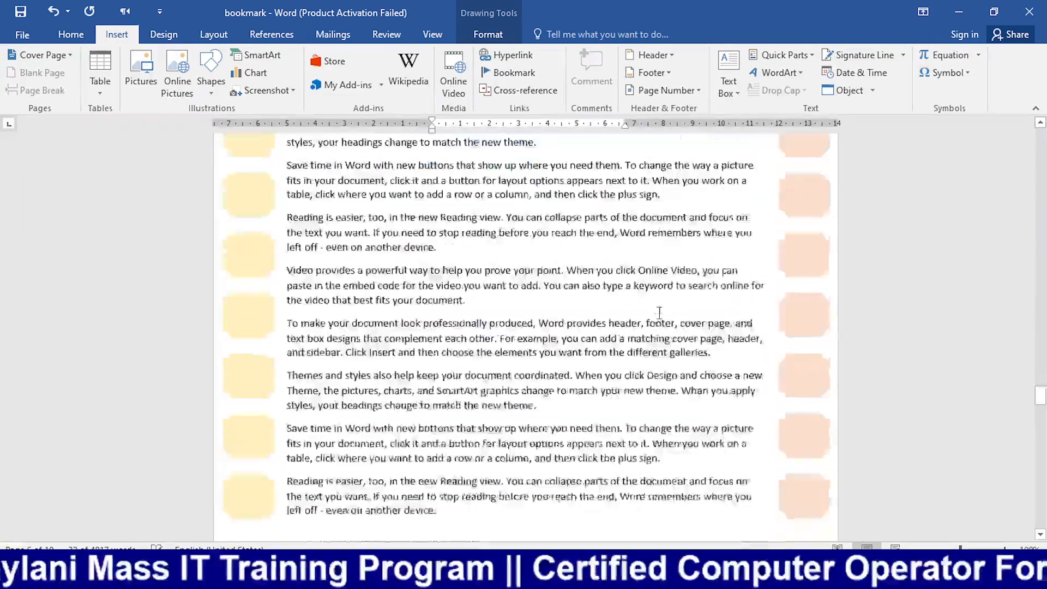
scroll(660, 312, down, 15)
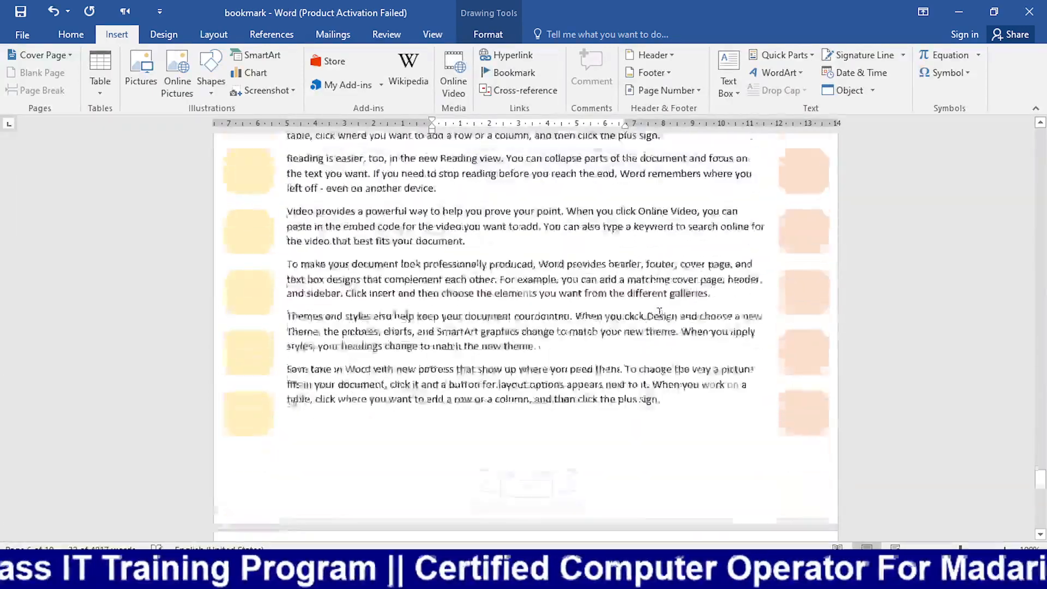
scroll(659, 312, up, 10)
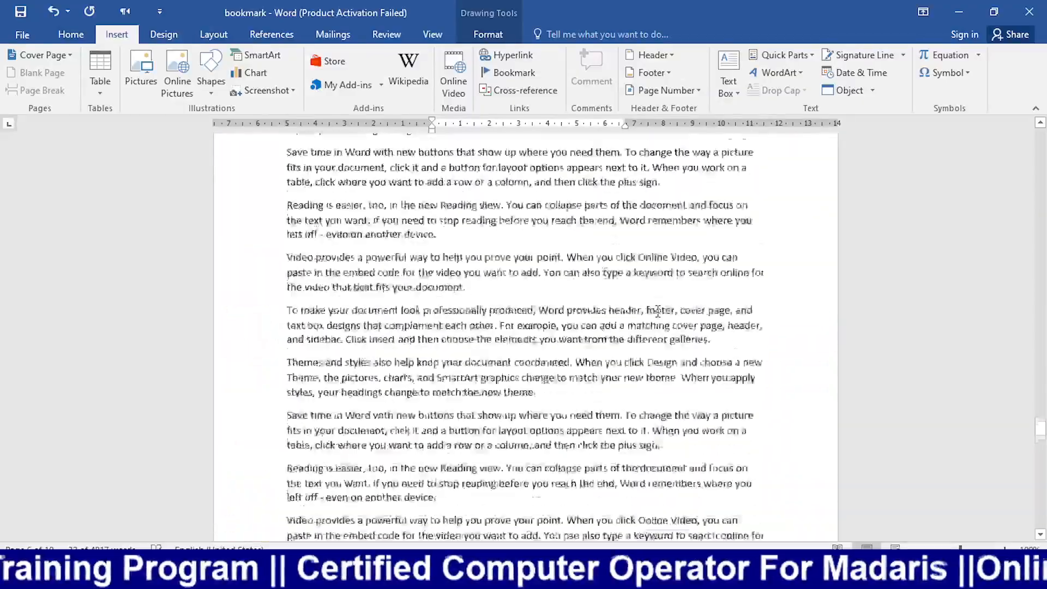
scroll(658, 311, up, 15)
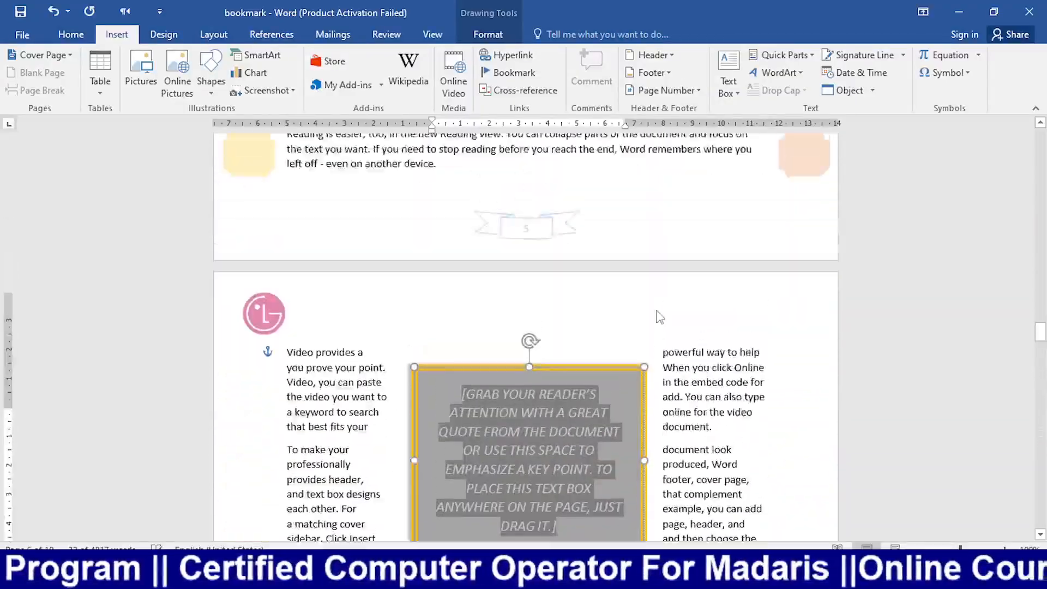
scroll(659, 314, up, 10)
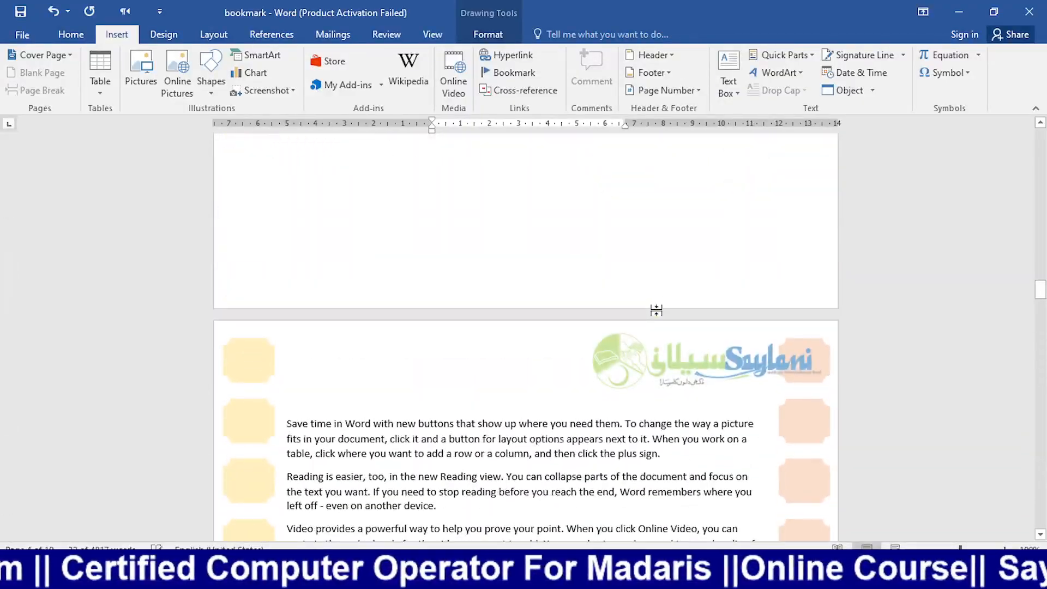
scroll(656, 310, up, 5)
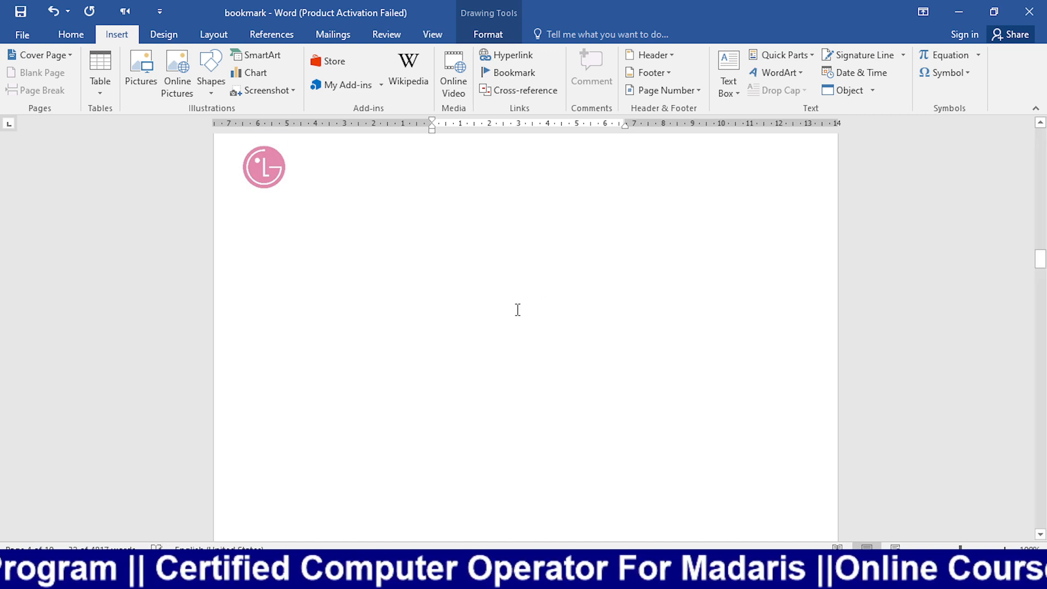
scroll(518, 310, down, 1)
scroll(518, 310, up, 2)
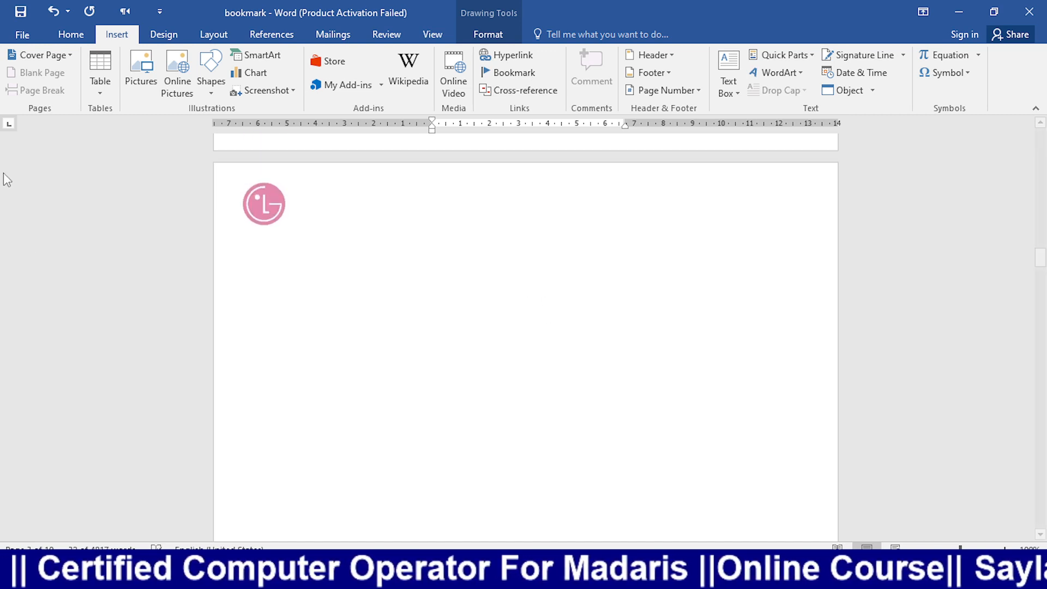
key(super+Left)
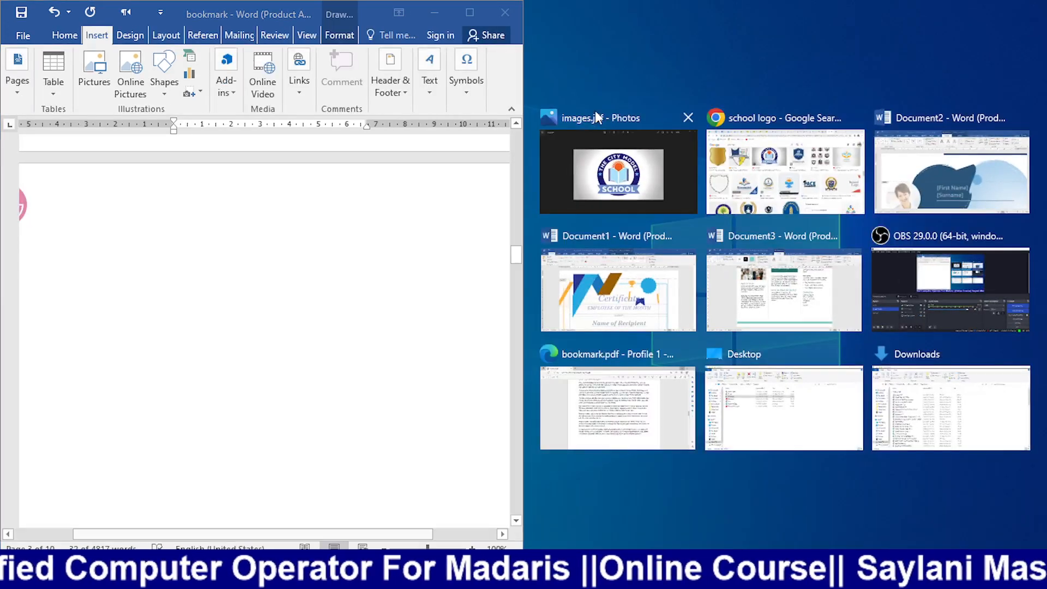
click(582, 168)
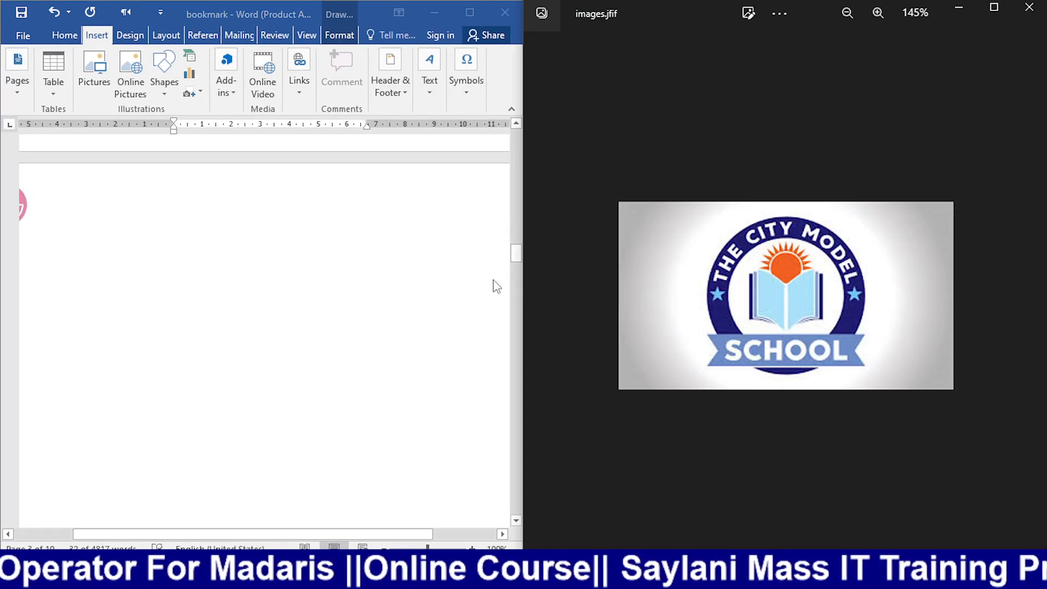
scroll(199, 262, down, 1)
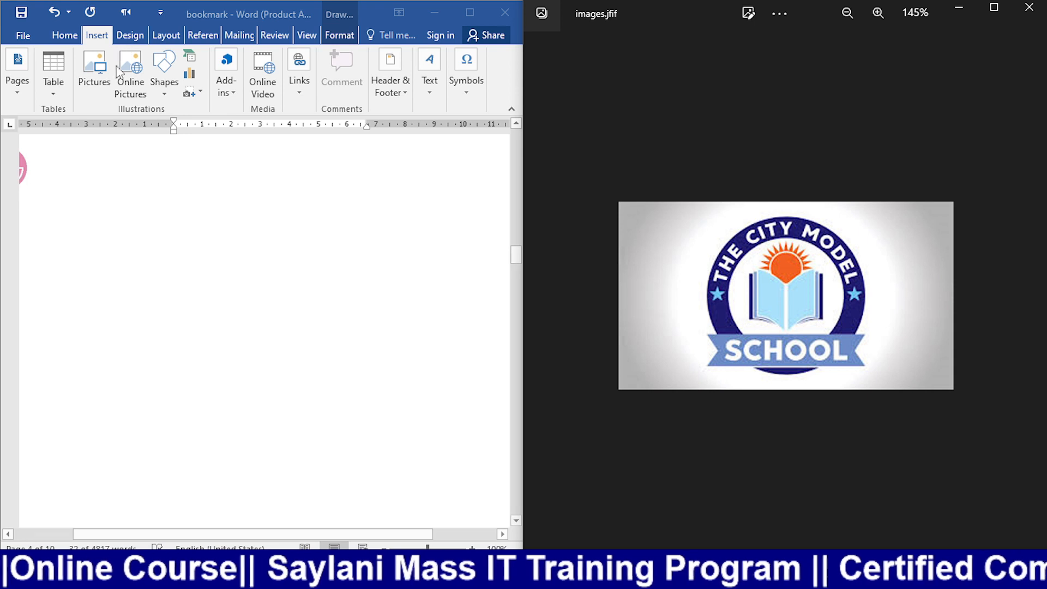
Step: Draw a donut shape on the blank page, thin it into a narrow ring, and reduce it to about 6.5 cm wide
click(164, 88)
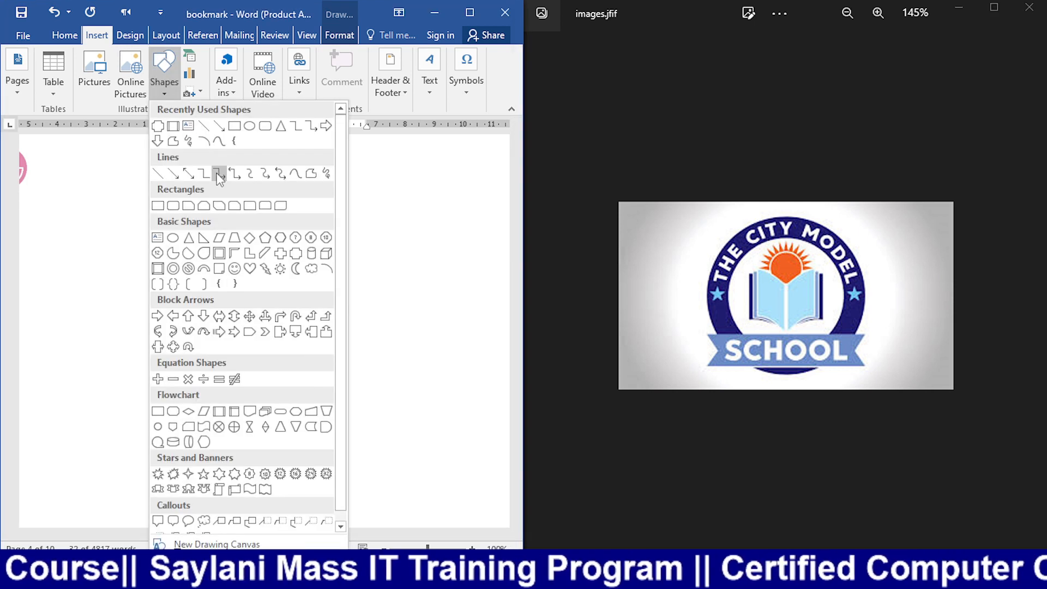
click(174, 269)
mouse_move(94, 259)
mouse_down()
mouse_move(240, 423)
mouse_move(336, 477)
mouse_move(349, 472)
mouse_up()
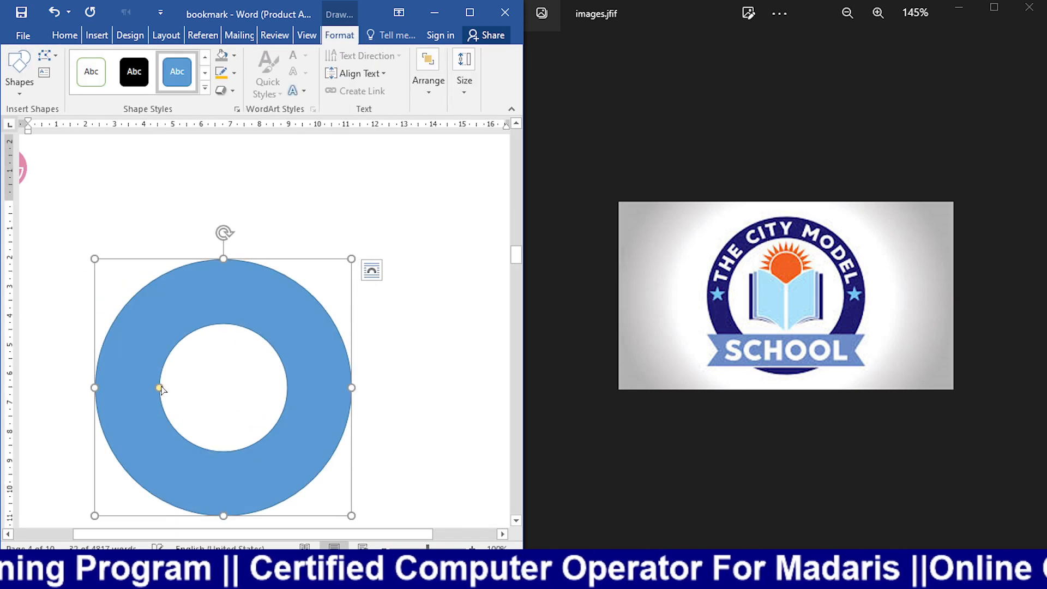
drag(159, 388, 122, 388)
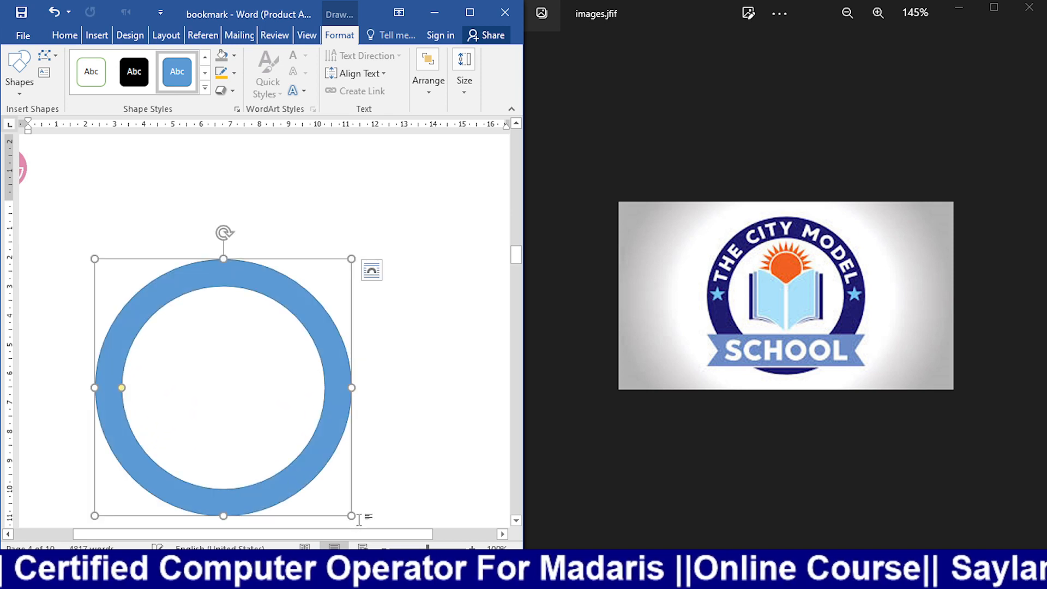
drag(349, 512, 284, 437)
click(353, 382)
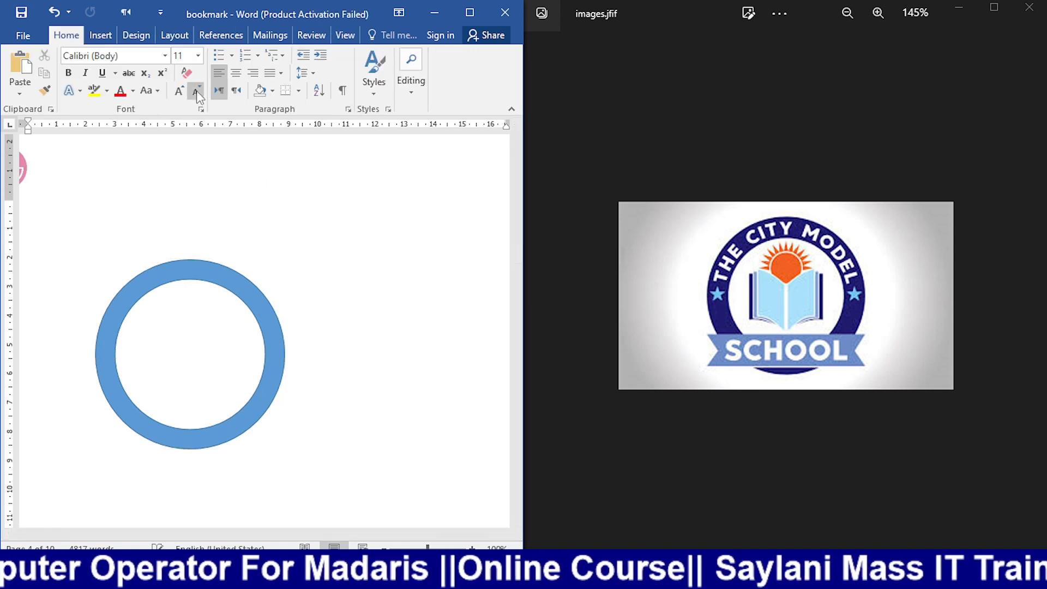
Step: Draw a down ribbon banner about 9 cm wide and center it over the lower edge of the ring
click(104, 38)
click(164, 71)
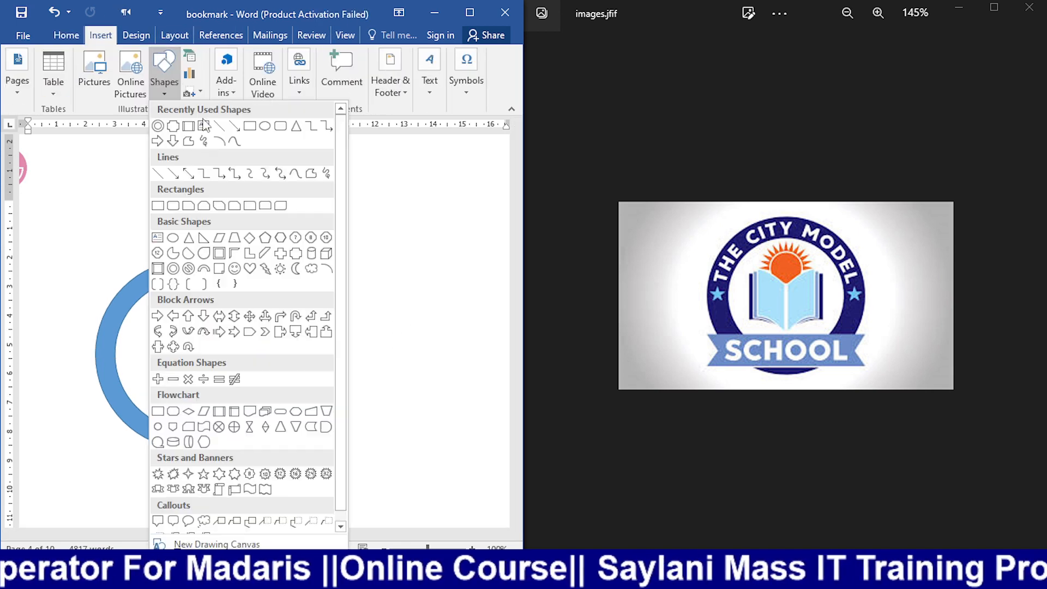
scroll(211, 408, down, 1)
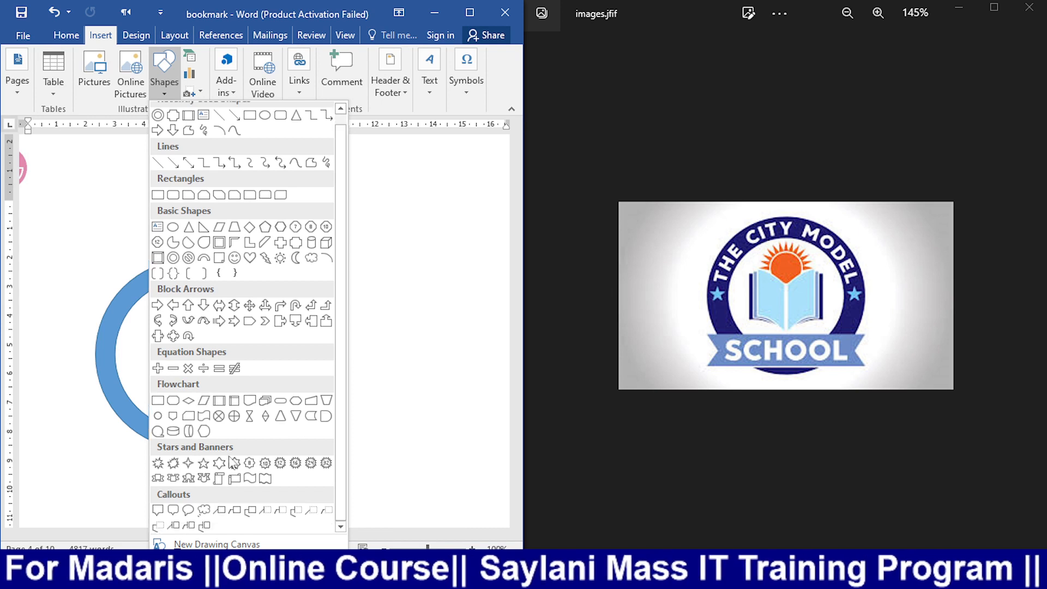
click(171, 480)
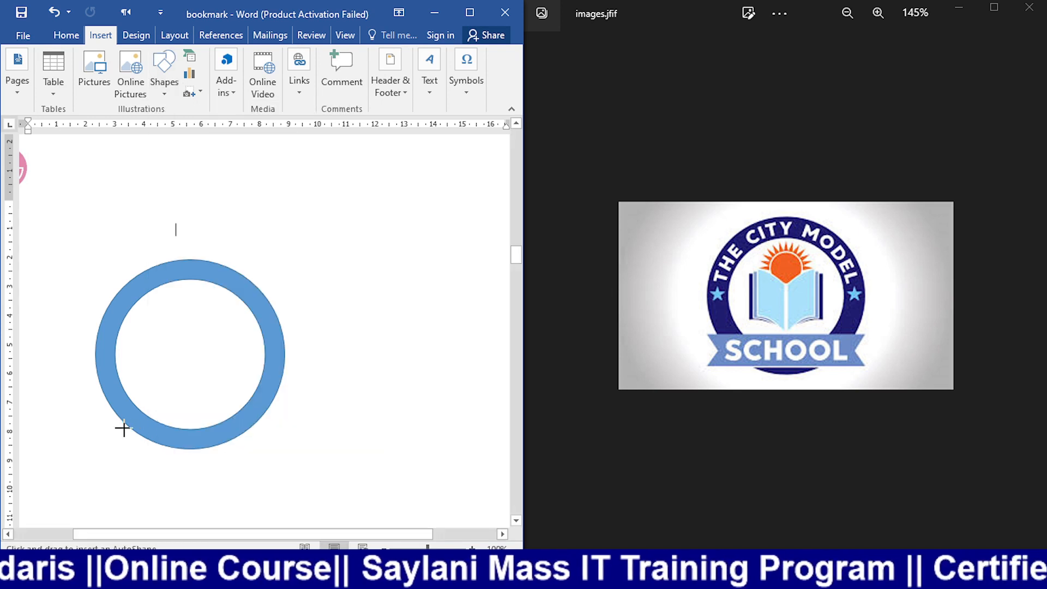
mouse_move(100, 399)
mouse_down()
mouse_move(382, 465)
mouse_move(367, 469)
mouse_up()
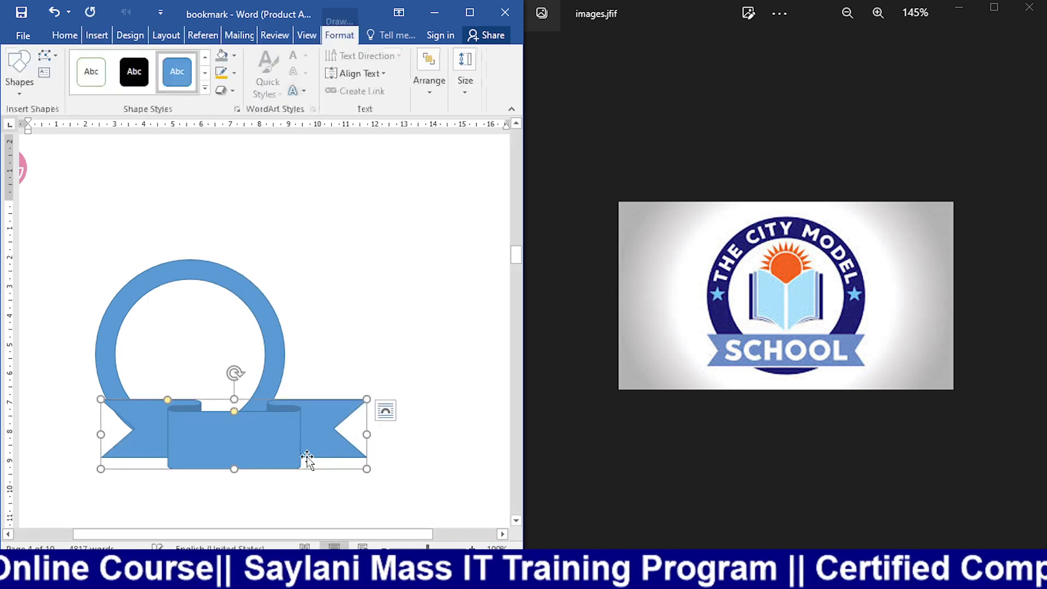
drag(222, 426, 213, 457)
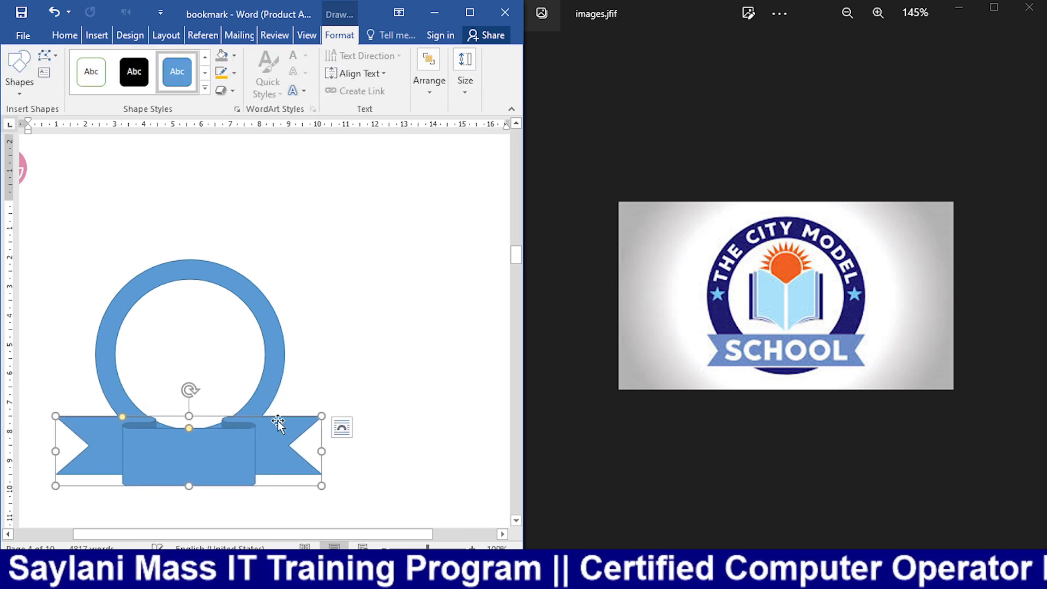
click(475, 262)
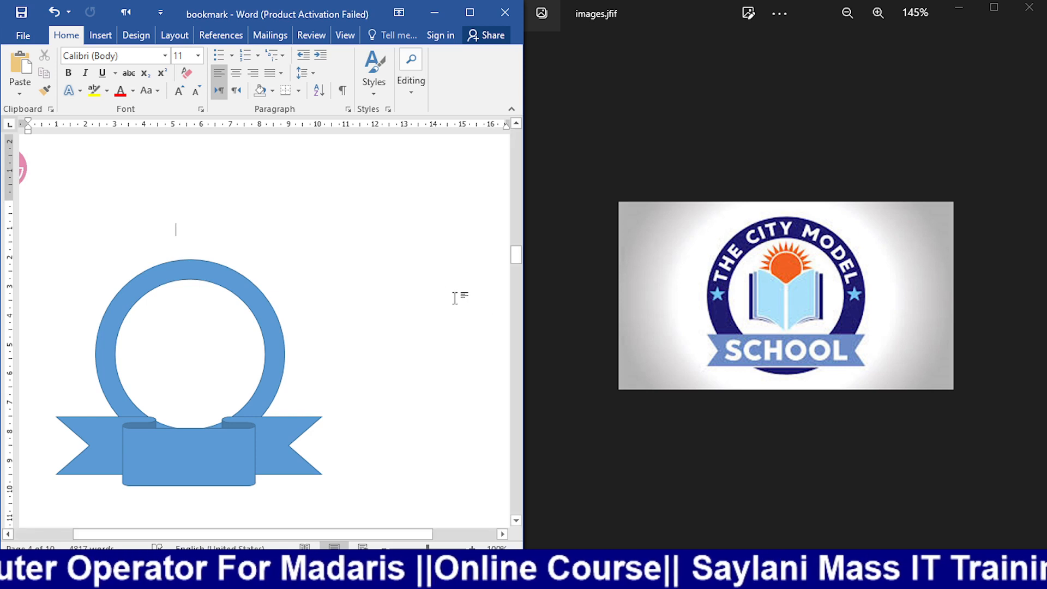
click(105, 42)
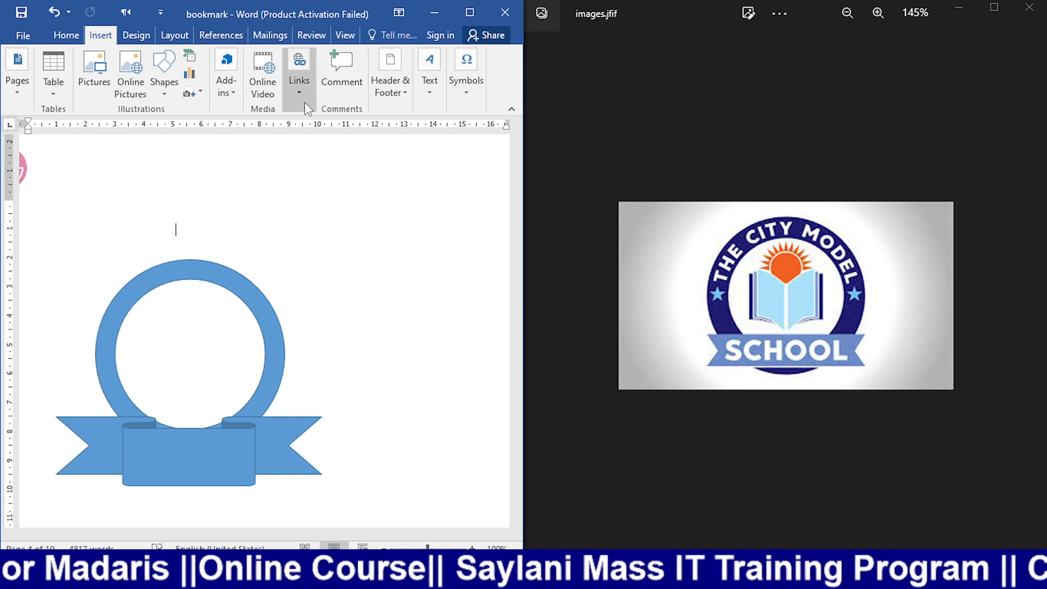
click(430, 94)
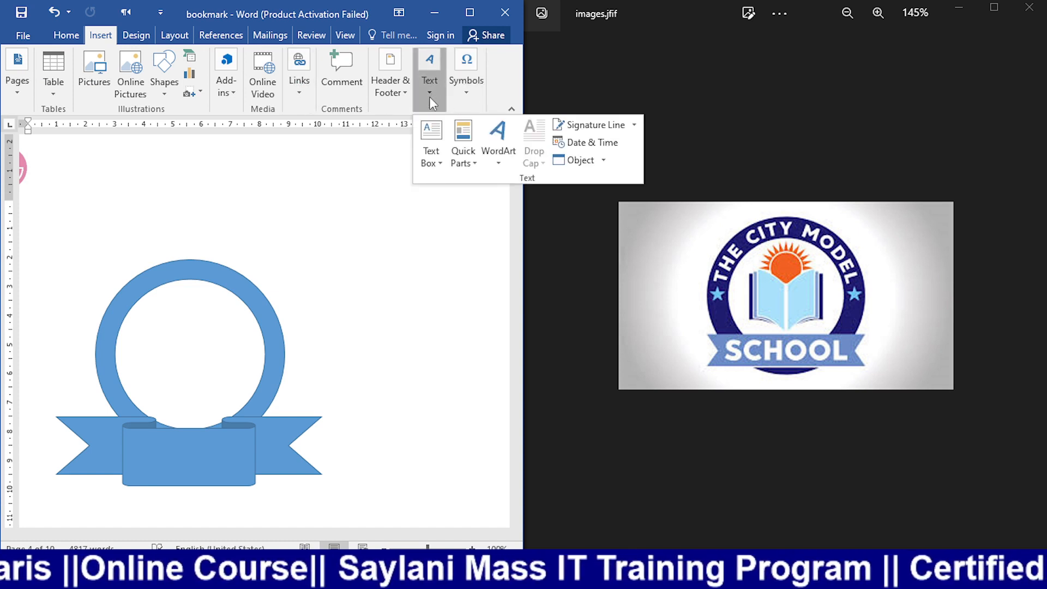
click(497, 143)
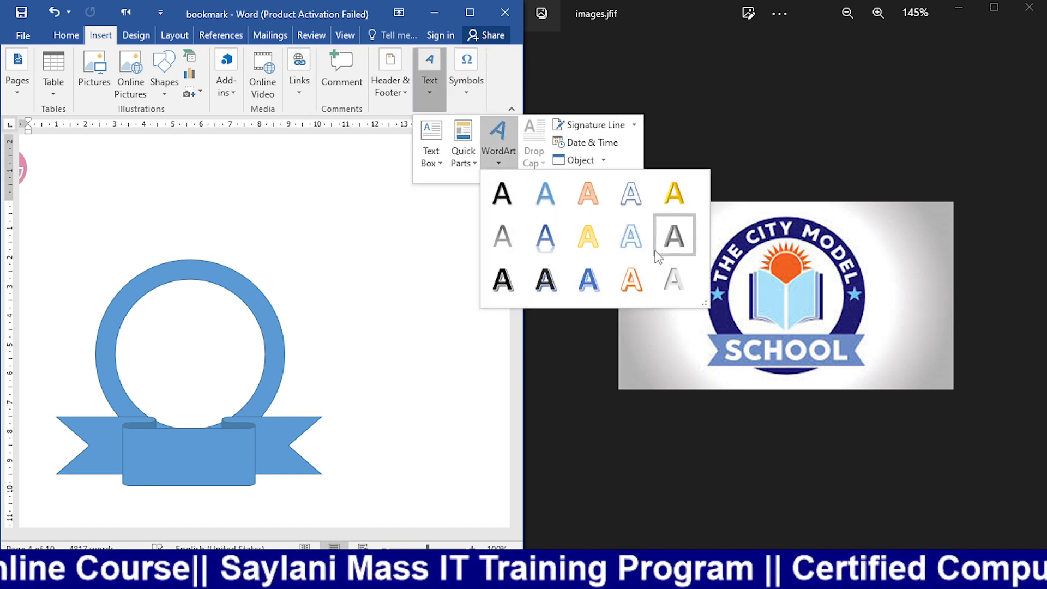
click(663, 197)
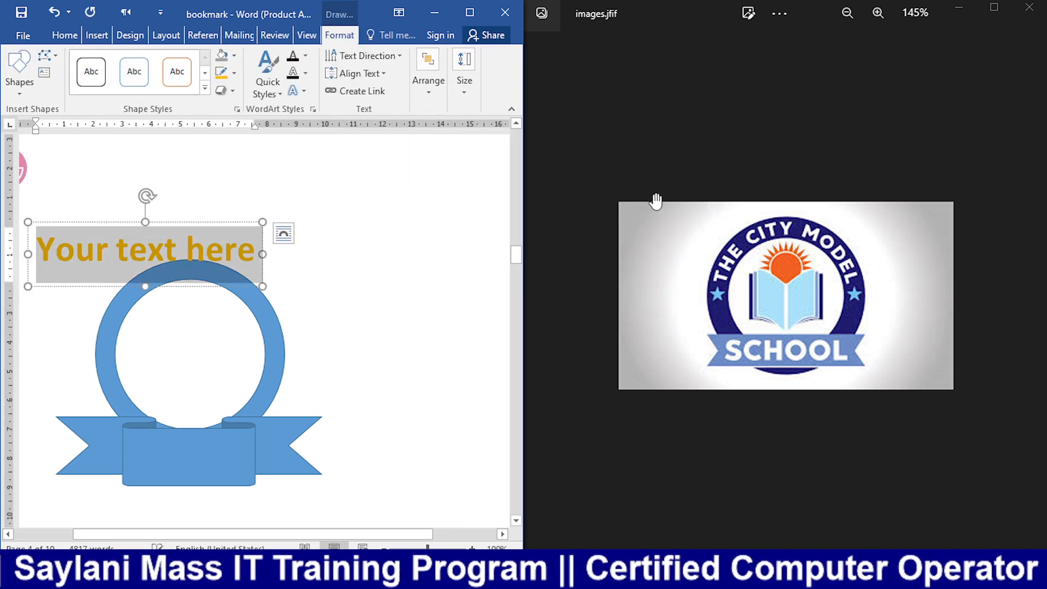
click(243, 223)
key(Delete)
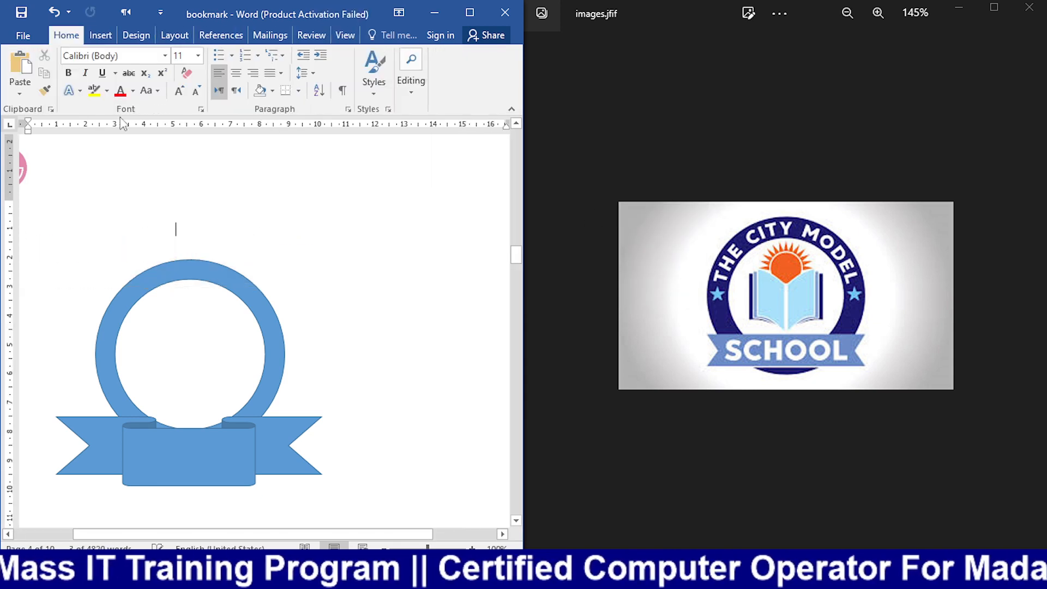
Step: Draw a text box about 6.8 cm wide above the ring and enter "THE CITY MODEL" in it
click(103, 33)
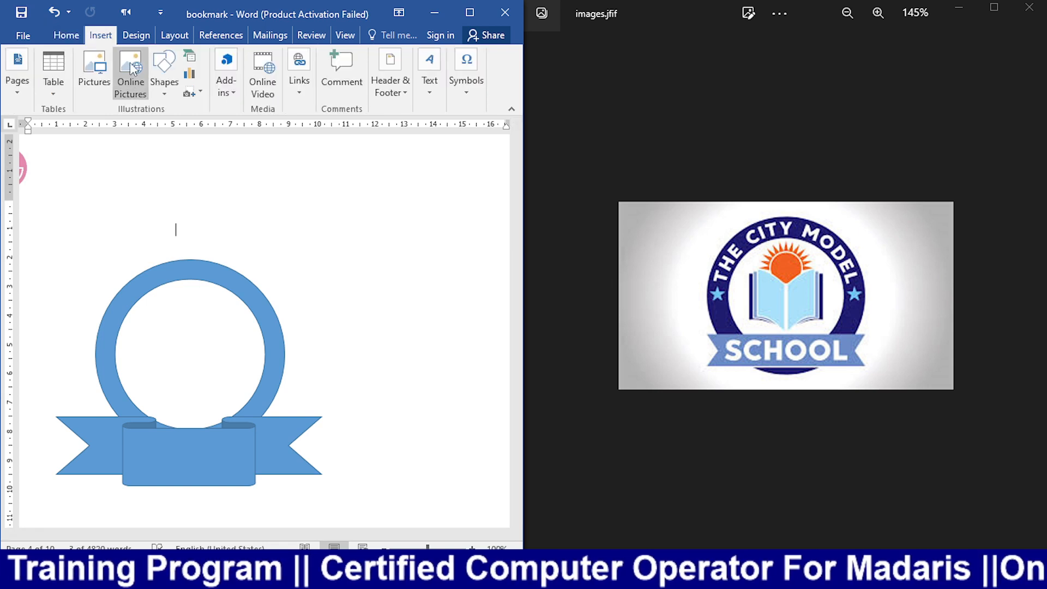
click(168, 100)
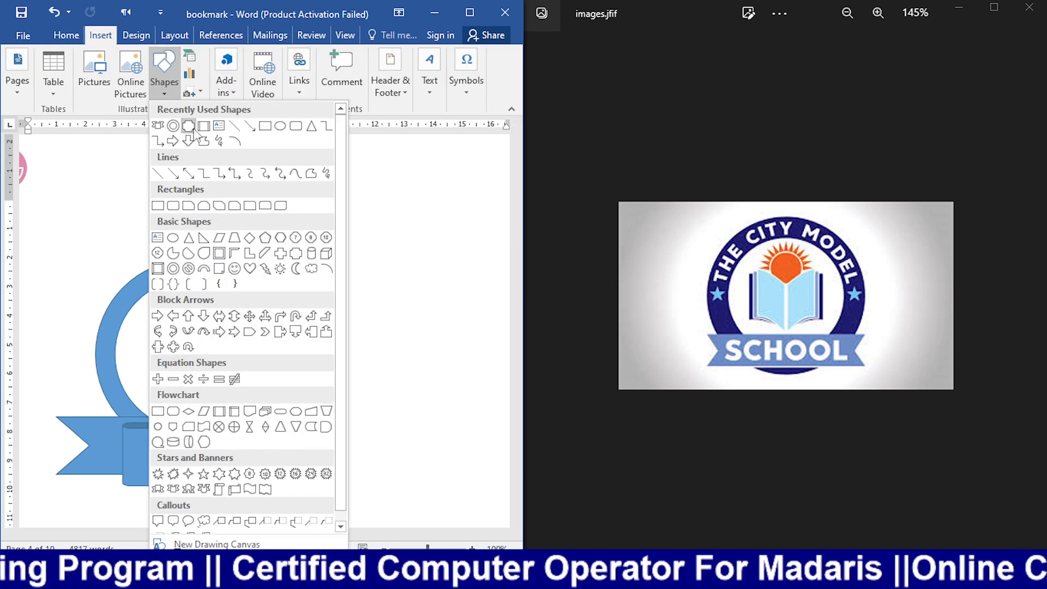
click(221, 134)
drag(160, 181, 360, 240)
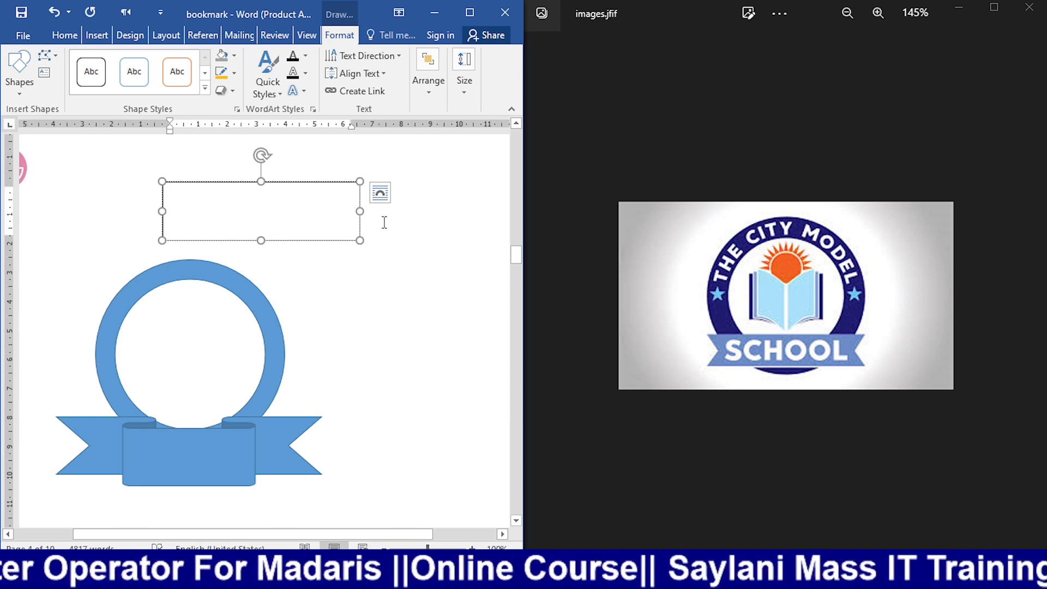
text(THE CITY MODEL)
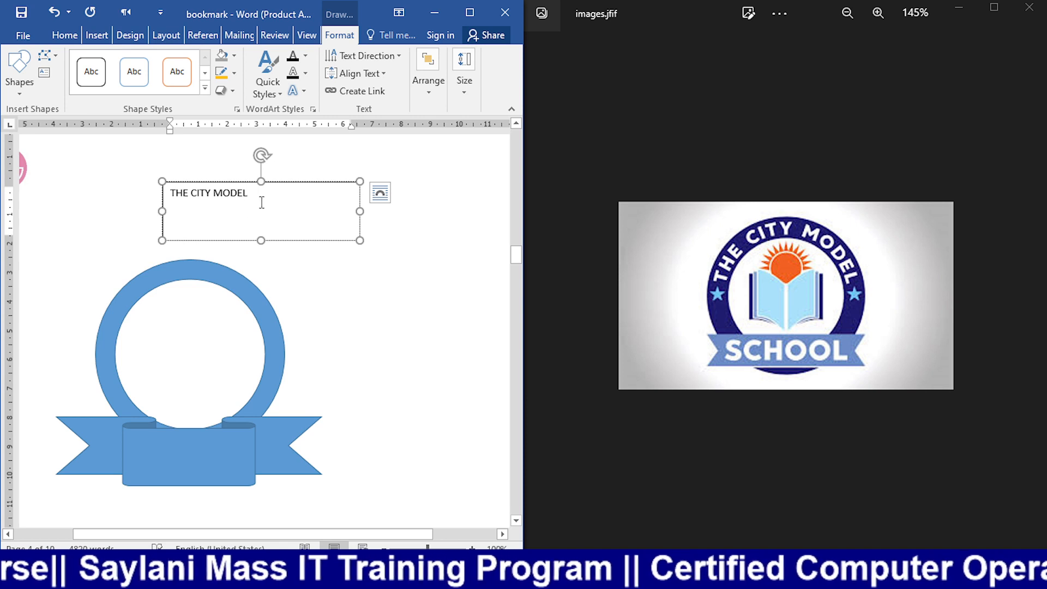
Step: Make the "THE CITY MODEL" text bold and enlarge its font by six size increments
drag(248, 194, 168, 192)
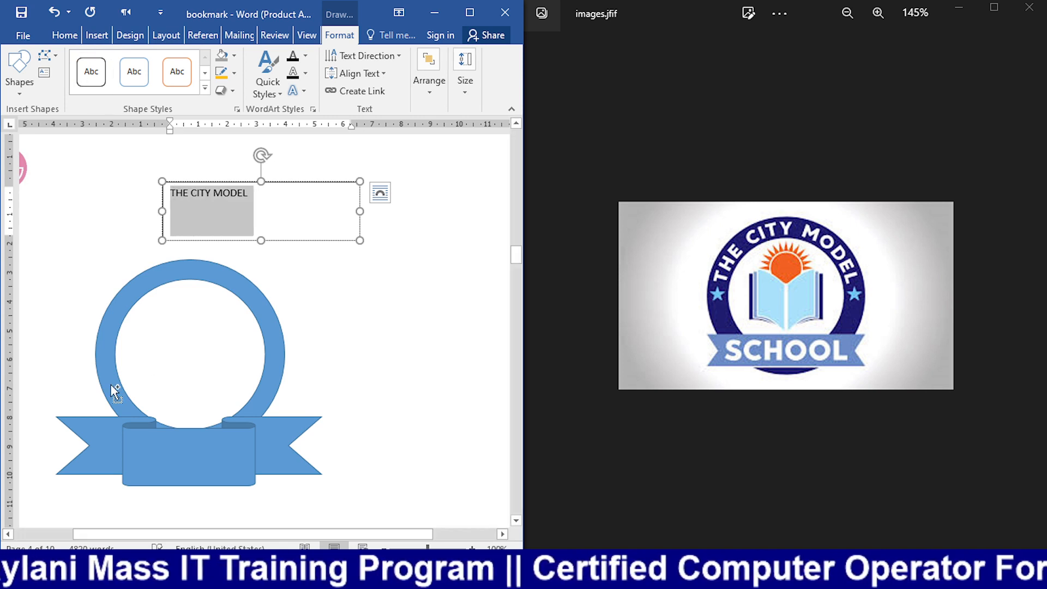
key(ctrl+b)
key(ctrl+shift+period)
key(ctrl+shift+period)
key(ctrl+shift+period)
key(ctrl+shift+period)
key(ctrl+shift+period)
key(ctrl+shift+period)
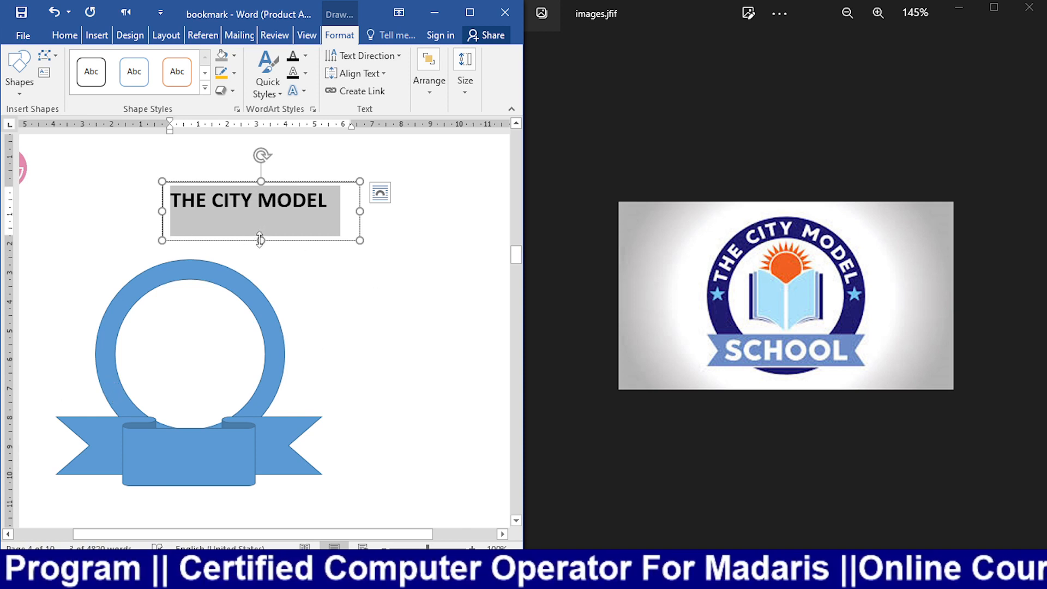
Step: Shorten the "THE CITY MODEL" text box to about 1.1 cm high with no outline, and maximize the document window
drag(260, 240, 260, 213)
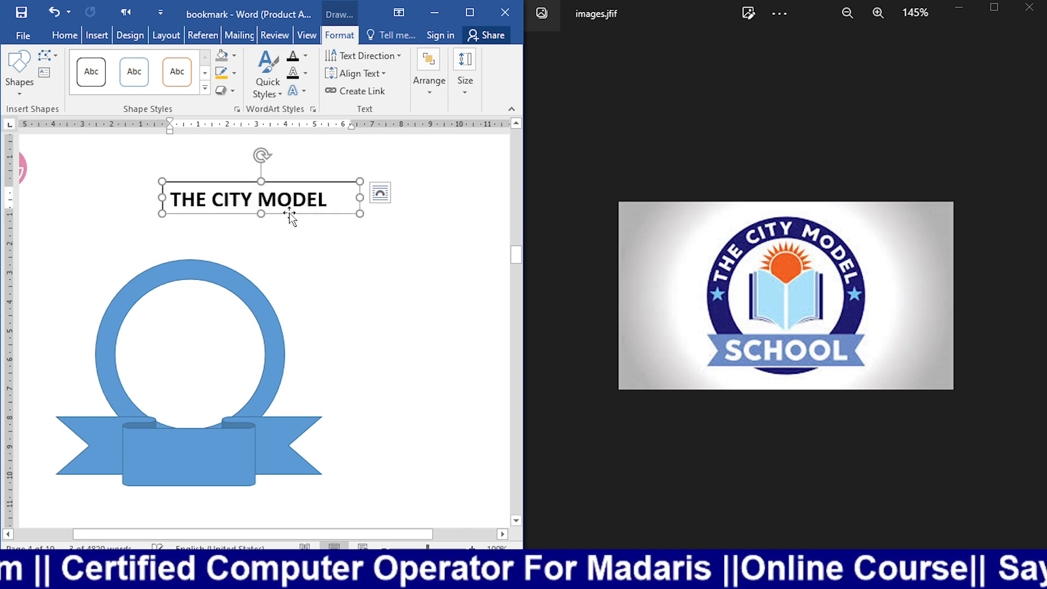
click(233, 72)
click(243, 206)
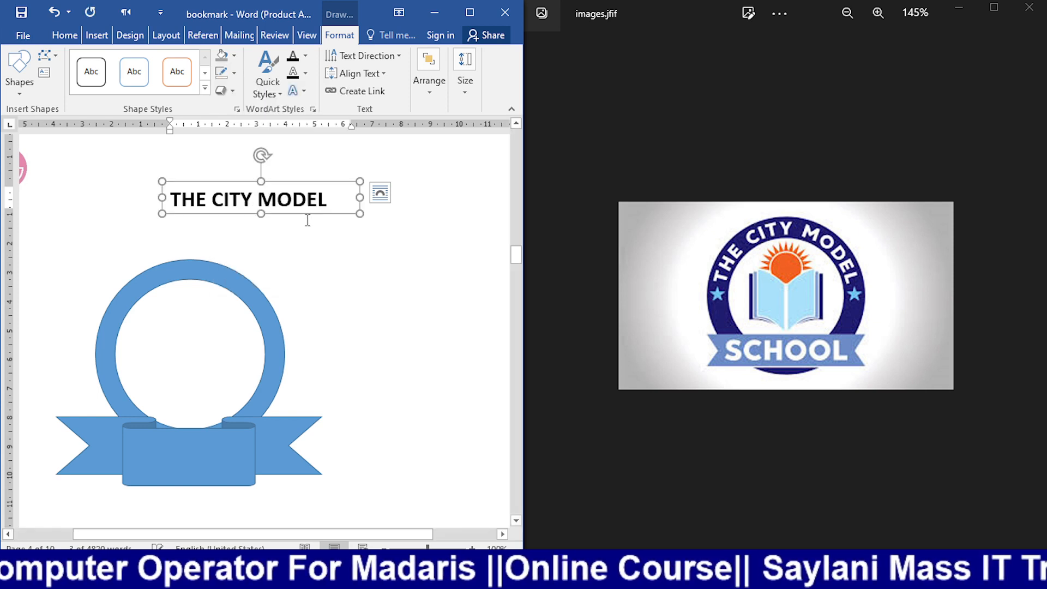
click(470, 12)
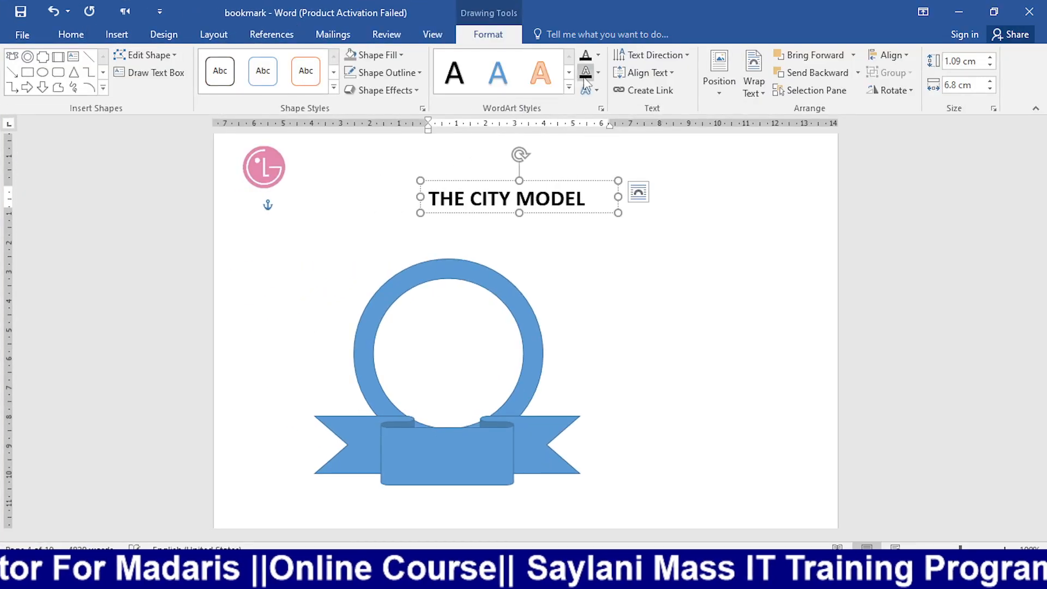